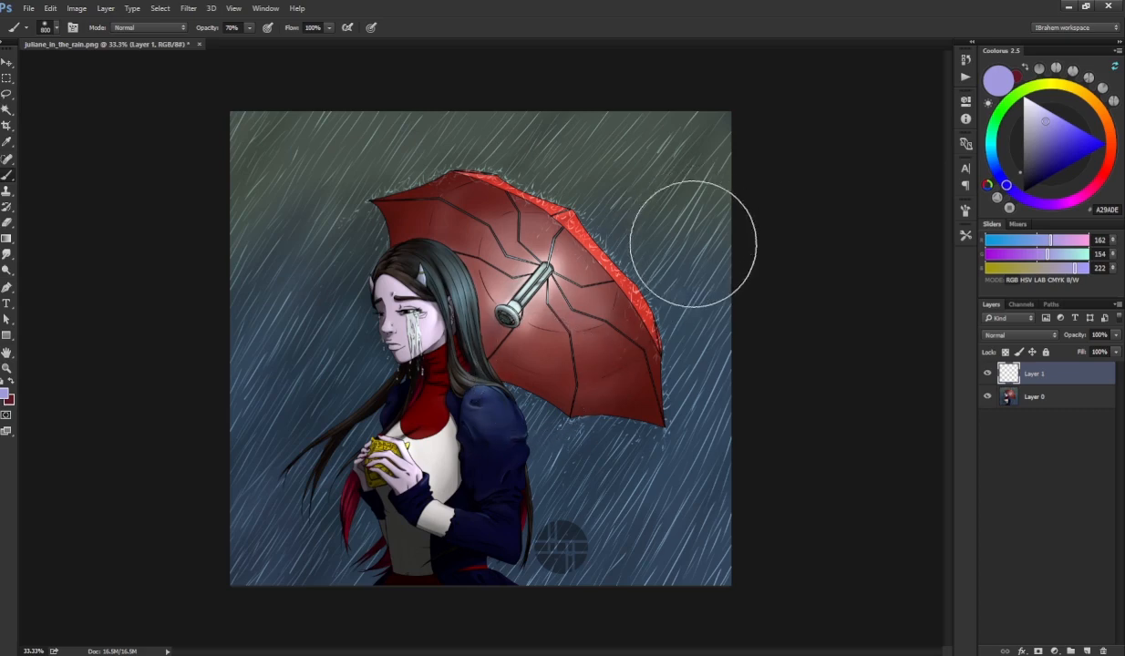
# - Duplicate Layer 0 and make Layer 1 the active layer
pyautogui.click(1046, 401)
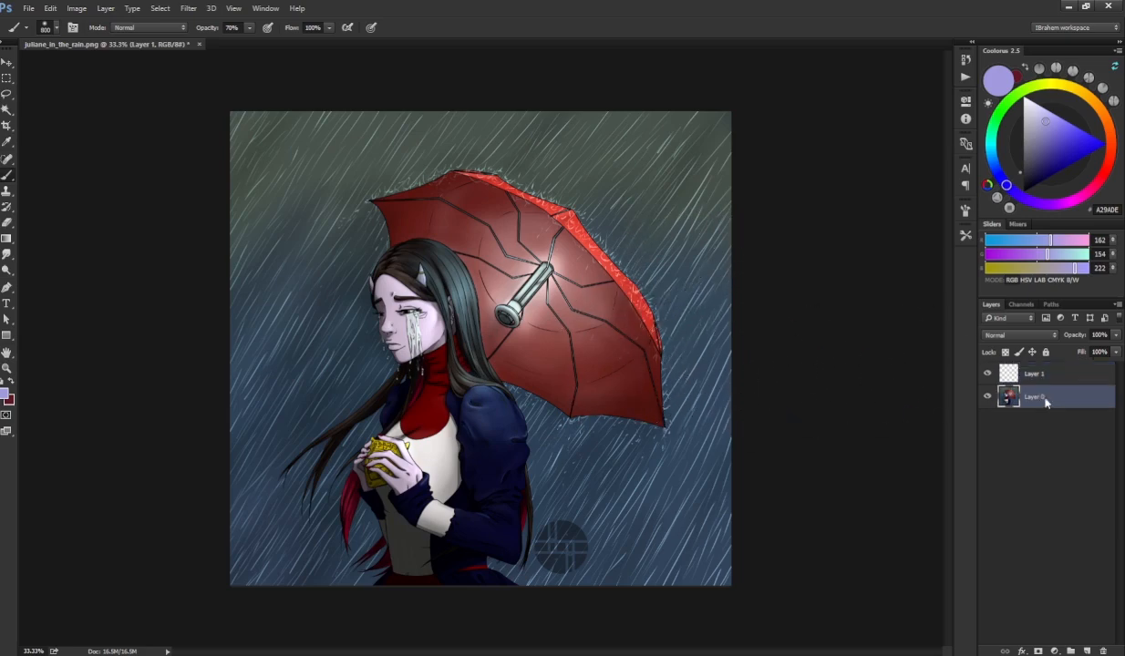
pyautogui.hotkey('ctrl', 'j')
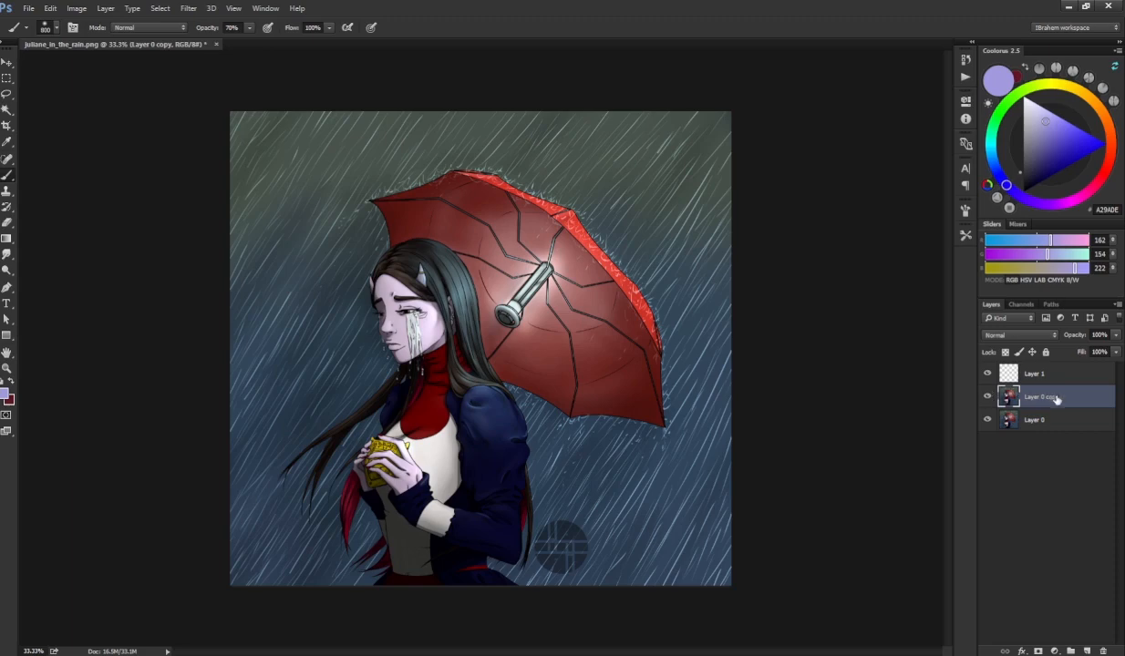
pyautogui.click(998, 372)
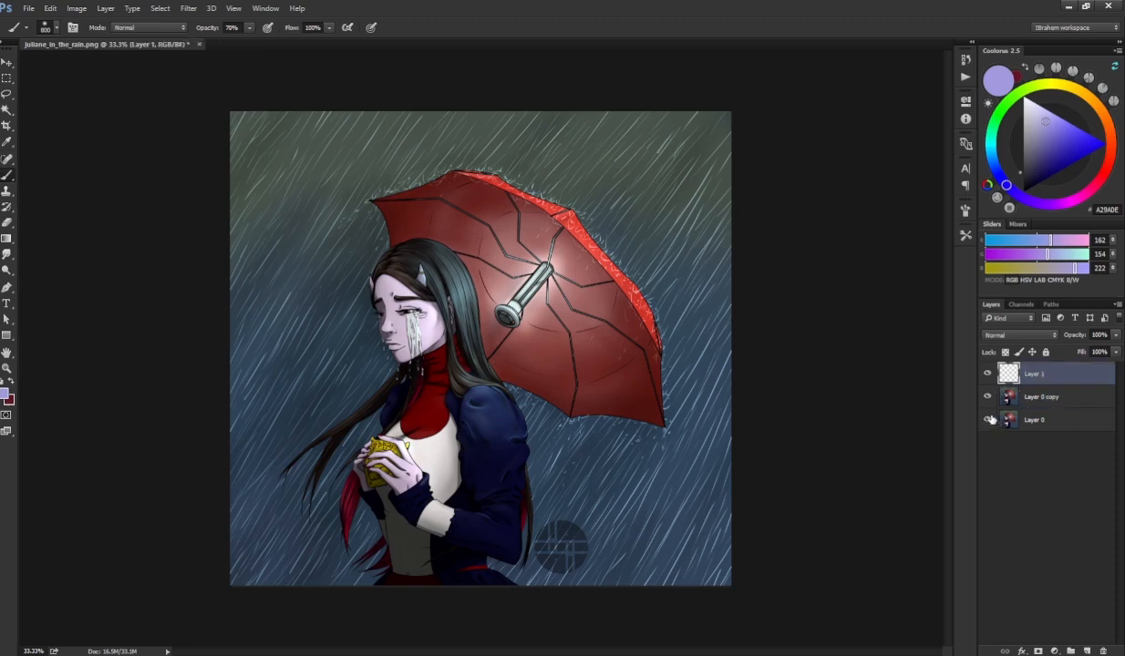
# - Load the Inking brush Sumi2 preset and set the foreground colour to red F23C2A
pyautogui.click(964, 236)
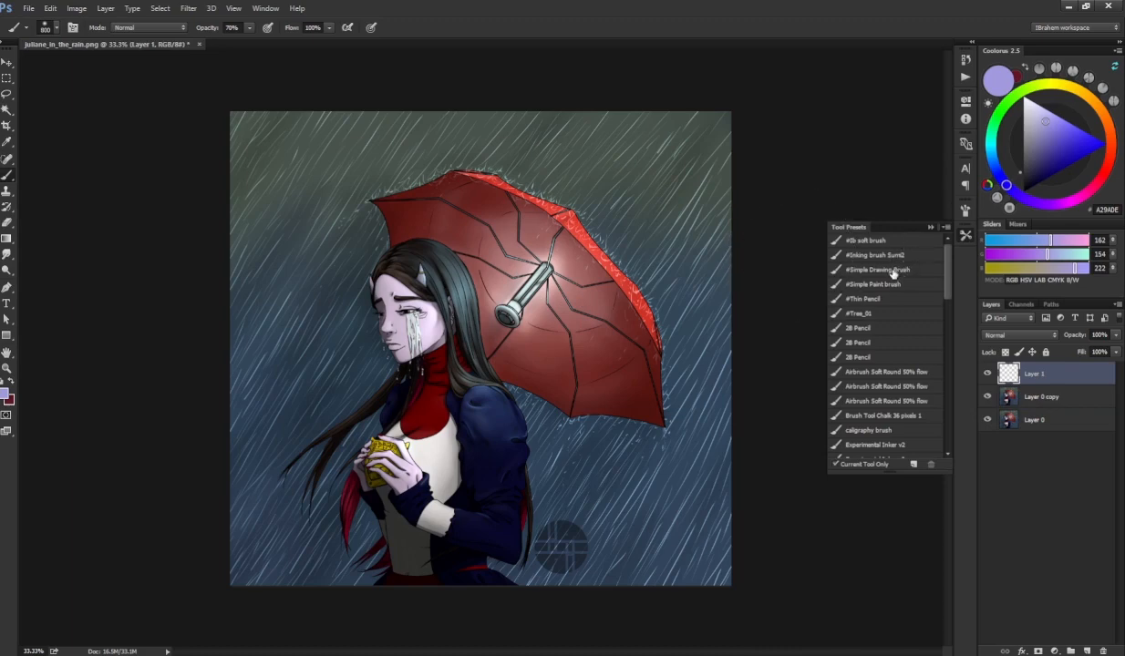
pyautogui.click(861, 255)
pyautogui.click(931, 227)
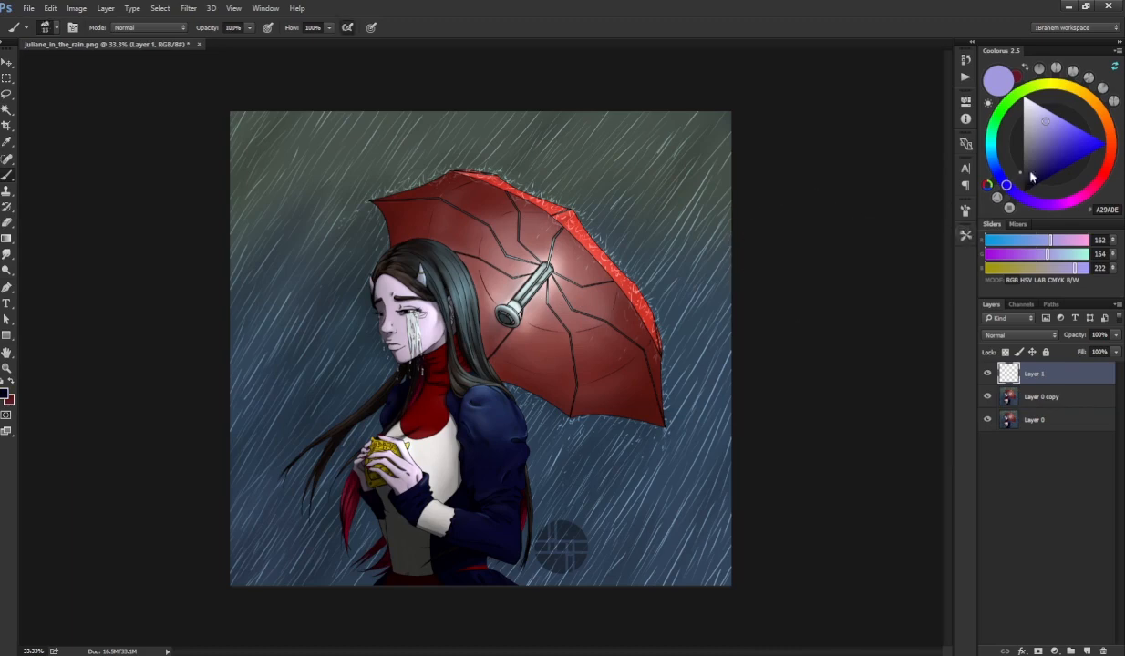
pyautogui.click(1103, 170)
pyautogui.click(1088, 138)
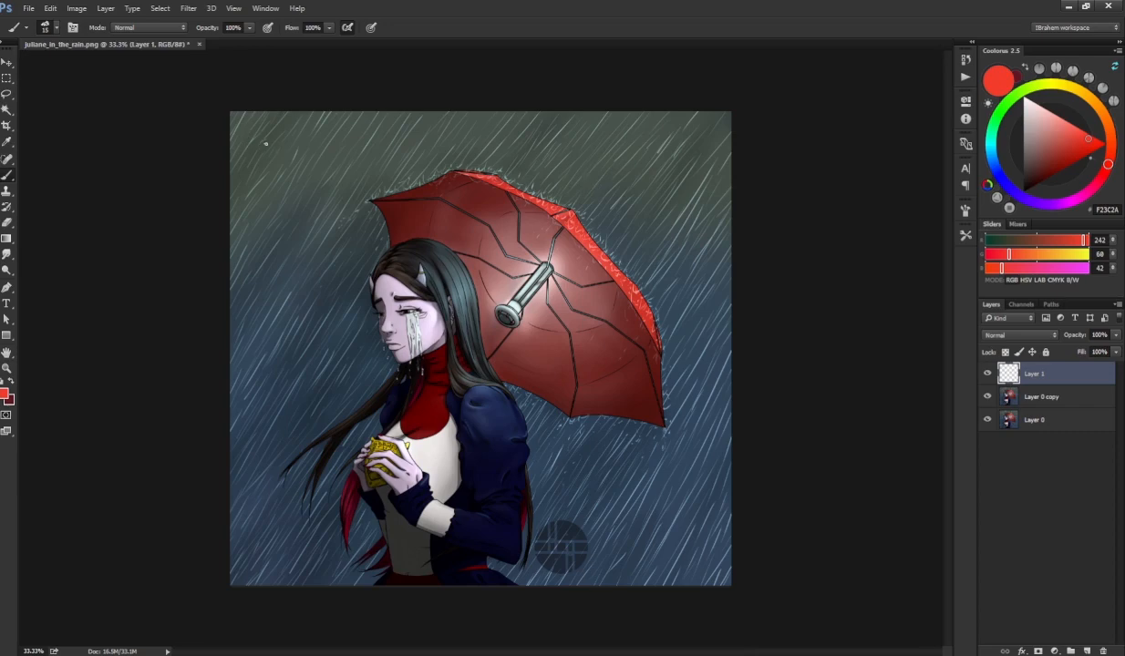
# - Write a circled 1 followed by "BG" in the upper-left corner of the painting
pyautogui.moveTo(252, 156); pyautogui.dragTo(258, 137)
pyautogui.moveTo(279, 138)
pyautogui.mouseDown()
pyautogui.moveTo(289, 157)
pyautogui.moveTo(310, 146)
pyautogui.mouseUp()
pyautogui.moveTo(279, 227); pyautogui.dragTo(296, 220)
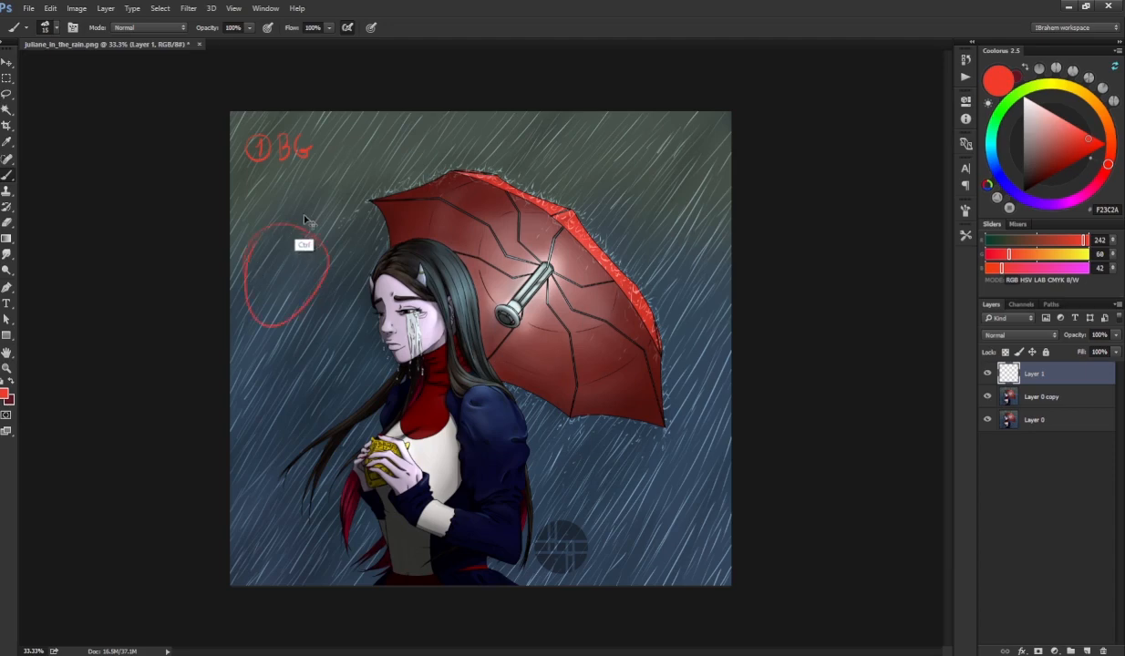
pyautogui.hotkey('ctrl', 'z')
pyautogui.moveTo(242, 307)
pyautogui.mouseDown()
pyautogui.moveTo(313, 279)
pyautogui.moveTo(244, 270)
pyautogui.mouseUp()
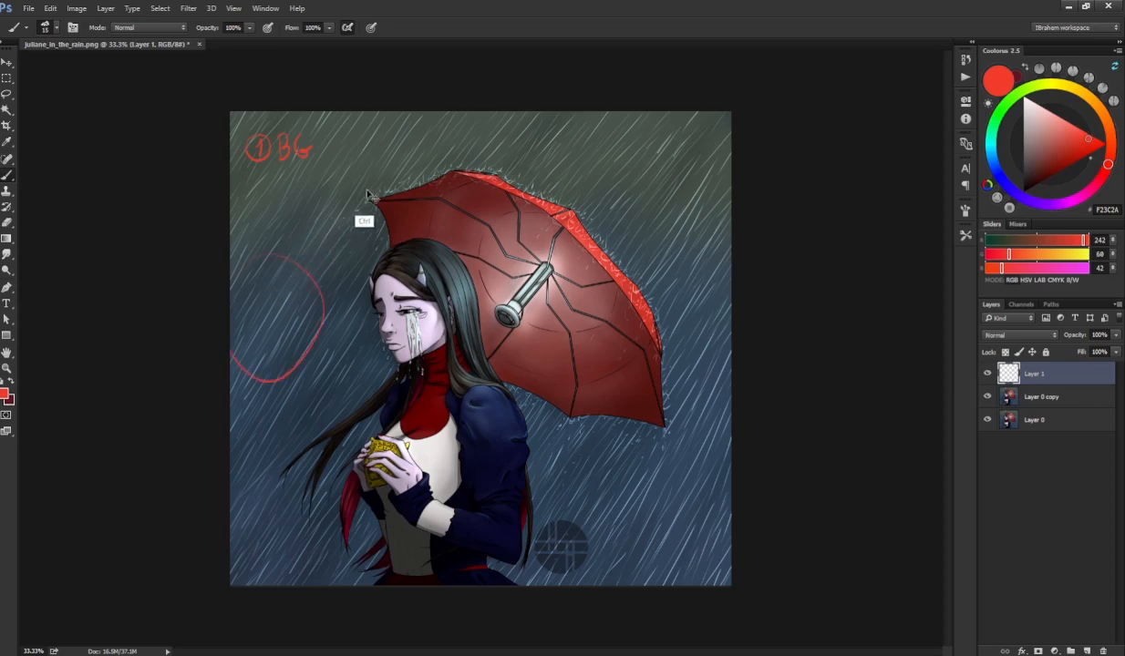
pyautogui.hotkey('ctrl', 'z')
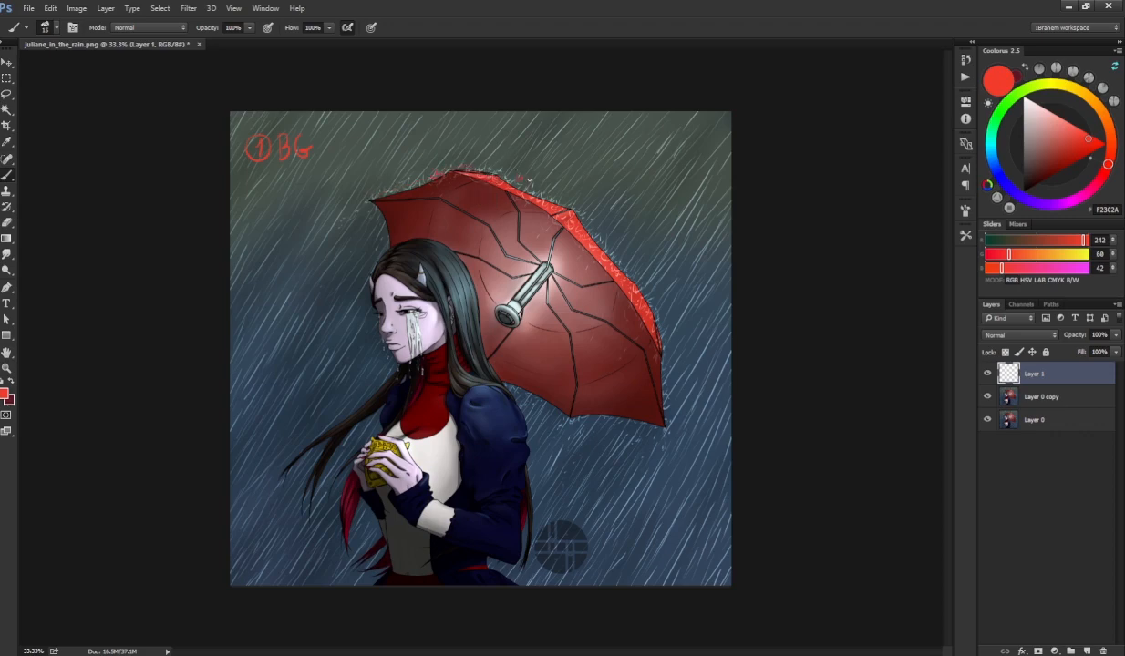
# - Mark the rain splashes along the umbrella's outer edge in red and extend the notes with "- Rain" and a circled 2
pyautogui.moveTo(570, 210); pyautogui.dragTo(615, 257)
pyautogui.moveTo(662, 340); pyautogui.dragTo(667, 383)
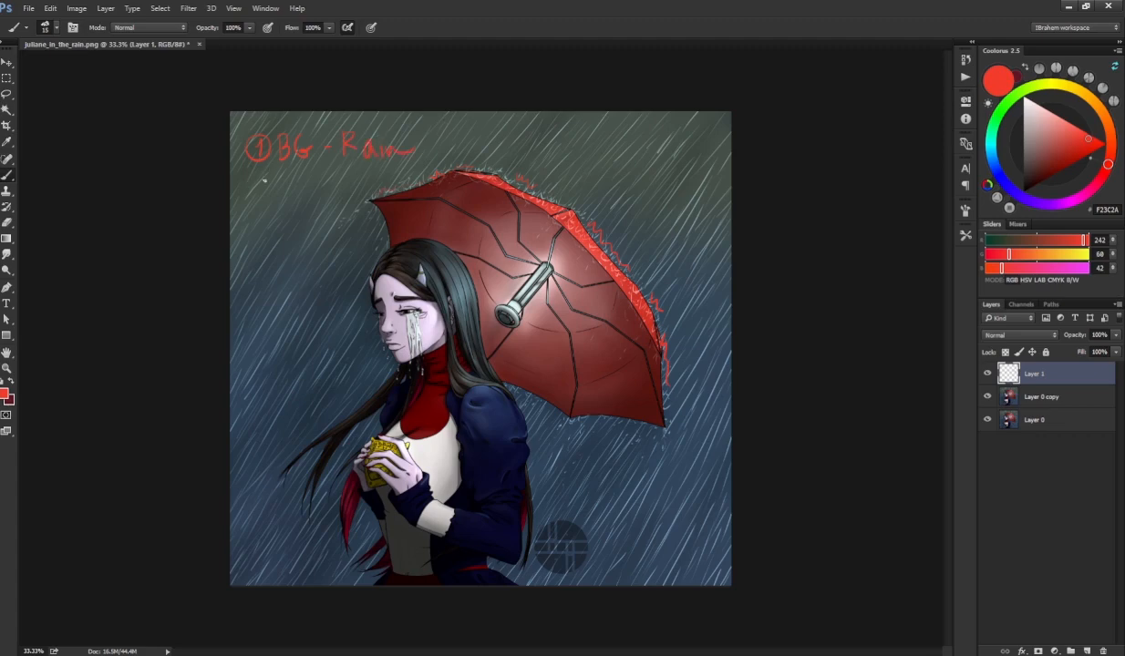
pyautogui.moveTo(264, 195); pyautogui.dragTo(240, 182)
# - Try a narrower crop that trims both sides of the painting around the figure and umbrella
pyautogui.press('c')
pyautogui.moveTo(730, 351); pyautogui.dragTo(686, 352)
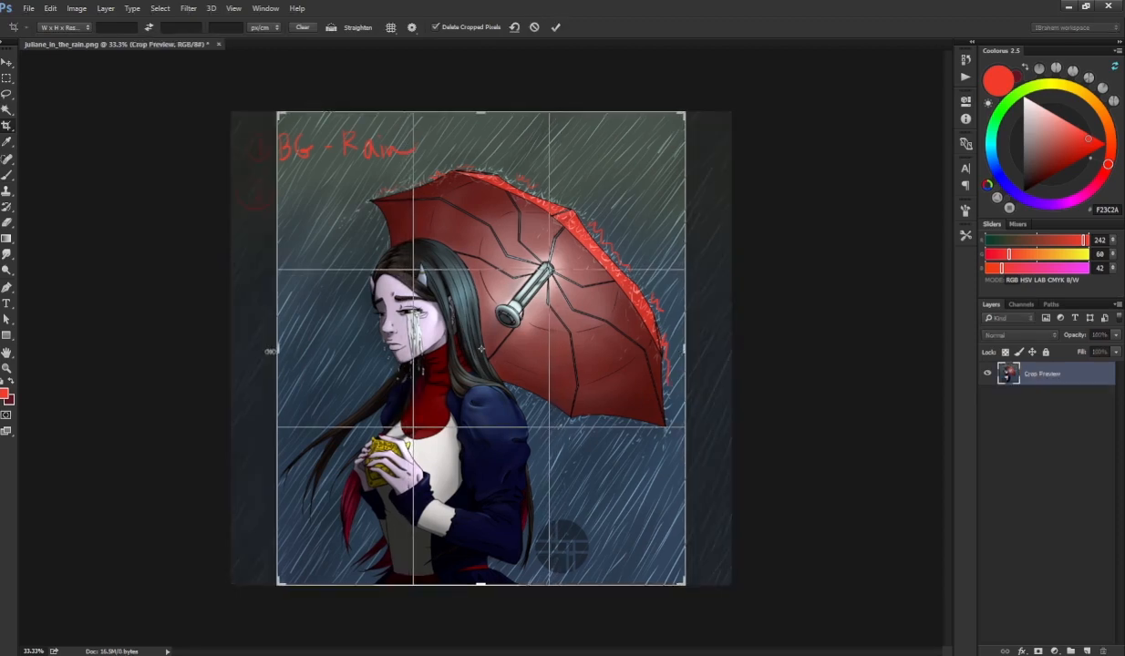
pyautogui.moveTo(274, 350); pyautogui.dragTo(263, 350)
pyautogui.moveTo(699, 344); pyautogui.dragTo(693, 343)
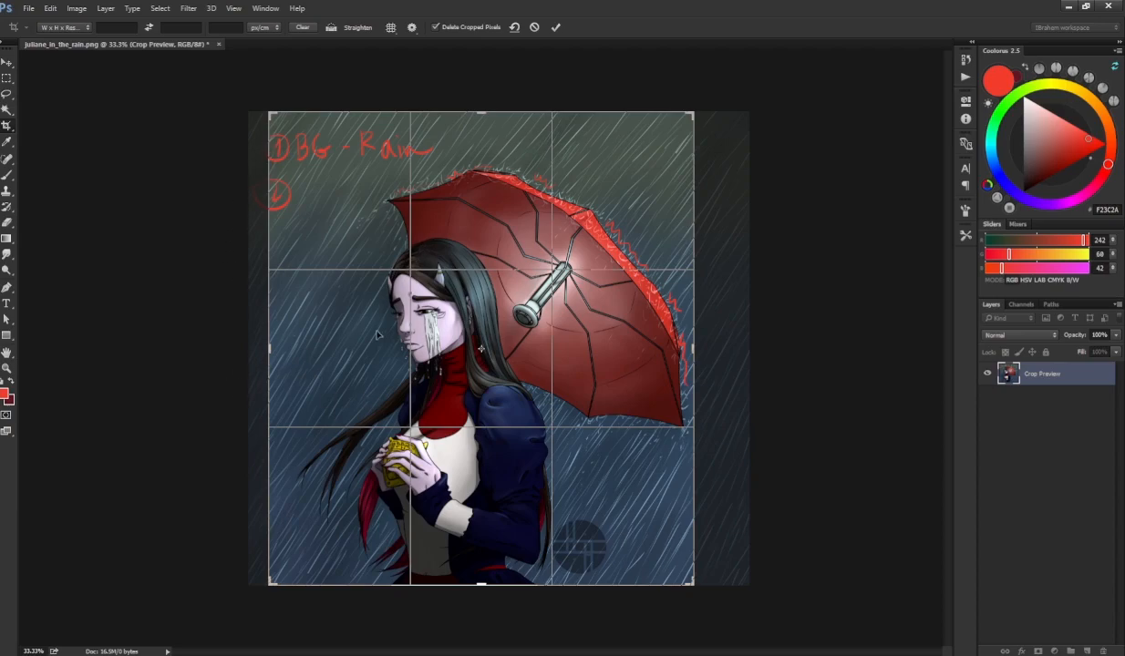
pyautogui.press('Return')
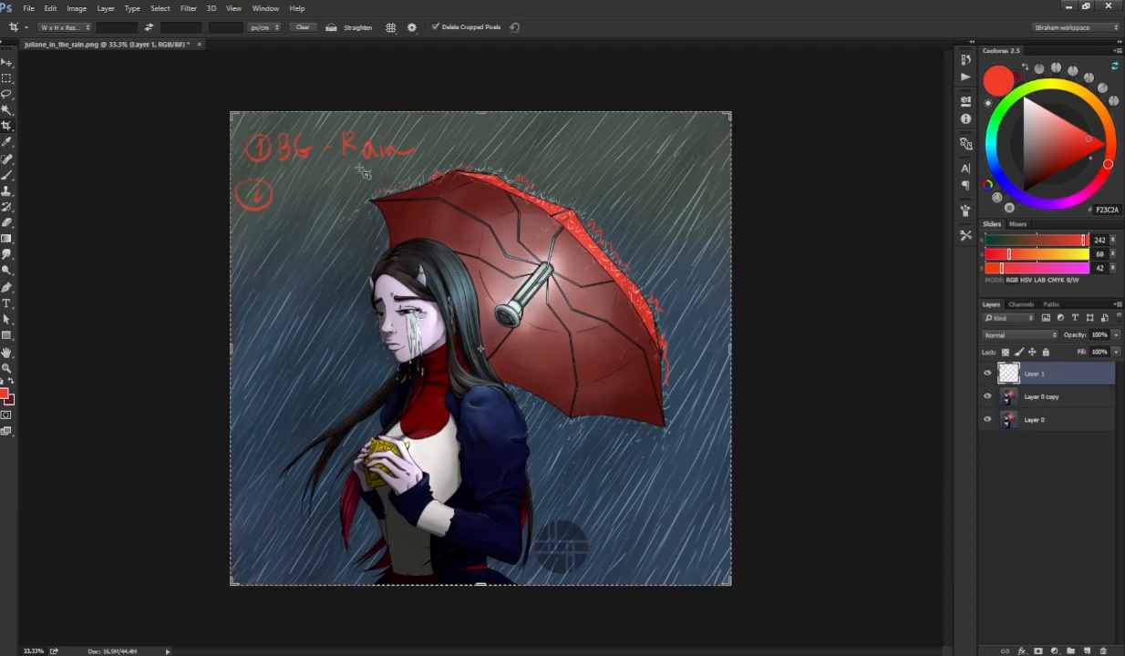
# - Write "Comp" beside the circled 2 with the brush and add a circled 3 beneath it
pyautogui.press('b')
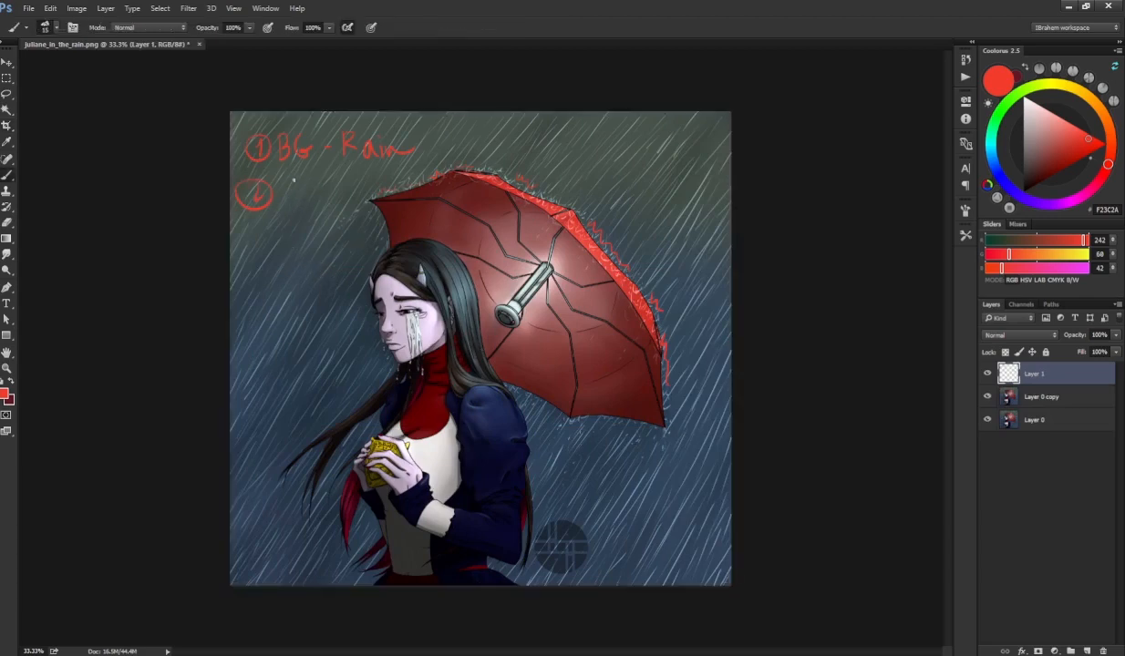
pyautogui.moveTo(293, 187); pyautogui.dragTo(299, 189)
pyautogui.moveTo(304, 186)
pyautogui.mouseDown()
pyautogui.moveTo(334, 213)
pyautogui.moveTo(365, 194)
pyautogui.mouseUp()
pyautogui.hotkey('ctrl', 'z')
pyautogui.moveTo(249, 238)
pyautogui.mouseDown()
pyautogui.moveTo(255, 259)
pyautogui.moveTo(273, 244)
pyautogui.mouseUp()
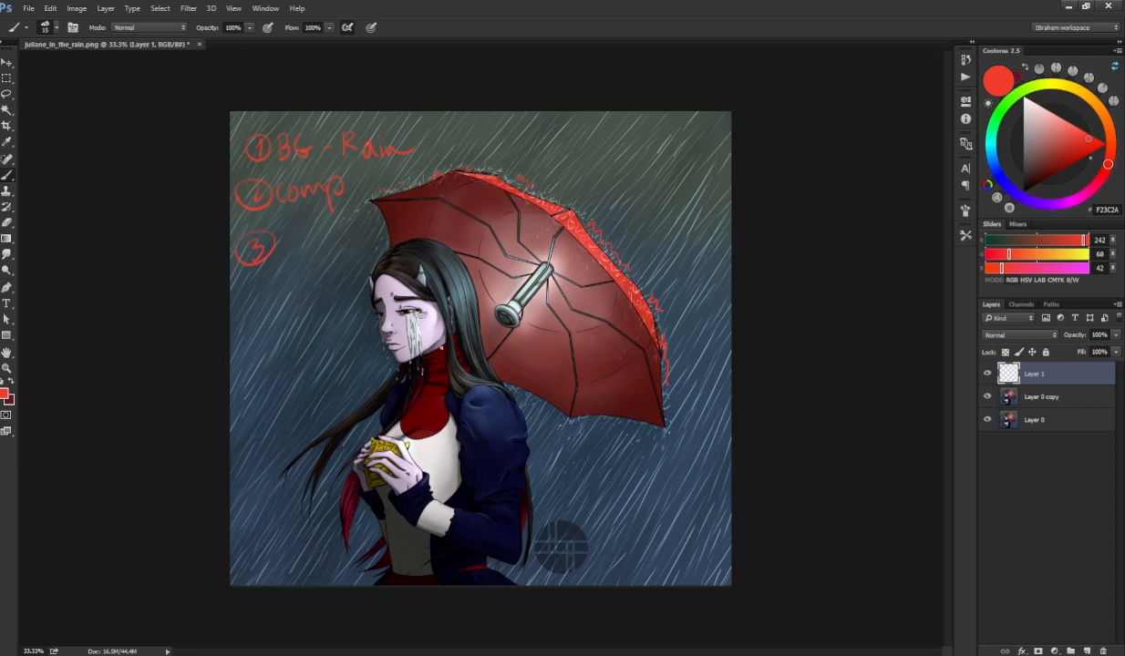
# - Try red correction strokes along the woman's jaw and down the hair beside her neck
pyautogui.hotkey('ctrl', '+')
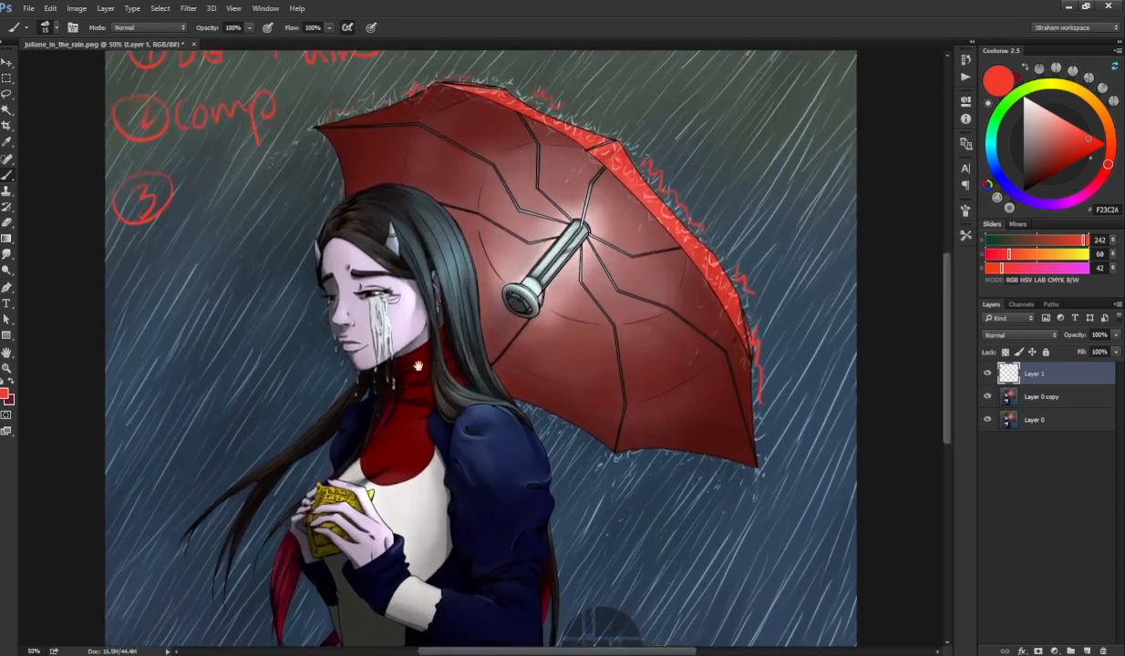
pyautogui.moveTo(510, 364); pyautogui.dragTo(544, 323)
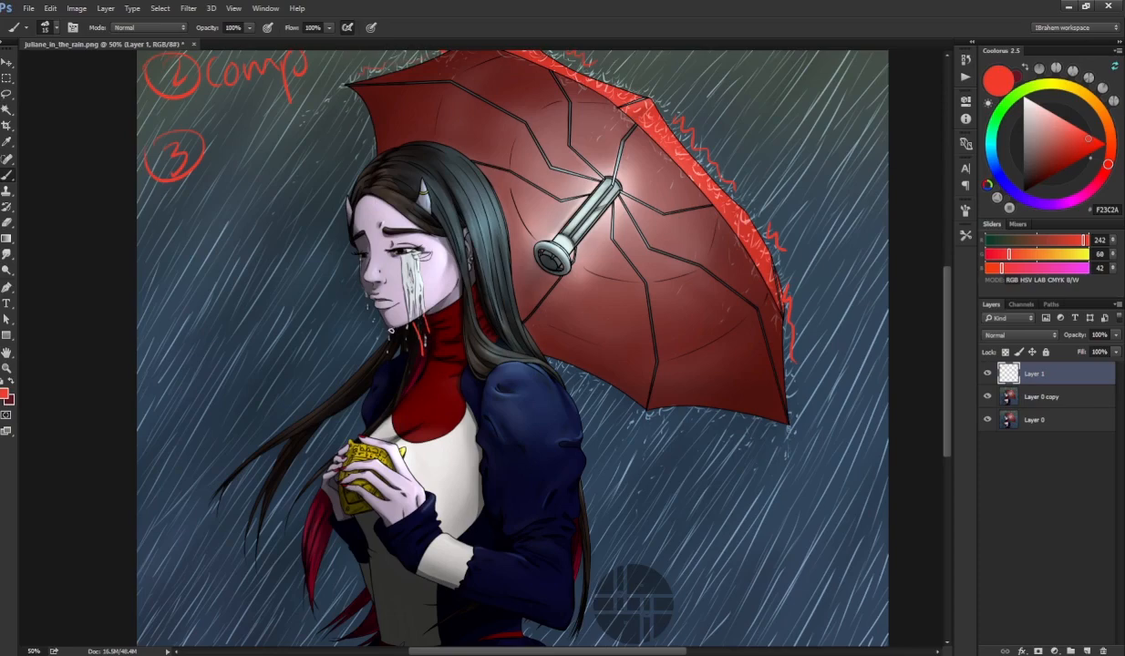
pyautogui.moveTo(394, 330); pyautogui.dragTo(454, 294)
pyautogui.hotkey('ctrl', 'z')
pyautogui.hotkey('ctrl', 'z')
pyautogui.hotkey('ctrl', 'z')
pyautogui.hotkey('ctrl', 'z')
pyautogui.moveTo(481, 221); pyautogui.dragTo(497, 334)
pyautogui.hotkey('ctrl', 'alt', 'z')
pyautogui.hotkey('ctrl', 'alt', 'z')
pyautogui.hotkey('ctrl', 'alt', 'z')
# - Draw red correction strokes in the hair beside the neck and down from the jaw, erasing the stray stroke on the collar
pyautogui.moveTo(482, 270); pyautogui.dragTo(495, 325)
pyautogui.moveTo(426, 317); pyautogui.dragTo(435, 346)
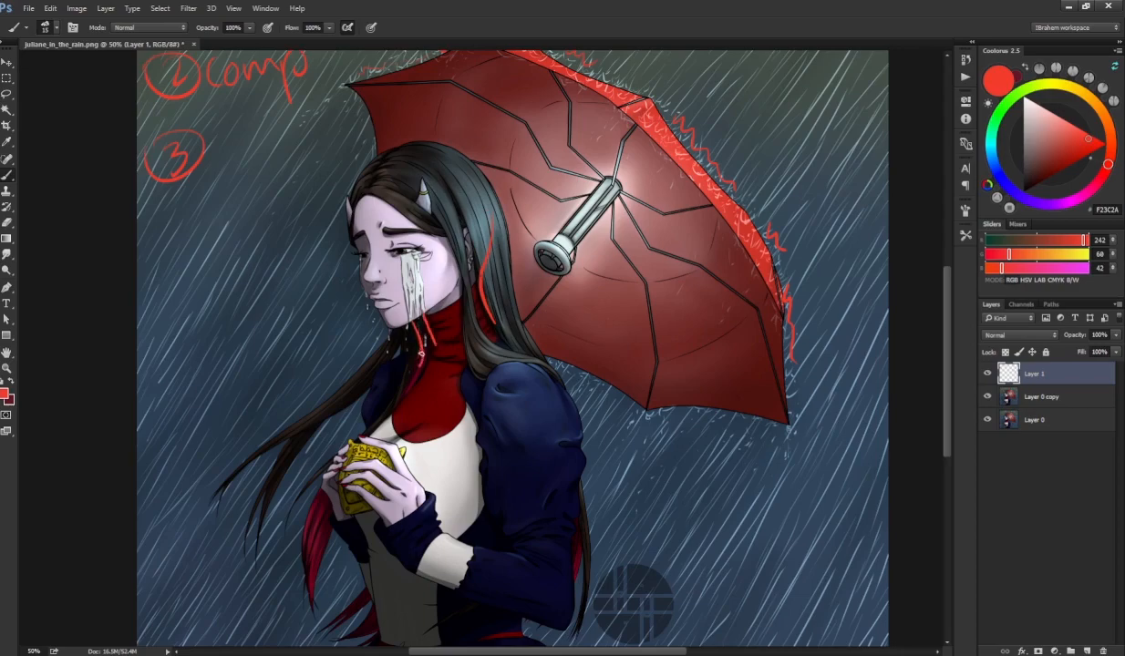
pyautogui.moveTo(420, 337); pyautogui.dragTo(408, 383)
pyautogui.press('e')
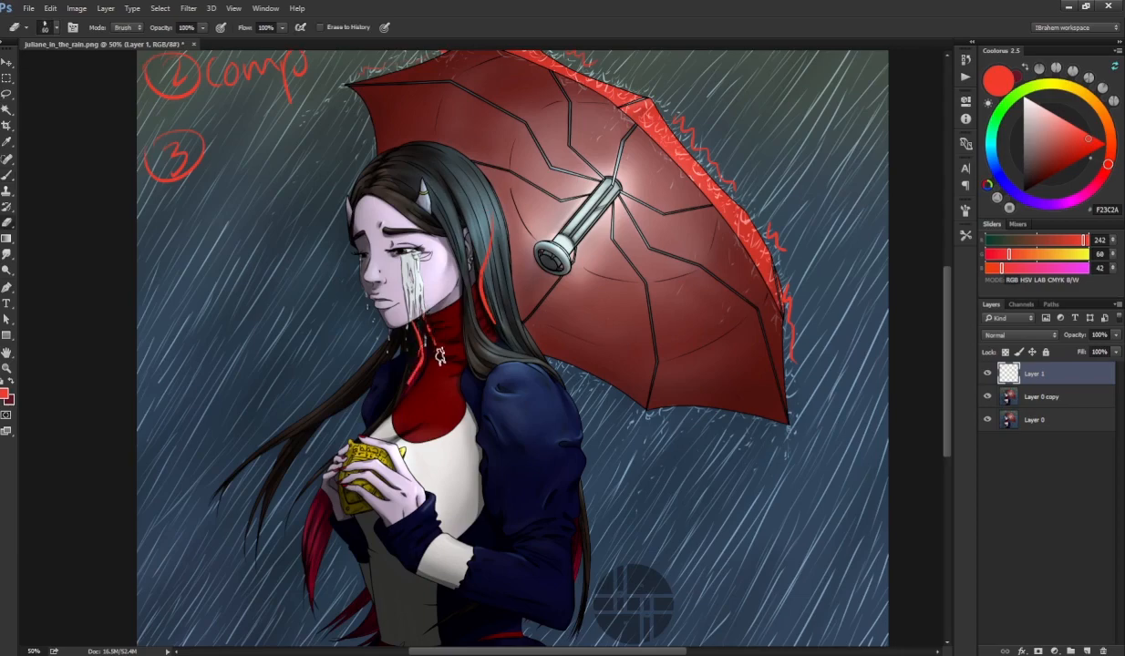
pyautogui.press('b')
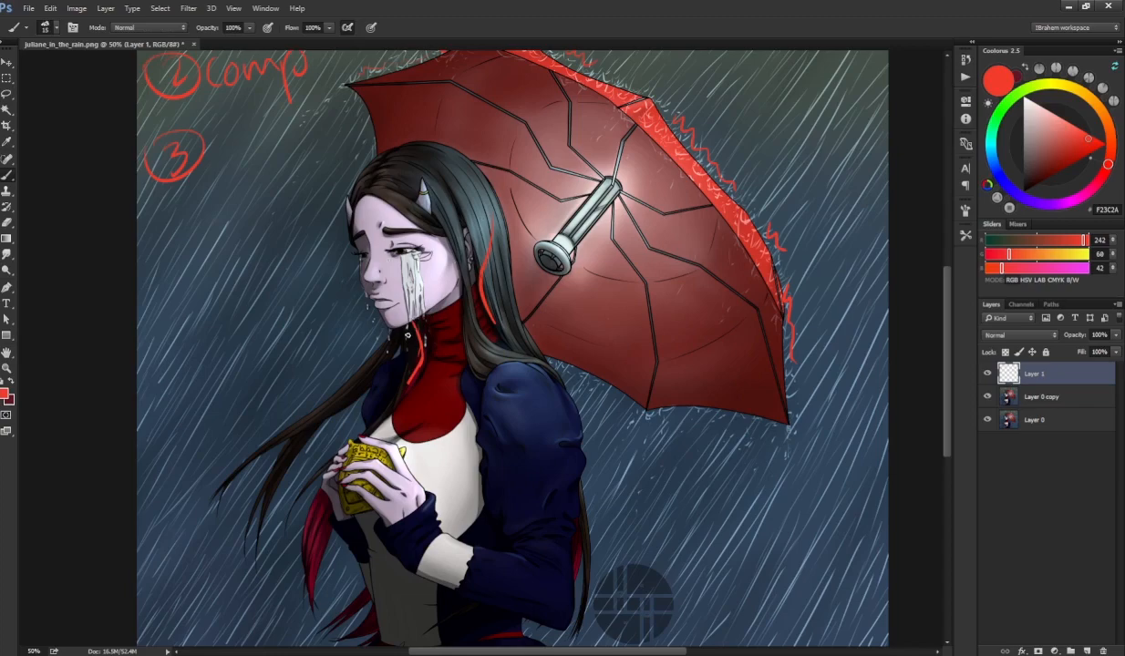
# - Outline the corners of the held yellow object in red and draw an arrow pointing at the red hair tips below the hands
pyautogui.moveTo(392, 401)
pyautogui.mouseDown()
pyautogui.moveTo(380, 267)
pyautogui.moveTo(421, 332)
pyautogui.mouseUp()
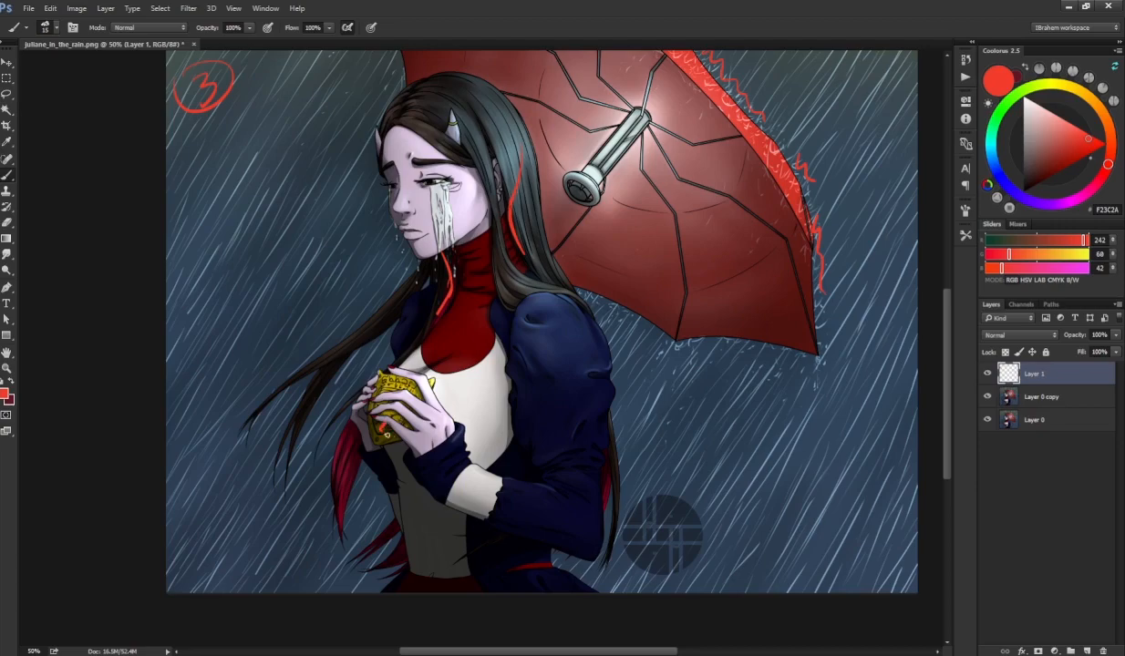
pyautogui.moveTo(428, 380); pyautogui.dragTo(448, 413)
pyautogui.moveTo(457, 356)
pyautogui.mouseDown()
pyautogui.moveTo(402, 370)
pyautogui.moveTo(422, 311)
pyautogui.moveTo(462, 459)
pyautogui.moveTo(466, 421)
pyautogui.moveTo(432, 354)
pyautogui.moveTo(452, 368)
pyautogui.moveTo(440, 365)
pyautogui.moveTo(468, 329)
pyautogui.mouseUp()
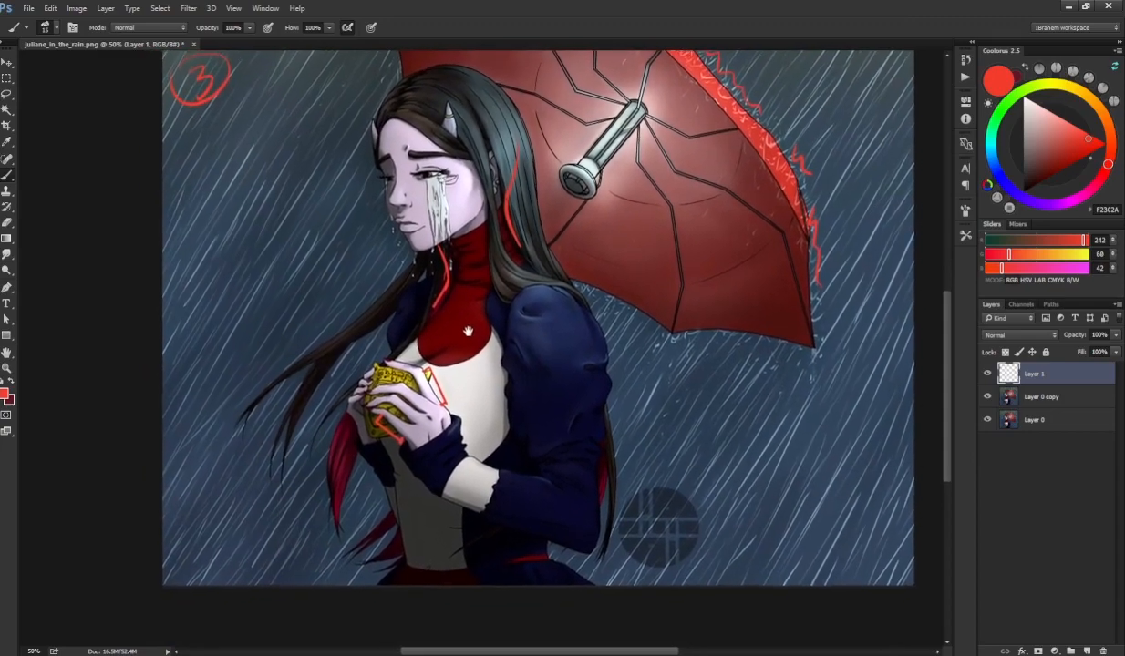
pyautogui.moveTo(265, 561); pyautogui.dragTo(326, 484)
pyautogui.moveTo(311, 493); pyautogui.dragTo(329, 501)
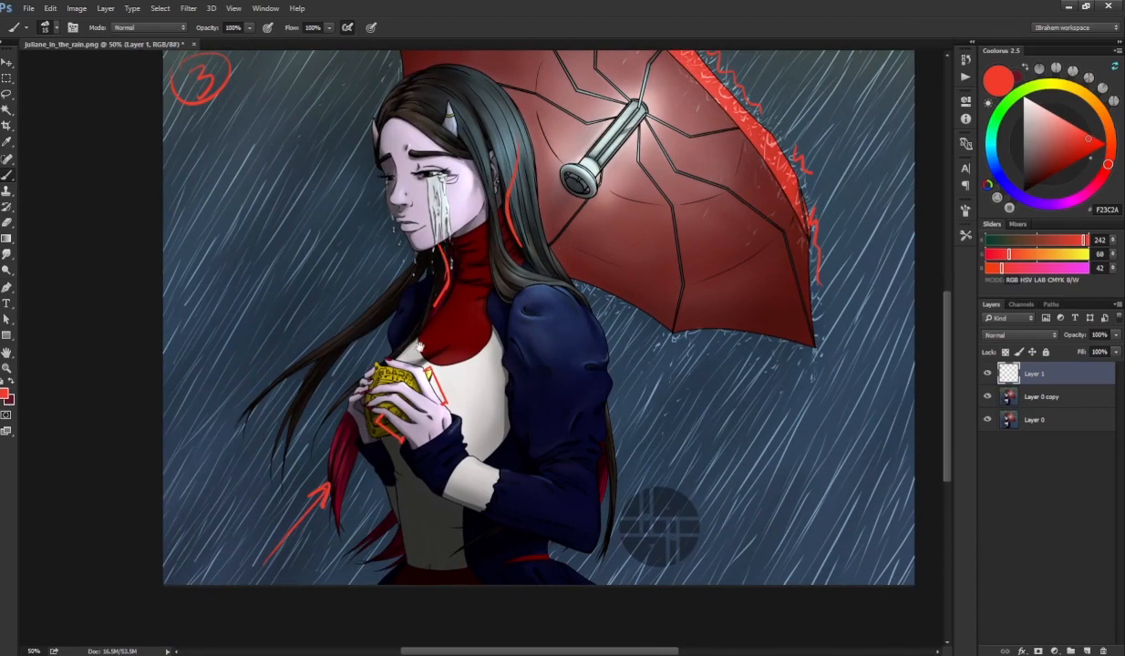
pyautogui.moveTo(420, 345); pyautogui.dragTo(403, 369)
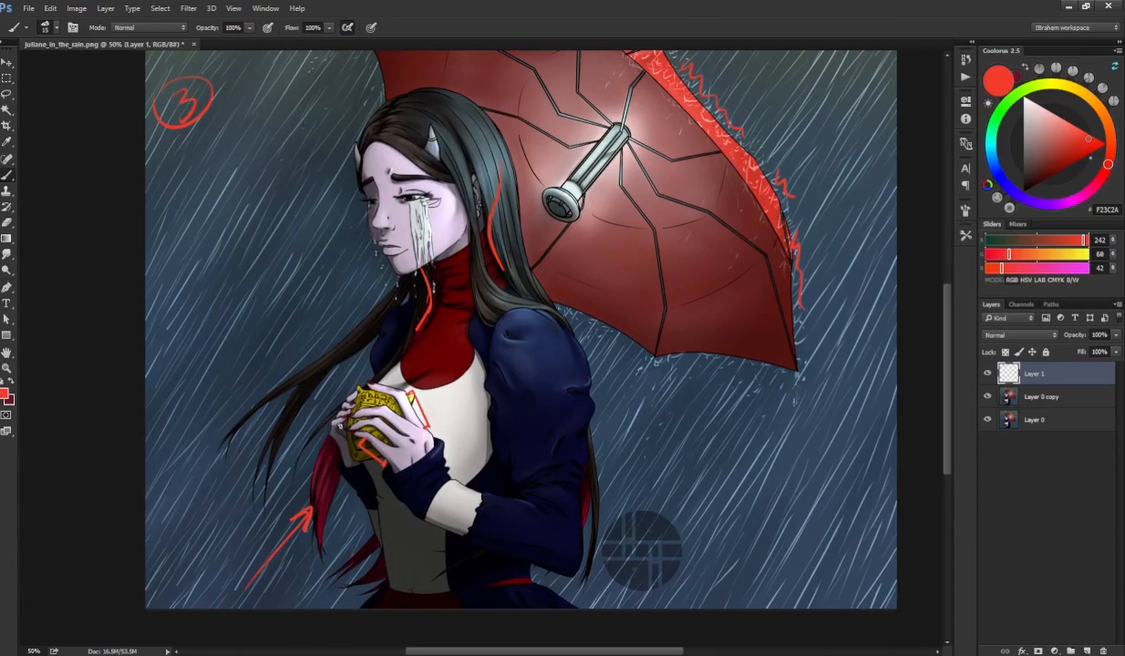
pyautogui.moveTo(355, 410)
pyautogui.mouseDown()
pyautogui.moveTo(379, 376)
pyautogui.moveTo(355, 437)
pyautogui.moveTo(329, 415)
pyautogui.mouseUp()
pyautogui.moveTo(618, 427)
pyautogui.mouseDown()
pyautogui.moveTo(545, 465)
pyautogui.moveTo(552, 476)
pyautogui.mouseUp()
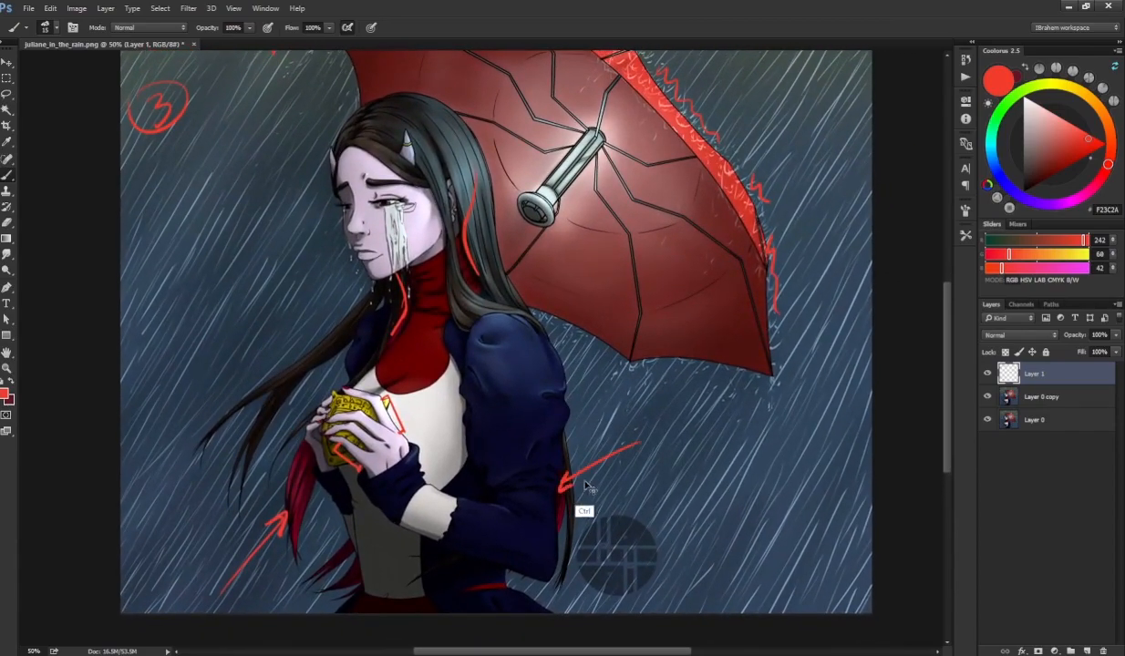
pyautogui.hotkey('ctrl', 'z')
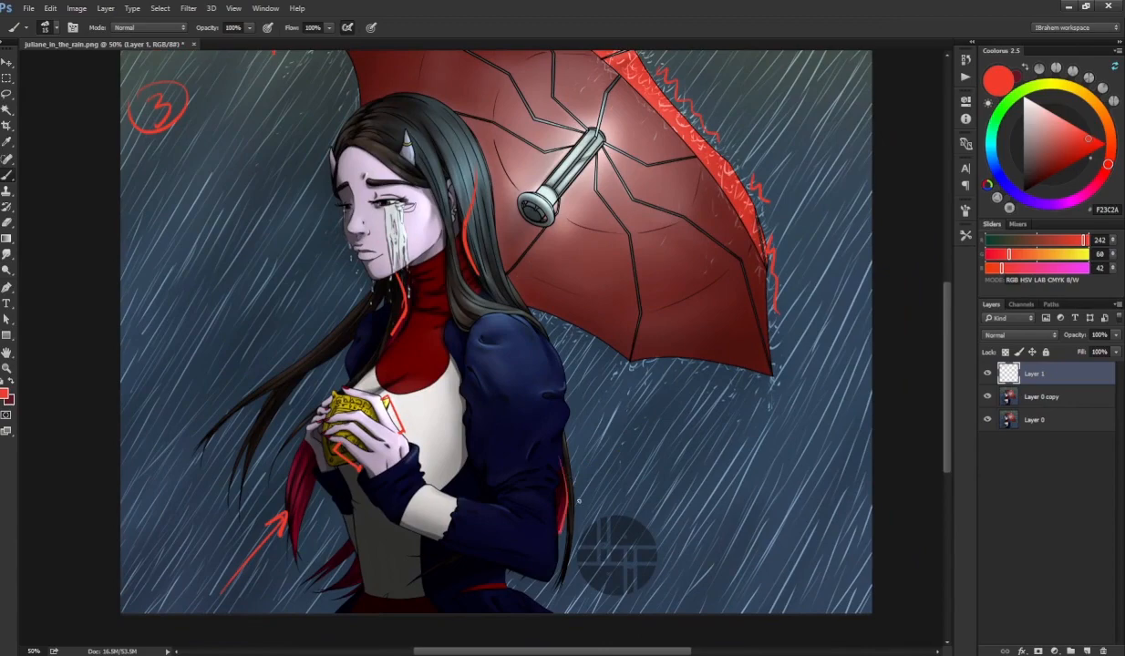
# - Paint red strokes over the hair beside the neck, along the wind-blown strands and across the front hairline
pyautogui.moveTo(577, 435); pyautogui.dragTo(609, 468)
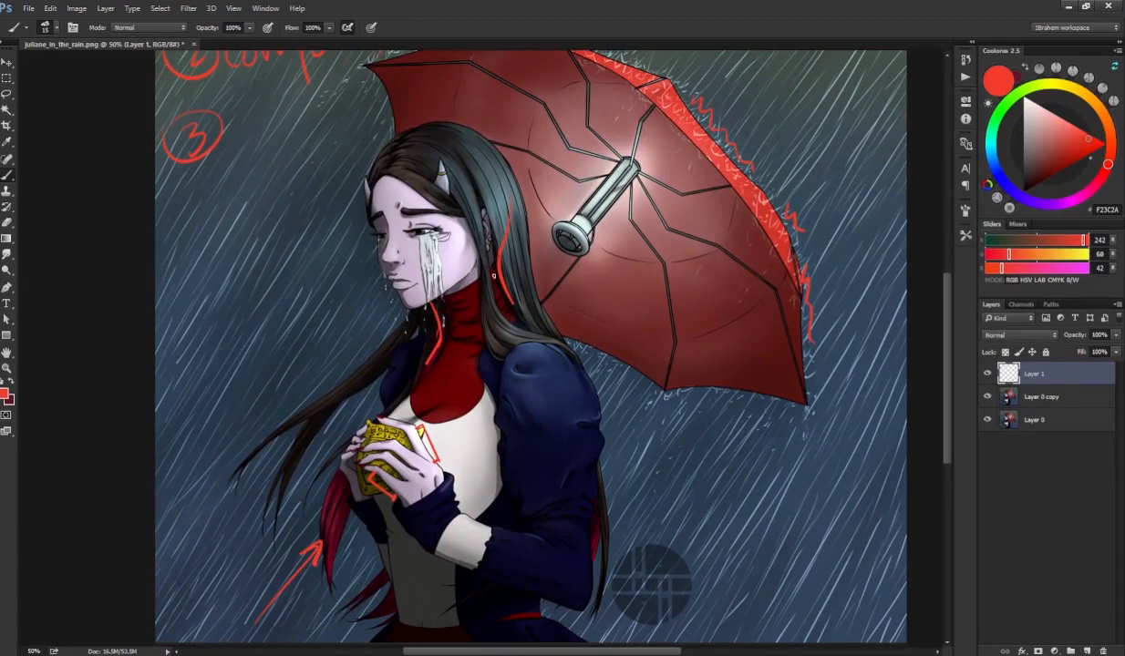
pyautogui.moveTo(500, 254)
pyautogui.mouseDown()
pyautogui.moveTo(517, 292)
pyautogui.moveTo(526, 271)
pyautogui.moveTo(537, 317)
pyautogui.mouseUp()
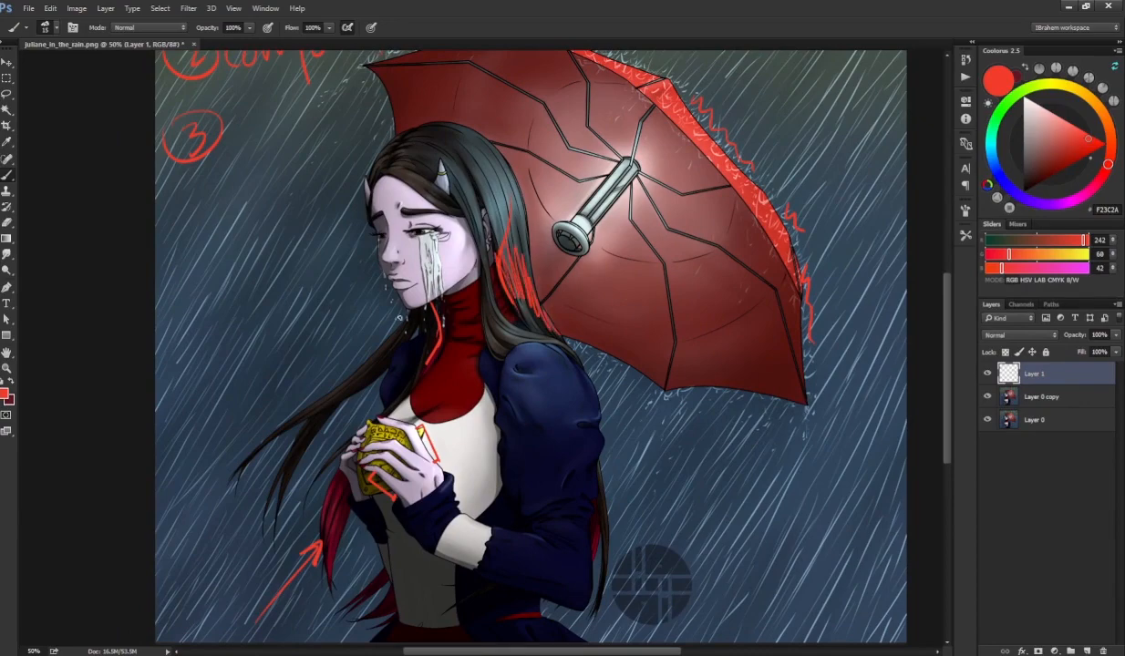
pyautogui.moveTo(303, 452)
pyautogui.mouseDown()
pyautogui.moveTo(385, 359)
pyautogui.moveTo(330, 407)
pyautogui.moveTo(399, 336)
pyautogui.mouseUp()
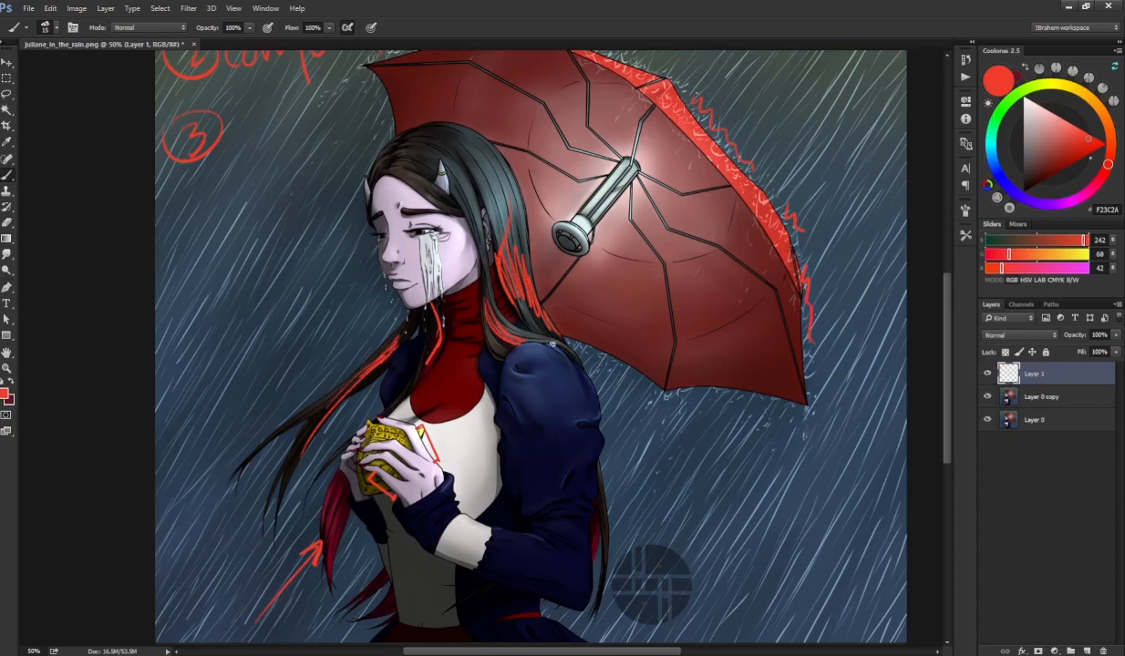
pyautogui.moveTo(392, 178); pyautogui.dragTo(465, 222)
# - Write "drawing" beside the circled 3 and add a circled 4 beneath it
pyautogui.moveTo(498, 490)
pyautogui.mouseDown()
pyautogui.moveTo(501, 469)
pyautogui.moveTo(516, 489)
pyautogui.mouseUp()
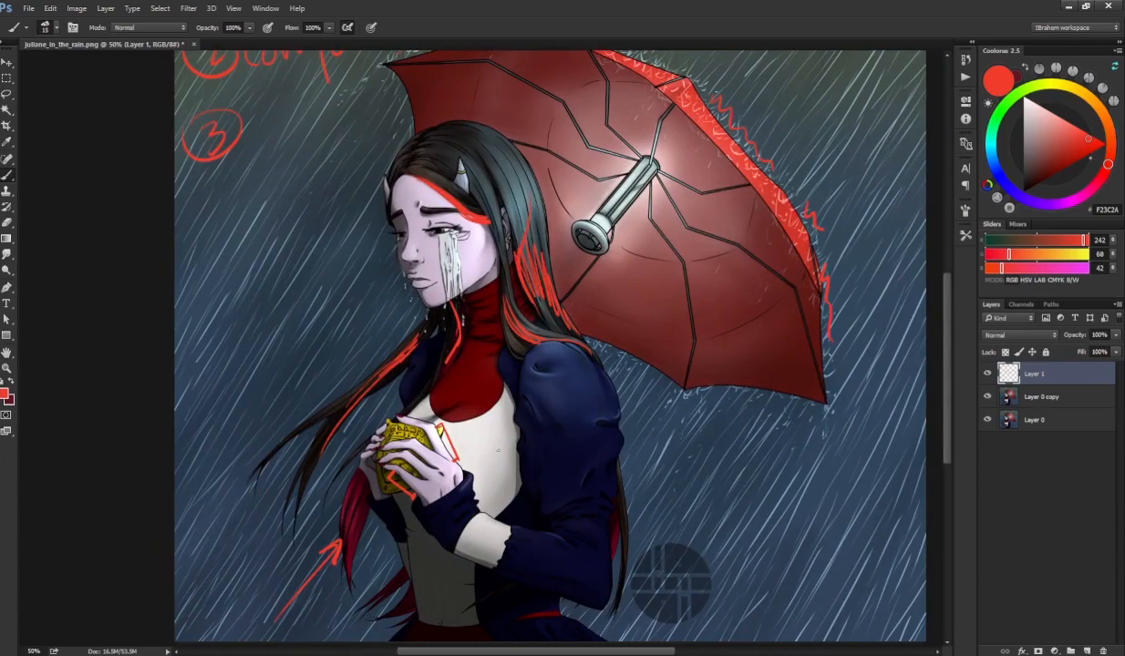
pyautogui.moveTo(499, 451)
pyautogui.mouseDown()
pyautogui.moveTo(504, 405)
pyautogui.moveTo(483, 457)
pyautogui.mouseUp()
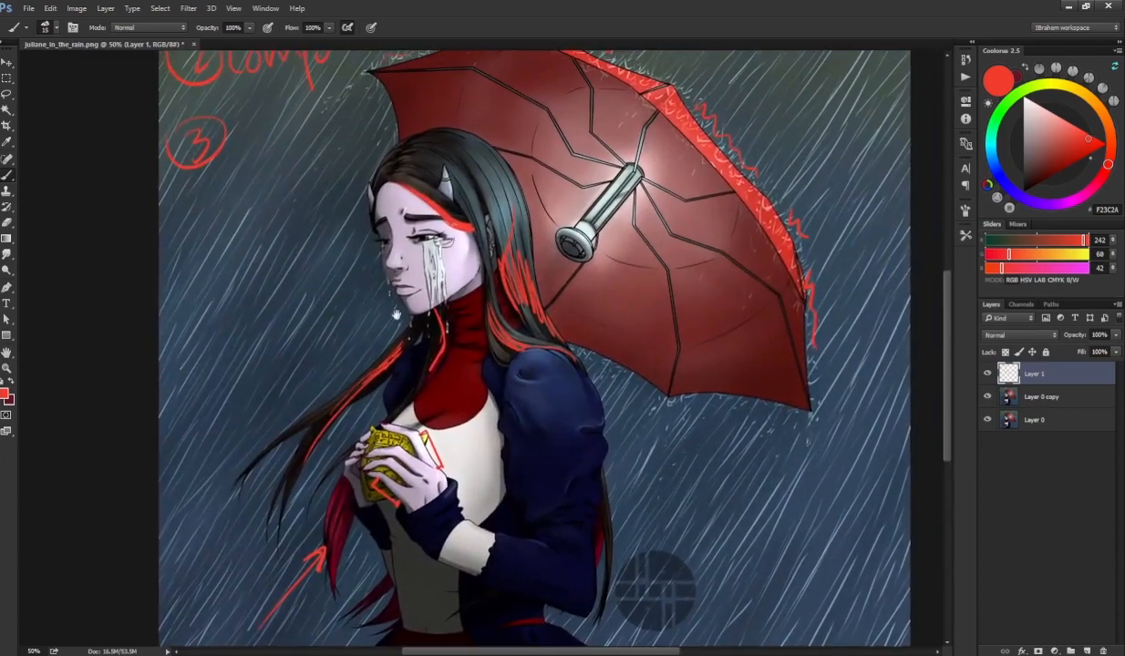
pyautogui.moveTo(396, 314)
pyautogui.mouseDown()
pyautogui.moveTo(311, 440)
pyautogui.moveTo(394, 388)
pyautogui.moveTo(476, 309)
pyautogui.moveTo(461, 315)
pyautogui.mouseUp()
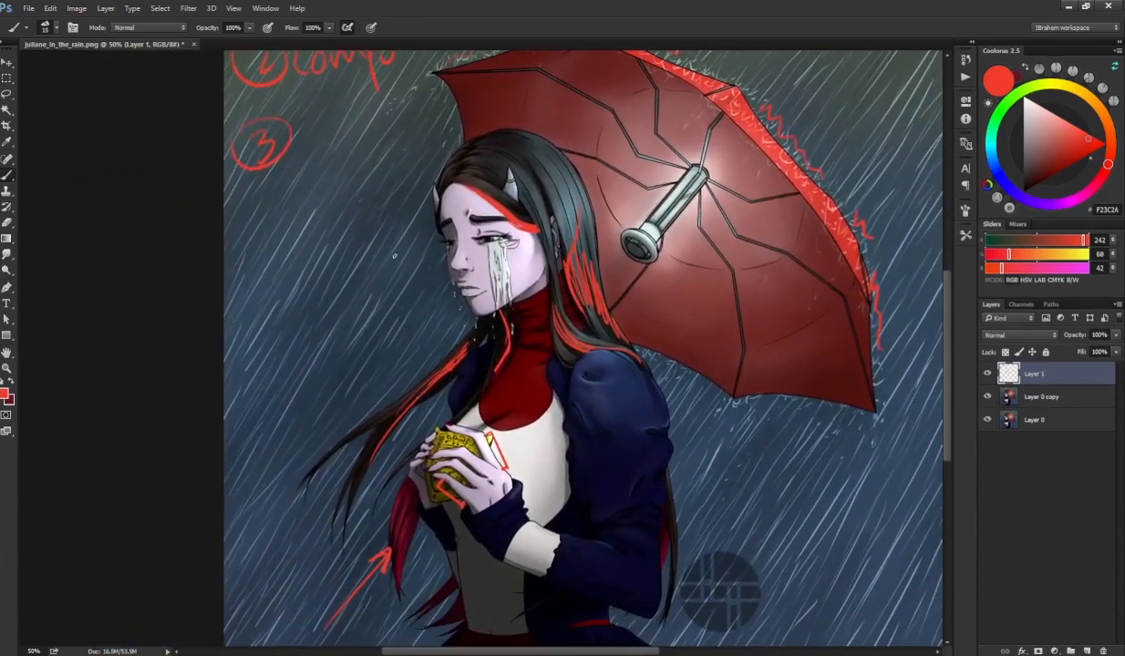
pyautogui.moveTo(316, 144); pyautogui.dragTo(303, 245)
pyautogui.moveTo(309, 233)
pyautogui.mouseDown()
pyautogui.moveTo(308, 244)
pyautogui.moveTo(321, 220)
pyautogui.moveTo(339, 228)
pyautogui.moveTo(355, 214)
pyautogui.moveTo(386, 219)
pyautogui.moveTo(399, 239)
pyautogui.mouseUp()
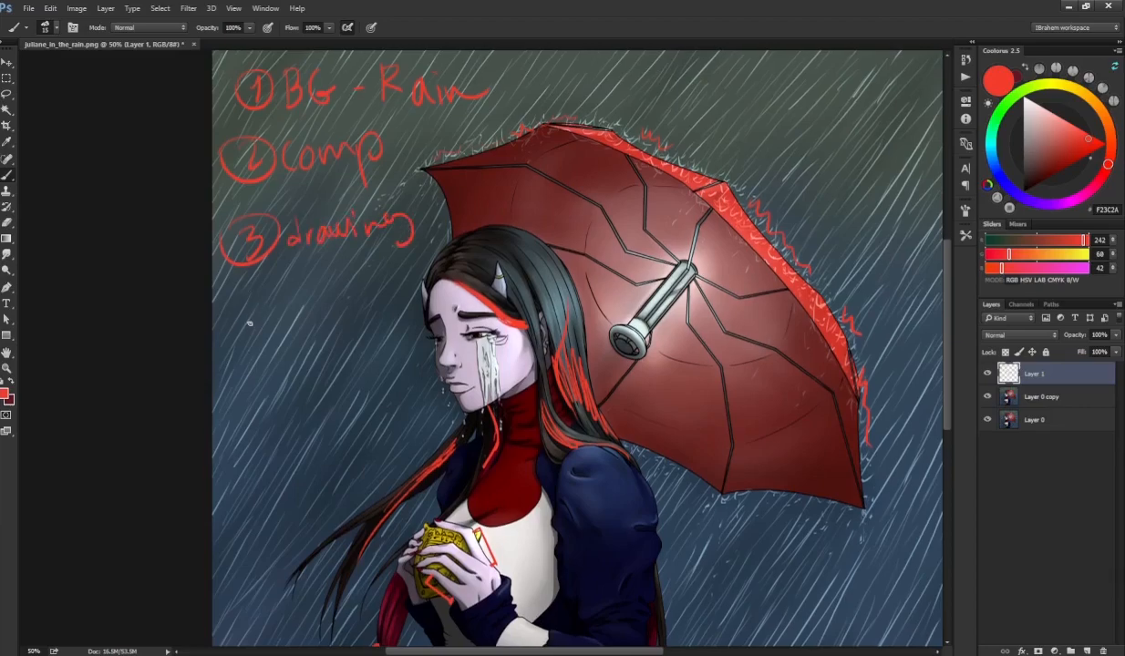
pyautogui.moveTo(240, 304); pyautogui.dragTo(250, 330)
pyautogui.moveTo(239, 305)
pyautogui.mouseDown()
pyautogui.moveTo(219, 337)
pyautogui.moveTo(273, 310)
pyautogui.mouseUp()
pyautogui.moveTo(448, 369)
pyautogui.mouseDown()
pyautogui.moveTo(323, 344)
pyautogui.moveTo(340, 350)
pyautogui.mouseUp()
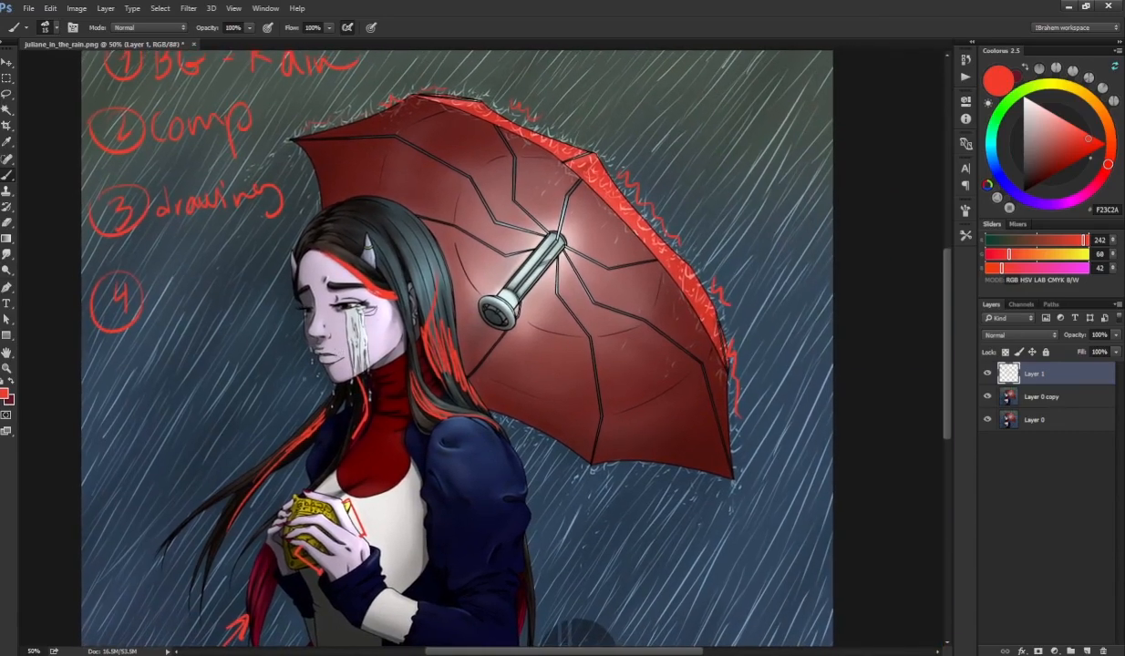
pyautogui.moveTo(320, 428); pyautogui.dragTo(361, 458)
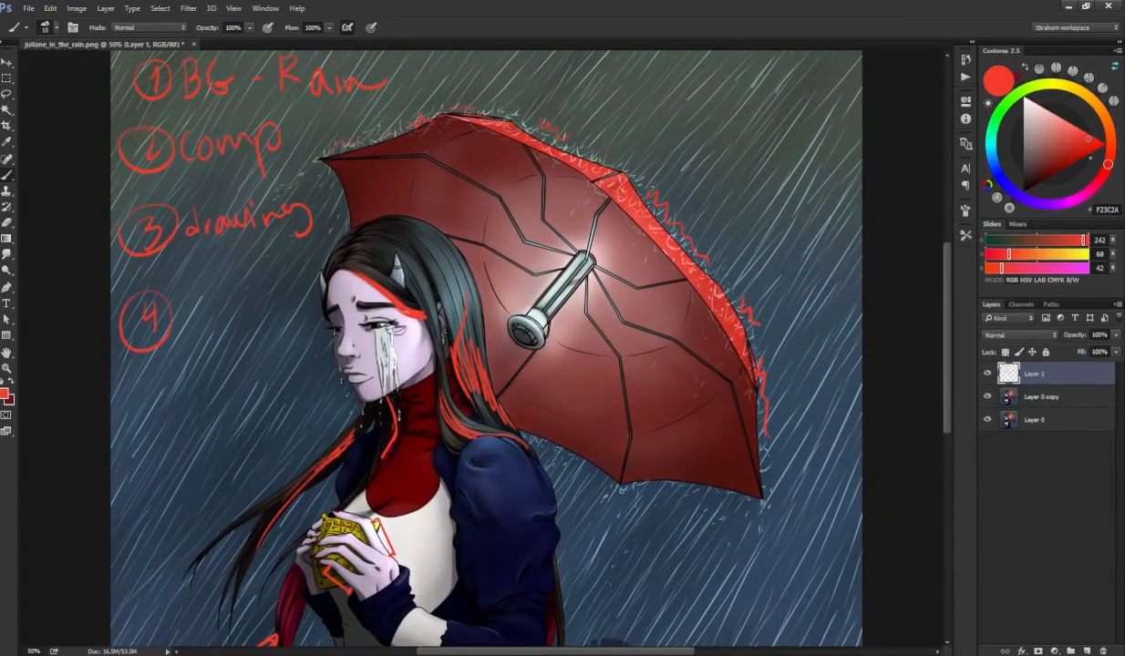
# - Try out red arrows pointing at the umbrella's upper outer edge, undoing each one
pyautogui.moveTo(771, 118)
pyautogui.mouseDown()
pyautogui.moveTo(679, 208)
pyautogui.moveTo(725, 193)
pyautogui.mouseUp()
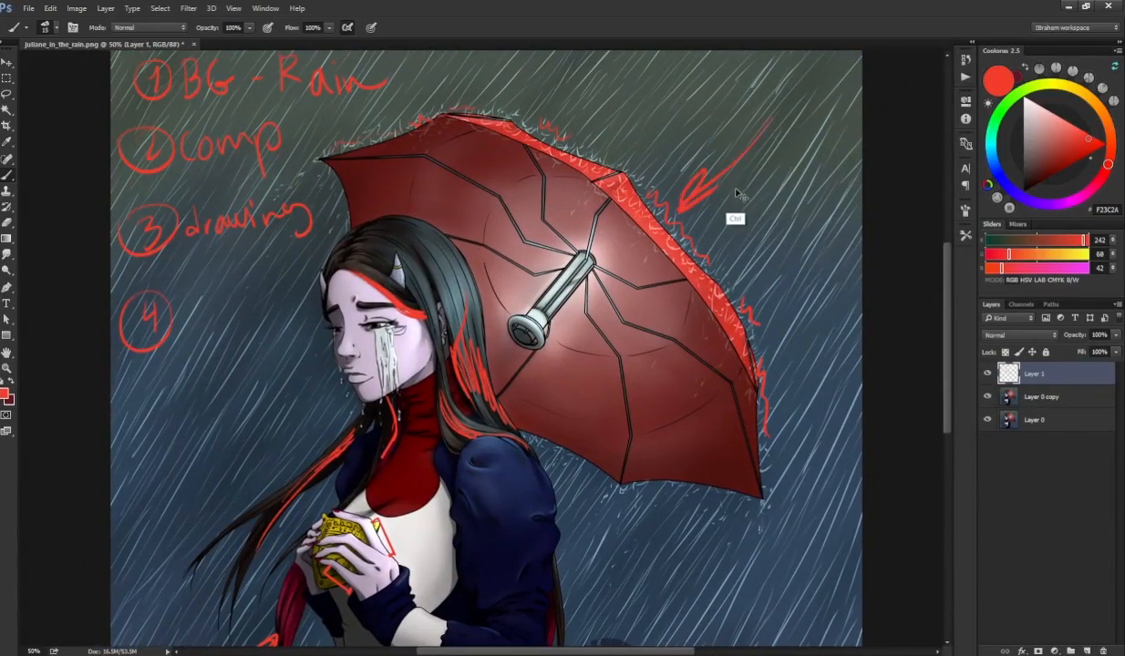
pyautogui.hotkey('ctrl', 'alt', 'z')
pyautogui.hotkey('ctrl', 'alt', 'z')
pyautogui.moveTo(793, 103); pyautogui.dragTo(690, 208)
pyautogui.moveTo(702, 167); pyautogui.dragTo(715, 187)
pyautogui.hotkey('ctrl', 'alt', 'z')
pyautogui.hotkey('ctrl', 'alt', 'z')
pyautogui.moveTo(771, 109); pyautogui.dragTo(690, 199)
pyautogui.moveTo(710, 161); pyautogui.dragTo(720, 198)
pyautogui.hotkey('ctrl', 'alt', 'z')
pyautogui.hotkey('ctrl', 'alt', 'z')
pyautogui.moveTo(781, 113); pyautogui.dragTo(672, 208)
pyautogui.moveTo(690, 150); pyautogui.dragTo(709, 211)
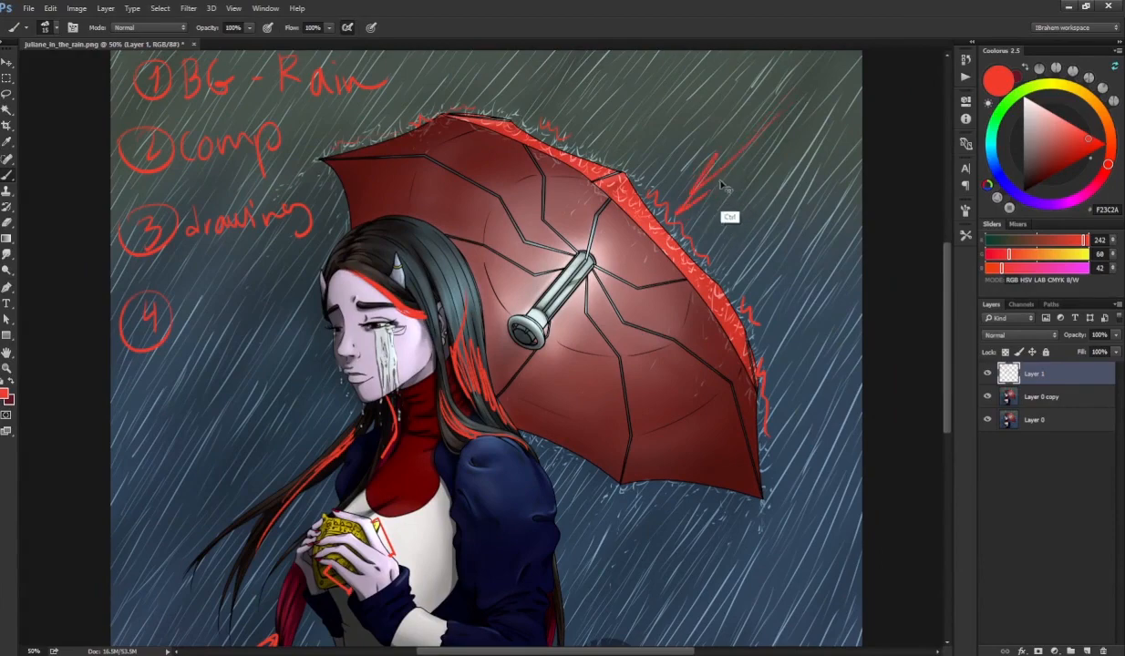
pyautogui.hotkey('ctrl', 'alt', 'z')
pyautogui.hotkey('ctrl', 'alt', 'z')
# - Trace red lines along the umbrella ribs around the handle and write "design" beside the circled 4
pyautogui.moveTo(681, 283)
pyautogui.mouseDown()
pyautogui.moveTo(699, 156)
pyautogui.moveTo(659, 280)
pyautogui.moveTo(660, 270)
pyautogui.mouseUp()
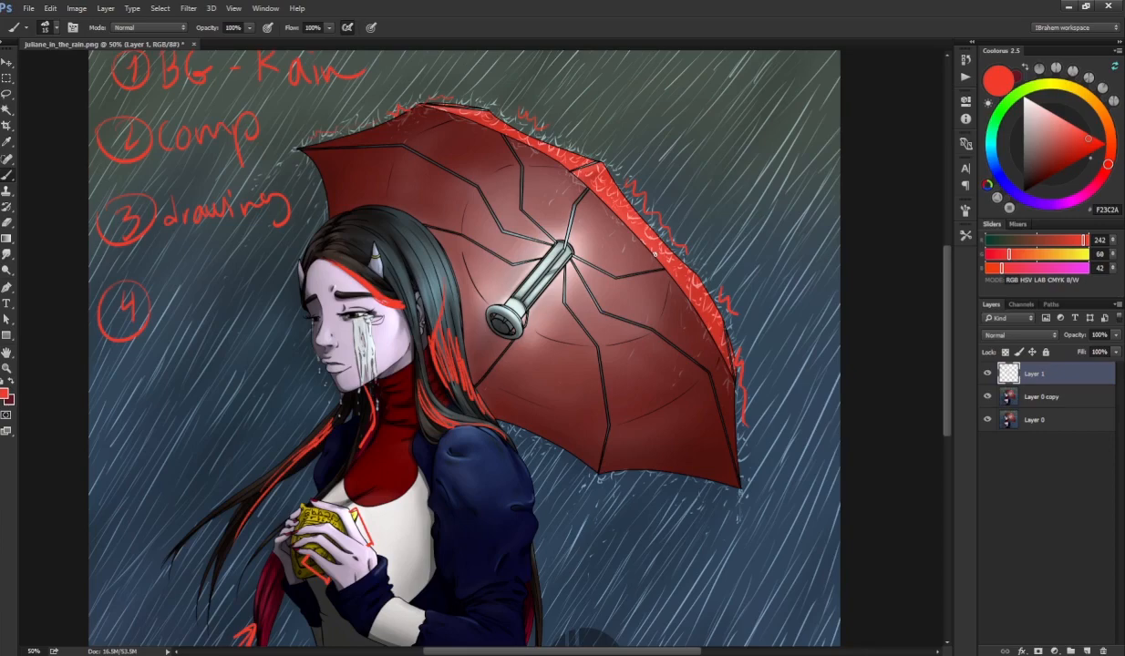
pyautogui.moveTo(585, 291)
pyautogui.mouseDown()
pyautogui.moveTo(599, 341)
pyautogui.moveTo(597, 310)
pyautogui.mouseUp()
pyautogui.hotkey('ctrl', '-')
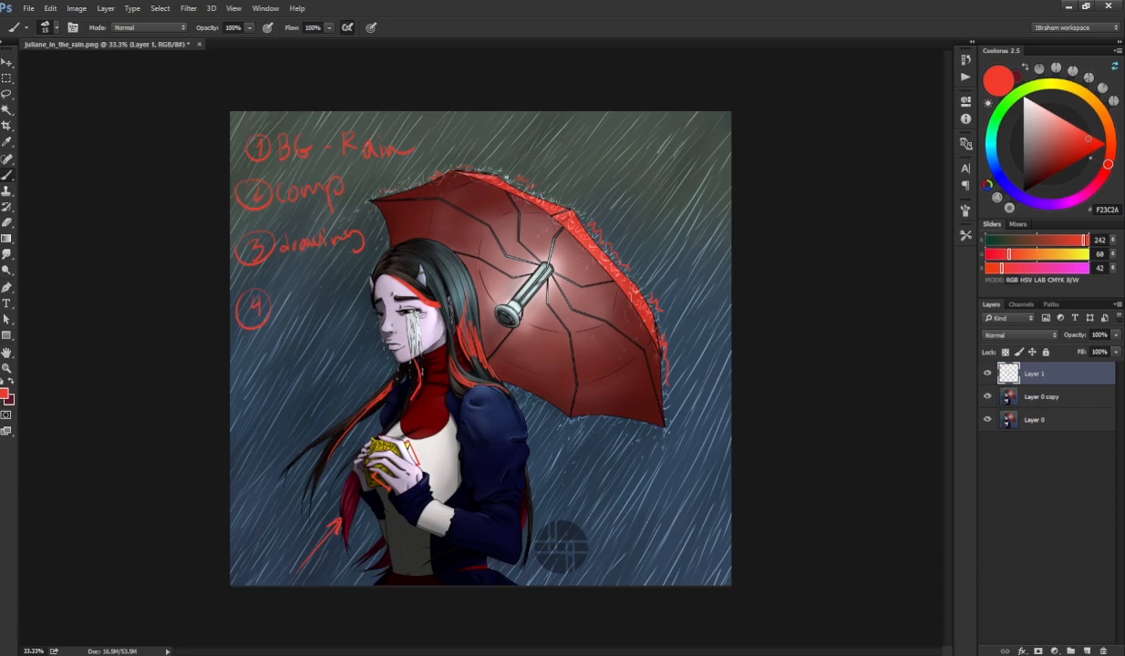
pyautogui.moveTo(516, 208)
pyautogui.mouseDown()
pyautogui.moveTo(519, 241)
pyautogui.moveTo(537, 262)
pyautogui.mouseUp()
pyautogui.moveTo(278, 310)
pyautogui.mouseDown()
pyautogui.moveTo(307, 311)
pyautogui.moveTo(315, 325)
pyautogui.moveTo(336, 296)
pyautogui.mouseUp()
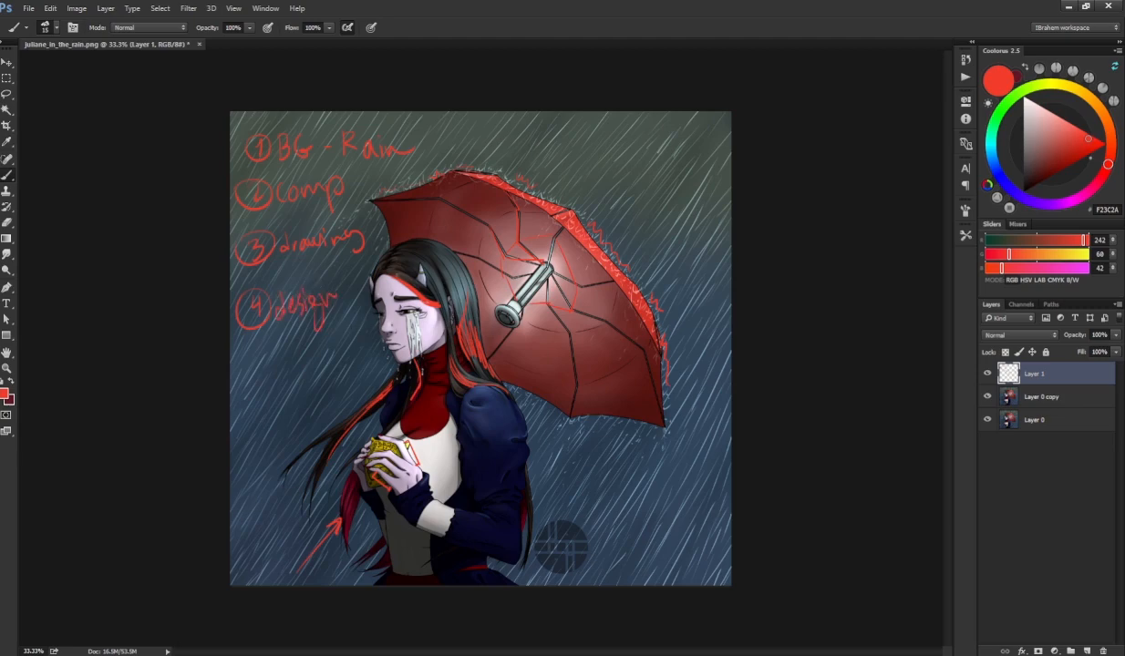
# - Add a circled 5 beneath the circled 4 and write "Ref" beside it in red
pyautogui.hotkey('ctrl', '+')
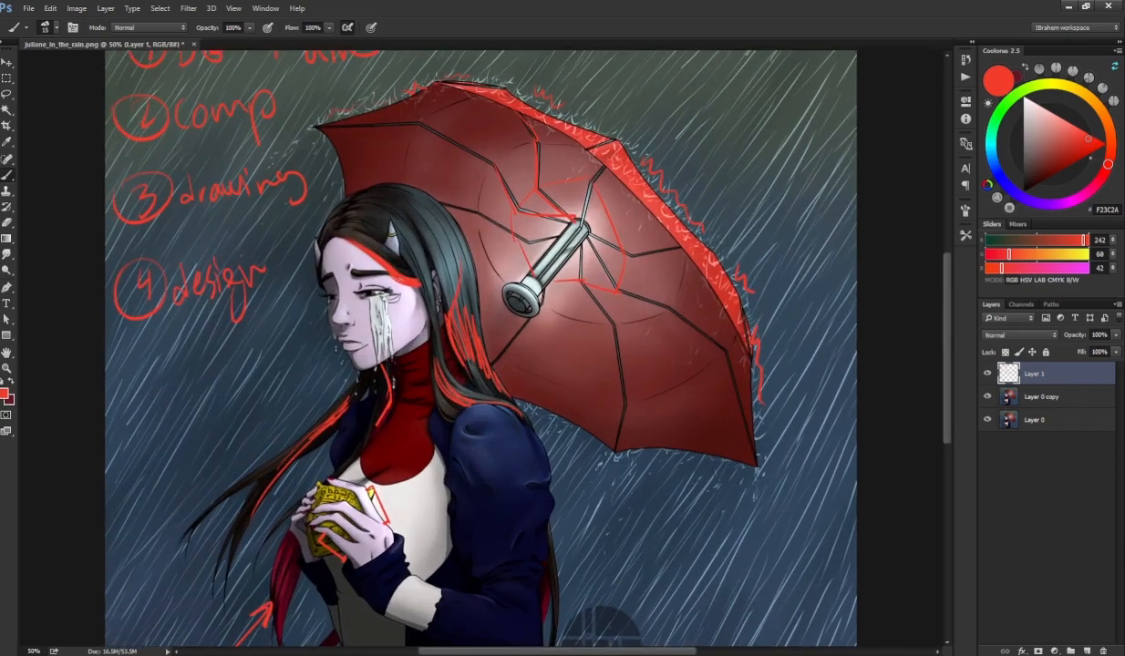
pyautogui.moveTo(143, 359)
pyautogui.mouseDown()
pyautogui.moveTo(174, 363)
pyautogui.moveTo(162, 354)
pyautogui.moveTo(193, 373)
pyautogui.moveTo(199, 351)
pyautogui.moveTo(230, 370)
pyautogui.mouseUp()
pyautogui.moveTo(247, 330); pyautogui.dragTo(235, 372)
pyautogui.moveTo(229, 356)
pyautogui.mouseDown()
pyautogui.moveTo(250, 352)
pyautogui.moveTo(325, 394)
pyautogui.mouseUp()
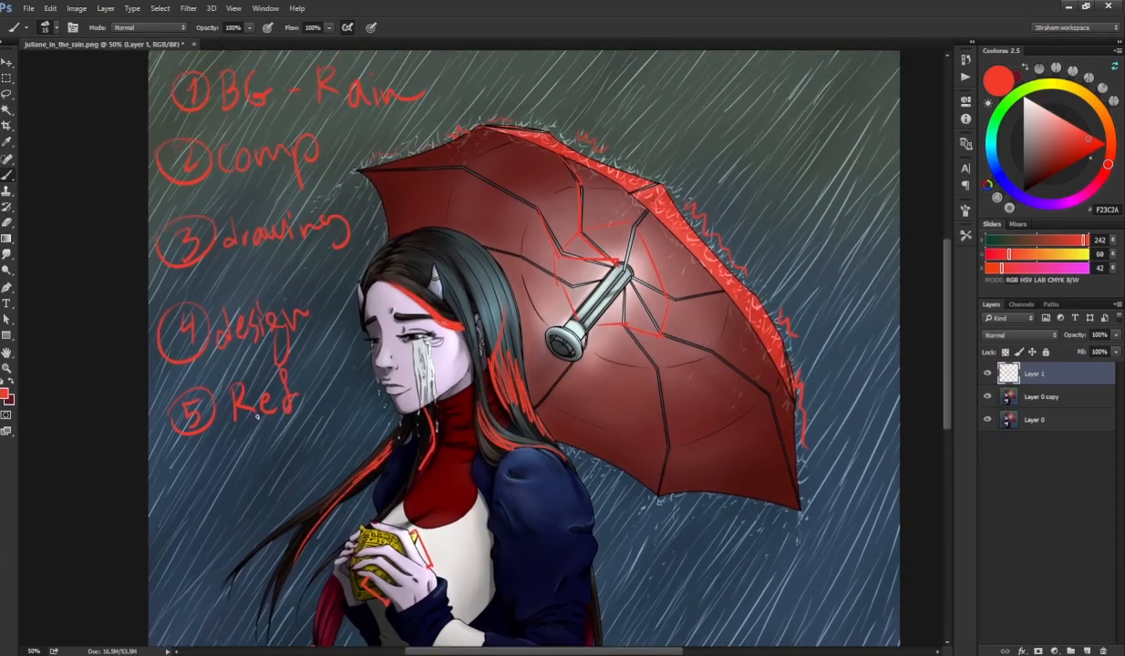
pyautogui.moveTo(251, 432)
pyautogui.mouseDown()
pyautogui.moveTo(264, 428)
pyautogui.moveTo(251, 422)
pyautogui.moveTo(259, 312)
pyautogui.moveTo(241, 412)
pyautogui.mouseUp()
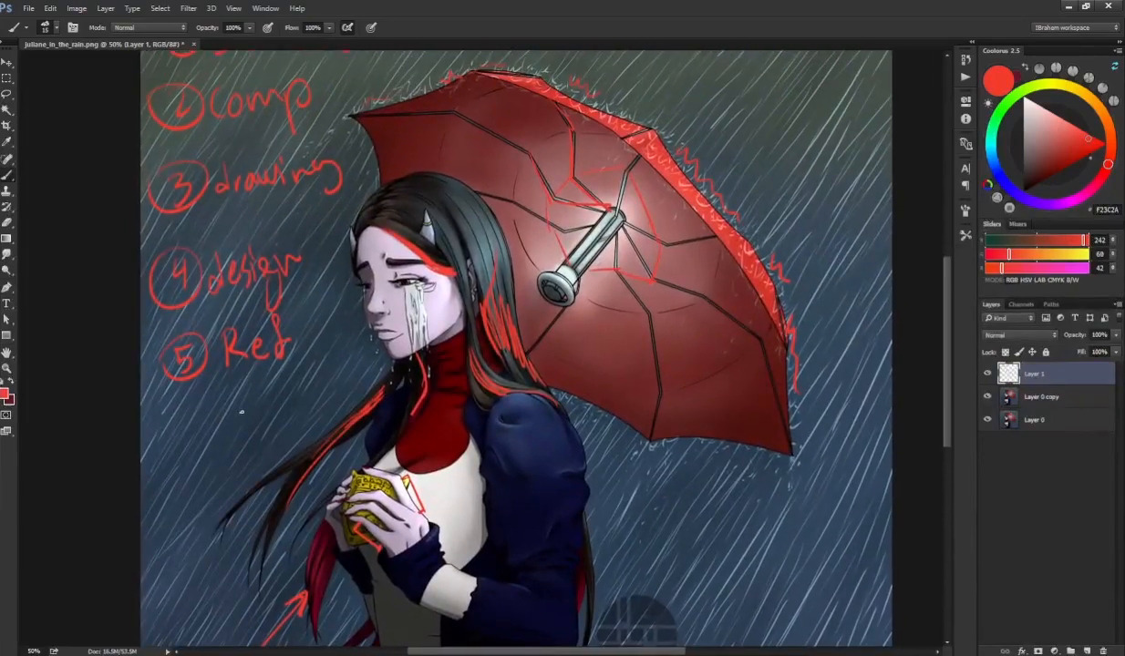
pyautogui.moveTo(262, 450); pyautogui.dragTo(223, 401)
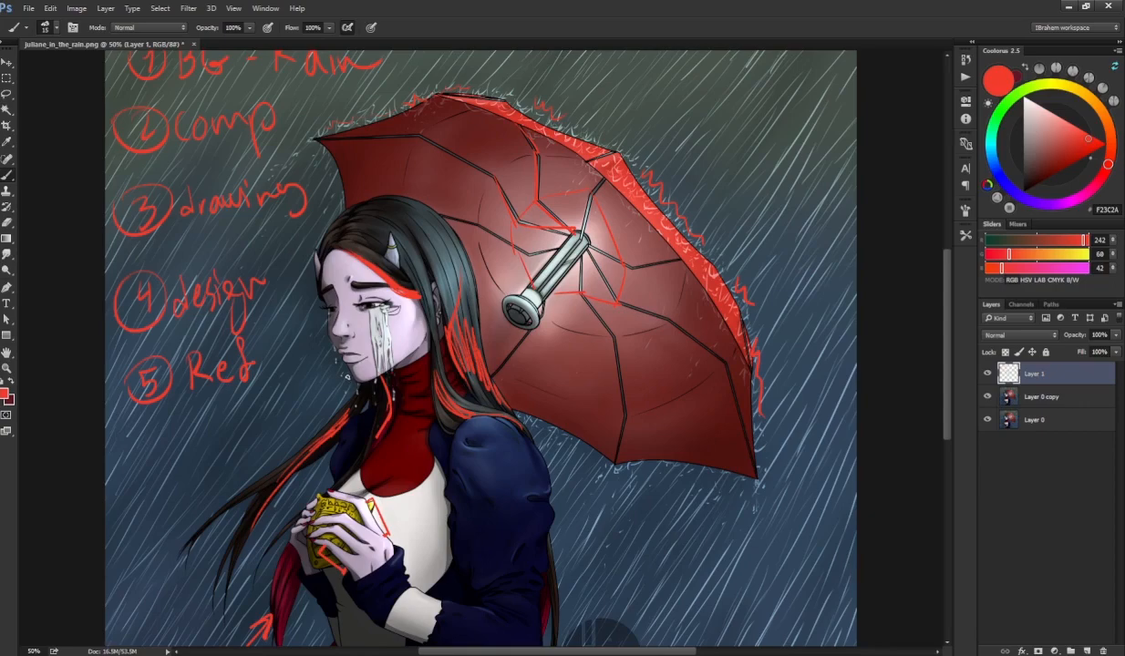
pyautogui.moveTo(309, 389)
pyautogui.mouseDown()
pyautogui.moveTo(334, 389)
pyautogui.moveTo(282, 426)
pyautogui.moveTo(313, 382)
pyautogui.moveTo(334, 419)
pyautogui.moveTo(314, 412)
pyautogui.mouseUp()
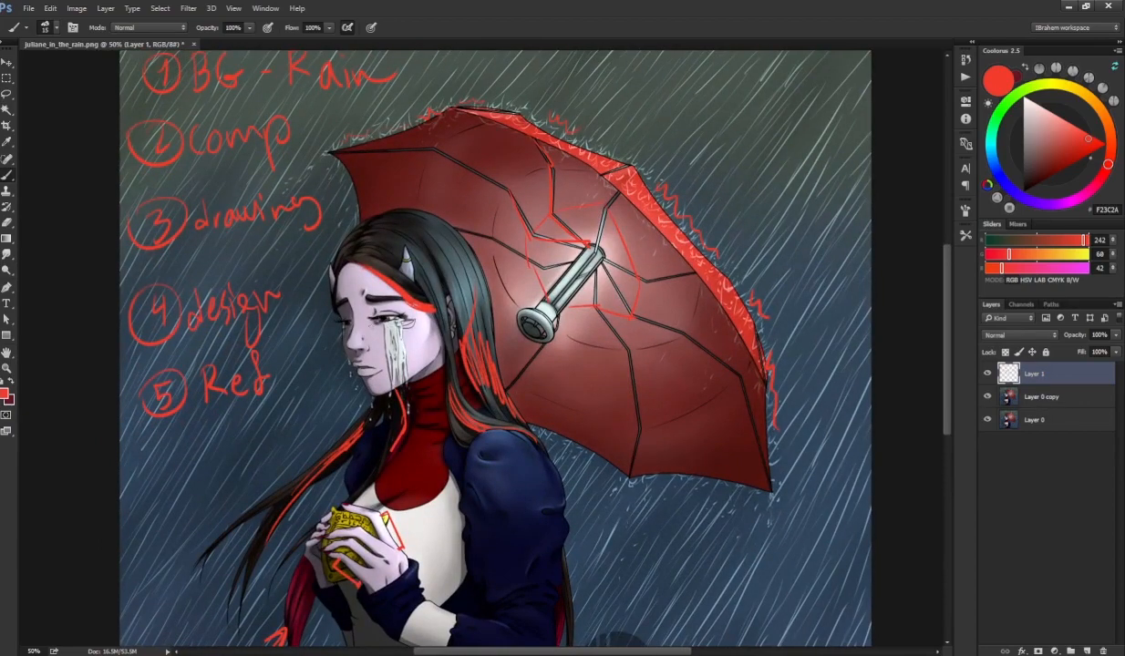
pyautogui.moveTo(358, 312)
pyautogui.mouseDown()
pyautogui.moveTo(389, 351)
pyautogui.moveTo(391, 340)
pyautogui.mouseUp()
pyautogui.hotkey('ctrl', 'alt', 'z')
pyautogui.hotkey('ctrl', 'alt', 'z')
pyautogui.moveTo(360, 465); pyautogui.dragTo(330, 428)
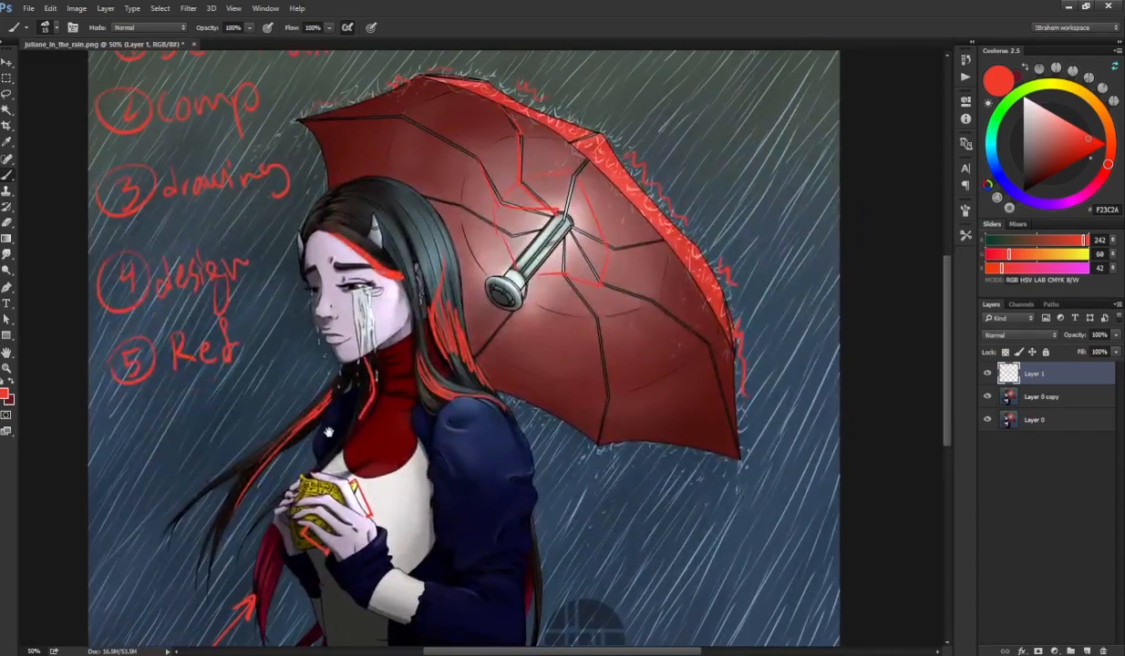
# - Toggle the annotation layer's visibility repeatedly to compare the whole illustration with and without the red notes
pyautogui.hotkey('ctrl', '-')
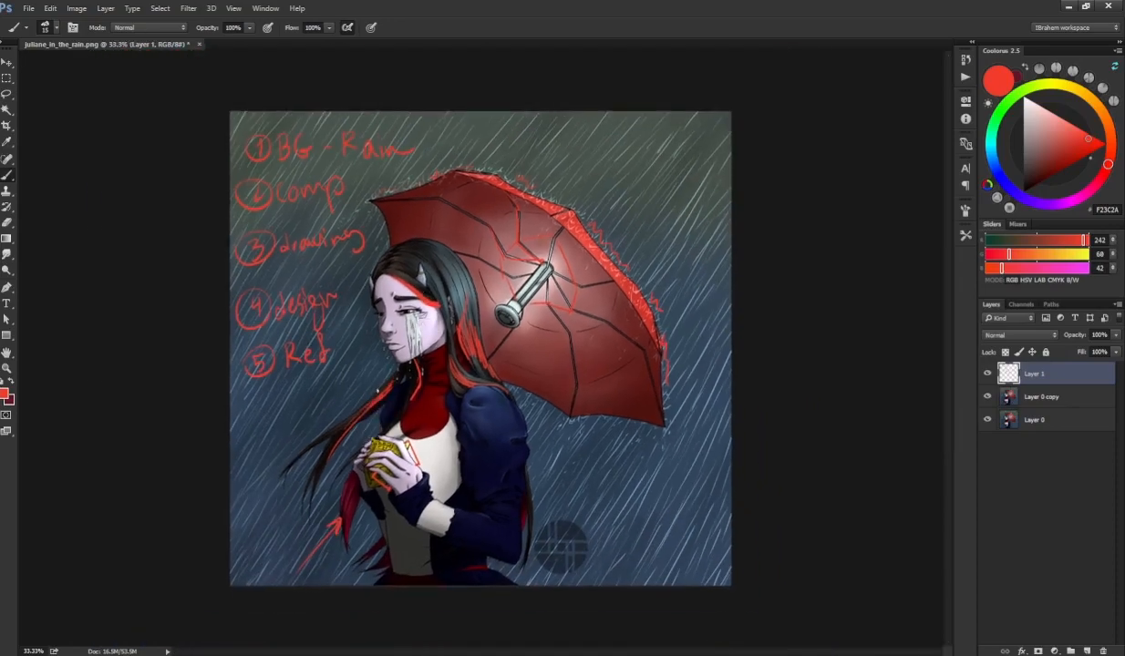
pyautogui.click(988, 374)
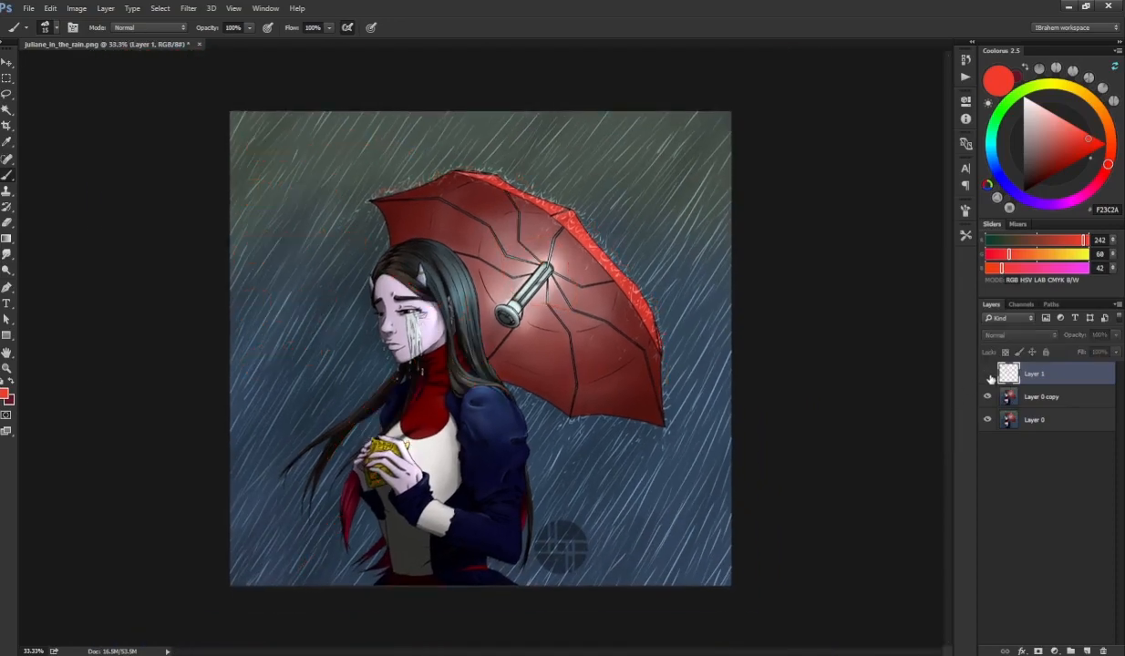
pyautogui.click(989, 375)
pyautogui.click(989, 374)
pyautogui.click(988, 375)
pyautogui.click(989, 375)
pyautogui.click(988, 375)
# - Add a circled 6 labelled "Rendering" beneath note 5 and draw a curved arrow from it up to "Ref"
pyautogui.moveTo(257, 392)
pyautogui.mouseDown()
pyautogui.moveTo(256, 415)
pyautogui.moveTo(268, 392)
pyautogui.mouseUp()
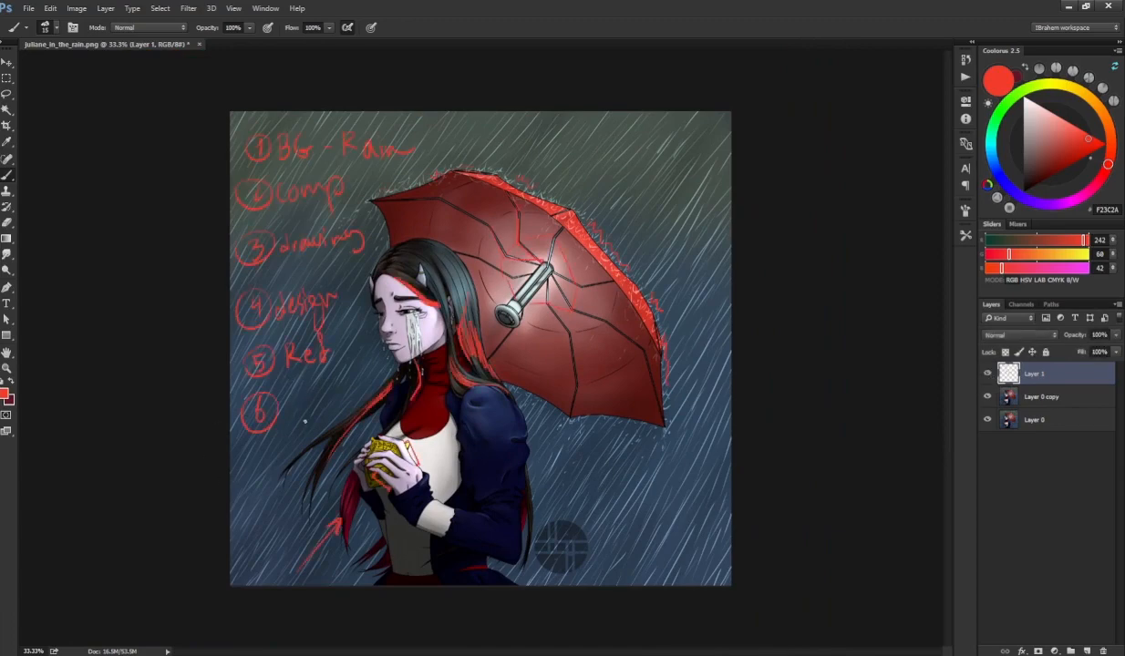
pyautogui.click(989, 375)
pyautogui.click(989, 375)
pyautogui.moveTo(284, 393)
pyautogui.mouseDown()
pyautogui.moveTo(285, 412)
pyautogui.moveTo(319, 408)
pyautogui.moveTo(313, 373)
pyautogui.moveTo(330, 403)
pyautogui.mouseUp()
pyautogui.moveTo(331, 410); pyautogui.dragTo(354, 394)
pyautogui.moveTo(365, 383); pyautogui.dragTo(358, 407)
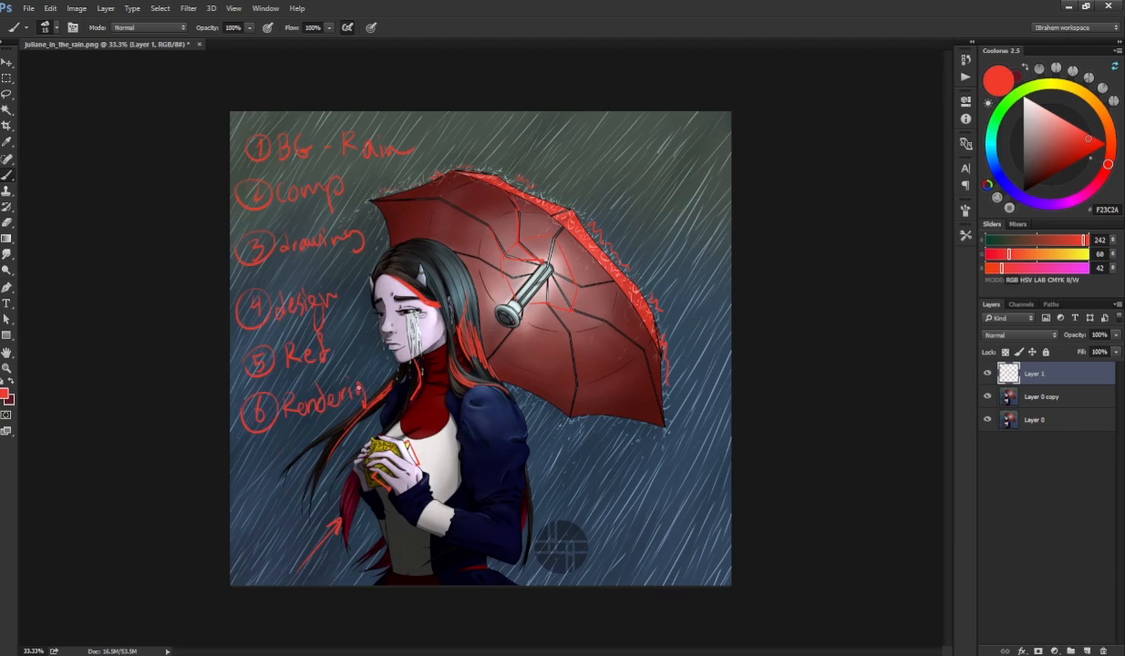
pyautogui.moveTo(355, 401); pyautogui.dragTo(374, 386)
pyautogui.moveTo(368, 371); pyautogui.dragTo(345, 354)
pyautogui.moveTo(348, 362); pyautogui.dragTo(356, 353)
# - Try short red strokes on the blue shoulder and sleeve, undoing each one
pyautogui.moveTo(499, 375)
pyautogui.mouseDown()
pyautogui.moveTo(536, 390)
pyautogui.moveTo(497, 372)
pyautogui.moveTo(494, 518)
pyautogui.moveTo(517, 389)
pyautogui.mouseUp()
pyautogui.hotkey('ctrl', 'z')
pyautogui.hotkey('ctrl', 'z')
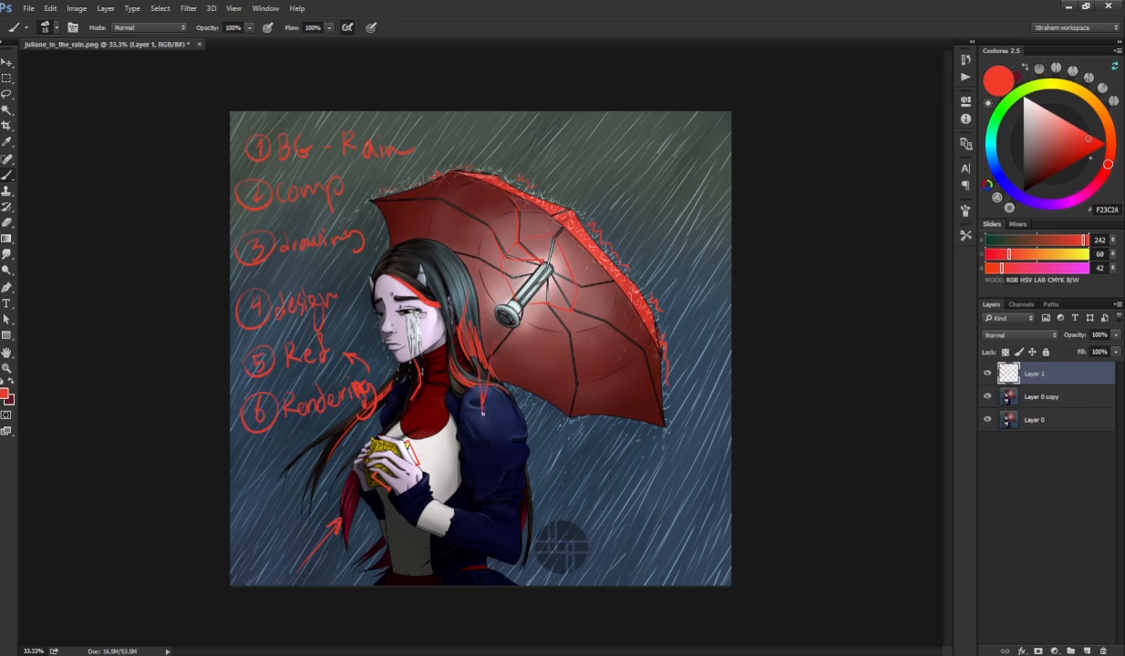
pyautogui.hotkey('ctrl', 'z')
pyautogui.moveTo(481, 386); pyautogui.dragTo(489, 411)
pyautogui.hotkey('ctrl', 'z')
pyautogui.moveTo(469, 473)
pyautogui.mouseDown()
pyautogui.moveTo(461, 403)
pyautogui.moveTo(478, 382)
pyautogui.moveTo(519, 390)
pyautogui.moveTo(531, 469)
pyautogui.moveTo(476, 507)
pyautogui.mouseUp()
pyautogui.hotkey('ctrl', 'z')
# - Try circling the mark on the forehead and the hand holding the yellow object in red
pyautogui.hotkey('ctrl', '+')
pyautogui.hotkey('ctrl', '+')
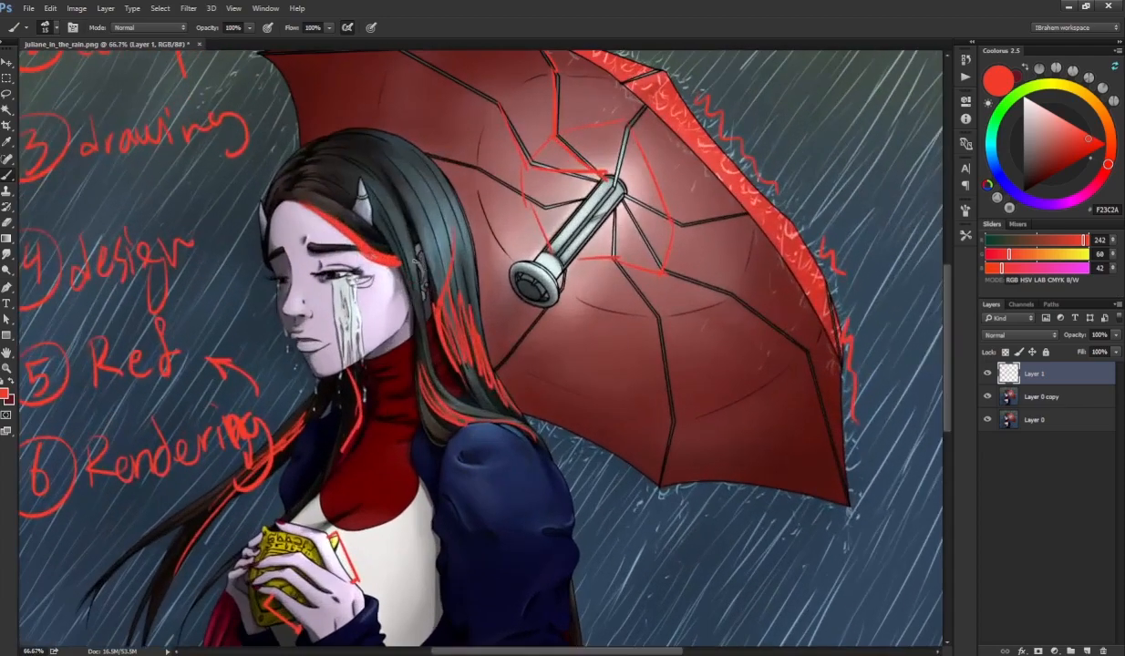
pyautogui.moveTo(428, 253); pyautogui.dragTo(570, 360)
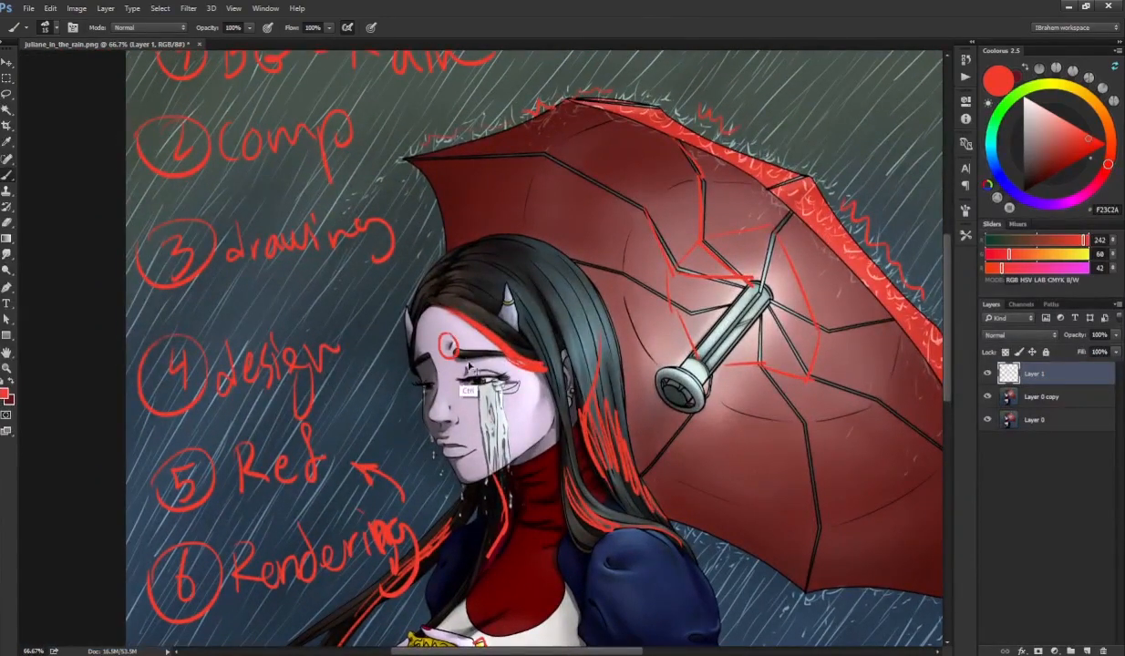
pyautogui.moveTo(474, 365)
pyautogui.mouseDown()
pyautogui.moveTo(430, 332)
pyautogui.moveTo(456, 325)
pyautogui.mouseUp()
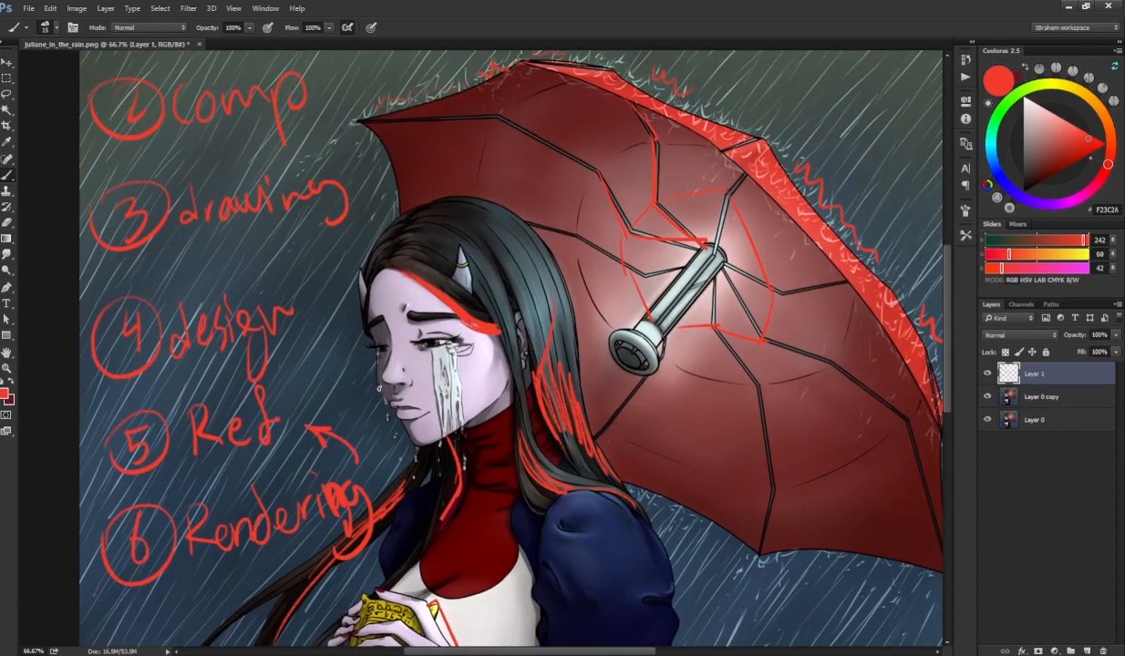
pyautogui.moveTo(398, 524); pyautogui.dragTo(386, 442)
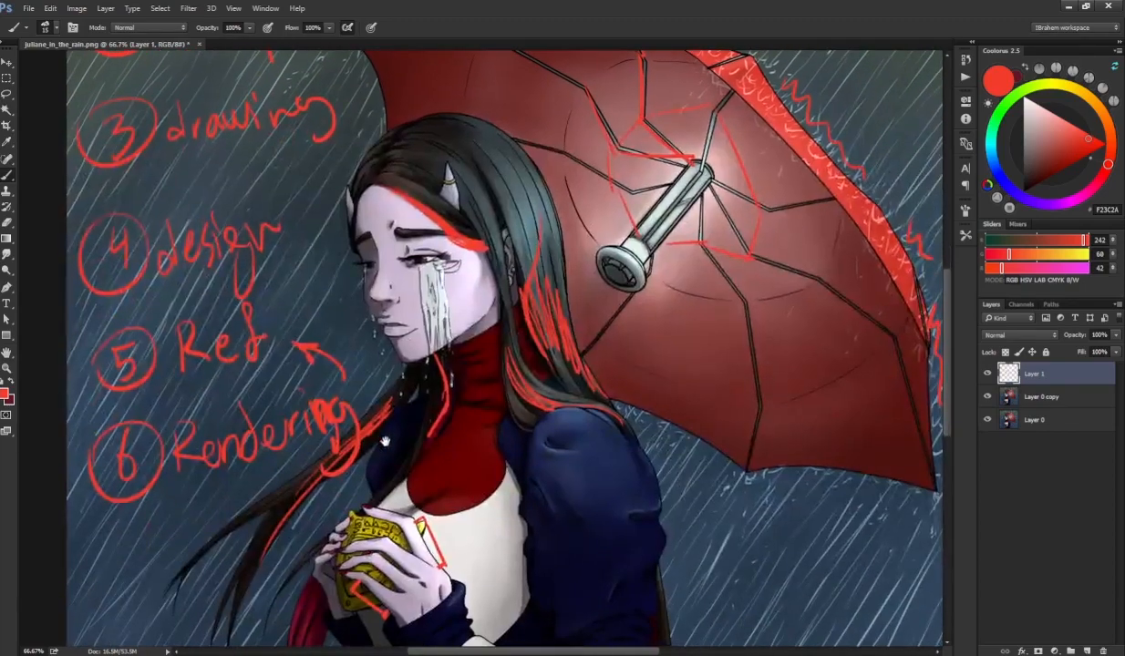
pyautogui.moveTo(414, 547)
pyautogui.mouseDown()
pyautogui.moveTo(429, 369)
pyautogui.moveTo(408, 373)
pyautogui.mouseUp()
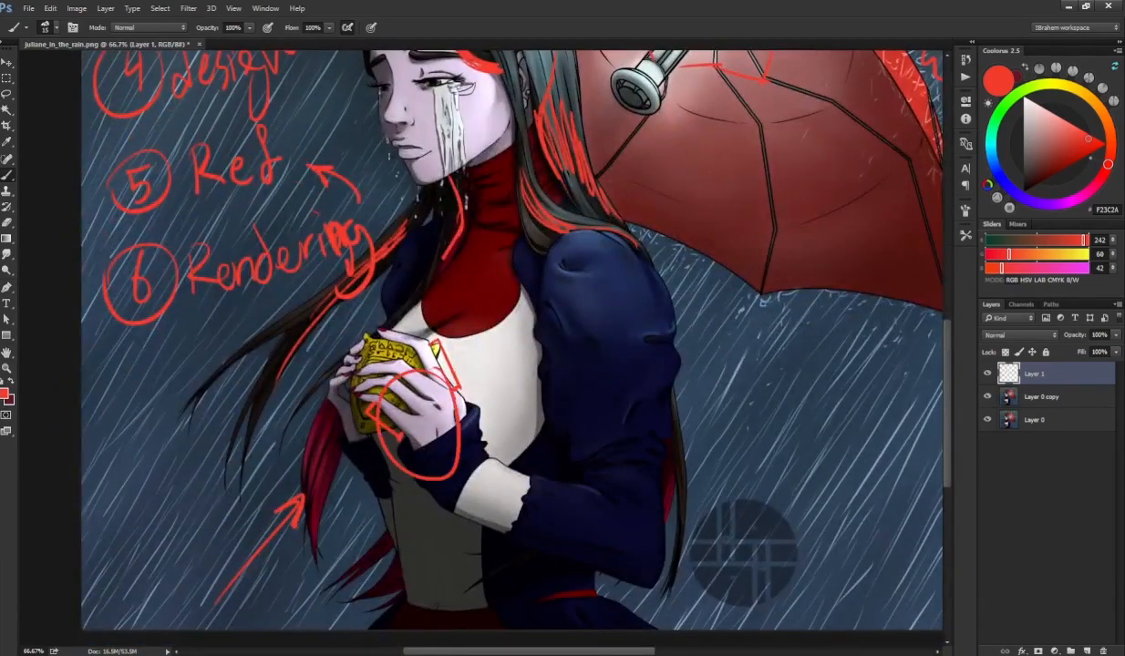
pyautogui.hotkey('ctrl', 'z')
pyautogui.moveTo(487, 290); pyautogui.dragTo(442, 328)
pyautogui.moveTo(452, 286); pyautogui.dragTo(446, 356)
pyautogui.moveTo(403, 298); pyautogui.dragTo(416, 370)
pyautogui.hotkey('ctrl', '-')
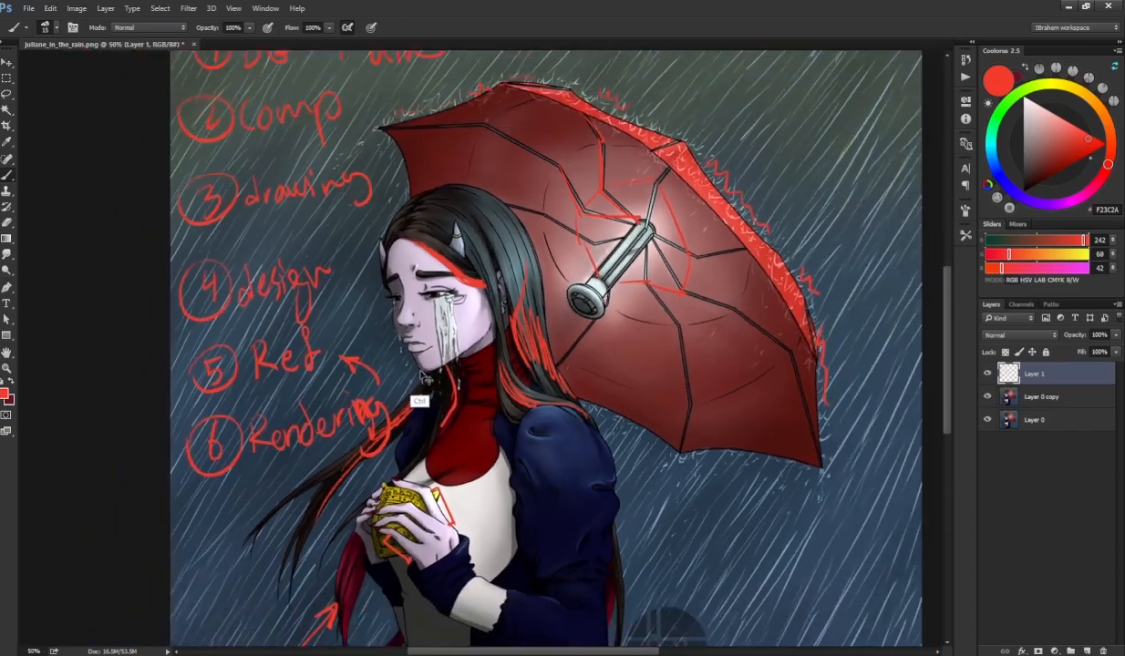
pyautogui.hotkey('ctrl', '-')
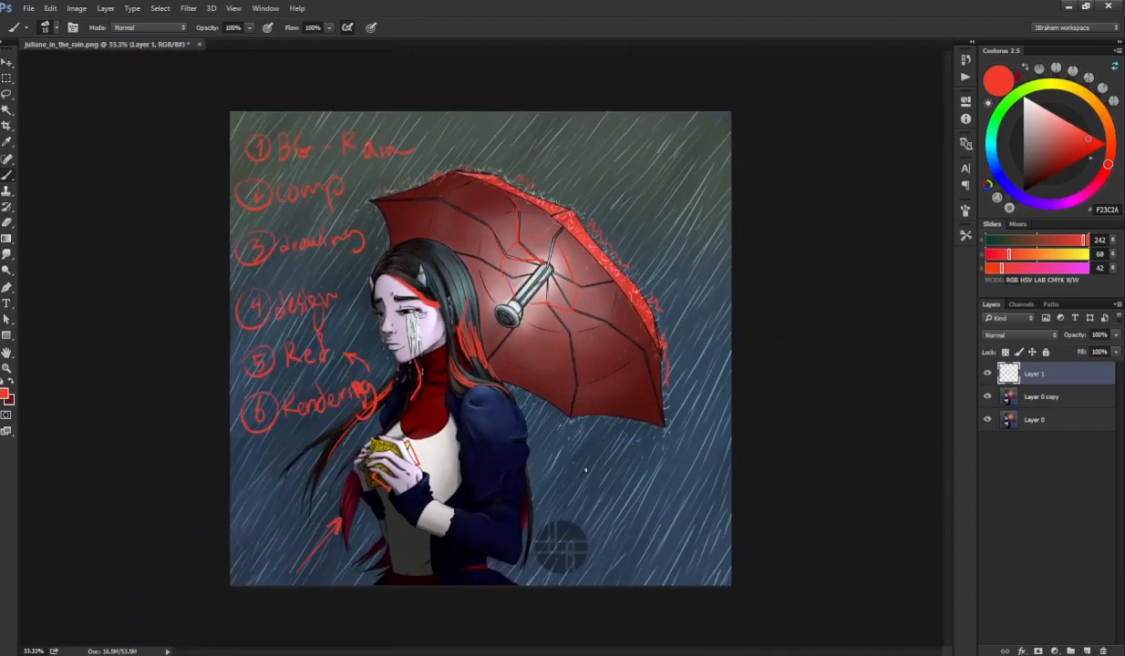
# - Write "Daz 3D" in red on the rainy background below the umbrella
pyautogui.moveTo(585, 451)
pyautogui.mouseDown()
pyautogui.moveTo(591, 489)
pyautogui.moveTo(653, 497)
pyautogui.mouseUp()
pyautogui.moveTo(664, 458)
pyautogui.mouseDown()
pyautogui.moveTo(666, 493)
pyautogui.moveTo(690, 494)
pyautogui.mouseUp()
pyautogui.moveTo(690, 456); pyautogui.dragTo(691, 493)
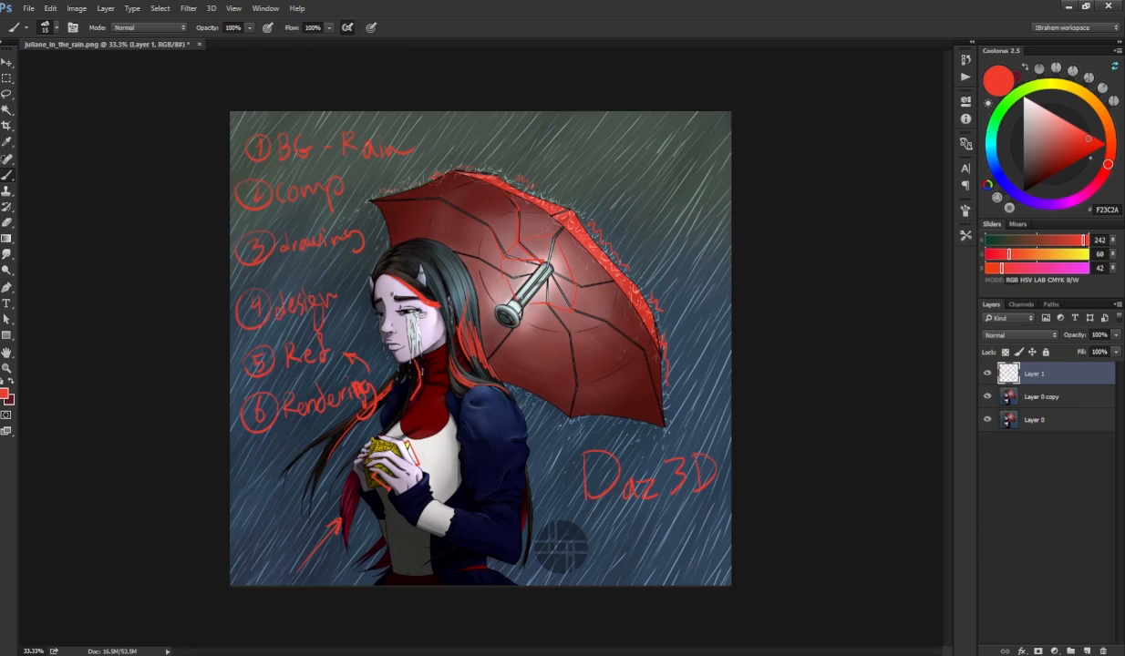
# - Draw red arrows pointing at the umbrella's inner surface beside the hair, its corner nearest the notes, and the face
pyautogui.moveTo(521, 242); pyautogui.dragTo(476, 275)
pyautogui.moveTo(358, 178); pyautogui.dragTo(363, 204)
pyautogui.moveTo(342, 340); pyautogui.dragTo(377, 319)
pyautogui.moveTo(362, 317); pyautogui.dragTo(372, 327)
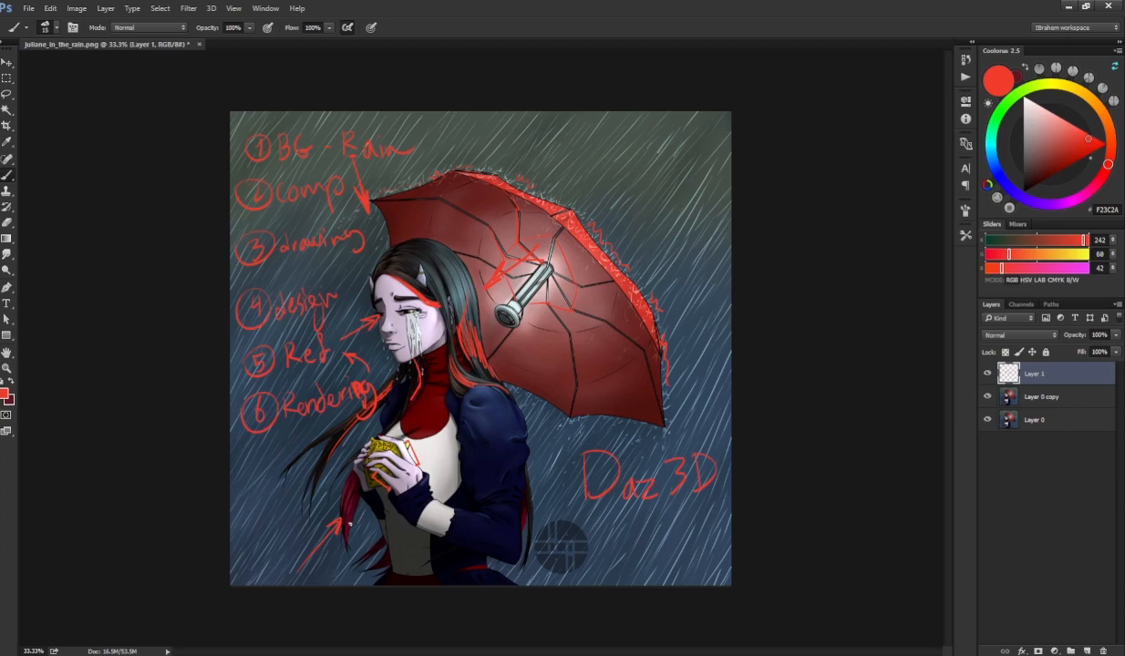
# - Hide the red annotation layer, Layer 1, and make Layer 0 copy the active layer
pyautogui.click(987, 373)
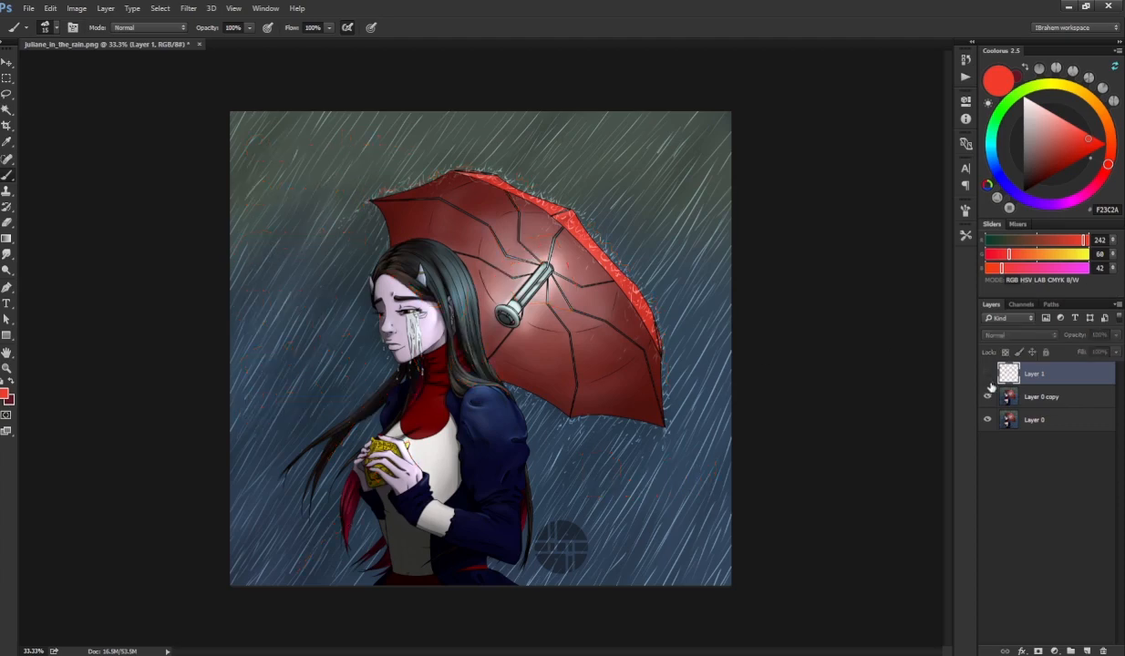
pyautogui.click(986, 376)
pyautogui.click(986, 376)
pyautogui.click(1022, 399)
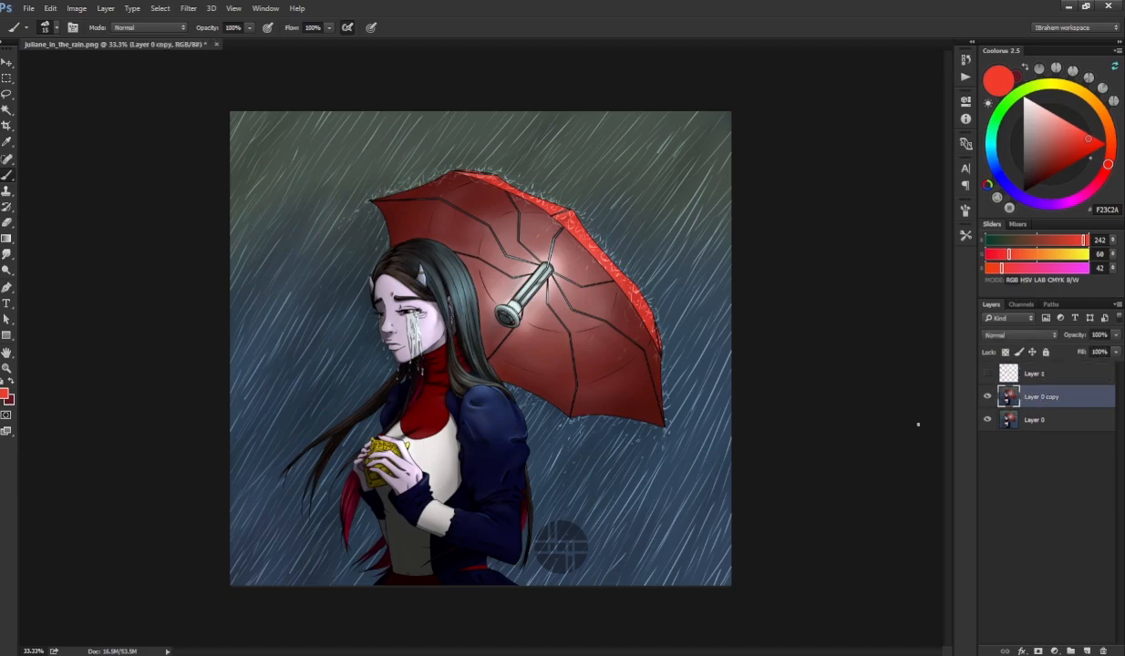
pyautogui.hotkey('ctrl', '+')
pyautogui.hotkey('ctrl', '-')
# - Select the umbrella and the woman with Quick Selection, removing the background spill beside her waist
pyautogui.press('w')
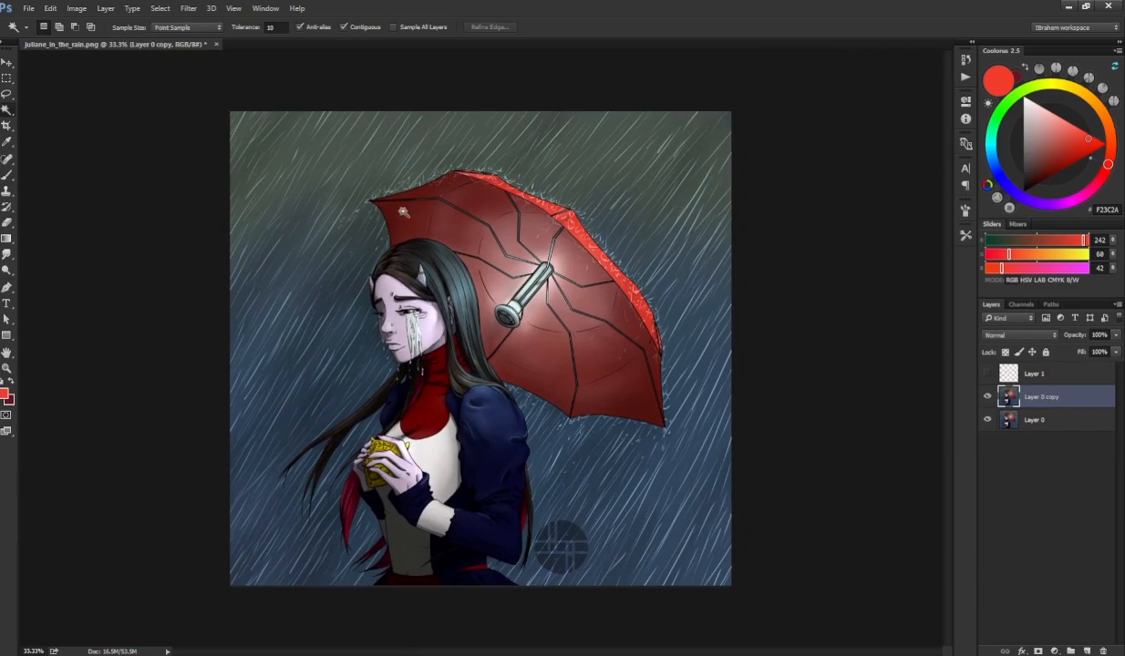
pyautogui.moveTo(379, 202)
pyautogui.mouseDown()
pyautogui.moveTo(542, 239)
pyautogui.moveTo(552, 251)
pyautogui.moveTo(533, 315)
pyautogui.moveTo(483, 315)
pyautogui.mouseUp()
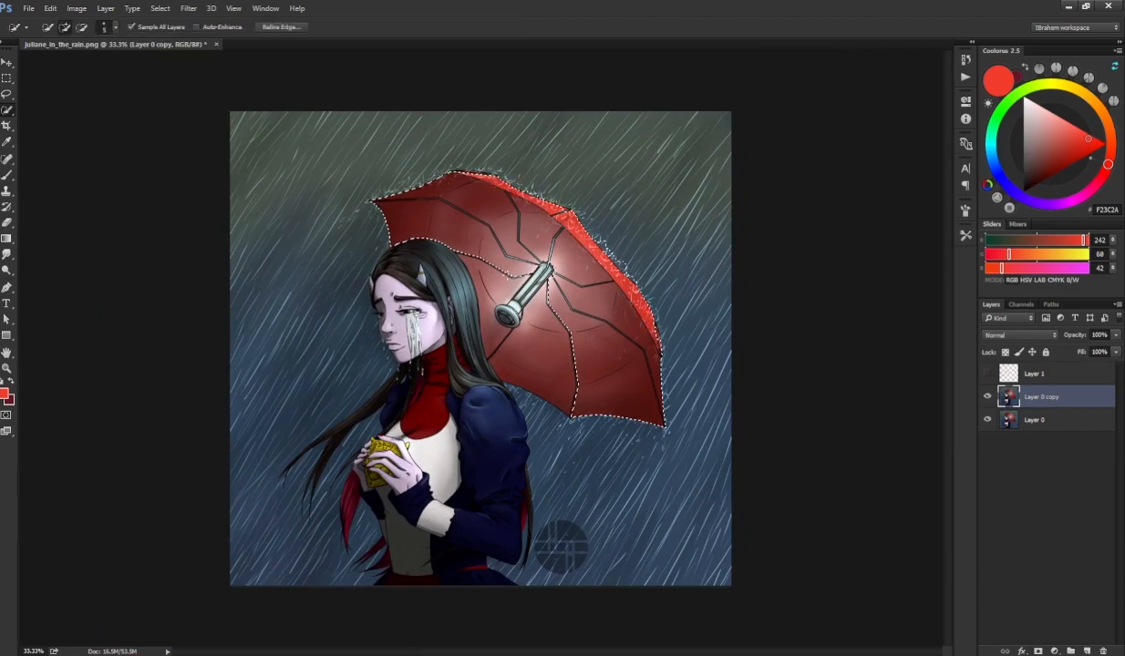
pyautogui.moveTo(445, 382); pyautogui.dragTo(459, 518)
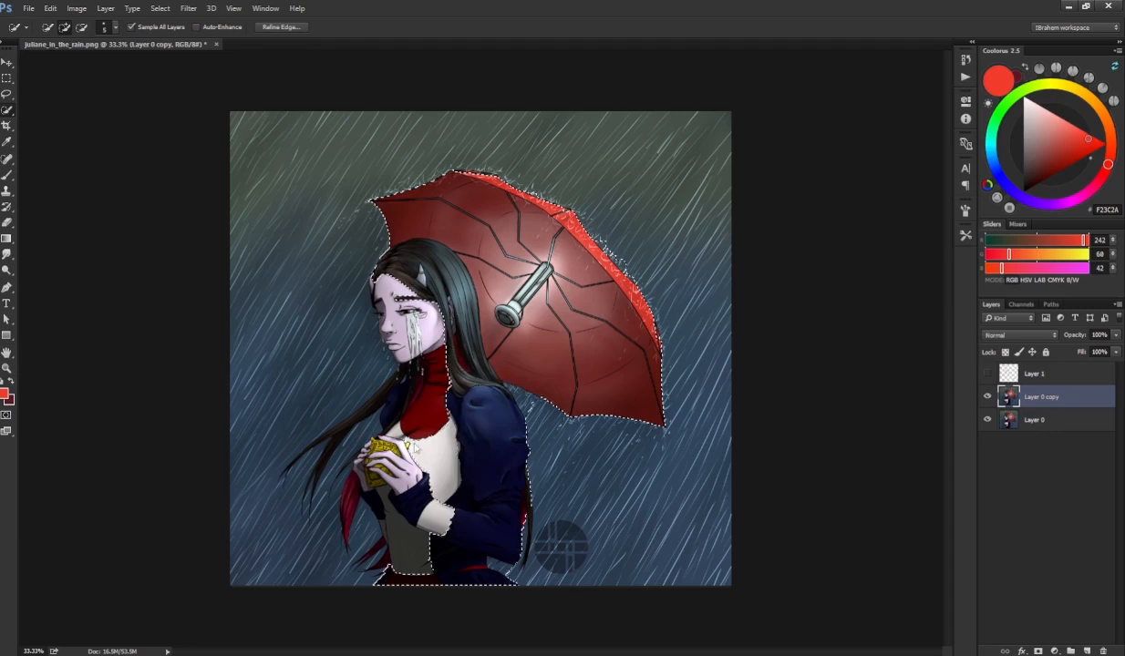
pyautogui.moveTo(403, 432); pyautogui.dragTo(423, 525)
pyautogui.moveTo(363, 459); pyautogui.dragTo(370, 499)
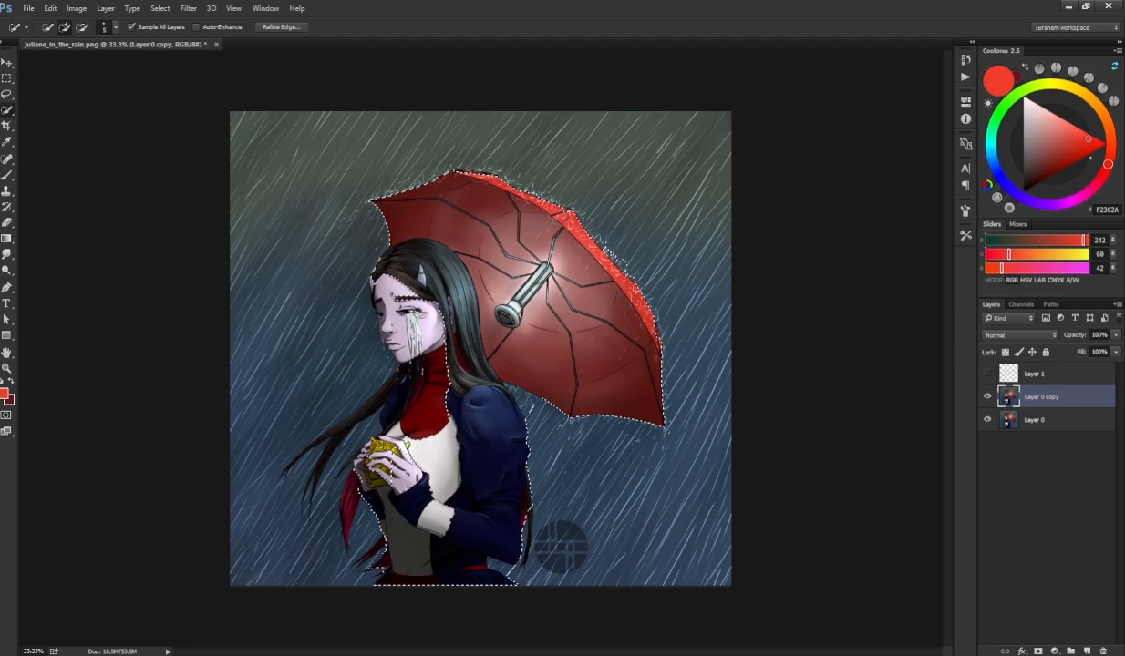
pyautogui.moveTo(432, 378)
pyautogui.mouseDown()
pyautogui.moveTo(430, 405)
pyautogui.moveTo(415, 369)
pyautogui.moveTo(394, 401)
pyautogui.mouseUp()
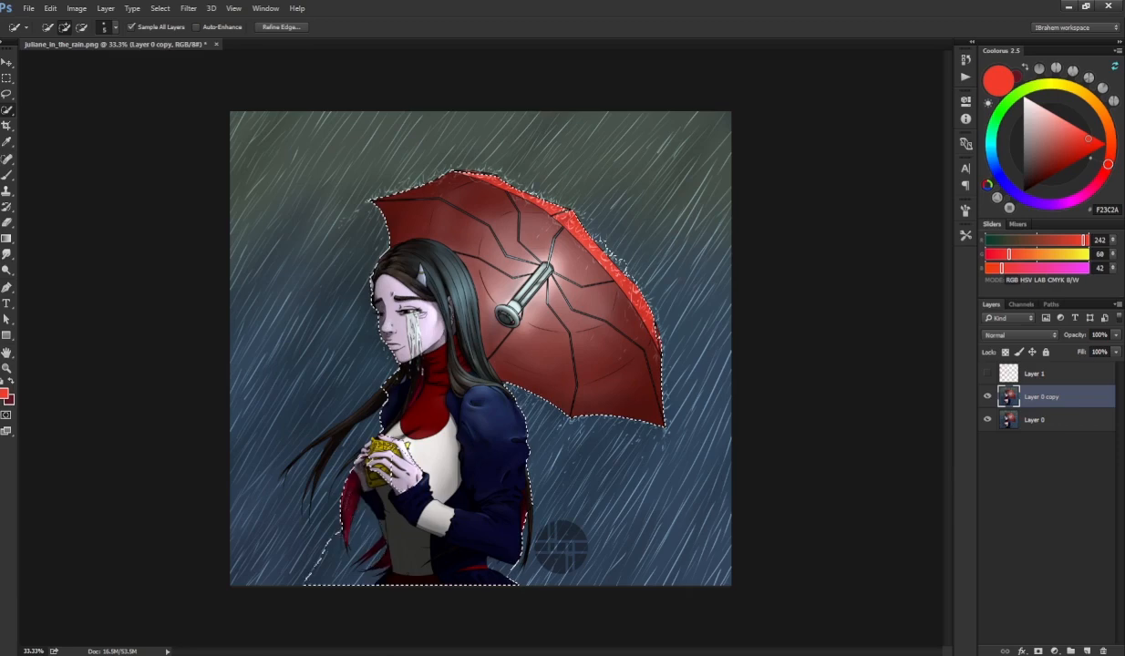
pyautogui.moveTo(339, 569)
pyautogui.mouseDown()
pyautogui.moveTo(309, 563)
pyautogui.moveTo(401, 544)
pyautogui.moveTo(332, 553)
pyautogui.moveTo(343, 549)
pyautogui.moveTo(364, 584)
pyautogui.mouseUp()
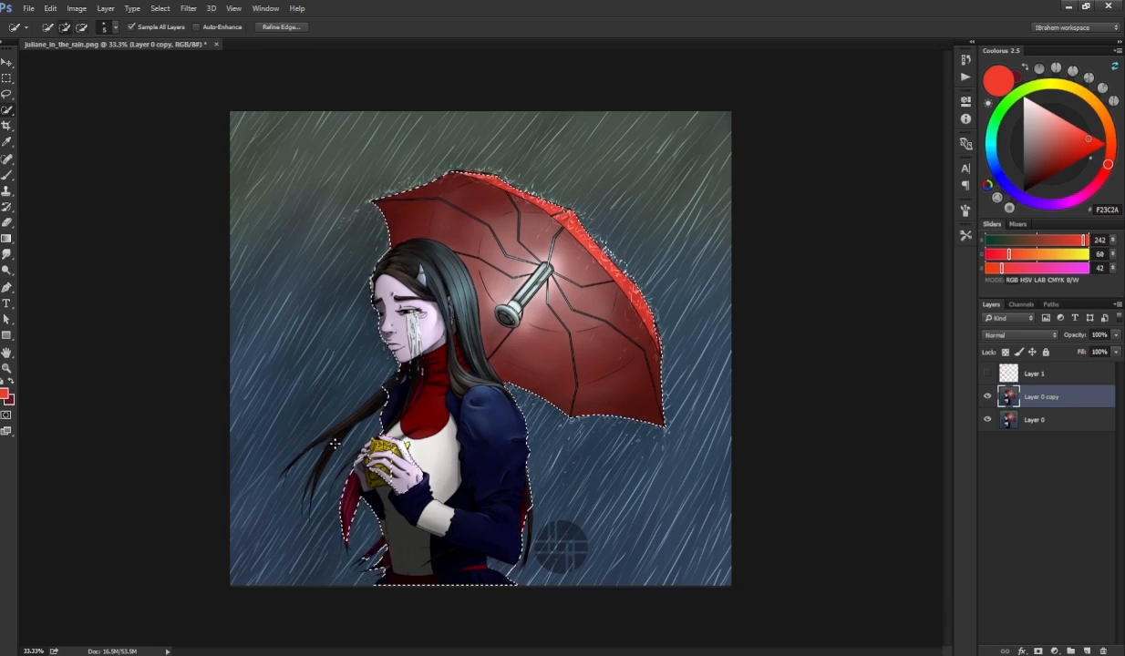
# - Add the wind-blown hair strands to the selection with the Lasso tool
pyautogui.press('l')
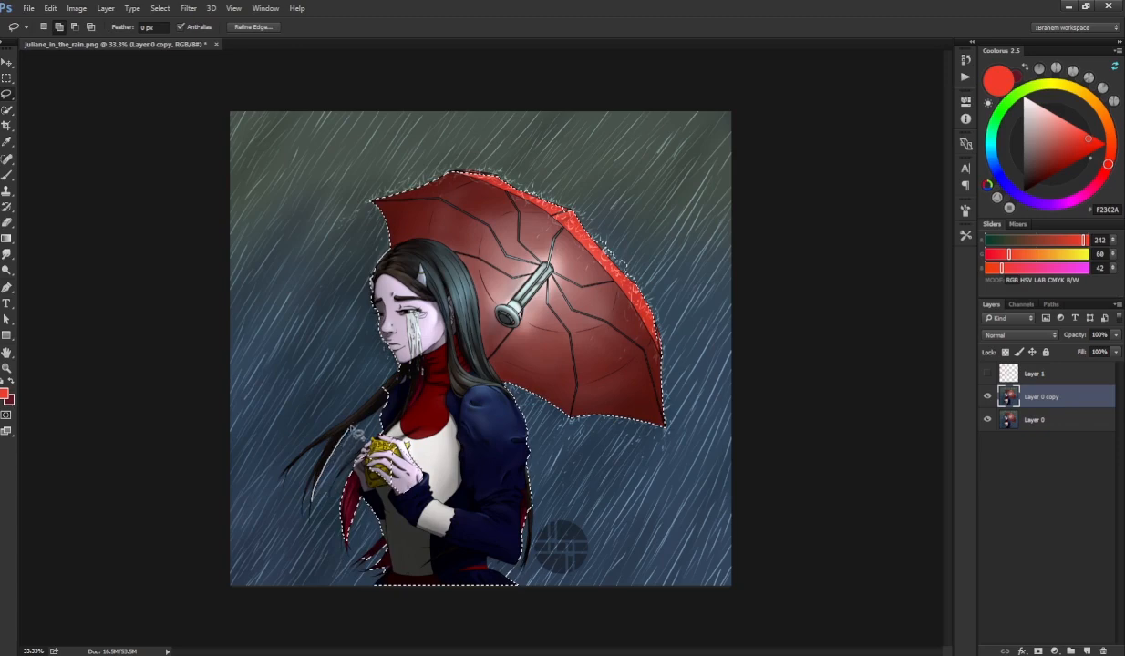
pyautogui.moveTo(356, 421)
pyautogui.mouseDown()
pyautogui.moveTo(317, 466)
pyautogui.moveTo(316, 491)
pyautogui.moveTo(336, 443)
pyautogui.mouseUp()
pyautogui.moveTo(315, 486)
pyautogui.mouseDown()
pyautogui.moveTo(311, 497)
pyautogui.moveTo(347, 439)
pyautogui.mouseUp()
pyautogui.moveTo(296, 474)
pyautogui.mouseDown()
pyautogui.moveTo(401, 397)
pyautogui.moveTo(388, 392)
pyautogui.moveTo(292, 473)
pyautogui.moveTo(364, 415)
pyautogui.mouseUp()
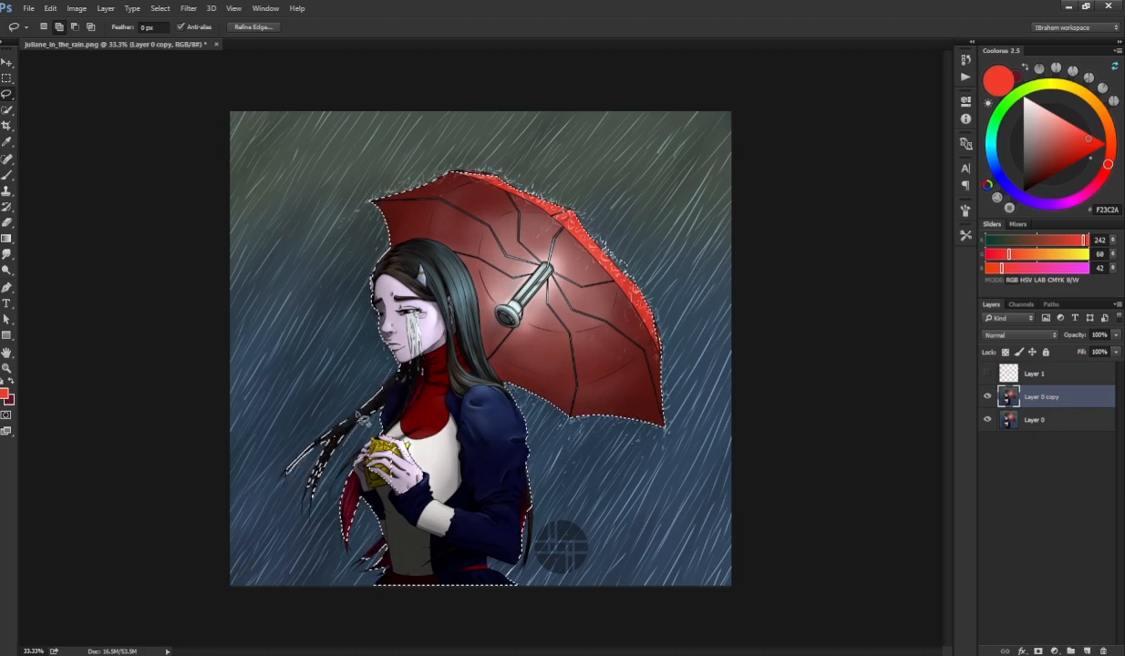
# - Add the hair hanging behind the woman's sleeve to the selection and copy the selected figure and umbrella to a new layer
pyautogui.moveTo(435, 380); pyautogui.dragTo(394, 417)
pyautogui.press('q')
pyautogui.press('q')
pyautogui.press('w')
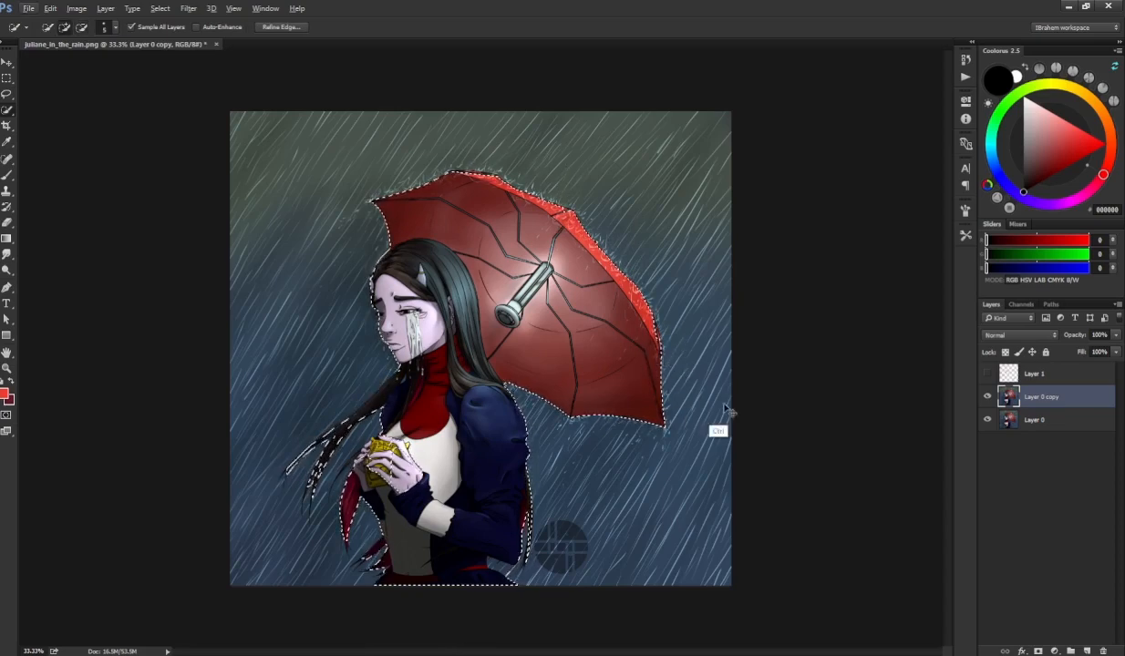
pyautogui.hotkey('ctrl', 'j')
# - Make Layer 0 copy active, open download.jpg, and copy a section of the graveyard scene around the large tree trunk
pyautogui.click(1022, 420)
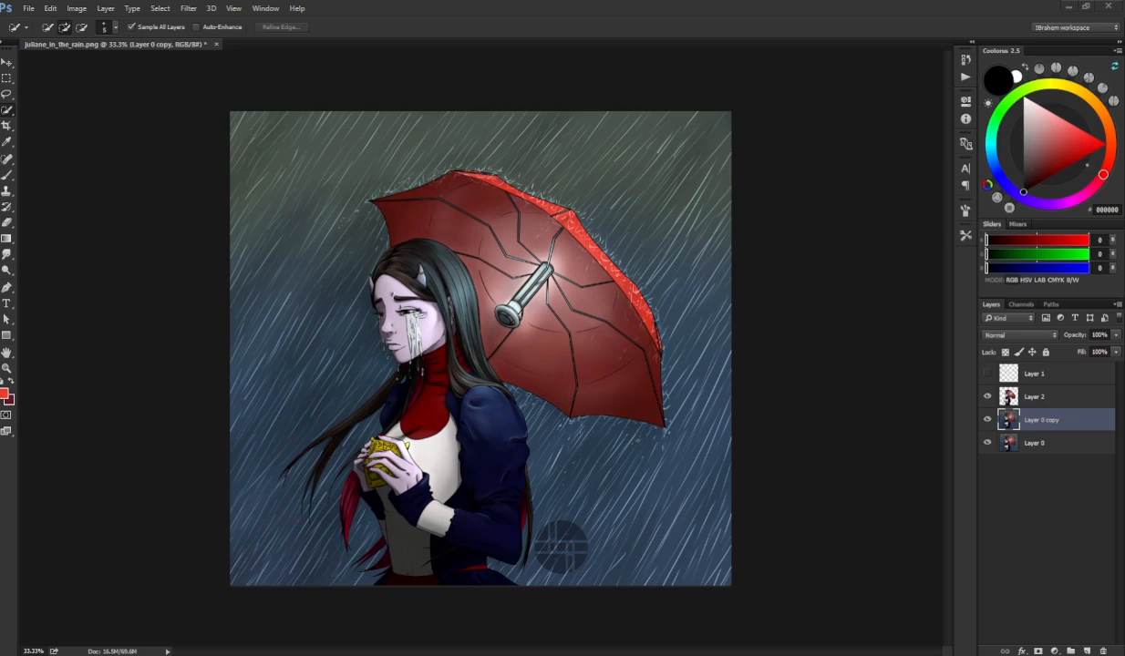
pyautogui.moveTo(0, 237); pyautogui.dragTo(360, 50)
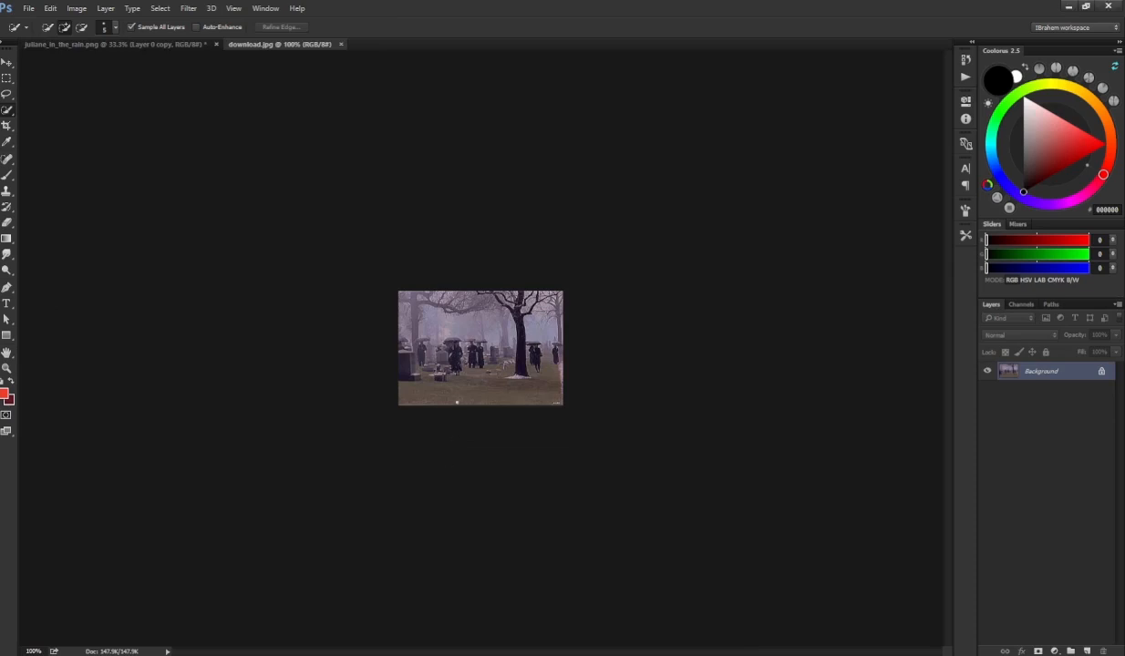
pyautogui.press('m')
pyautogui.moveTo(484, 313); pyautogui.dragTo(515, 364)
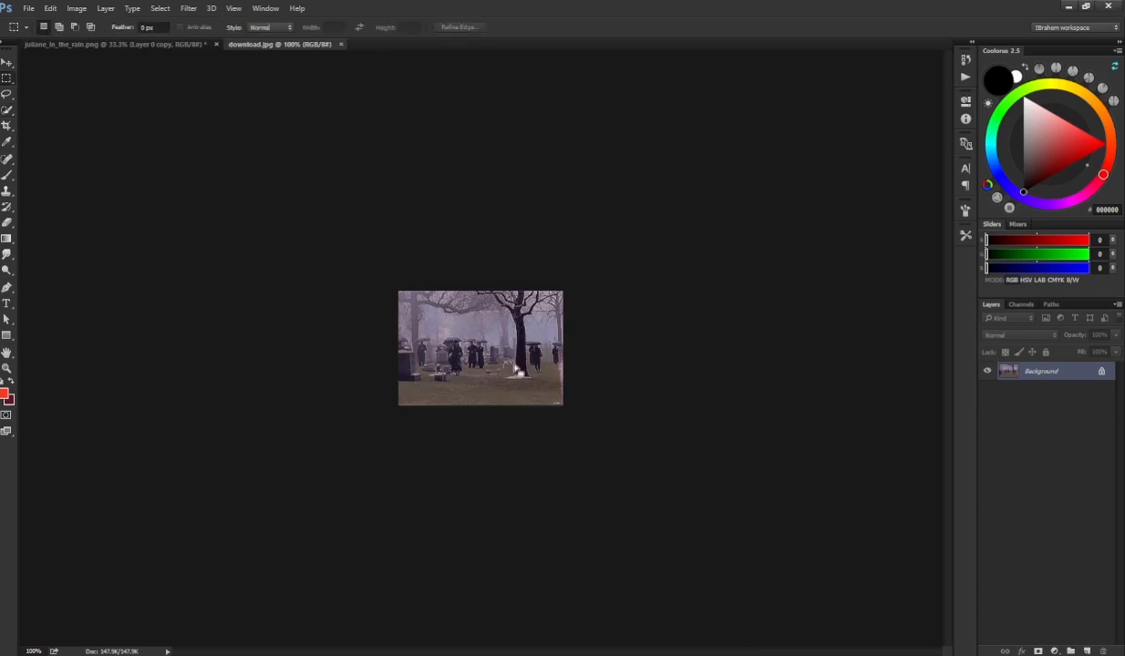
pyautogui.click(107, 44)
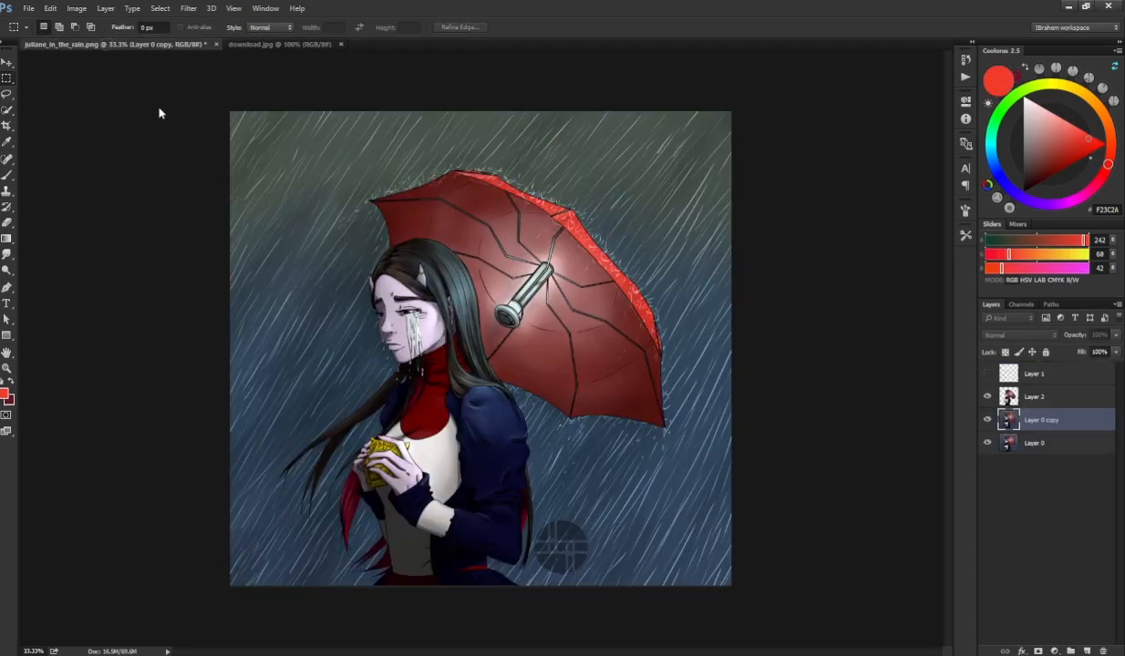
# - Paste the graveyard section beneath the cut-out figure and stretch it until it covers the whole canvas
pyautogui.hotkey('ctrl', 't')
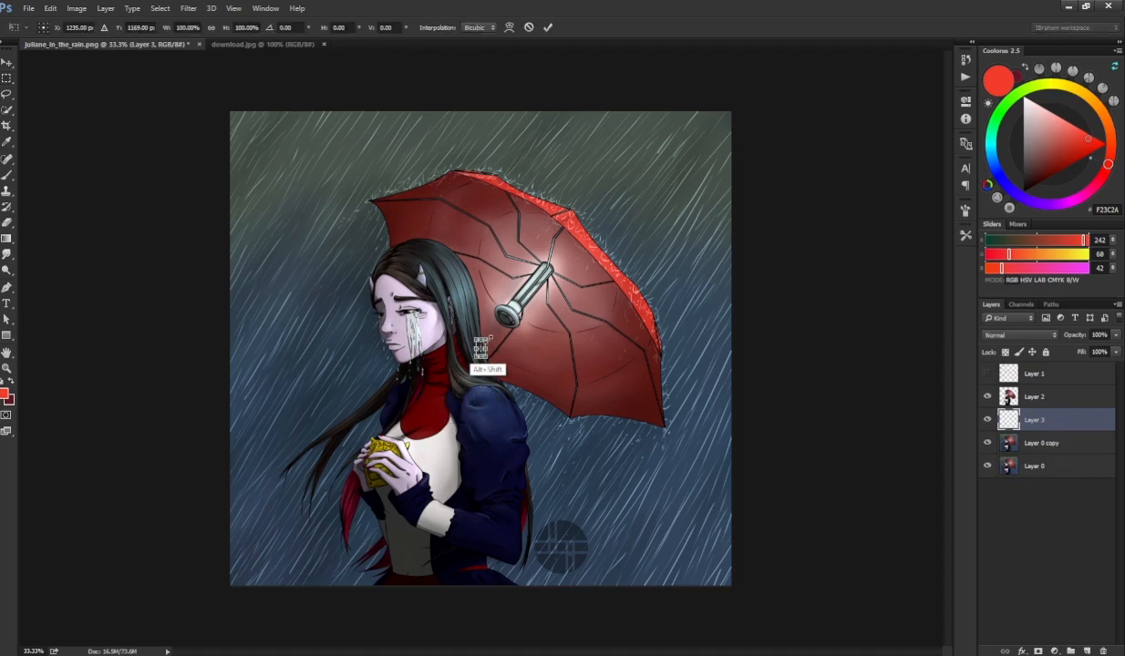
pyautogui.moveTo(475, 360); pyautogui.dragTo(727, 155)
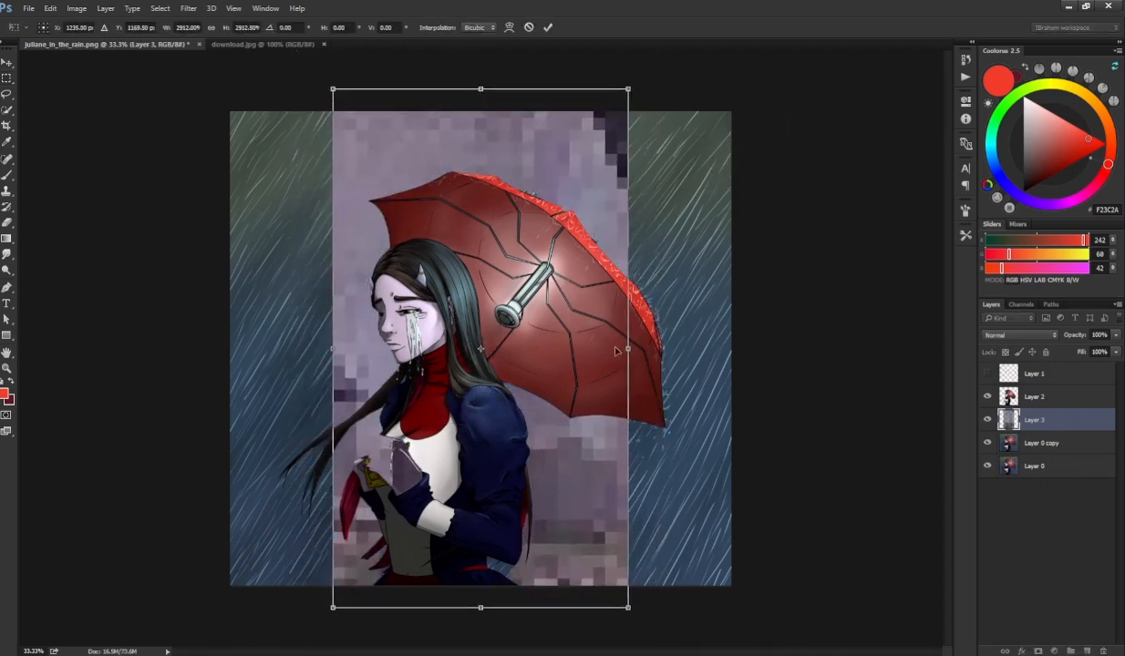
pyautogui.moveTo(623, 349); pyautogui.dragTo(733, 325)
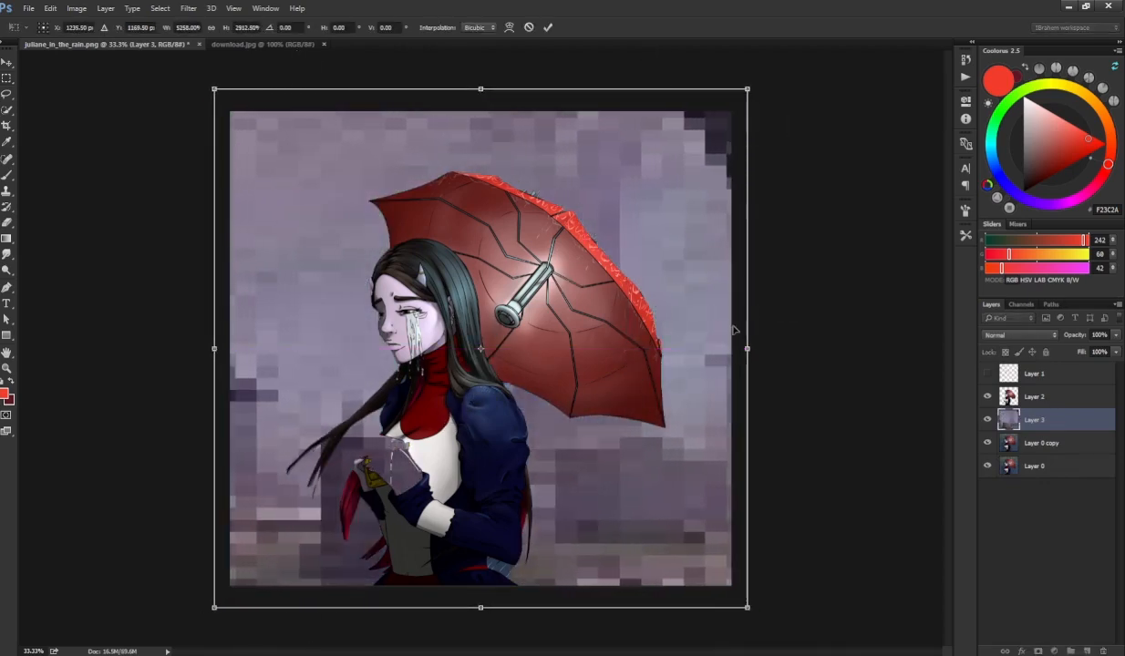
pyautogui.press('Return')
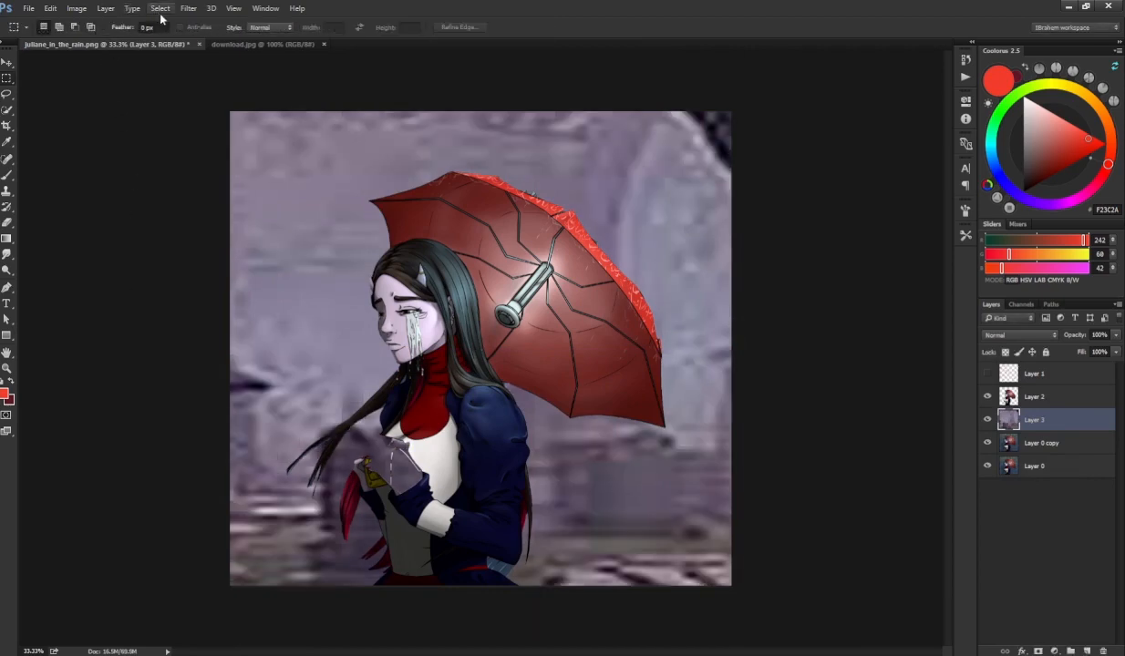
# - Apply a Box Blur with a 104-pixel radius to the stretched graveyard background
pyautogui.click(188, 8)
pyautogui.moveTo(247, 142)
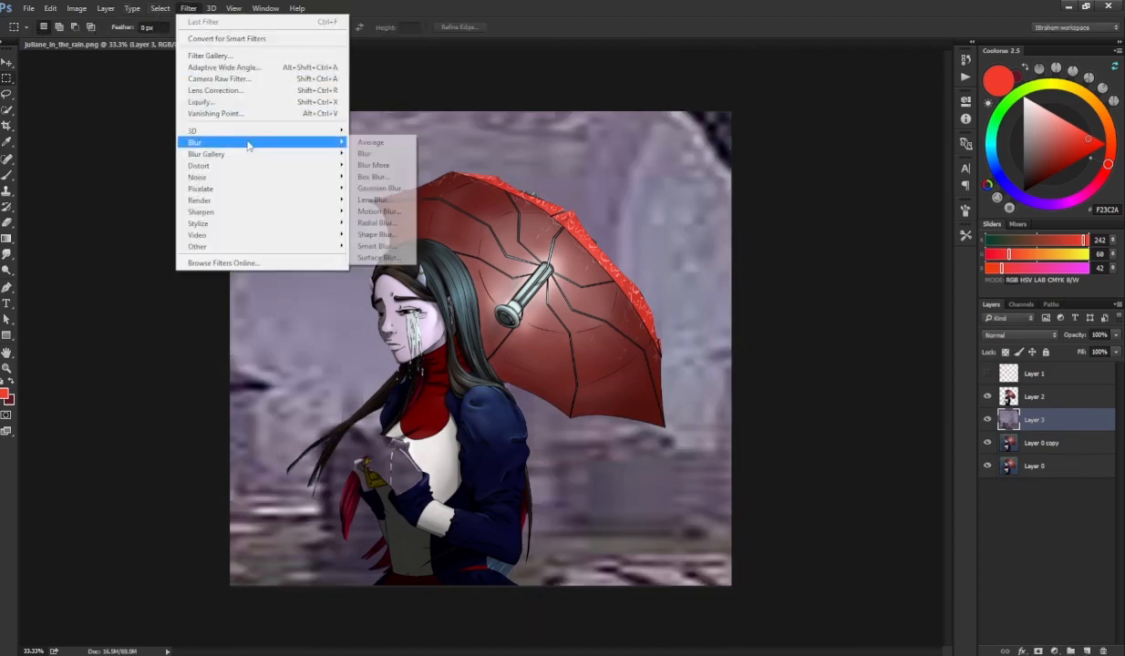
pyautogui.click(366, 176)
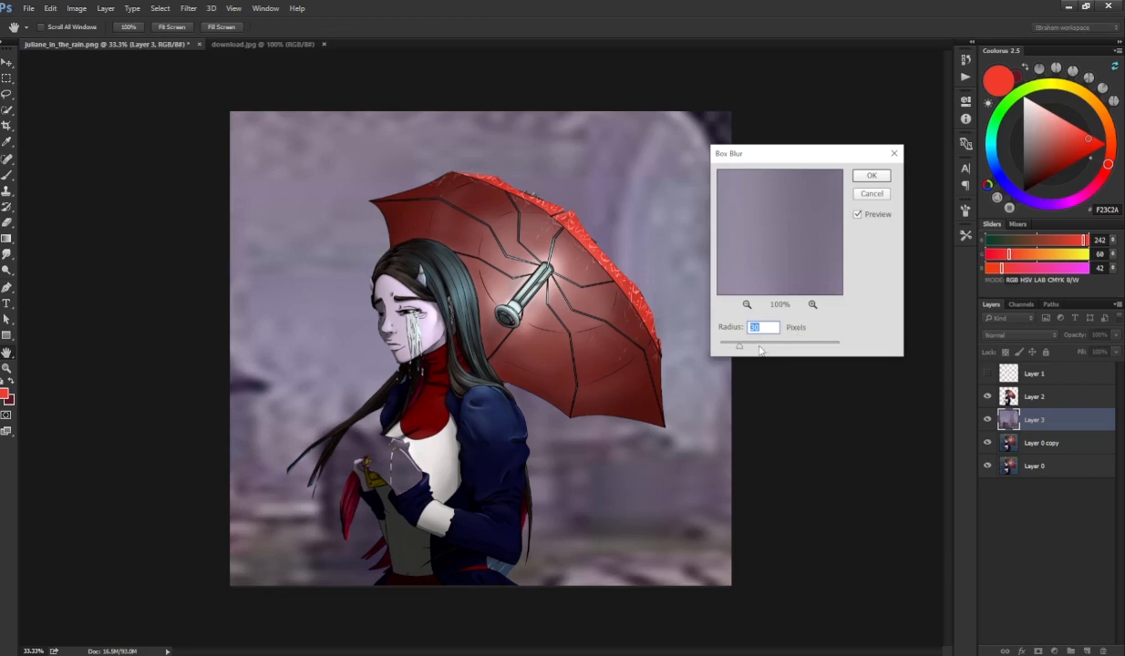
pyautogui.click(756, 347)
pyautogui.click(765, 349)
pyautogui.click(763, 350)
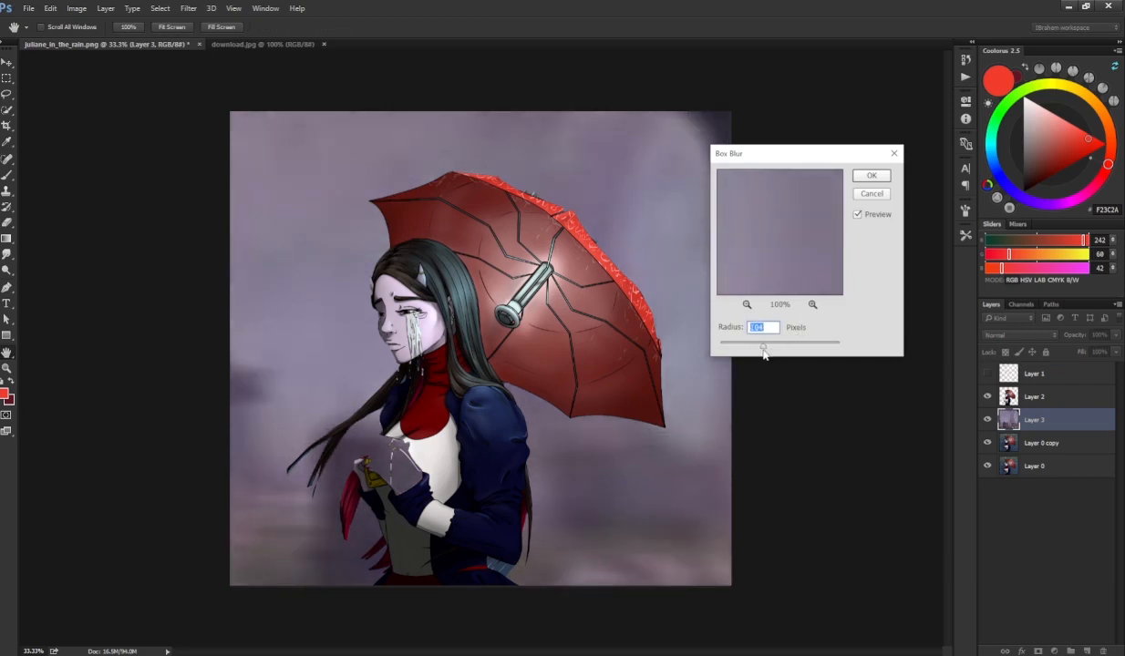
pyautogui.press('Return')
# - Darken the blurred background with Levels, setting the midtones to about 0.5 and slightly lowering the white output level
pyautogui.hotkey('ctrl', 'l')
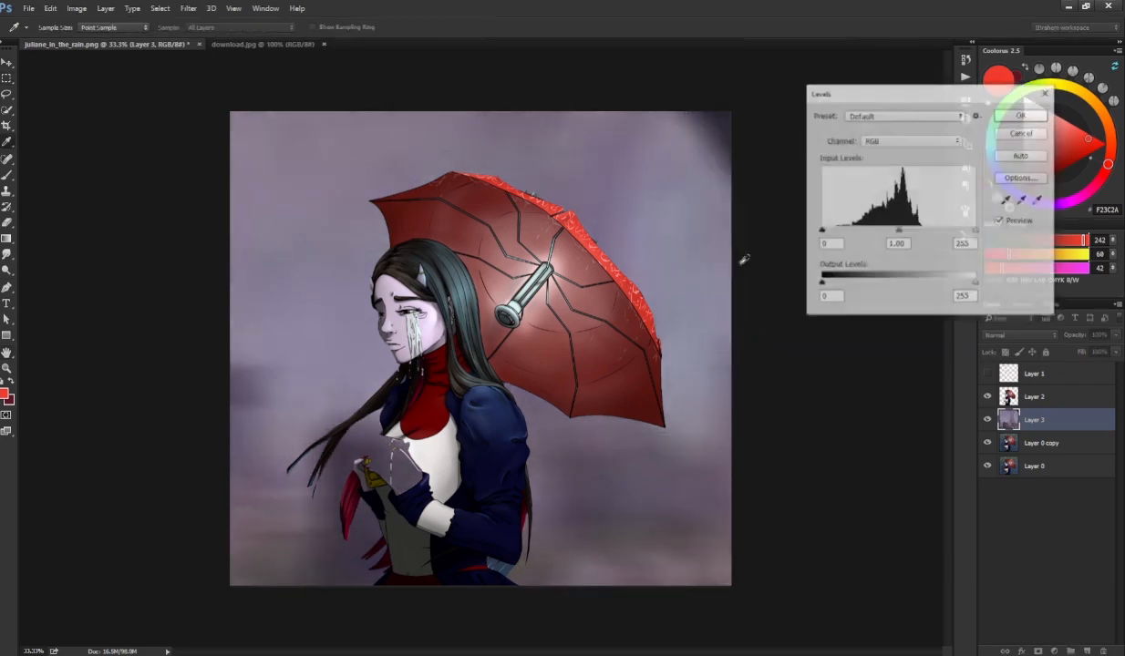
pyautogui.moveTo(898, 231); pyautogui.dragTo(930, 232)
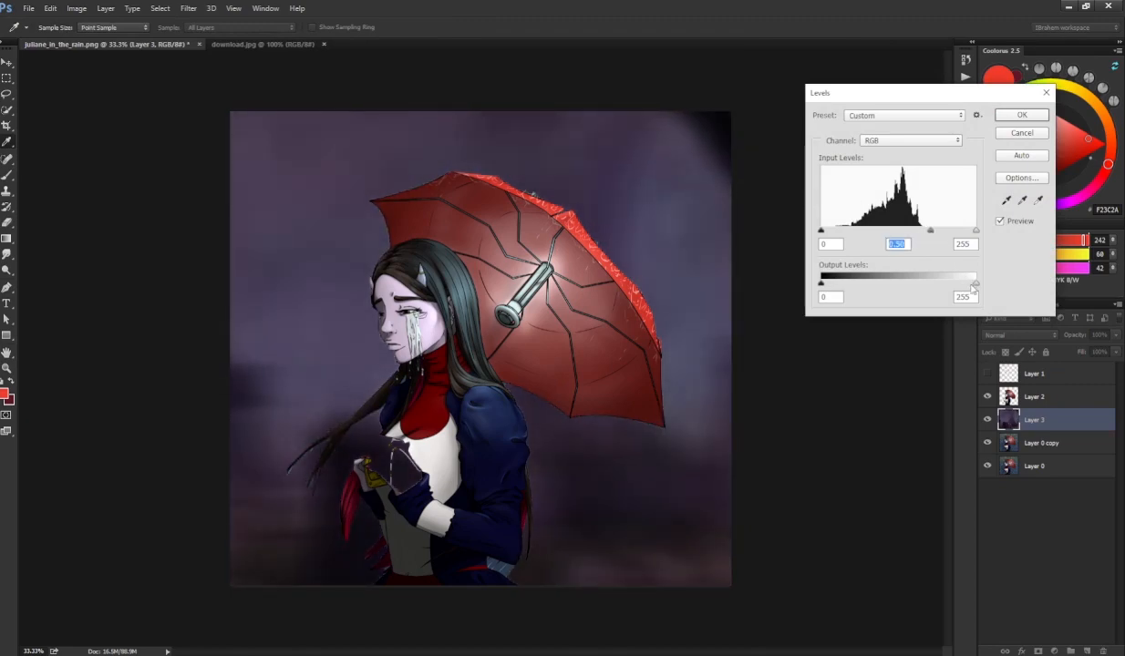
pyautogui.moveTo(975, 283); pyautogui.dragTo(966, 286)
pyautogui.press('Return')
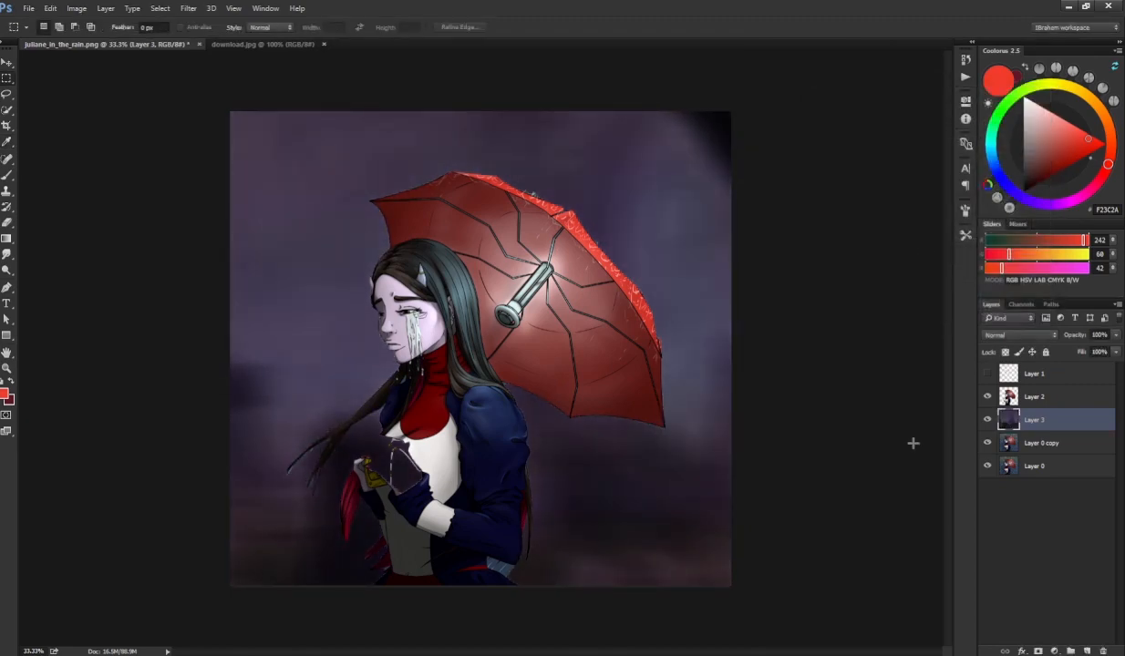
# - Shift the background's midtones toward blue with Color Balance levels of -20, 0 and +17
pyautogui.hotkey('ctrl', 'b')
pyautogui.moveTo(899, 292)
pyautogui.mouseDown()
pyautogui.moveTo(918, 294)
pyautogui.moveTo(887, 264)
pyautogui.moveTo(912, 298)
pyautogui.mouseUp()
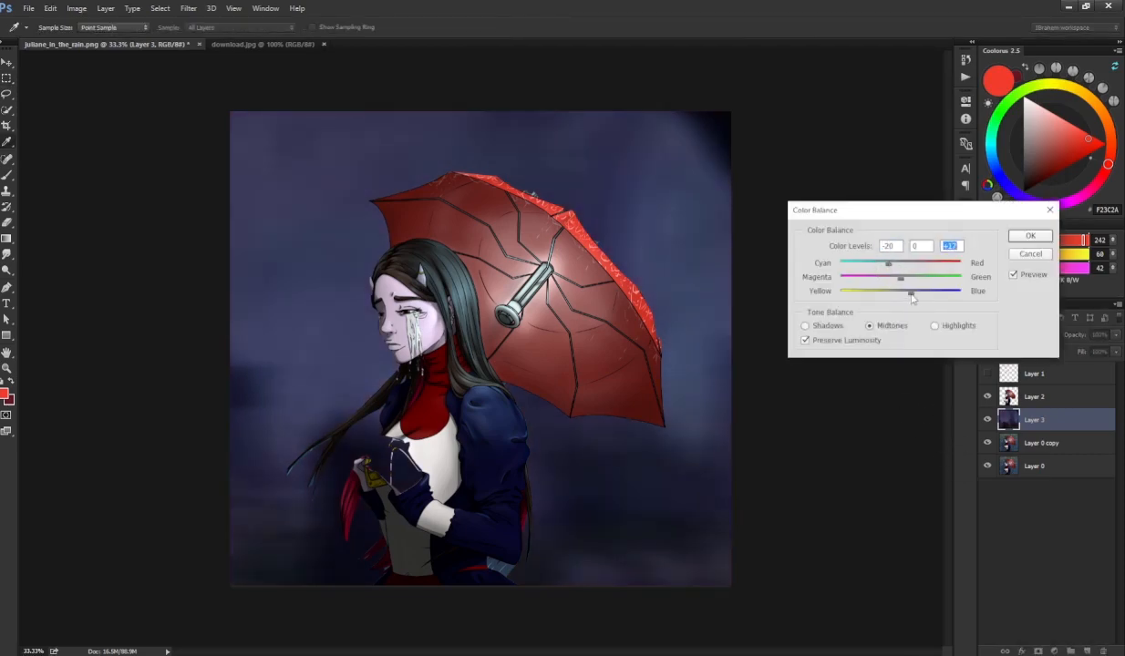
pyautogui.press('Return')
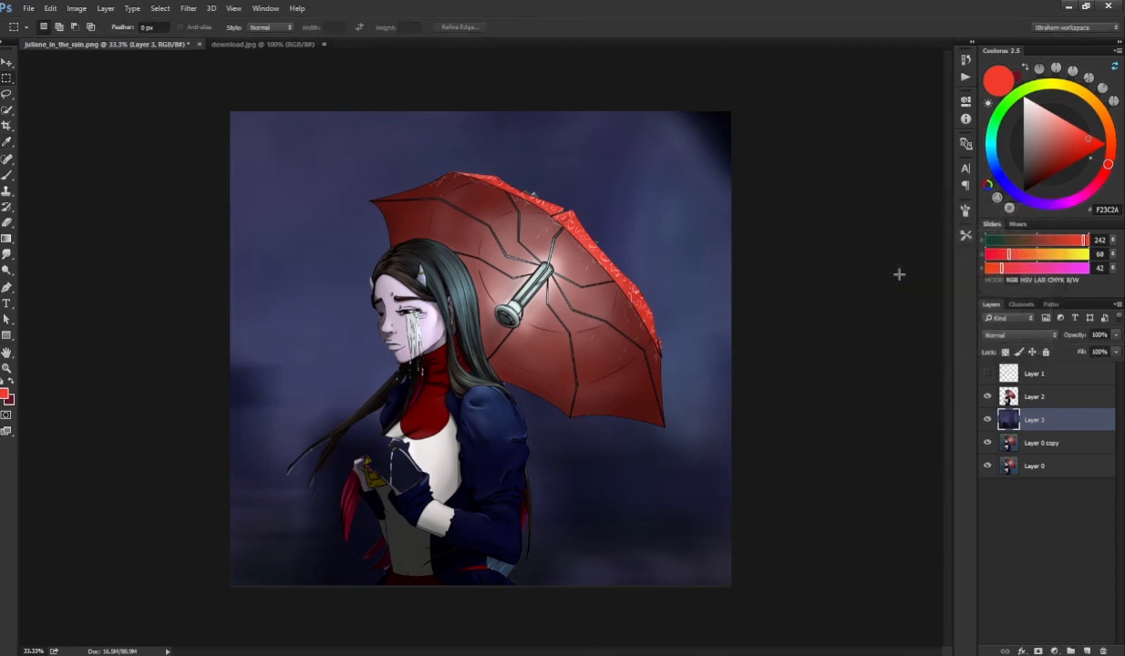
# - Add a new layer above Layer 3 and load the #Ib soft brush preset, enlarged to about 800 pixels
pyautogui.click(1087, 653)
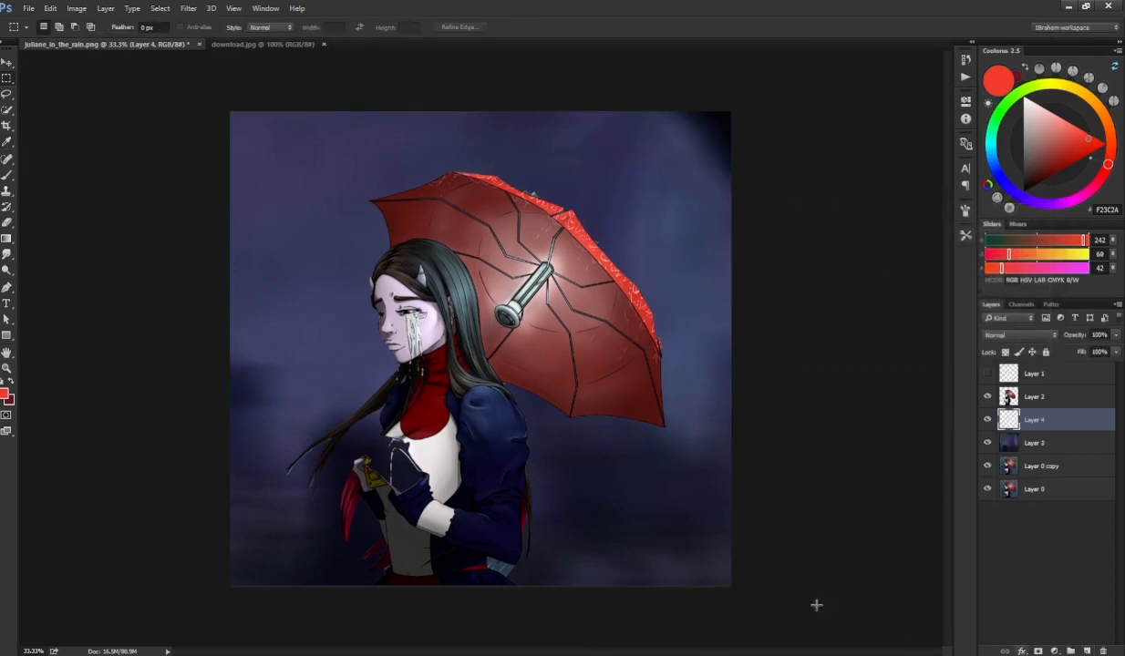
pyautogui.press('b')
pyautogui.click(966, 211)
pyautogui.click(879, 226)
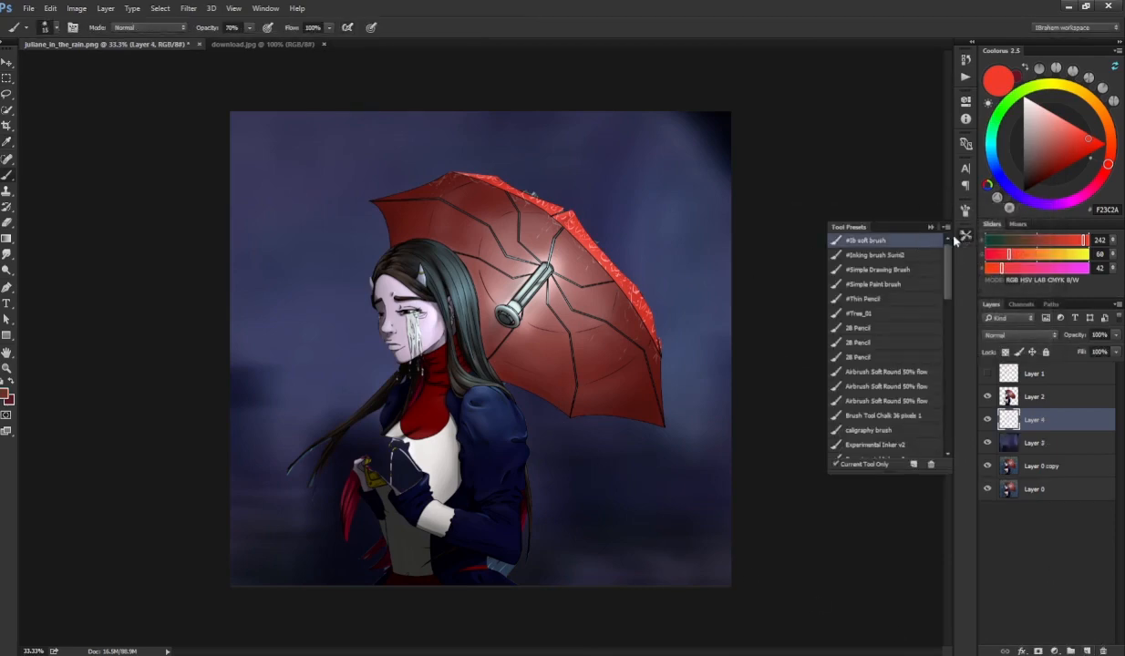
pyautogui.press(']')
pyautogui.press(']')
pyautogui.press(']')
pyautogui.press(']')
pyautogui.press(']')
pyautogui.press(']')
pyautogui.press(']')
pyautogui.press(']')
pyautogui.press(']')
pyautogui.press(']')
pyautogui.press(']')
pyautogui.press(']')
pyautogui.press(']')
pyautogui.press(']')
pyautogui.press(']')
pyautogui.press(']')
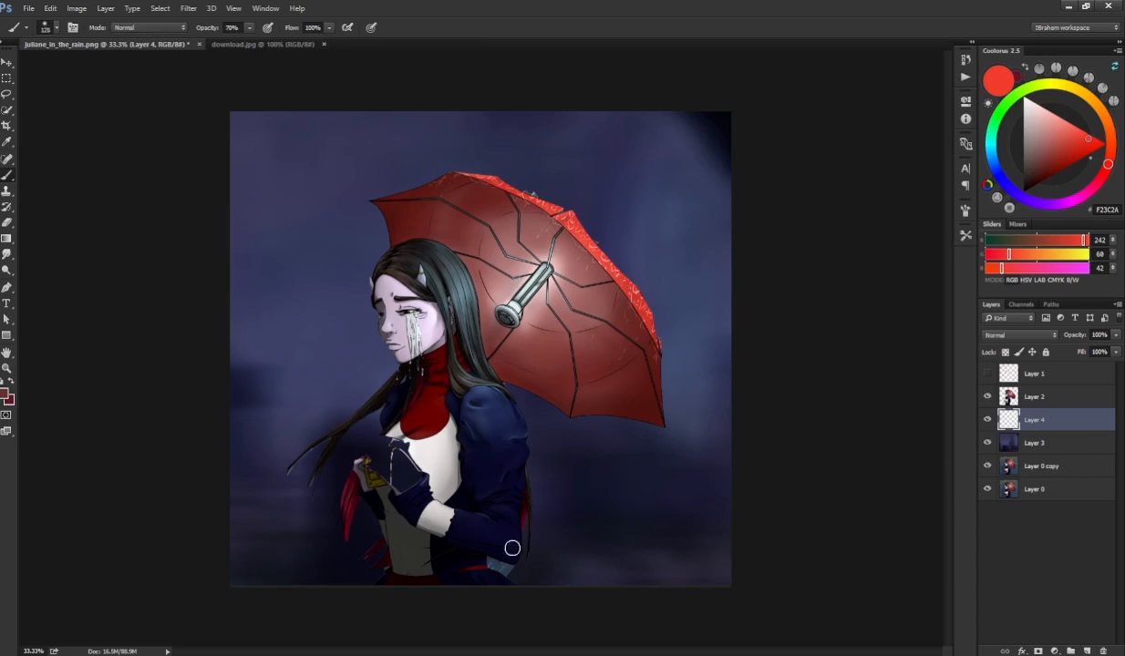
# - Delete the leftover patch of rainy background beside the woman's waist from Layer 2
pyautogui.click(1034, 396)
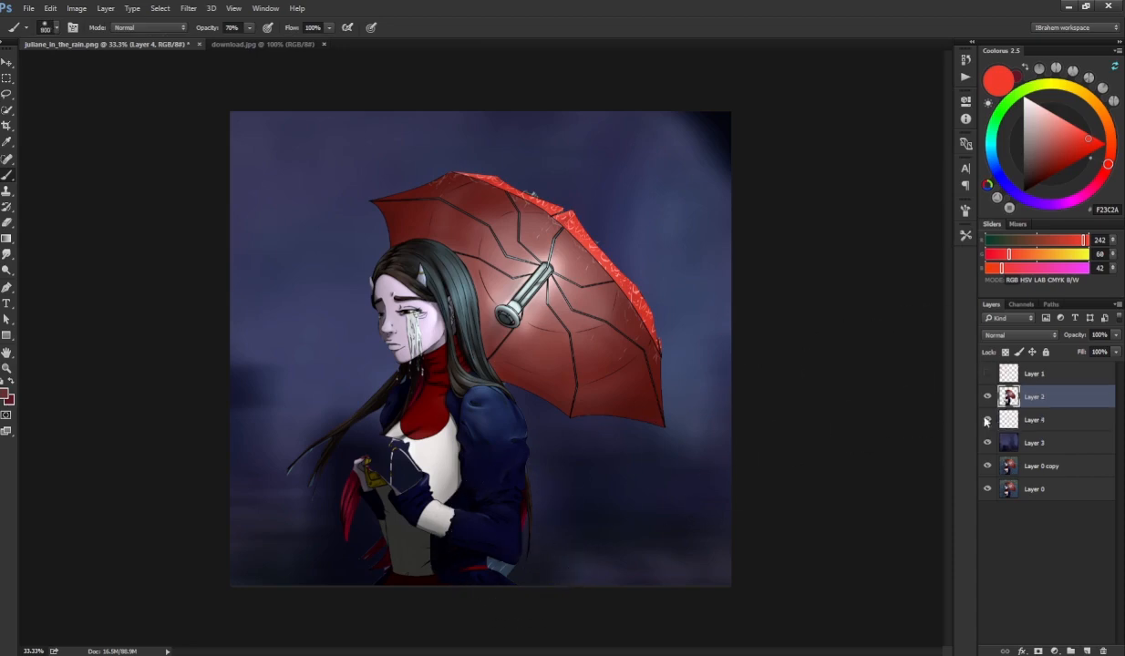
pyautogui.press('w')
pyautogui.moveTo(506, 570); pyautogui.dragTo(494, 563)
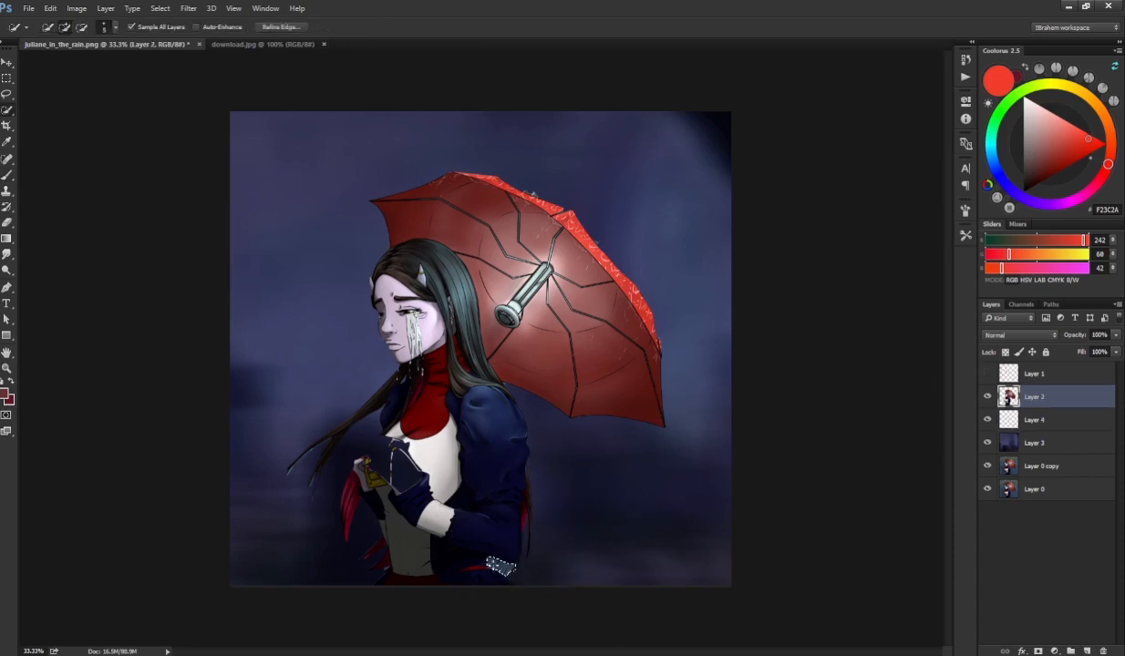
pyautogui.press('Delete')
pyautogui.hotkey('ctrl', 'd')
# - Paint the lower background on Layer 4 with a sampled muted blue, using a 1400-pixel soft brush
pyautogui.press('b')
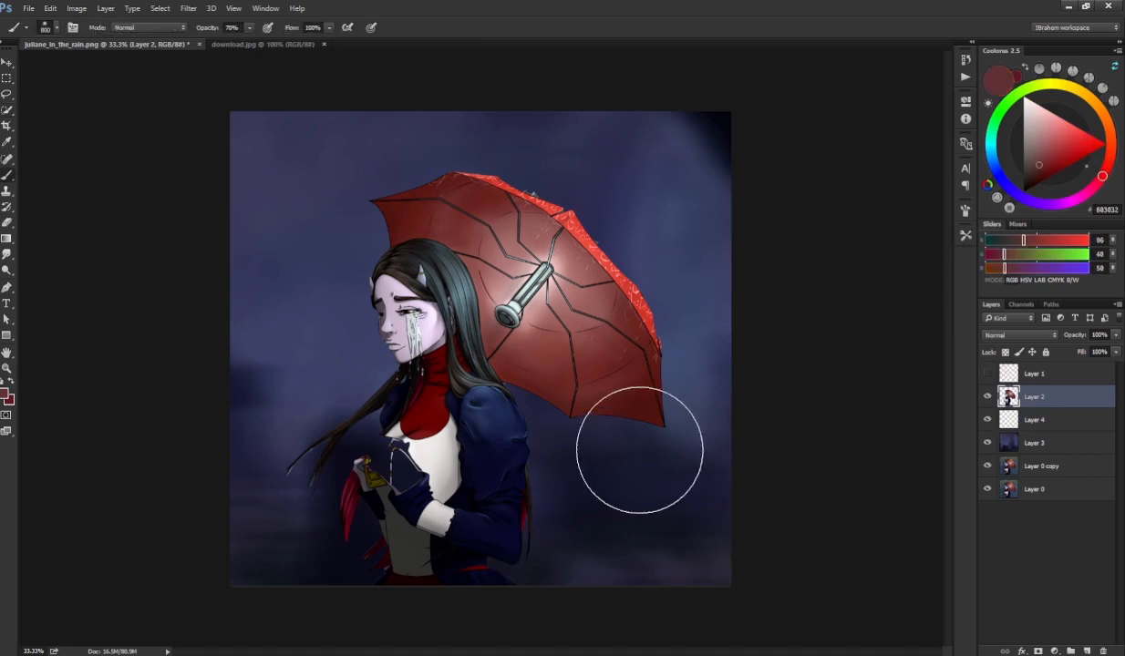
pyautogui.keyDown('alt'); pyautogui.click(620, 477); pyautogui.keyUp('alt')
pyautogui.press(']')
pyautogui.press(']')
pyautogui.press(']')
pyautogui.press(']')
pyautogui.press(']')
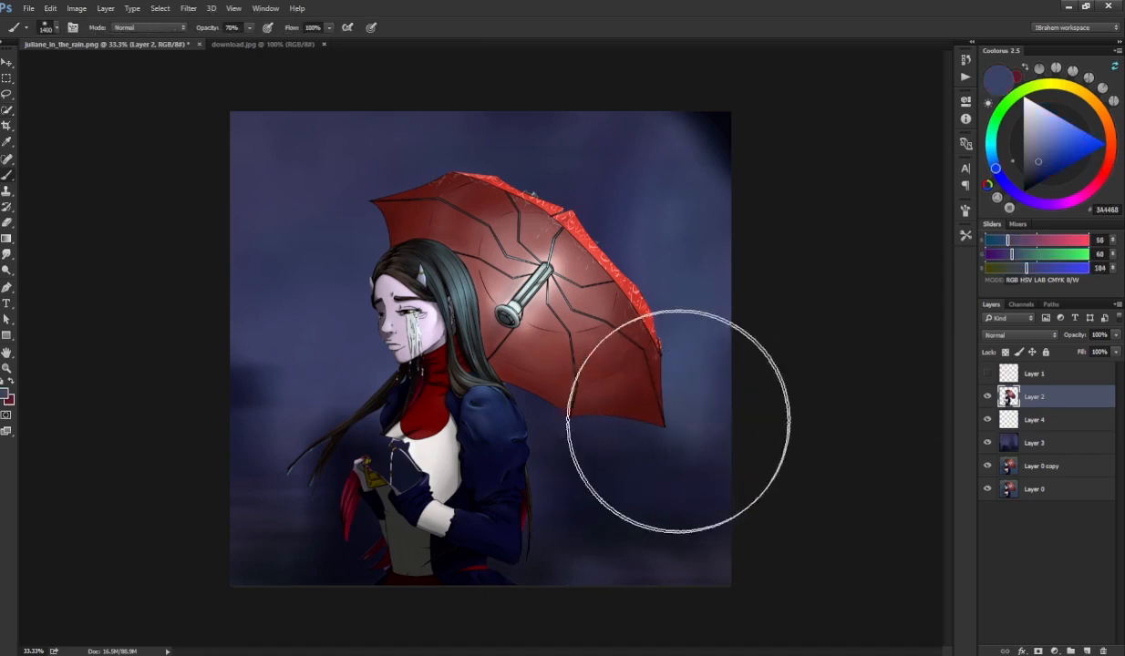
pyautogui.moveTo(655, 456); pyautogui.dragTo(539, 486)
pyautogui.hotkey('ctrl', 'alt', 'z')
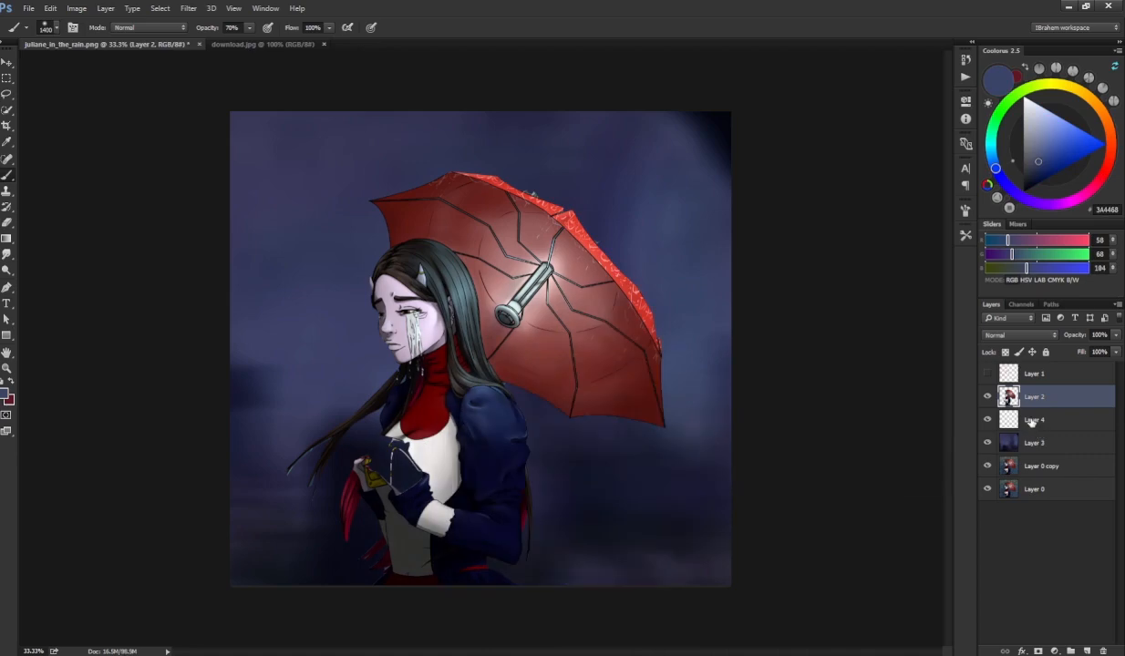
pyautogui.click(1034, 419)
pyautogui.moveTo(686, 462)
pyautogui.mouseDown()
pyautogui.moveTo(564, 516)
pyautogui.moveTo(324, 542)
pyautogui.moveTo(312, 469)
pyautogui.moveTo(341, 437)
pyautogui.moveTo(521, 431)
pyautogui.moveTo(367, 410)
pyautogui.moveTo(399, 403)
pyautogui.mouseUp()
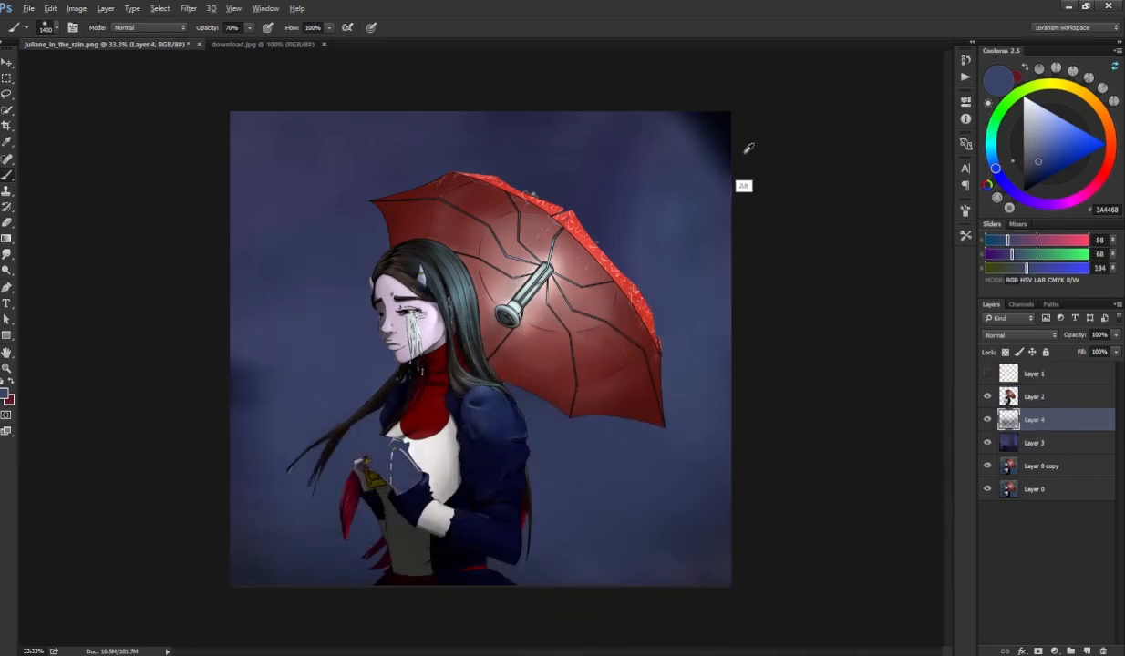
# - Darken the background's right side and lower left corner with sampled near-black navy, blending inward with sampled mid blues
pyautogui.keyDown('alt'); pyautogui.click(690, 161); pyautogui.keyUp('alt')
pyautogui.moveTo(720, 171)
pyautogui.mouseDown()
pyautogui.moveTo(749, 510)
pyautogui.moveTo(617, 579)
pyautogui.moveTo(674, 591)
pyautogui.moveTo(726, 251)
pyautogui.moveTo(707, 461)
pyautogui.moveTo(626, 617)
pyautogui.mouseUp()
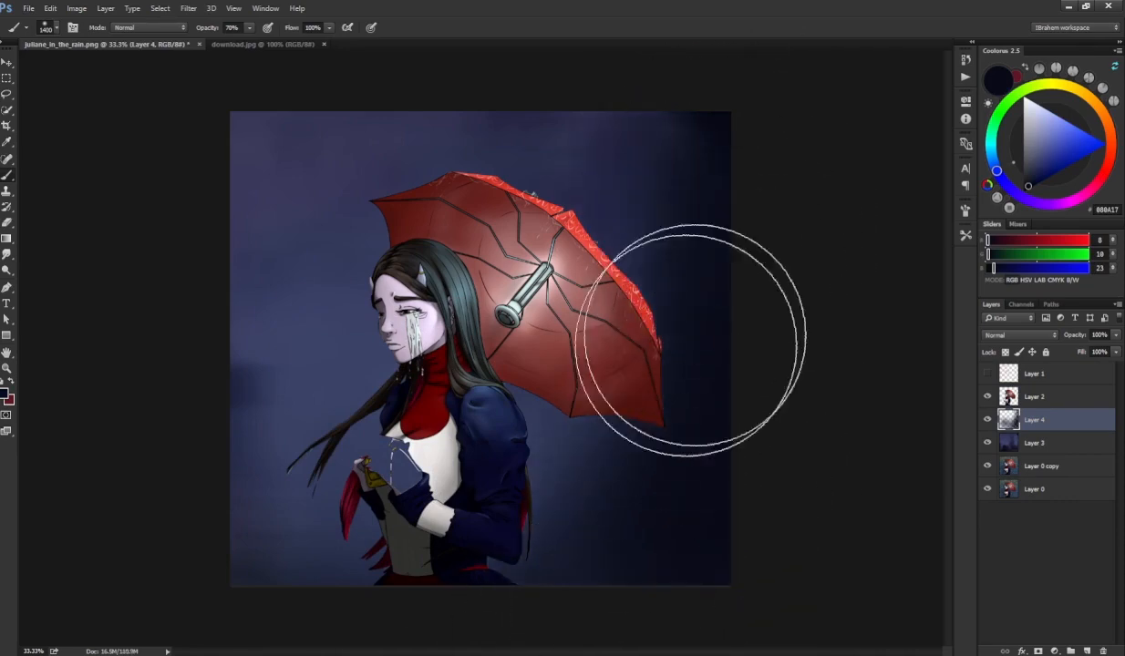
pyautogui.keyDown('alt'); pyautogui.click(239, 302); pyautogui.keyUp('alt')
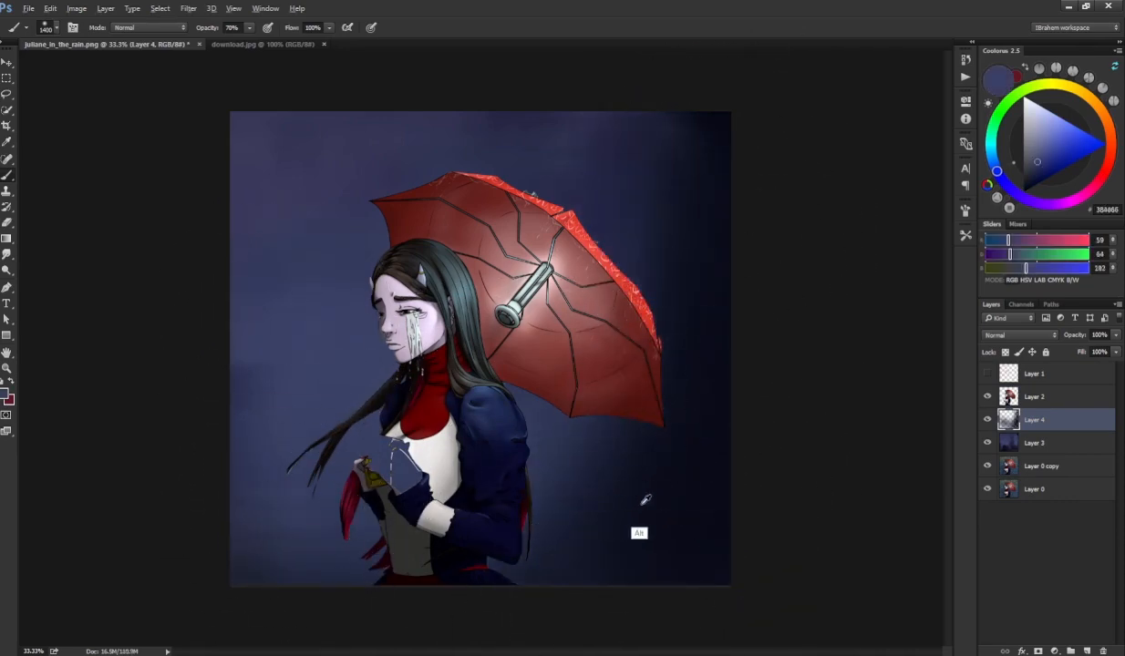
pyautogui.keyDown('alt'); pyautogui.click(710, 139); pyautogui.keyUp('alt')
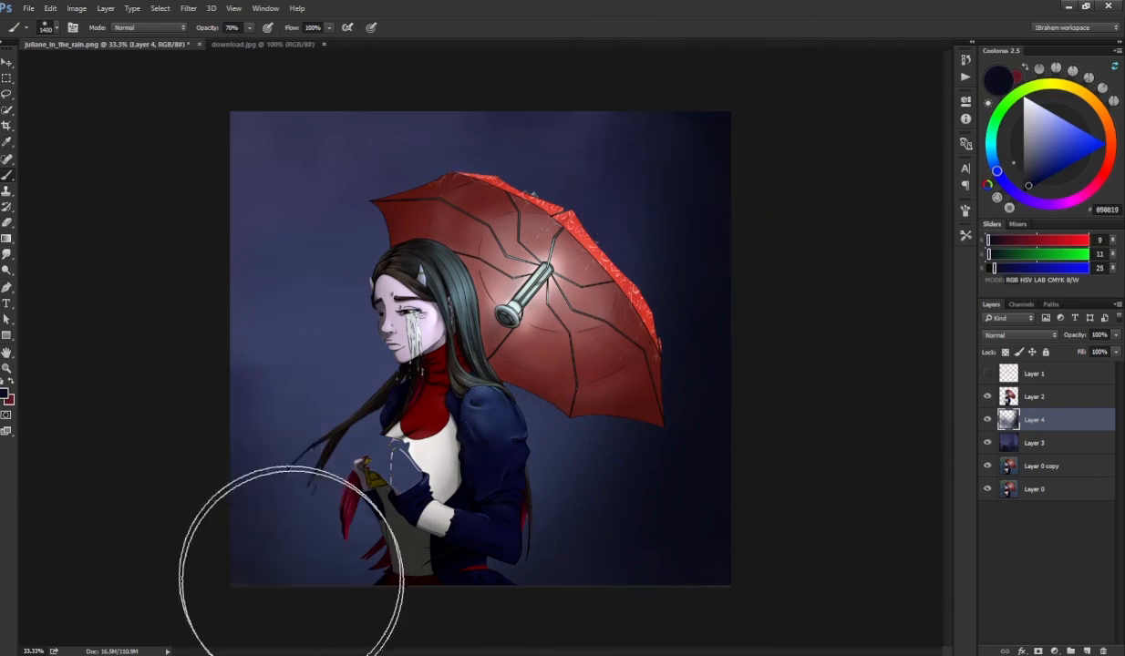
pyautogui.keyDown('alt'); pyautogui.click(269, 271); pyautogui.keyUp('alt')
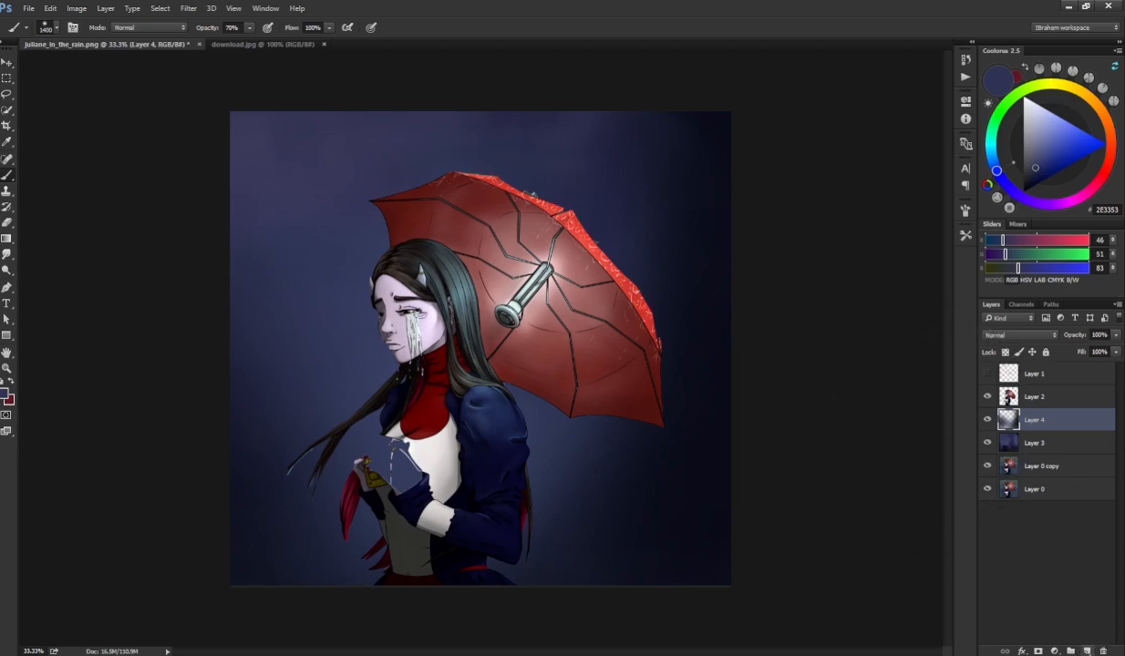
# - Add a new layer above Layer 4 and set its blend mode to Overlay
pyautogui.click(1087, 651)
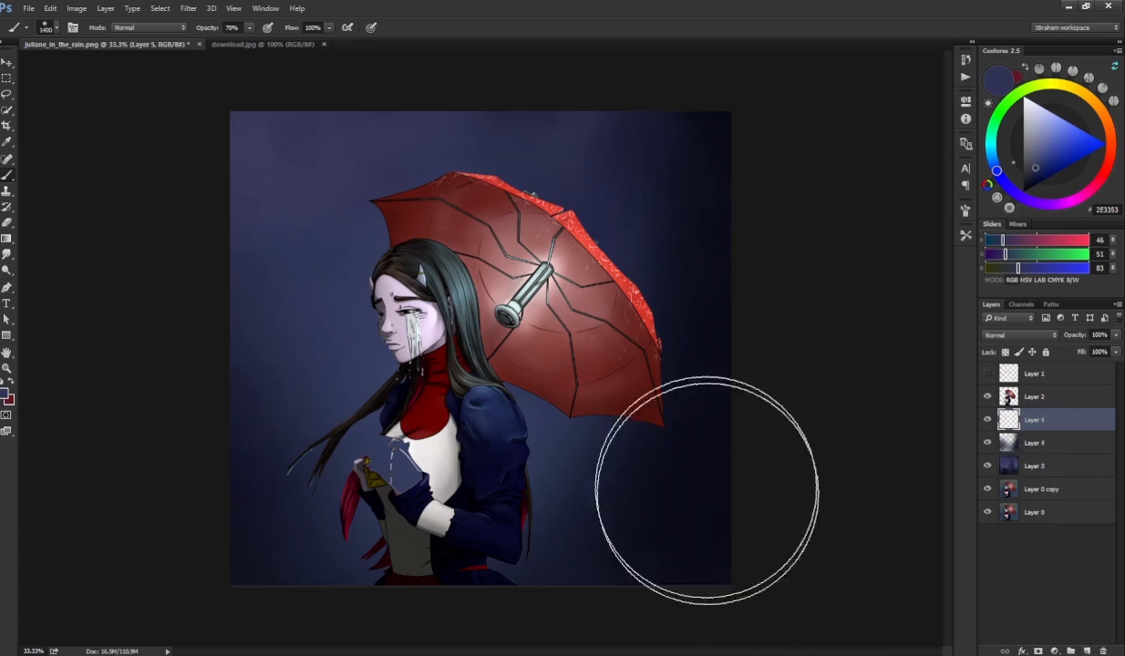
pyautogui.click(999, 335)
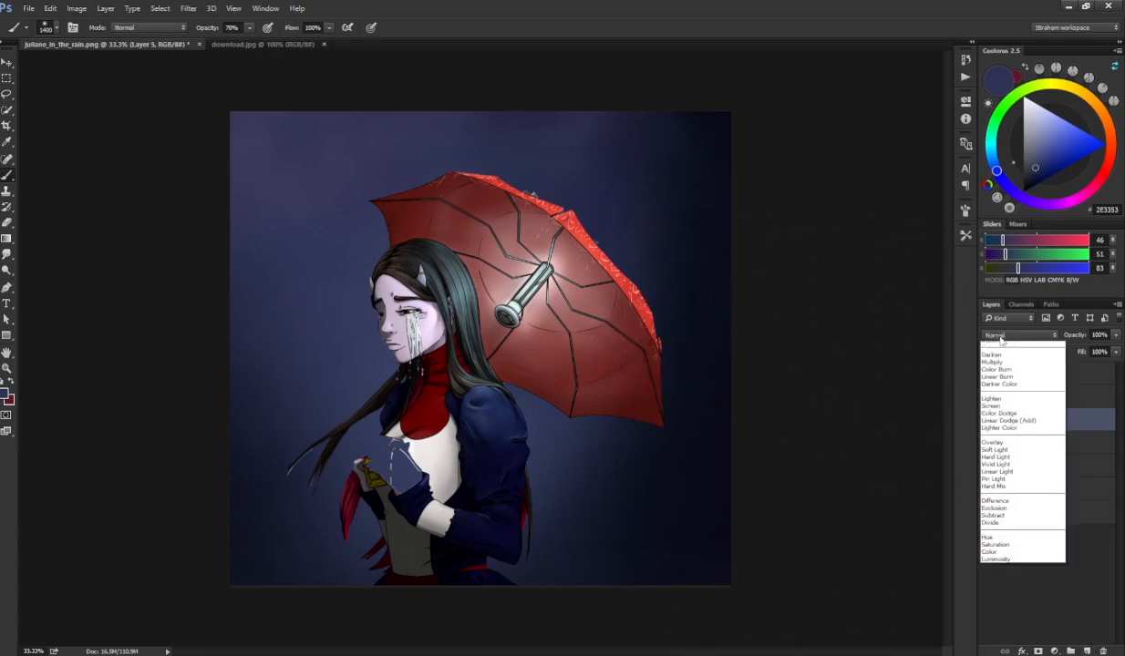
pyautogui.click(994, 442)
# - Tint the background on the Overlay layer with soft strokes, purple in the lower area and teal across the upper area
pyautogui.click(998, 125)
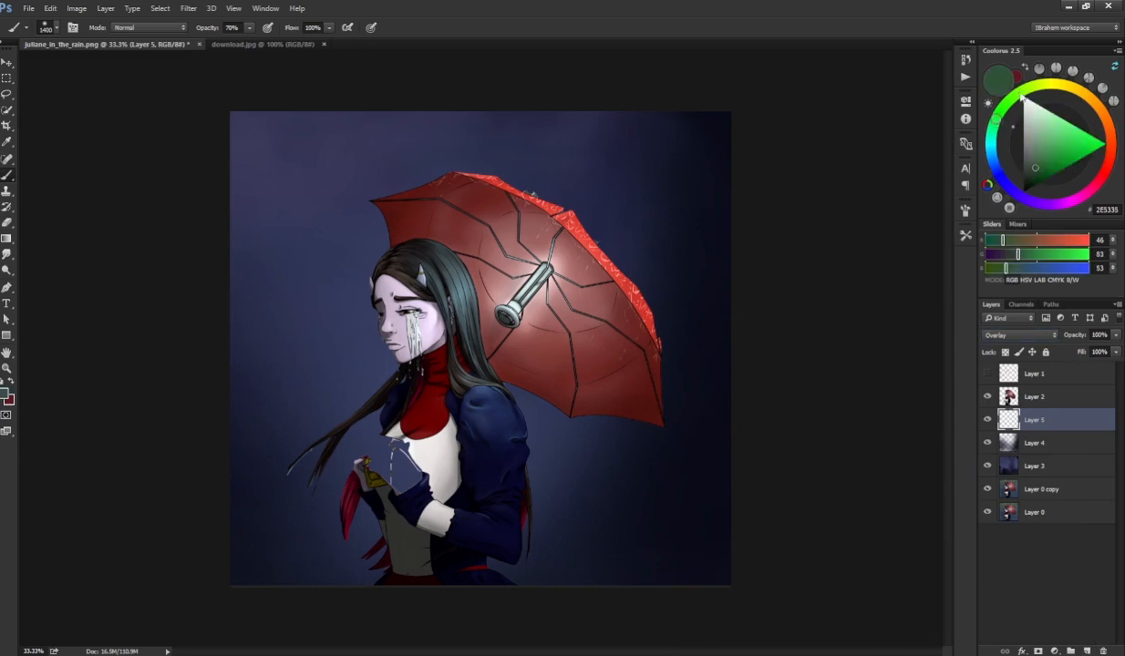
pyautogui.click(1053, 143)
pyautogui.click(1018, 96)
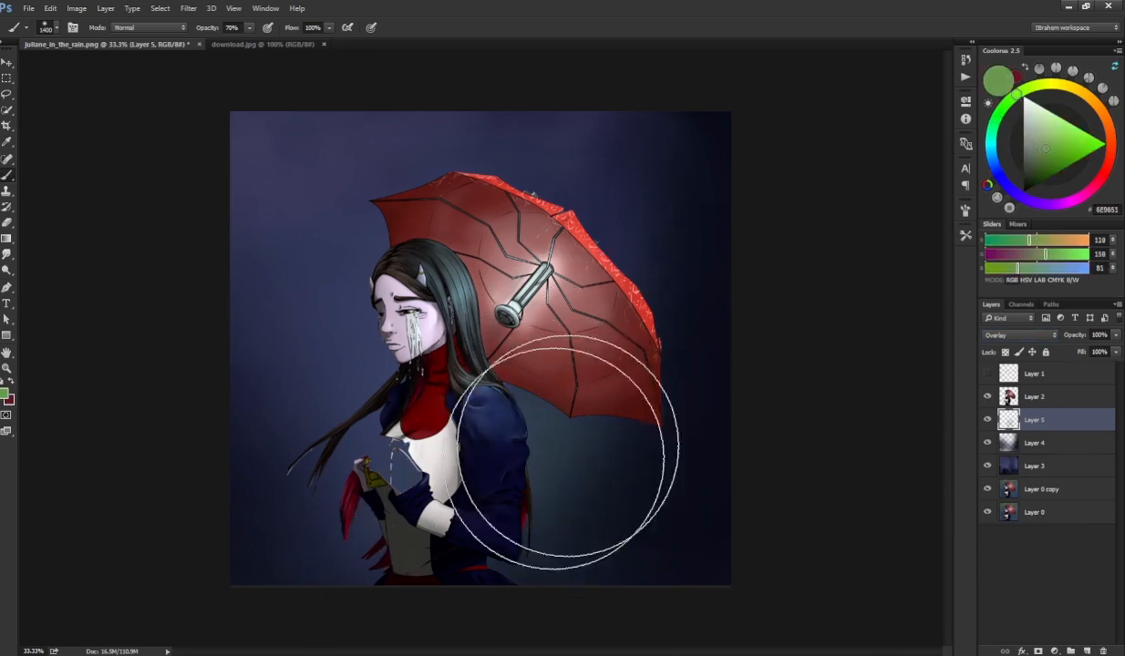
pyautogui.click(1033, 193)
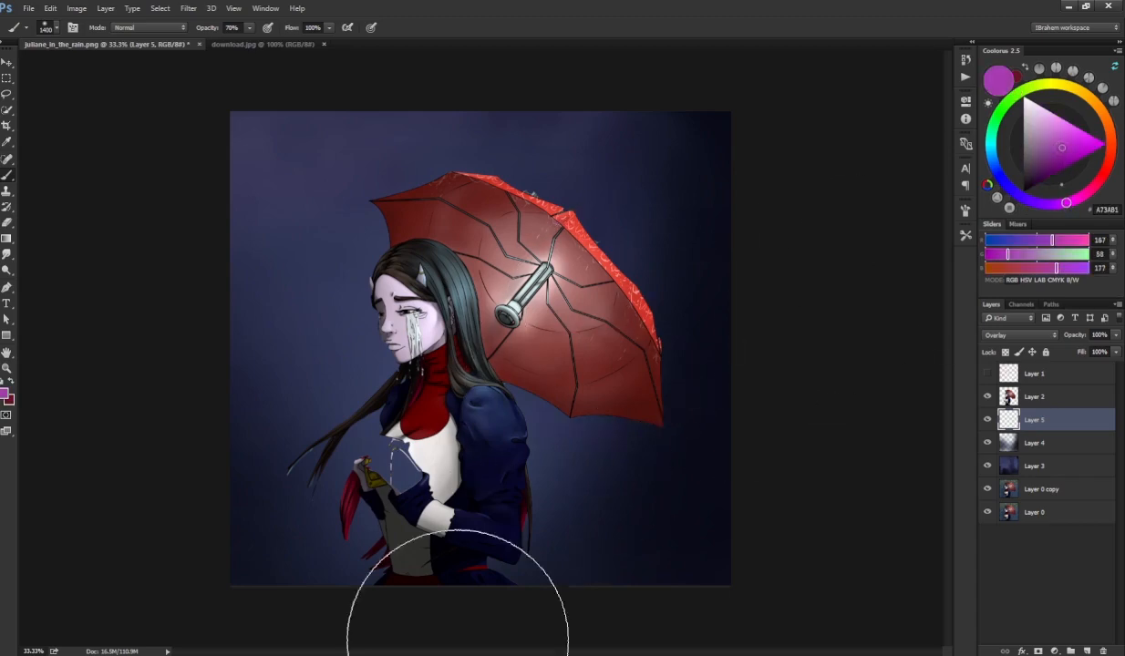
pyautogui.moveTo(446, 650)
pyautogui.mouseDown()
pyautogui.moveTo(589, 479)
pyautogui.moveTo(606, 575)
pyautogui.moveTo(729, 502)
pyautogui.moveTo(447, 487)
pyautogui.moveTo(285, 579)
pyautogui.mouseUp()
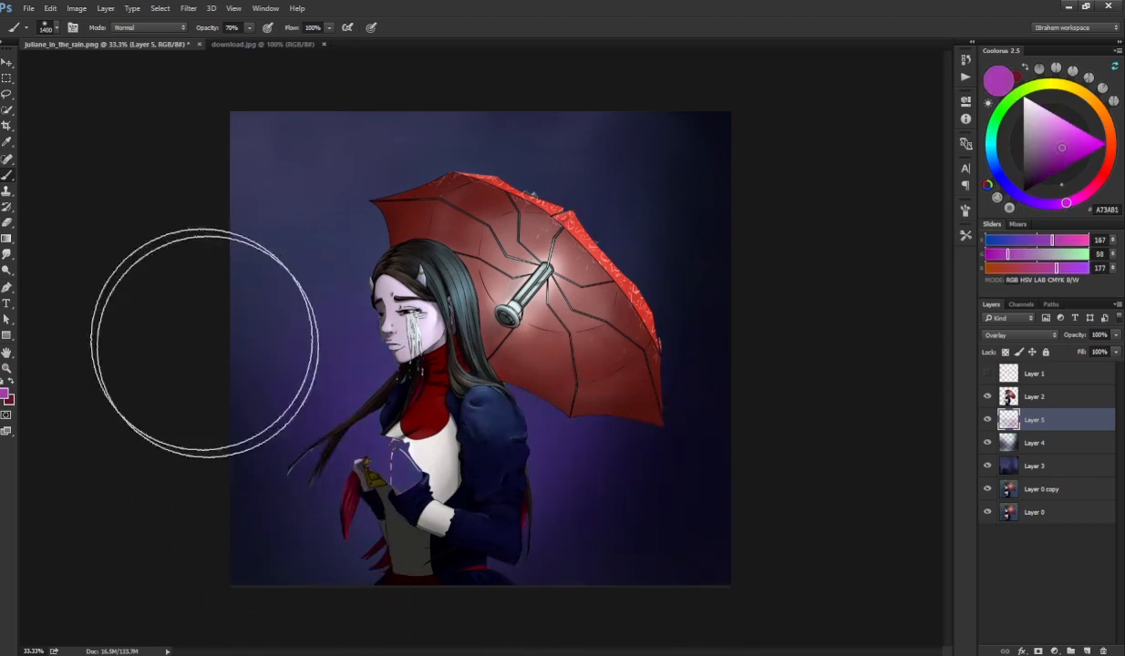
pyautogui.click(993, 147)
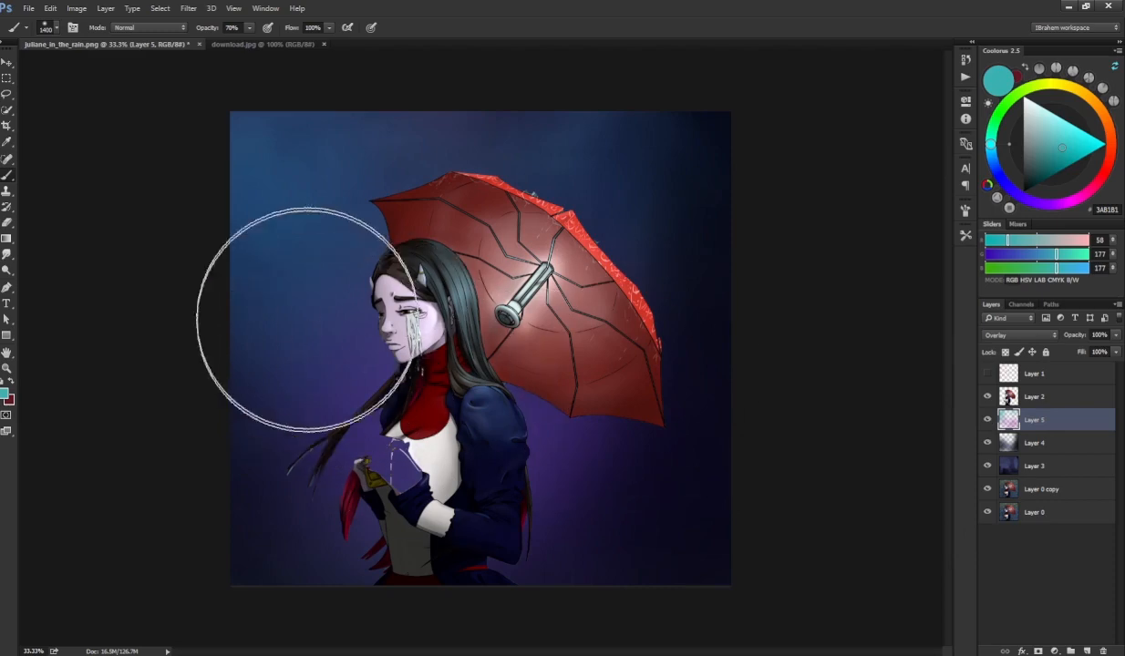
# - Merge Layers 3, 4 and 5 into one background layer and compare it with the original rainy background
pyautogui.keyDown('shift'); pyautogui.click(1028, 466); pyautogui.keyUp('shift')
pyautogui.hotkey('ctrl', 'e')
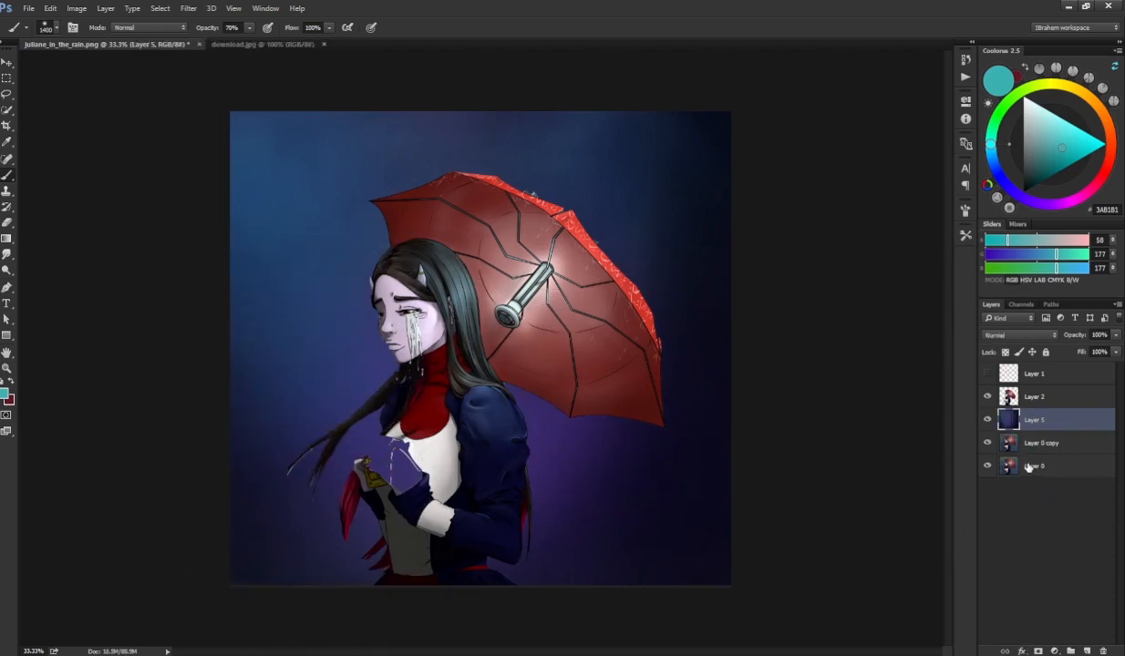
pyautogui.click(986, 420)
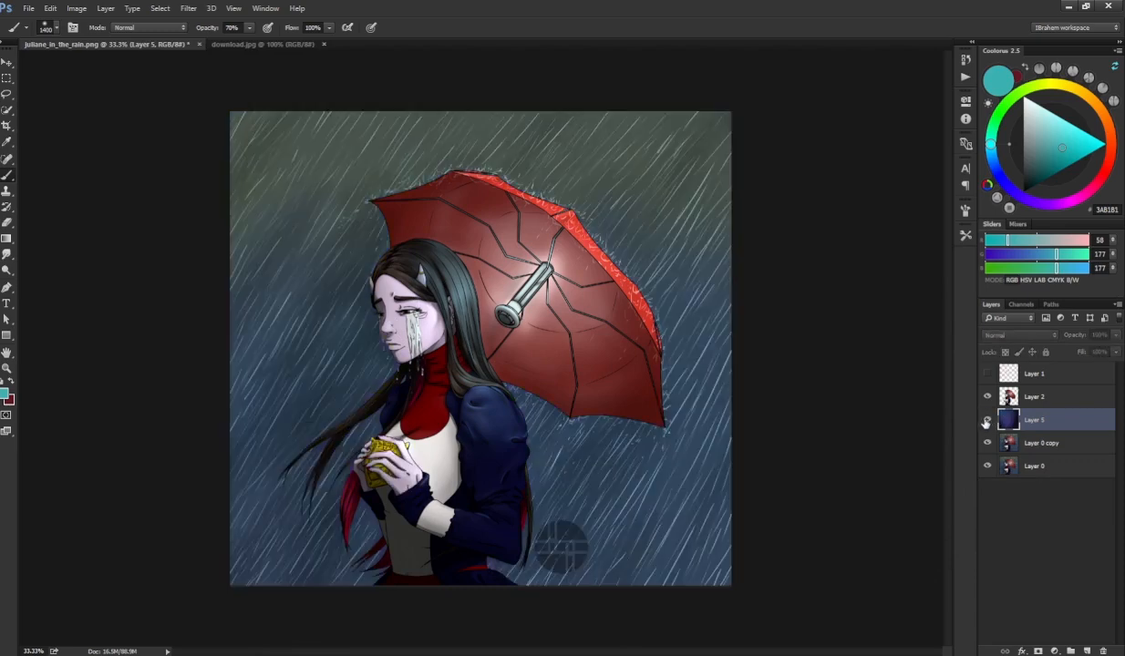
pyautogui.click(986, 420)
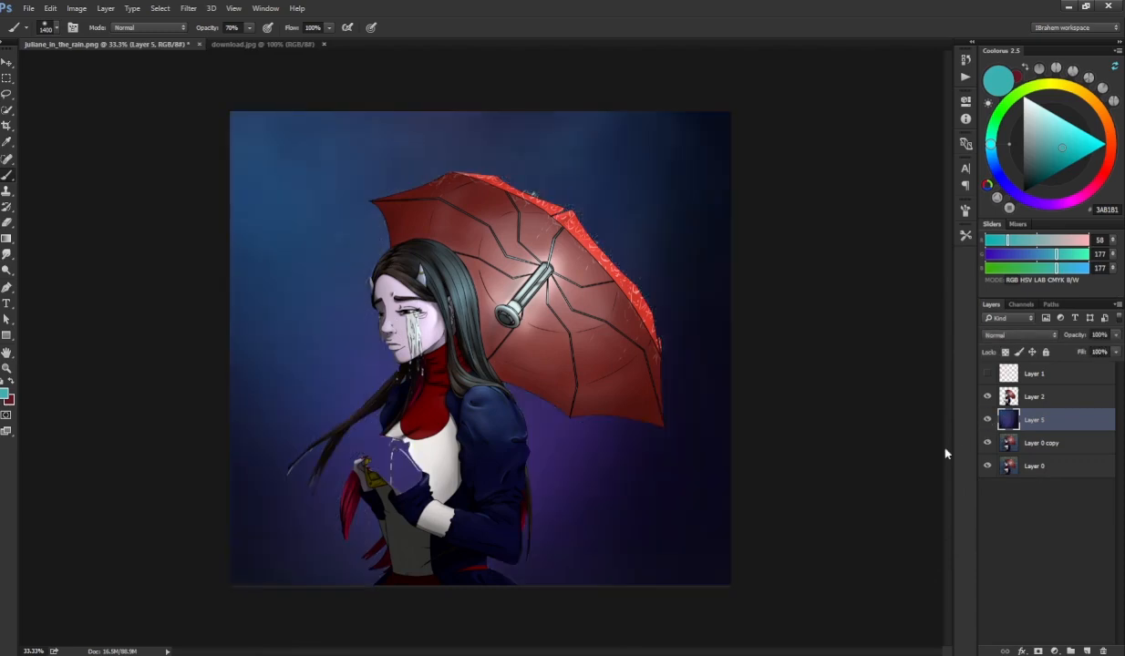
# - Copy the hands and golden object from Layer 0 copy to a new layer above Layer 2, using Quick Selection
pyautogui.click(986, 420)
pyautogui.click(1039, 443)
pyautogui.press('w')
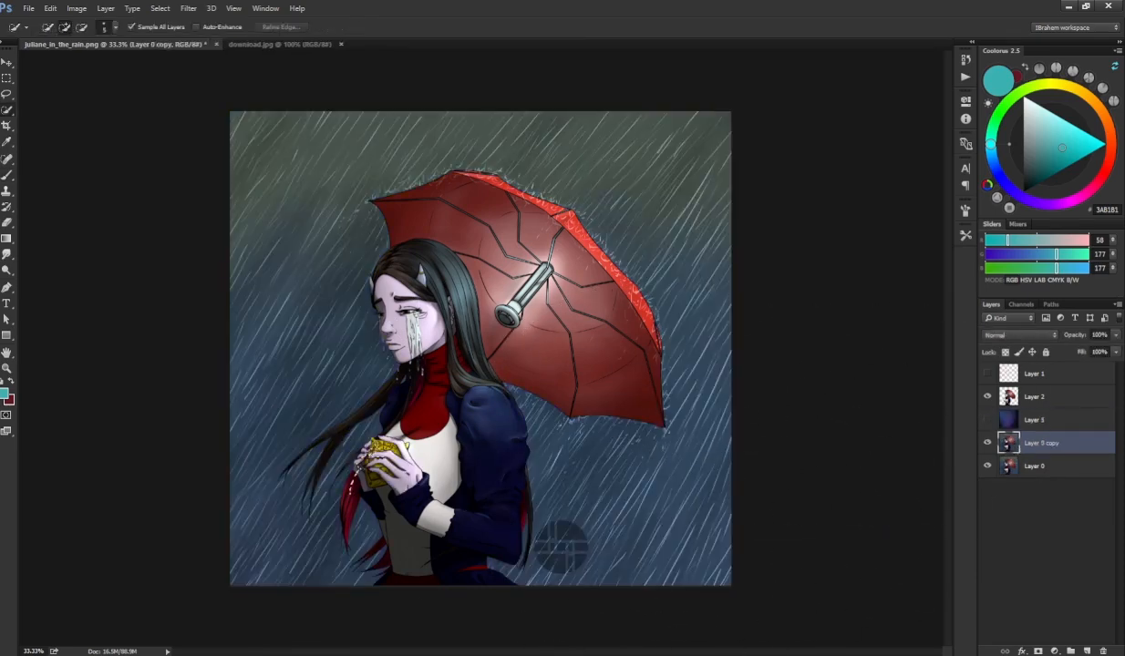
pyautogui.moveTo(381, 437)
pyautogui.mouseDown()
pyautogui.moveTo(349, 456)
pyautogui.moveTo(370, 493)
pyautogui.moveTo(401, 492)
pyautogui.mouseUp()
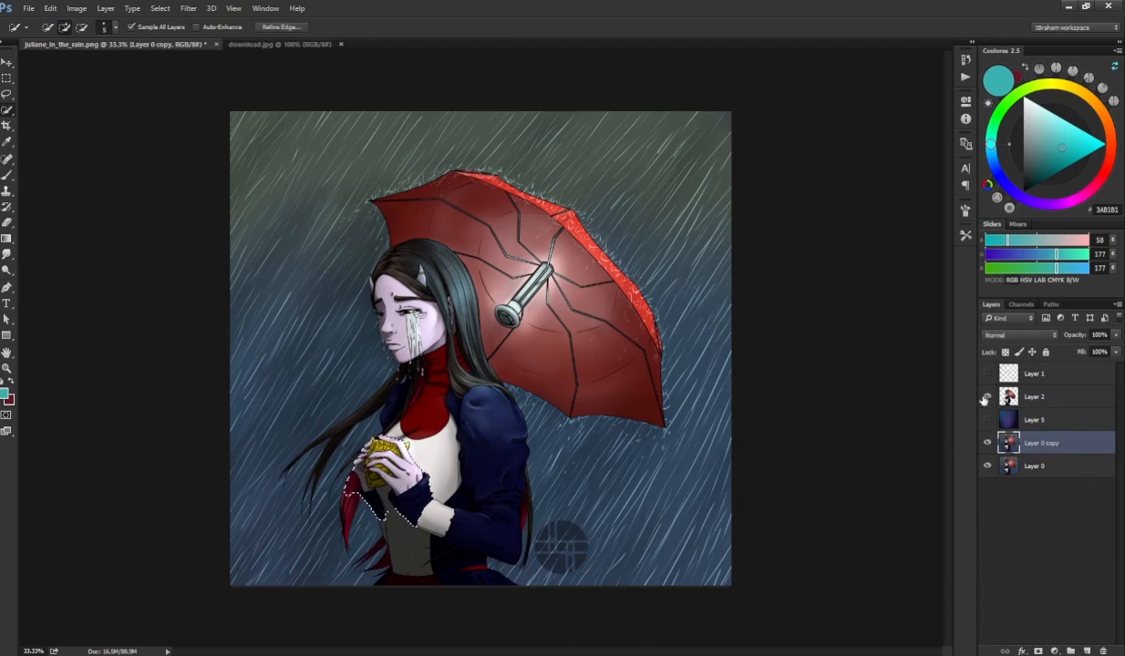
pyautogui.hotkey('ctrl', 'j')
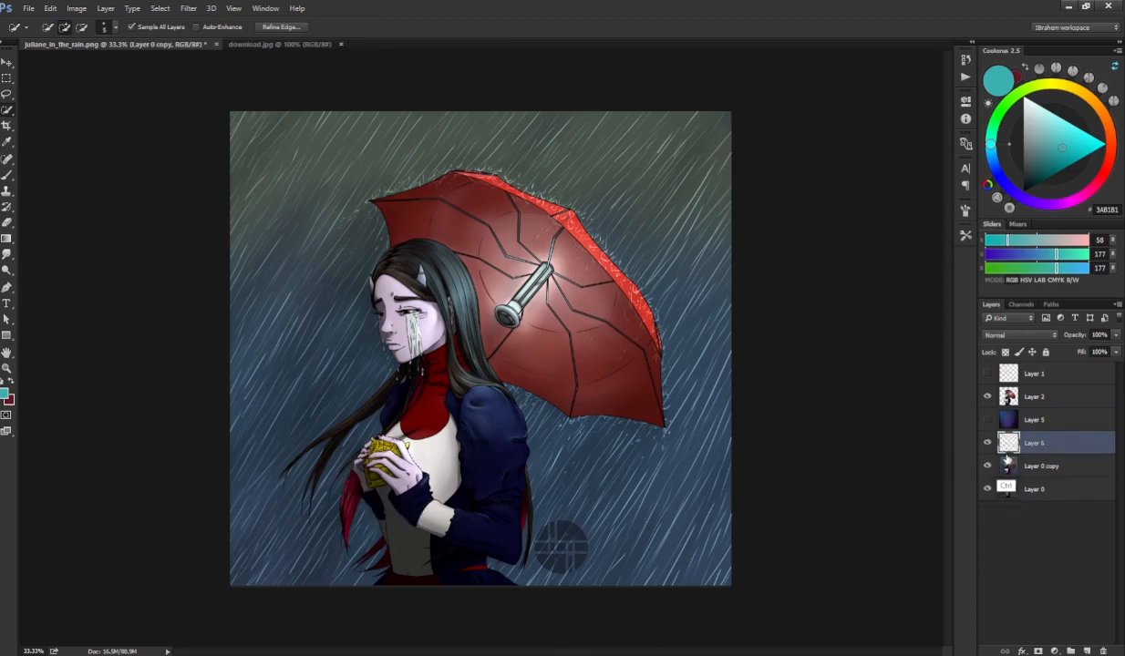
pyautogui.moveTo(1010, 443); pyautogui.dragTo(1023, 396)
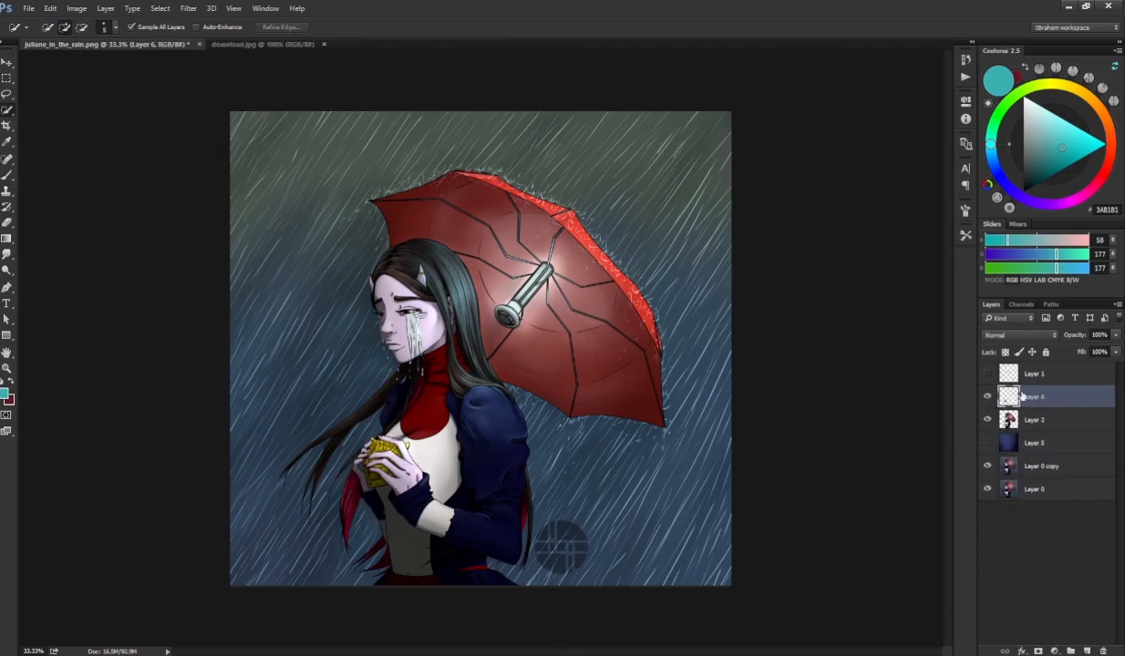
pyautogui.click(986, 442)
pyautogui.click(986, 443)
pyautogui.click(985, 445)
pyautogui.click(985, 445)
# - Copy the woman's white bodice from Layer 0 copy to a new layer and merge both patch layers into Layer 2
pyautogui.moveTo(444, 439)
pyautogui.mouseDown()
pyautogui.moveTo(430, 477)
pyautogui.moveTo(444, 455)
pyautogui.mouseUp()
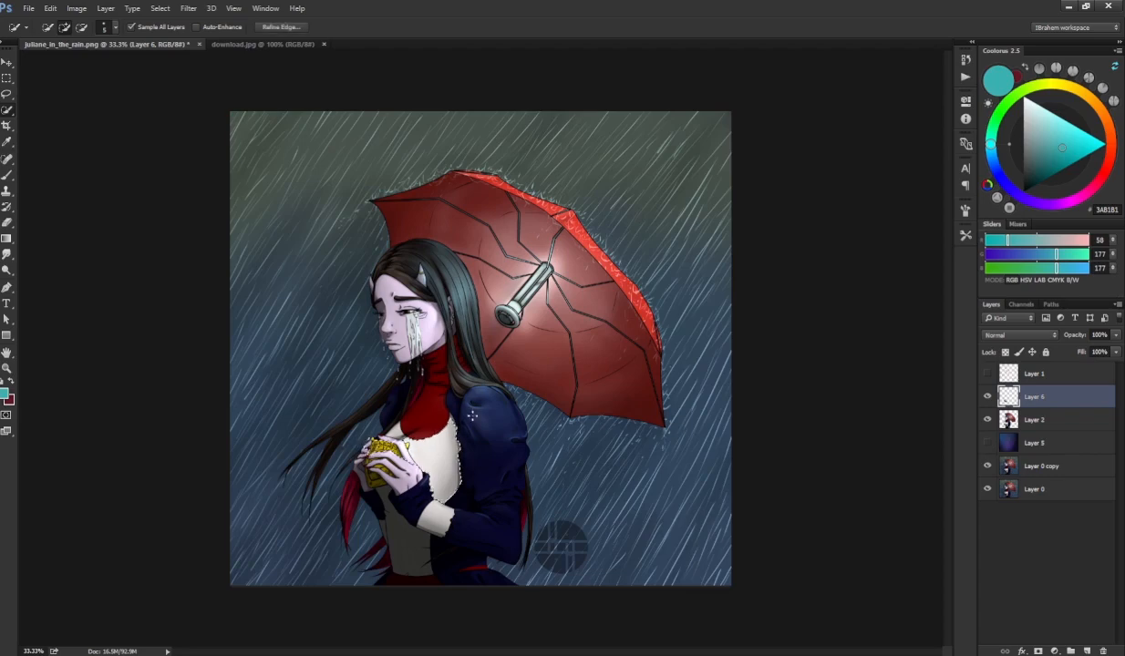
pyautogui.click(1025, 459)
pyautogui.hotkey('ctrl', 'j')
pyautogui.moveTo(1016, 466); pyautogui.dragTo(1039, 395)
pyautogui.keyDown('shift'); pyautogui.click(992, 423); pyautogui.keyUp('shift')
pyautogui.hotkey('ctrl', 'e')
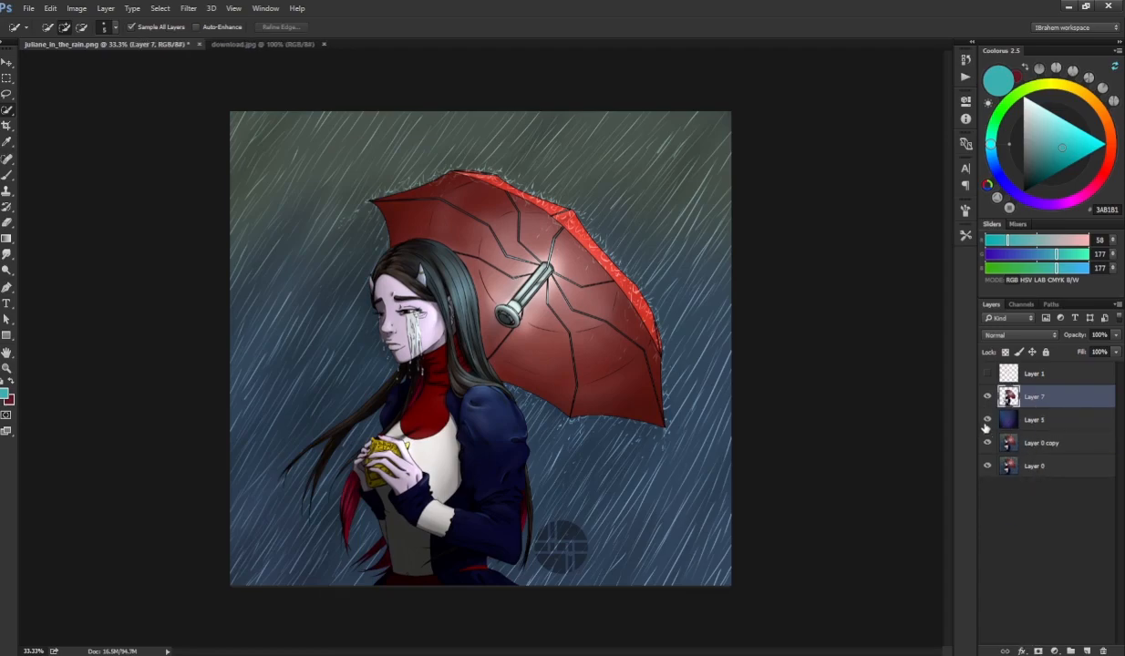
# - Compare the original rainy background with the repainted one behind the completed figure by showing and hiding Layer 5
pyautogui.click(985, 421)
pyautogui.click(985, 421)
pyautogui.click(985, 421)
pyautogui.click(986, 421)
pyautogui.click(986, 421)
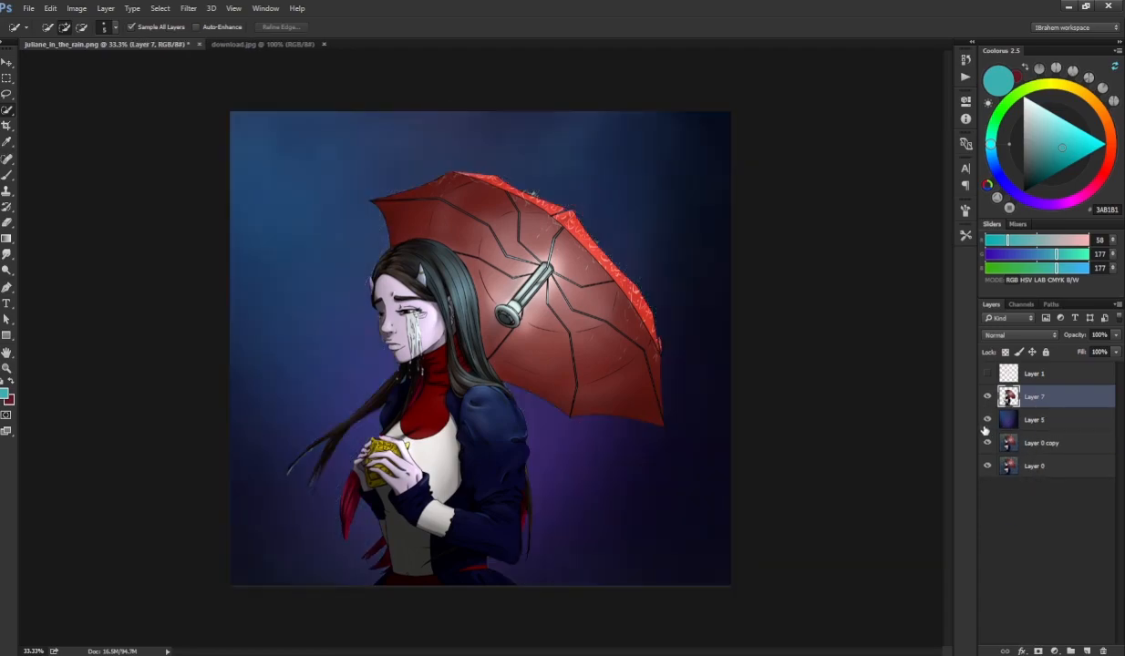
pyautogui.click(986, 421)
pyautogui.click(985, 421)
pyautogui.click(985, 421)
pyautogui.click(985, 421)
# - Reduce the saturation of the painted background on Layer 5 to -35 with Hue/Saturation
pyautogui.click(1030, 421)
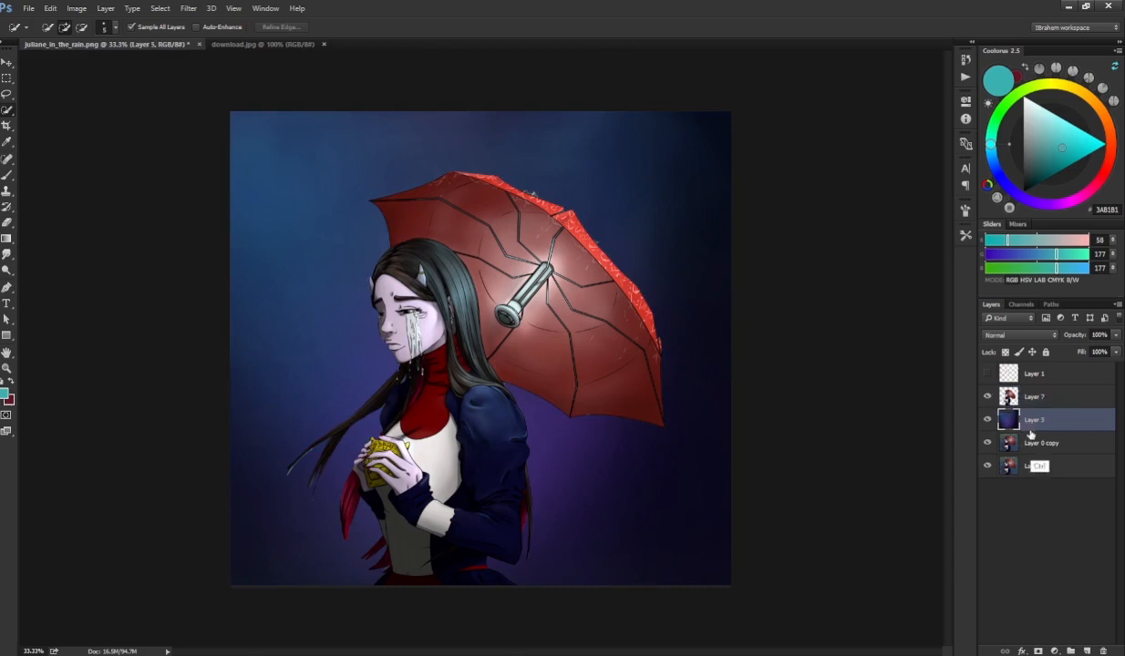
pyautogui.hotkey('ctrl', 'u')
pyautogui.moveTo(889, 512); pyautogui.dragTo(881, 515)
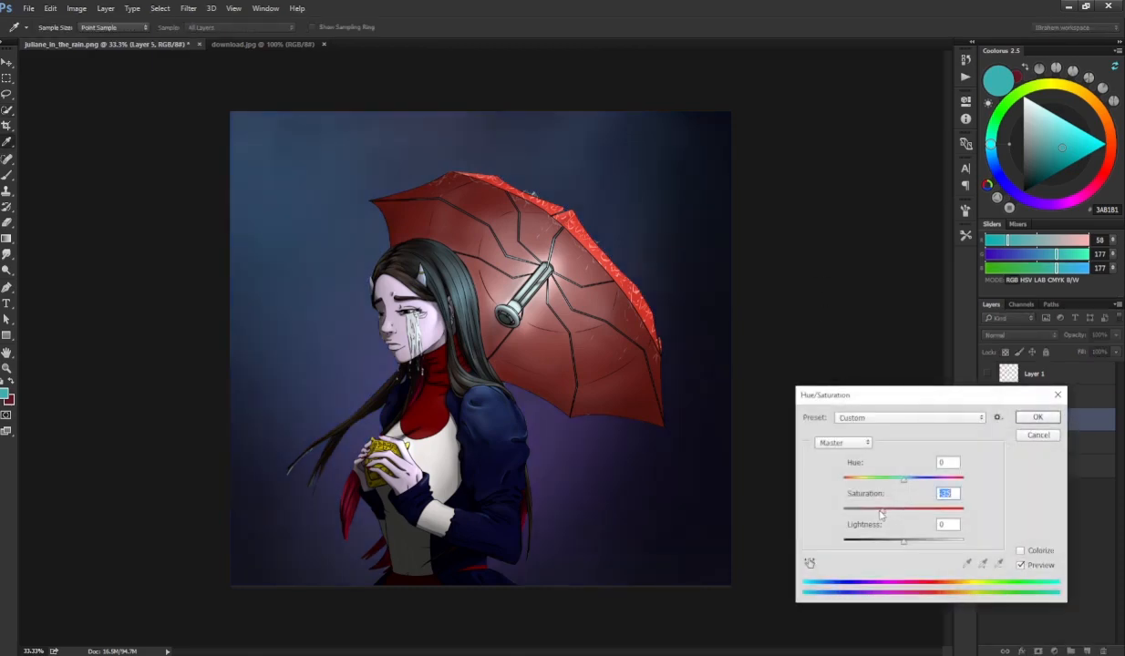
pyautogui.press('Return')
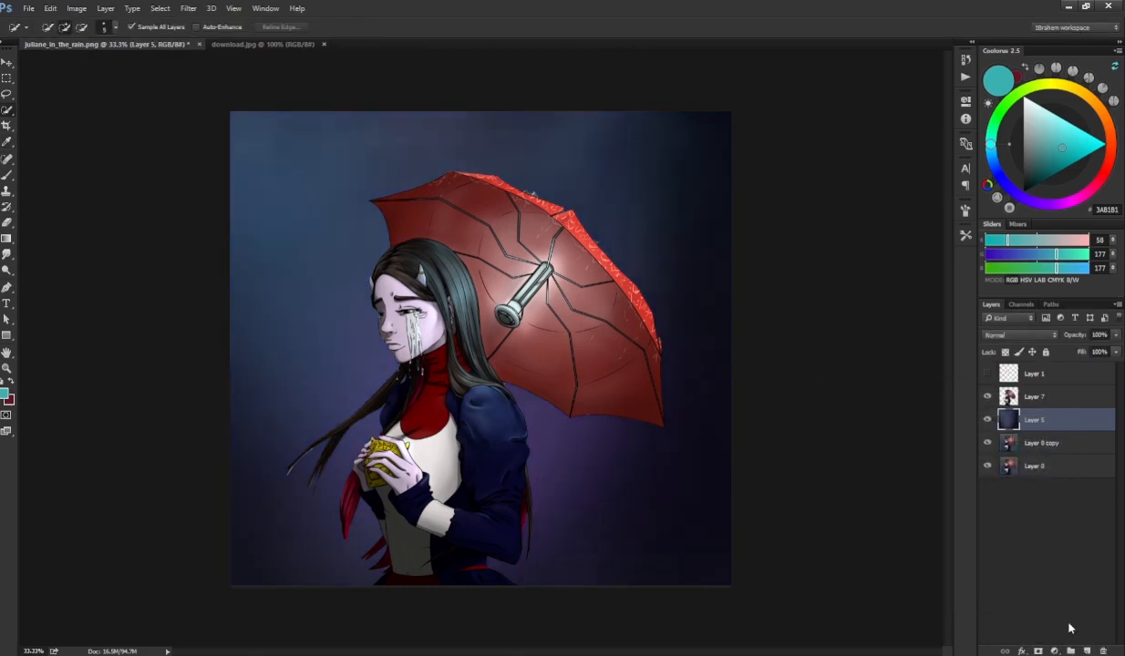
# - Place the rain texture image between Layer 5 and the figure, scaling it proportionally from its centre to cover the whole canvas
pyautogui.hotkey('ctrl', 'shift', 'alt', 'n')
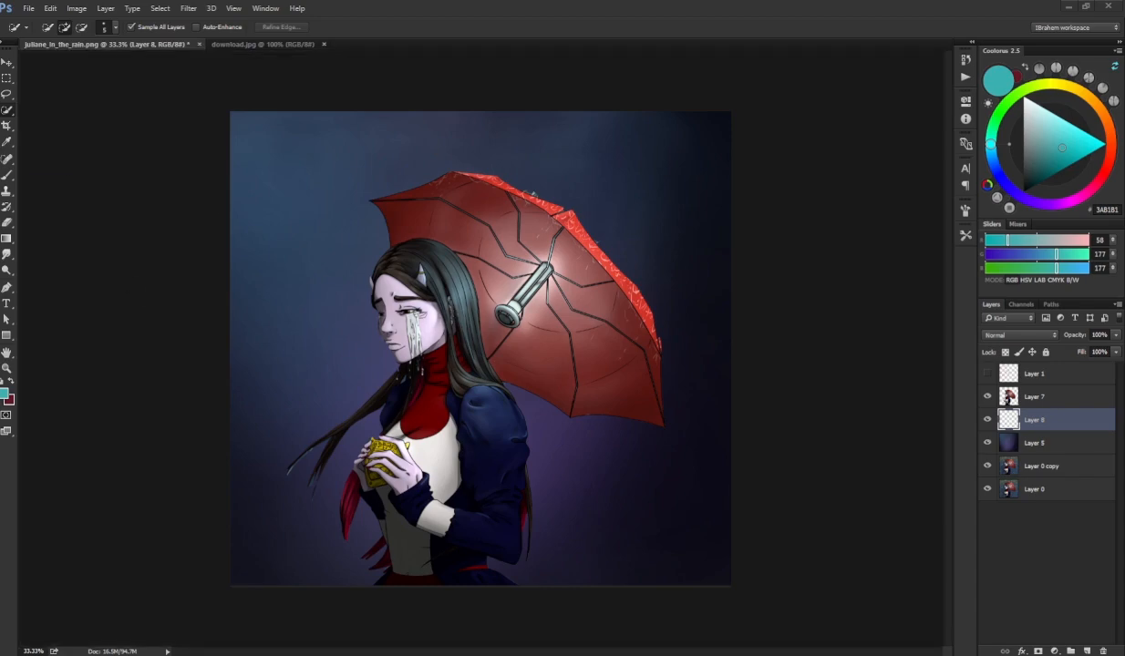
pyautogui.moveTo(536, 325); pyautogui.dragTo(551, 328)
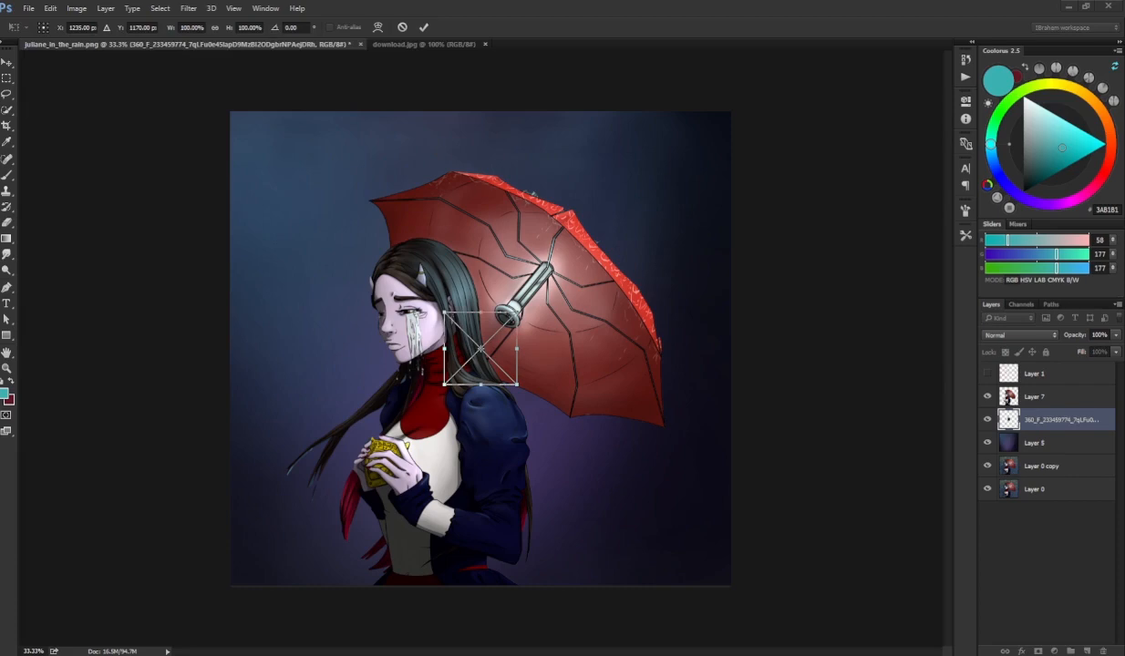
pyautogui.moveTo(518, 312); pyautogui.dragTo(743, 102)
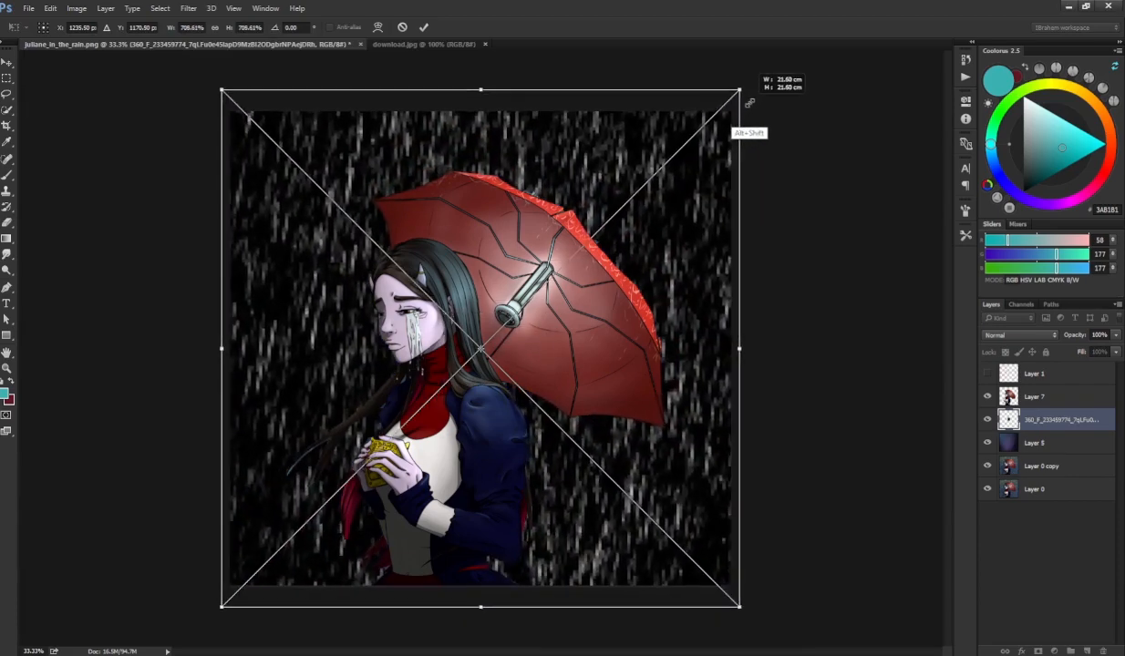
pyautogui.press('Return')
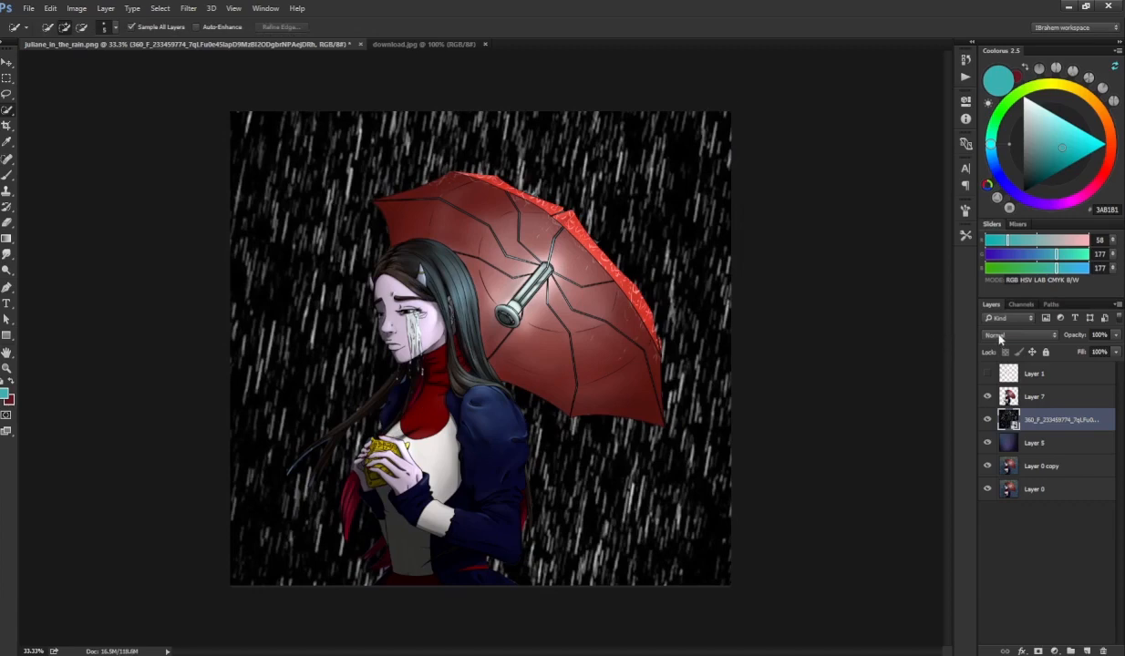
# - Set the rain texture layer's blend mode to Lighten and rasterize its smart object
pyautogui.click(999, 336)
pyautogui.click(1008, 417)
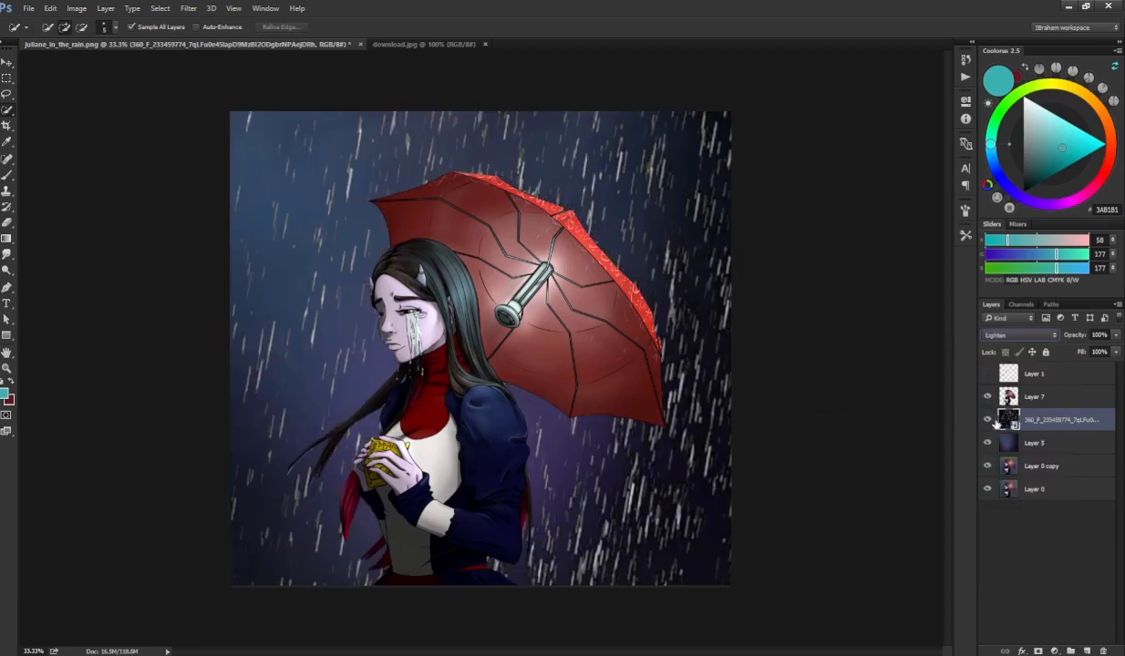
pyautogui.press('b')
pyautogui.click(351, 349)
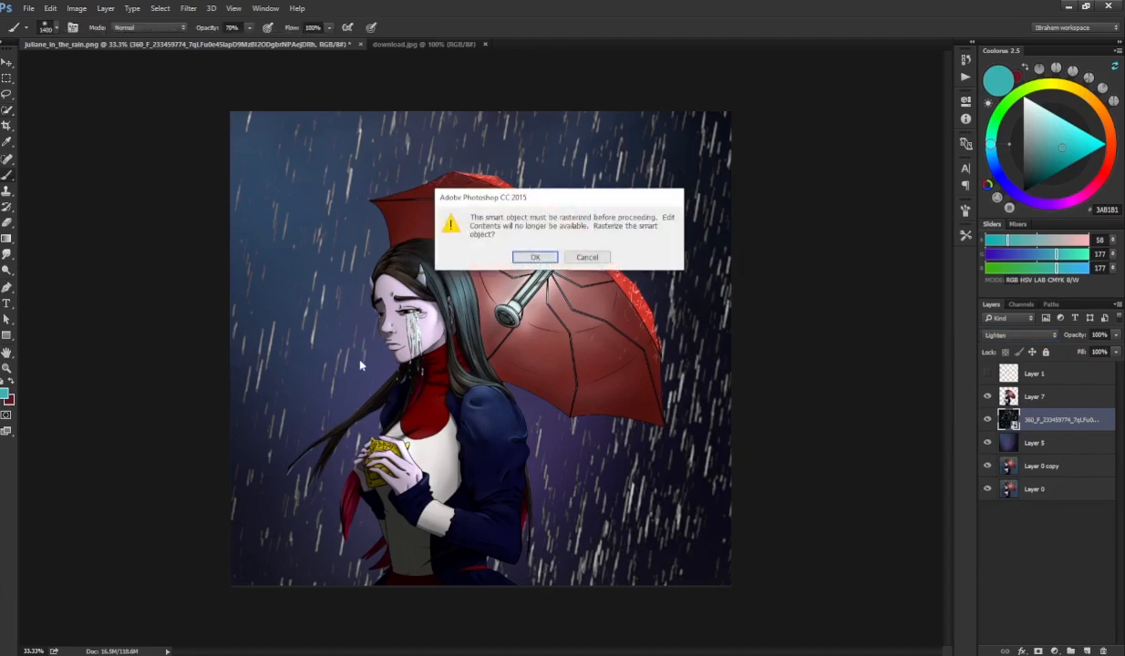
pyautogui.press('Escape')
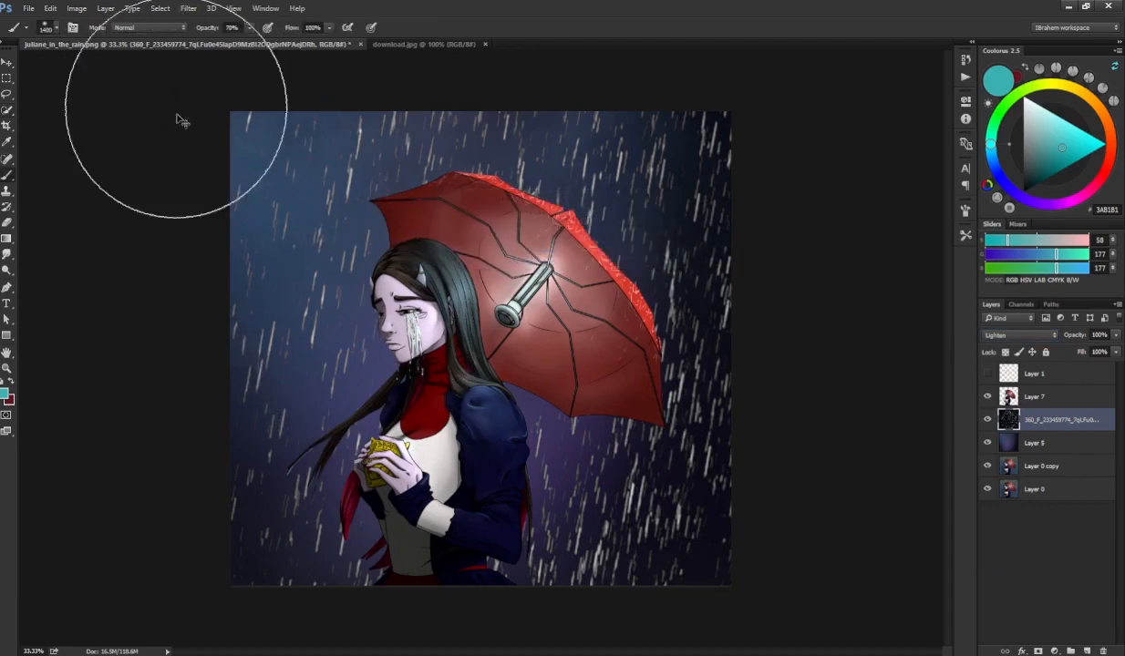
# - Shift the rain texture layer's midtones toward blue with Color Balance
pyautogui.hotkey('ctrl', 'b')
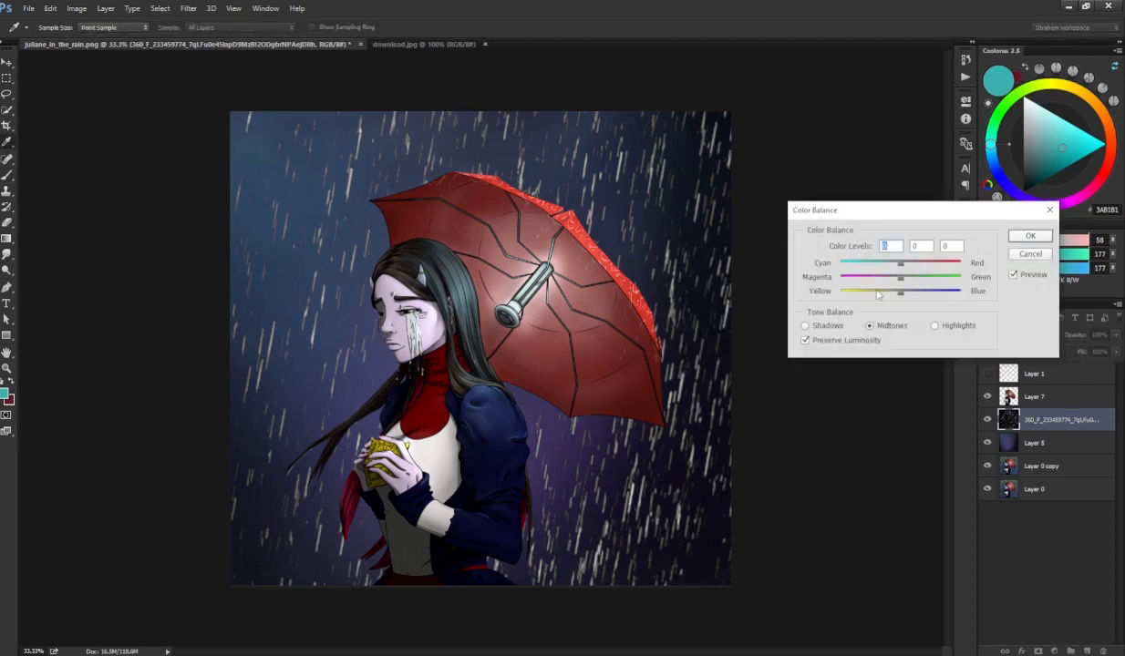
pyautogui.moveTo(899, 277); pyautogui.dragTo(924, 293)
pyautogui.click(934, 326)
pyautogui.click(1029, 237)
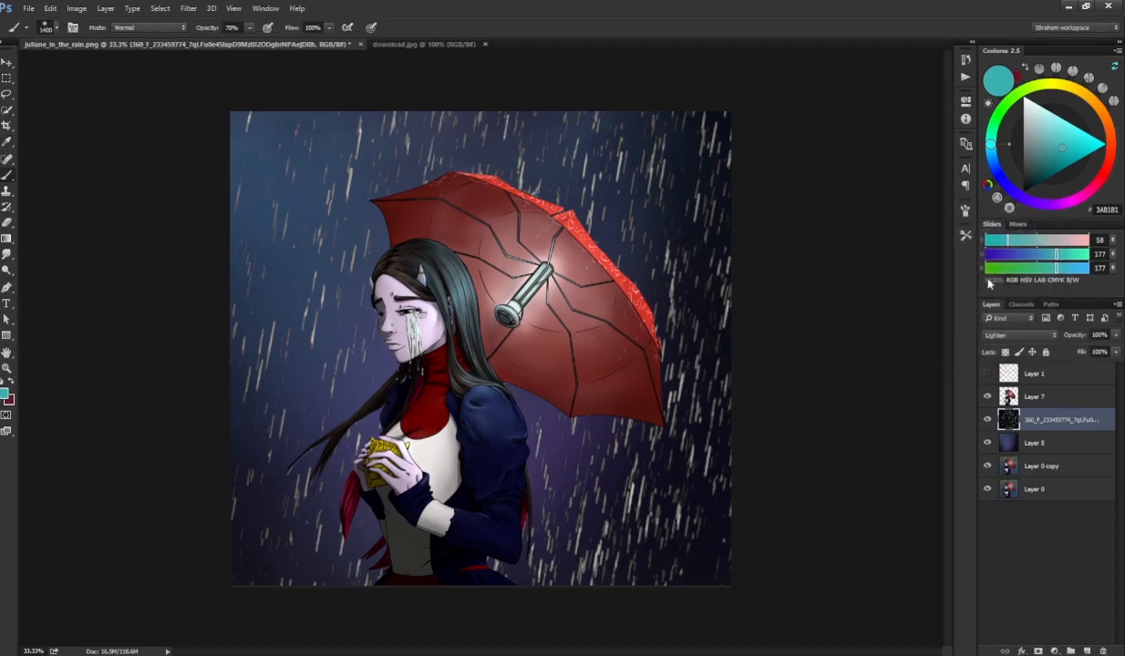
# - Compare the background with and without the rain texture, and change the texture's blend mode to Screen
pyautogui.click(985, 420)
pyautogui.click(986, 420)
pyautogui.click(985, 421)
pyautogui.click(985, 421)
pyautogui.click(1002, 335)
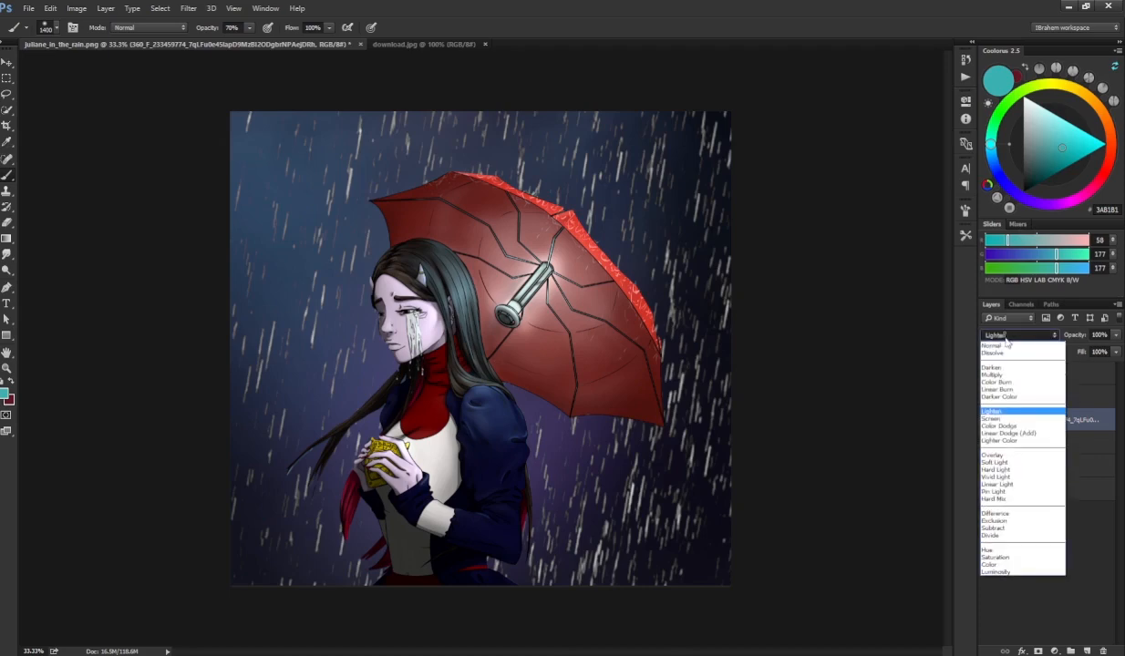
pyautogui.click(1005, 417)
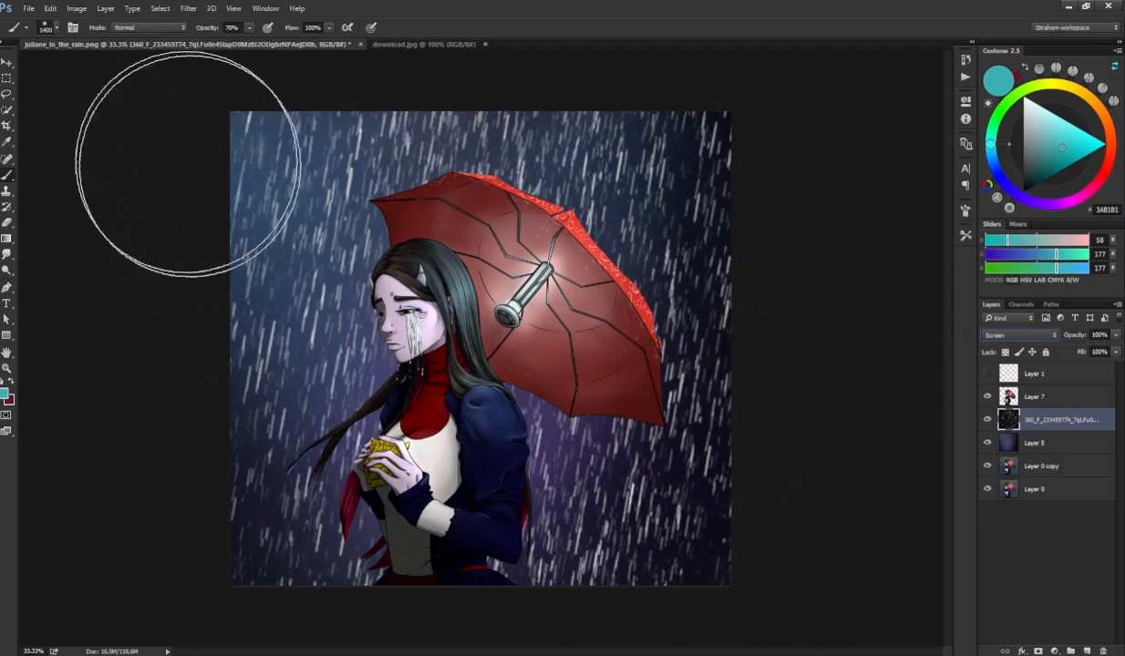
# - Shift the rain texture's shadows toward cyan, green and blue with Color Balance, using -12 for cyan, and compare the effect
pyautogui.hotkey('ctrl', 'b')
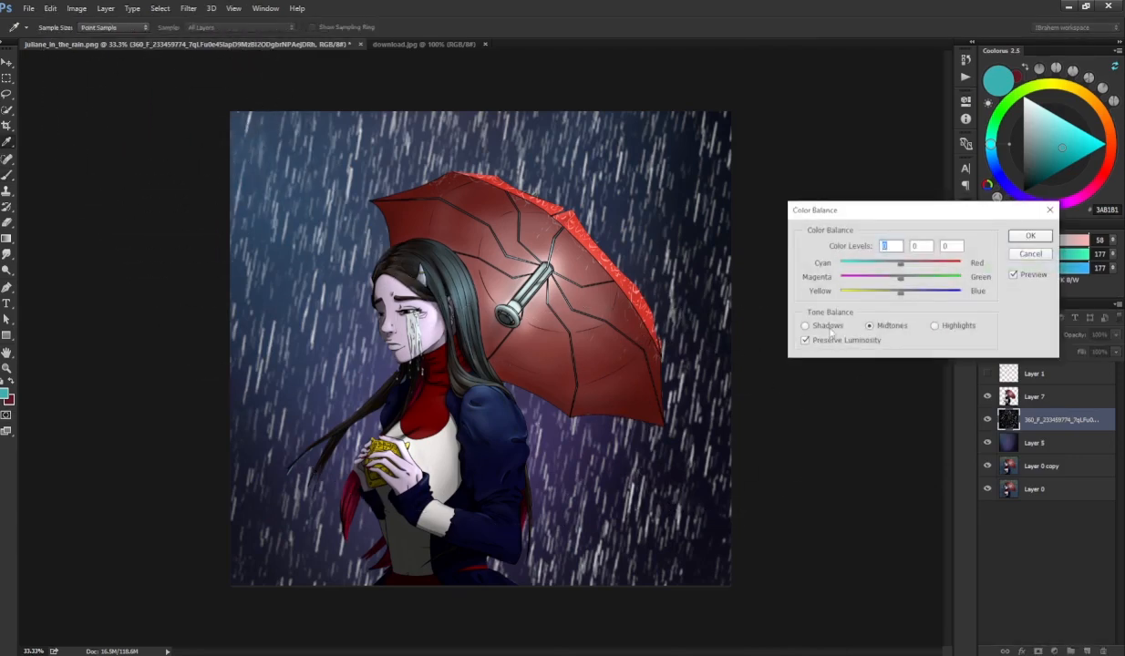
pyautogui.click(828, 327)
pyautogui.moveTo(900, 291); pyautogui.dragTo(938, 293)
pyautogui.moveTo(885, 264); pyautogui.dragTo(923, 280)
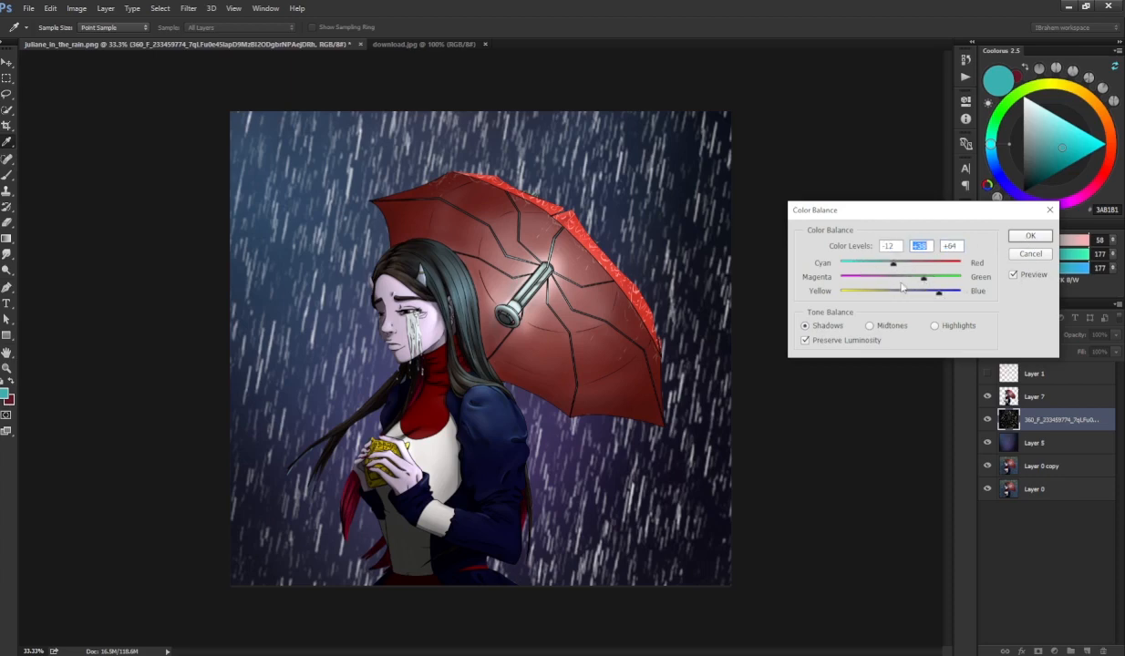
pyautogui.moveTo(936, 292); pyautogui.dragTo(933, 293)
pyautogui.click(1030, 239)
pyautogui.press('b')
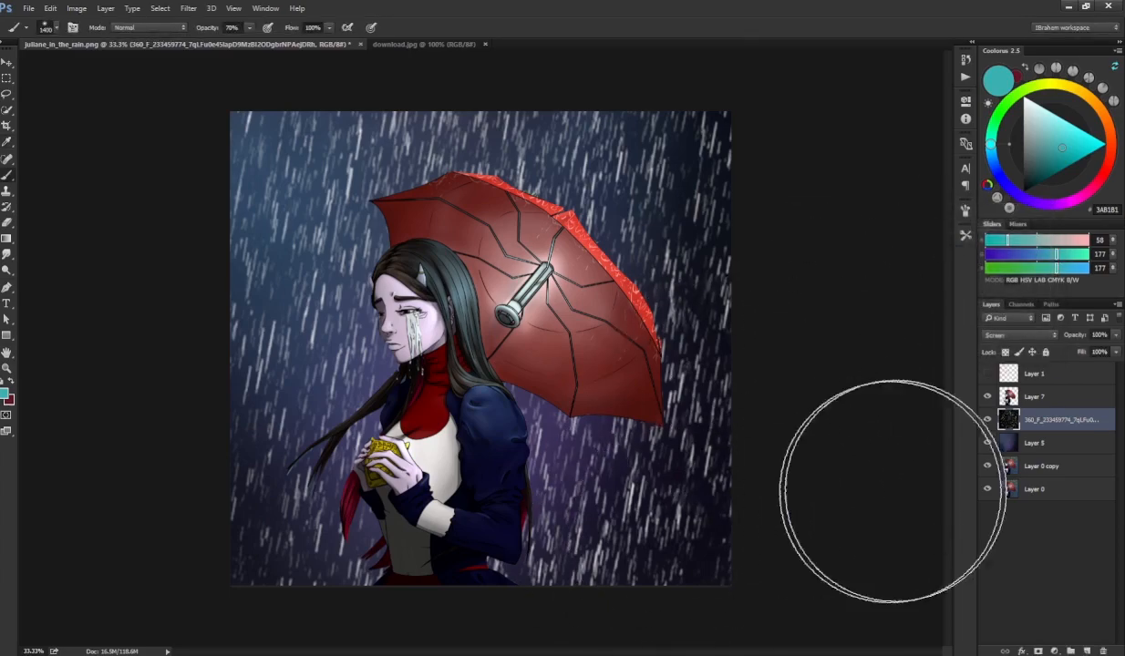
pyautogui.click(986, 420)
pyautogui.click(986, 420)
pyautogui.click(986, 420)
pyautogui.click(986, 421)
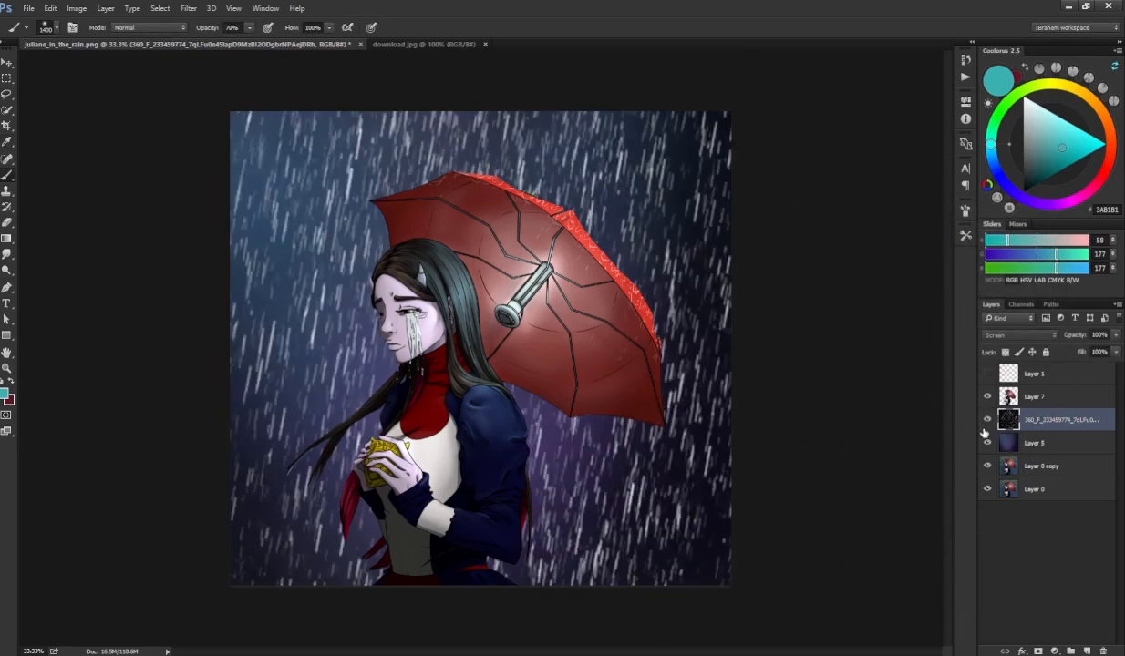
# - Apply a Motion Blur at a 76° angle to the rain texture layer and compare the picture with and without it
pyautogui.click(189, 9)
pyautogui.moveTo(338, 144)
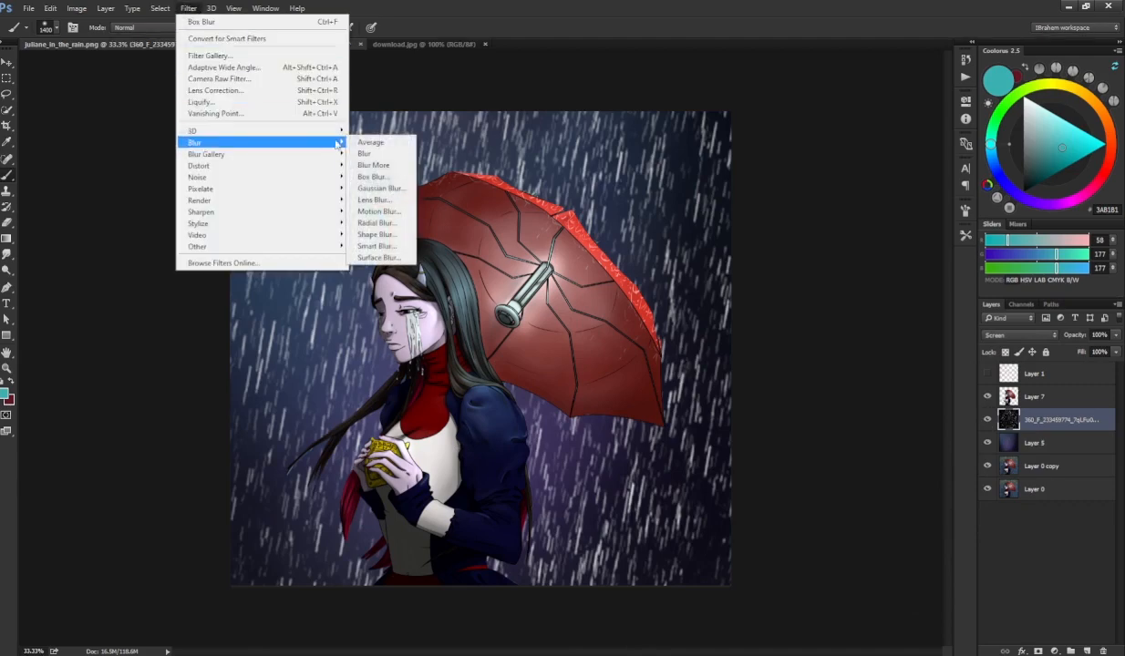
pyautogui.click(394, 212)
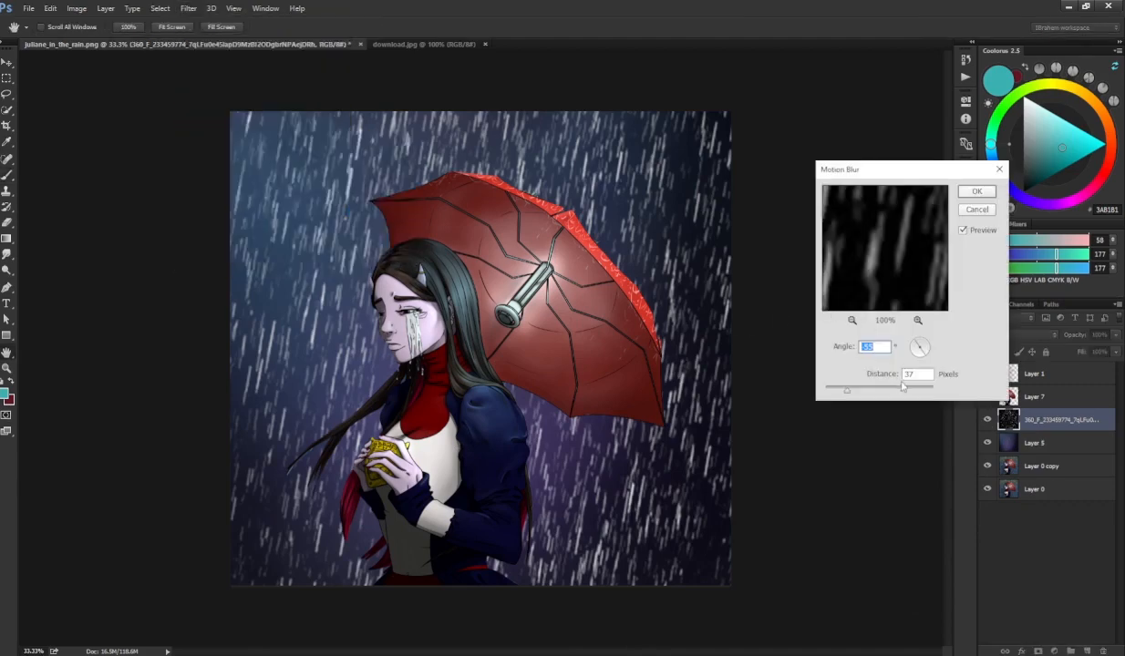
pyautogui.moveTo(847, 391)
pyautogui.mouseDown()
pyautogui.moveTo(869, 394)
pyautogui.moveTo(855, 395)
pyautogui.mouseUp()
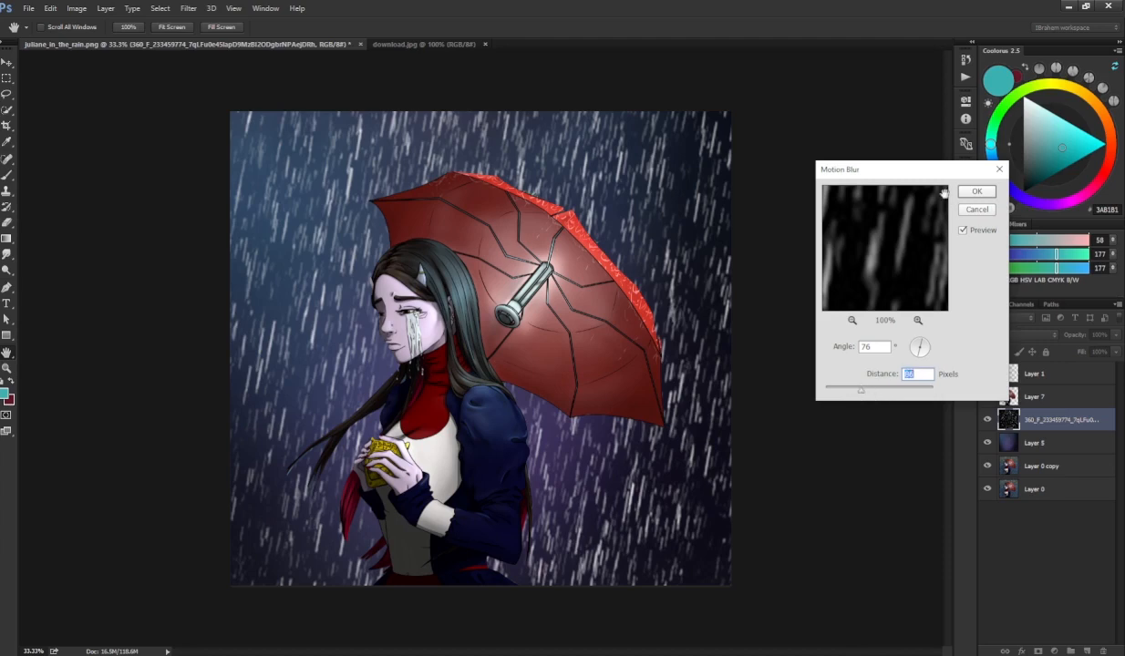
pyautogui.click(973, 193)
pyautogui.click(986, 419)
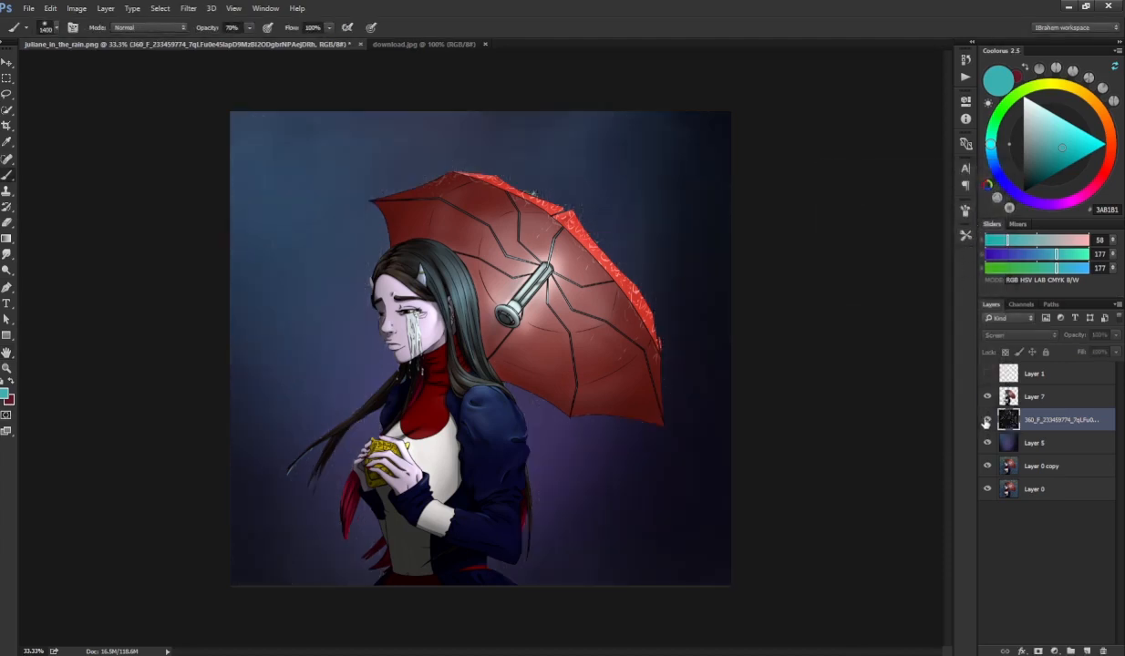
pyautogui.click(986, 419)
# - Copy the canvas-sized area of the rain texture onto a new layer and delete the original texture layer
pyautogui.hotkey('ctrl', 'a')
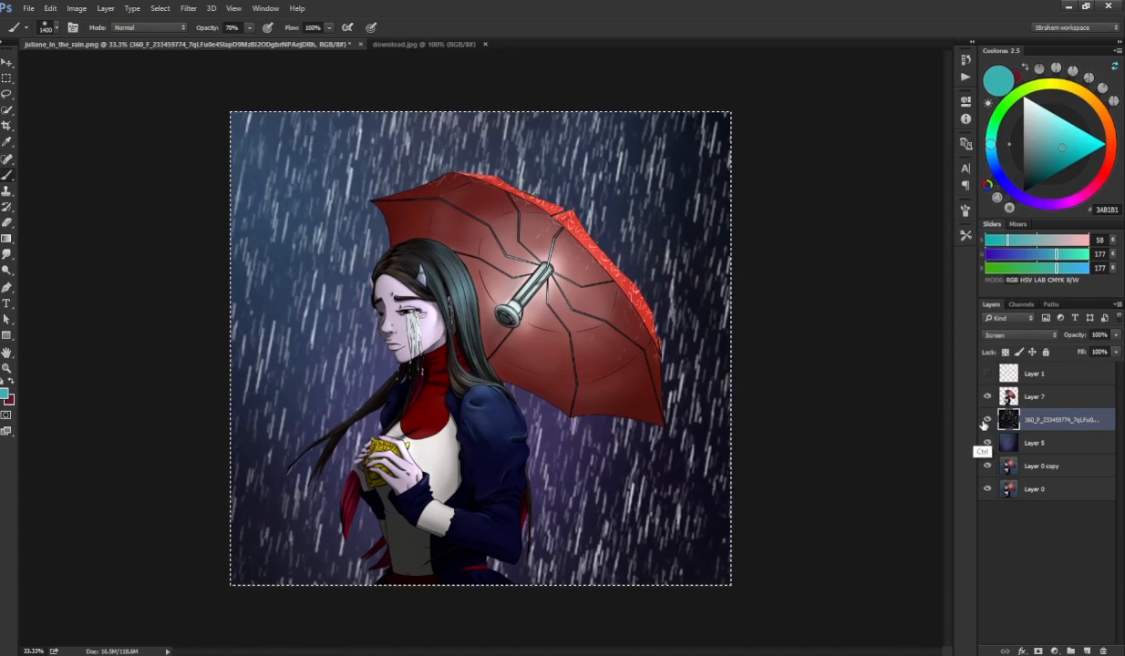
pyautogui.hotkey('ctrl', 'j')
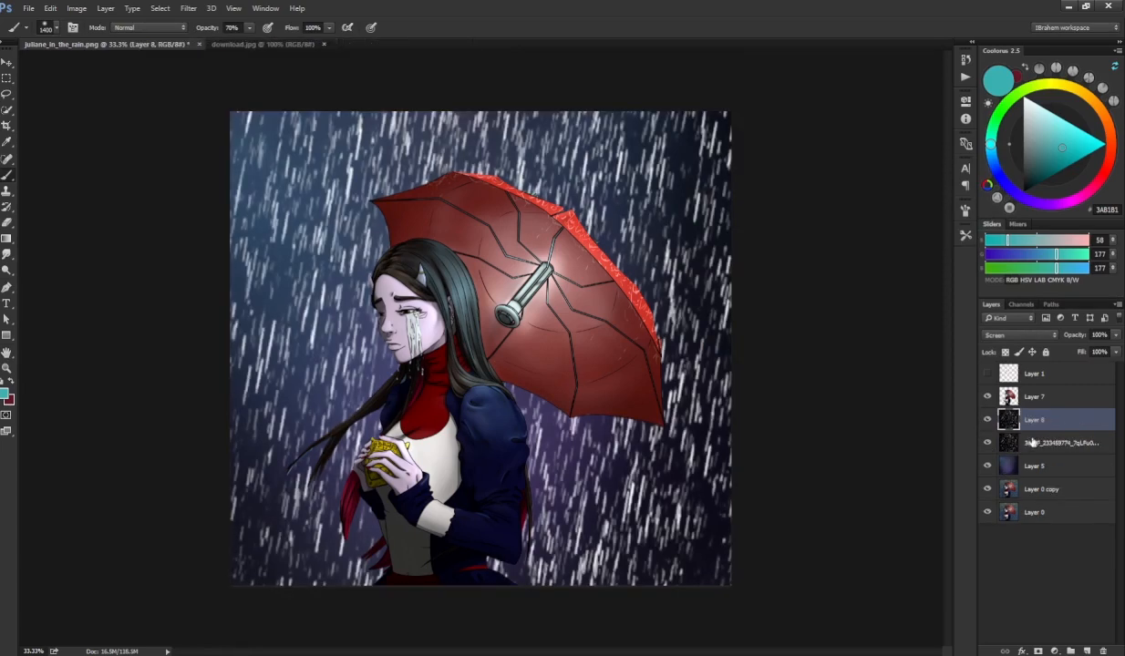
pyautogui.click(1030, 443)
pyautogui.press('Delete')
pyautogui.click(1028, 421)
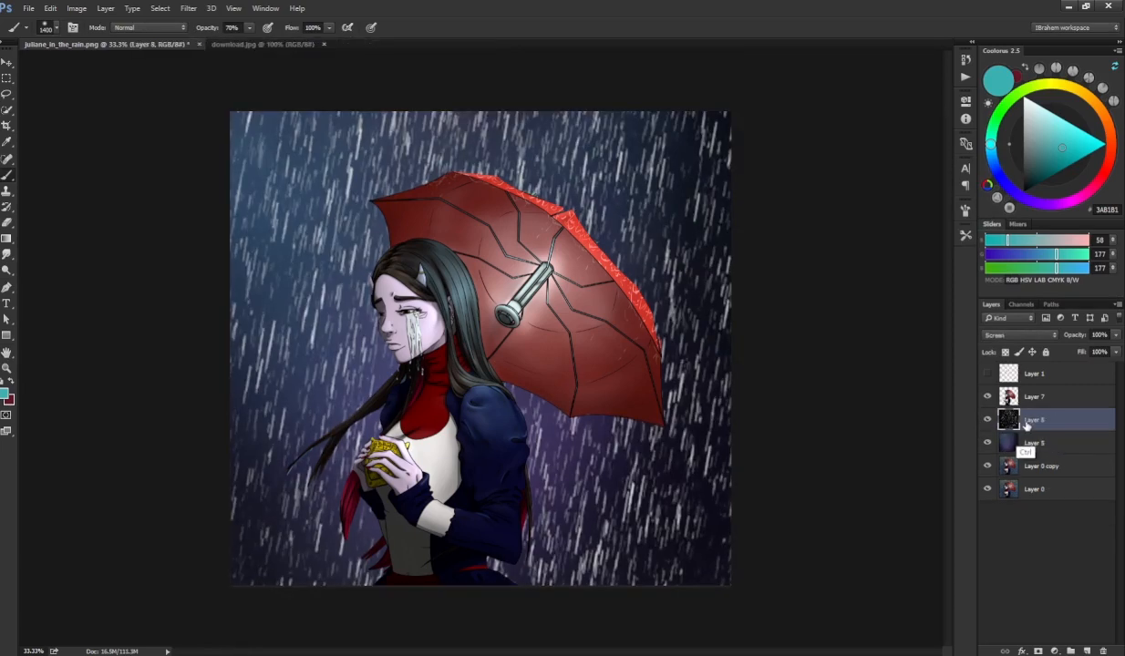
# - Shift the midtones of the cropped rain layer toward blue with Color Balance
pyautogui.hotkey('shift', 'alt', 's')
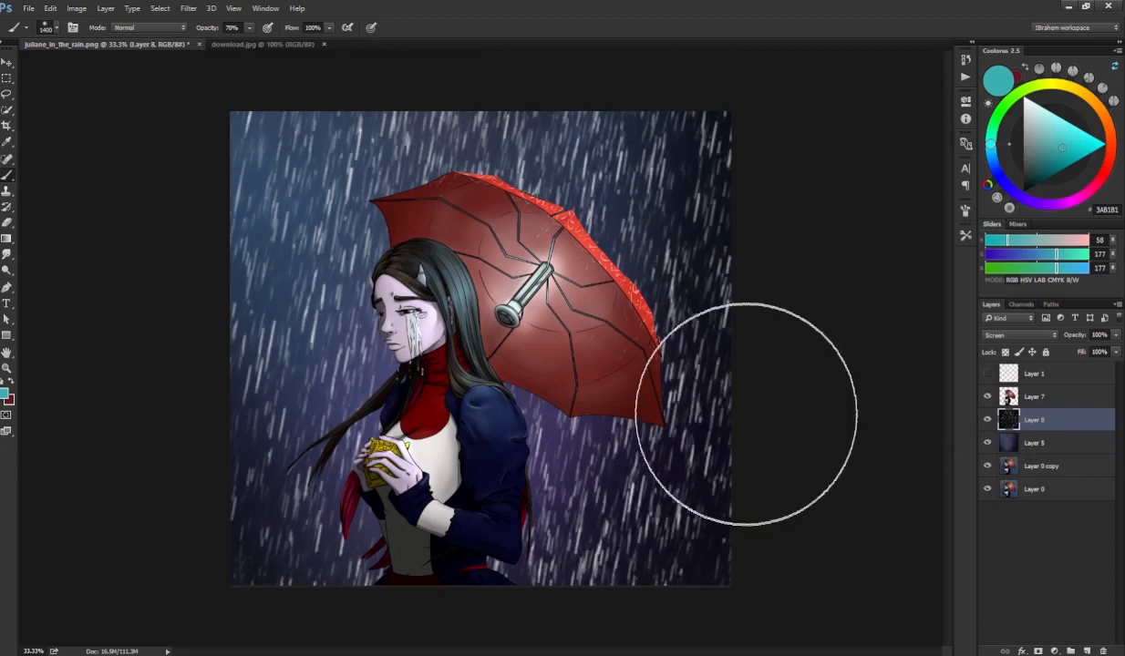
pyautogui.hotkey('ctrl', 'b')
pyautogui.moveTo(901, 292); pyautogui.dragTo(927, 298)
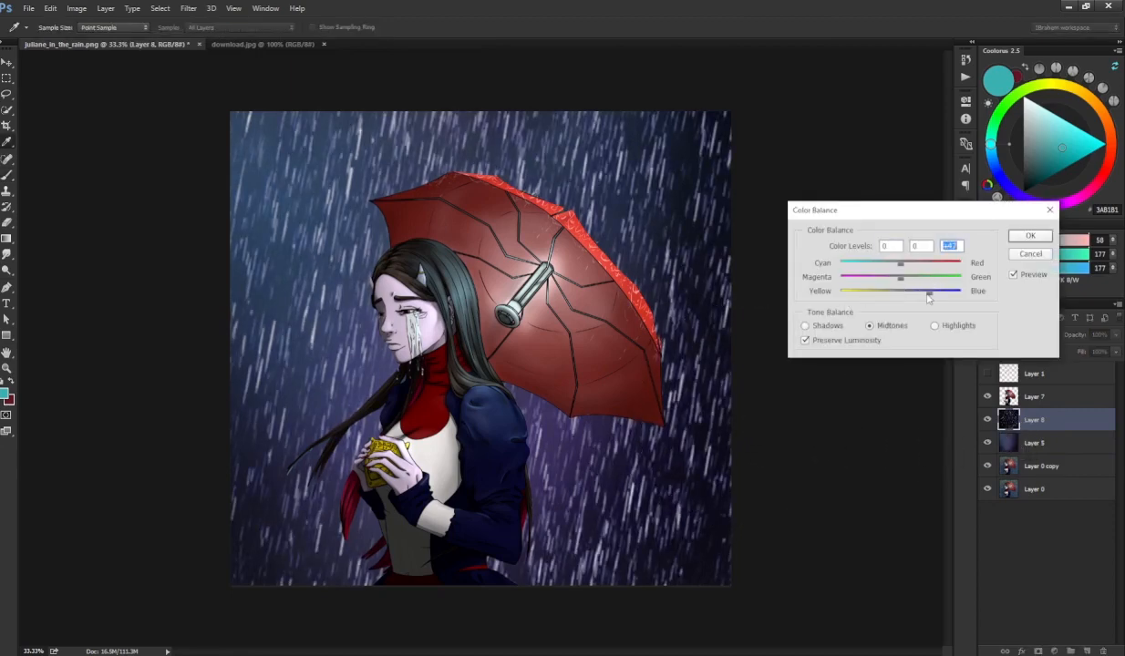
pyautogui.click(938, 294)
pyautogui.click(936, 293)
pyautogui.moveTo(885, 268); pyautogui.dragTo(899, 270)
pyautogui.click(1015, 236)
pyautogui.press('b')
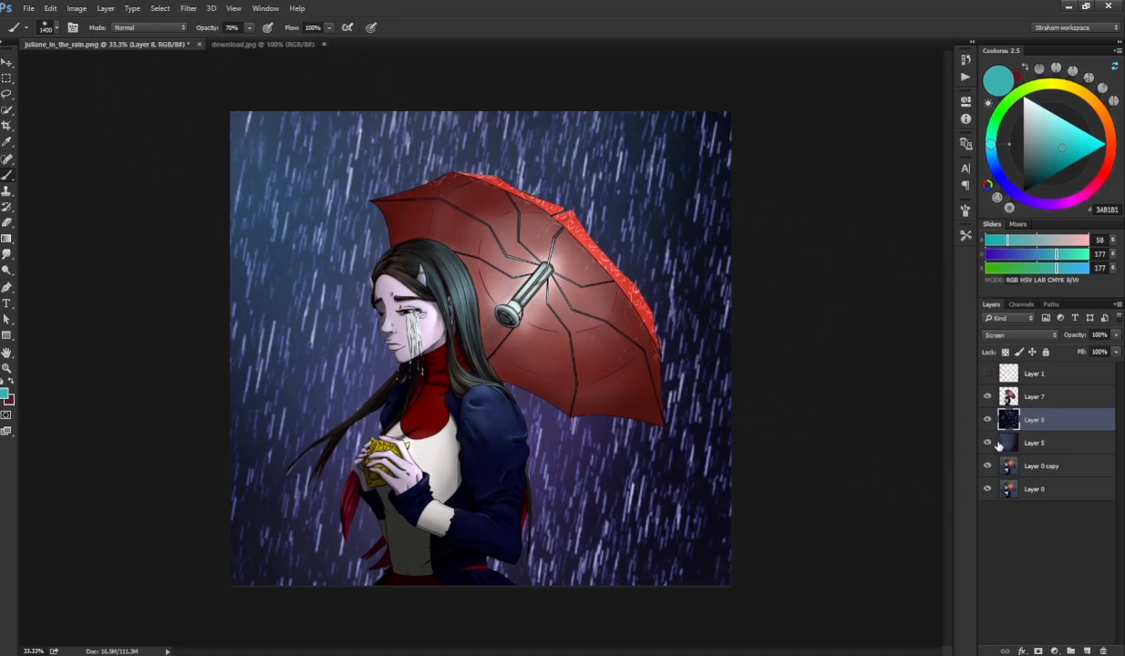
# - Select the upper part of the rain layer with a Quick Mask gradient, repeat the Motion Blur there, and deselect
pyautogui.press('g')
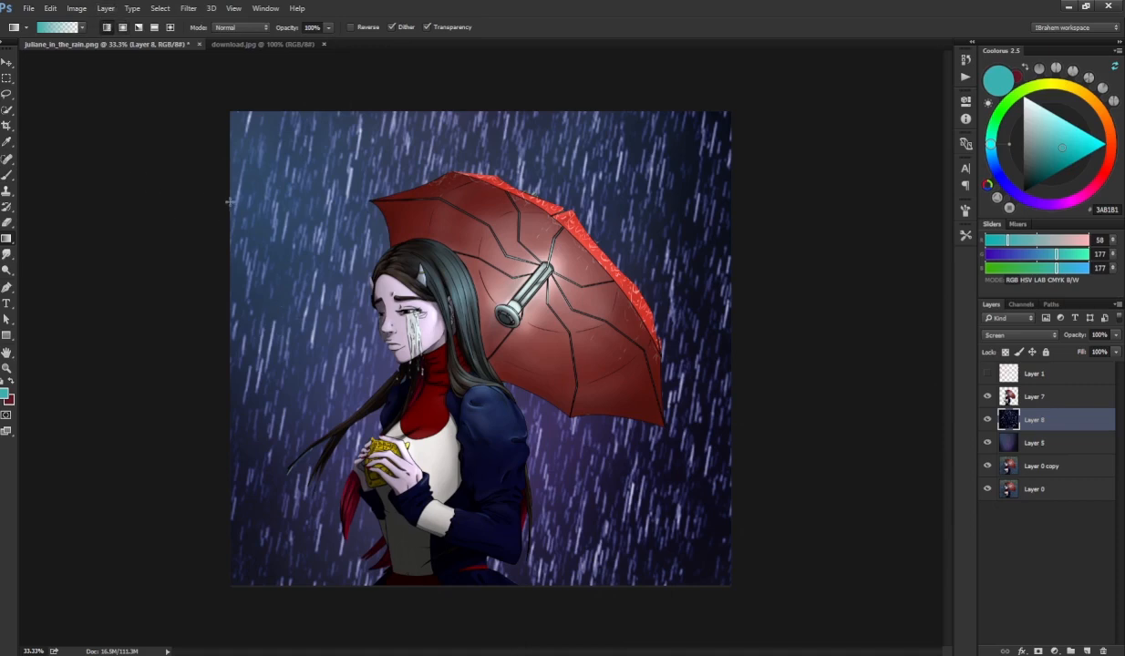
pyautogui.press('d')
pyautogui.press('q')
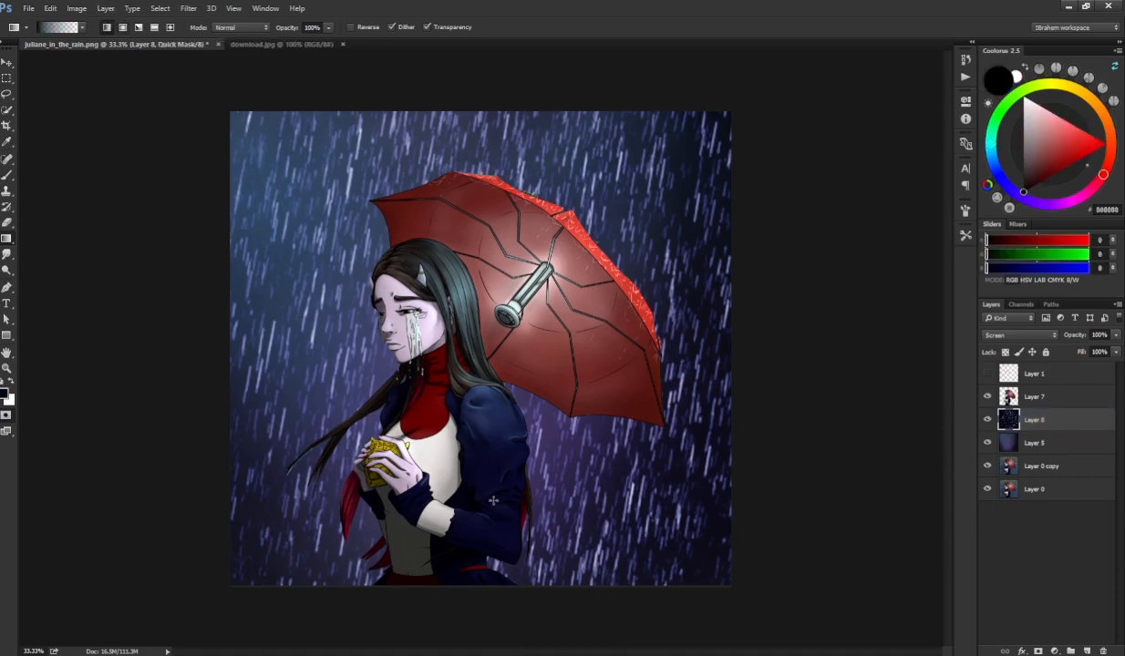
pyautogui.moveTo(493, 500); pyautogui.dragTo(514, 178)
pyautogui.hotkey('ctrl', 'z')
pyautogui.moveTo(491, 559); pyautogui.dragTo(554, 229)
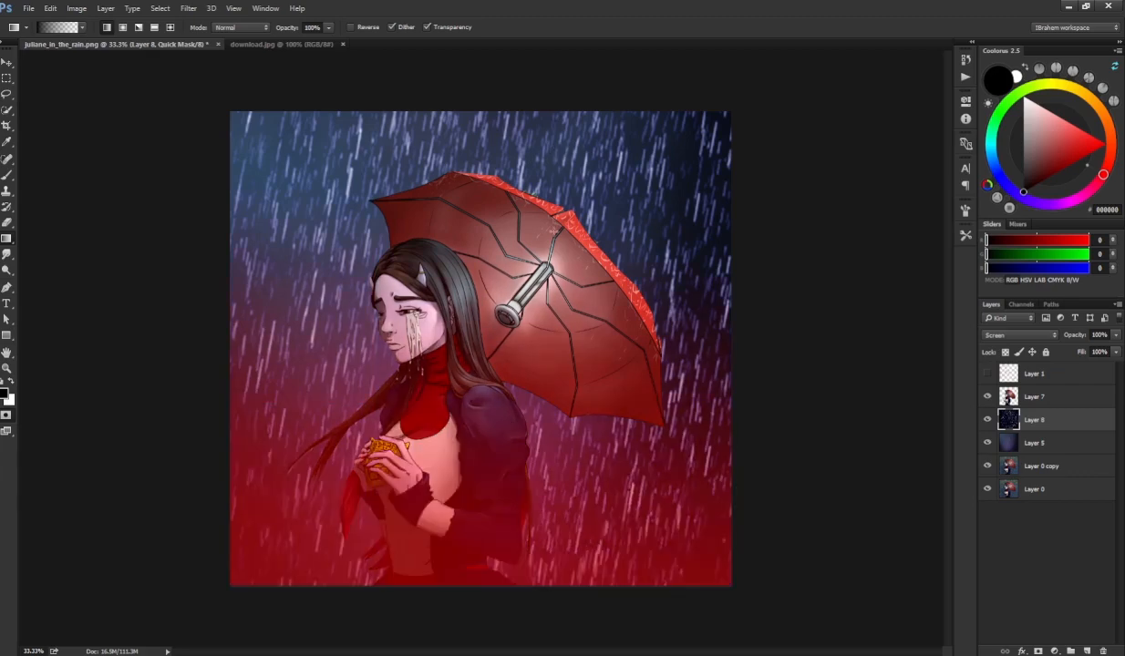
pyautogui.press('q')
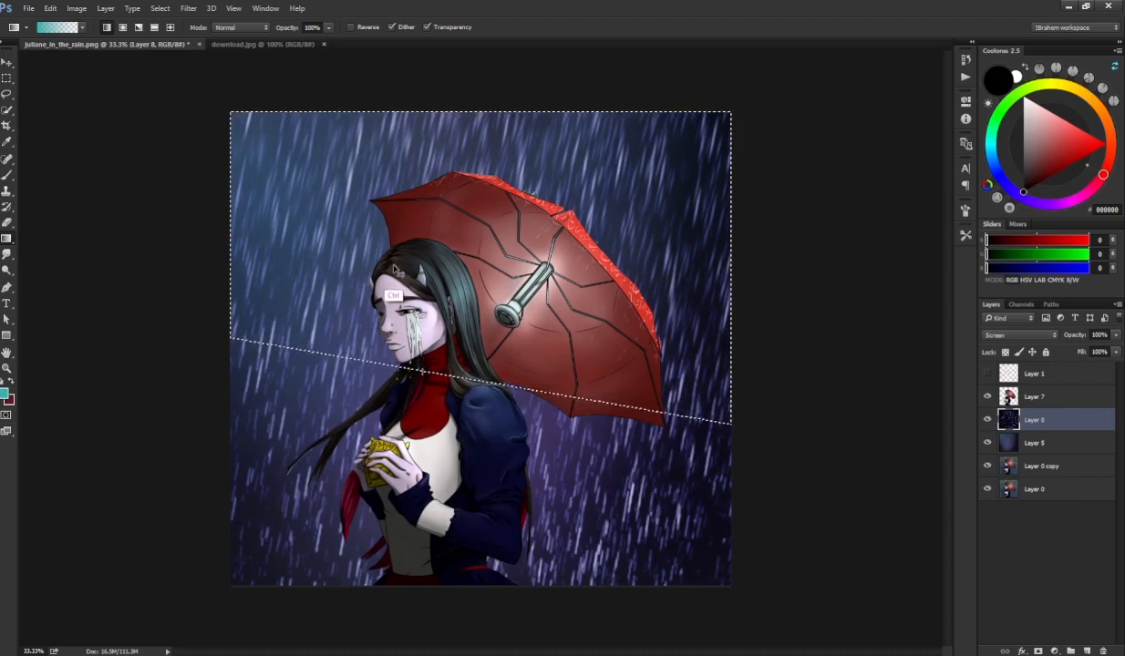
pyautogui.hotkey('ctrl', 'd')
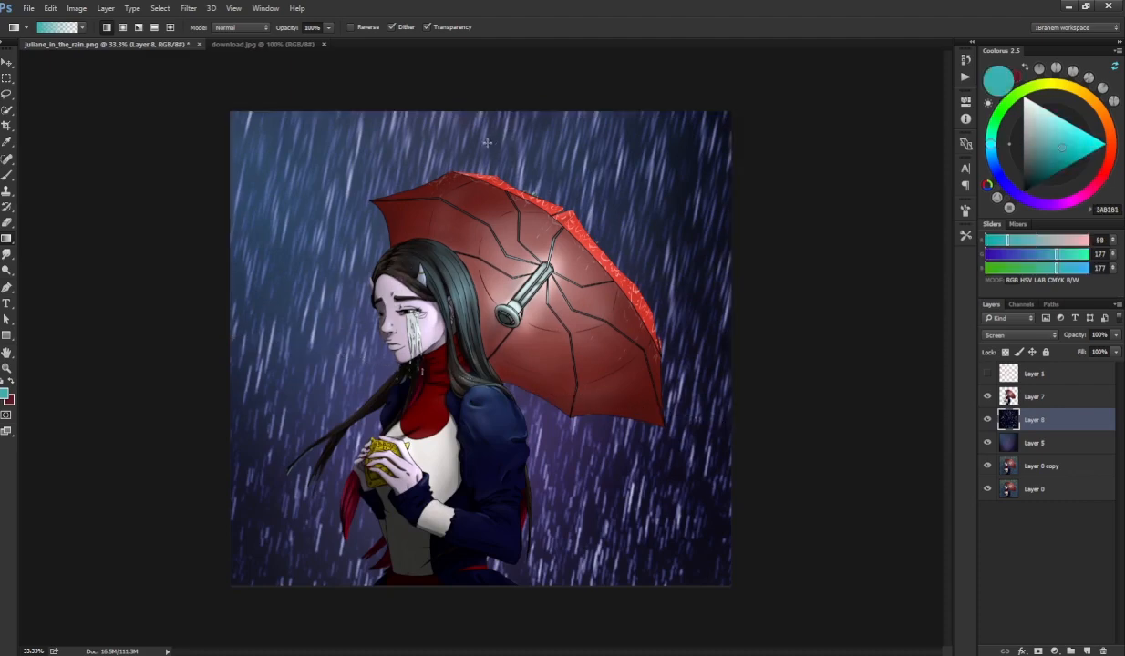
# - Compare the background with and without the partly blurred rain layer
pyautogui.click(987, 420)
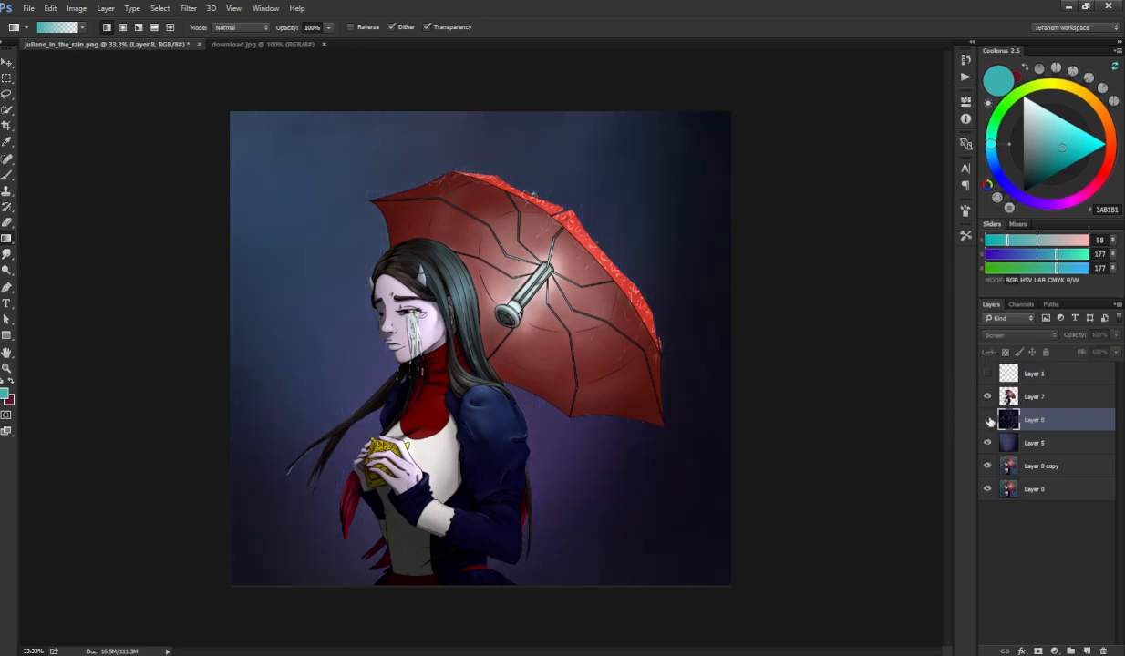
pyautogui.click(987, 419)
pyautogui.click(987, 419)
pyautogui.click(987, 419)
# - Add a layer mask to the rain layer and set the Gradient tool to the reflected style with a black foreground
pyautogui.click(1038, 651)
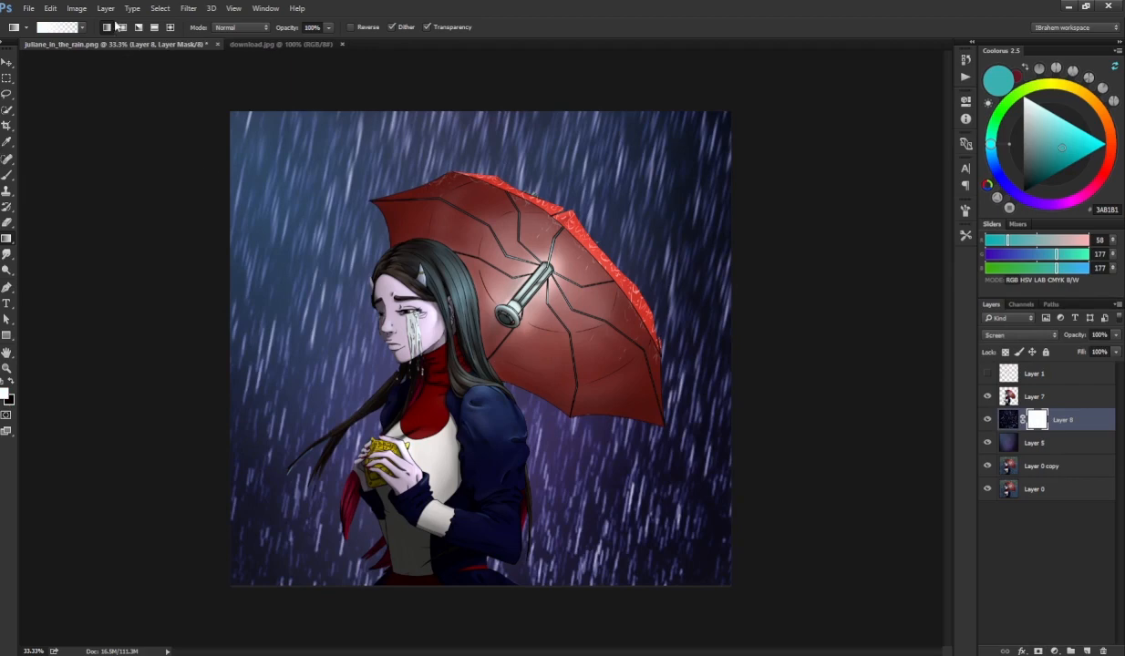
pyautogui.press('x')
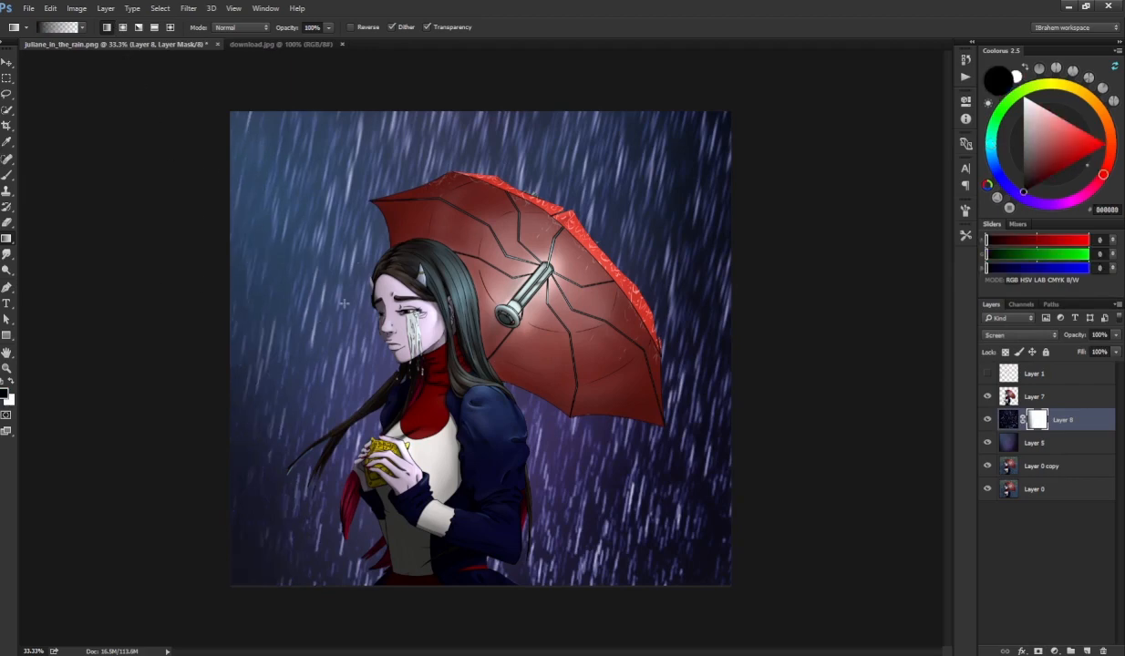
pyautogui.click(154, 28)
pyautogui.moveTo(328, 296); pyautogui.dragTo(479, 319)
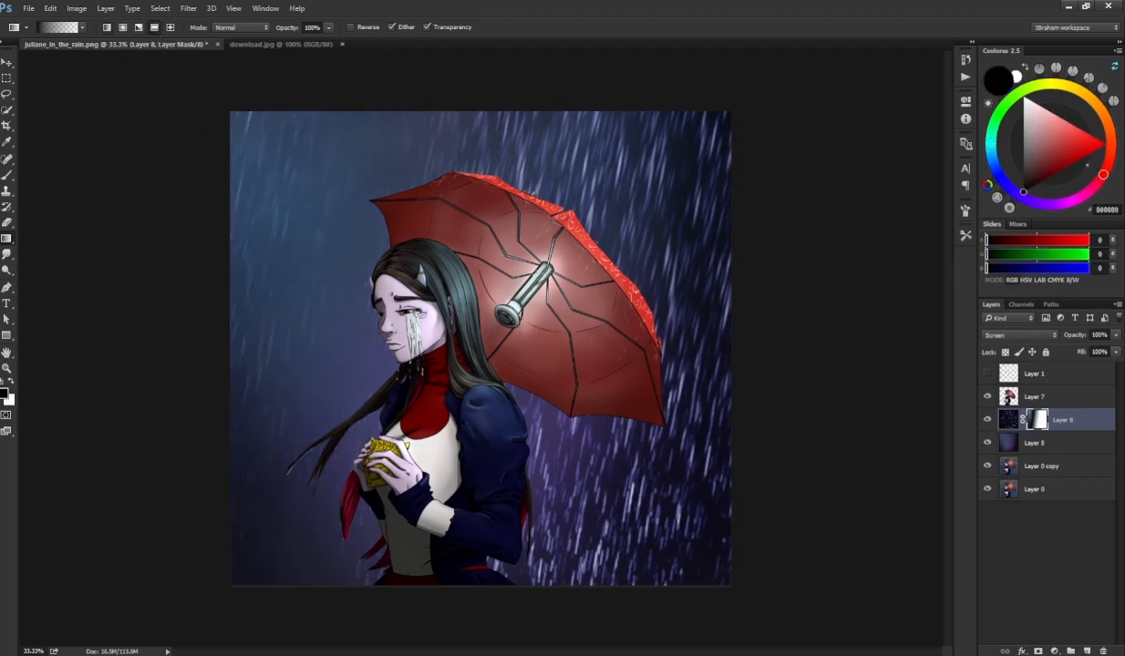
pyautogui.hotkey('ctrl', 'z')
pyautogui.hotkey('ctrl', 'z')
pyautogui.hotkey('ctrl', 'z')
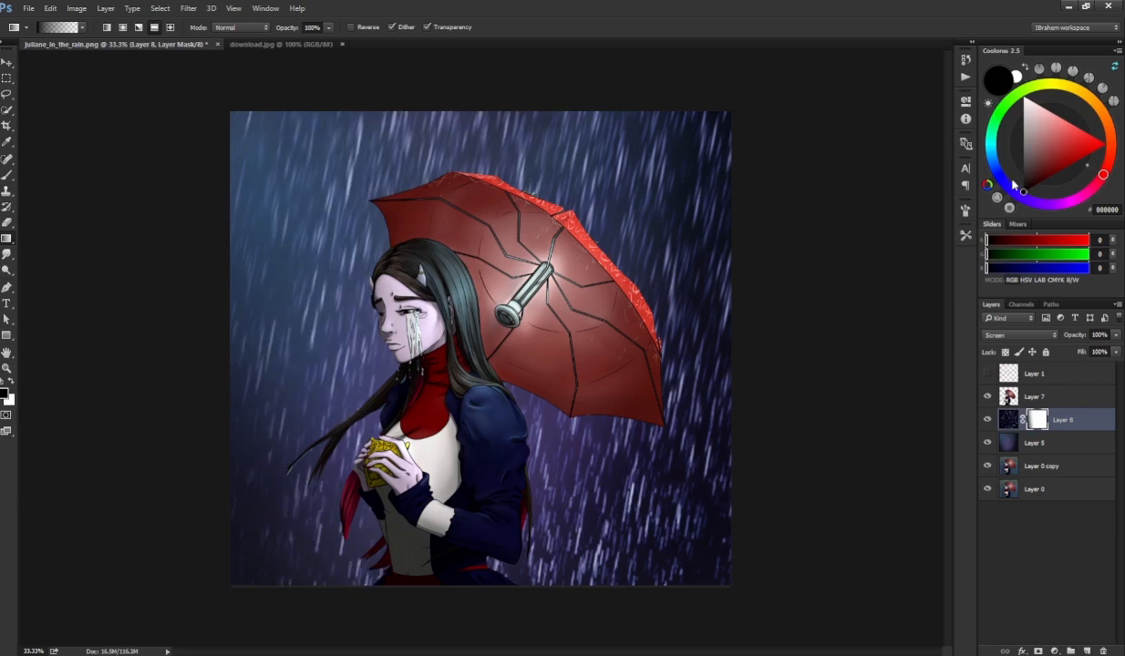
# - Soften parts of the rain by adding several reflected gradients in mid-grey 7C7C7C to its layer mask
pyautogui.click(1023, 144)
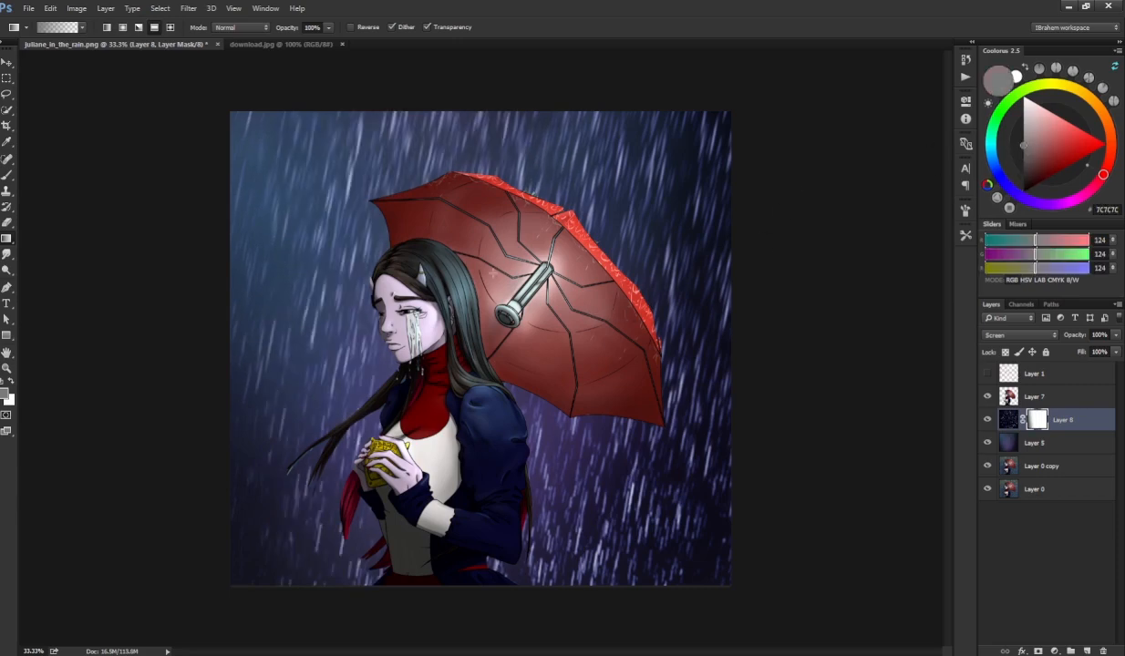
pyautogui.moveTo(493, 272); pyautogui.dragTo(592, 290)
pyautogui.moveTo(666, 269); pyautogui.dragTo(853, 292)
pyautogui.moveTo(860, 382); pyautogui.dragTo(735, 471)
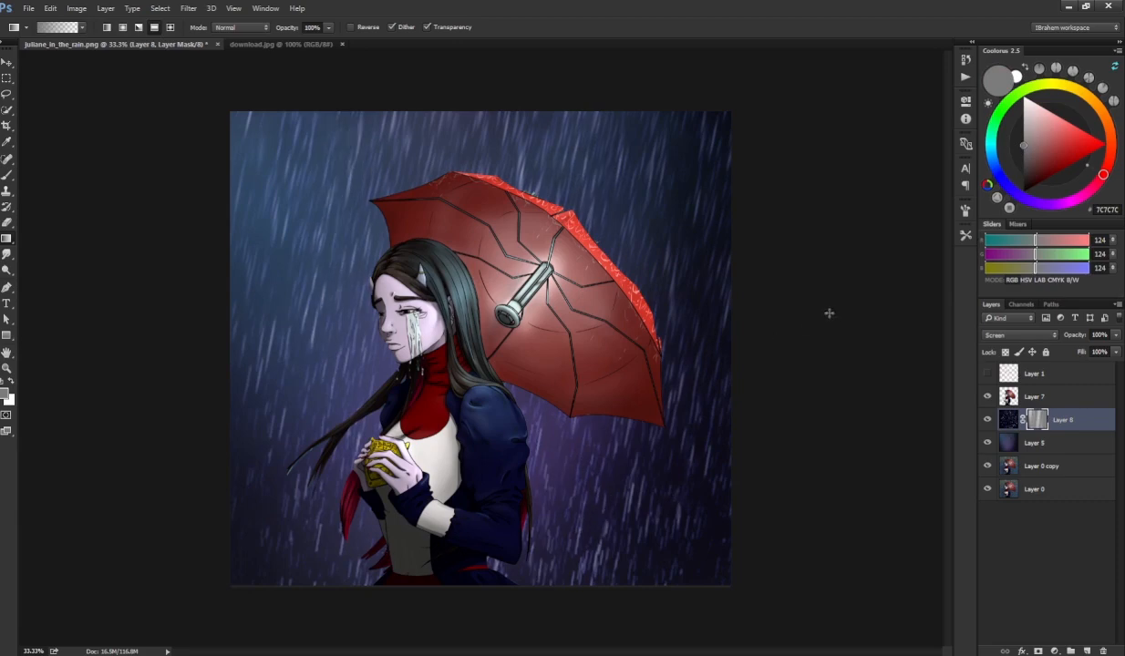
# - Compare the picture with and without the masked rain layer and the separated figure layer
pyautogui.click(988, 422)
pyautogui.click(988, 421)
pyautogui.click(987, 398)
pyautogui.click(987, 399)
pyautogui.click(987, 399)
pyautogui.click(988, 399)
# - Select the figure layer and review the handwritten critique notes over the painting, leaving them hidden
pyautogui.click(1010, 398)
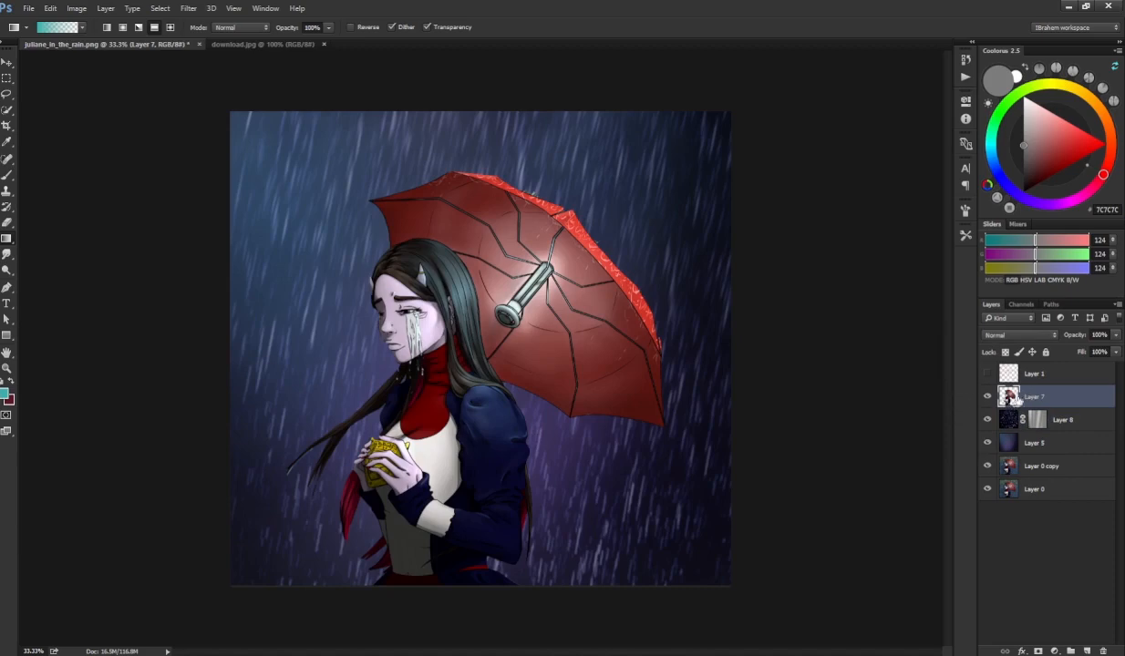
pyautogui.click(987, 374)
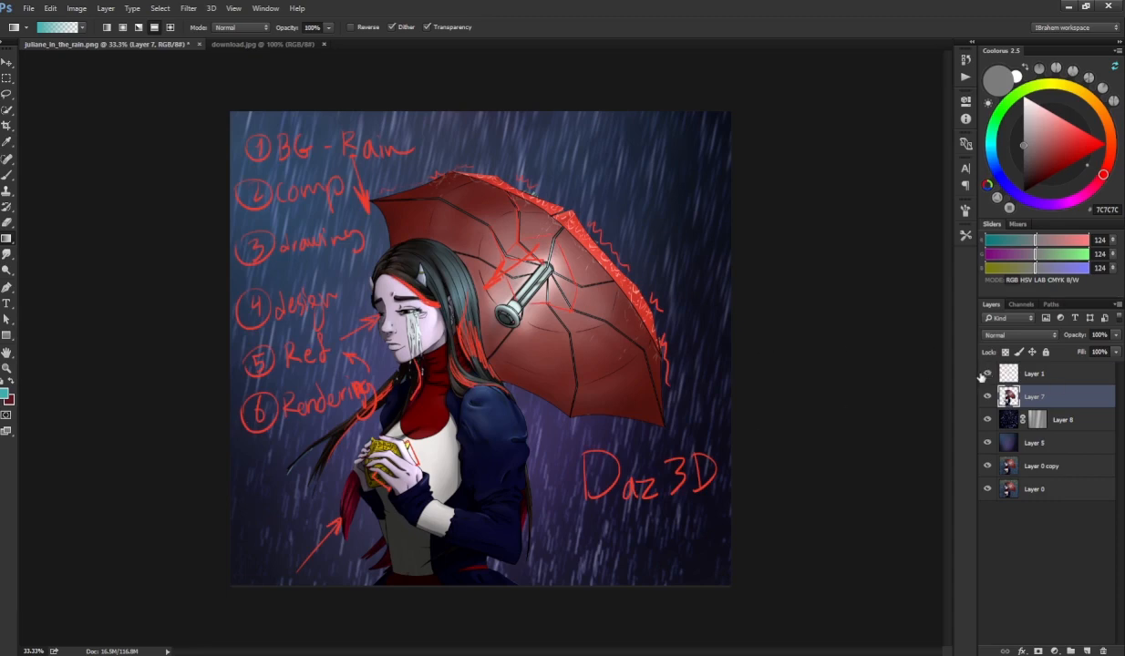
pyautogui.click(987, 374)
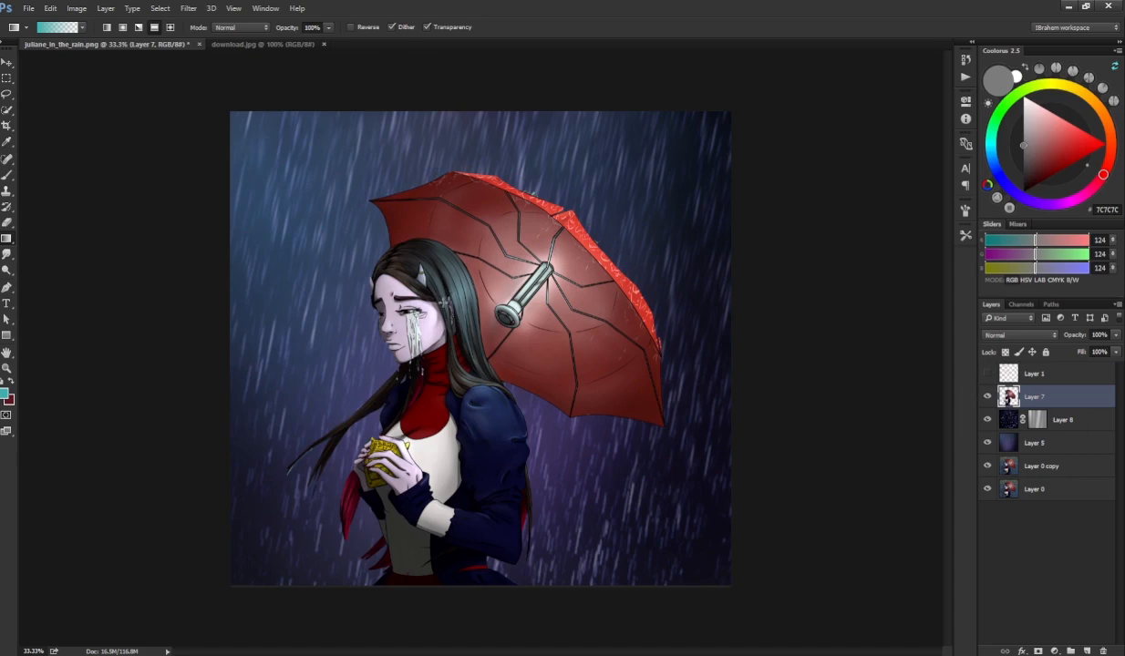
# - Examine the figure at 66.67% zoom, from the face and umbrella down to the hands and clothing and back
pyautogui.hotkey('ctrl', '+')
pyautogui.hotkey('ctrl', '+')
pyautogui.hotkey('ctrl', '-')
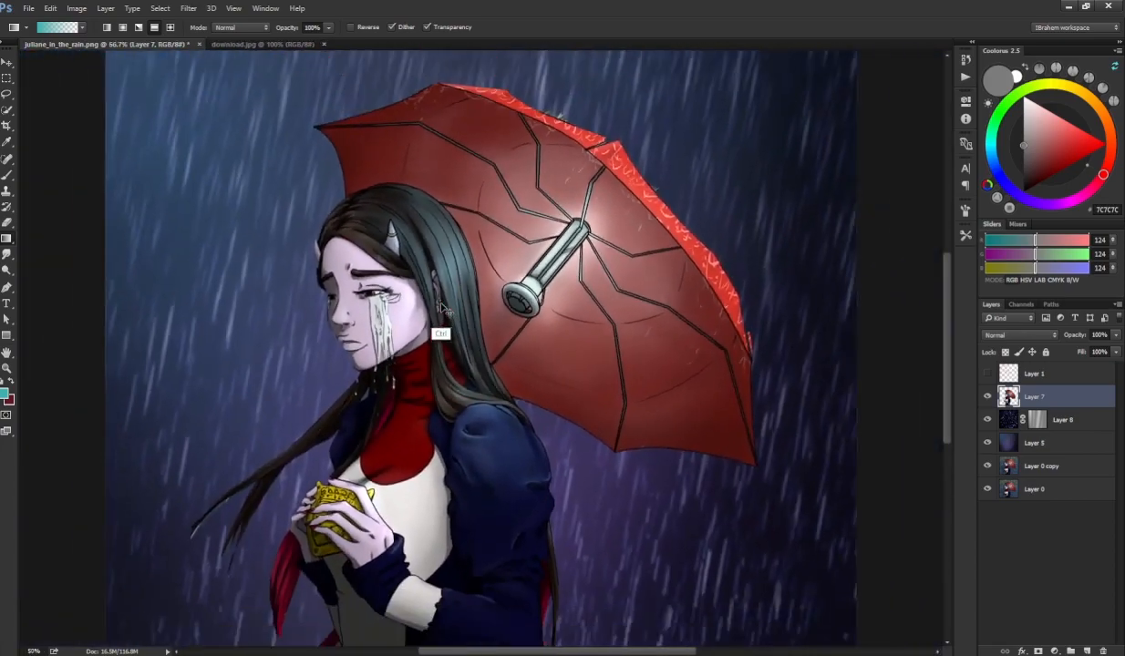
pyautogui.hotkey('ctrl', '+')
pyautogui.moveTo(383, 325); pyautogui.dragTo(462, 317)
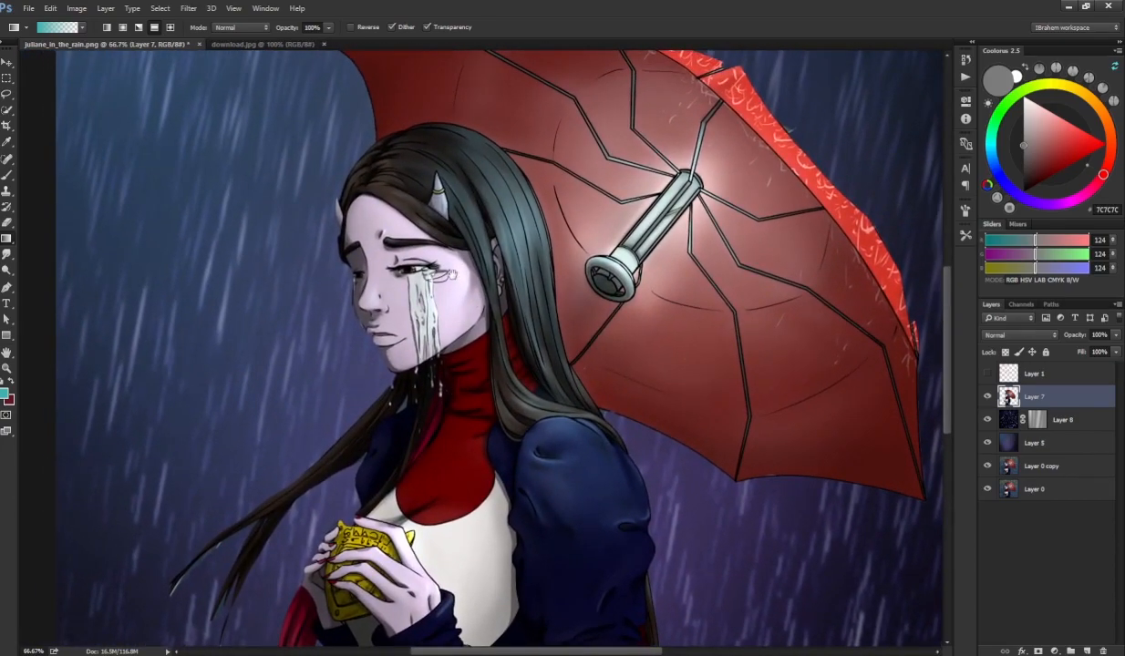
pyautogui.moveTo(448, 274); pyautogui.dragTo(463, 317)
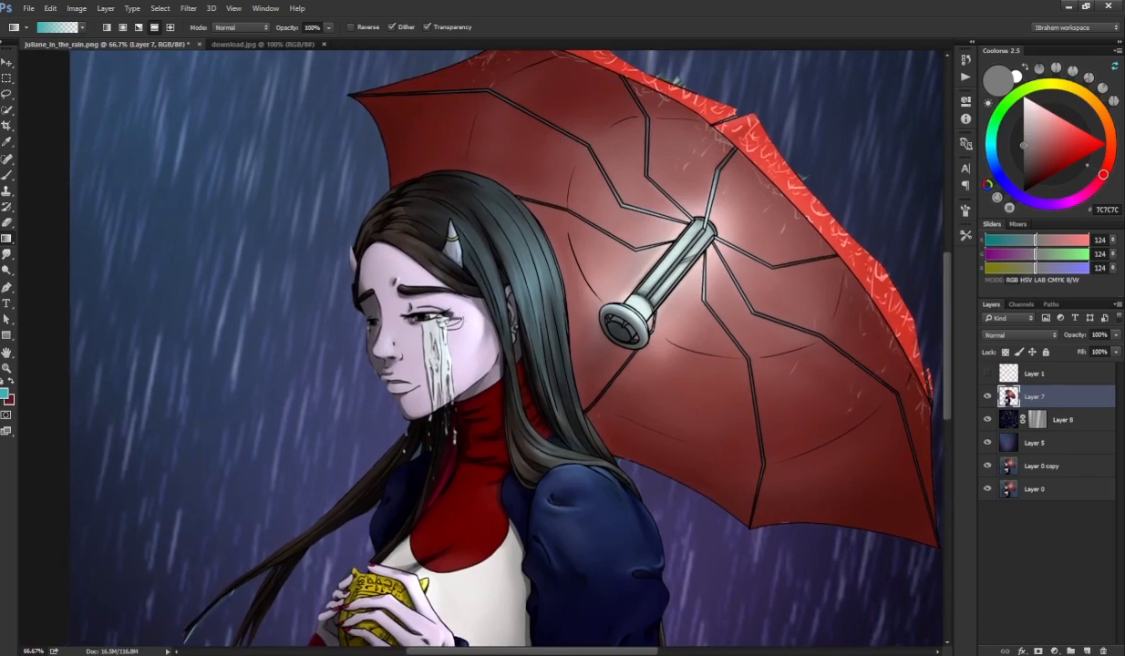
pyautogui.moveTo(412, 480); pyautogui.dragTo(422, 242)
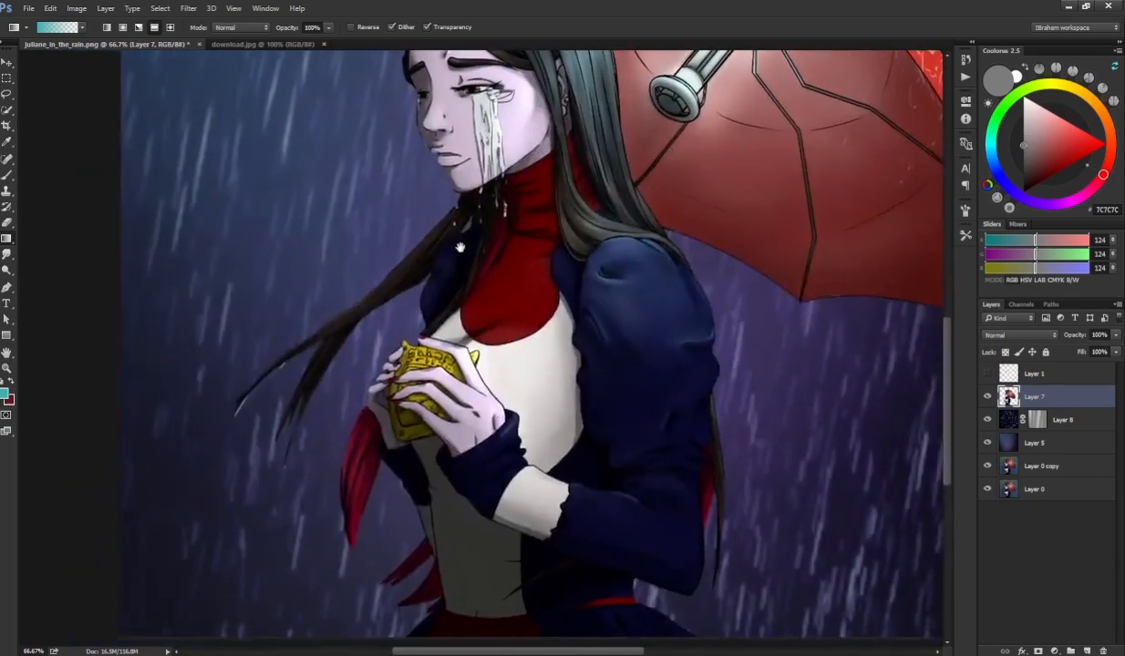
pyautogui.moveTo(422, 386); pyautogui.dragTo(337, 410)
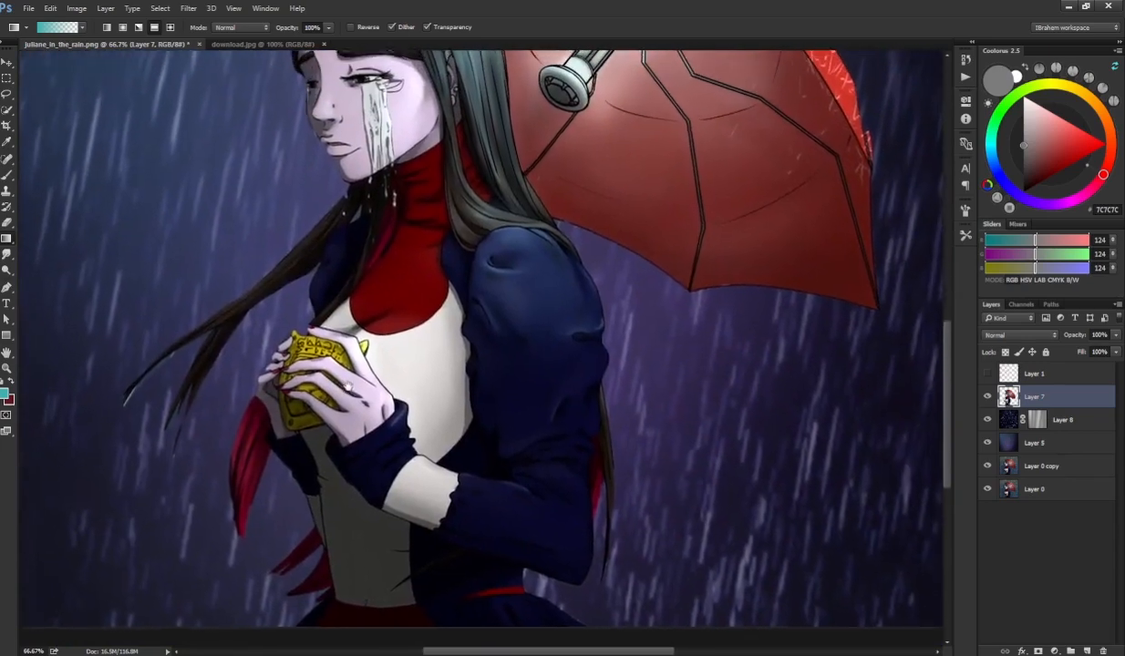
pyautogui.moveTo(366, 306); pyautogui.dragTo(435, 535)
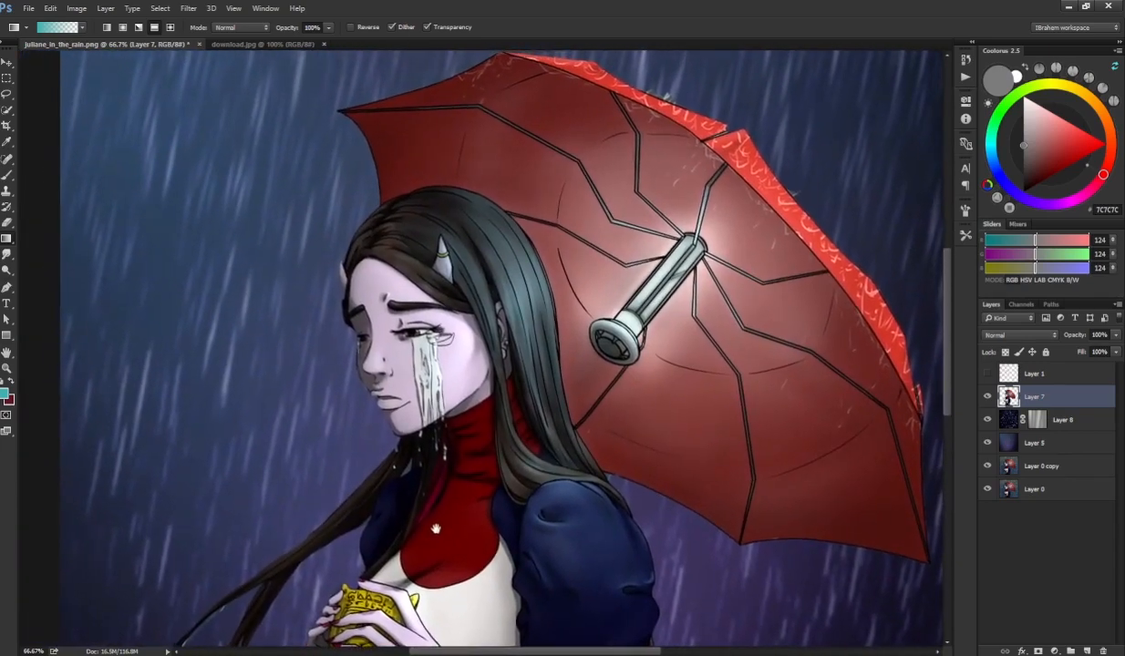
# - Sample colours from the face with the Eyedropper to examine the light and shadow tones of the skin
pyautogui.press('i')
pyautogui.click(383, 301)
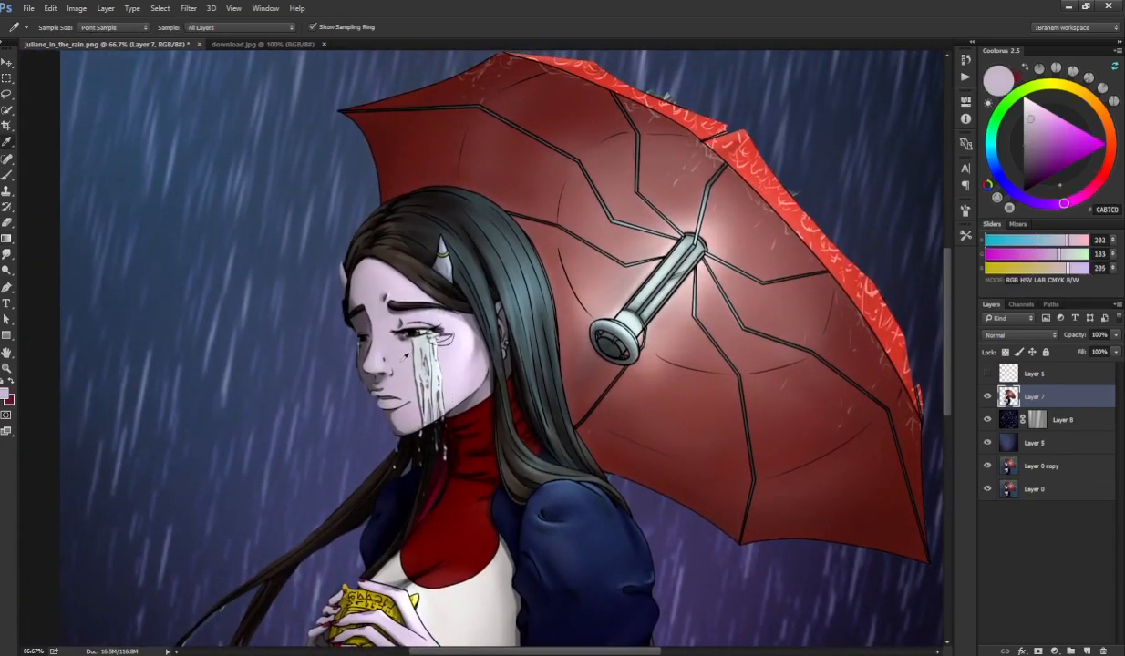
pyautogui.click(346, 309)
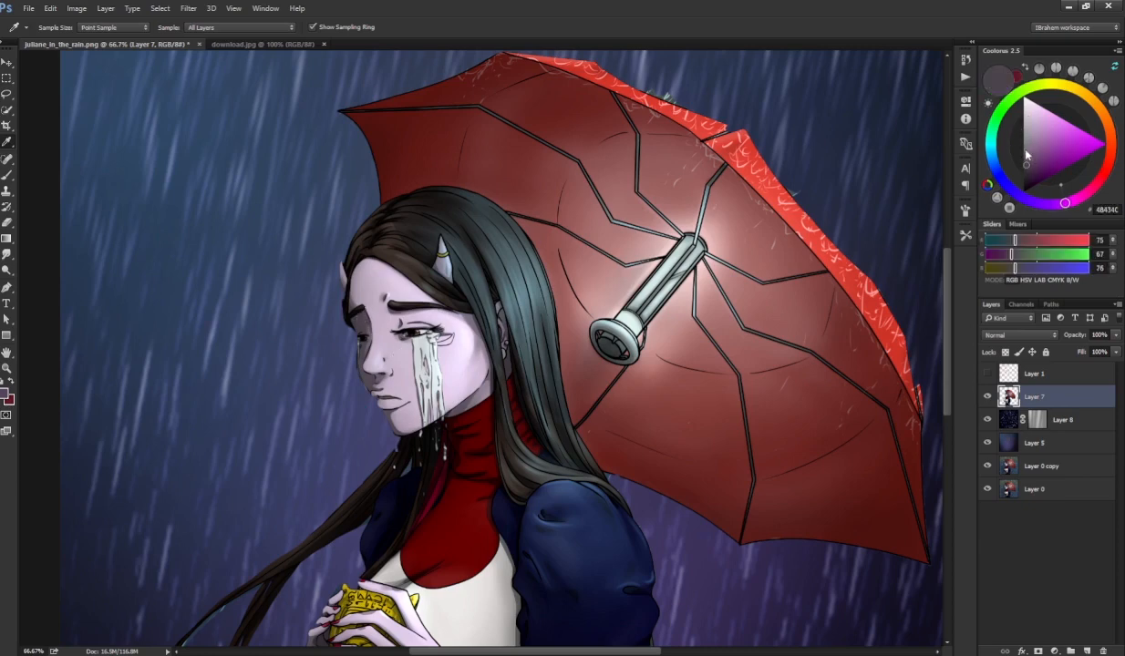
pyautogui.click(447, 328)
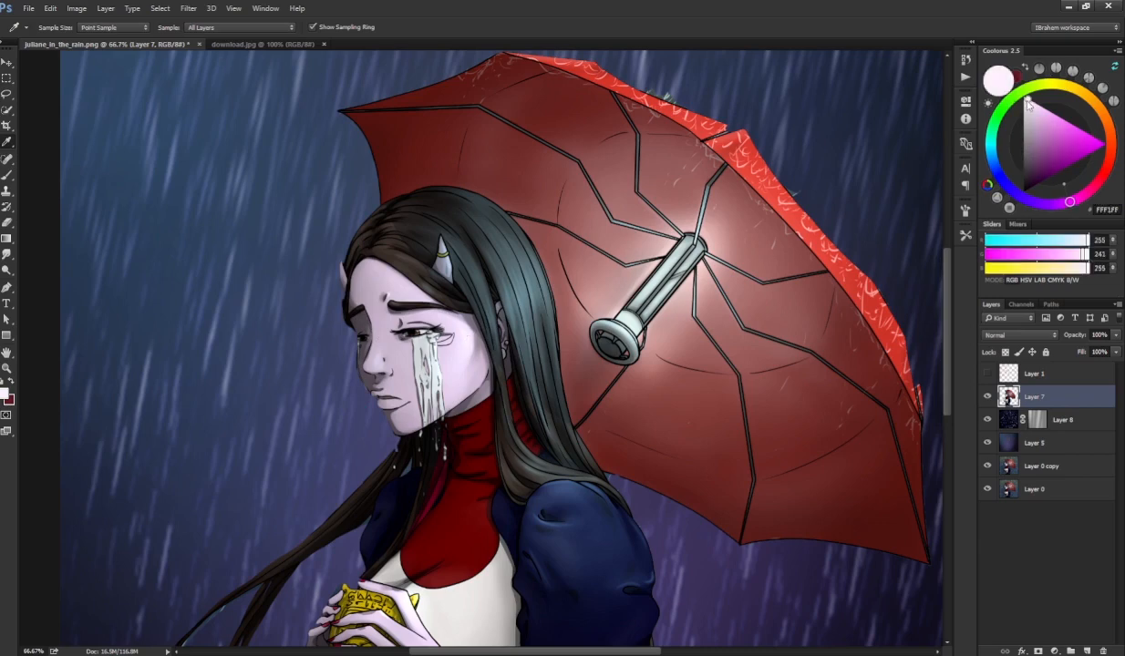
# - Run the sampled skin colour through its dark-to-light value range, ending on F6E6F6, and examine the umbrella
pyautogui.moveTo(1028, 107)
pyautogui.mouseDown()
pyautogui.moveTo(1027, 175)
pyautogui.moveTo(1026, 108)
pyautogui.moveTo(1030, 153)
pyautogui.mouseUp()
pyautogui.click(1027, 195)
pyautogui.moveTo(1027, 195); pyautogui.dragTo(1029, 102)
pyautogui.moveTo(664, 480)
pyautogui.mouseDown()
pyautogui.moveTo(658, 285)
pyautogui.moveTo(573, 502)
pyautogui.moveTo(581, 499)
pyautogui.mouseUp()
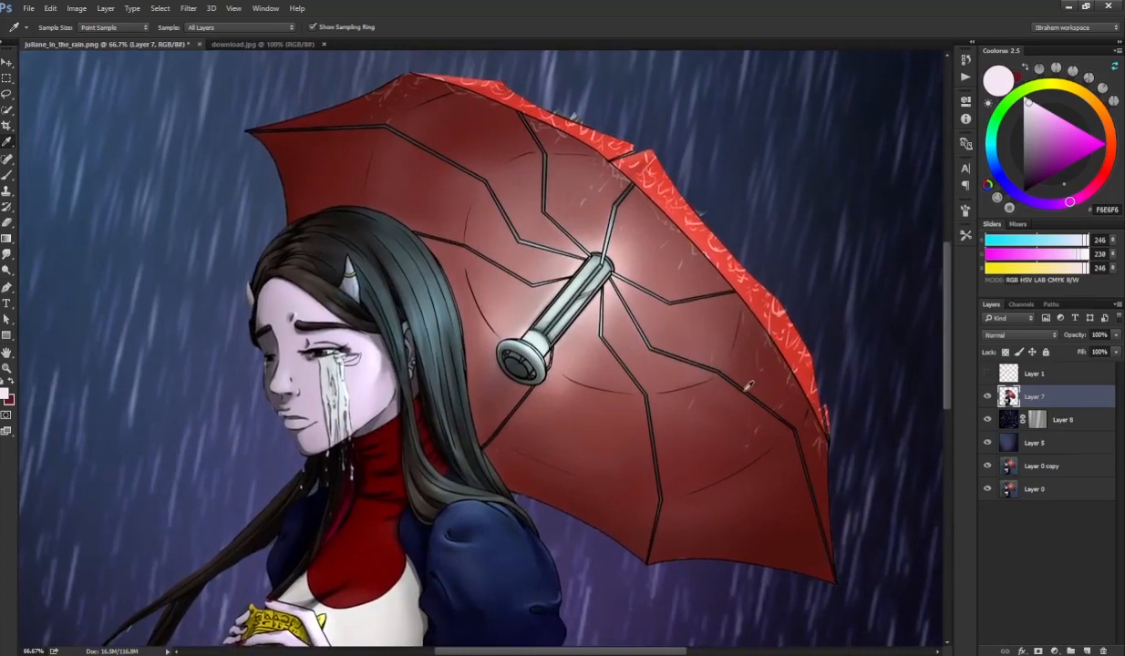
# - Sample the umbrella's bright rim, dark lower edge and glowing centre with the Eyedropper to examine its range of reds
pyautogui.click(791, 338)
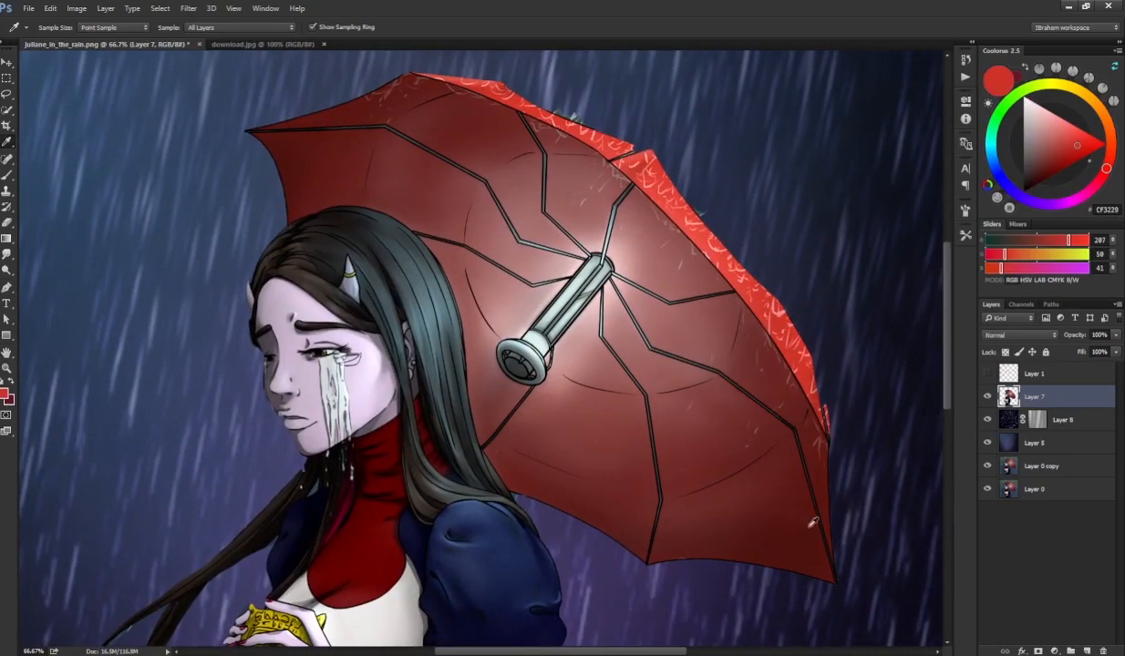
pyautogui.click(786, 545)
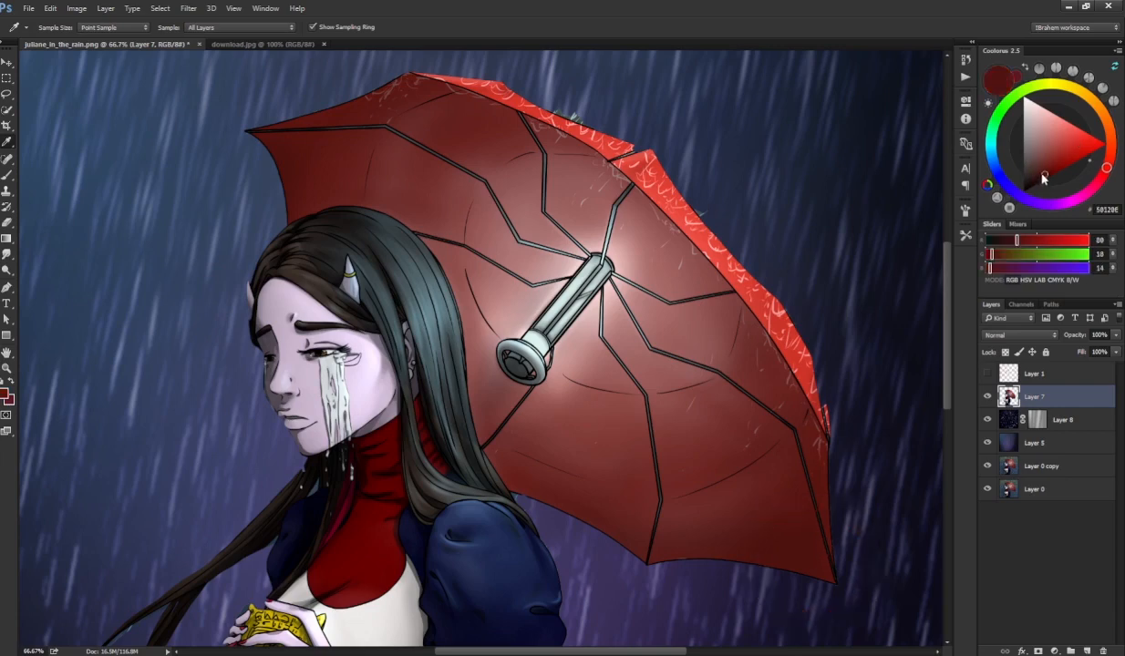
pyautogui.click(625, 253)
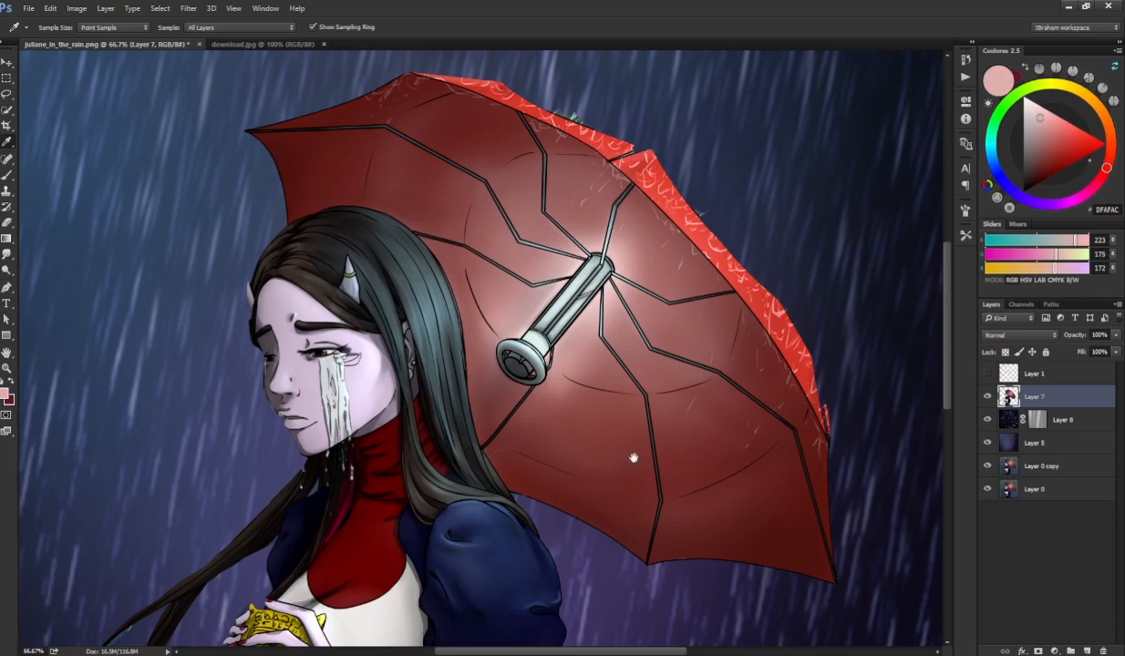
pyautogui.moveTo(529, 556); pyautogui.dragTo(584, 454)
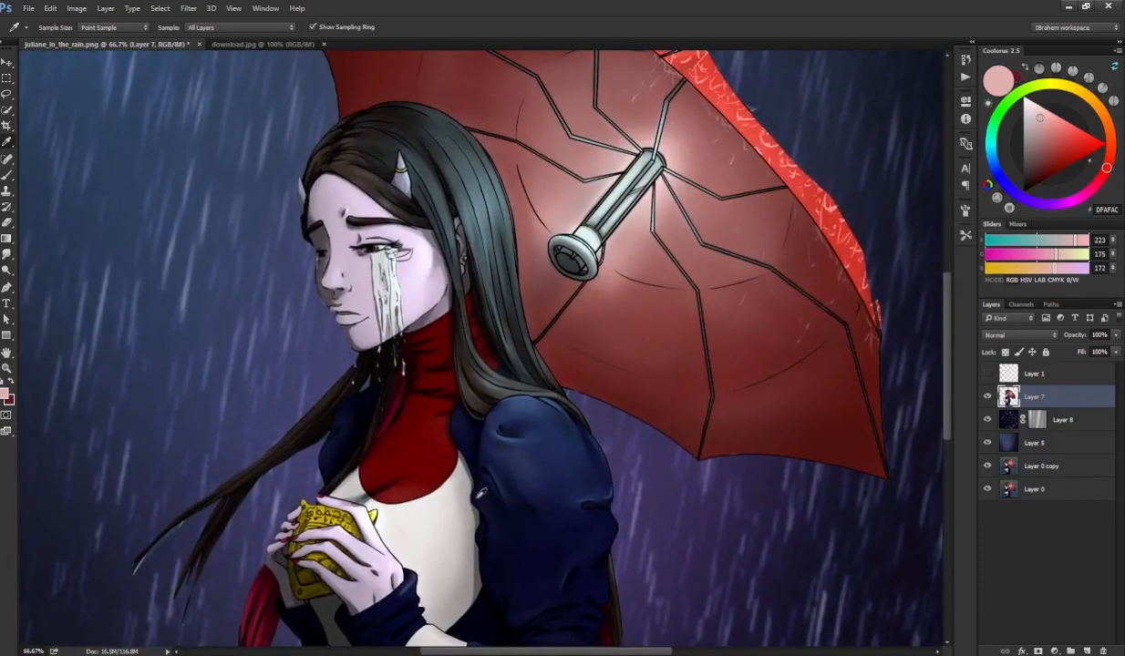
# - Examine the whole painting at 33.33% and 50% zoom, comparing the figure and umbrella against the rainy background
pyautogui.hotkey('ctrl', '-')
pyautogui.hotkey('ctrl', '-')
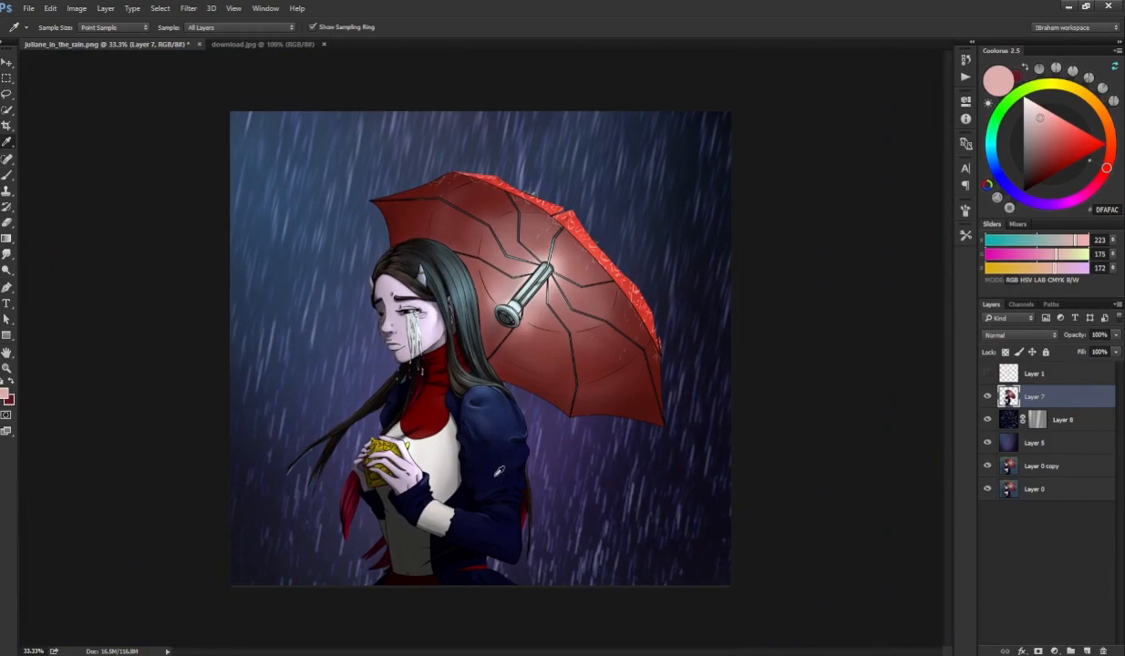
pyautogui.hotkey('ctrl', '+')
pyautogui.hotkey('ctrl', '+')
pyautogui.hotkey('ctrl', '-')
pyautogui.hotkey('ctrl', '-')
pyautogui.hotkey('ctrl', '+')
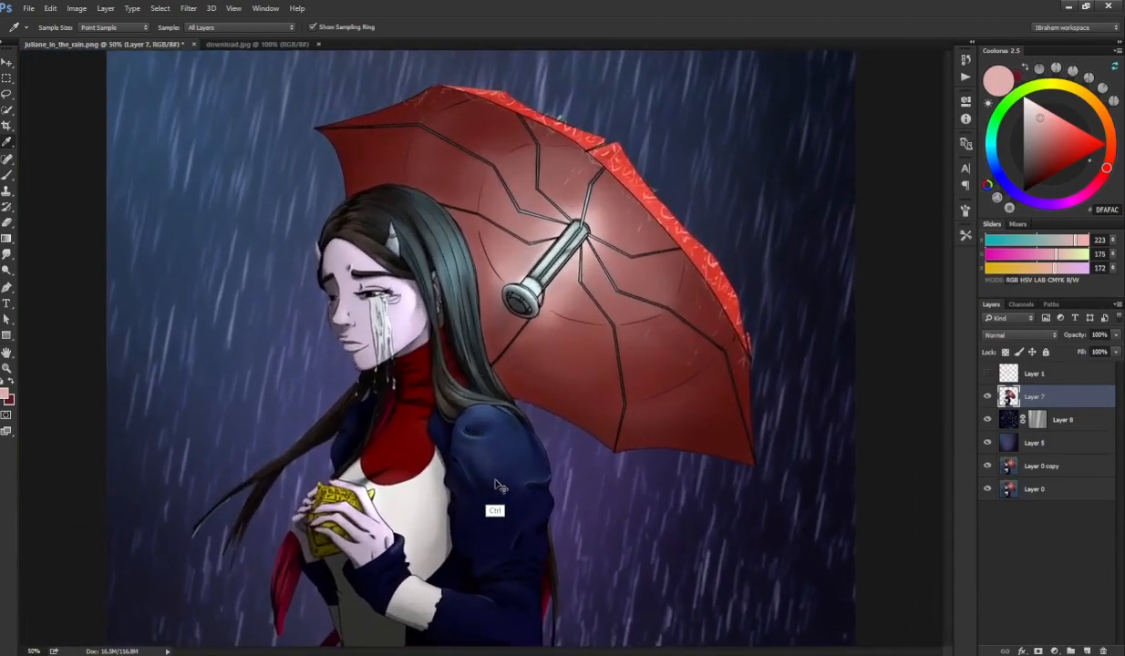
pyautogui.hotkey('ctrl', '-')
pyautogui.hotkey('ctrl', '+')
pyautogui.hotkey('ctrl', '-')
pyautogui.hotkey('ctrl', '+')
pyautogui.moveTo(504, 506); pyautogui.dragTo(522, 443)
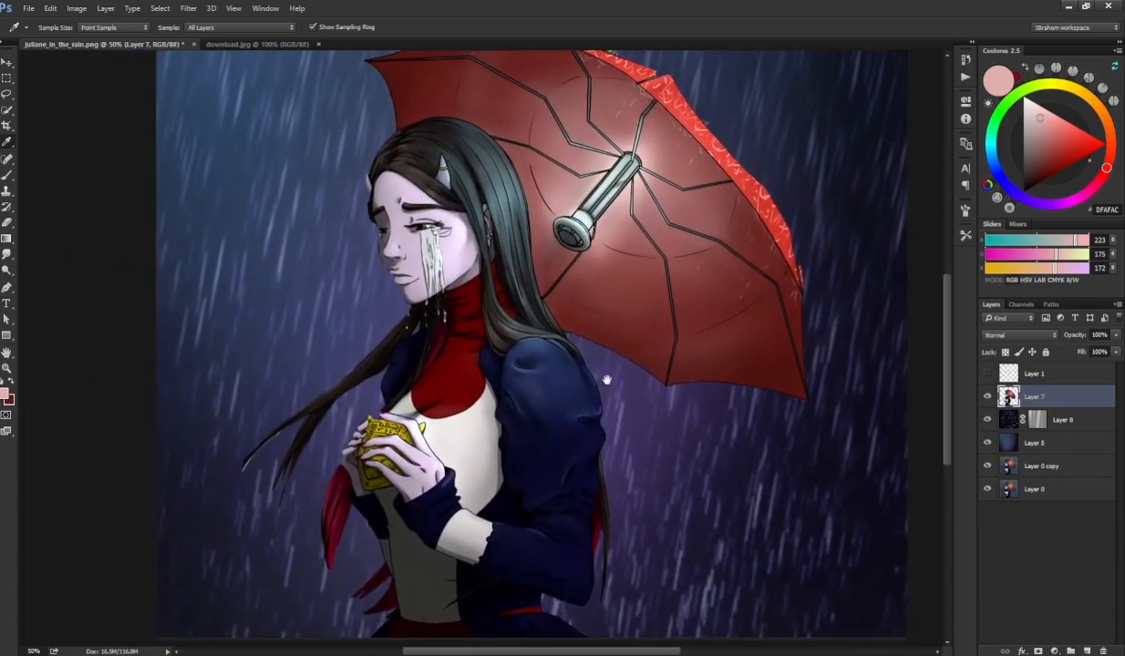
pyautogui.moveTo(606, 379); pyautogui.dragTo(598, 422)
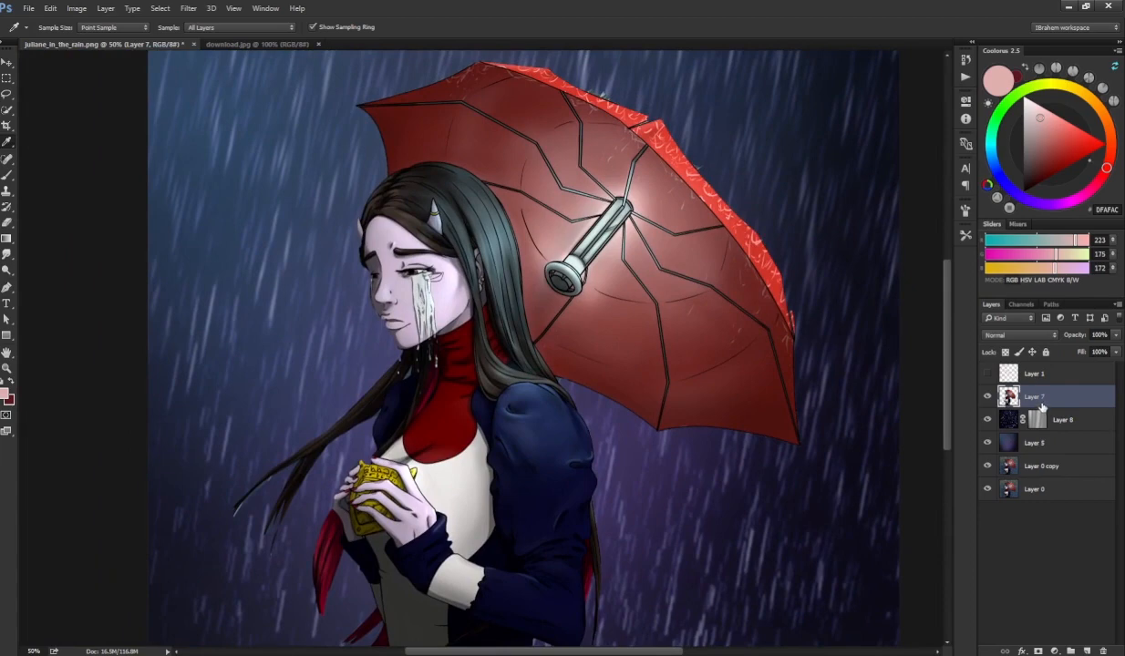
# - Shift the figure layer's midtones with Color Balance to cyan -13, slightly toward magenta, and blue +20
pyautogui.hotkey('ctrl', 'b')
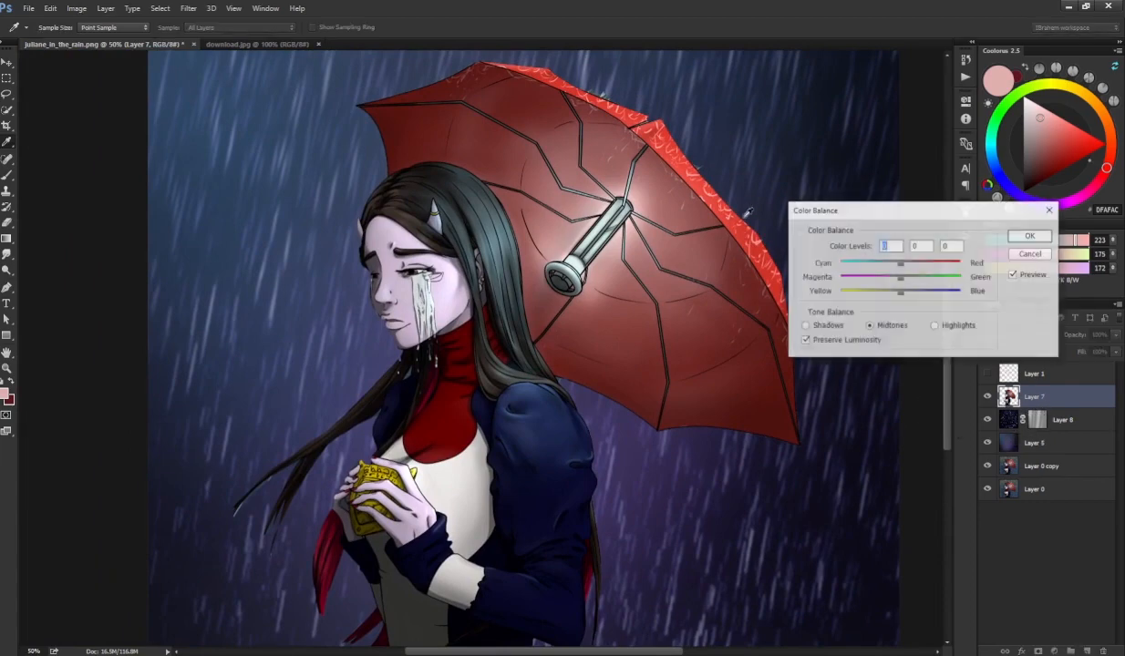
pyautogui.click(913, 292)
pyautogui.moveTo(898, 264); pyautogui.dragTo(909, 281)
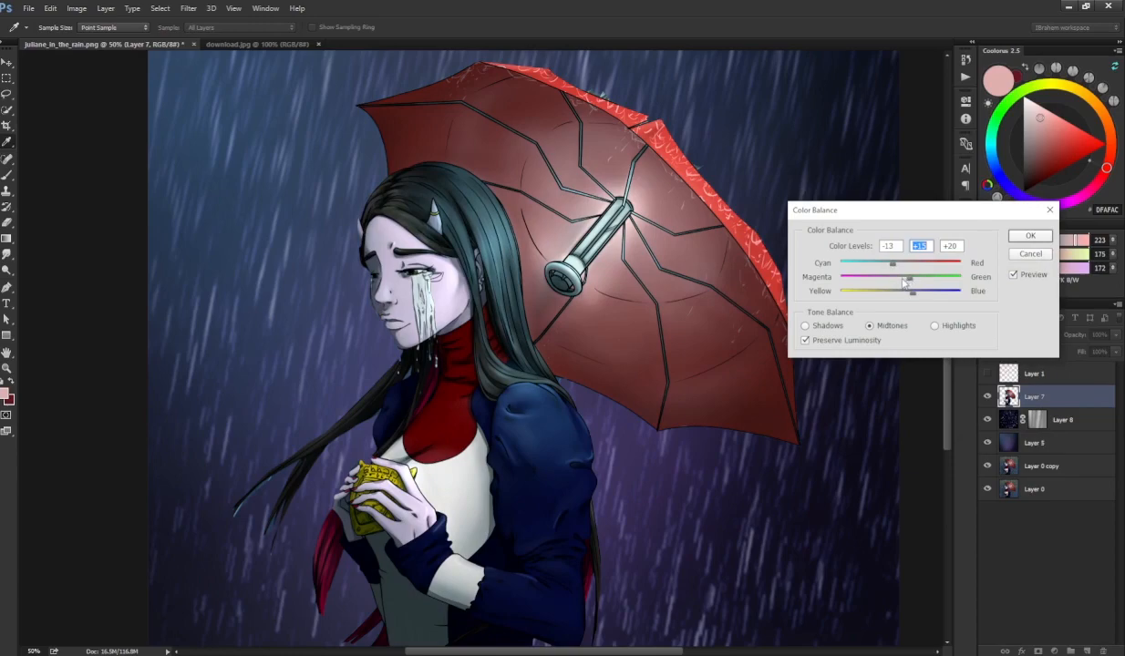
pyautogui.click(901, 279)
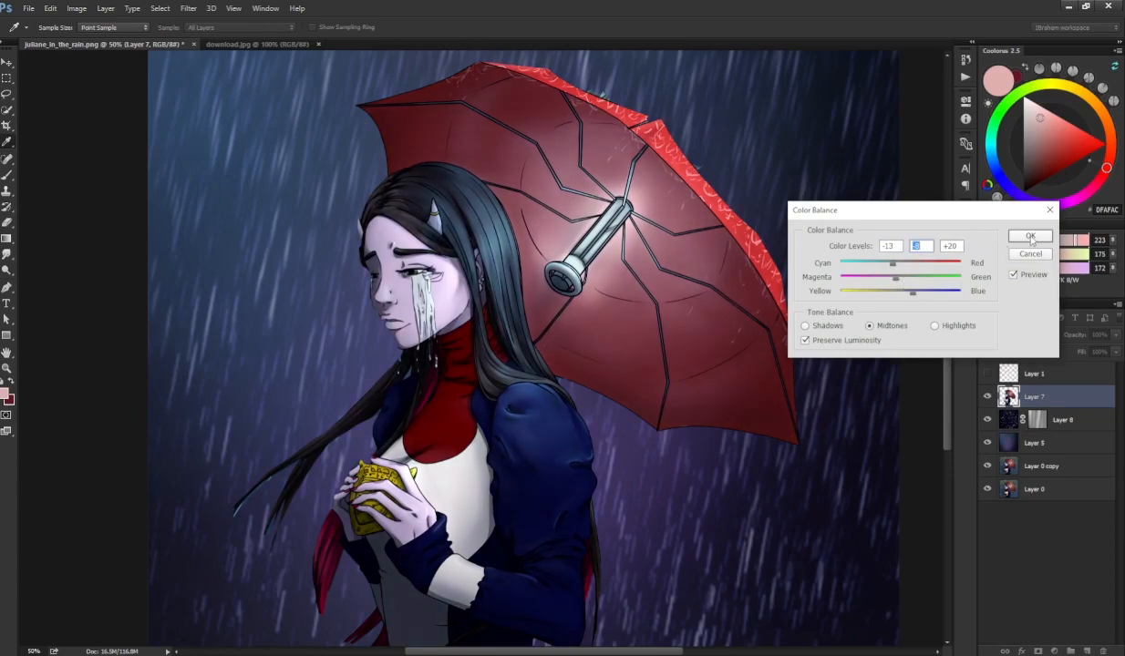
pyautogui.click(1030, 238)
pyautogui.hotkey('ctrl', '-')
pyautogui.hotkey('ctrl', '+')
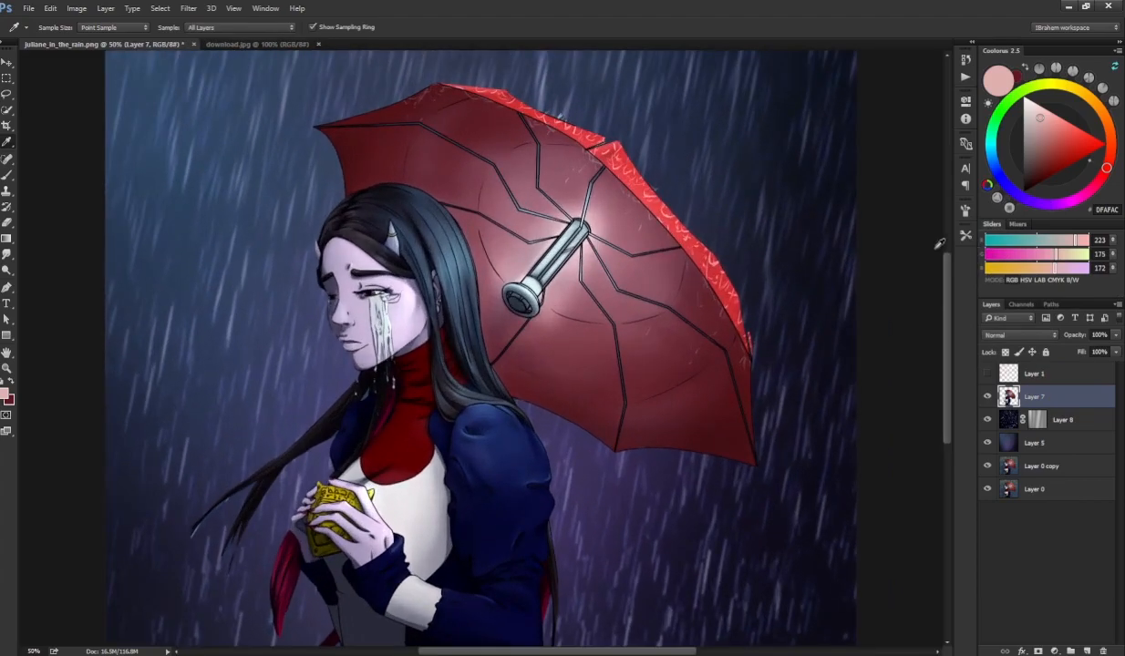
pyautogui.moveTo(640, 437)
pyautogui.mouseDown()
pyautogui.moveTo(665, 392)
pyautogui.moveTo(650, 431)
pyautogui.mouseUp()
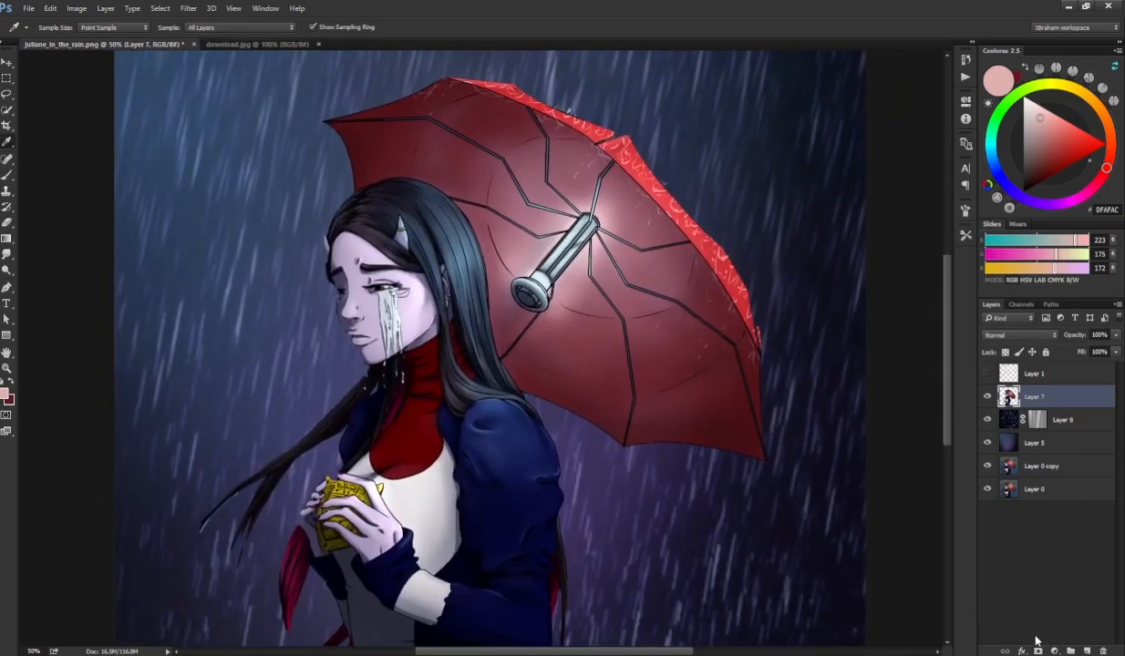
# - Adjust only the Reds range of the figure layer with Hue/Saturation and check the layer's visibility
pyautogui.hotkey('ctrl', 'u')
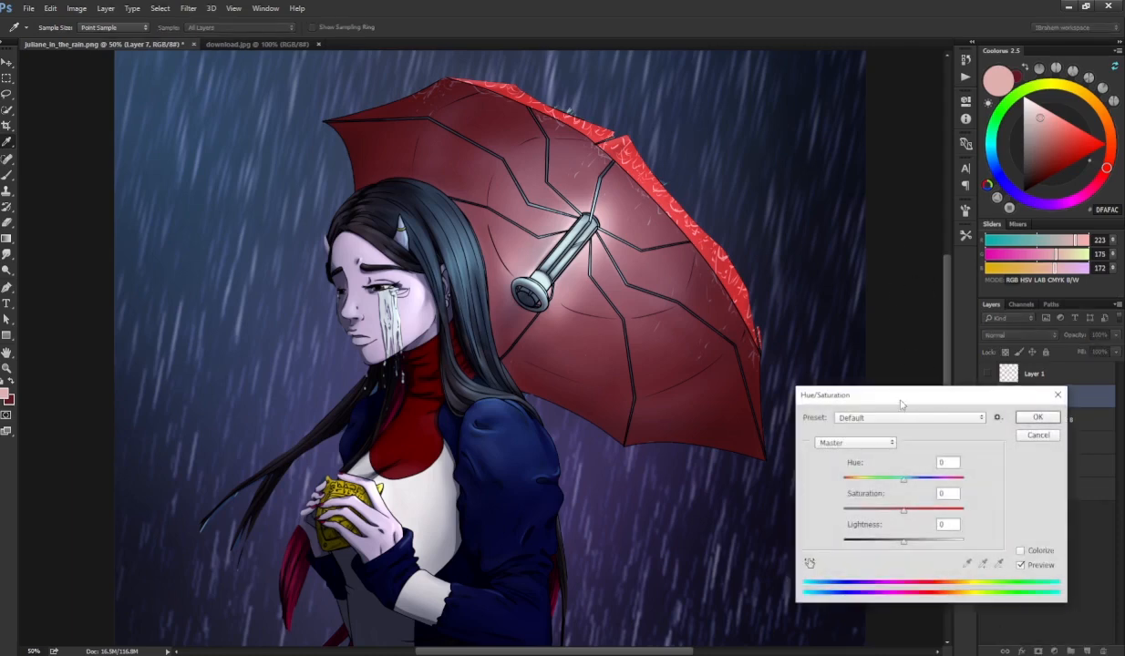
pyautogui.moveTo(901, 404); pyautogui.dragTo(817, 166)
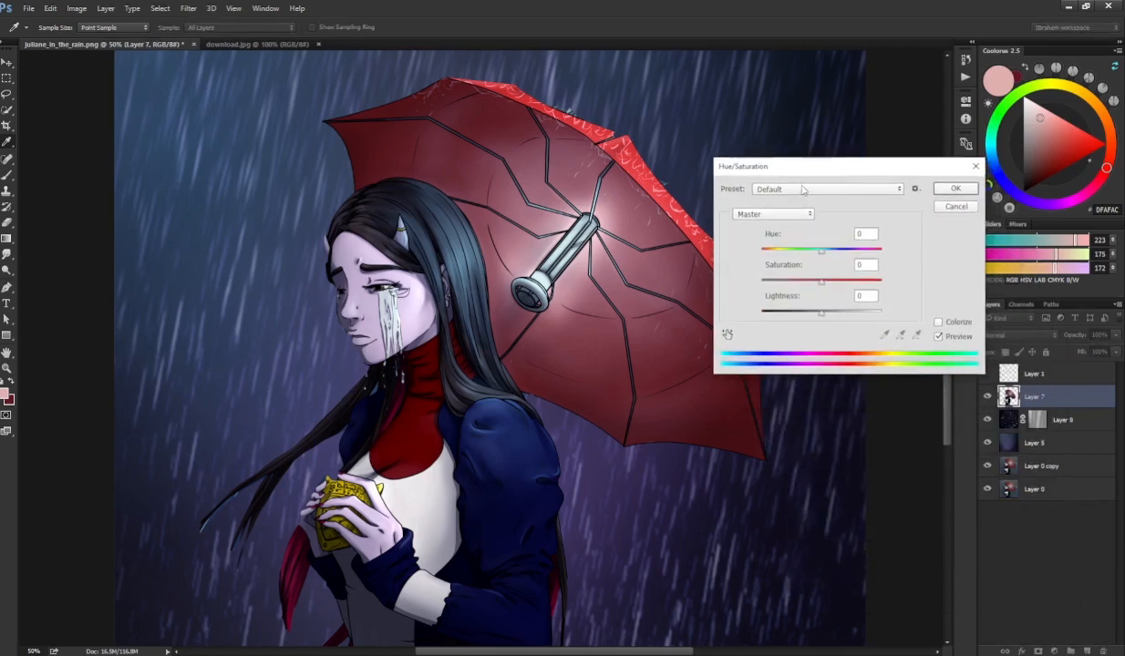
pyautogui.click(774, 214)
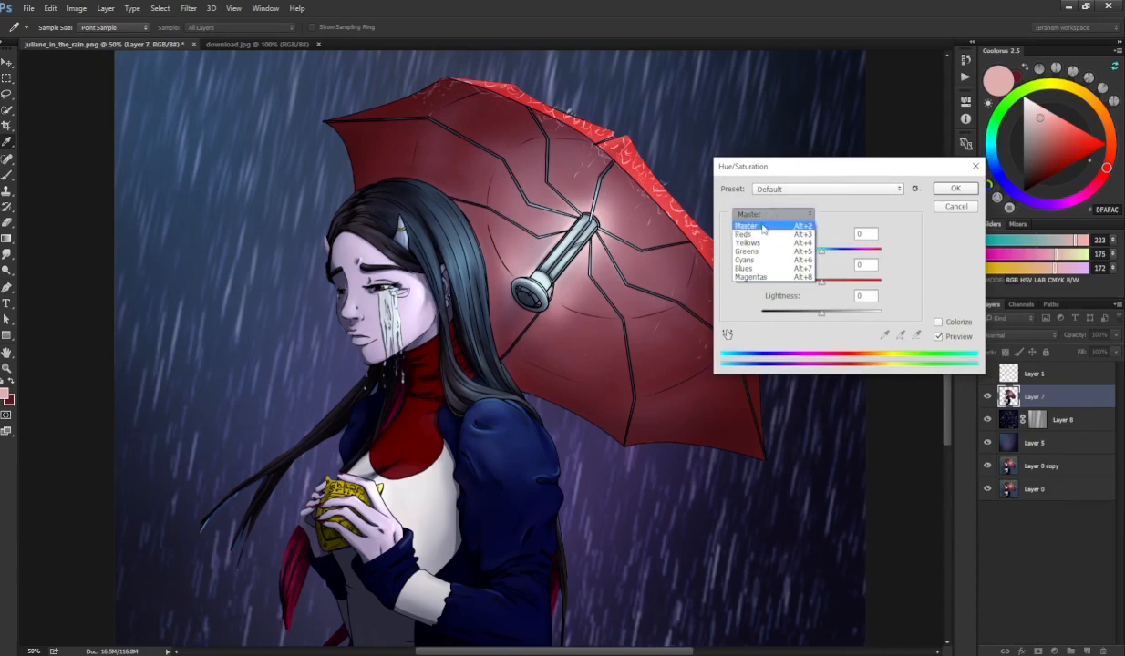
pyautogui.click(783, 229)
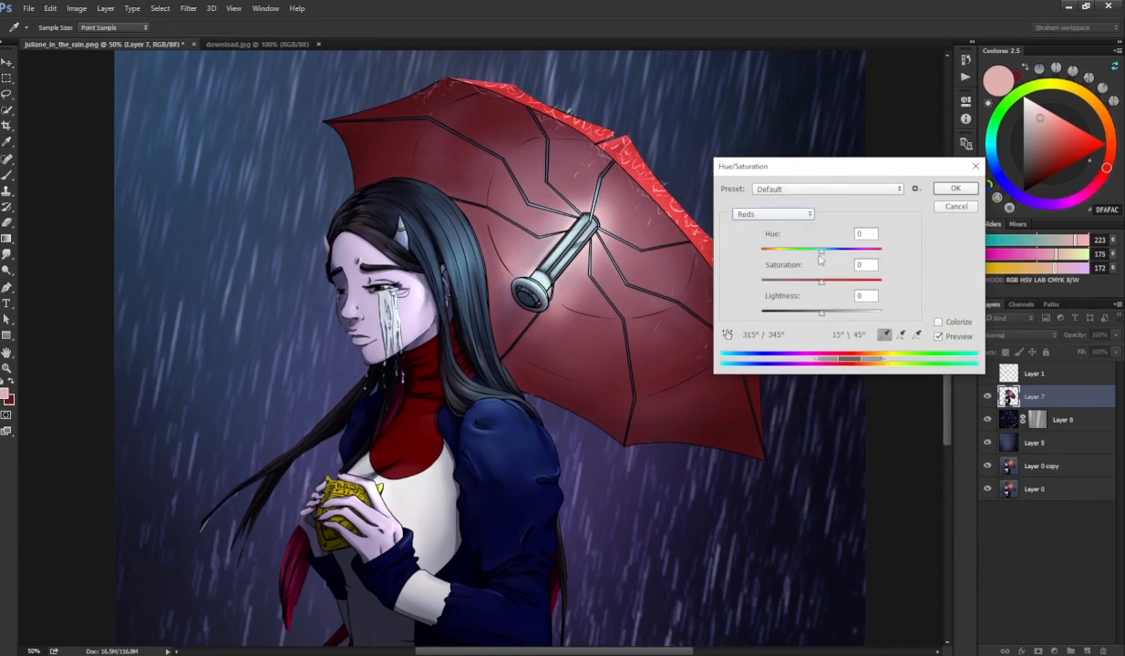
pyautogui.moveTo(821, 259); pyautogui.dragTo(820, 314)
pyautogui.moveTo(825, 256); pyautogui.dragTo(823, 255)
pyautogui.click(952, 189)
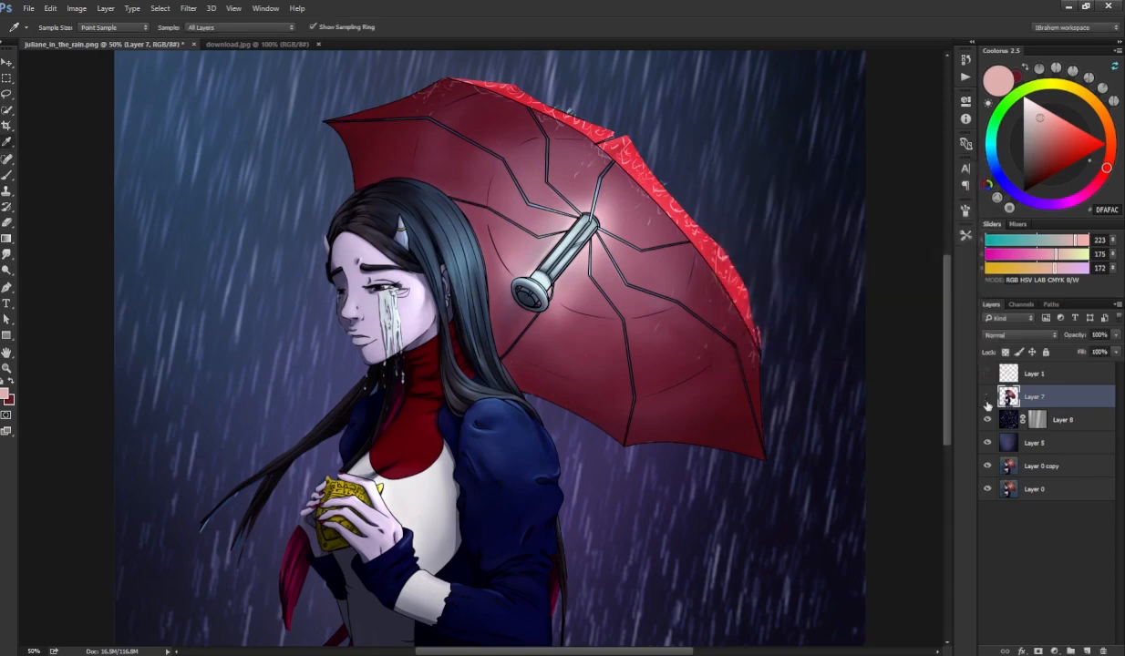
pyautogui.click(987, 396)
# - Add a Selective Color adjustment clipped to the figure layer, setting Reds to cyan -13, magenta +17, yellow -1 and black +9
pyautogui.click(1054, 651)
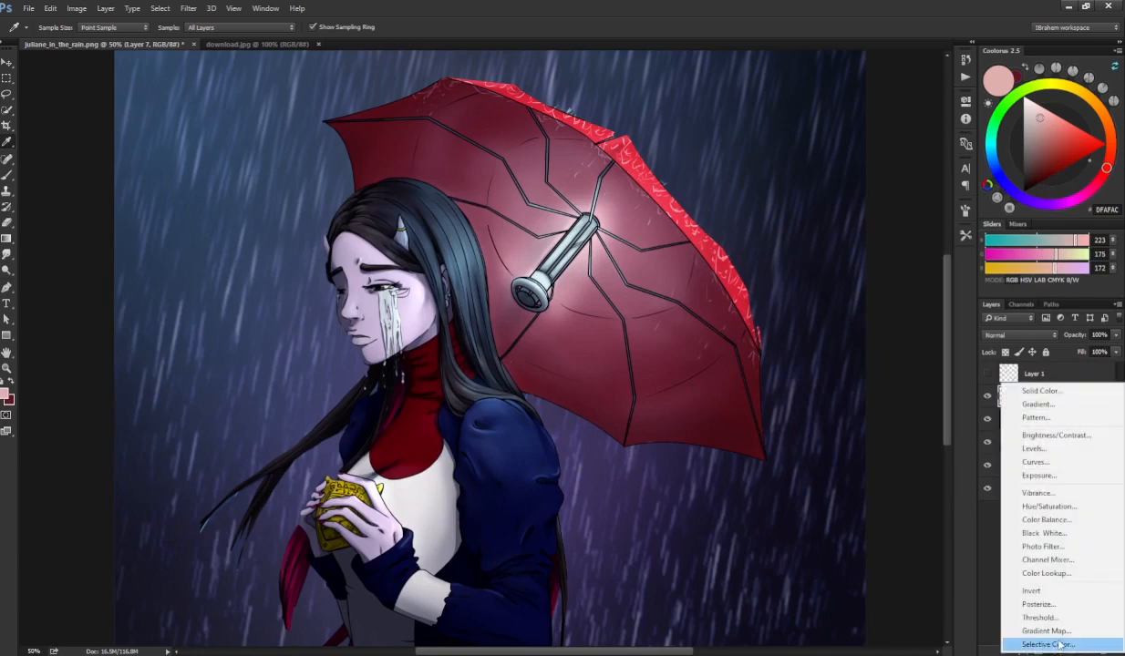
pyautogui.click(1023, 626)
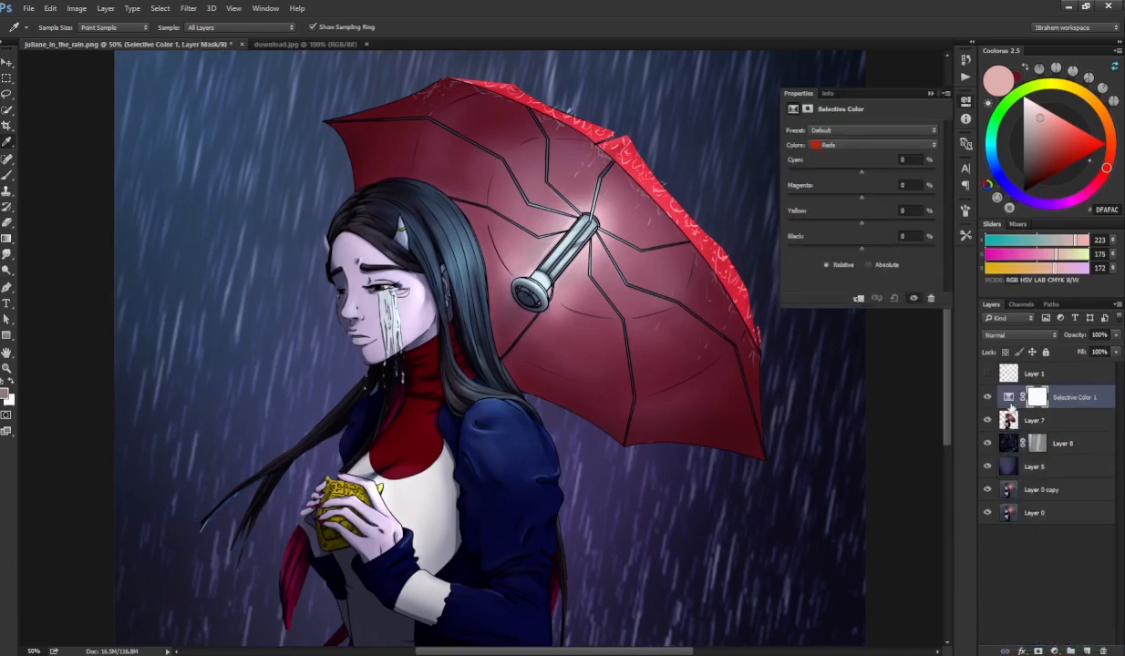
pyautogui.keyDown('alt'); pyautogui.click(1011, 409); pyautogui.keyUp('alt')
pyautogui.moveTo(861, 171); pyautogui.dragTo(869, 253)
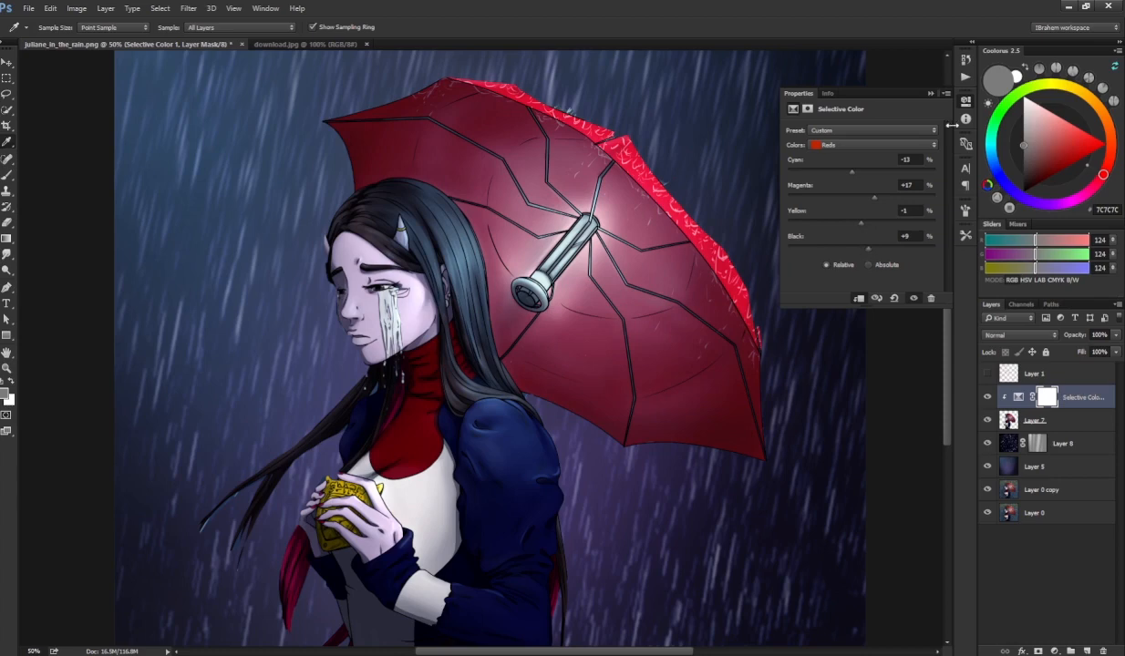
pyautogui.click(932, 94)
pyautogui.hotkey('ctrl', '-')
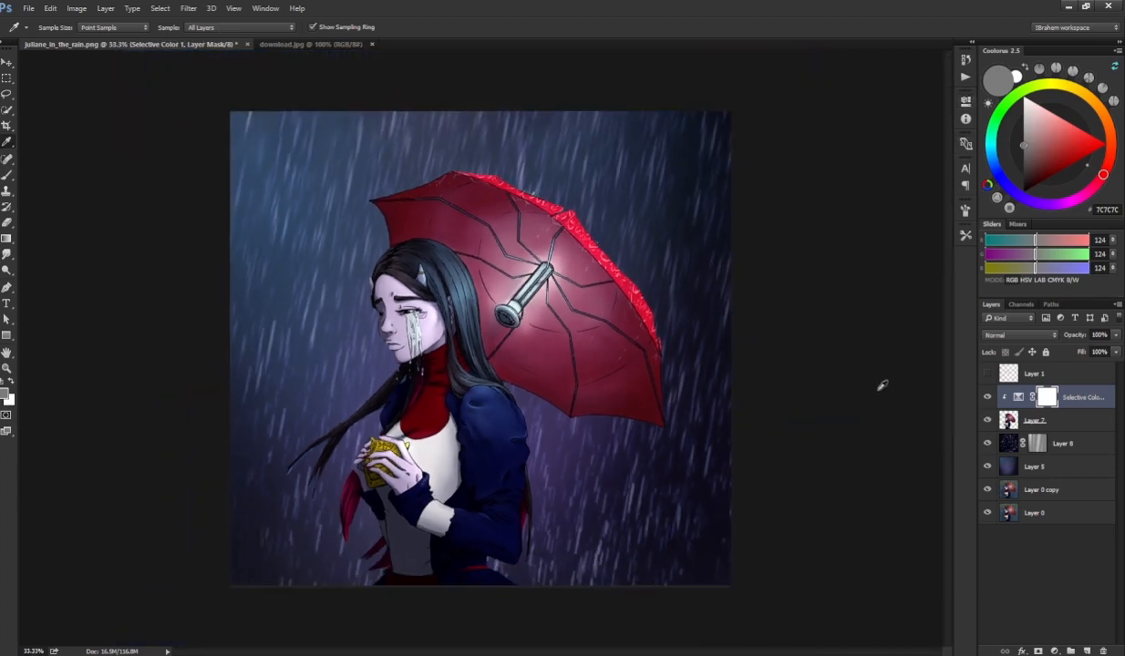
pyautogui.hotkey('ctrl', '+')
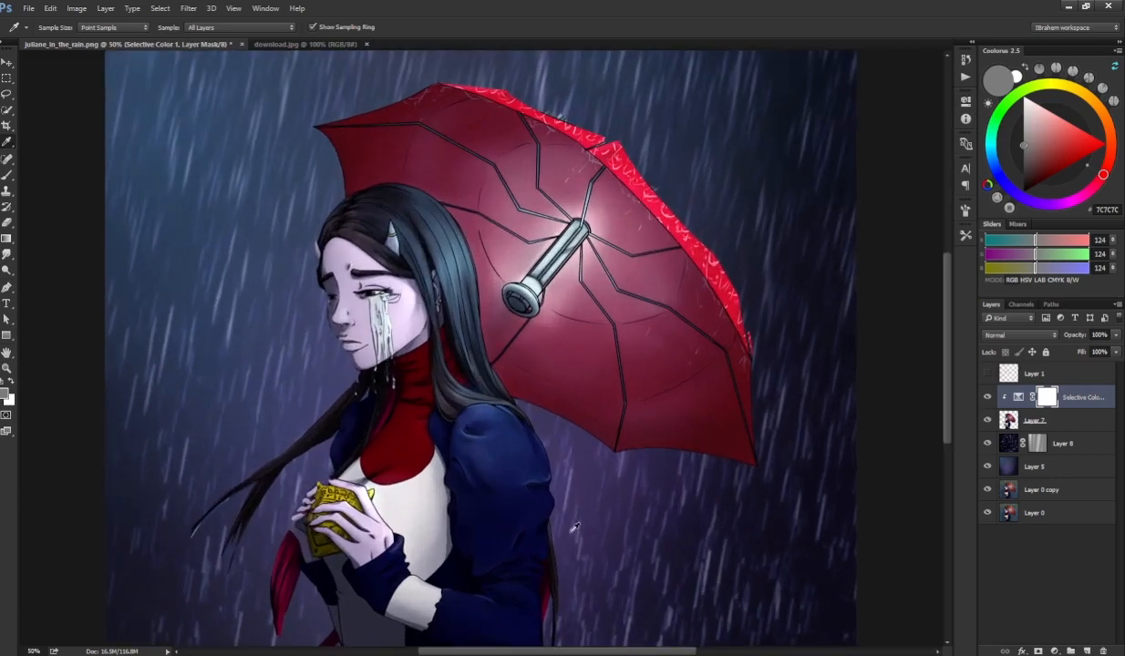
pyautogui.moveTo(557, 494); pyautogui.dragTo(665, 411)
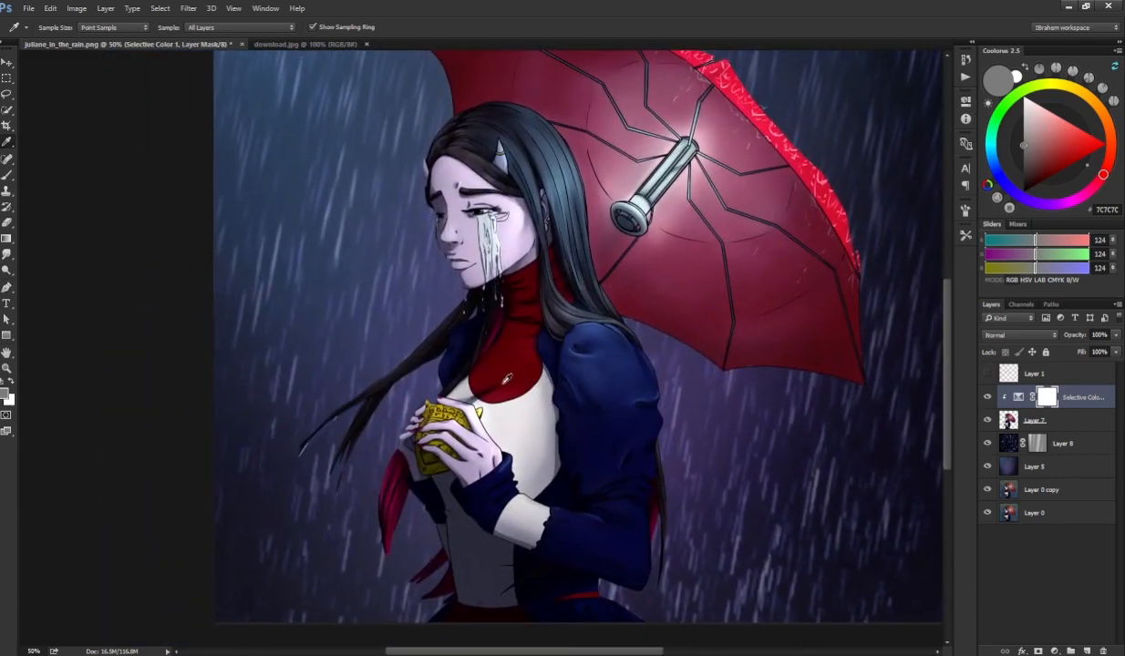
pyautogui.moveTo(508, 377); pyautogui.dragTo(465, 454)
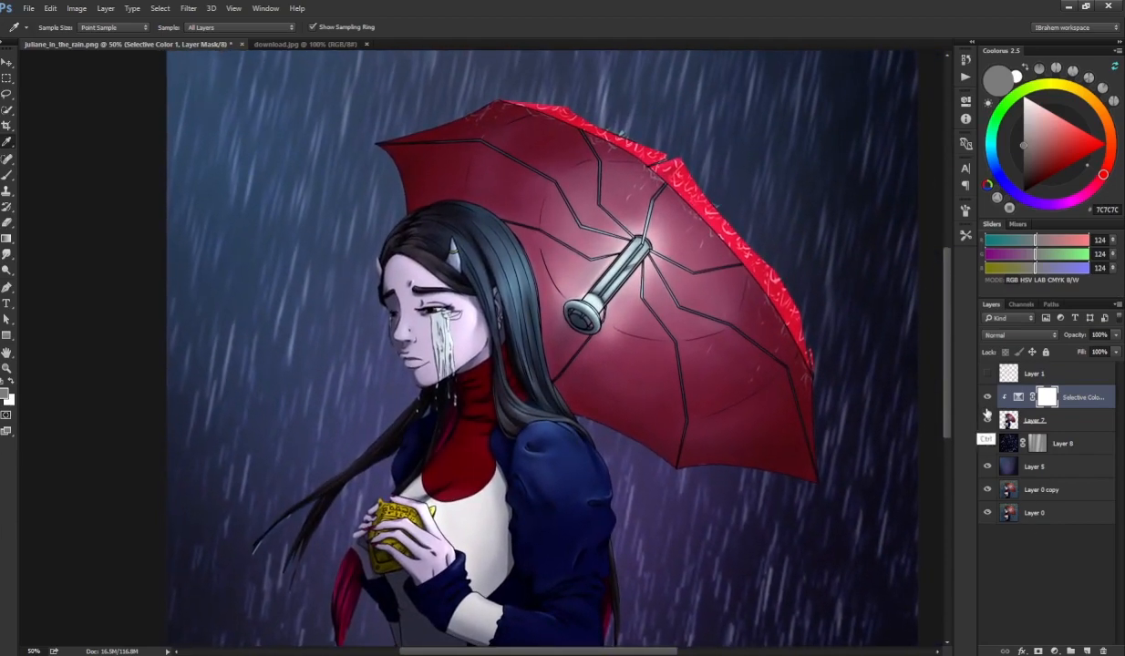
# - Select the whole umbrella, including its rim and handle, with the Quick Selection tool
pyautogui.press('w')
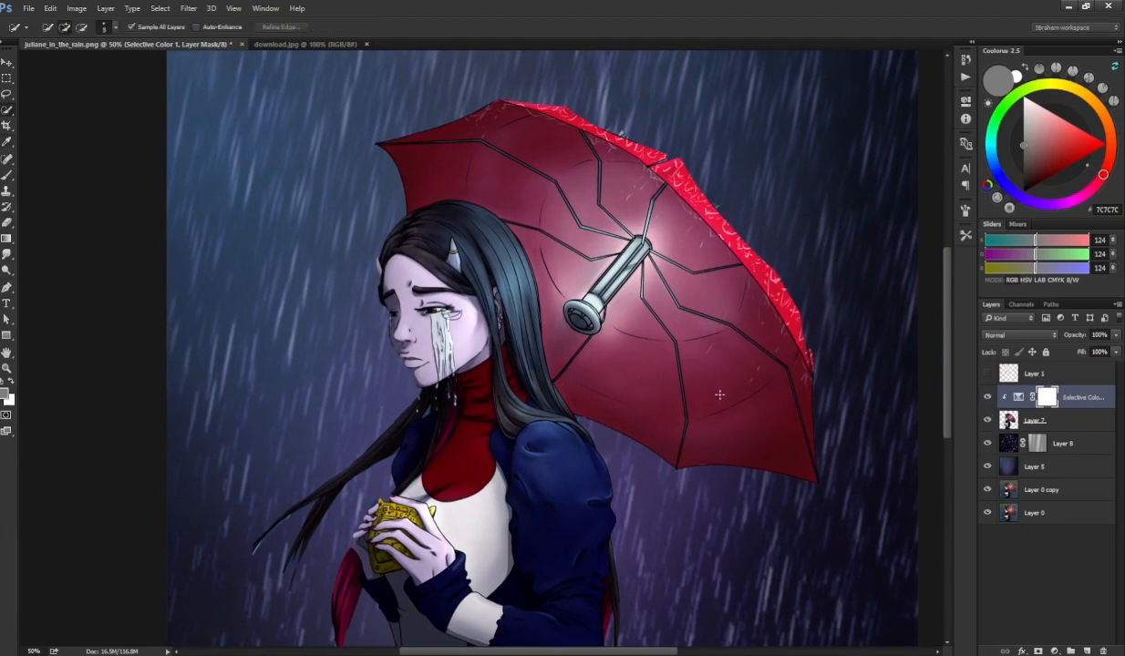
pyautogui.moveTo(680, 374)
pyautogui.mouseDown()
pyautogui.moveTo(638, 215)
pyautogui.moveTo(504, 163)
pyautogui.mouseUp()
pyautogui.moveTo(589, 357); pyautogui.dragTo(614, 351)
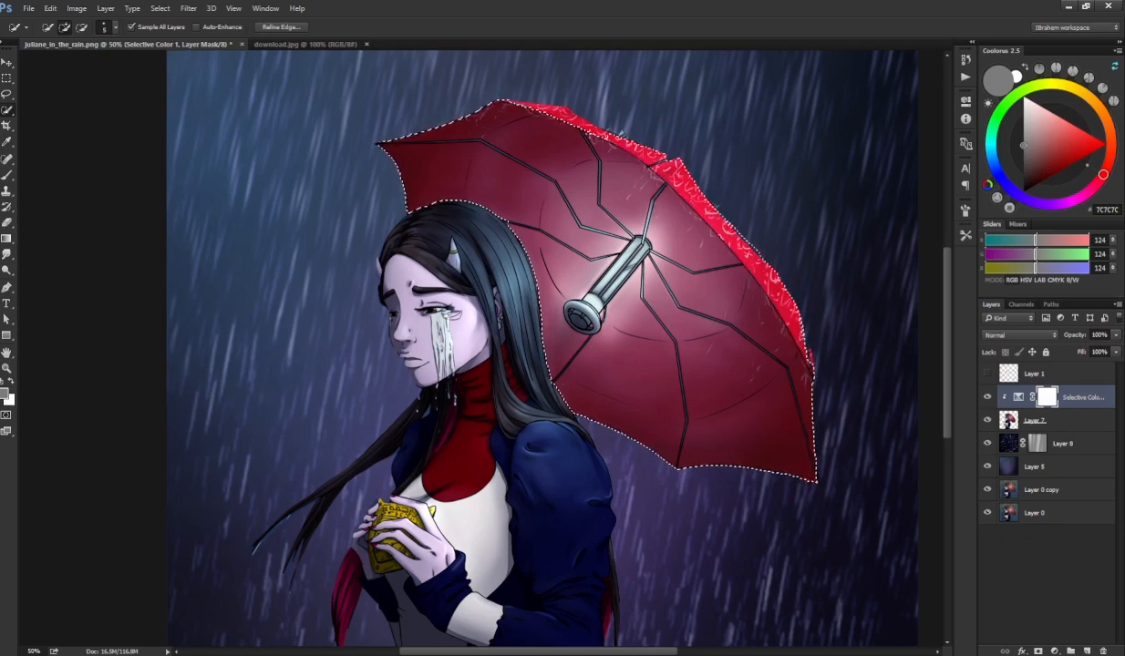
# - Merge the Selective Color adjustment into the figure layer, and cut the selected umbrella onto its own layer beneath the figure
pyautogui.hotkey('ctrl', 'z')
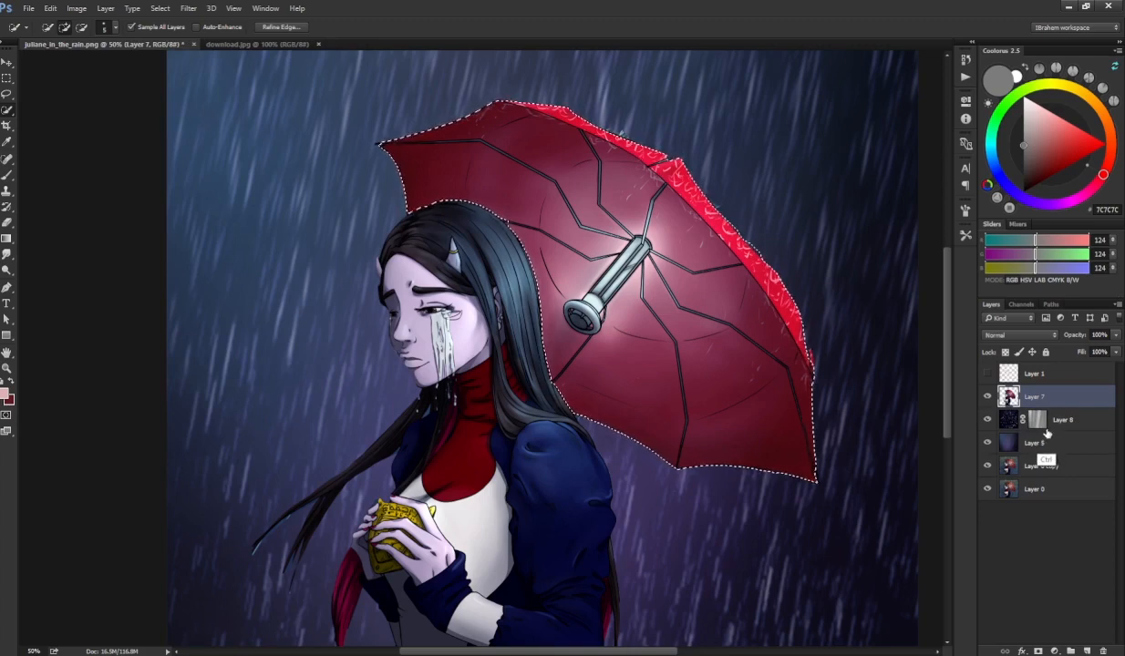
pyautogui.hotkey('ctrl', 'j')
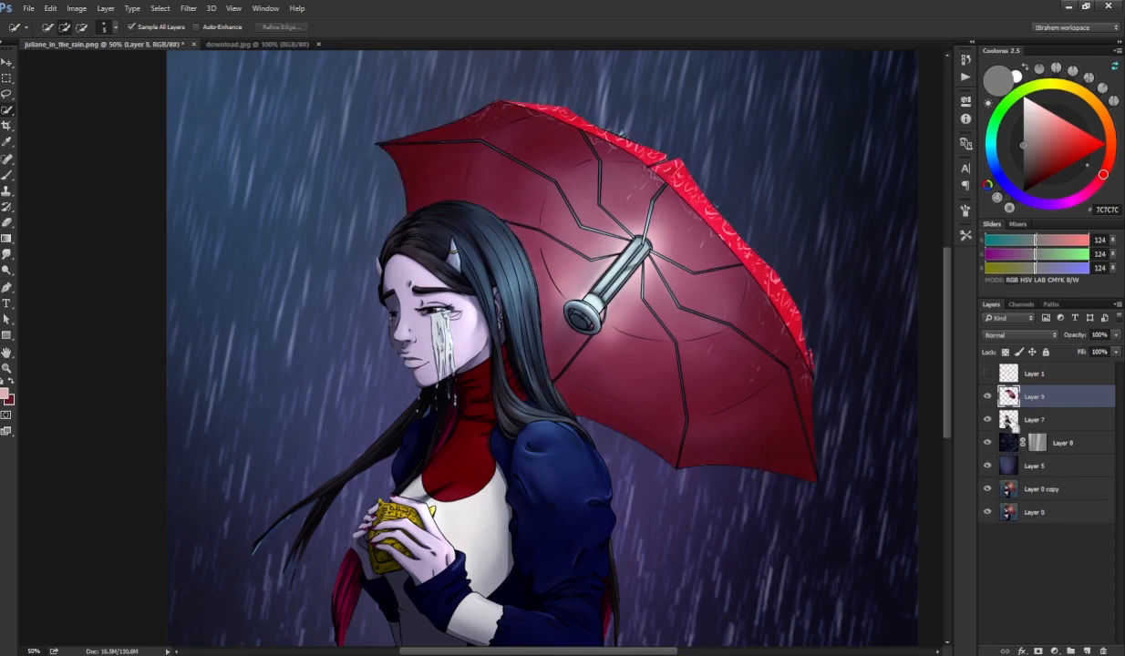
pyautogui.hotkey('ctrl', '[')
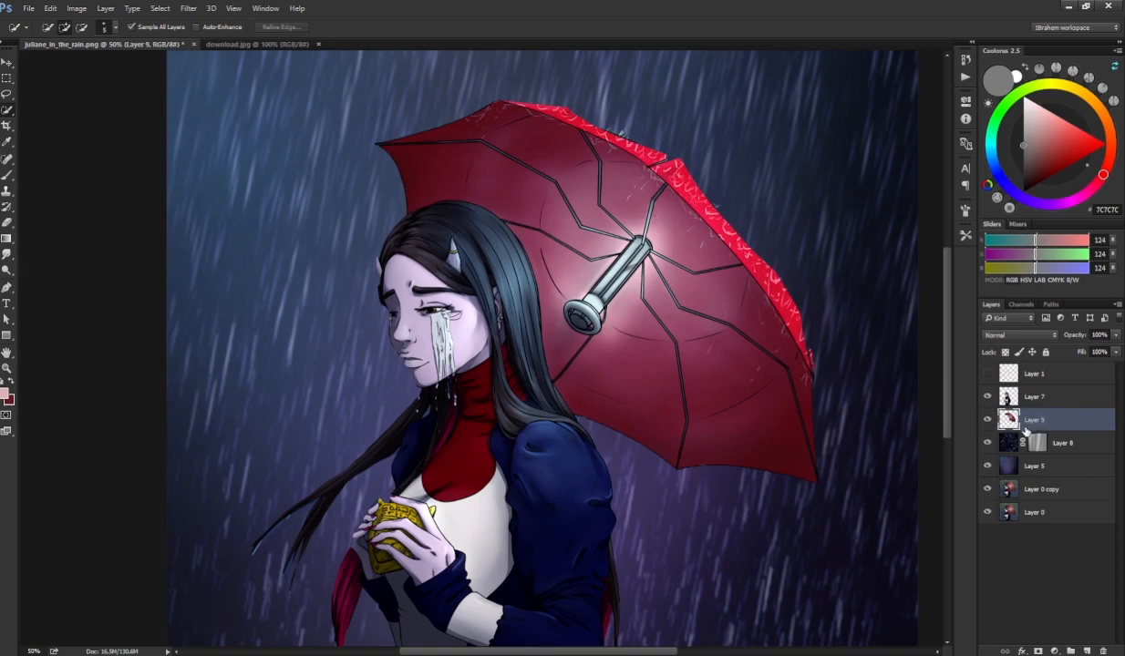
# - Add a new layer clipped to the umbrella layer and fill it with pink E157BC
pyautogui.click(1086, 651)
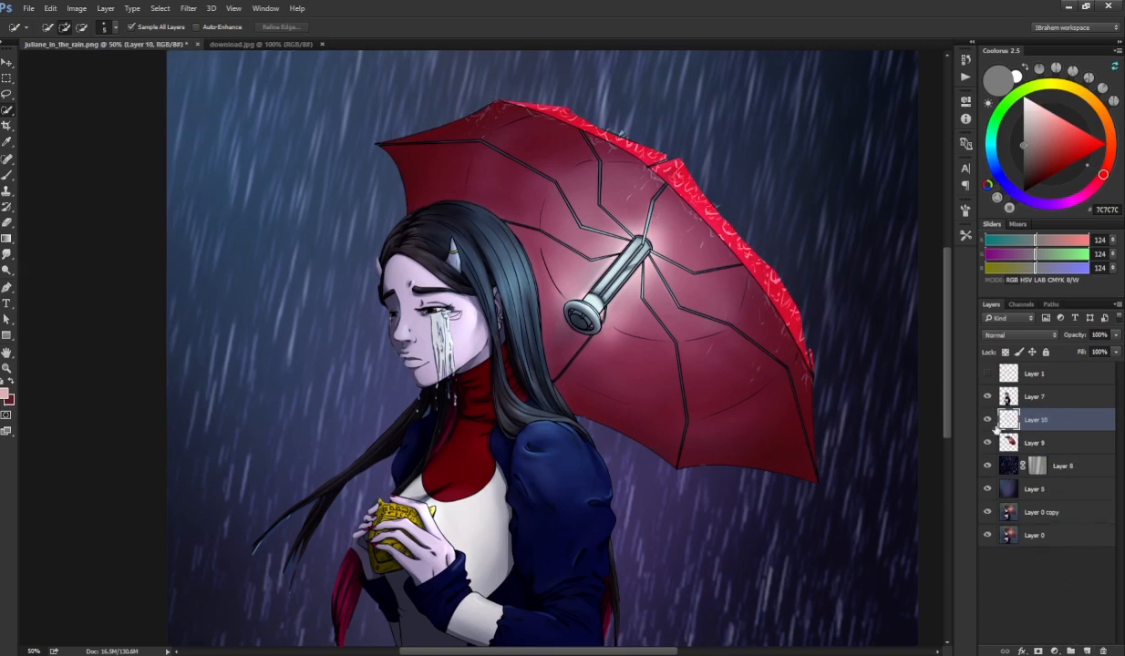
pyautogui.hotkey('ctrl', 'alt', 'g')
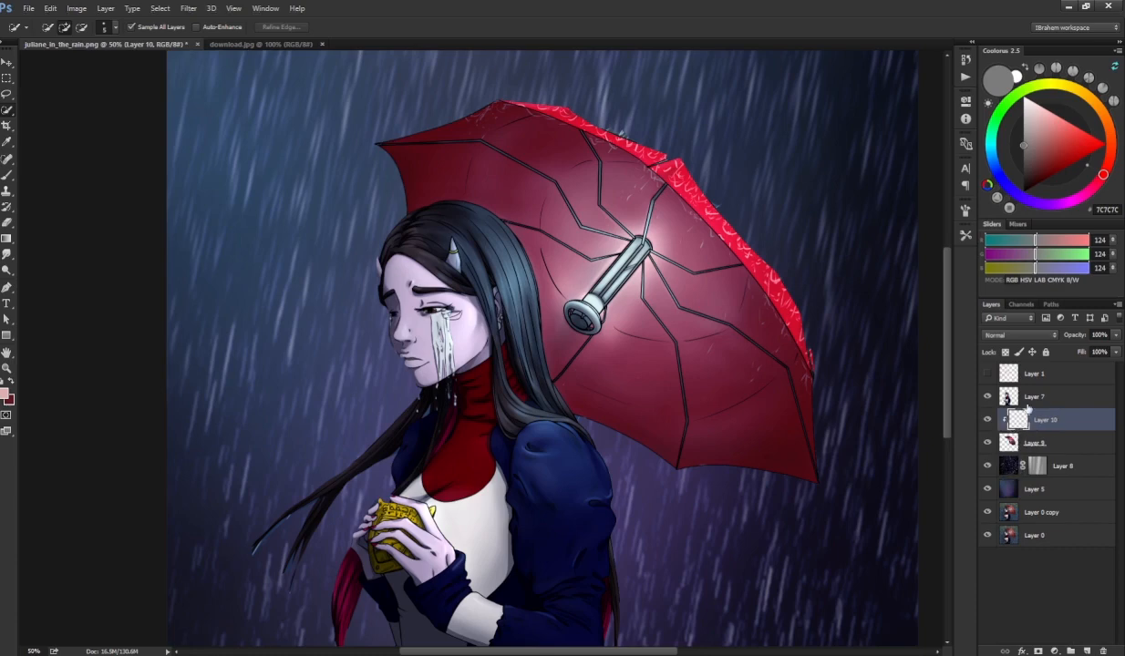
pyautogui.click(995, 166)
pyautogui.click(1046, 138)
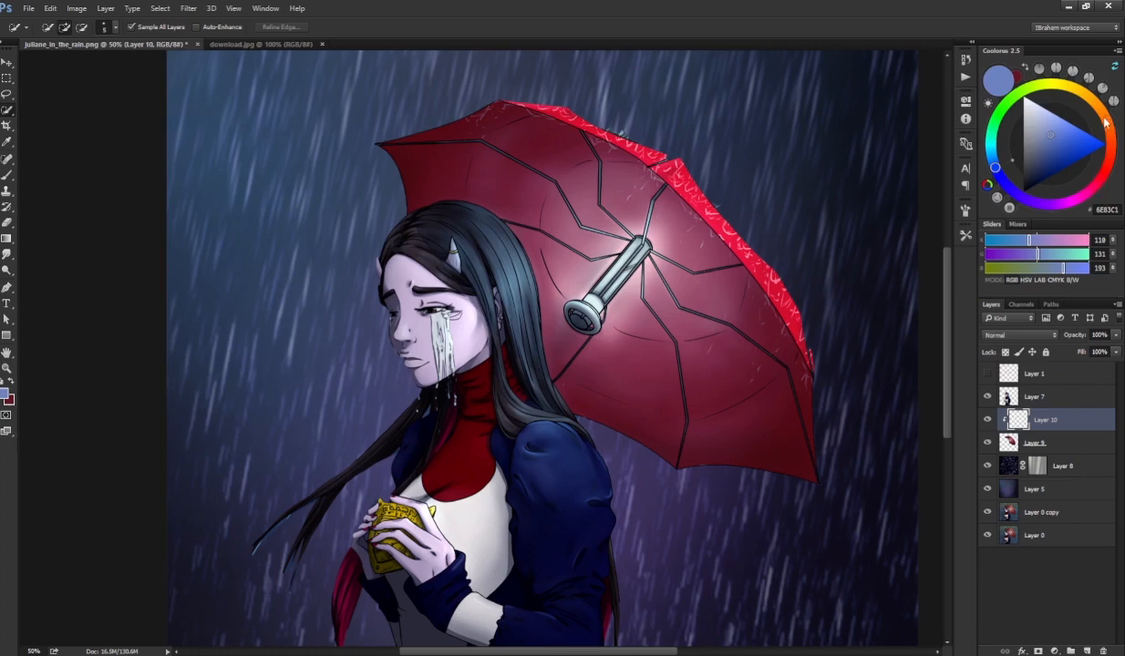
pyautogui.click(1083, 197)
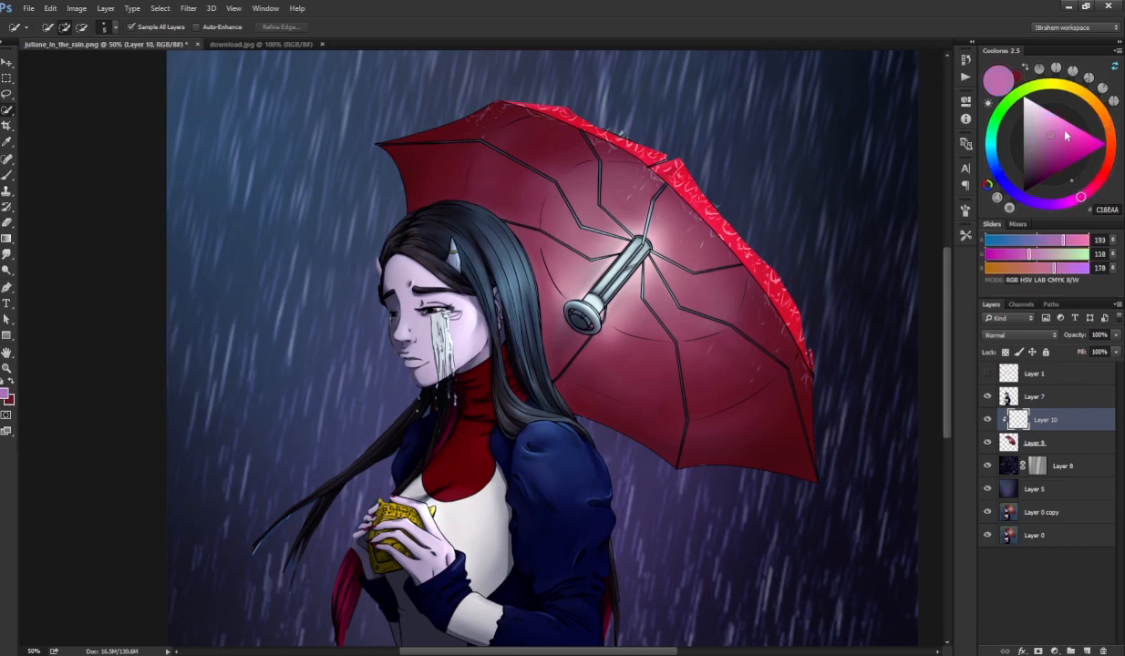
pyautogui.click(1071, 135)
pyautogui.hotkey('alt', 'BackSpace')
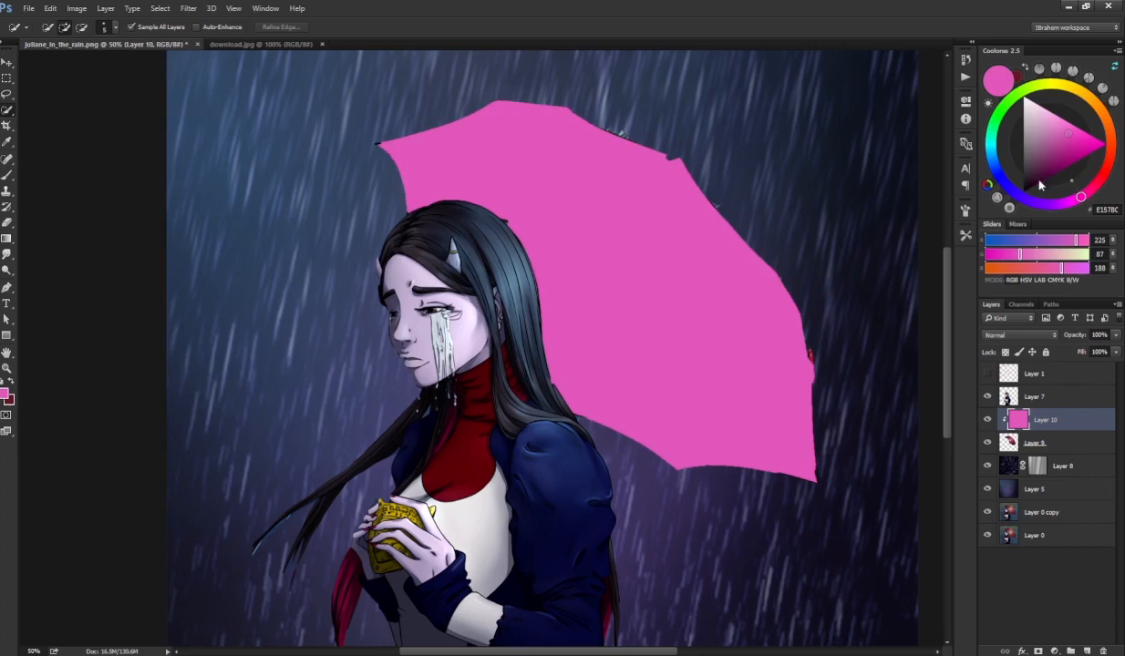
# - Blend the pink fill into the umbrella with Blend If on the underlying layer, splitting the darks at 37/64 and the lights from 119
pyautogui.doubleClick(1097, 424)
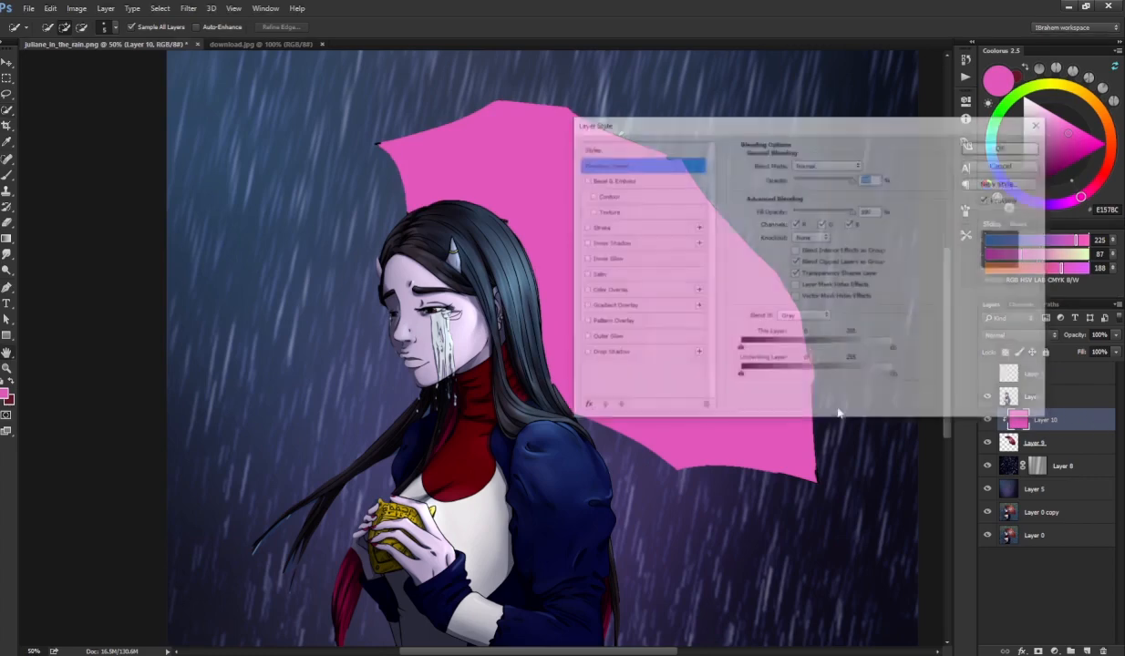
pyautogui.moveTo(717, 126); pyautogui.dragTo(810, 106)
pyautogui.moveTo(528, 348); pyautogui.dragTo(309, 362)
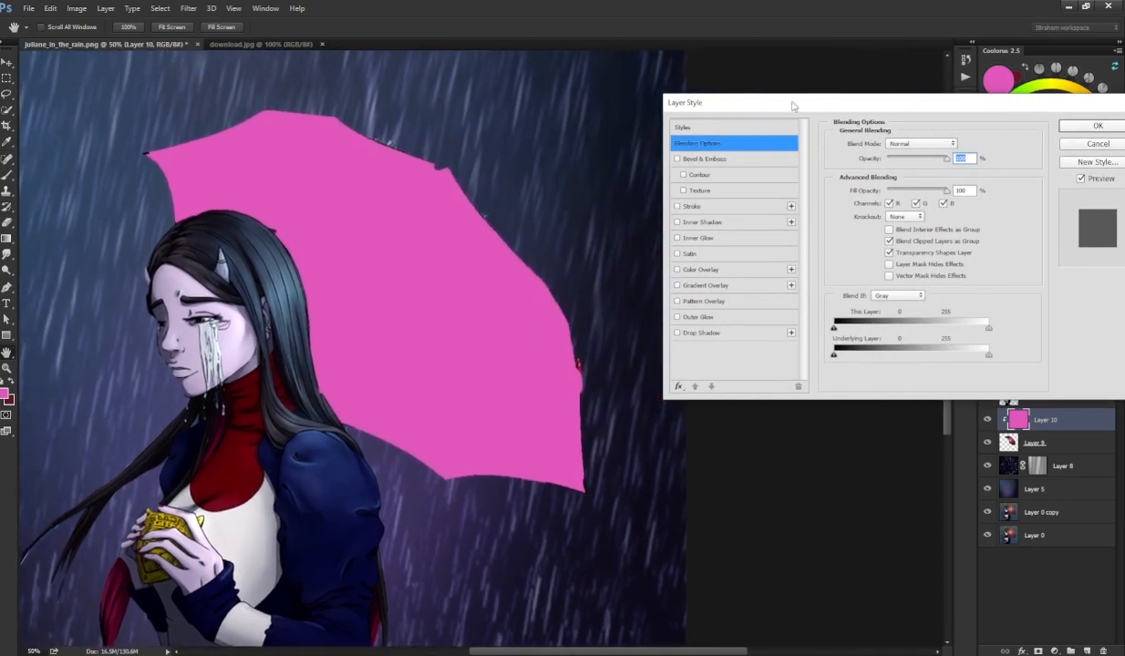
pyautogui.moveTo(770, 102); pyautogui.dragTo(627, 87)
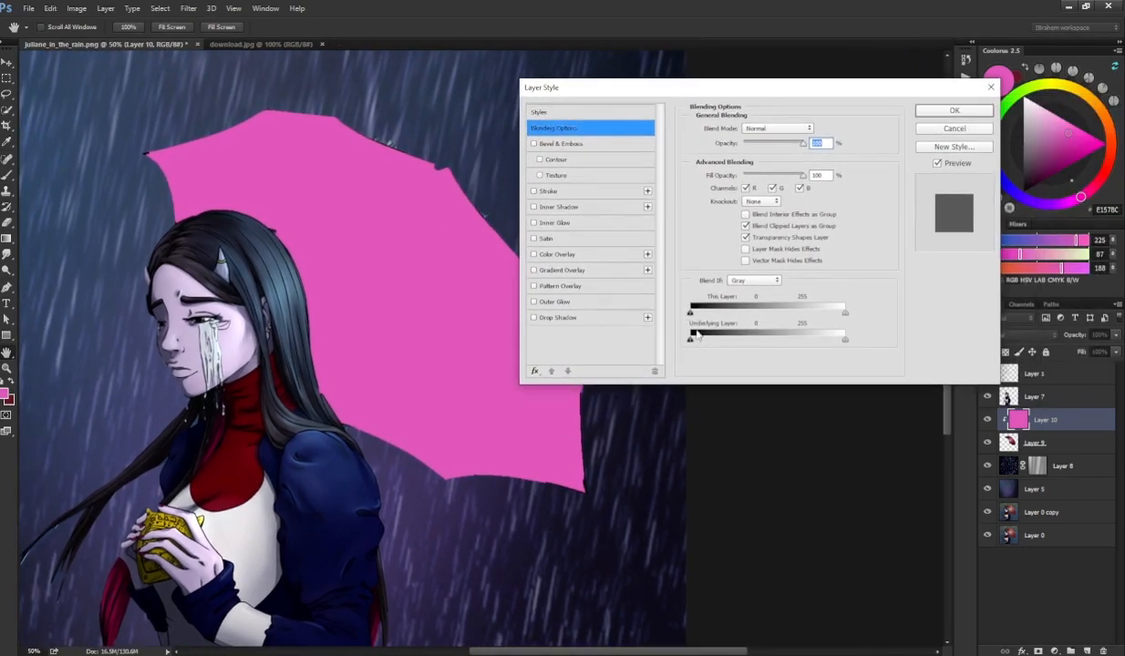
pyautogui.moveTo(690, 340); pyautogui.dragTo(713, 343)
pyautogui.moveTo(845, 339); pyautogui.dragTo(815, 344)
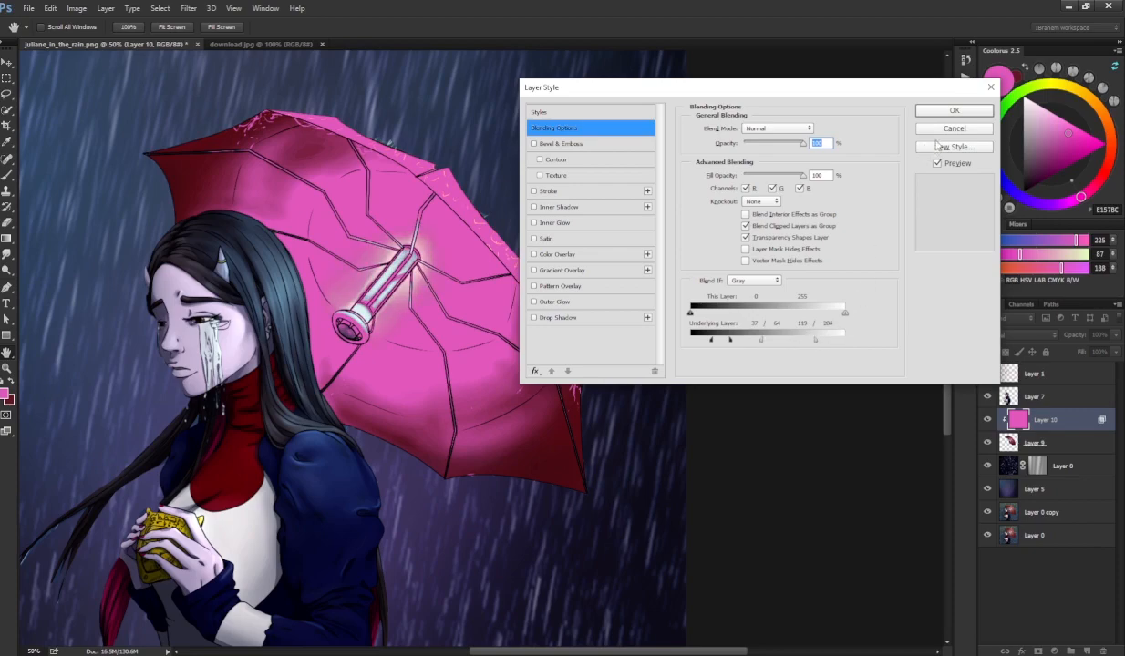
pyautogui.click(949, 111)
# - Set the pink umbrella fill layer to Overlay blending and darken its colour with a Hue/Saturation adjustment
pyautogui.click(1017, 334)
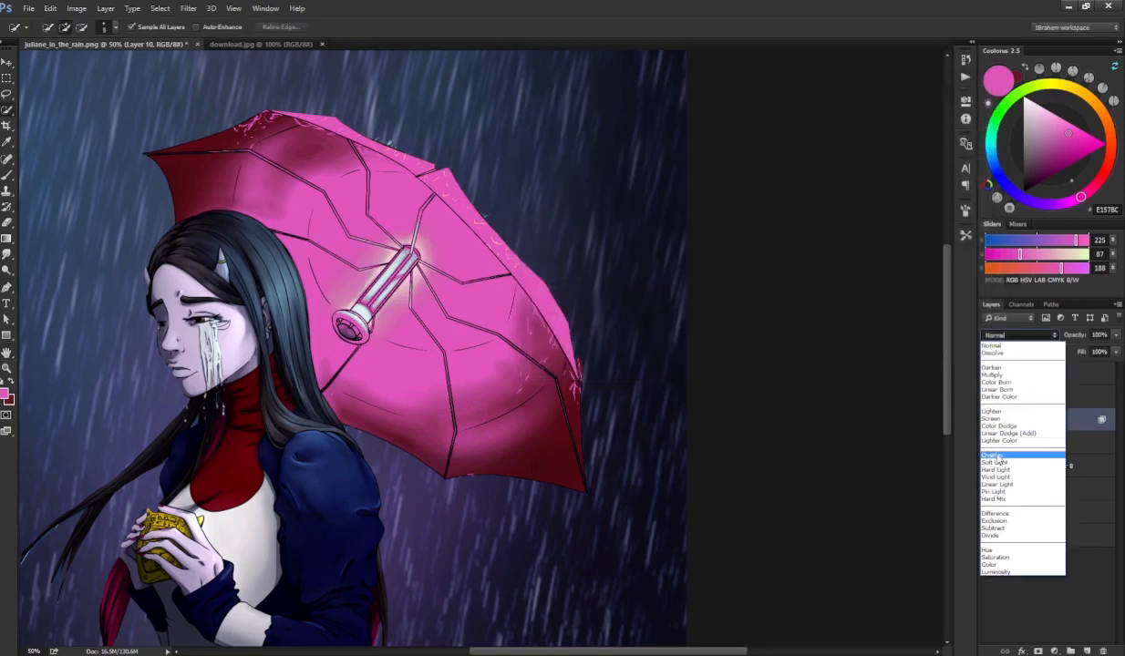
pyautogui.click(995, 460)
pyautogui.hotkey('ctrl', '-')
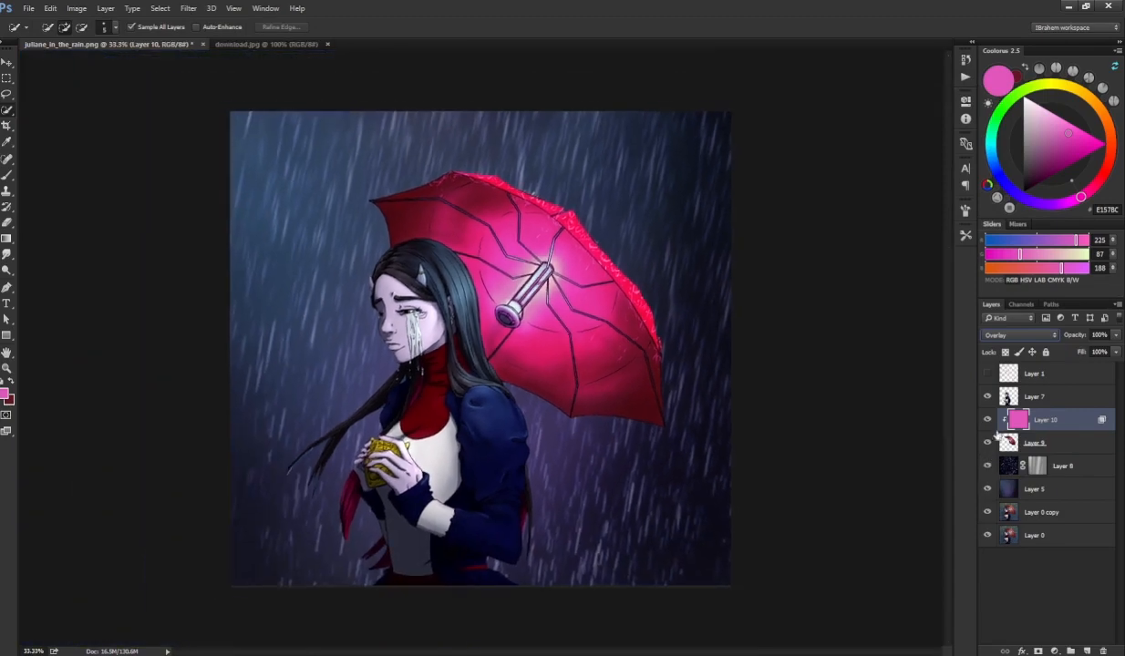
pyautogui.hotkey('ctrl', 'u')
pyautogui.moveTo(821, 312); pyautogui.dragTo(831, 285)
pyautogui.click(936, 188)
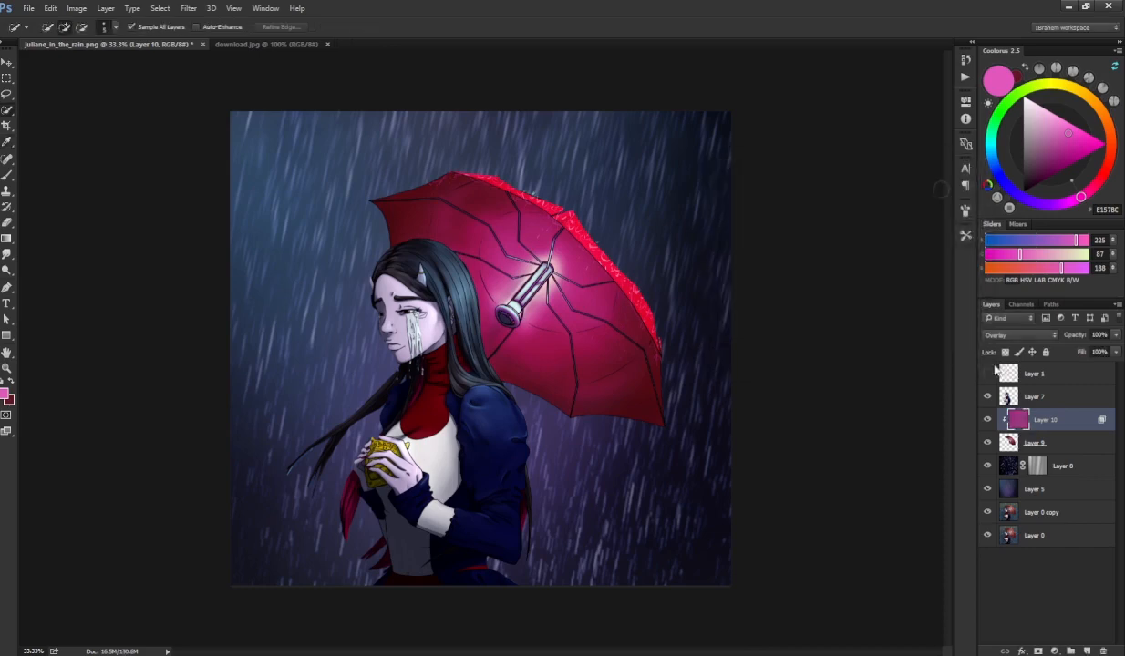
# - Compare the umbrella with and without the pink overlay, and lower that layer's opacity to 62%
pyautogui.click(987, 421)
pyautogui.click(988, 420)
pyautogui.click(988, 421)
pyautogui.click(988, 421)
pyautogui.click(1115, 336)
pyautogui.click(1095, 351)
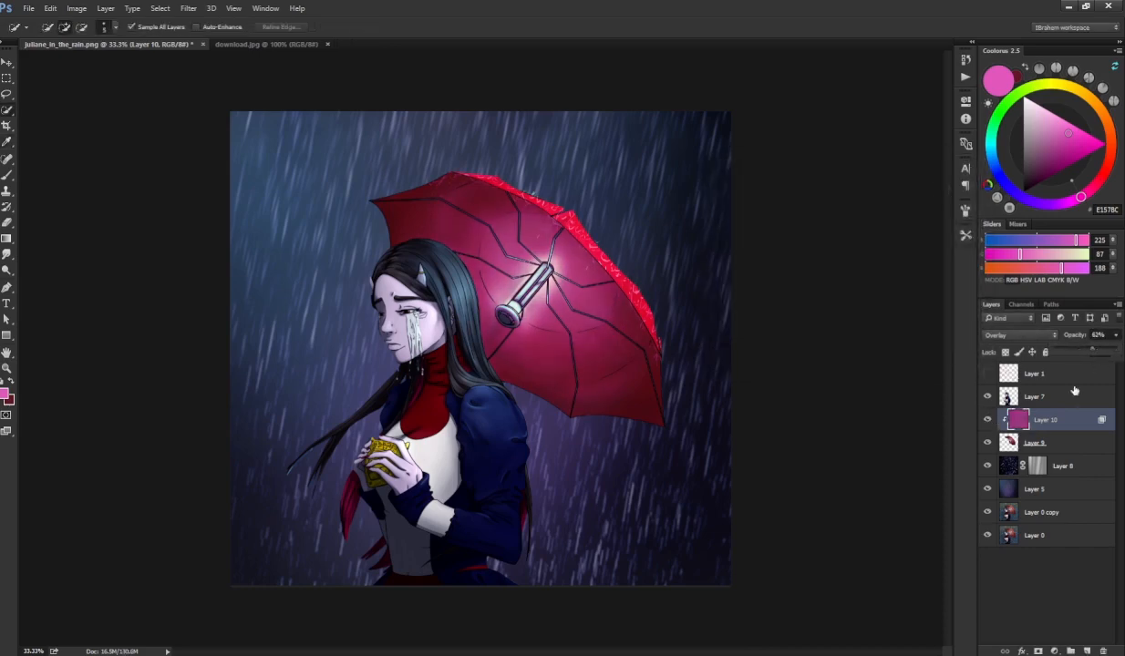
# - Add a layer above the pink overlay and paint a large soft pink D85090 glow inside the umbrella with a 900-size brush
pyautogui.click(1086, 650)
pyautogui.press('b')
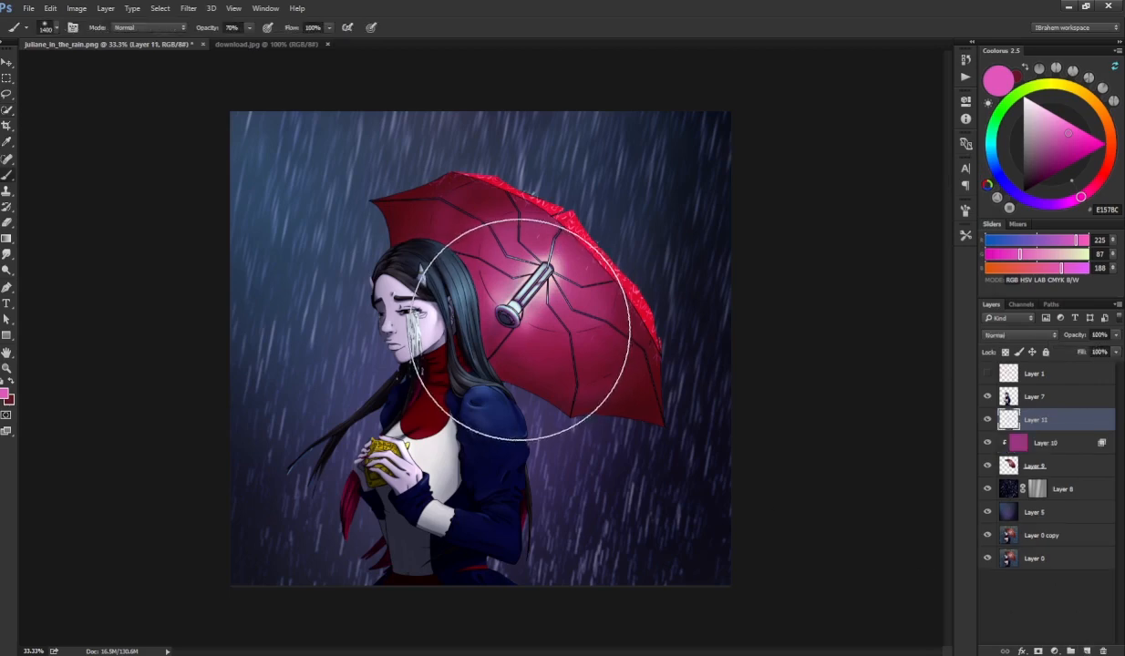
pyautogui.press('[')
pyautogui.press('[')
pyautogui.press('[')
pyautogui.press('[')
pyautogui.press('[')
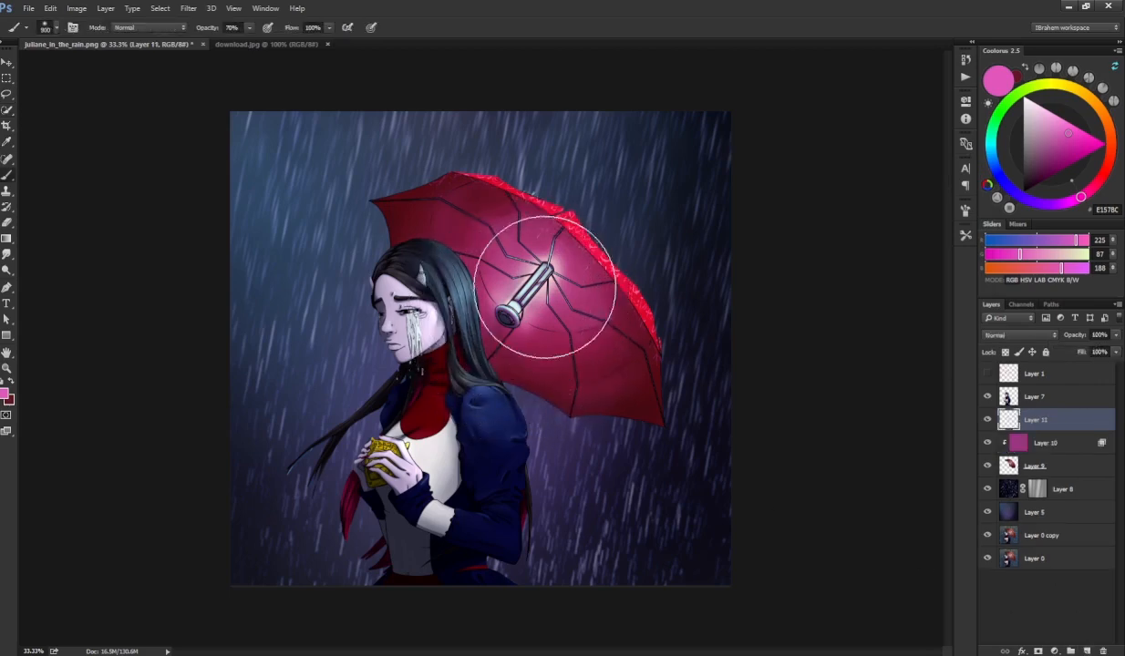
pyautogui.keyDown('alt'); pyautogui.click(560, 318); pyautogui.keyUp('alt')
pyautogui.click(1085, 189)
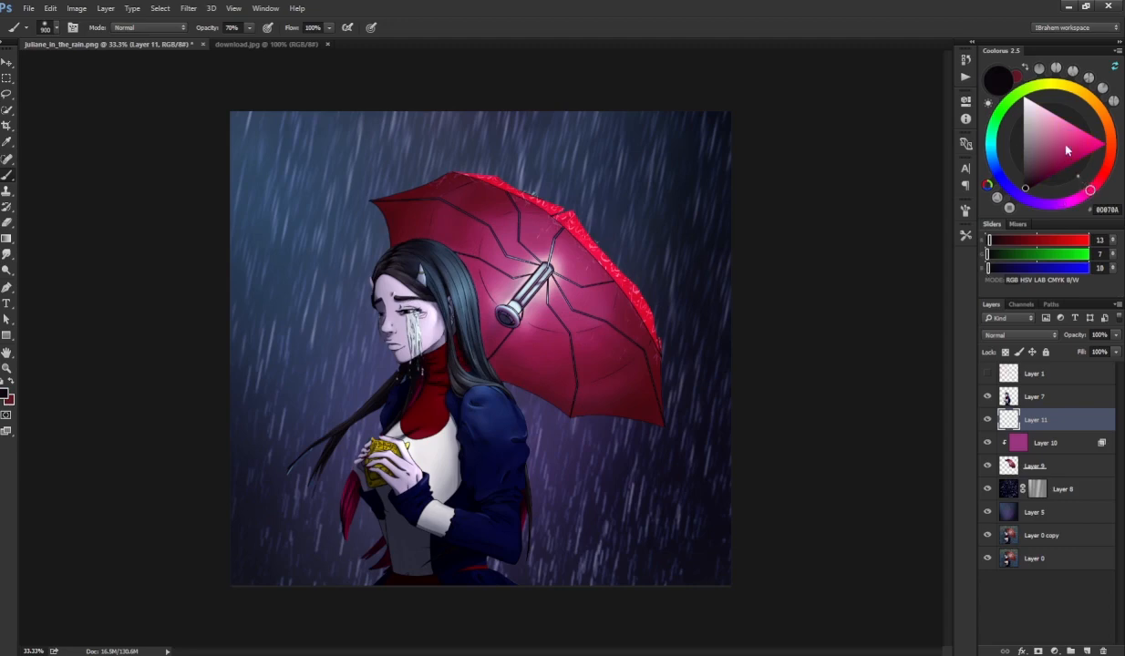
pyautogui.click(1067, 137)
pyautogui.moveTo(552, 314)
pyautogui.mouseDown()
pyautogui.moveTo(488, 391)
pyautogui.moveTo(478, 320)
pyautogui.moveTo(455, 384)
pyautogui.moveTo(459, 358)
pyautogui.moveTo(506, 324)
pyautogui.moveTo(482, 294)
pyautogui.moveTo(558, 448)
pyautogui.moveTo(493, 356)
pyautogui.moveTo(509, 435)
pyautogui.moveTo(547, 342)
pyautogui.moveTo(516, 392)
pyautogui.moveTo(457, 284)
pyautogui.moveTo(510, 409)
pyautogui.moveTo(536, 370)
pyautogui.mouseUp()
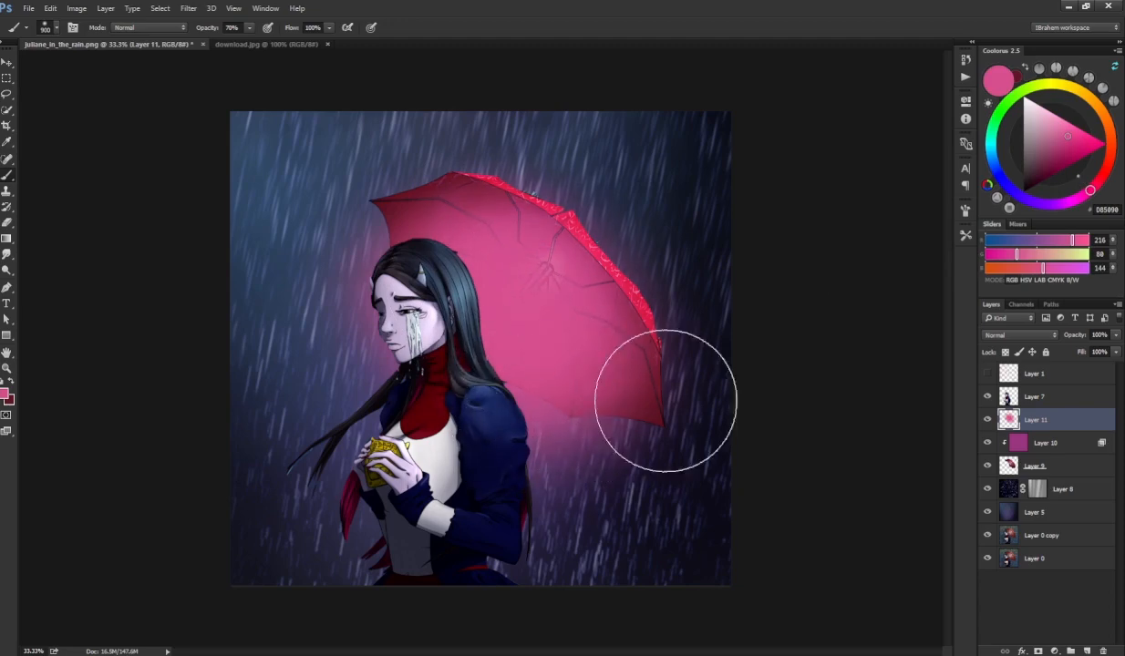
# - Set the glow layer to Screen, reduce its lightness by 38 with Hue/Saturation, and compare the umbrella with and without it
pyautogui.click(1018, 334)
pyautogui.click(1021, 422)
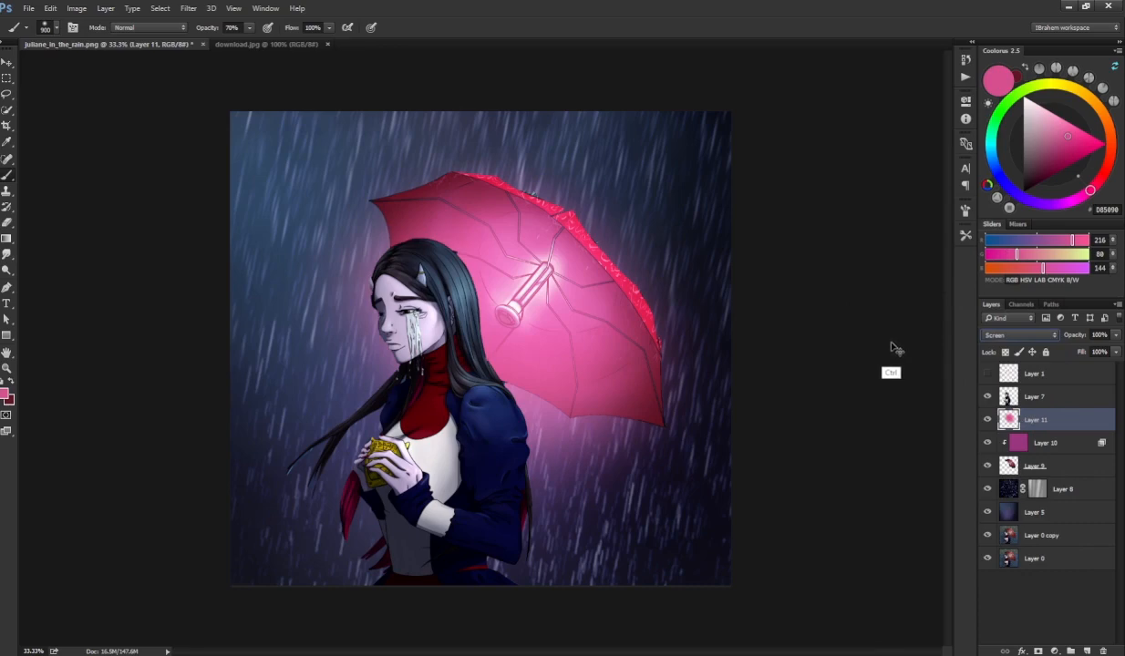
pyautogui.hotkey('ctrl', 'u')
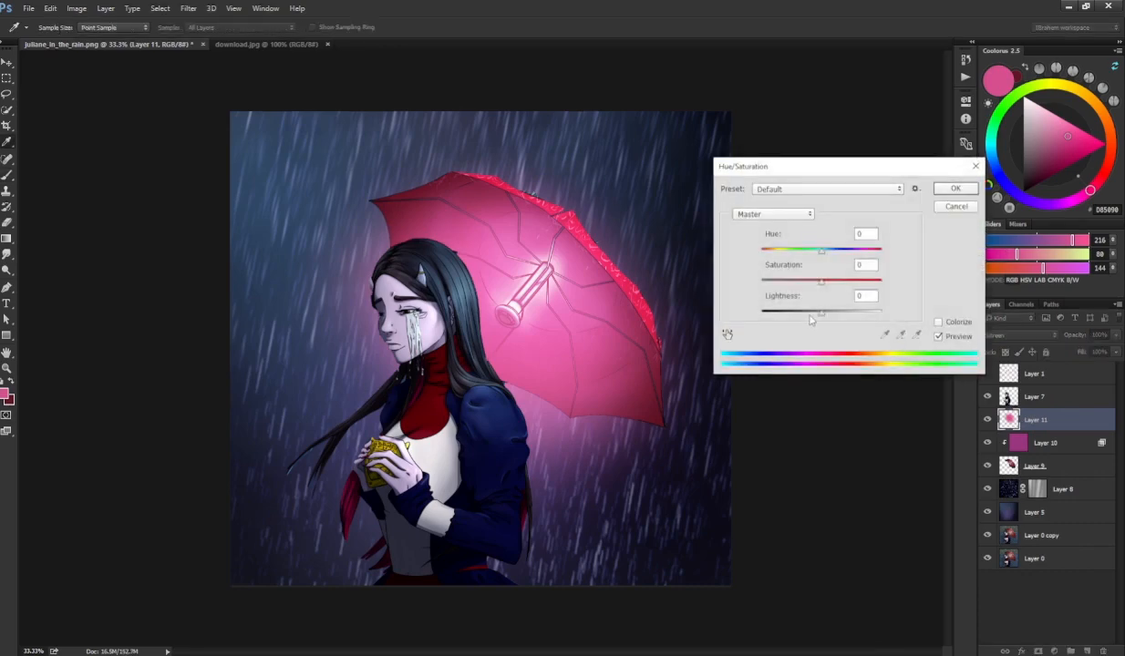
pyautogui.moveTo(821, 312); pyautogui.dragTo(800, 322)
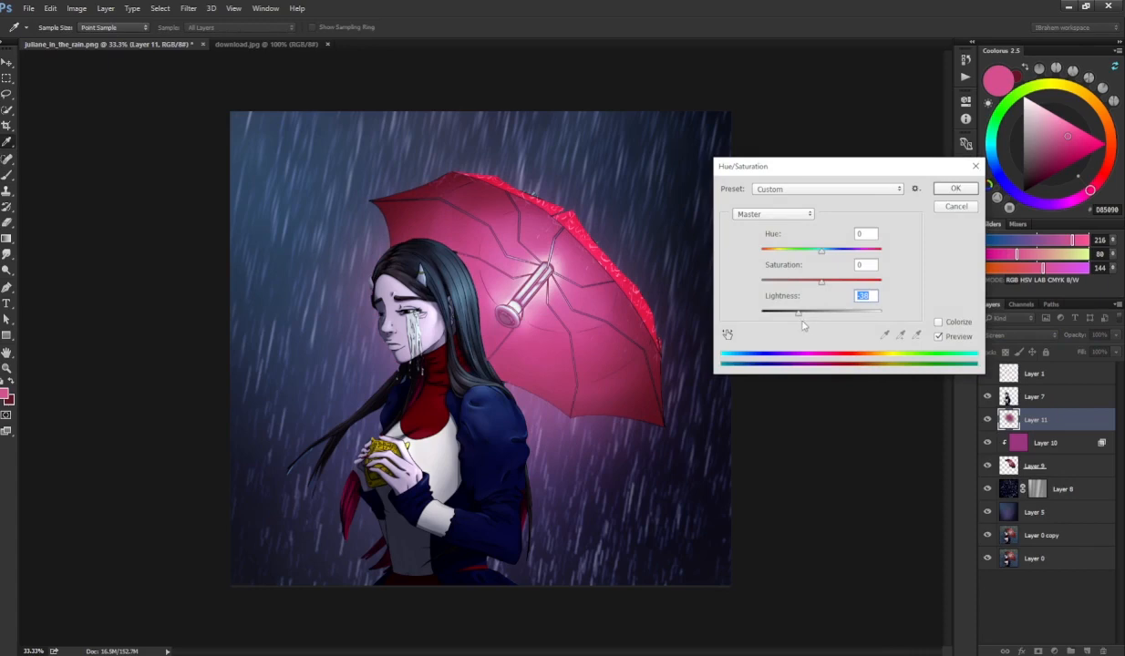
pyautogui.press('Return')
pyautogui.press('b')
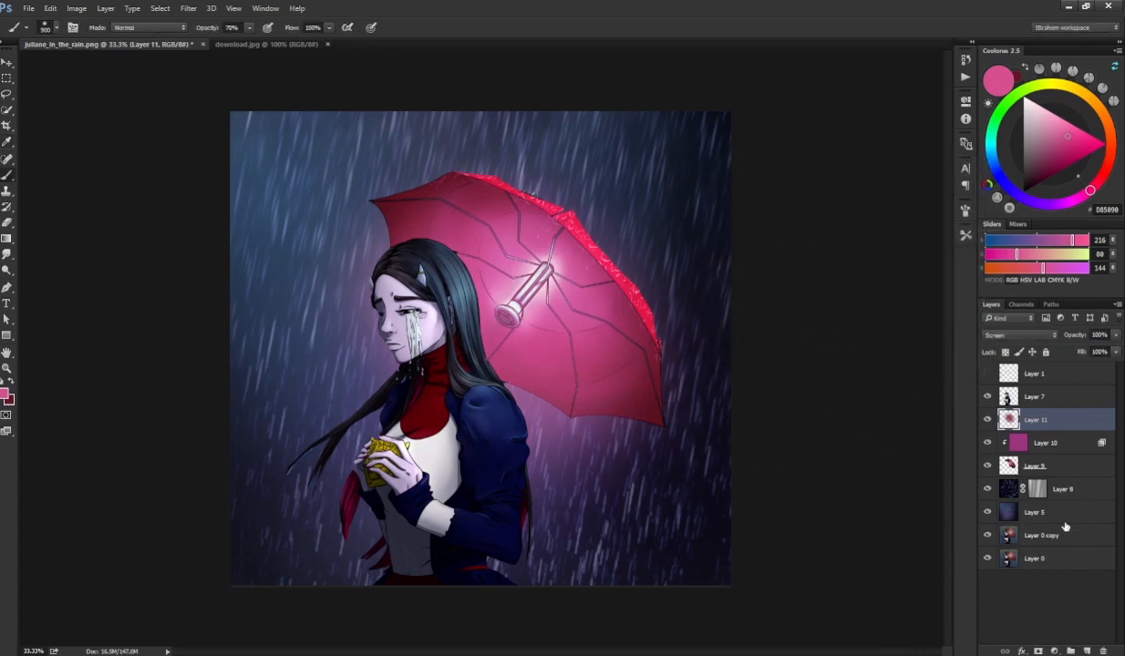
pyautogui.click(987, 420)
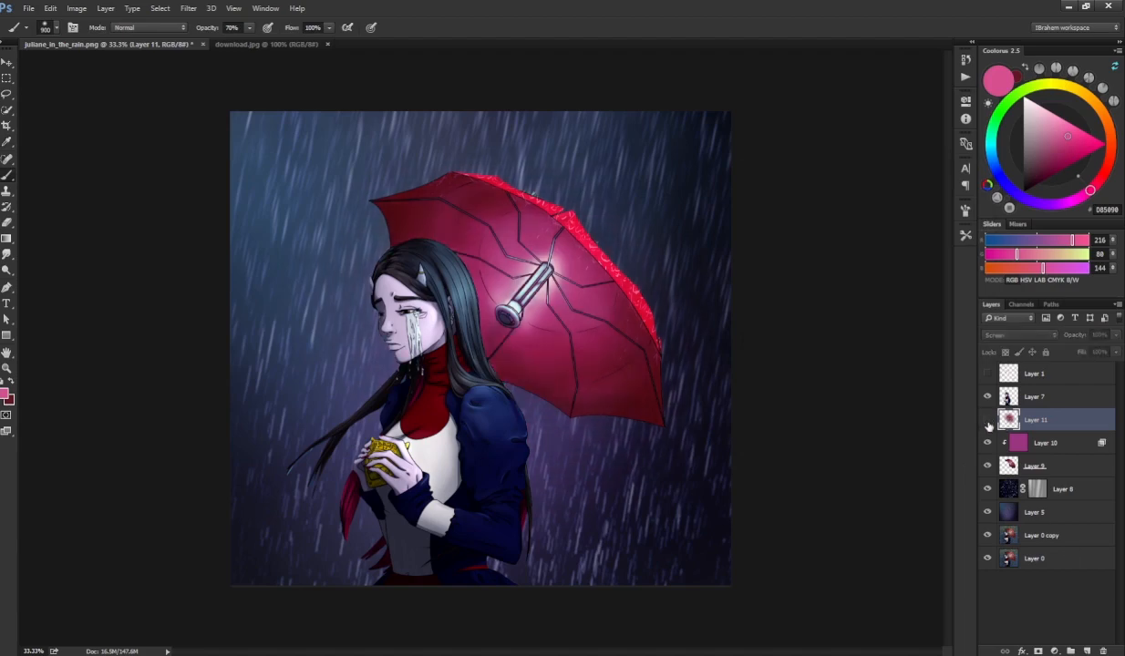
pyautogui.click(986, 420)
pyautogui.click(987, 419)
pyautogui.click(987, 419)
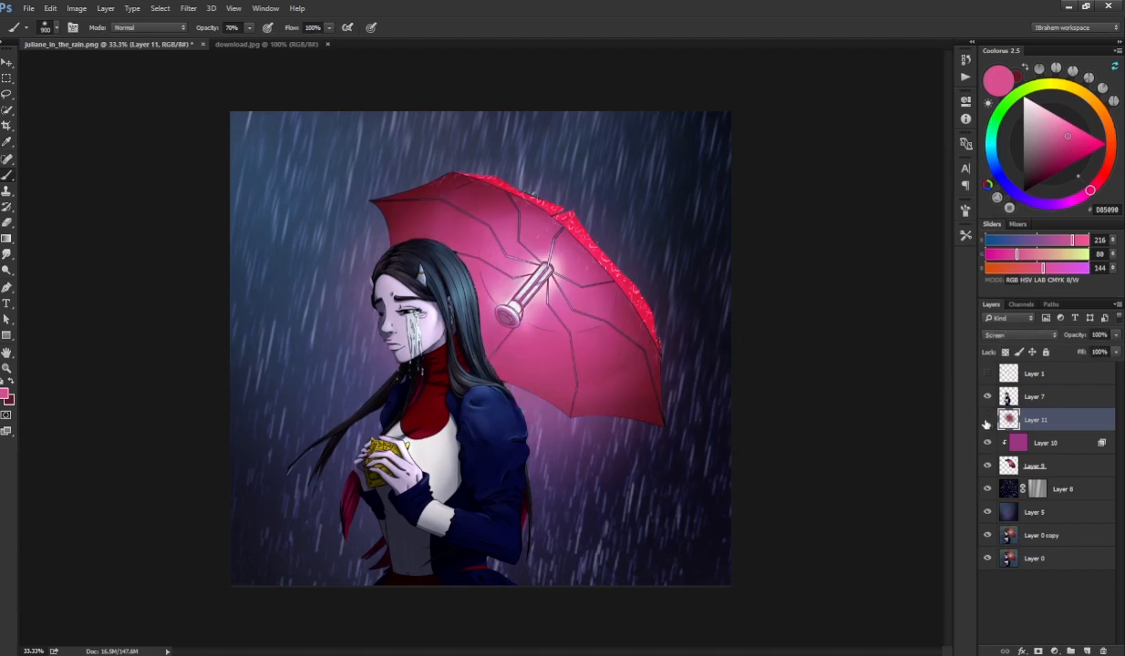
pyautogui.click(986, 419)
pyautogui.click(987, 419)
# - Select the end of the umbrella handle with Quick Selection and erase the pink glow covering it
pyautogui.press('e')
pyautogui.click(965, 236)
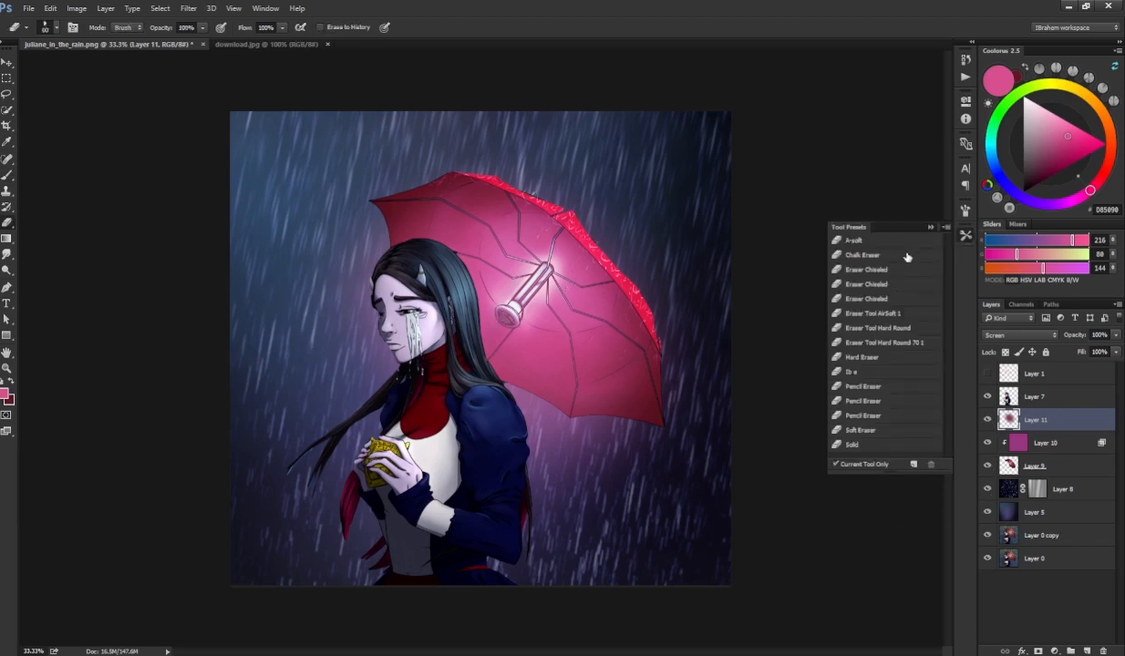
pyautogui.click(965, 235)
pyautogui.click(987, 419)
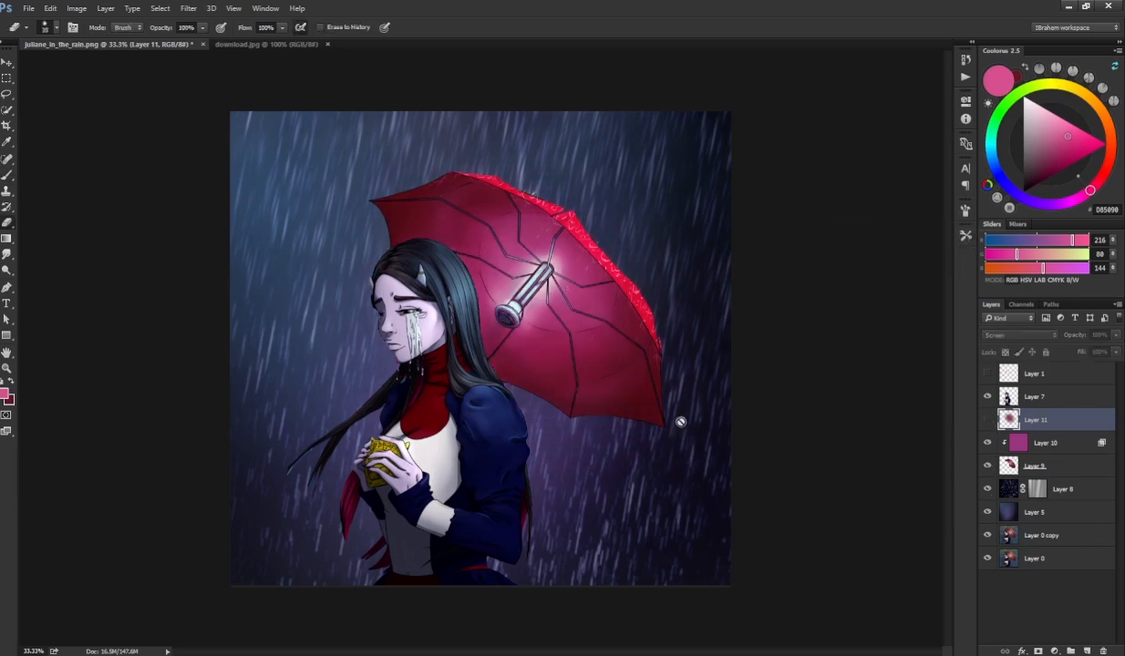
pyautogui.press('w')
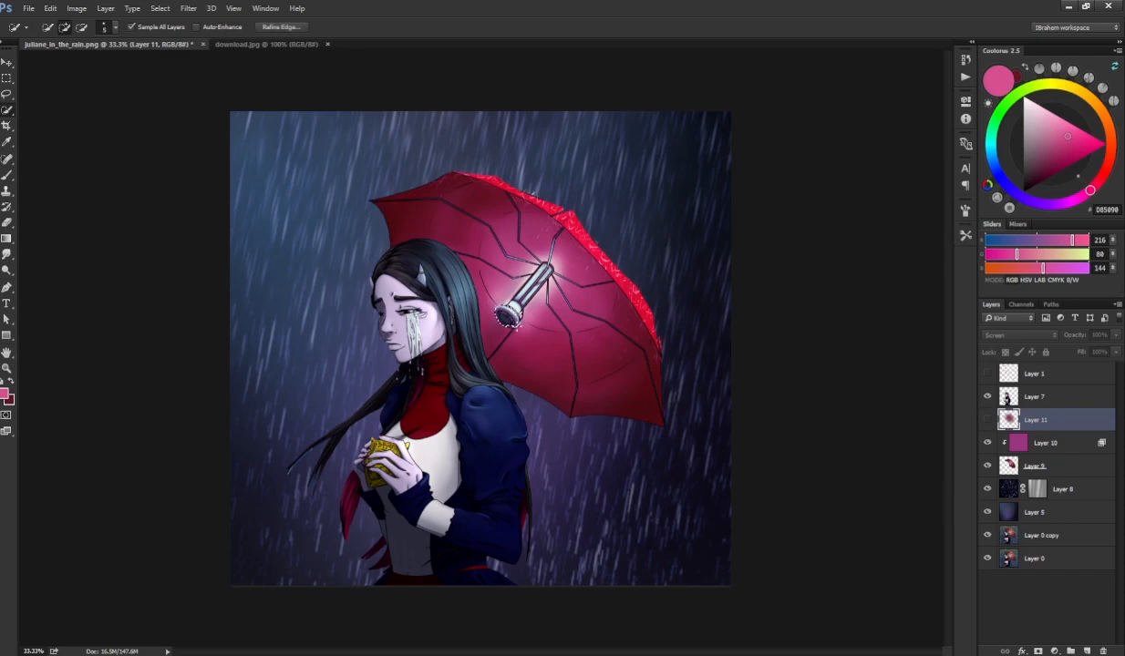
pyautogui.click(987, 421)
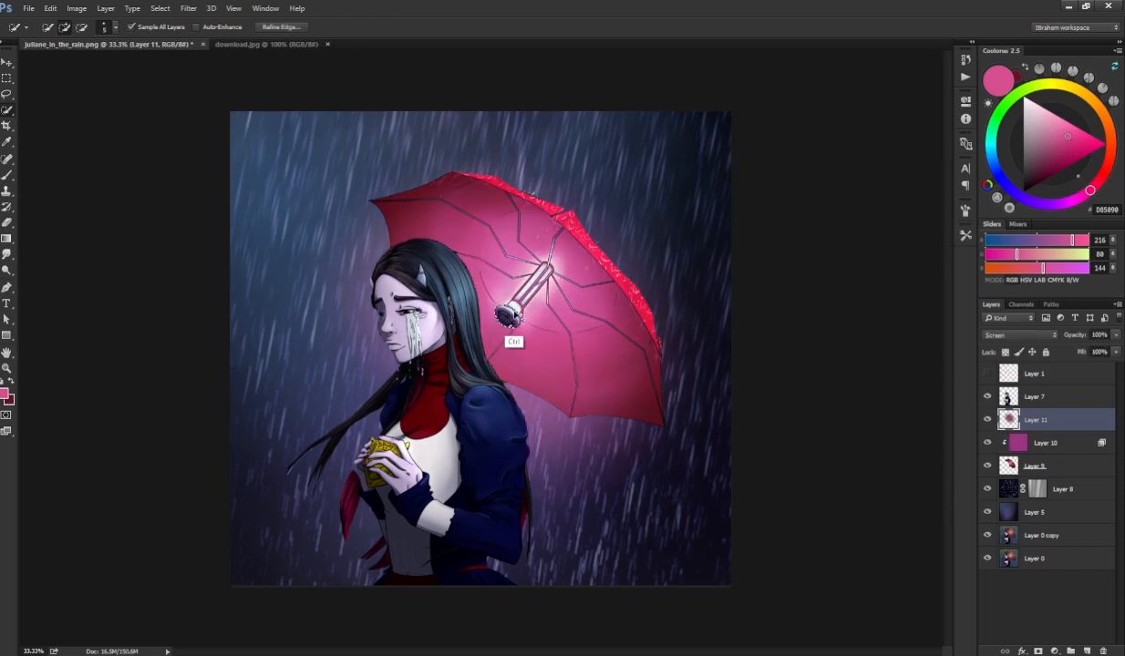
pyautogui.press('e')
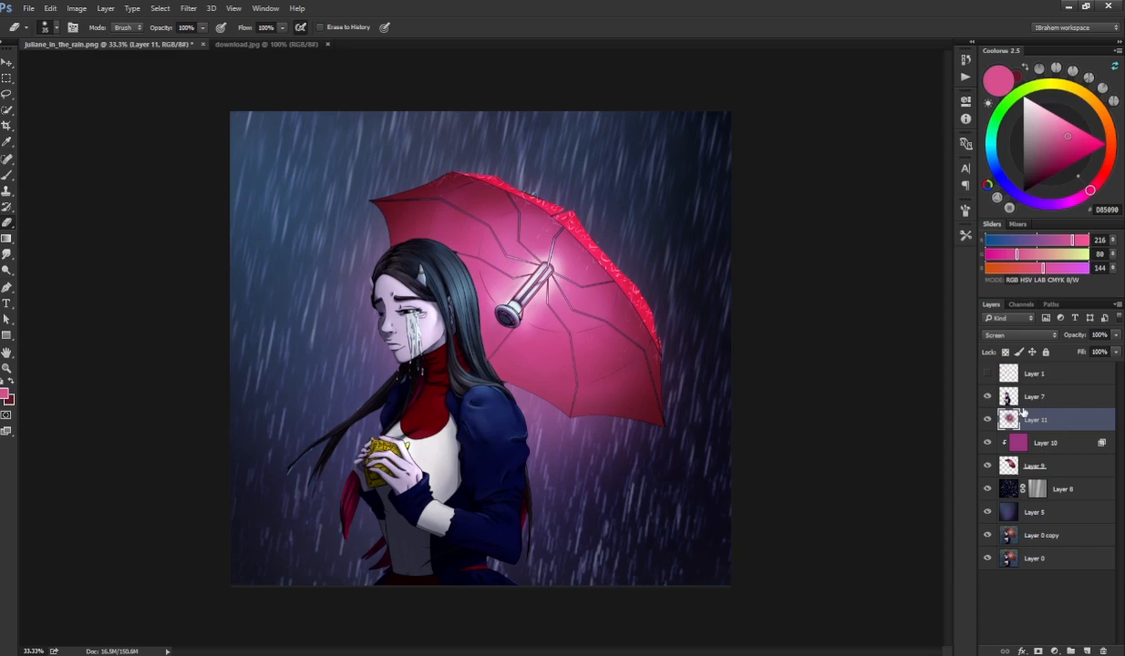
# - Check the illustration's light and dark values by toggling the grayscale proof preview
pyautogui.hotkey('ctrl', 'y')
pyautogui.hotkey('ctrl', 'y')
pyautogui.hotkey('ctrl', 'y')
pyautogui.hotkey('ctrl', 'y')
pyautogui.hotkey('ctrl', 'y')
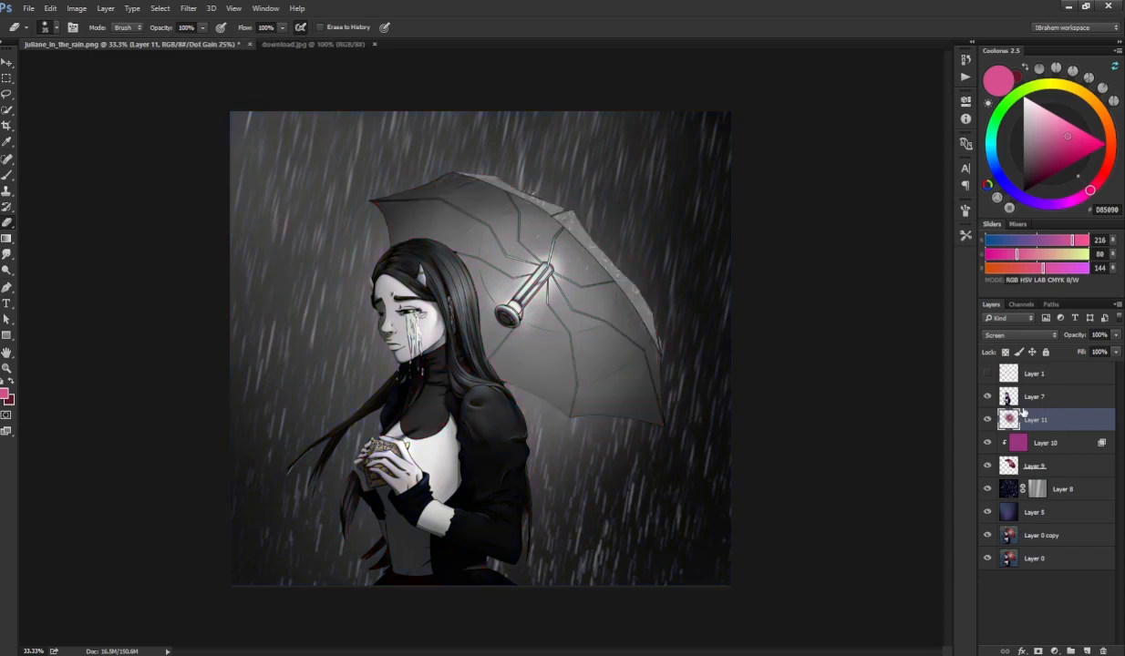
pyautogui.hotkey('ctrl', 'y')
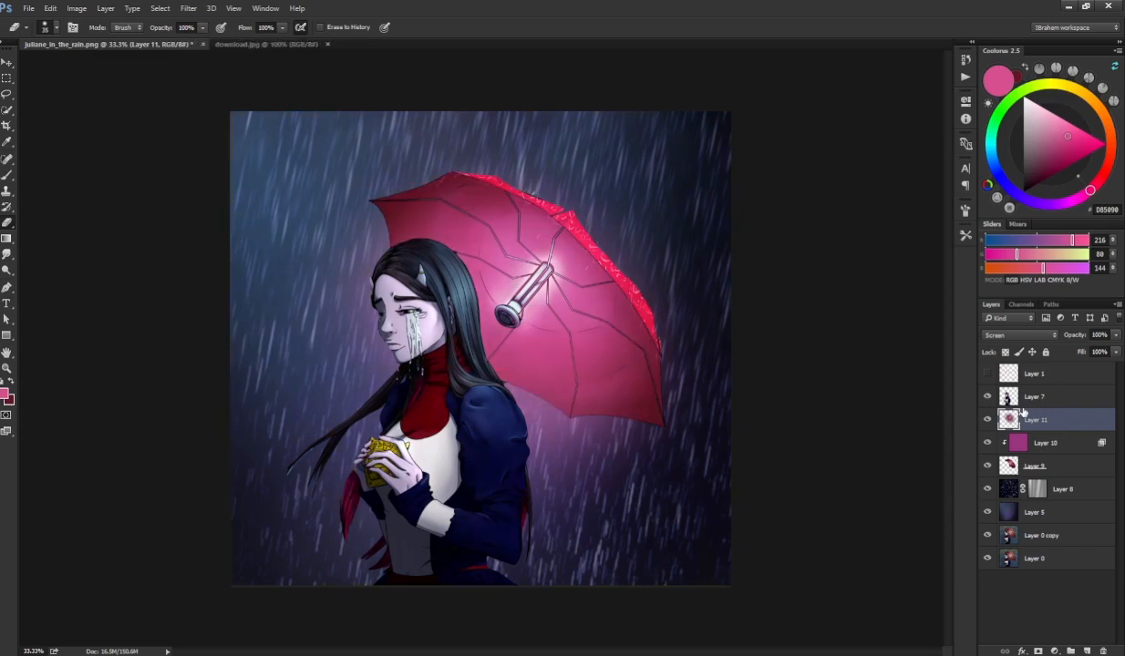
# - Add a new clipped layer directly above the umbrella layer and set the soft brush size to 600
pyautogui.click(1042, 466)
pyautogui.hotkey('ctrl', 'shift', 'alt', 'n')
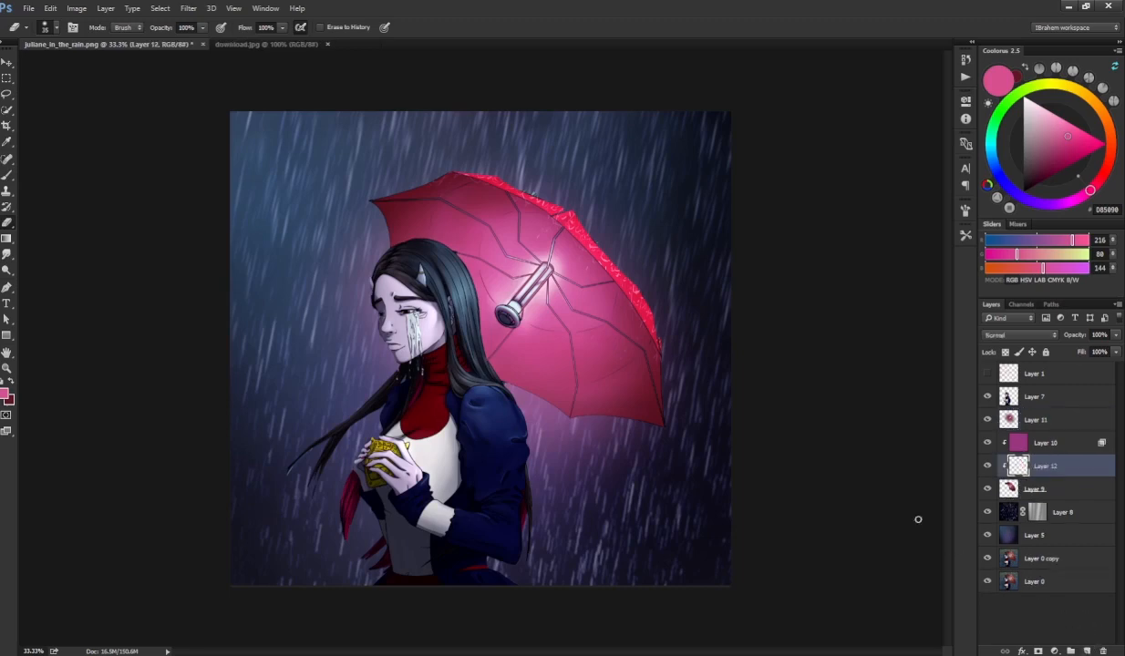
pyautogui.press('b')
pyautogui.press('[')
pyautogui.press('[')
pyautogui.press('[')
pyautogui.press('[')
pyautogui.press('[')
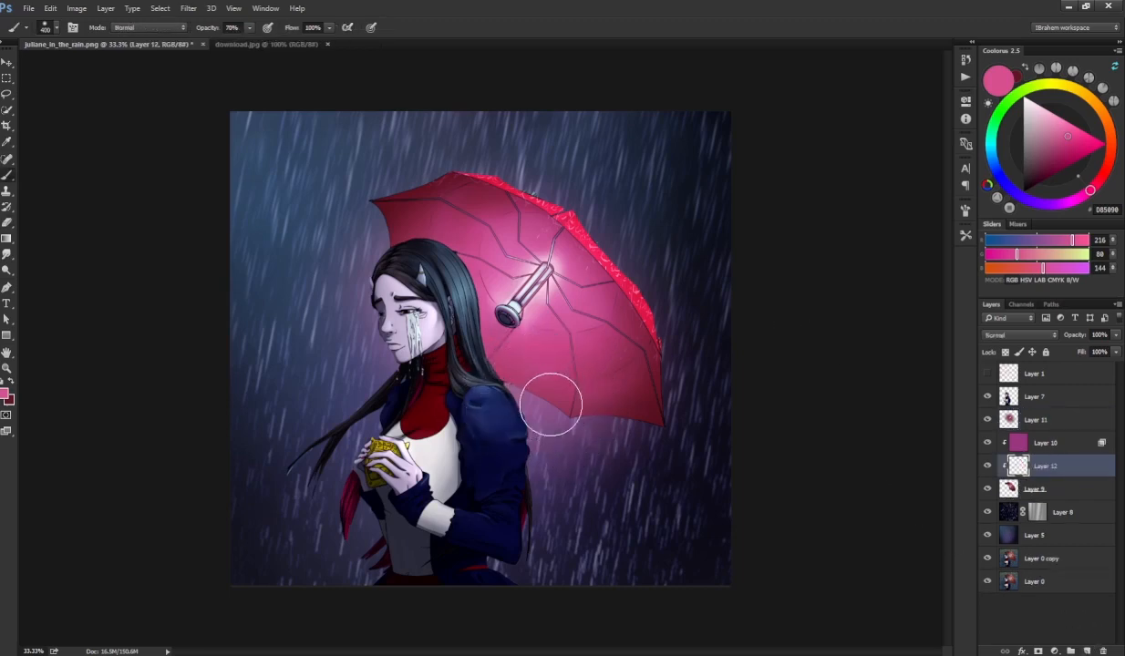
pyautogui.press(']')
pyautogui.press(']')
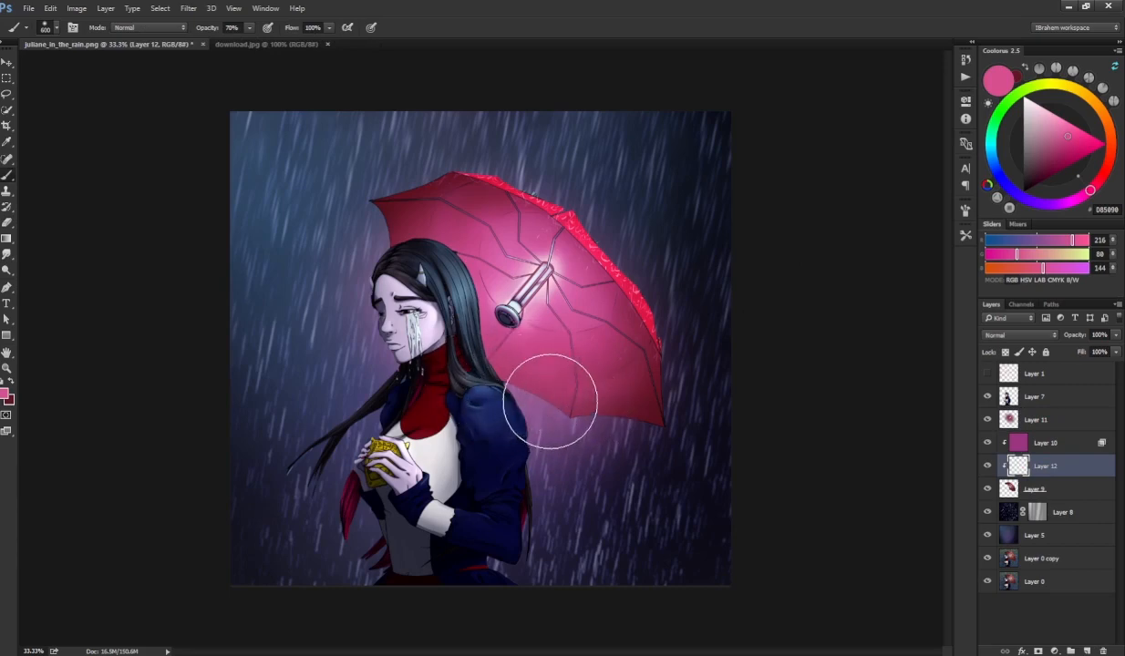
# - Paint a shadow along the umbrella's lower edge in dark blue 0C0B18 sampled from the background, and set its layer to Color Burn
pyautogui.press('alt')
pyautogui.keyDown('alt'); pyautogui.click(719, 513); pyautogui.keyUp('alt')
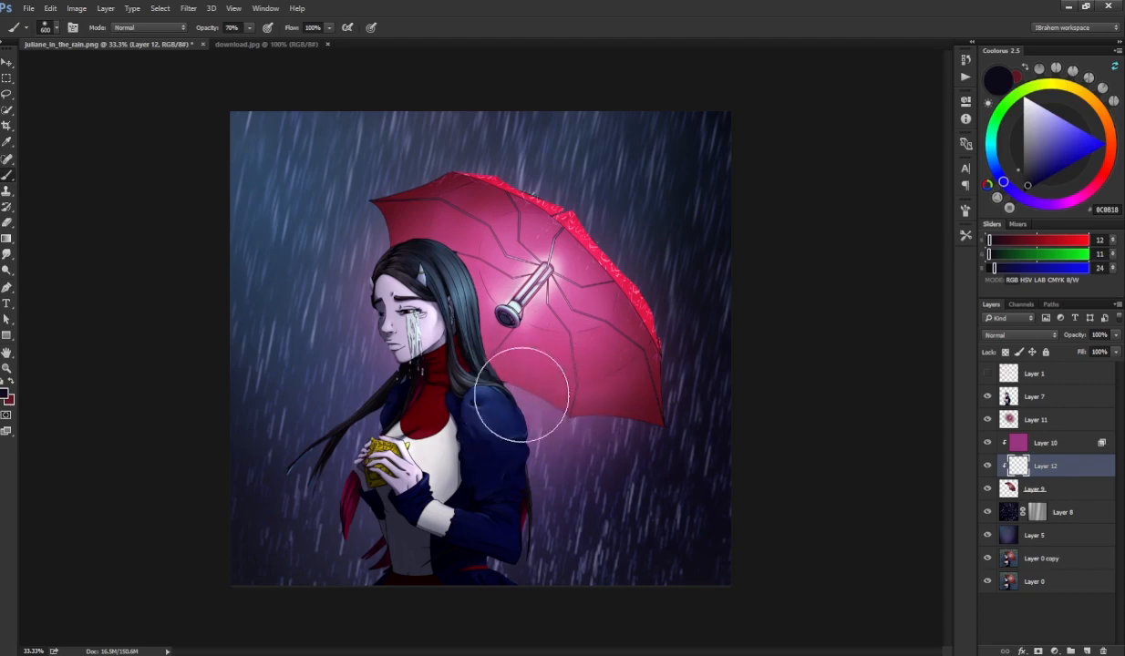
pyautogui.moveTo(486, 406)
pyautogui.mouseDown()
pyautogui.moveTo(547, 464)
pyautogui.moveTo(636, 420)
pyautogui.mouseUp()
pyautogui.click(1016, 334)
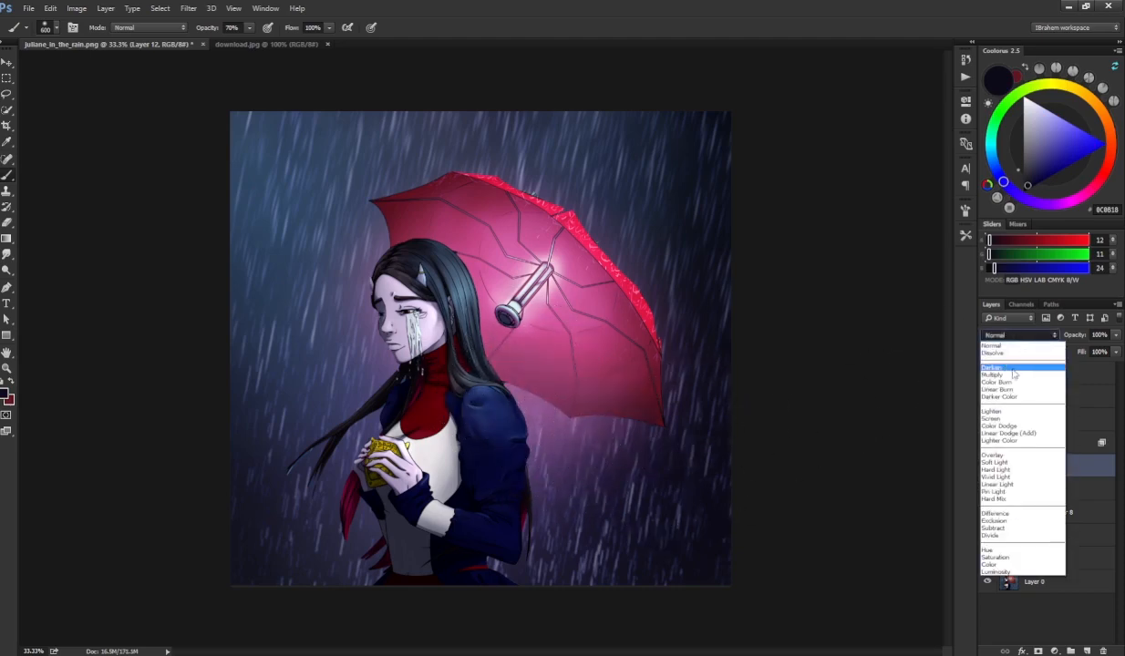
pyautogui.click(998, 366)
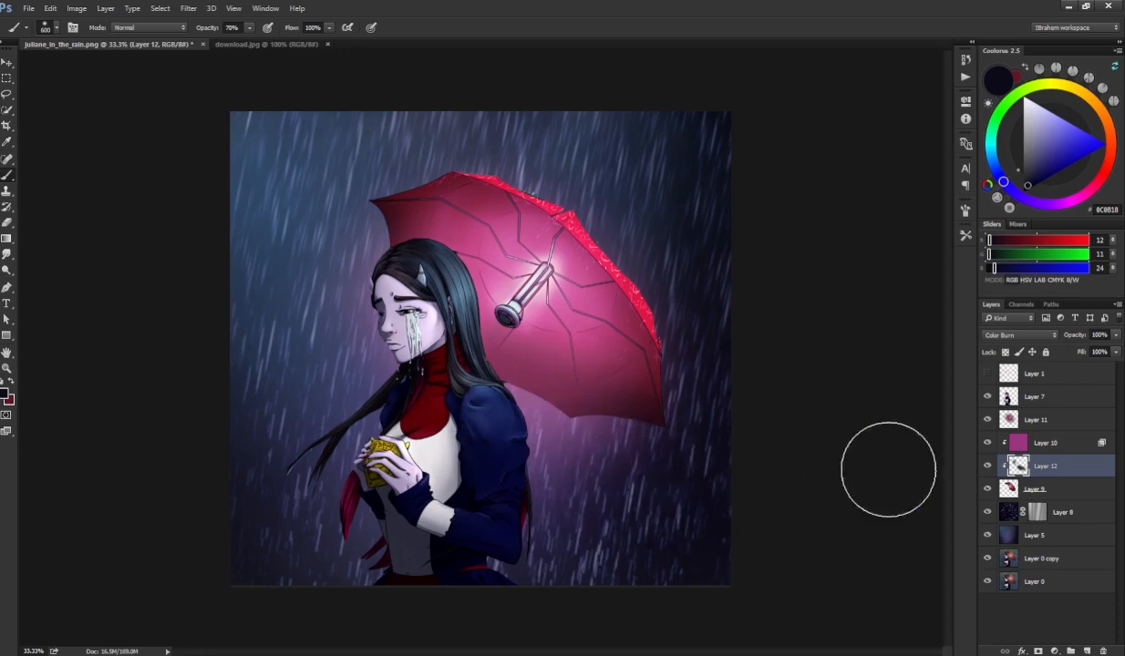
# - Check the umbrella's values in the grayscale proof and compare the image with and without the pink overlay layer
pyautogui.hotkey('ctrl', 'y')
pyautogui.hotkey('ctrl', 'y')
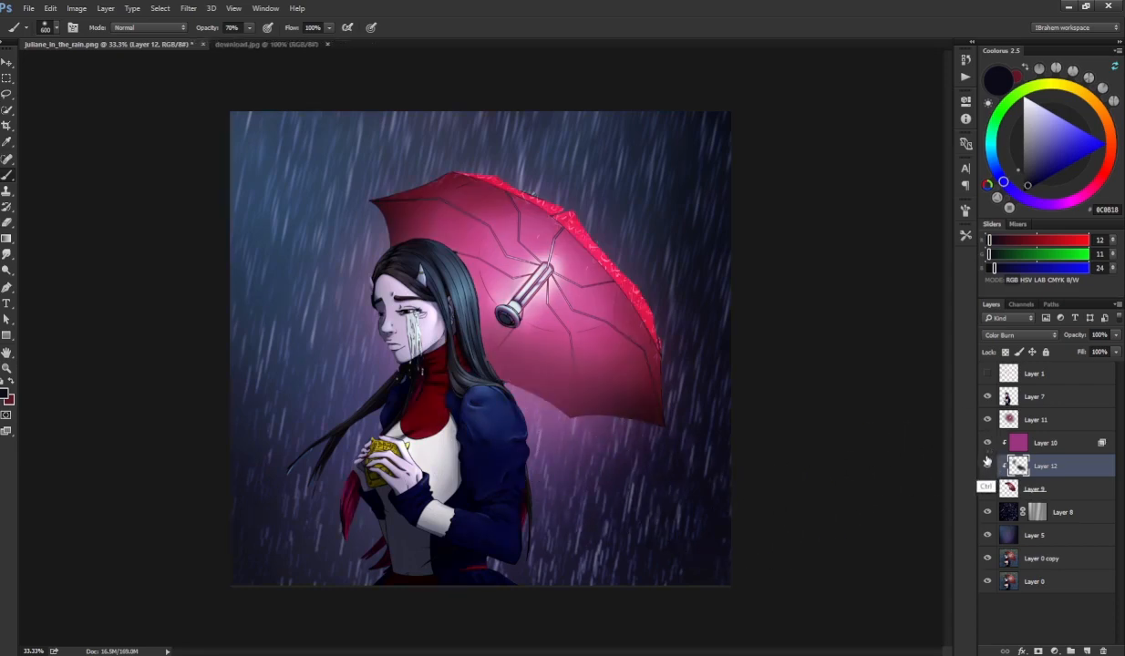
pyautogui.hotkey('ctrl', 'y')
pyautogui.hotkey('ctrl', 'y')
pyautogui.click(988, 443)
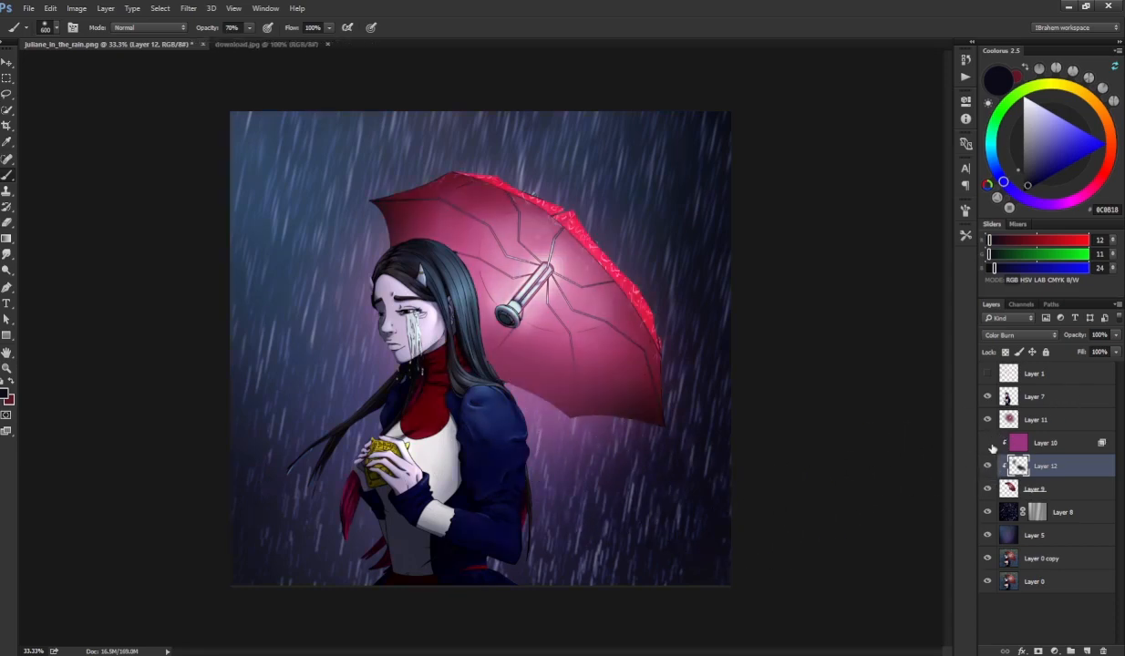
pyautogui.click(988, 448)
pyautogui.click(987, 443)
pyautogui.click(987, 444)
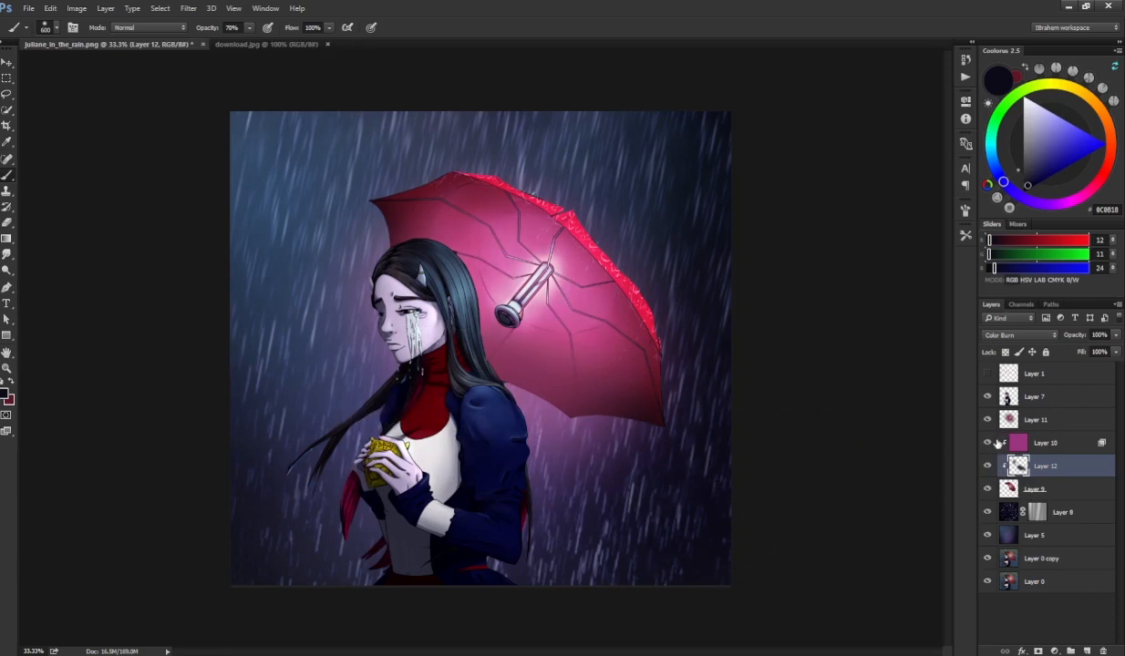
pyautogui.hotkey('ctrl', '+')
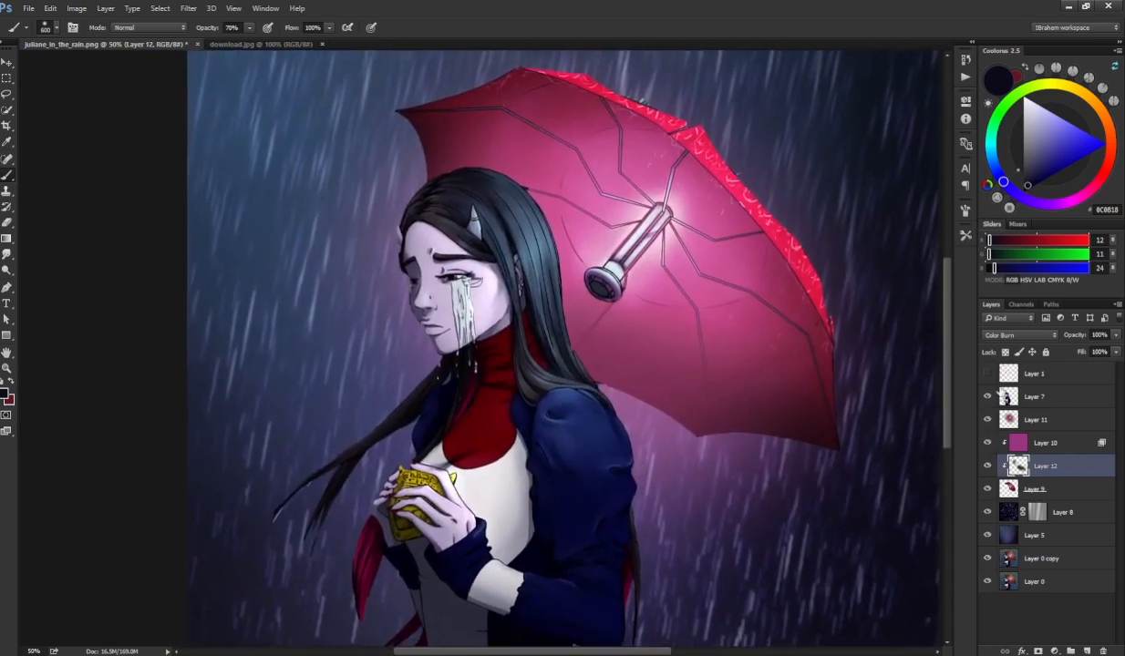
# - On the figure's Layer 7, paint out the tear drips over the red collar with a flat brush and dark reds sampled from it
pyautogui.click(1039, 397)
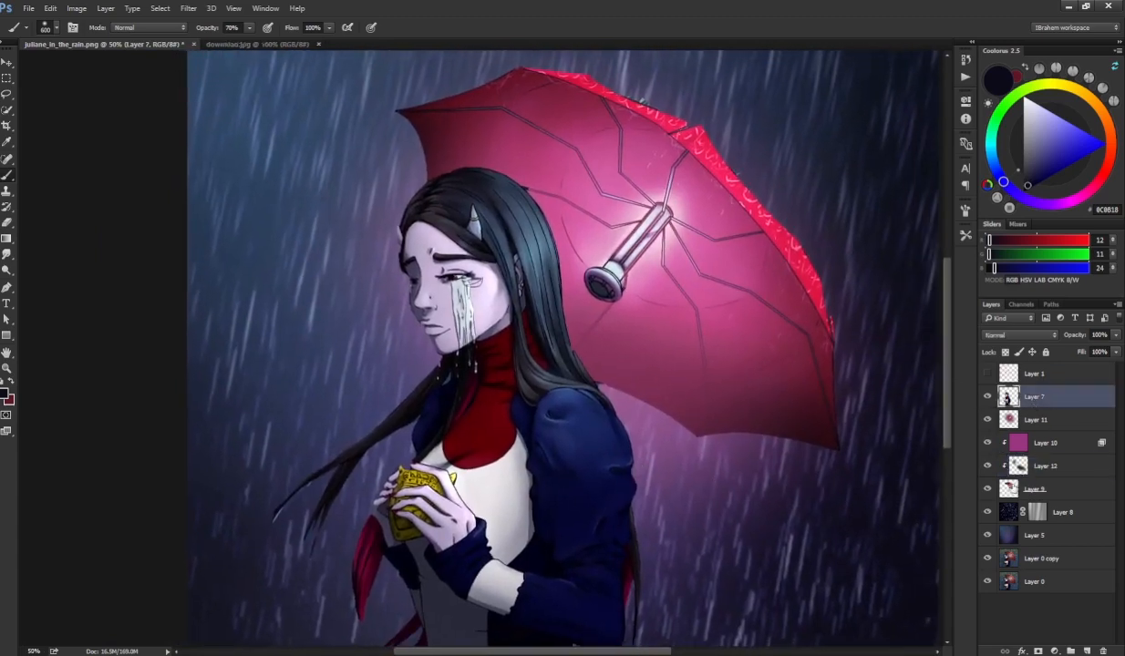
pyautogui.moveTo(607, 493)
pyautogui.mouseDown()
pyautogui.moveTo(568, 411)
pyautogui.moveTo(602, 525)
pyautogui.mouseUp()
pyautogui.press('F5')
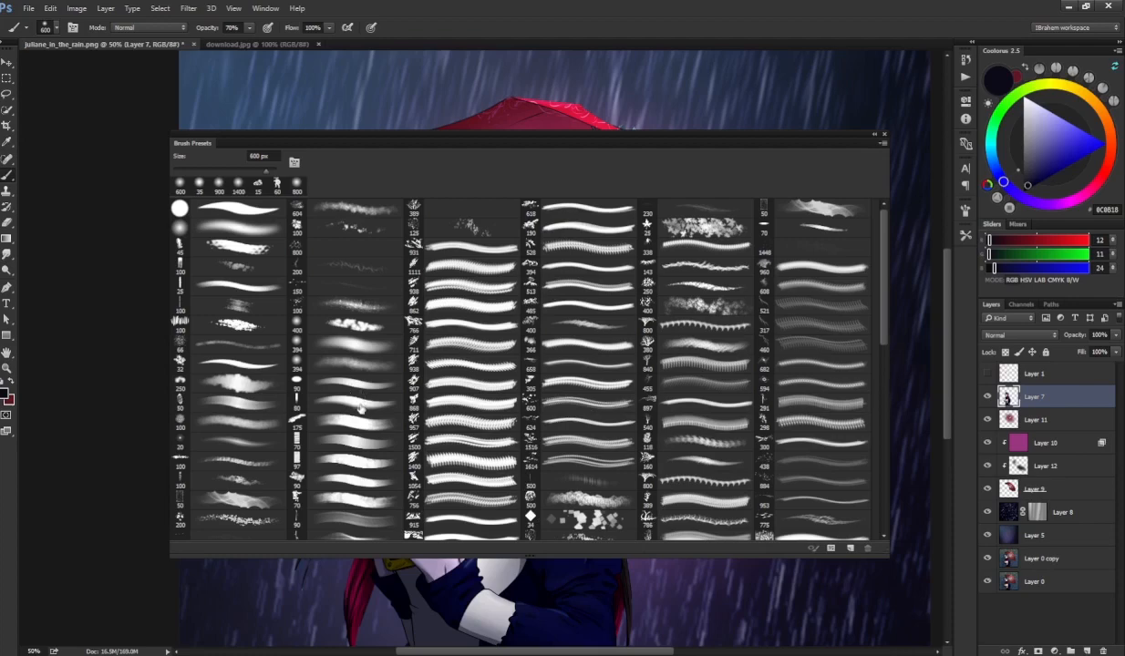
pyautogui.click(360, 405)
pyautogui.press('F5')
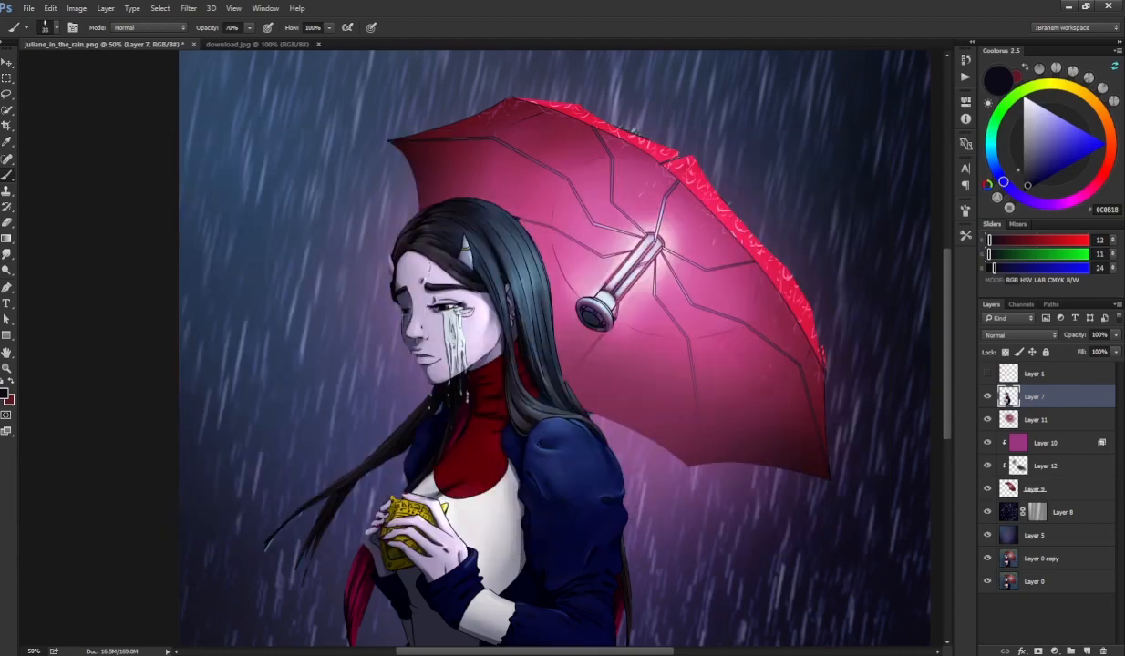
pyautogui.moveTo(430, 276); pyautogui.dragTo(452, 276)
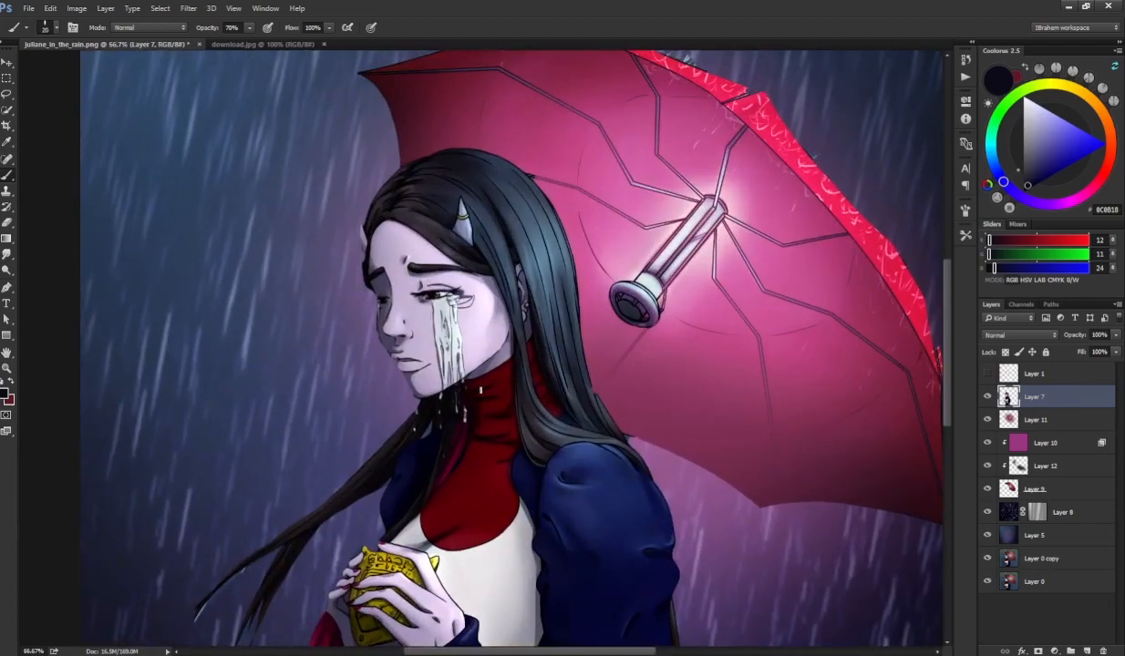
pyautogui.keyDown('alt'); pyautogui.click(466, 381); pyautogui.keyUp('alt')
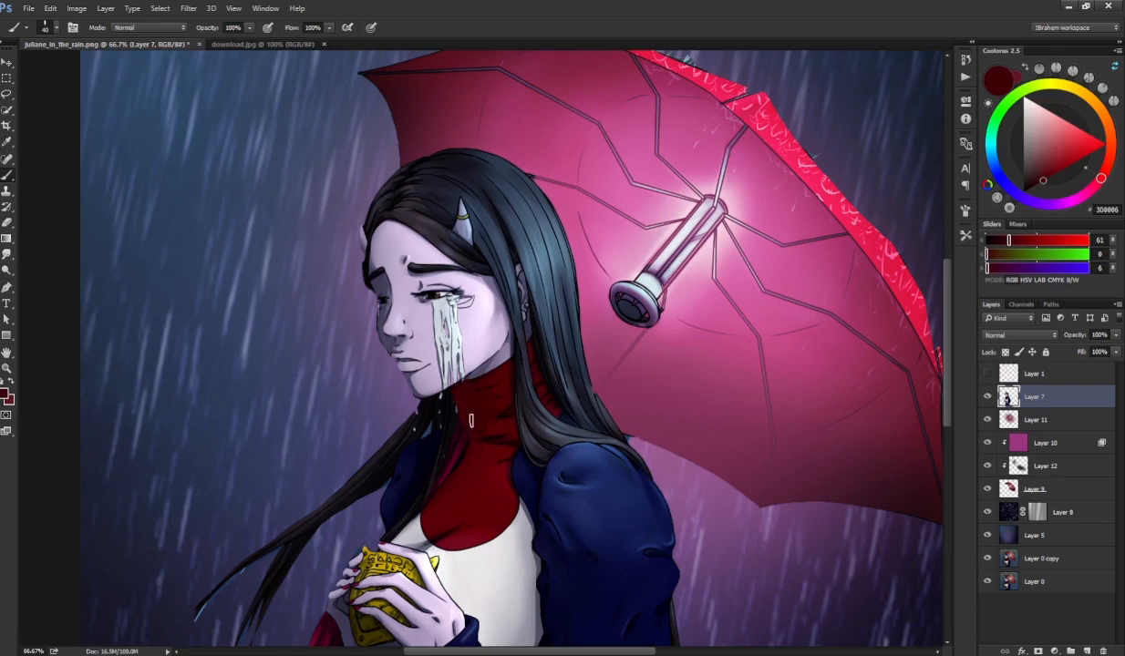
pyautogui.keyDown('alt'); pyautogui.click(480, 379); pyautogui.keyUp('alt')
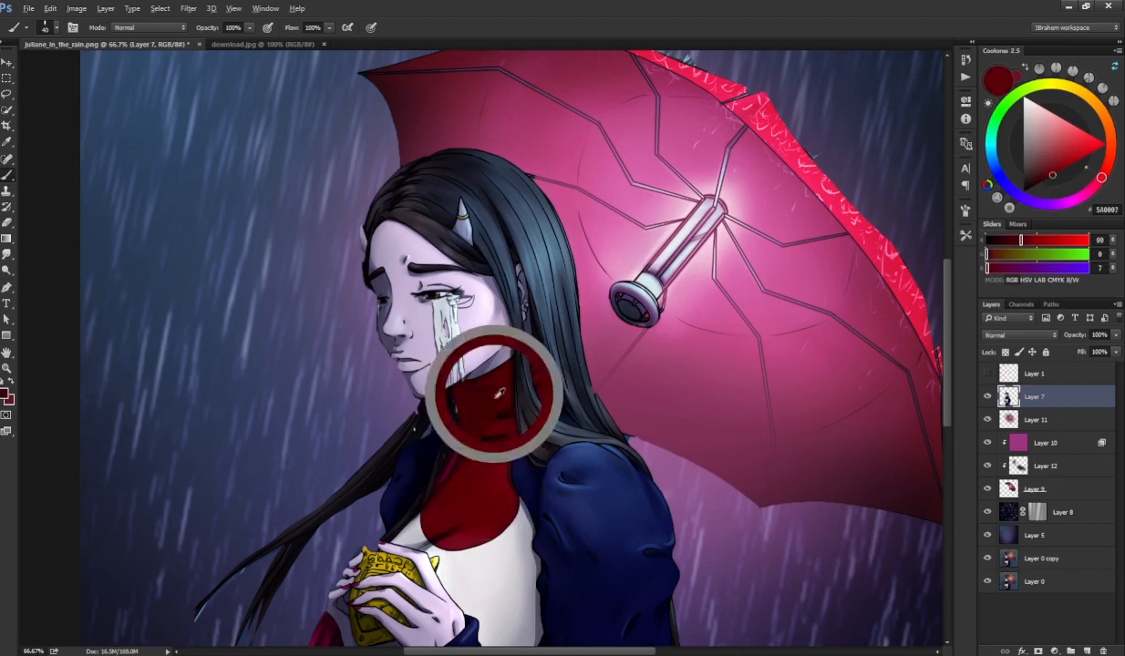
pyautogui.keyDown('alt'); pyautogui.click(451, 412); pyautogui.keyUp('alt')
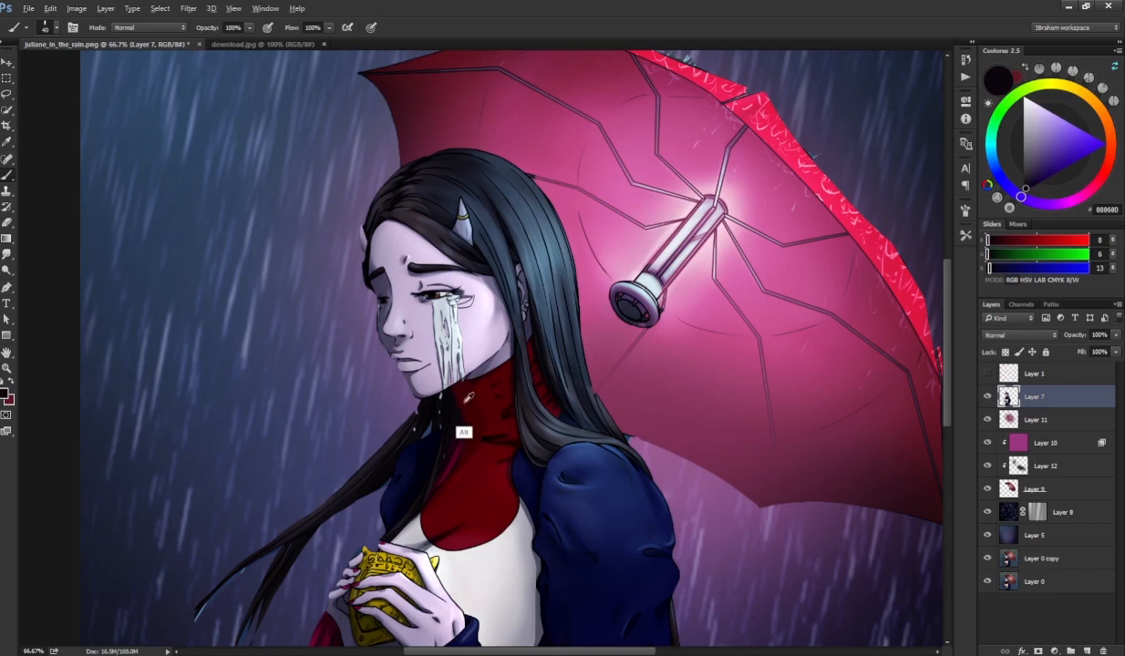
pyautogui.keyDown('alt'); pyautogui.click(467, 400); pyautogui.keyUp('alt')
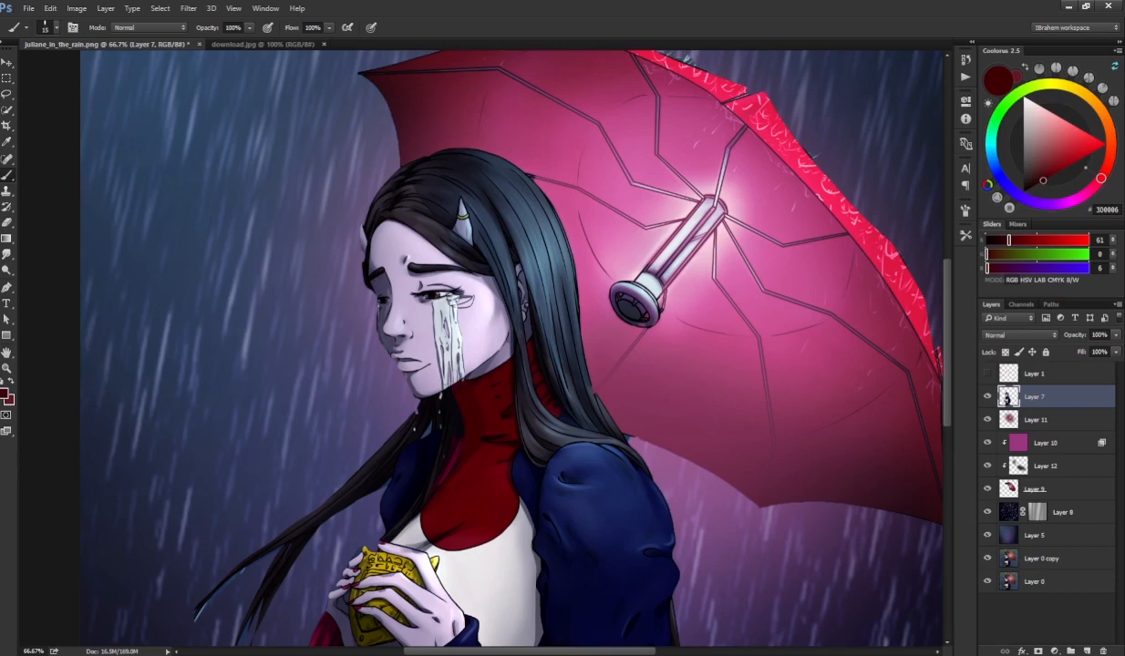
# - Marquee-select the figure's head and reshape the chin and jawline in Liquify with the forward warp brush at size 250
pyautogui.press('m')
pyautogui.moveTo(343, 436); pyautogui.dragTo(568, 78)
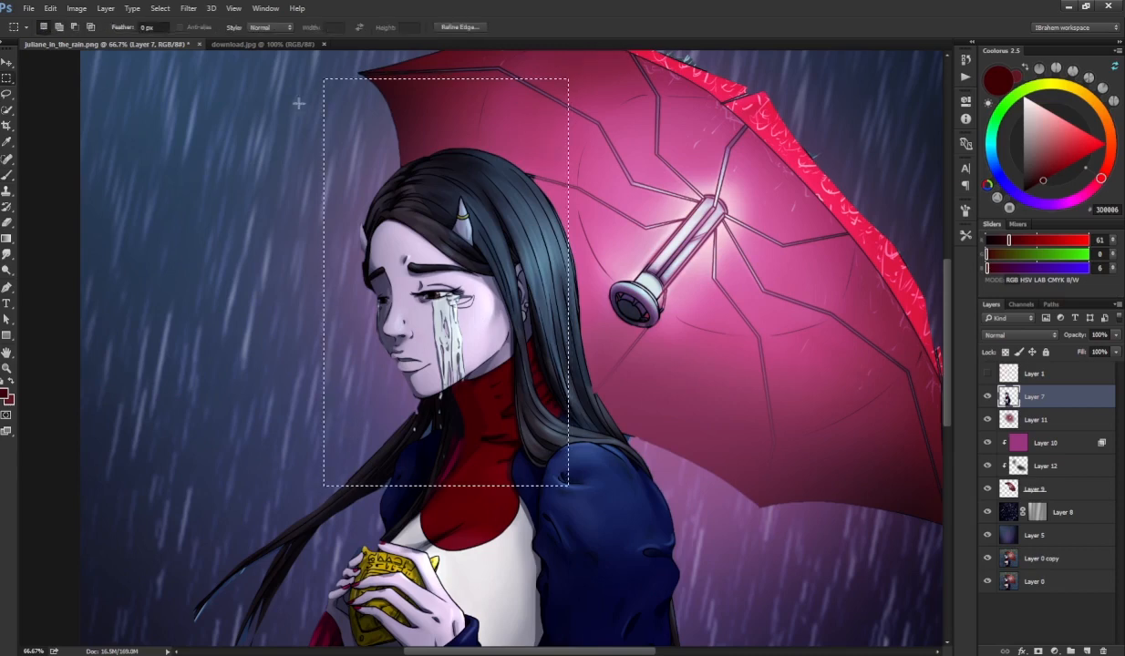
pyautogui.click(188, 7)
pyautogui.click(228, 102)
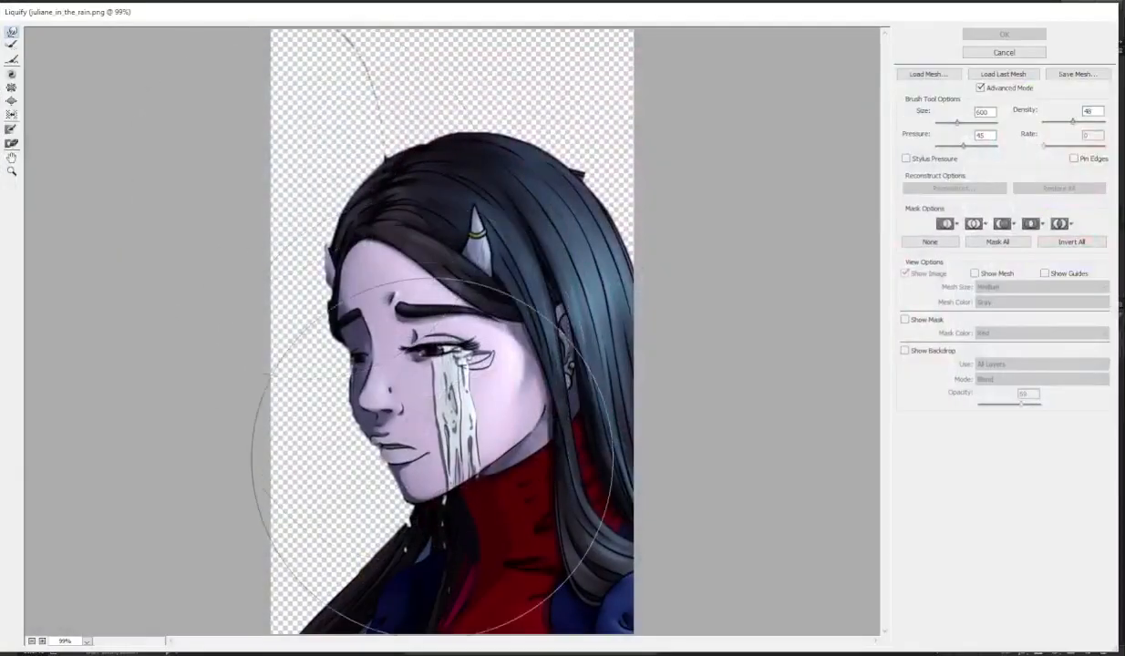
pyautogui.press('[')
pyautogui.press('[')
pyautogui.press('[')
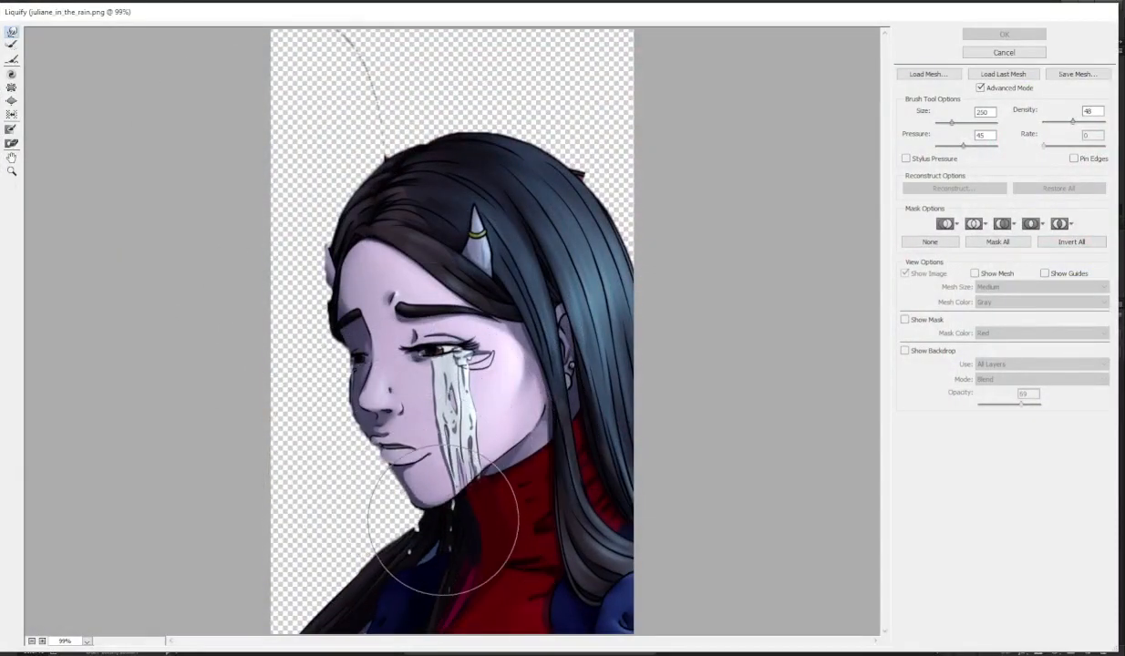
pyautogui.moveTo(433, 515)
pyautogui.mouseDown()
pyautogui.moveTo(477, 499)
pyautogui.moveTo(538, 382)
pyautogui.moveTo(503, 417)
pyautogui.moveTo(517, 426)
pyautogui.moveTo(535, 415)
pyautogui.mouseUp()
pyautogui.press('[')
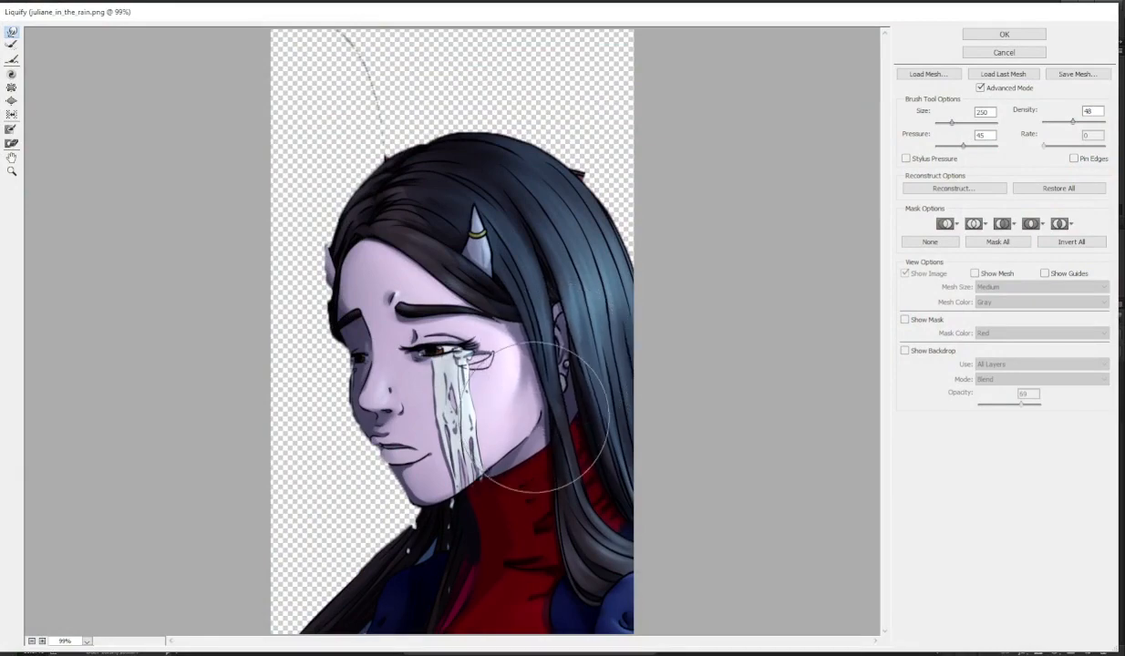
# - Refine the chin, cheek and eyebrow shapes with Liquify brushes from size 175 down to 90, and apply the warp
pyautogui.press('[')
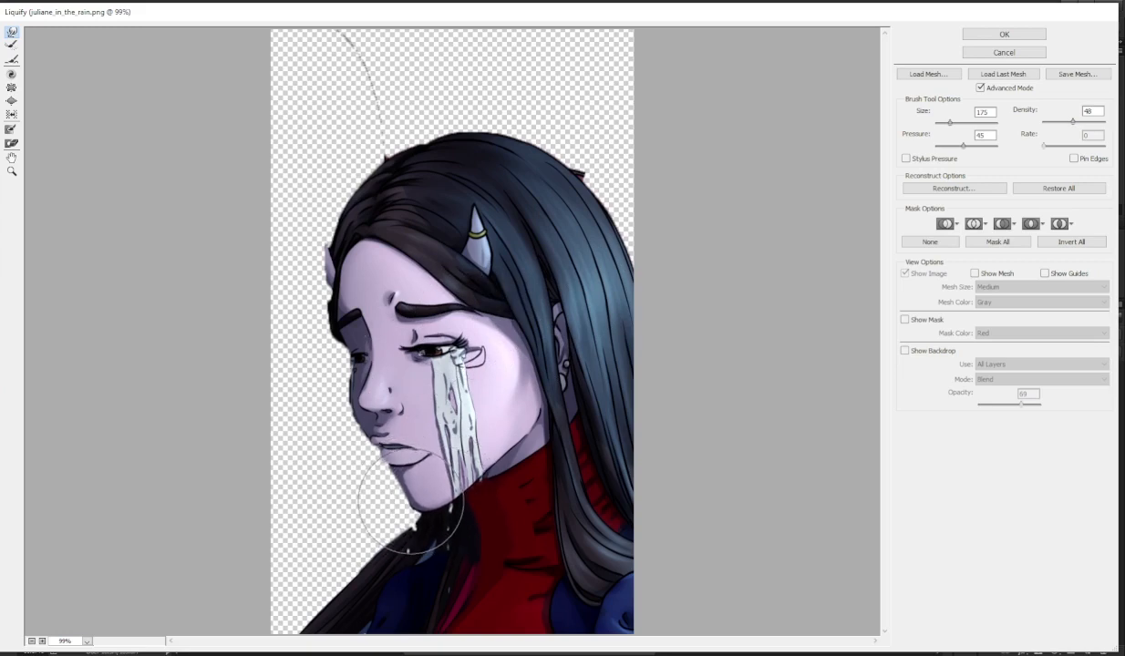
pyautogui.press('[')
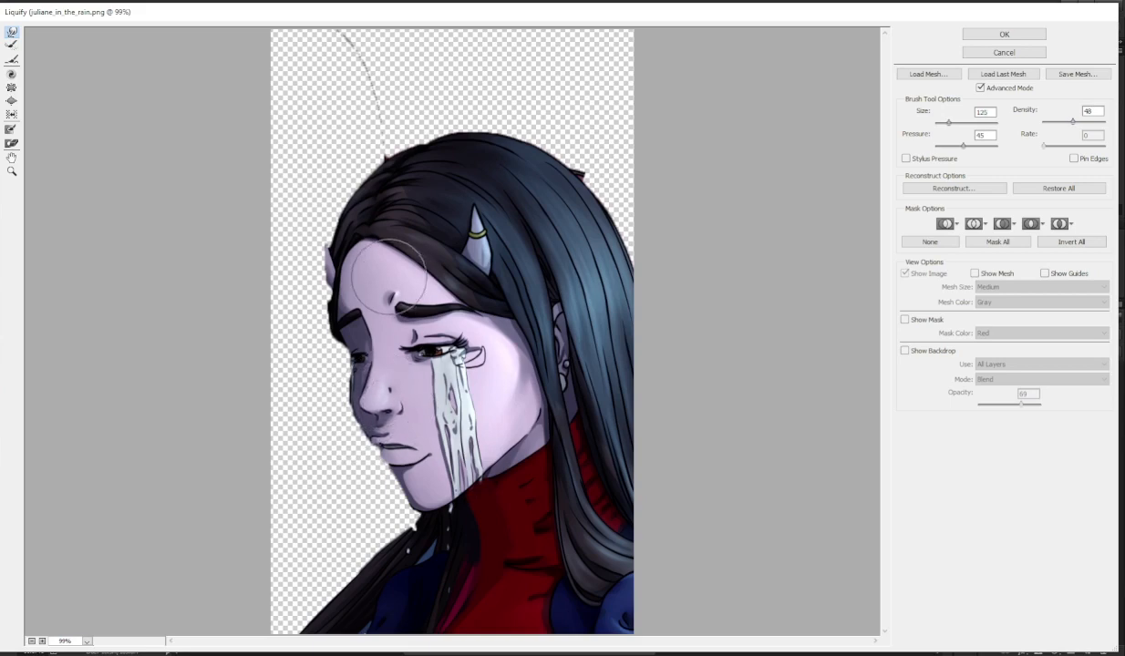
pyautogui.press('[')
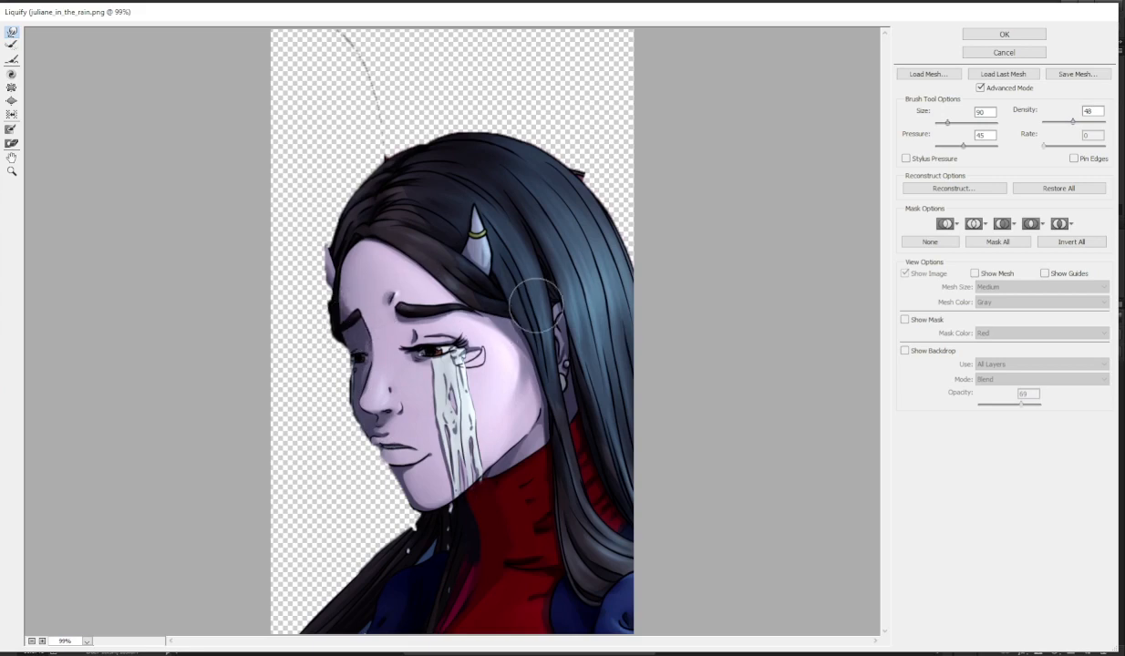
pyautogui.press(']')
pyautogui.press(']')
pyautogui.press(']')
pyautogui.press(']')
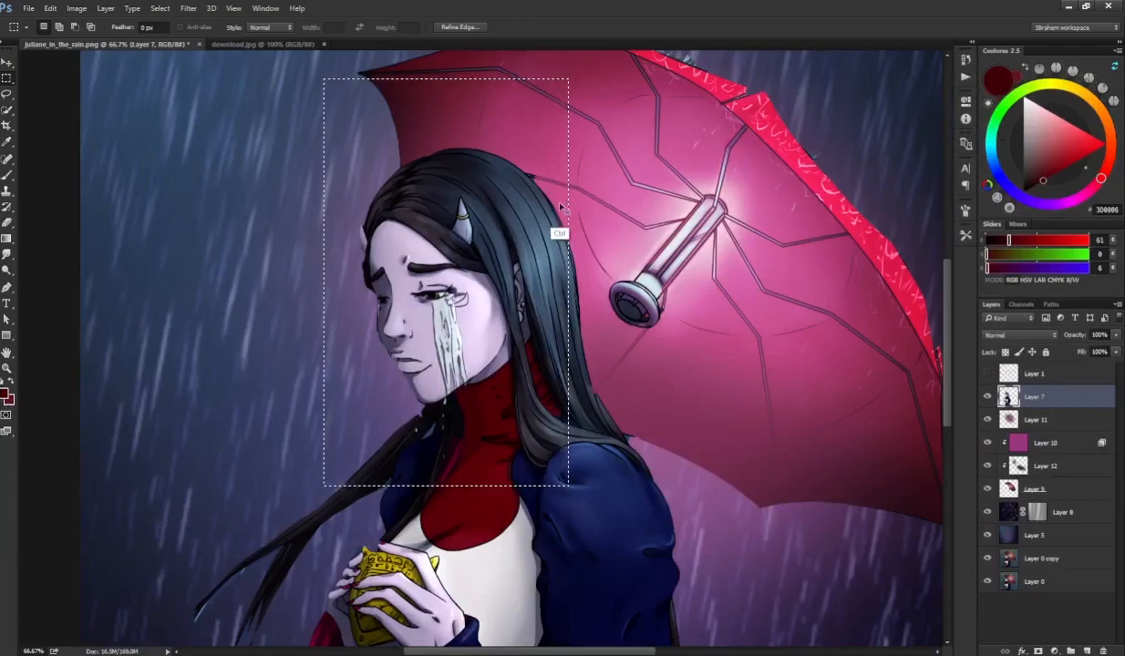
# - Compare the face before and after the warp, and adjust the chin again in Liquify with brush size 175
pyautogui.hotkey('ctrl', 'z')
pyautogui.hotkey('ctrl', 'z')
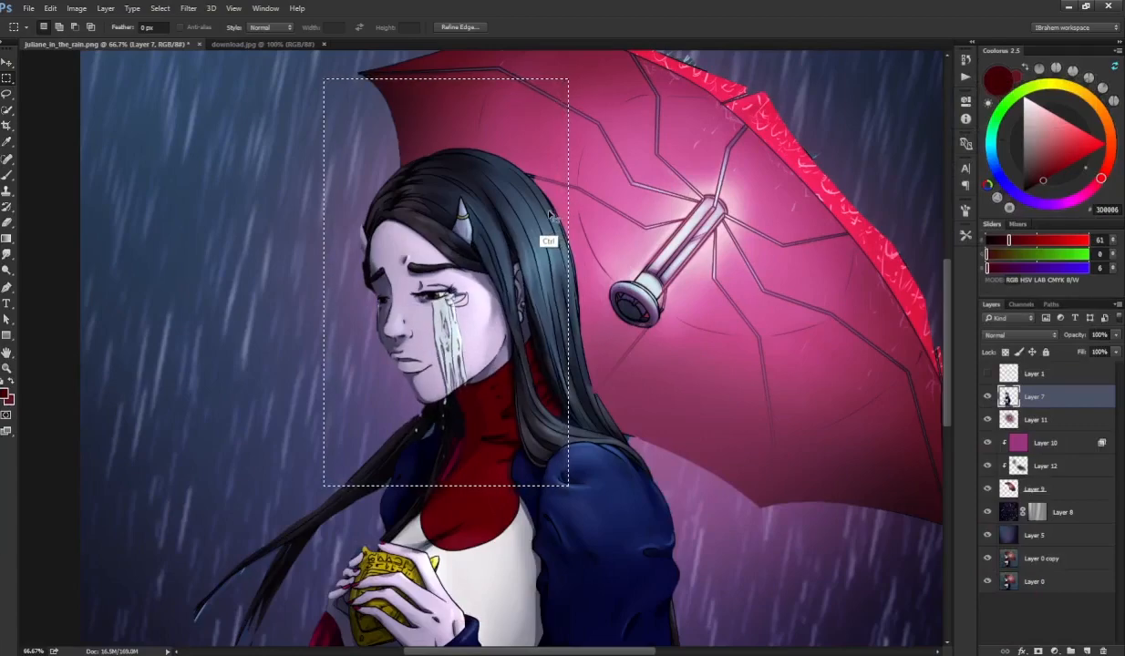
pyautogui.click(188, 8)
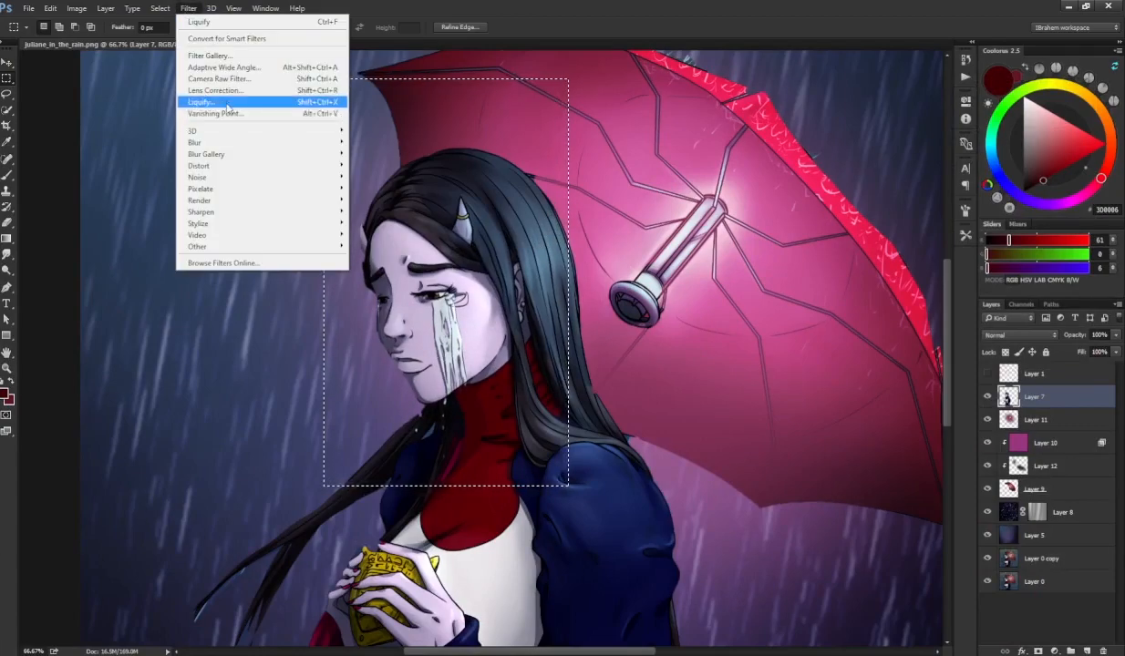
pyautogui.click(210, 101)
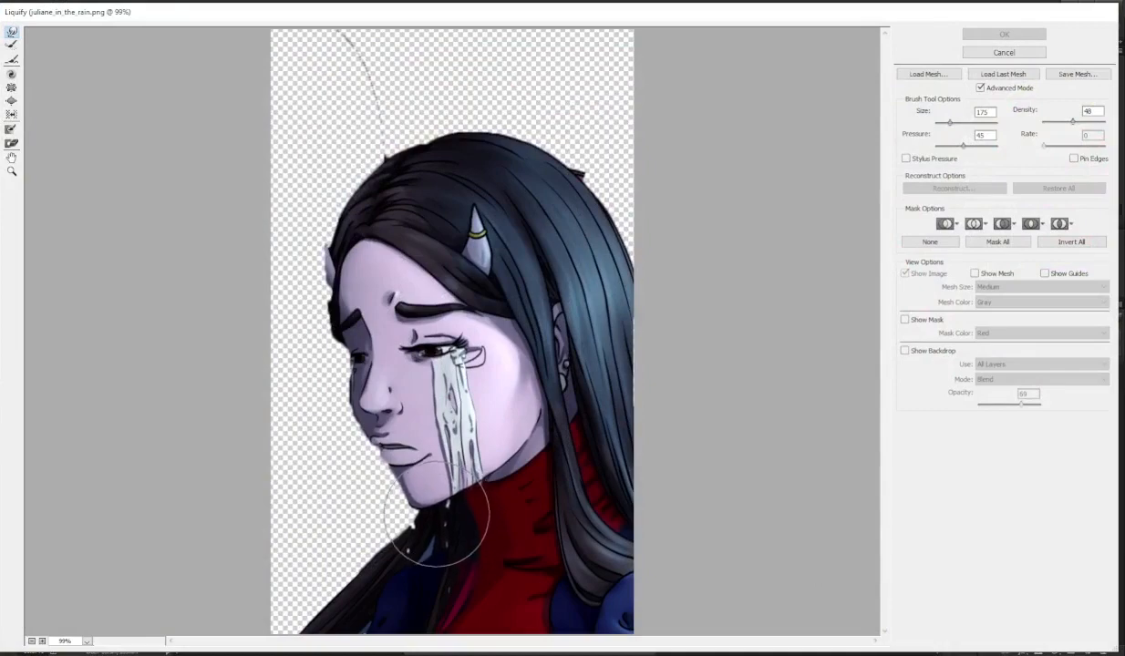
pyautogui.moveTo(436, 516); pyautogui.dragTo(408, 500)
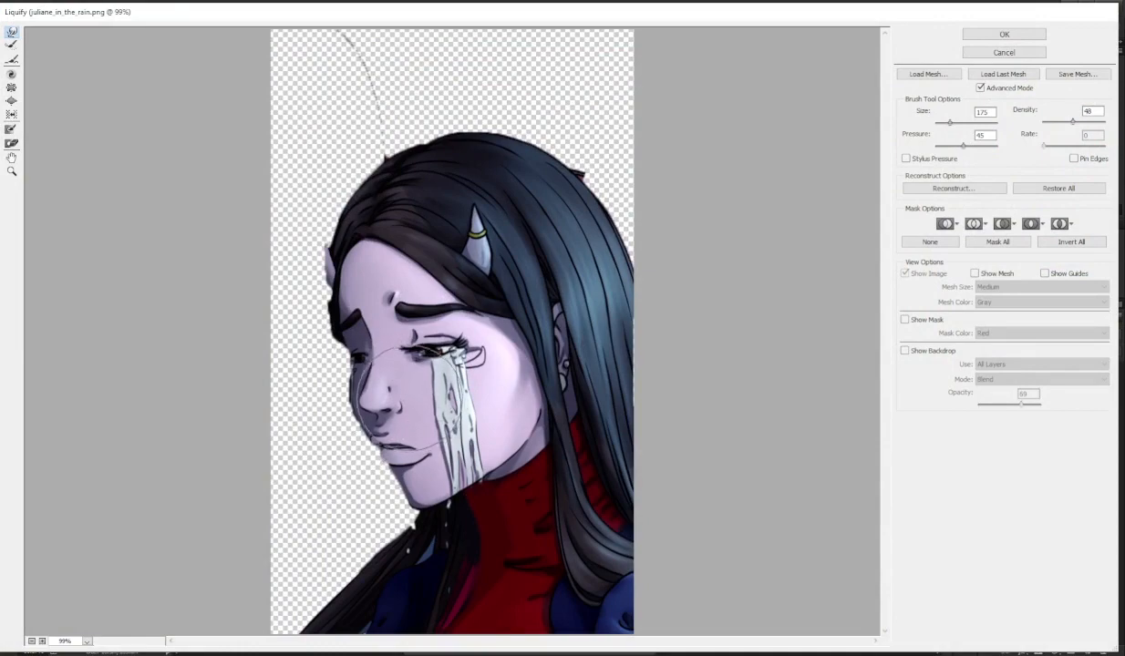
pyautogui.press('Return')
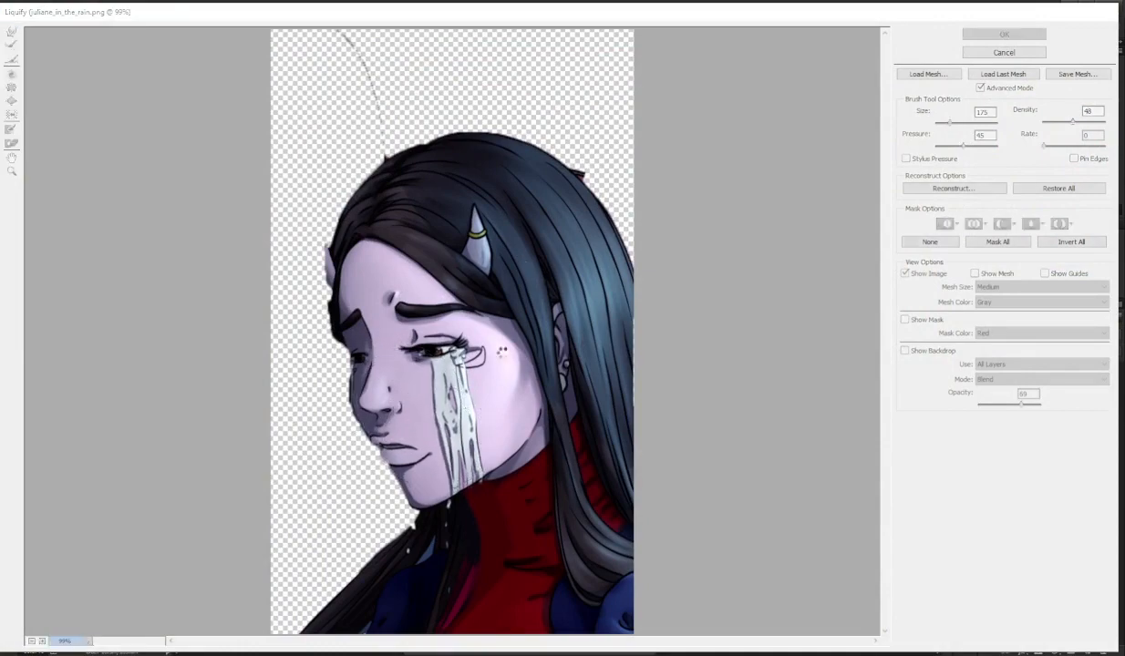
# - Paint over the tears on the figure's cheek with the sampled skin tone C8B5D5, using two flat brushes at size 40
pyautogui.press('b')
pyautogui.scroll(2, 488, 339)
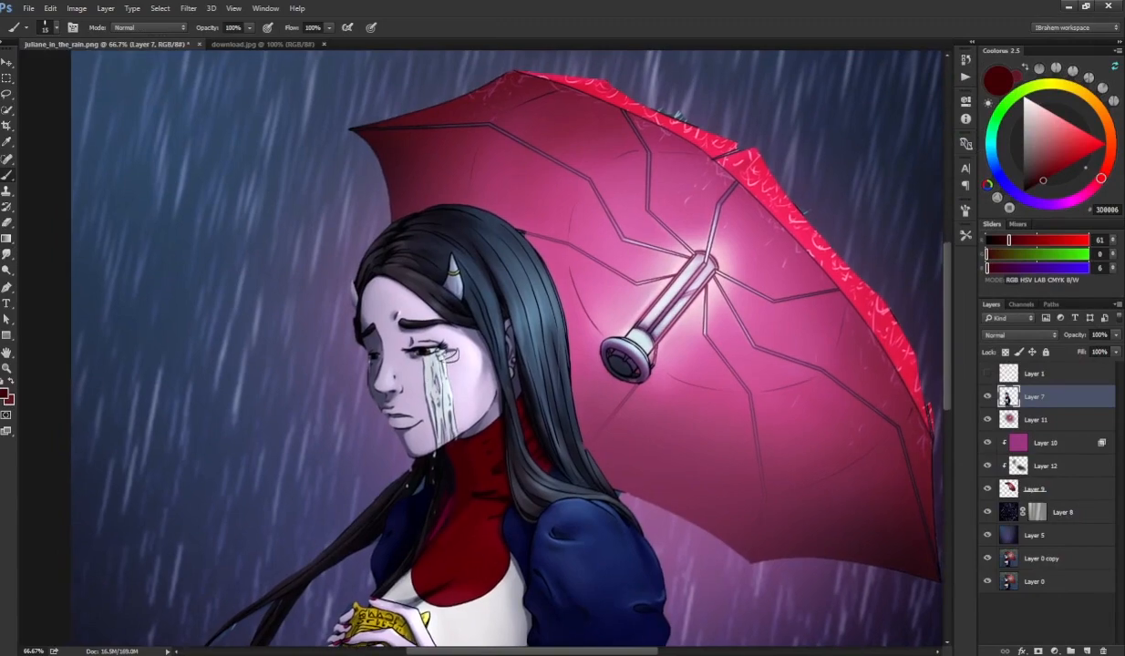
pyautogui.moveTo(486, 304)
pyautogui.mouseDown()
pyautogui.moveTo(566, 187)
pyautogui.moveTo(527, 217)
pyautogui.moveTo(489, 292)
pyautogui.mouseUp()
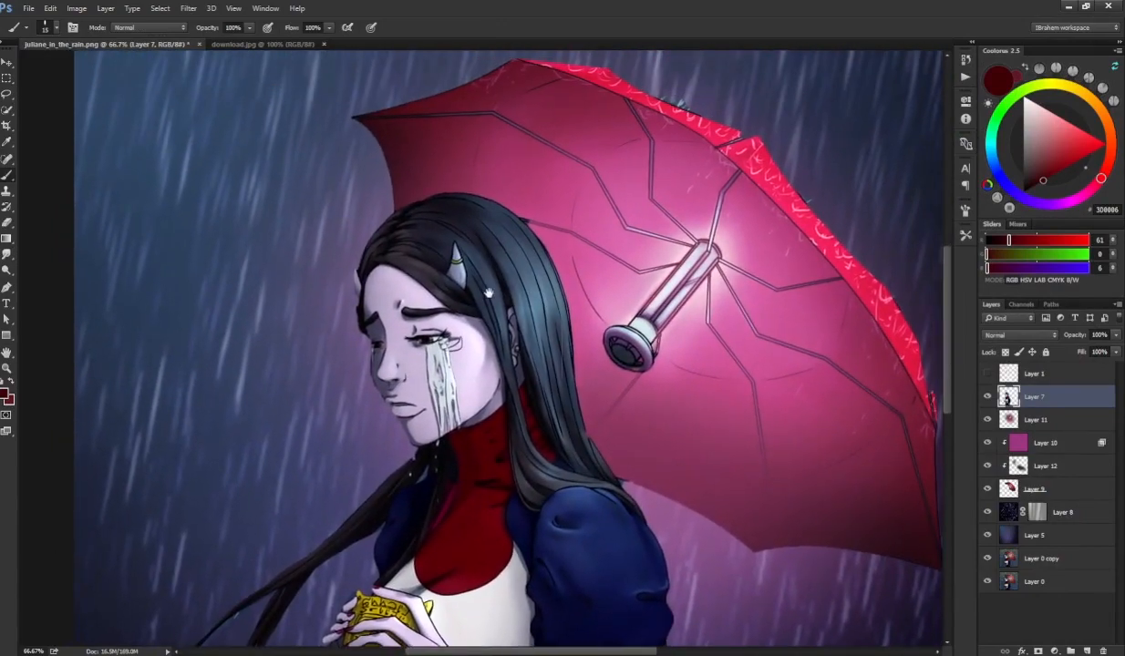
pyautogui.keyDown('alt'); pyautogui.click(423, 372); pyautogui.keyUp('alt')
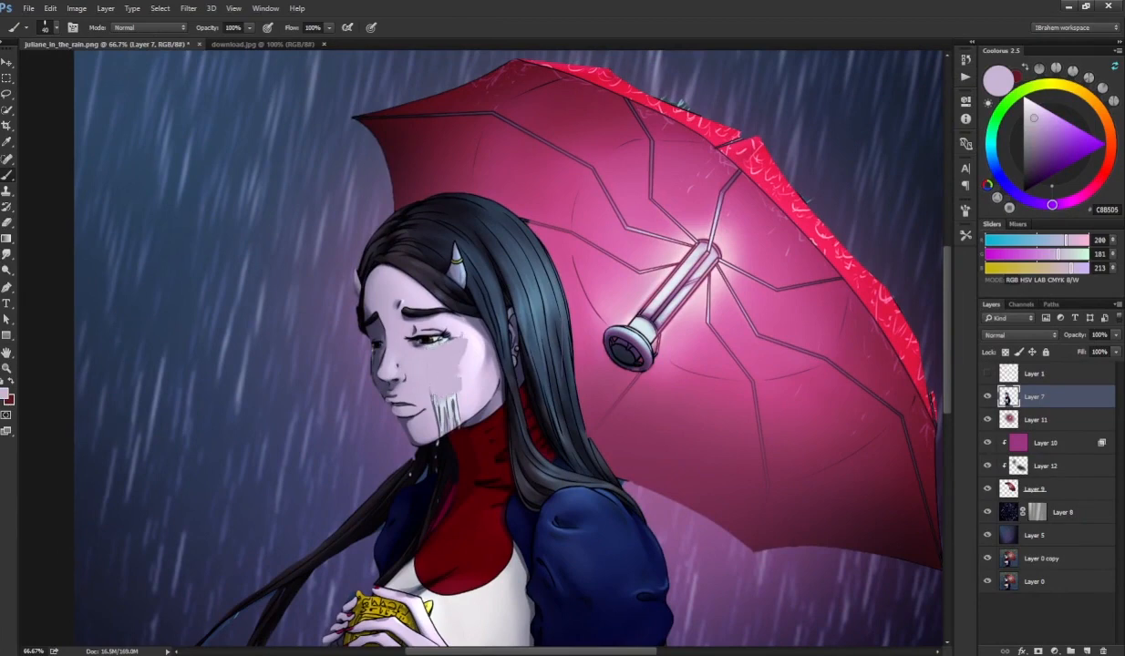
pyautogui.press('F5')
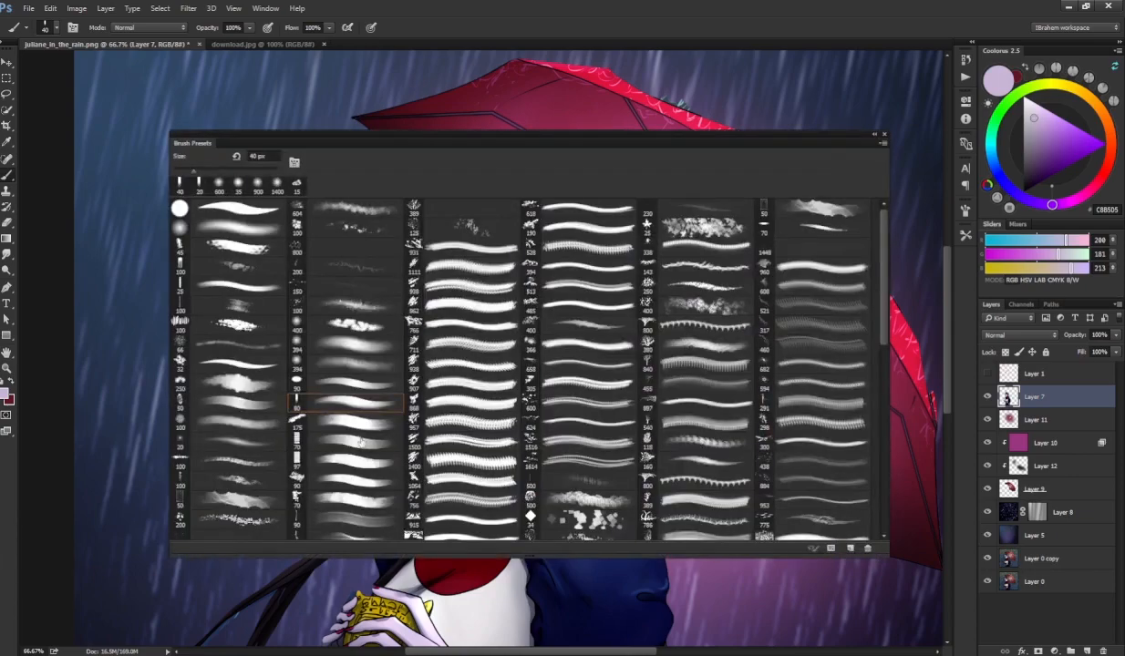
pyautogui.click(361, 442)
pyautogui.press('F5')
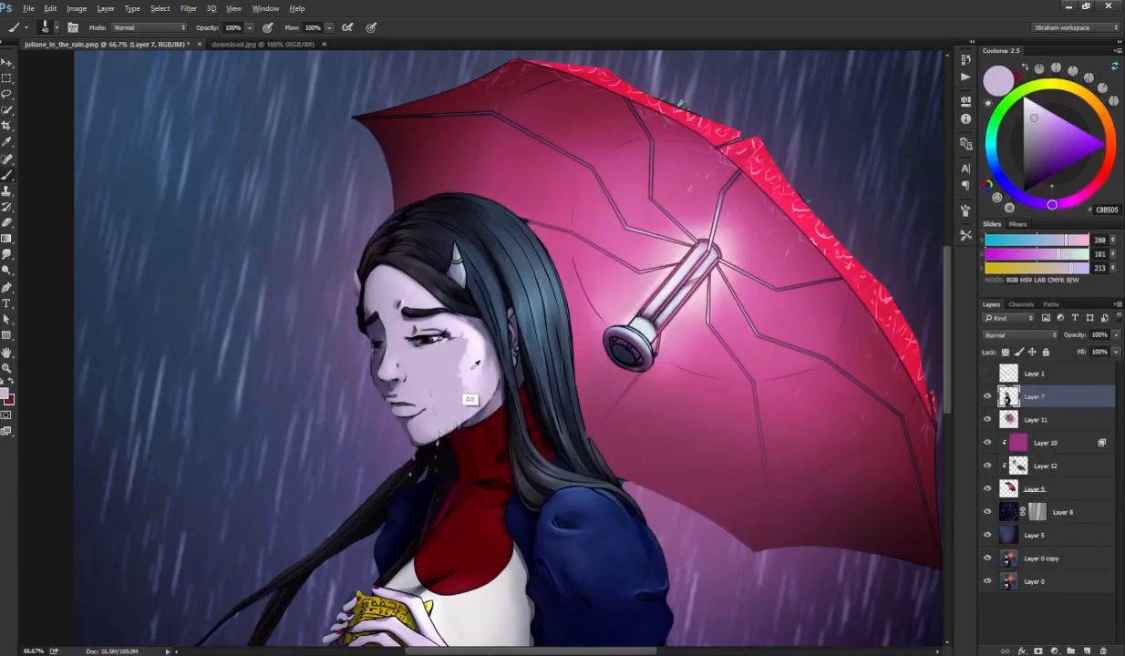
# - Blend the repainted cheek and mouth area with light and mid lilac skin tones sampled from the face, such as E5D3F1 and C8B5D6
pyautogui.keyDown('alt'); pyautogui.click(474, 366); pyautogui.keyUp('alt')
pyautogui.keyDown('alt'); pyautogui.click(419, 399); pyautogui.keyUp('alt')
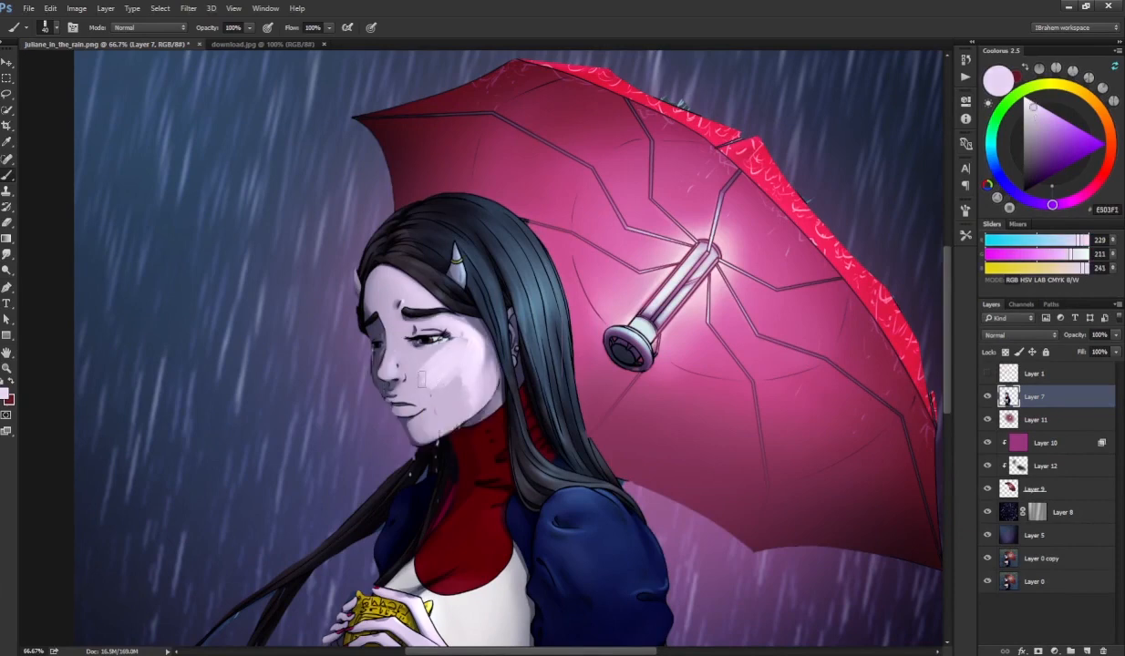
pyautogui.keyDown('alt'); pyautogui.click(395, 409); pyautogui.keyUp('alt')
pyautogui.keyDown('alt'); pyautogui.click(399, 393); pyautogui.keyUp('alt')
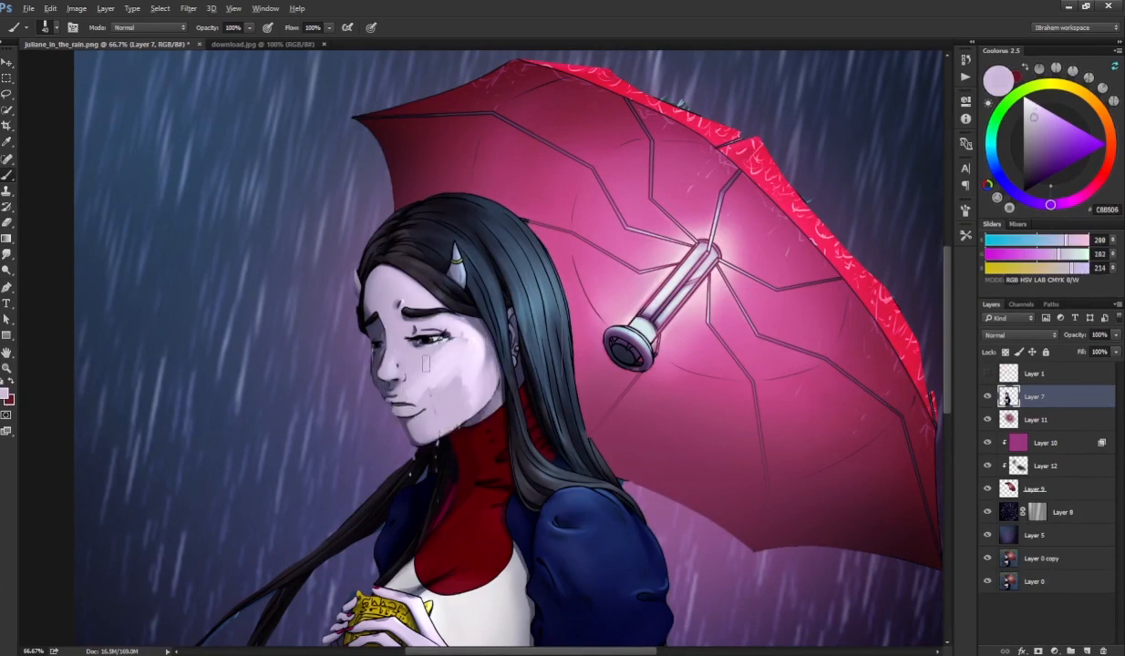
pyautogui.keyDown('alt'); pyautogui.click(415, 425); pyautogui.keyUp('alt')
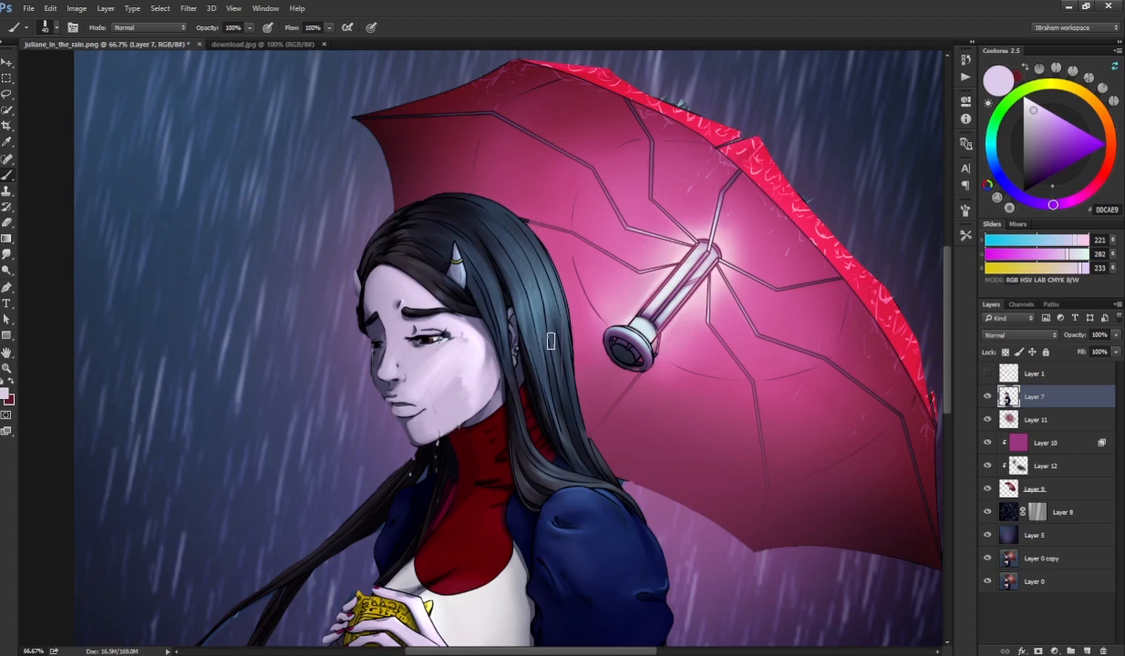
# - Shift the sampled skin colour toward pink D5B5C3 and brush a soft pink tint over the cheek below the eye
pyautogui.press('alt')
pyautogui.keyDown('alt'); pyautogui.click(442, 397); pyautogui.keyUp('alt')
pyautogui.moveTo(1074, 188); pyautogui.dragTo(1081, 188)
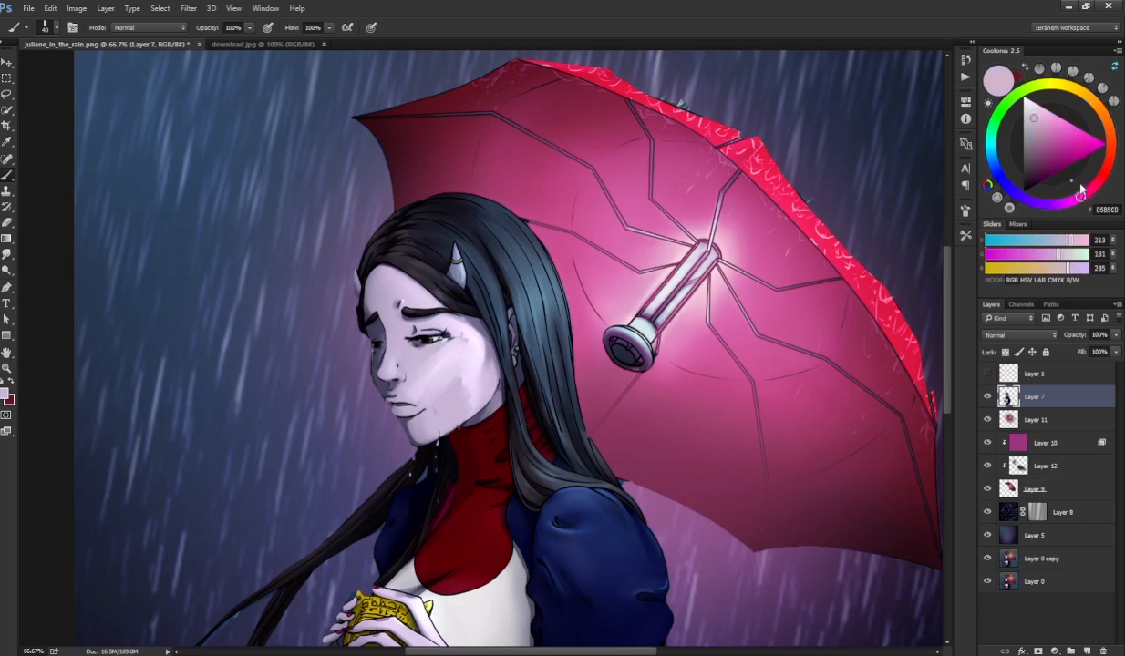
pyautogui.press('[')
pyautogui.click(1091, 191)
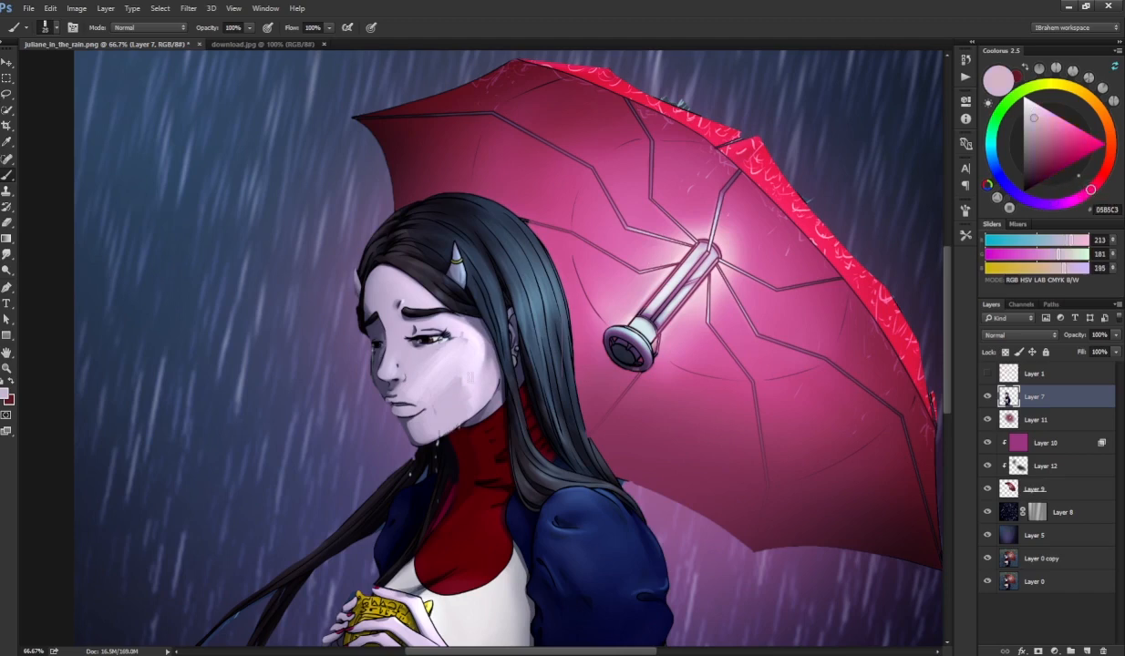
pyautogui.press(']')
pyautogui.moveTo(445, 341); pyautogui.dragTo(426, 412)
pyautogui.keyDown('alt'); pyautogui.click(450, 384); pyautogui.keyUp('alt')
pyautogui.moveTo(436, 347)
pyautogui.mouseDown()
pyautogui.moveTo(455, 384)
pyautogui.moveTo(423, 390)
pyautogui.mouseUp()
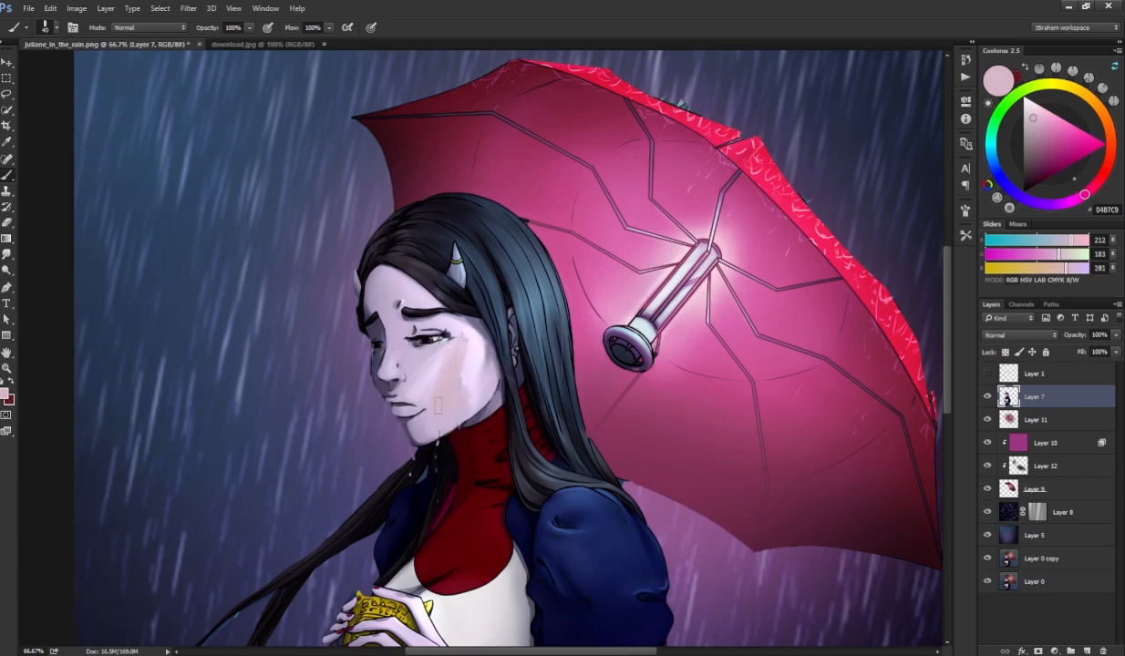
pyautogui.moveTo(437, 333); pyautogui.dragTo(422, 381)
pyautogui.keyDown('alt'); pyautogui.click(437, 397); pyautogui.keyUp('alt')
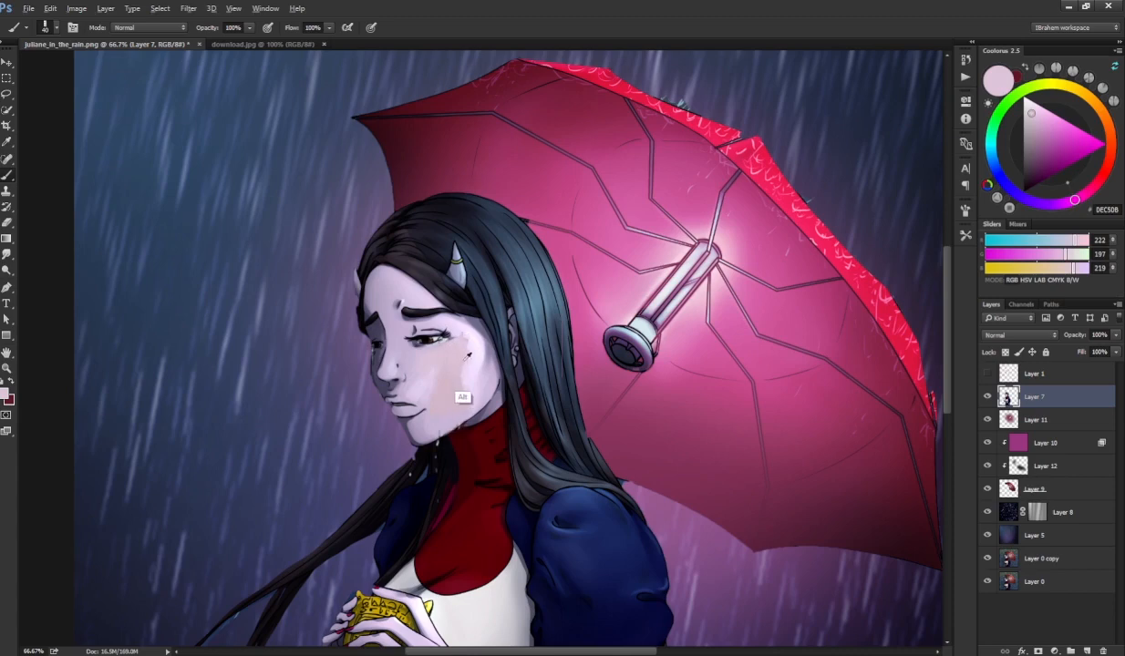
# - Mix a deeper pink B6667F and paint a blush stroke on the cheek beside the eye with brush size 30
pyautogui.keyDown('alt'); pyautogui.click(470, 384); pyautogui.keyUp('alt')
pyautogui.keyDown('alt'); pyautogui.click(477, 342); pyautogui.keyUp('alt')
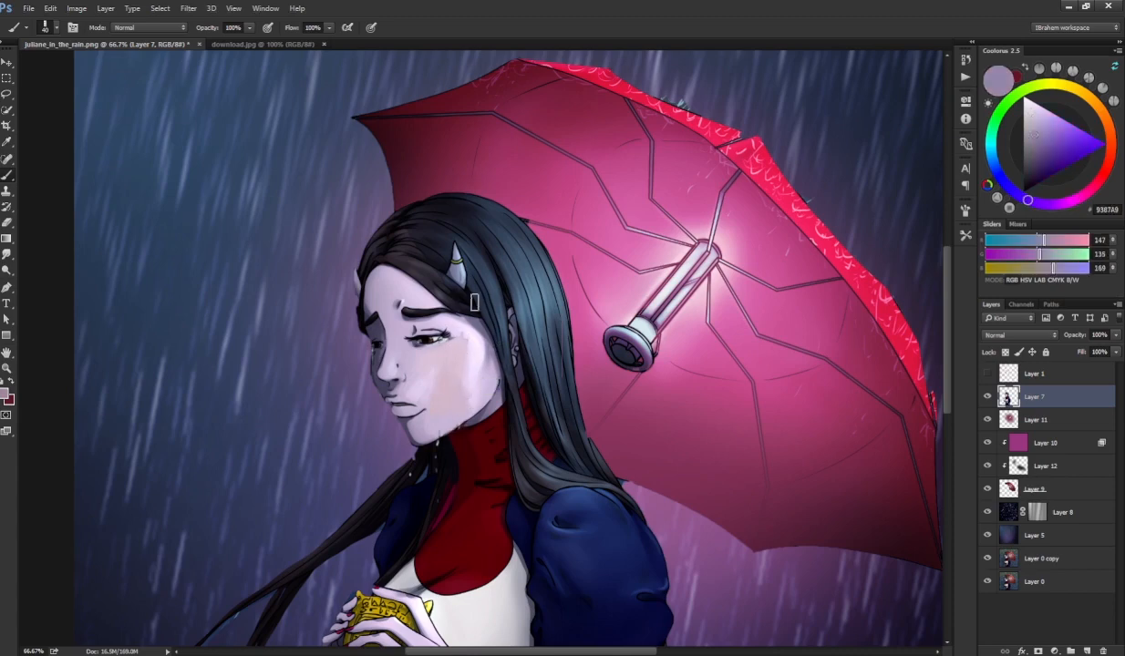
pyautogui.keyDown('alt'); pyautogui.click(457, 366); pyautogui.keyUp('alt')
pyautogui.click(1050, 140)
pyautogui.click(1095, 186)
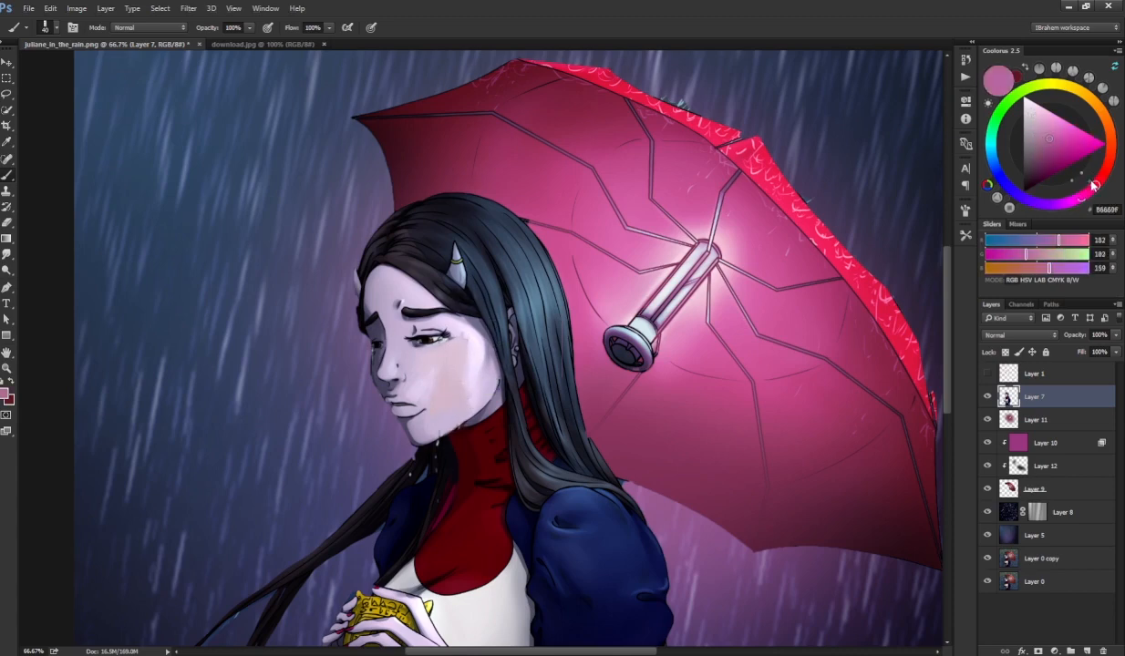
pyautogui.press('[')
pyautogui.press('[')
pyautogui.moveTo(458, 352); pyautogui.dragTo(462, 343)
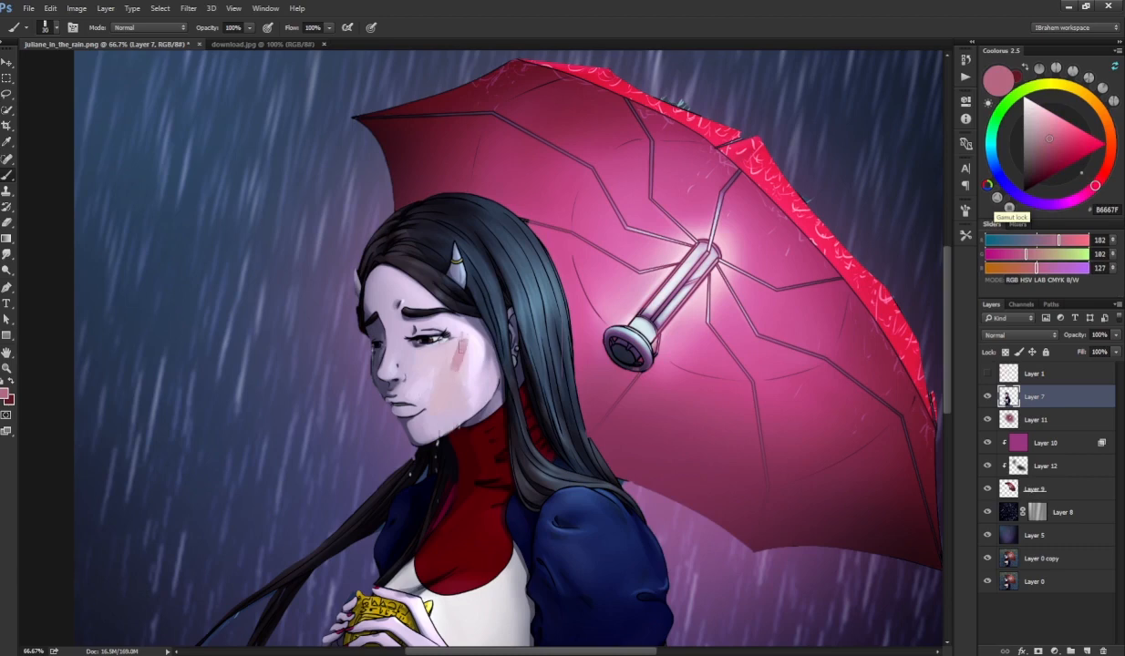
# - Blend the blush around the outer eye and extend it down the cheek with sampled pinks such as C78FA7 and CDA6BB
pyautogui.keyDown('alt'); pyautogui.click(431, 360); pyautogui.keyUp('alt')
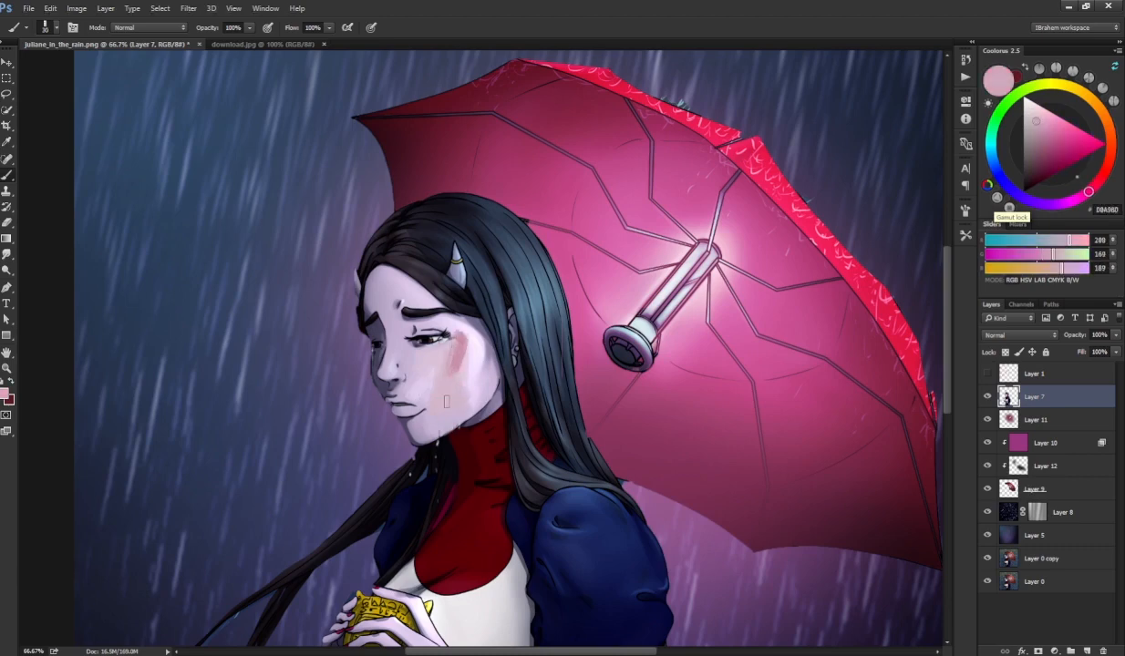
pyautogui.keyDown('alt'); pyautogui.click(466, 345); pyautogui.keyUp('alt')
pyautogui.moveTo(457, 336); pyautogui.dragTo(447, 328)
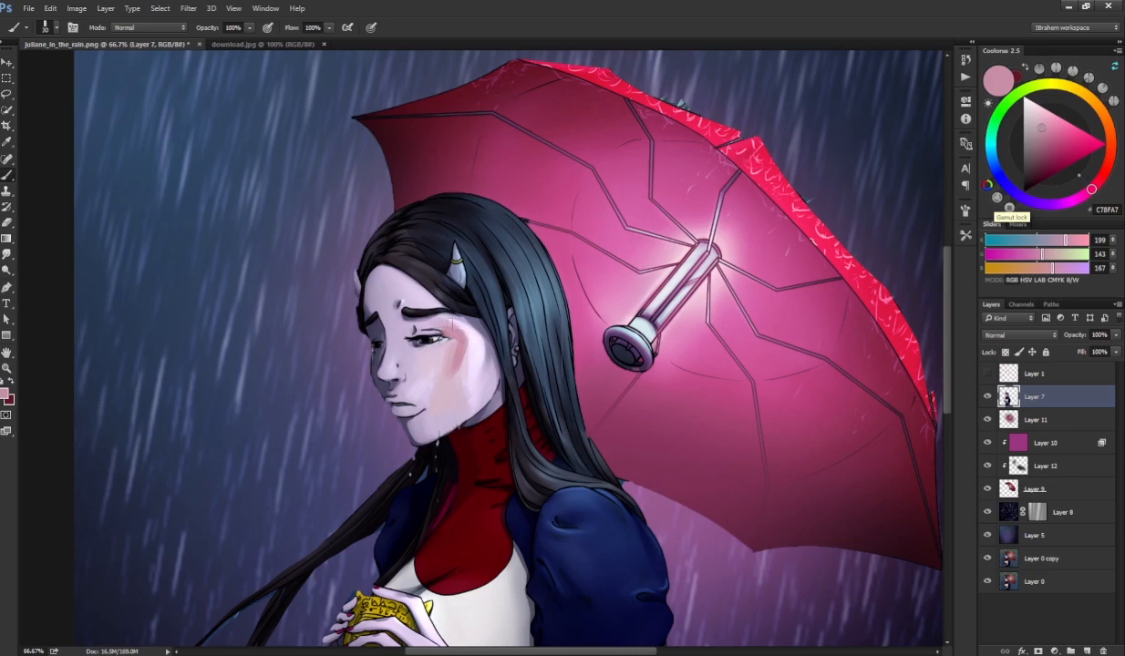
pyautogui.keyDown('alt'); pyautogui.click(411, 337); pyautogui.keyUp('alt')
pyautogui.keyDown('alt'); pyautogui.click(464, 354); pyautogui.keyUp('alt')
pyautogui.moveTo(455, 362); pyautogui.dragTo(460, 413)
pyautogui.keyDown('alt'); pyautogui.click(454, 403); pyautogui.keyUp('alt')
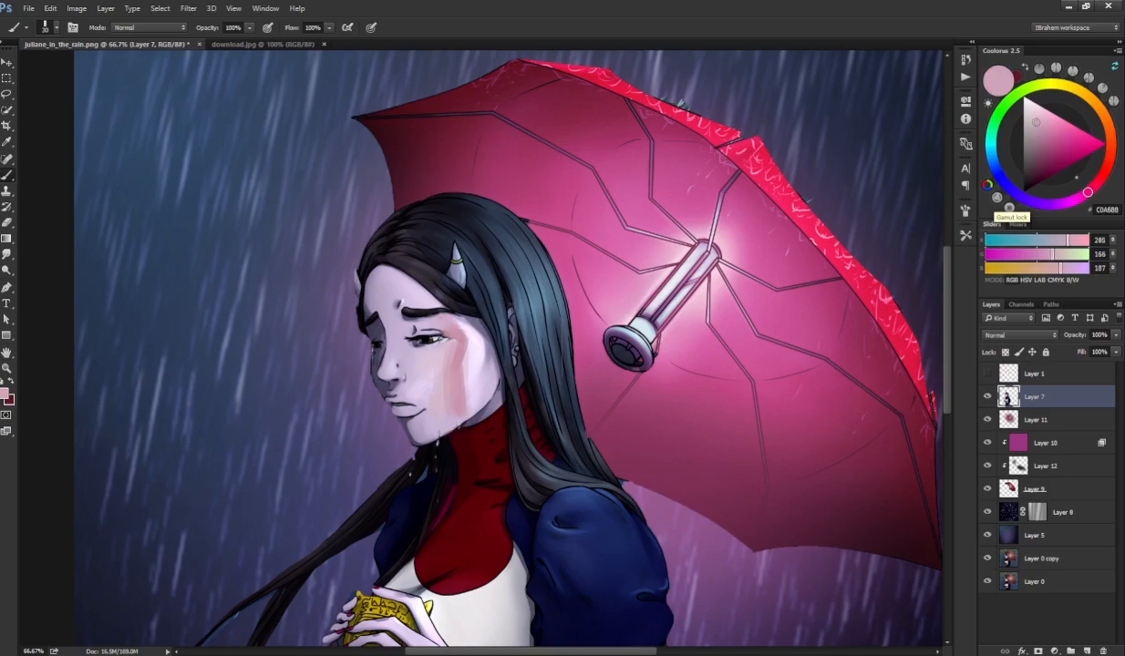
# - Flip the canvas horizontally and blend the cheek around the blush with sampled lilac tones such as ECDDFE and CAB6D8
pyautogui.hotkey('ctrl', 'shift', 'h')
pyautogui.moveTo(593, 337); pyautogui.dragTo(355, 331)
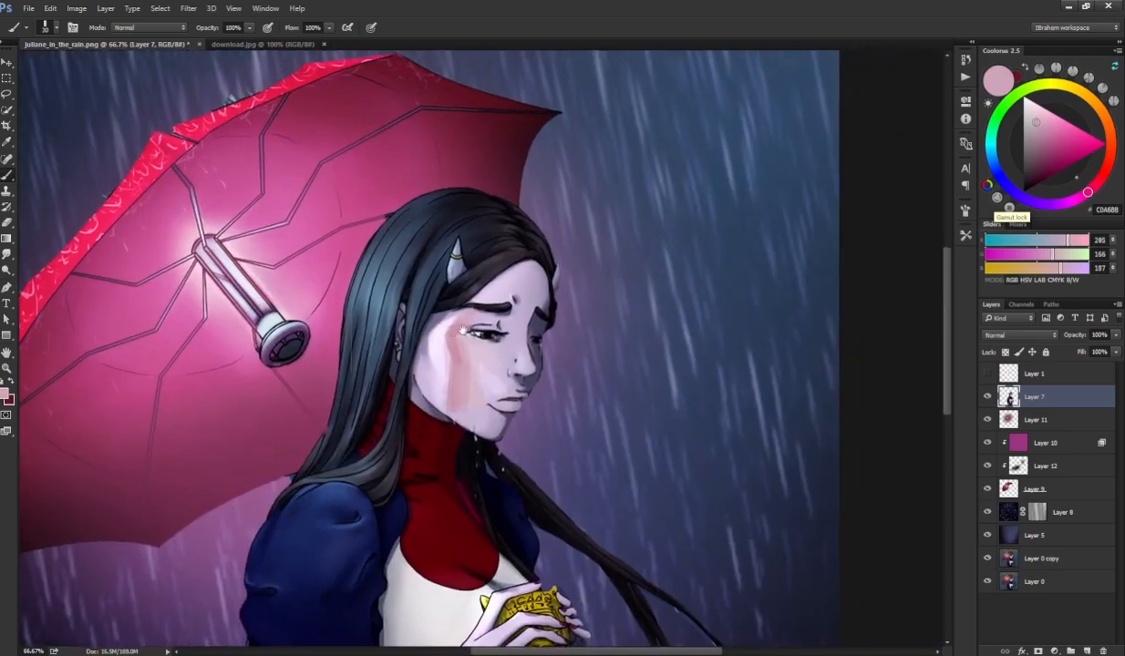
pyautogui.keyDown('alt'); pyautogui.click(427, 381); pyautogui.keyUp('alt')
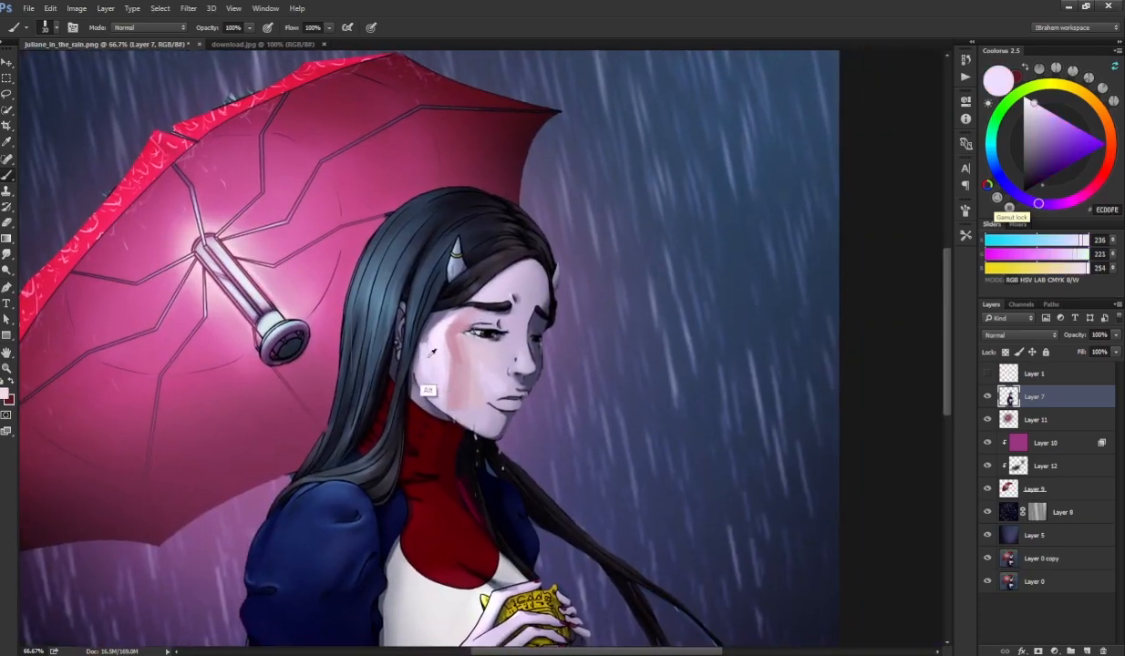
pyautogui.keyDown('alt'); pyautogui.click(406, 358); pyautogui.keyUp('alt')
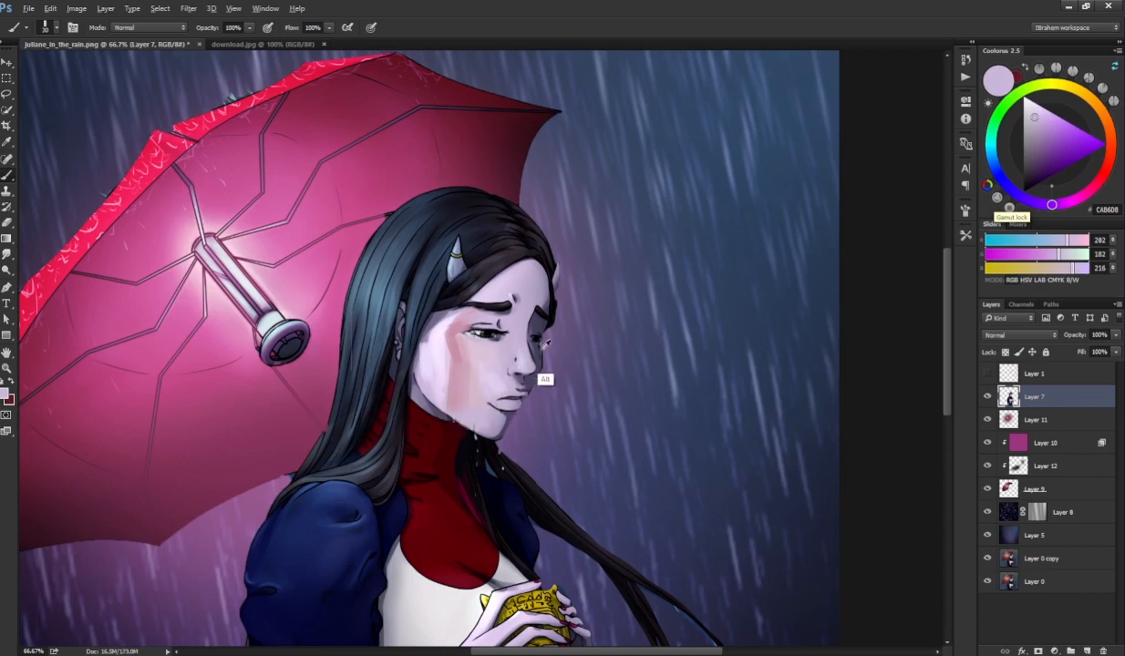
pyautogui.keyDown('alt'); pyautogui.click(501, 373); pyautogui.keyUp('alt')
pyautogui.keyDown('alt'); pyautogui.click(452, 397); pyautogui.keyUp('alt')
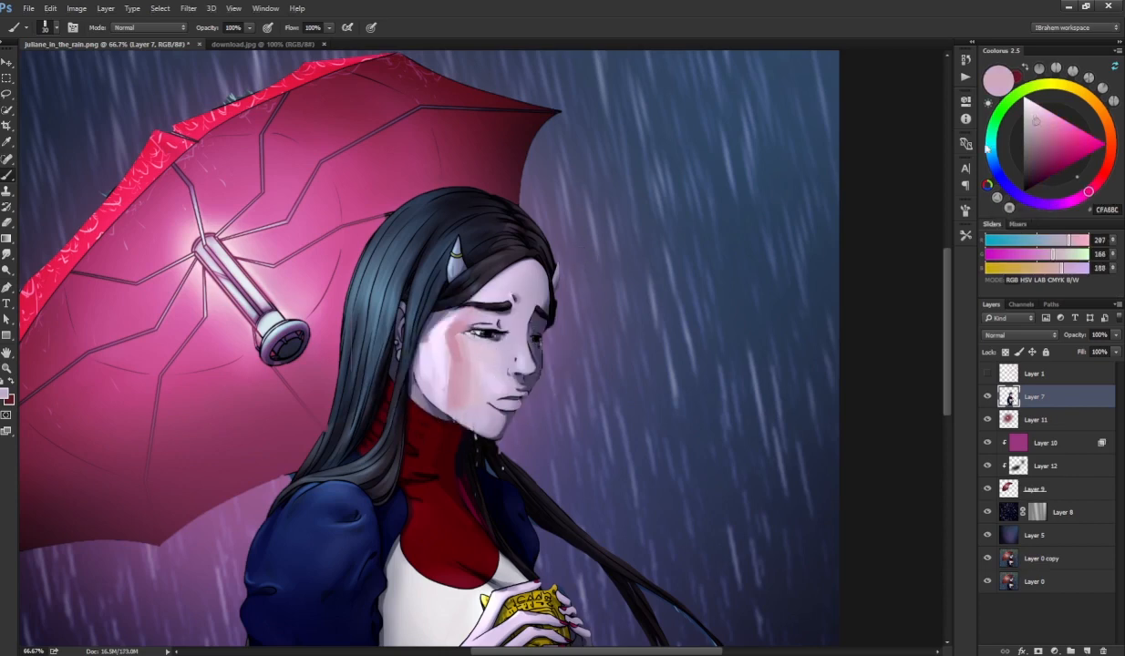
# - Shade the jaw edge below the ear with a darker mauve 7F526A and blend it with tones sampled from the face
pyautogui.click(1050, 239)
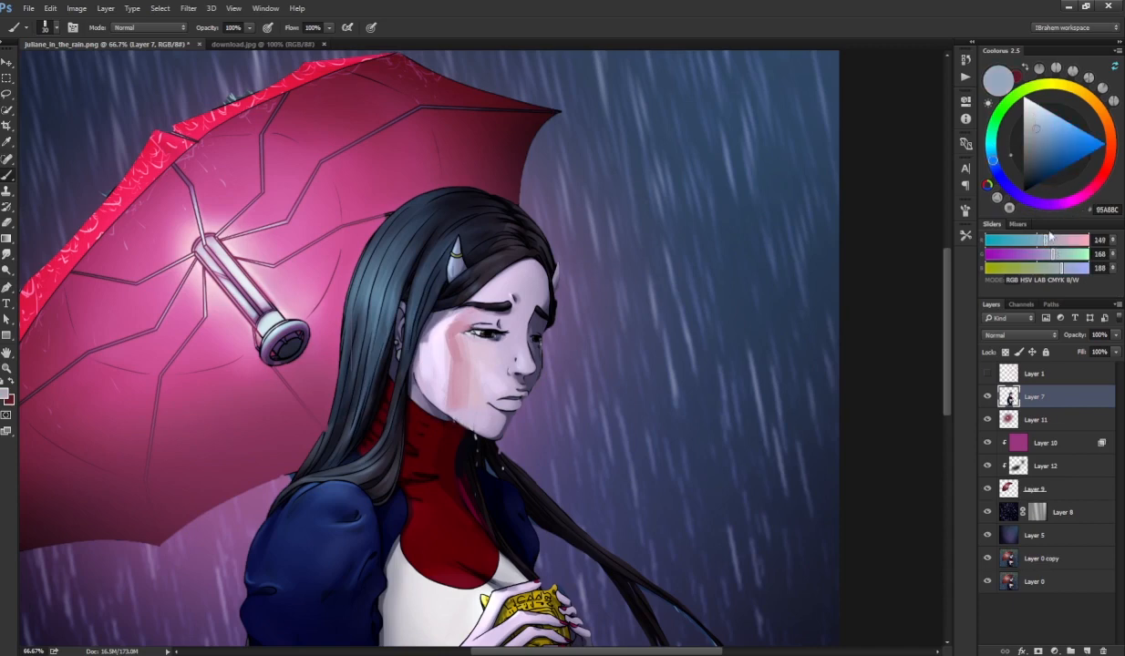
pyautogui.moveTo(1053, 263); pyautogui.dragTo(1041, 271)
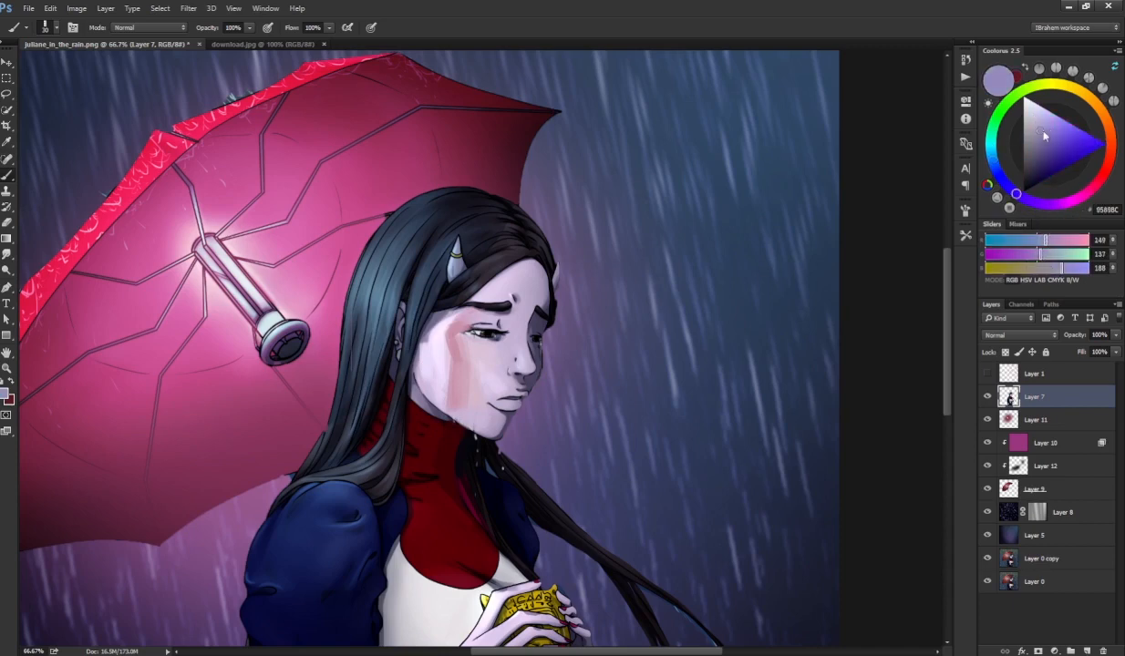
pyautogui.click(1083, 197)
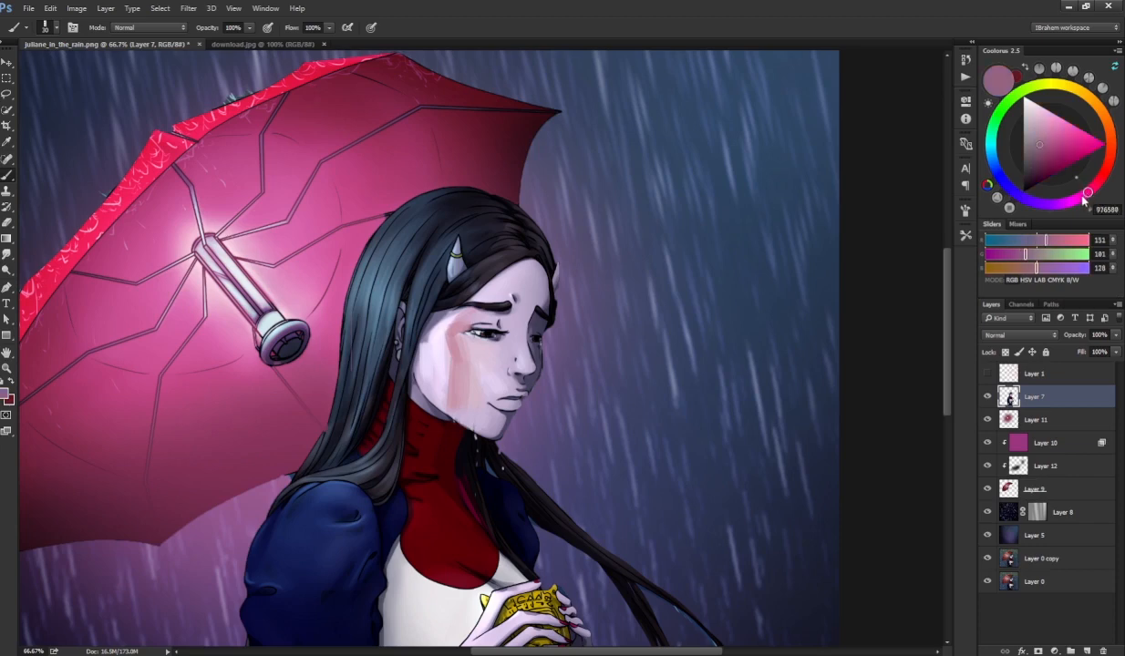
pyautogui.moveTo(1039, 159); pyautogui.dragTo(1037, 152)
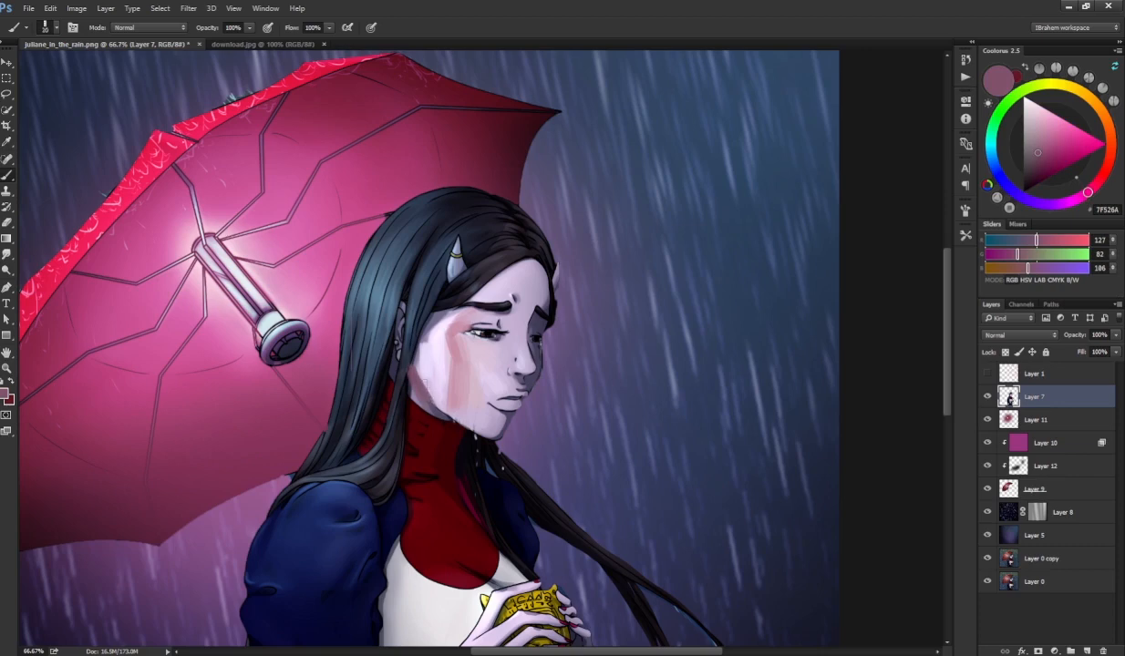
pyautogui.keyDown('alt'); pyautogui.click(418, 369); pyautogui.keyUp('alt')
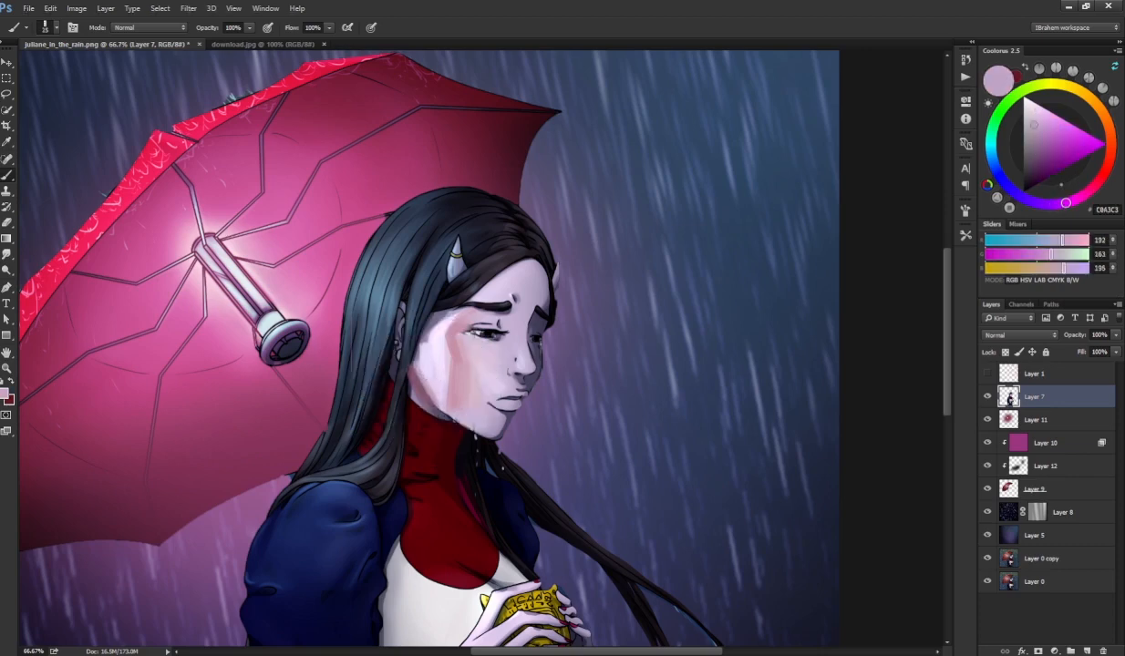
pyautogui.keyDown('alt'); pyautogui.click(418, 383); pyautogui.keyUp('alt')
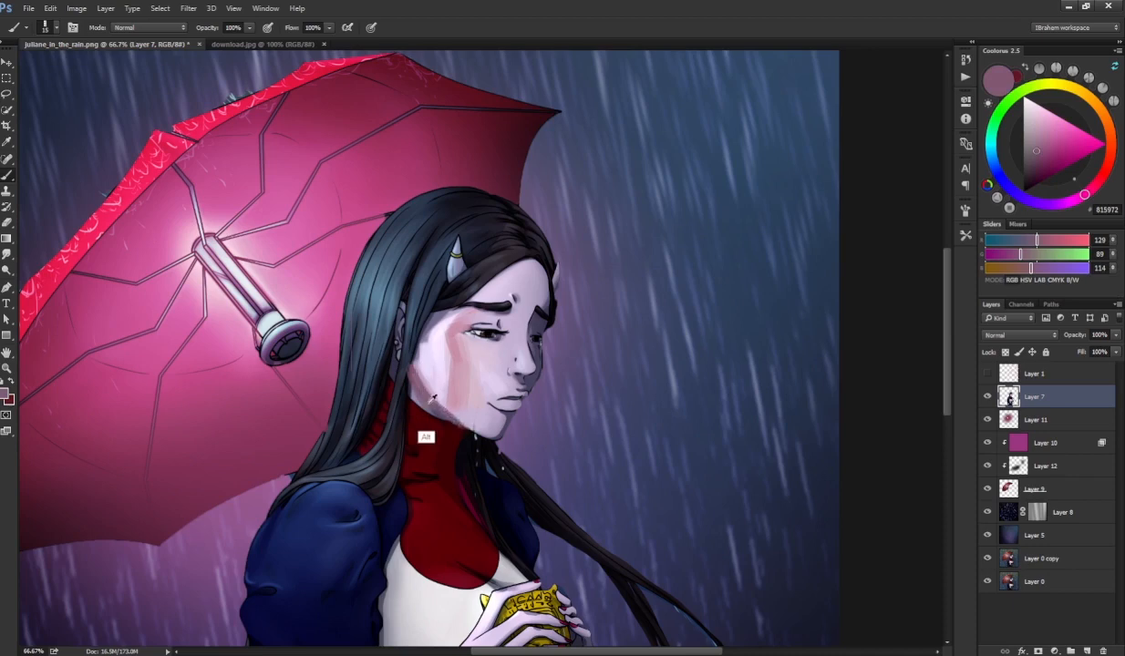
# - Clean up the hair edge beside the cheek with sampled dark tones 020102 and 2B3549 and lilac skin tones at brush size 15
pyautogui.keyDown('alt'); pyautogui.click(398, 390); pyautogui.keyUp('alt')
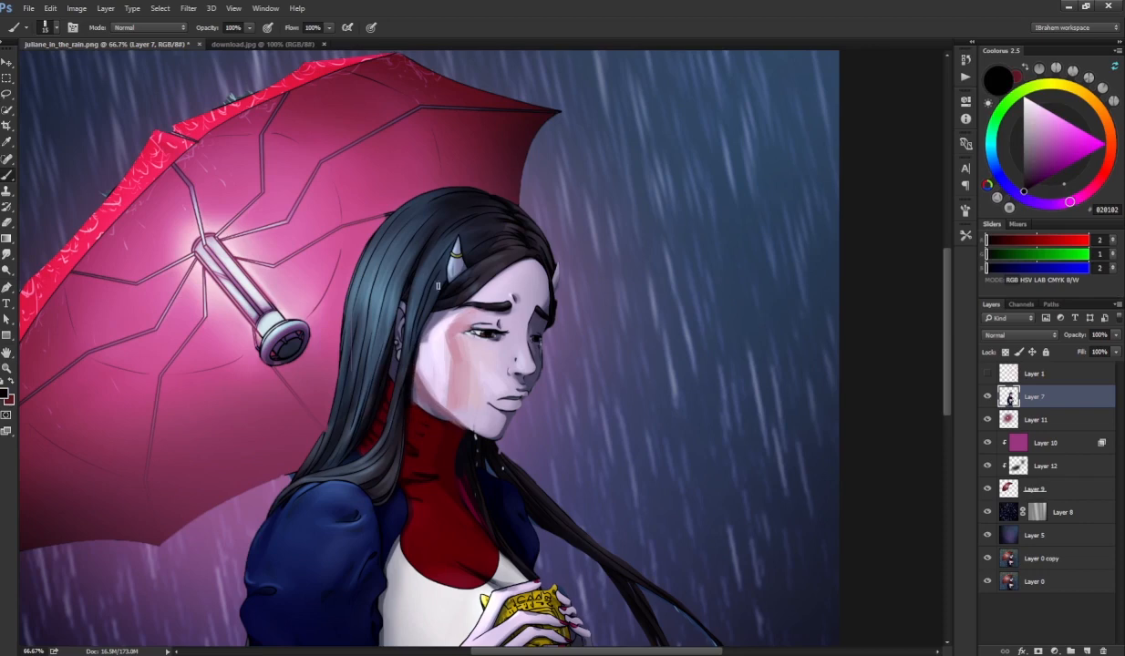
pyautogui.keyDown('alt'); pyautogui.click(415, 352); pyautogui.keyUp('alt')
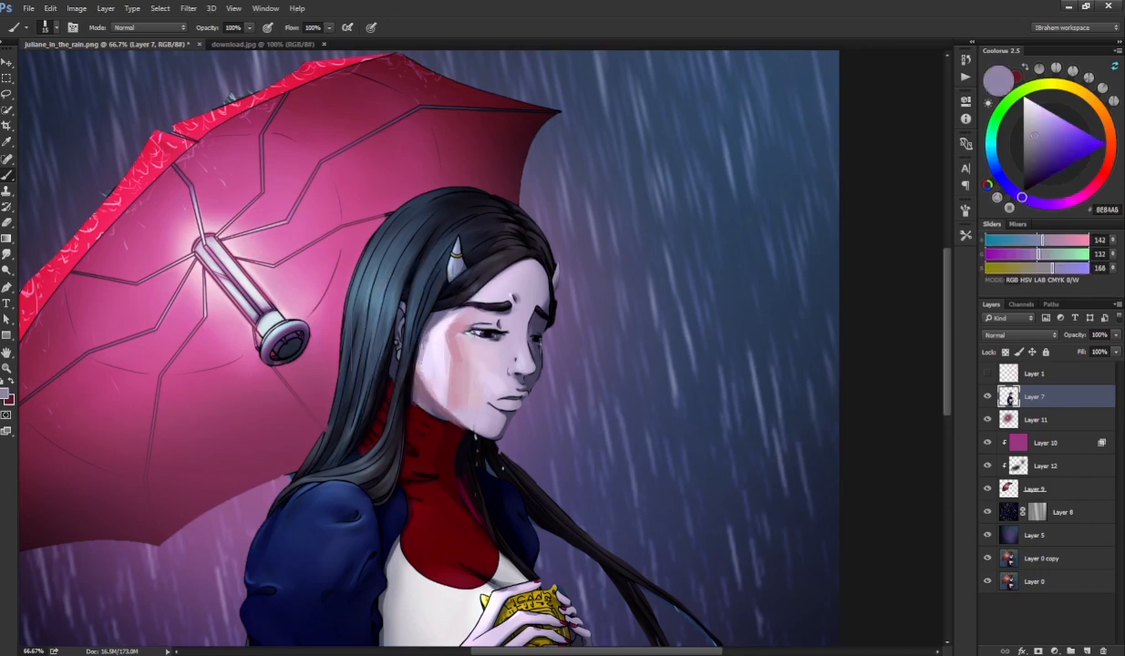
pyautogui.keyDown('alt'); pyautogui.click(406, 339); pyautogui.keyUp('alt')
pyautogui.keyDown('alt'); pyautogui.click(427, 341); pyautogui.keyUp('alt')
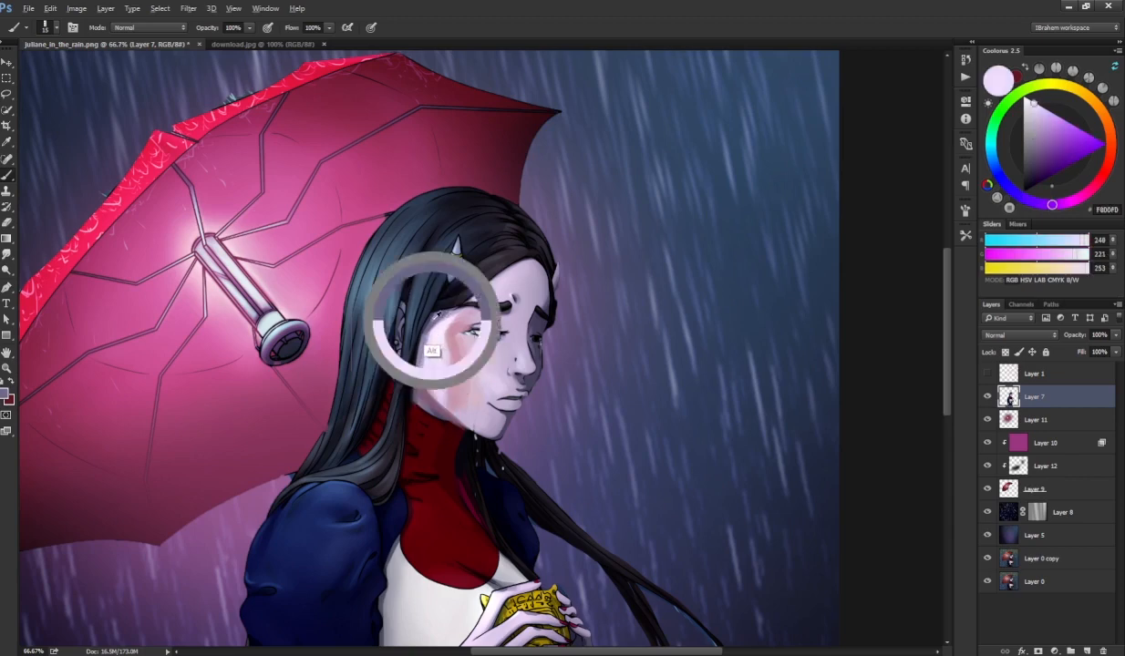
pyautogui.keyDown('alt'); pyautogui.click(434, 300); pyautogui.keyUp('alt')
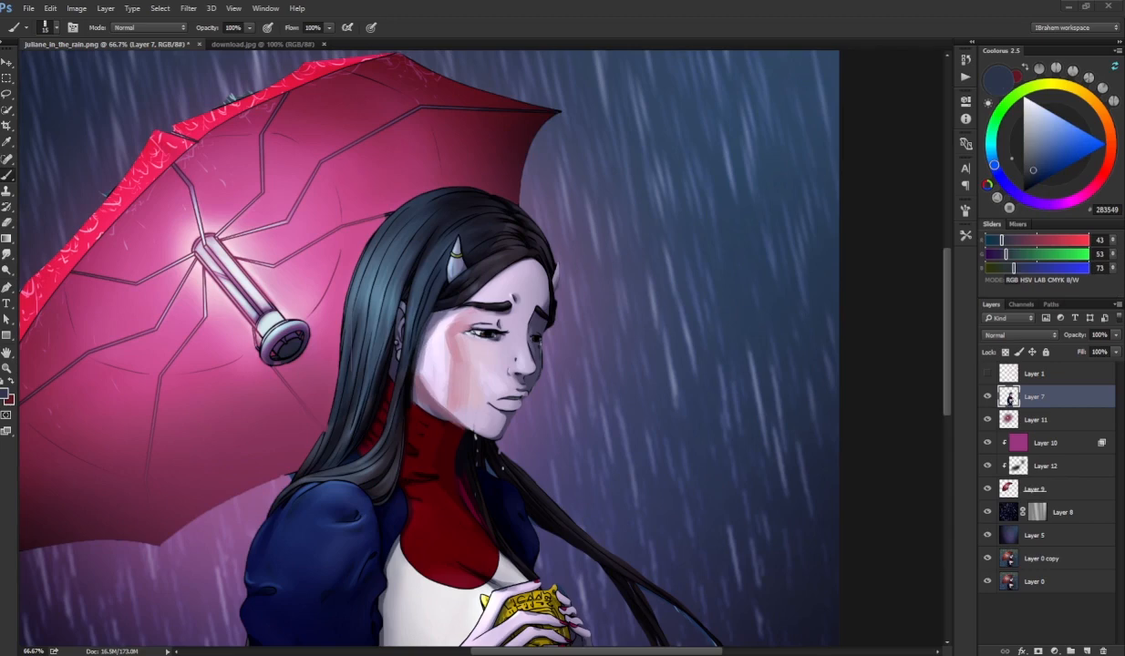
pyautogui.moveTo(406, 421); pyautogui.dragTo(404, 439)
# - Soften the blush edges on the cheek with sampled pinks such as CC9BB2 and the light lilac F0DEFE
pyautogui.moveTo(330, 349); pyautogui.dragTo(411, 356)
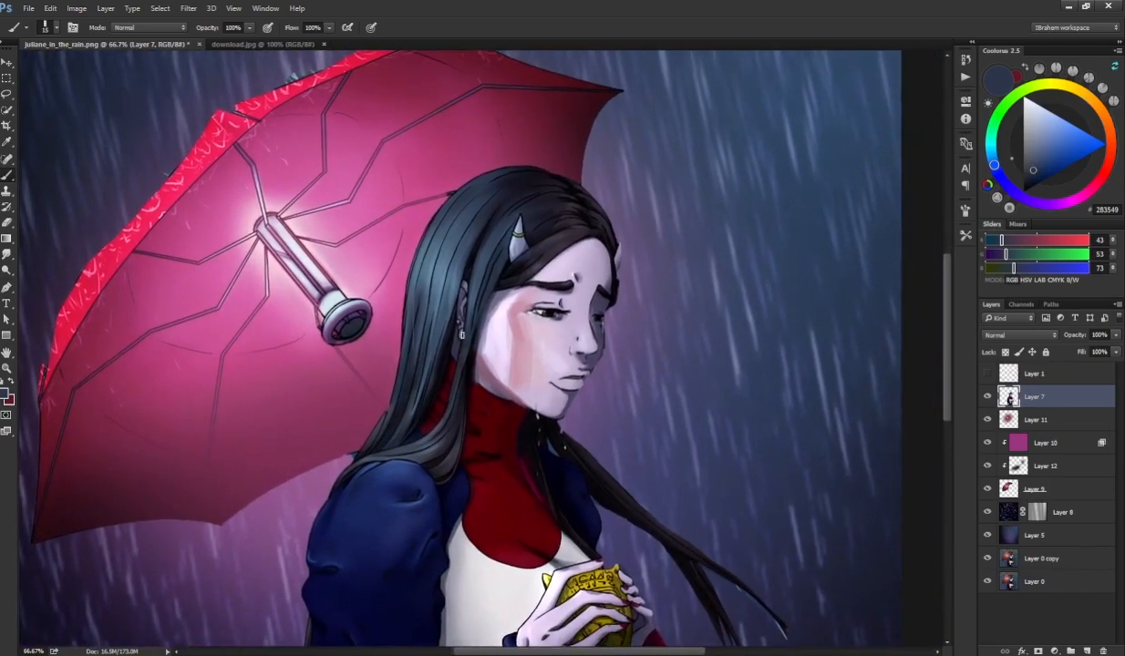
pyautogui.moveTo(484, 386); pyautogui.dragTo(450, 422)
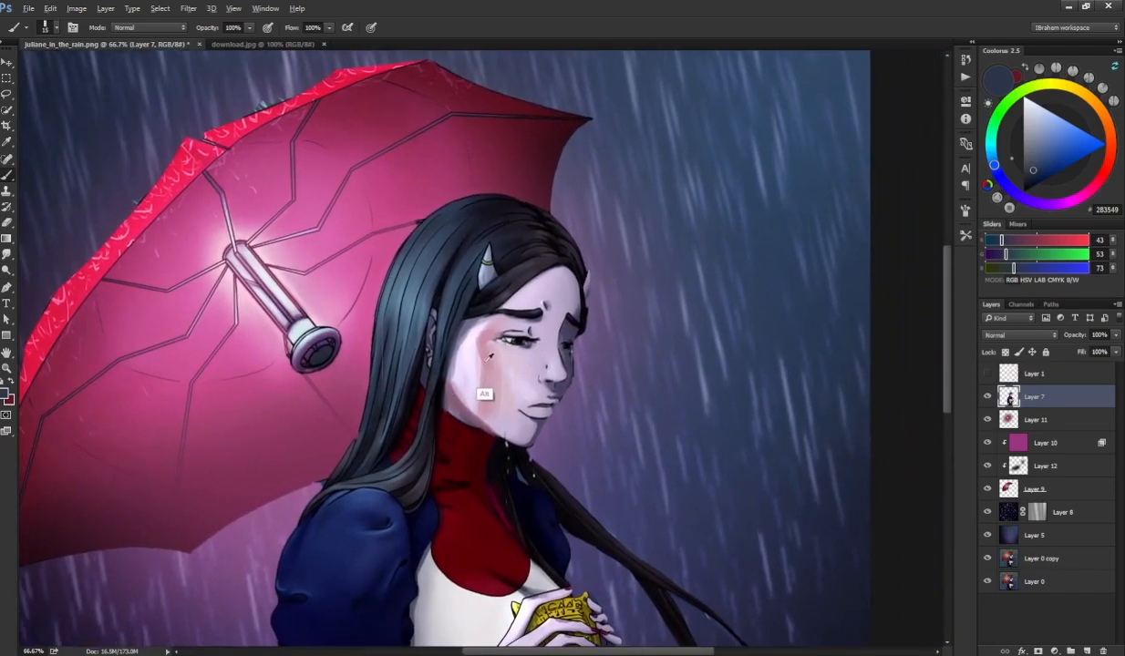
pyautogui.keyDown('alt'); pyautogui.click(467, 349); pyautogui.keyUp('alt')
pyautogui.keyDown('alt'); pyautogui.click(460, 355); pyautogui.keyUp('alt')
pyautogui.keyDown('alt'); pyautogui.click(462, 337); pyautogui.keyUp('alt')
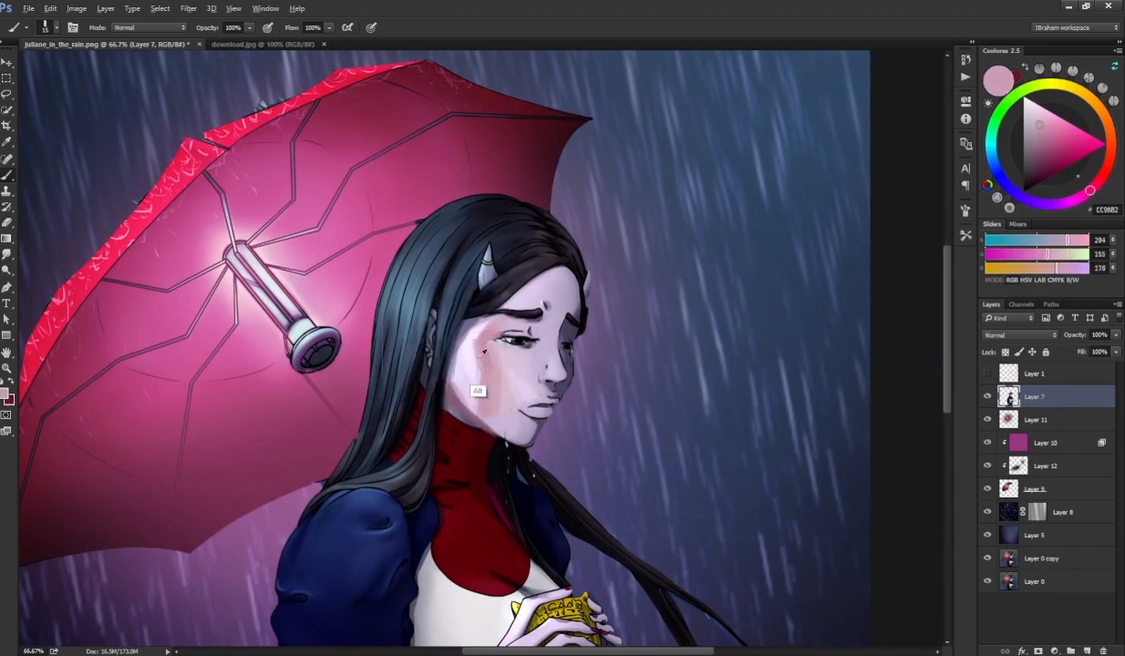
pyautogui.keyDown('alt'); pyautogui.click(473, 356); pyautogui.keyUp('alt')
pyautogui.moveTo(499, 356); pyautogui.dragTo(465, 342)
pyautogui.keyDown('alt'); pyautogui.click(432, 358); pyautogui.keyUp('alt')
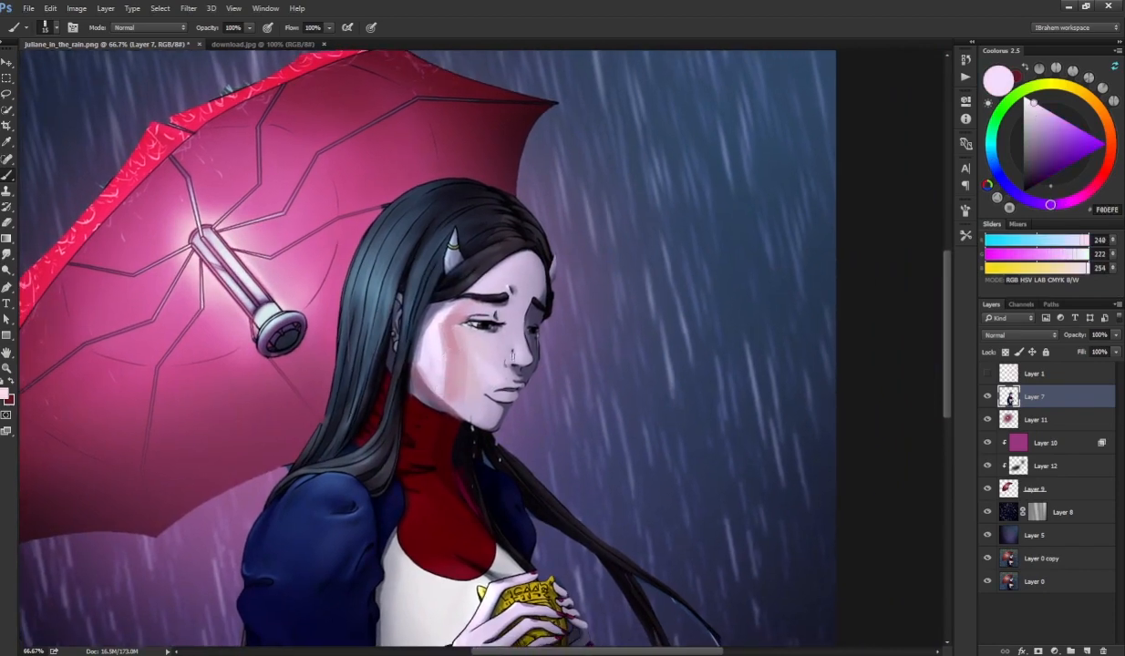
# - Brush a sampled pink CCA2B7 tint under the eye toward the nose
pyautogui.keyDown('alt'); pyautogui.click(445, 366); pyautogui.keyUp('alt')
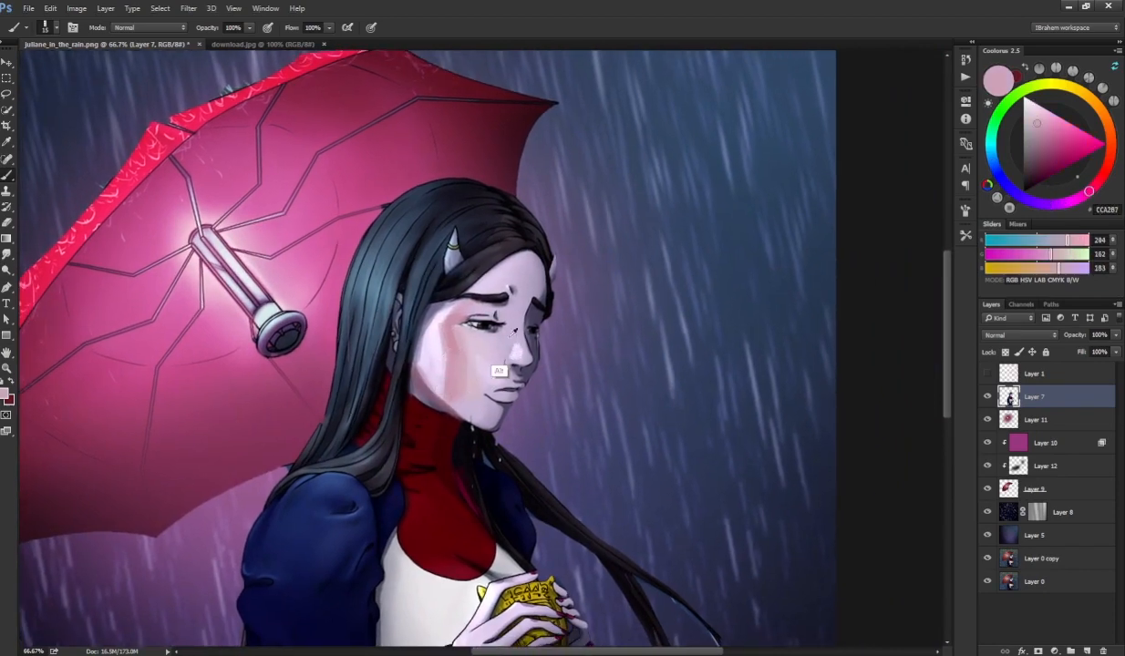
pyautogui.moveTo(469, 325)
pyautogui.mouseDown()
pyautogui.moveTo(473, 342)
pyautogui.moveTo(500, 346)
pyautogui.mouseUp()
pyautogui.keyDown('alt'); pyautogui.click(487, 347); pyautogui.keyUp('alt')
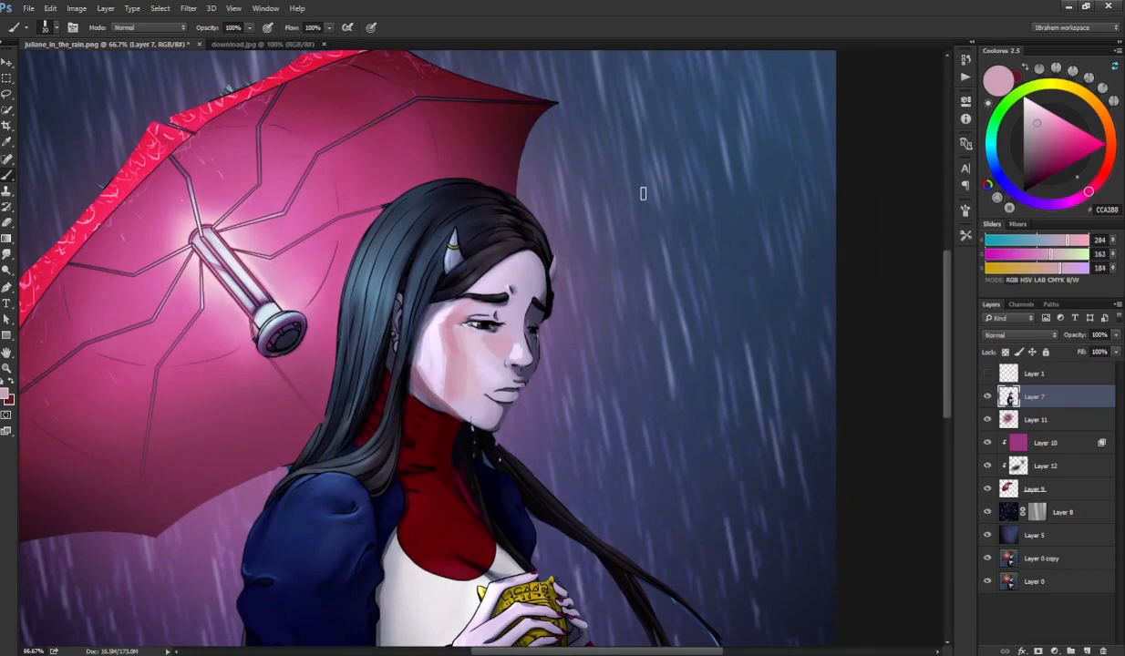
pyautogui.moveTo(600, 219)
pyautogui.mouseDown()
pyautogui.moveTo(504, 375)
pyautogui.moveTo(537, 312)
pyautogui.moveTo(517, 346)
pyautogui.mouseUp()
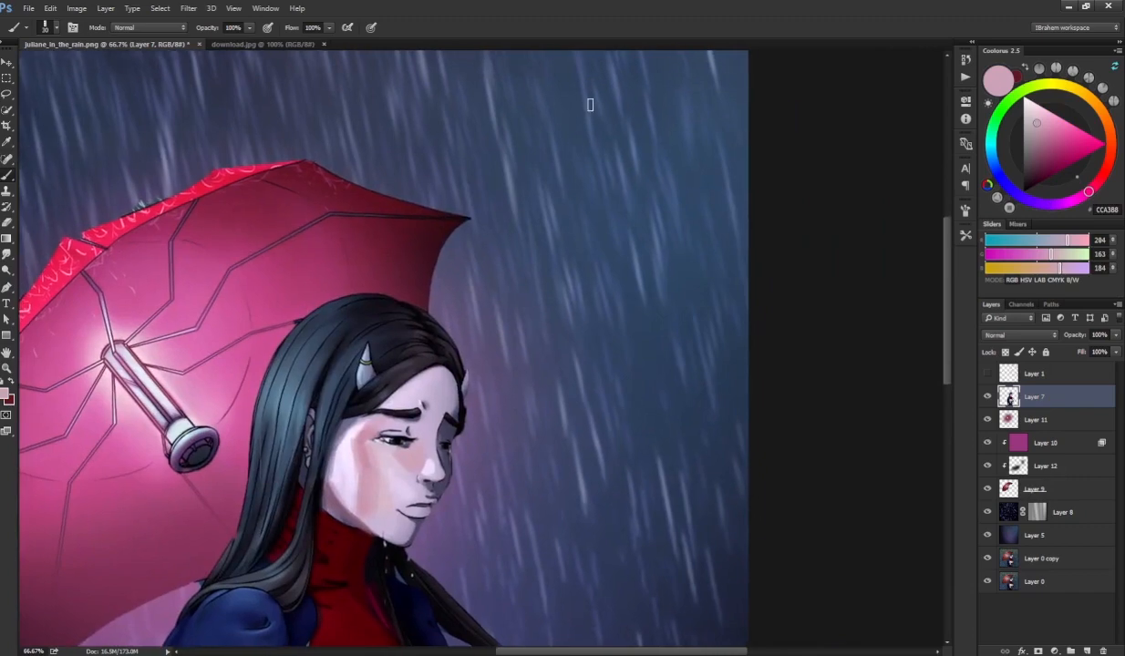
pyautogui.moveTo(589, 105); pyautogui.dragTo(497, 290)
pyautogui.hotkey('ctrl', 'z')
pyautogui.moveTo(597, 95)
pyautogui.mouseDown()
pyautogui.moveTo(544, 253)
pyautogui.moveTo(583, 196)
pyautogui.mouseUp()
pyautogui.hotkey('ctrl', 'z')
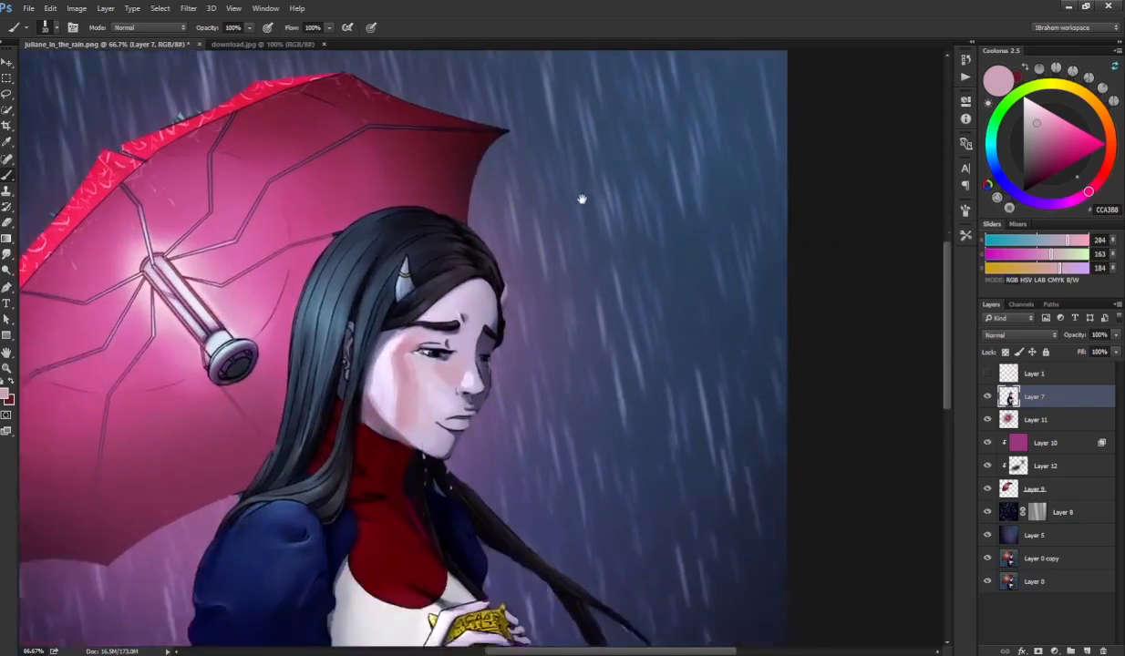
# - Paint a shadow between the inner eye corner and the eyebrow using mauve 926286 and the darker 5D364F
pyautogui.keyDown('alt'); pyautogui.click(439, 396); pyautogui.keyUp('alt')
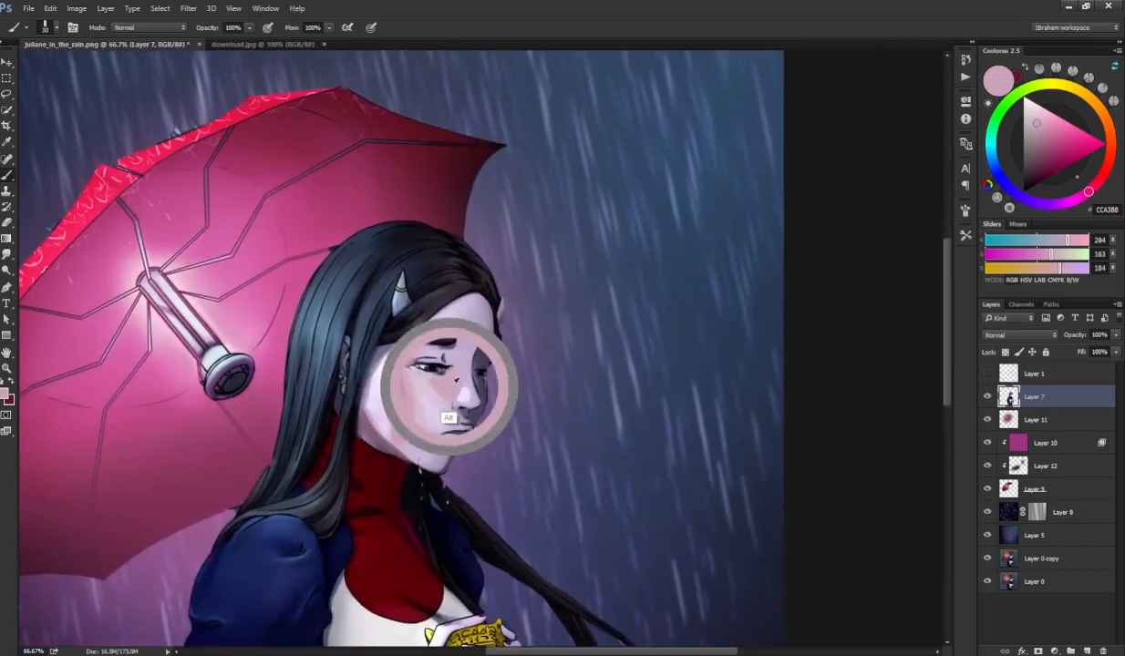
pyautogui.click(1041, 151)
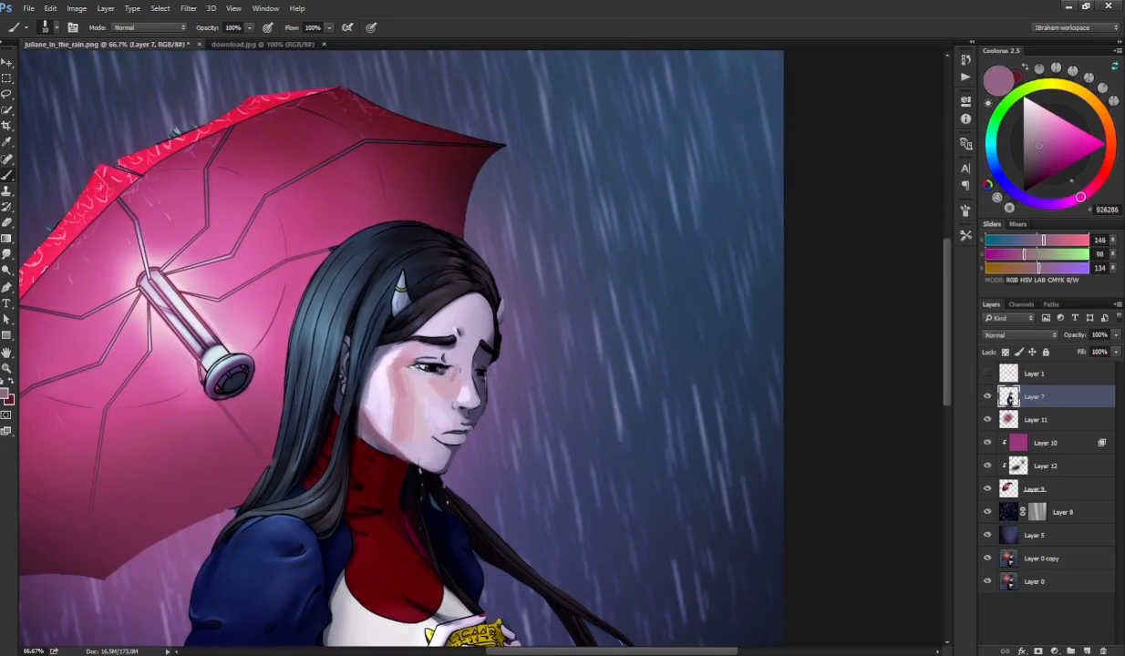
pyautogui.keyDown('alt'); pyautogui.click(441, 390); pyautogui.keyUp('alt')
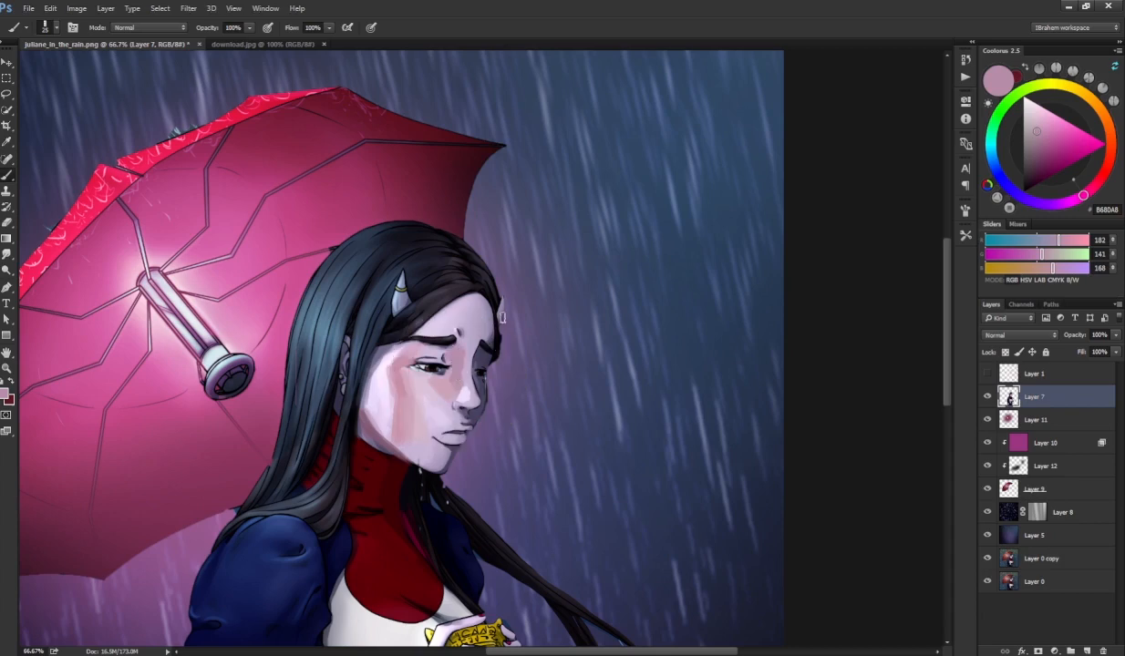
pyautogui.keyDown('alt'); pyautogui.click(371, 455); pyautogui.keyUp('alt')
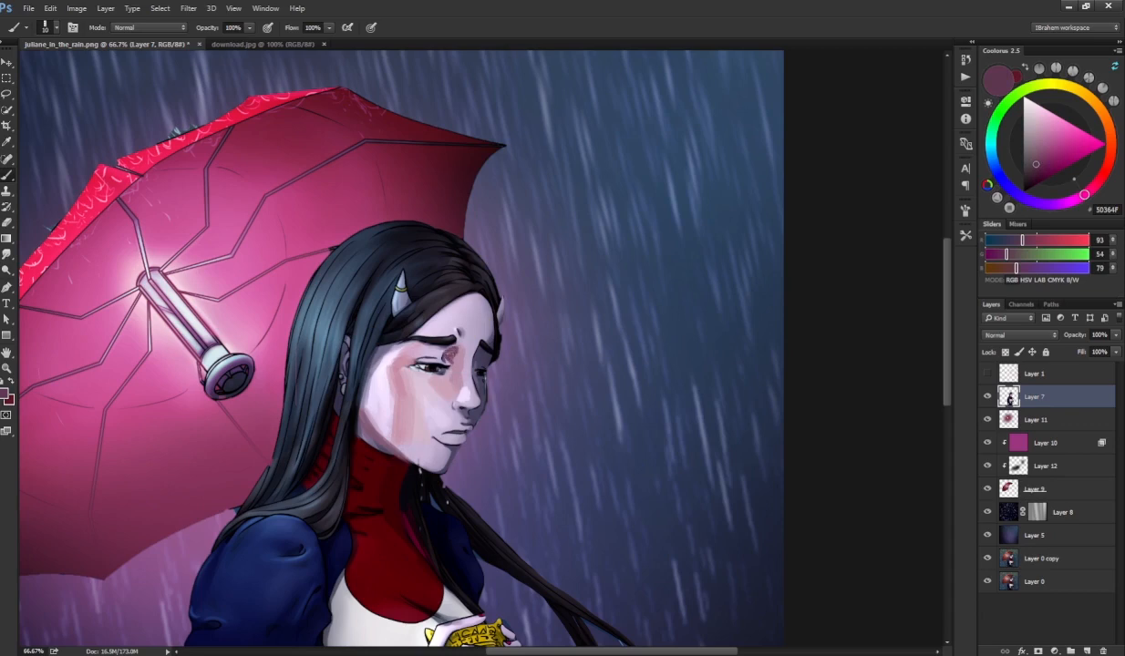
pyautogui.moveTo(450, 354); pyautogui.dragTo(454, 350)
pyautogui.keyDown('alt'); pyautogui.click(452, 356); pyautogui.keyUp('alt')
# - Soften the eye-socket shadow with the #SB smudge preset at 40% strength, and sample mauve 7B5470 for brush touch-ups
pyautogui.press('r')
pyautogui.click(966, 235)
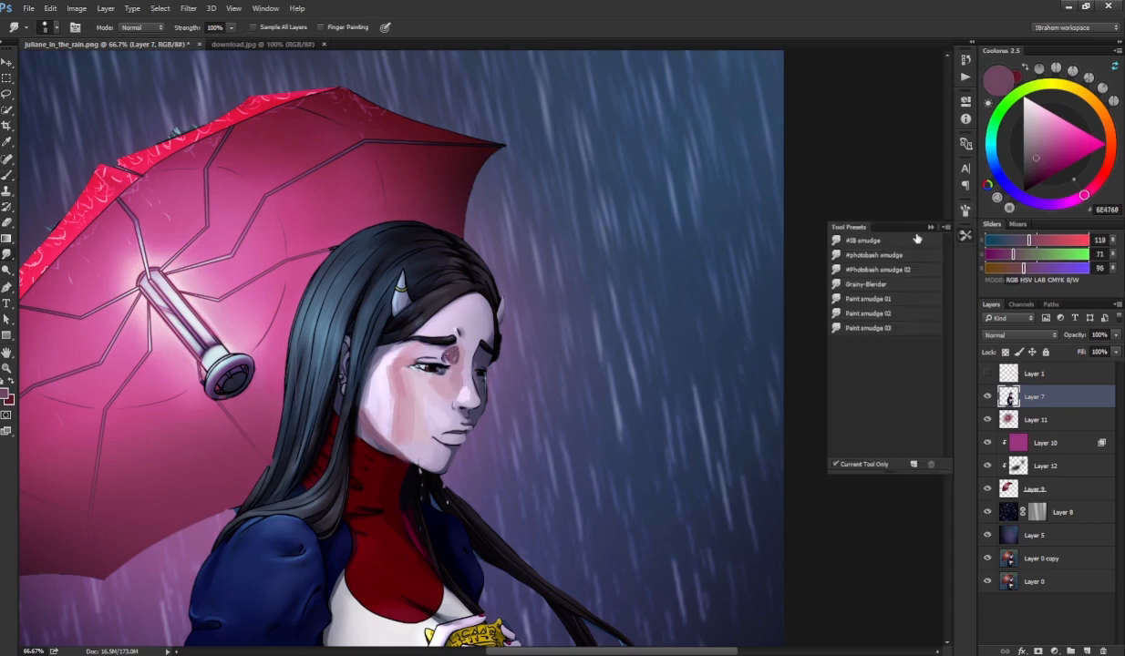
pyautogui.click(854, 239)
pyautogui.click(930, 227)
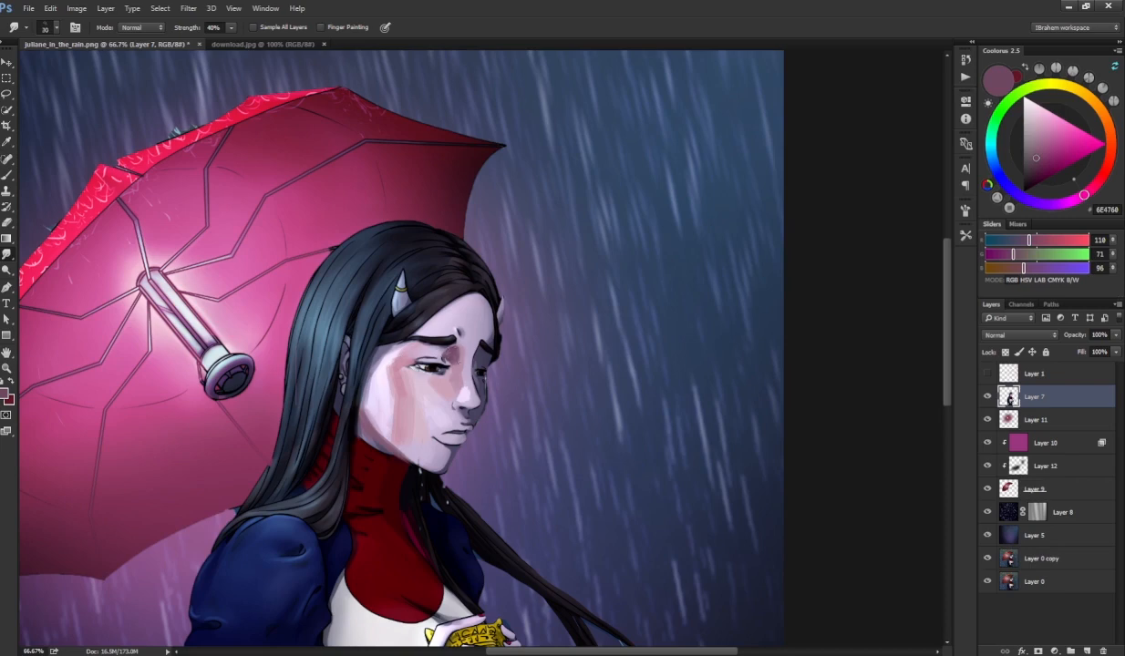
pyautogui.press('b')
pyautogui.keyDown('alt'); pyautogui.click(436, 371); pyautogui.keyUp('alt')
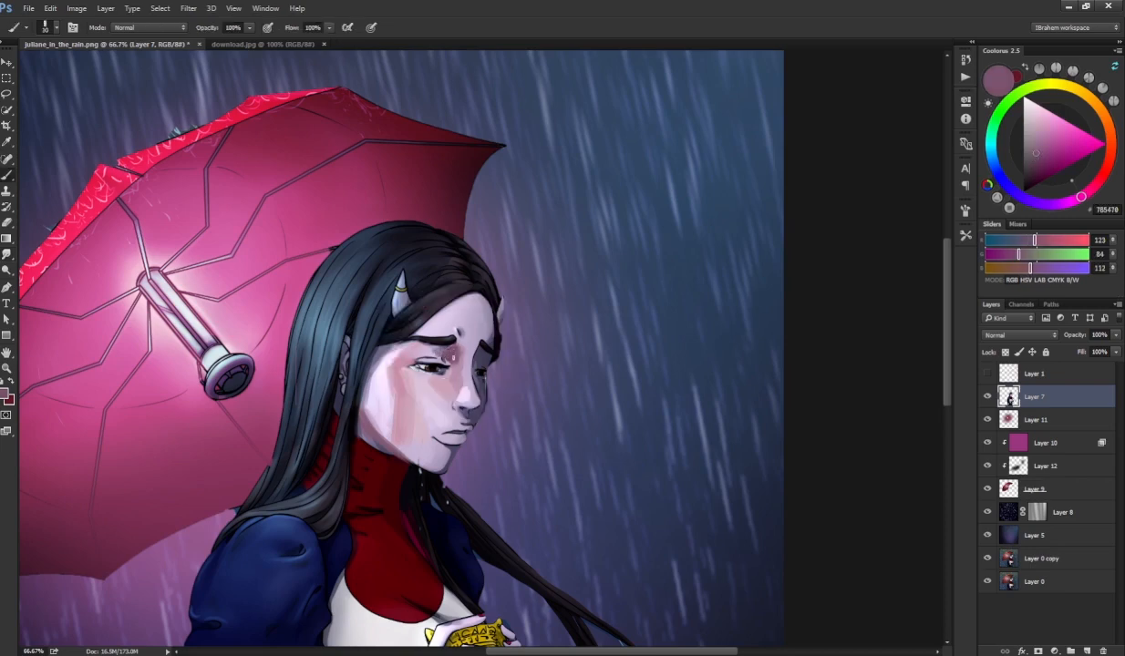
# - Touch up the inner eyebrow and frown crease above the nose on Layer 7 with near-black 060509 and lilac BEACCC
pyautogui.keyDown('alt'); pyautogui.click(449, 340); pyautogui.keyUp('alt')
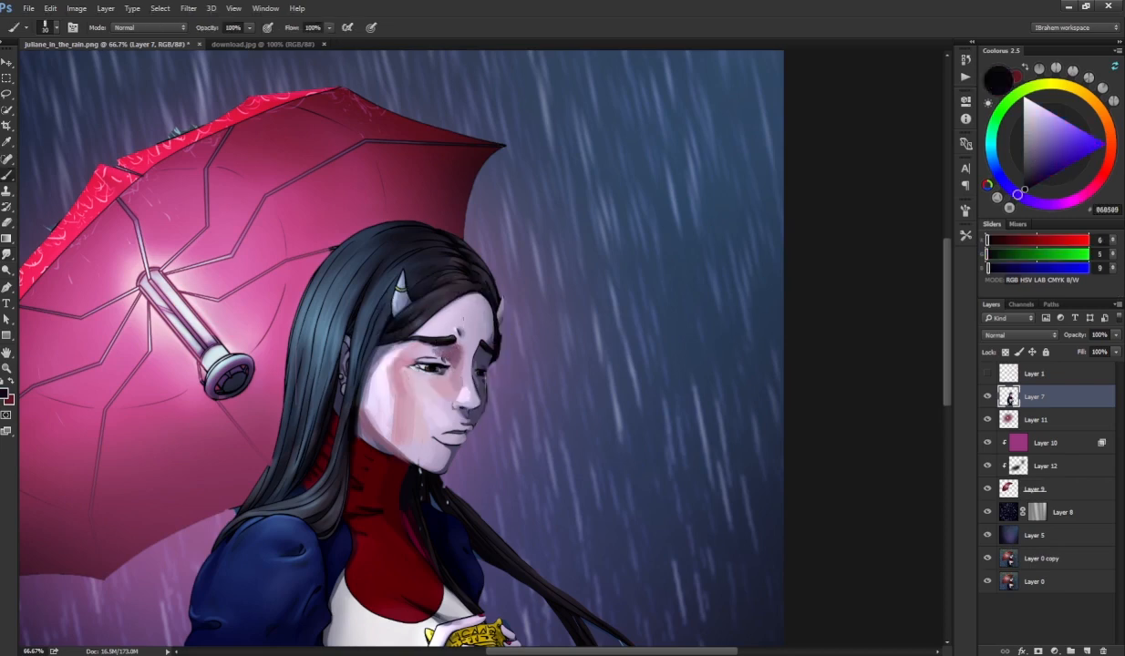
pyautogui.keyDown('alt'); pyautogui.click(453, 356); pyautogui.keyUp('alt')
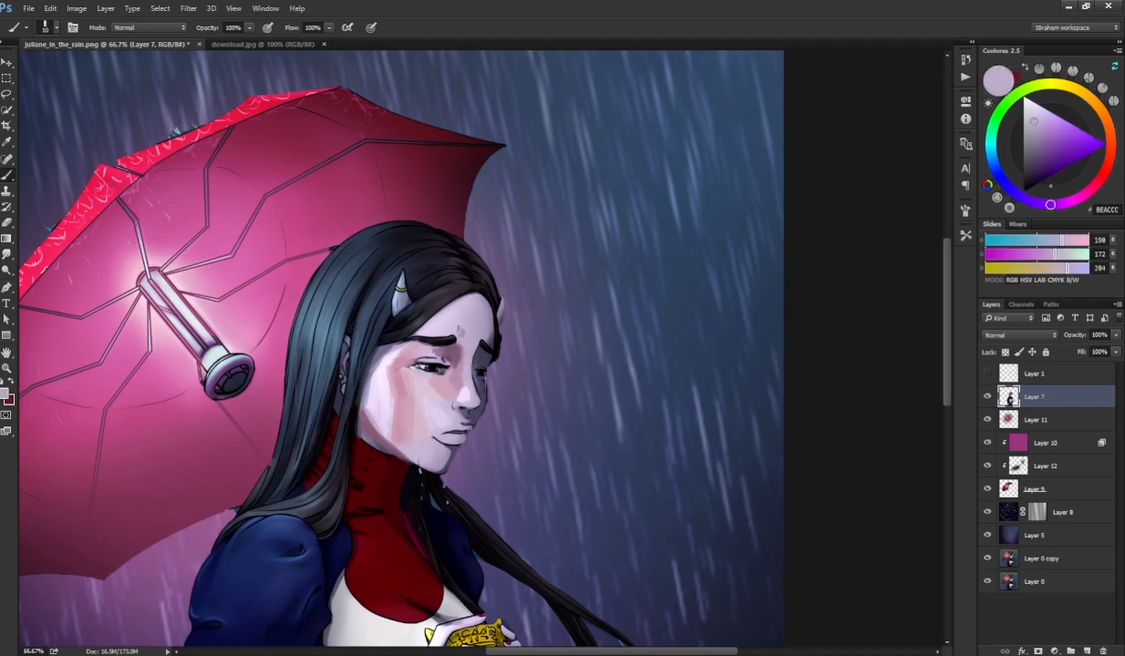
pyautogui.moveTo(455, 343); pyautogui.dragTo(455, 350)
pyautogui.keyDown('alt'); pyautogui.click(438, 370); pyautogui.keyUp('alt')
pyautogui.keyDown('alt'); pyautogui.click(467, 337); pyautogui.keyUp('alt')
pyautogui.moveTo(466, 328); pyautogui.dragTo(465, 333)
pyautogui.keyDown('alt'); pyautogui.click(458, 334); pyautogui.keyUp('alt')
pyautogui.keyDown('alt'); pyautogui.click(460, 337); pyautogui.keyUp('alt')
# - Refine the eye-socket shading and eye outline with sampled mauve AA91B0, near-black 060405 and grey-purple 635564
pyautogui.keyDown('alt'); pyautogui.click(448, 351); pyautogui.keyUp('alt')
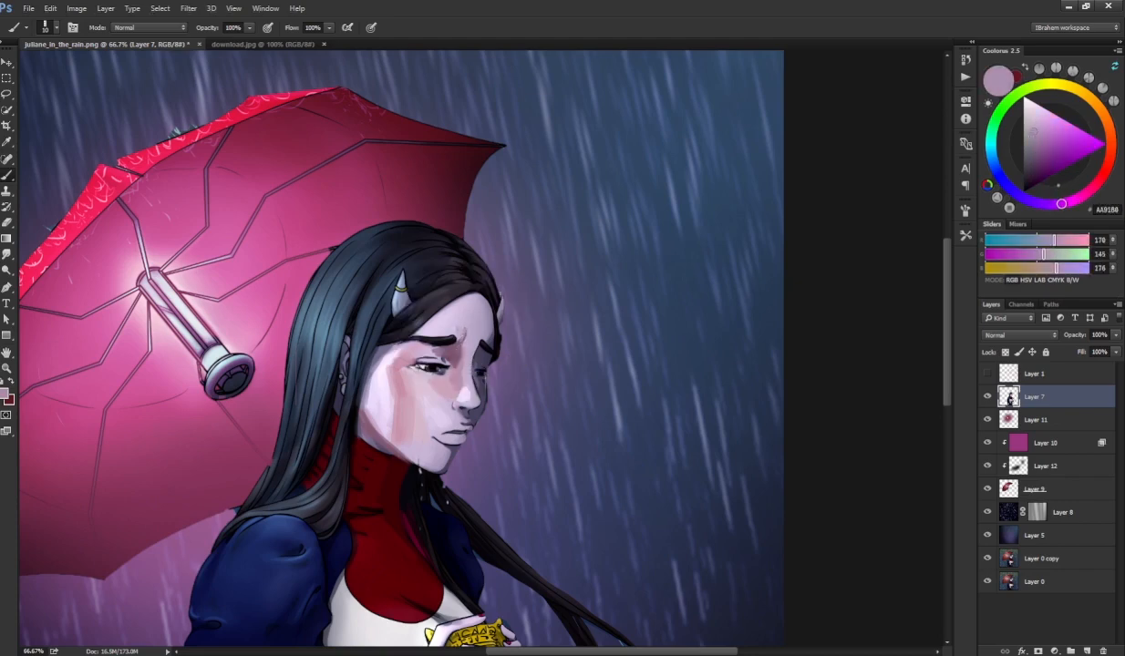
pyautogui.keyDown('alt'); pyautogui.click(446, 341); pyautogui.keyUp('alt')
pyautogui.keyDown('alt'); pyautogui.click(442, 344); pyautogui.keyUp('alt')
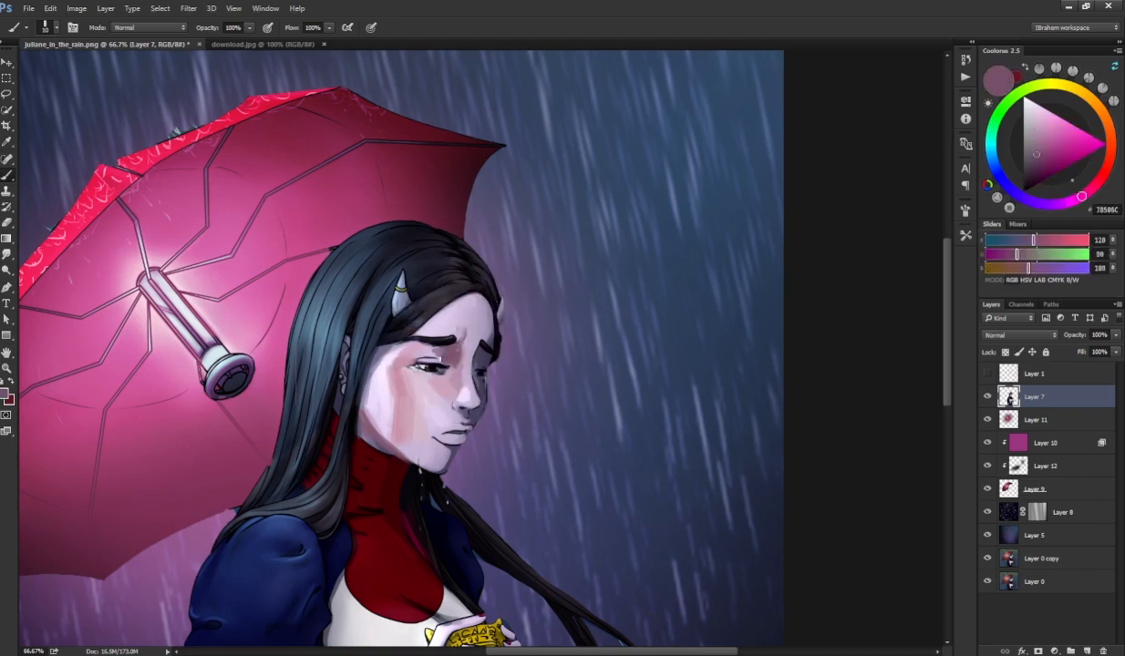
pyautogui.keyDown('alt'); pyautogui.click(417, 382); pyautogui.keyUp('alt')
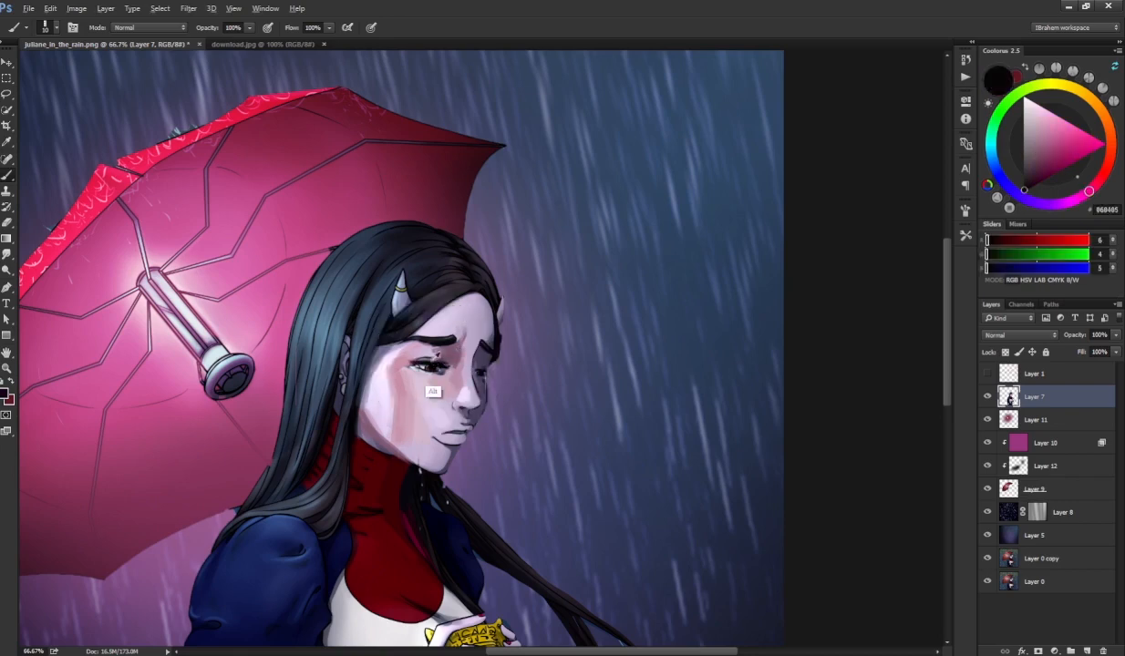
pyautogui.keyDown('alt'); pyautogui.click(409, 373); pyautogui.keyUp('alt')
pyautogui.keyDown('alt'); pyautogui.click(417, 372); pyautogui.keyUp('alt')
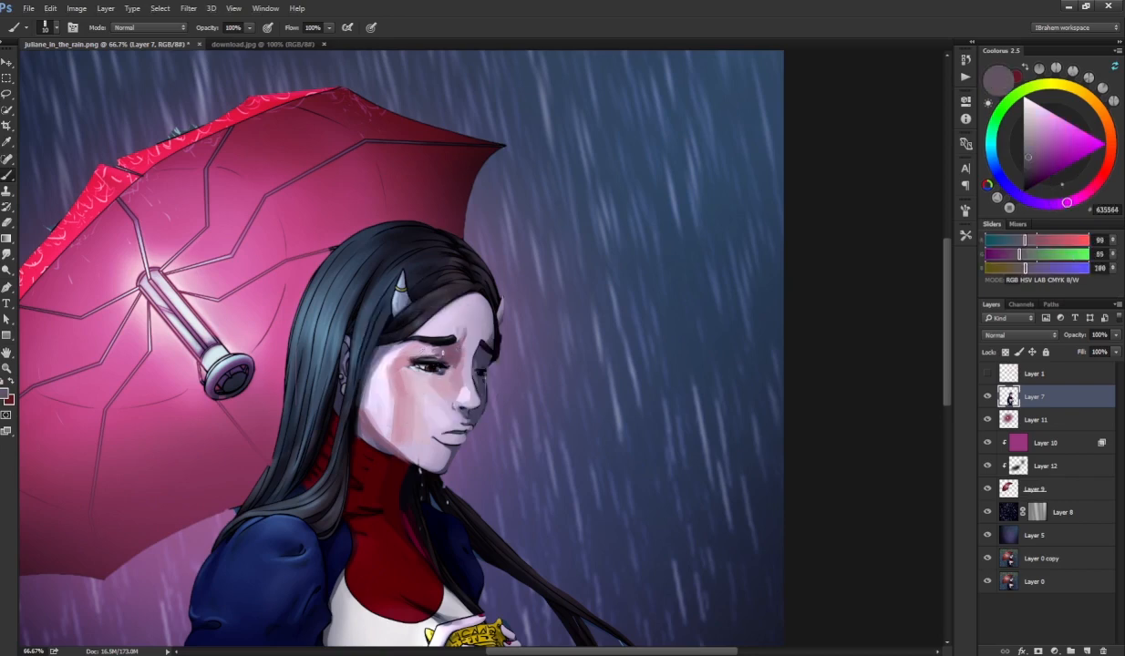
pyautogui.keyDown('alt'); pyautogui.click(425, 375); pyautogui.keyUp('alt')
pyautogui.keyDown('alt'); pyautogui.click(414, 362); pyautogui.keyUp('alt')
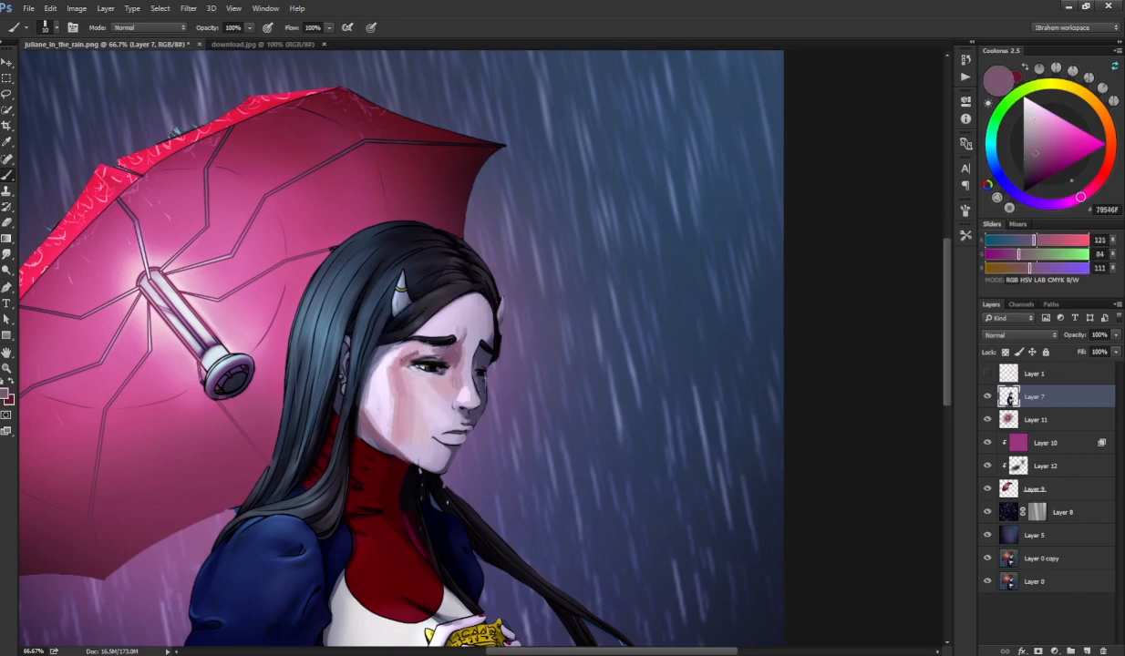
pyautogui.press('r')
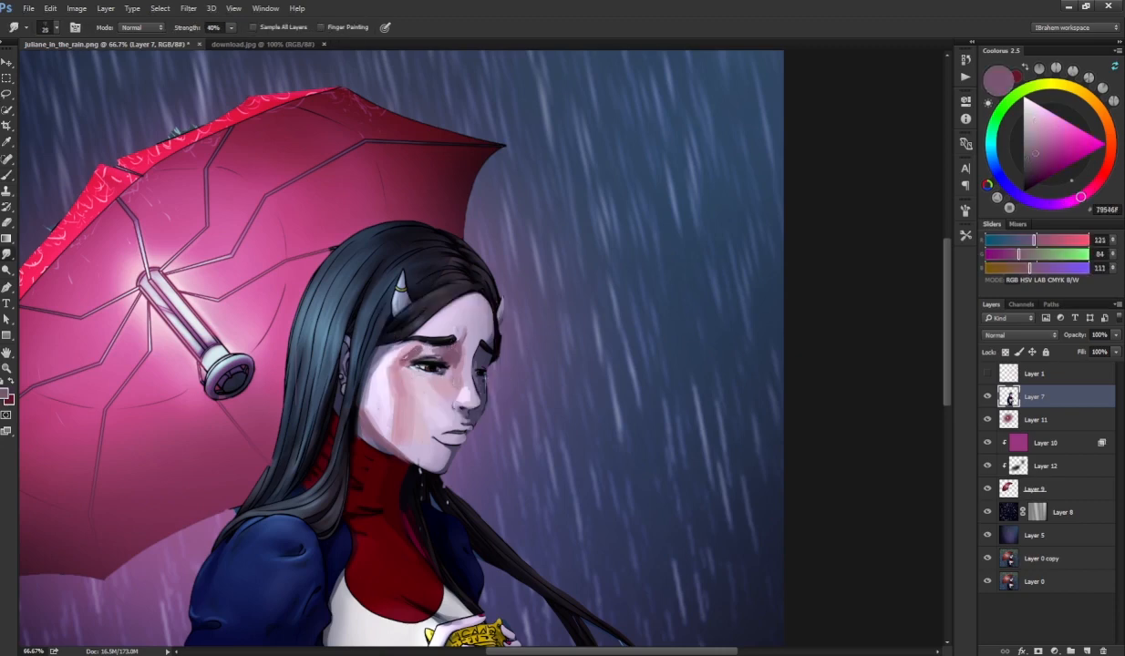
pyautogui.press('b')
# - Blend the skin under the eye and beside the nose with sampled tones CDA5BA, 83617F, B88FAA and BFAECF
pyautogui.keyDown('alt'); pyautogui.click(409, 388); pyautogui.keyUp('alt')
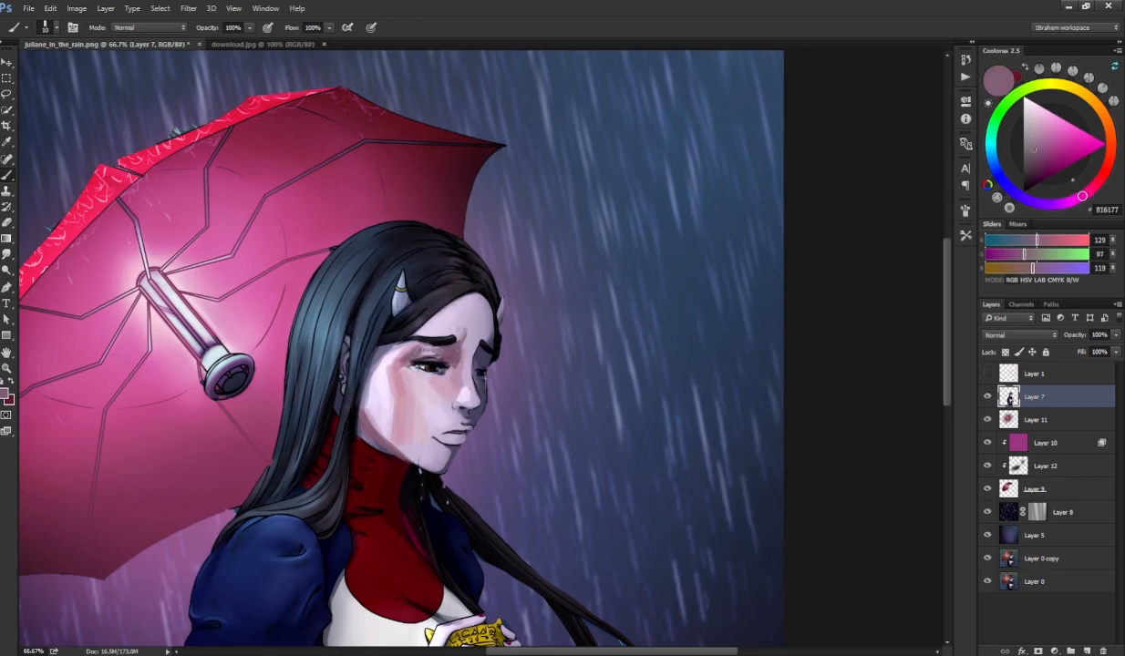
pyautogui.keyDown('alt'); pyautogui.click(420, 406); pyautogui.keyUp('alt')
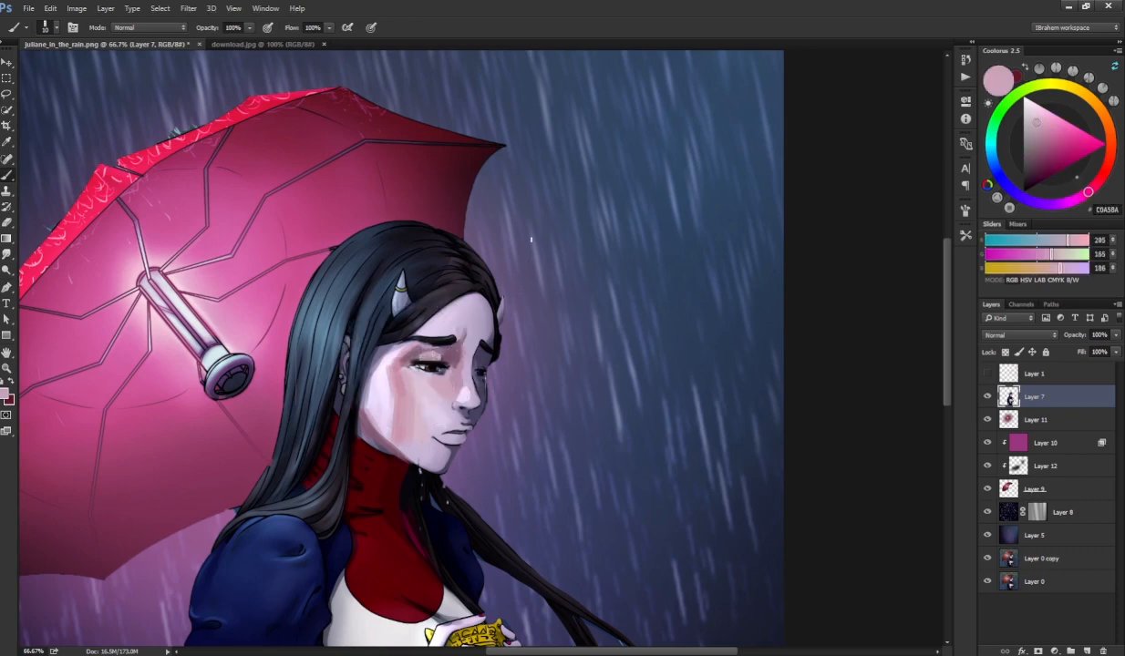
pyautogui.keyDown('alt'); pyautogui.click(444, 382); pyautogui.keyUp('alt')
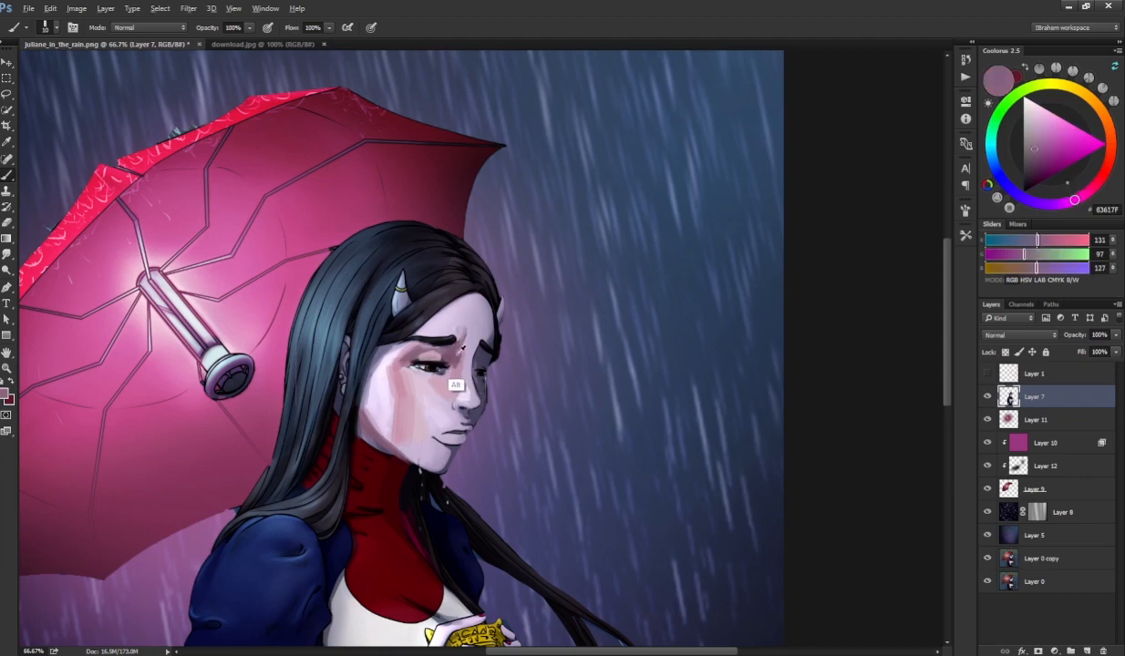
pyautogui.keyDown('alt'); pyautogui.click(453, 386); pyautogui.keyUp('alt')
pyautogui.keyDown('alt'); pyautogui.click(439, 368); pyautogui.keyUp('alt')
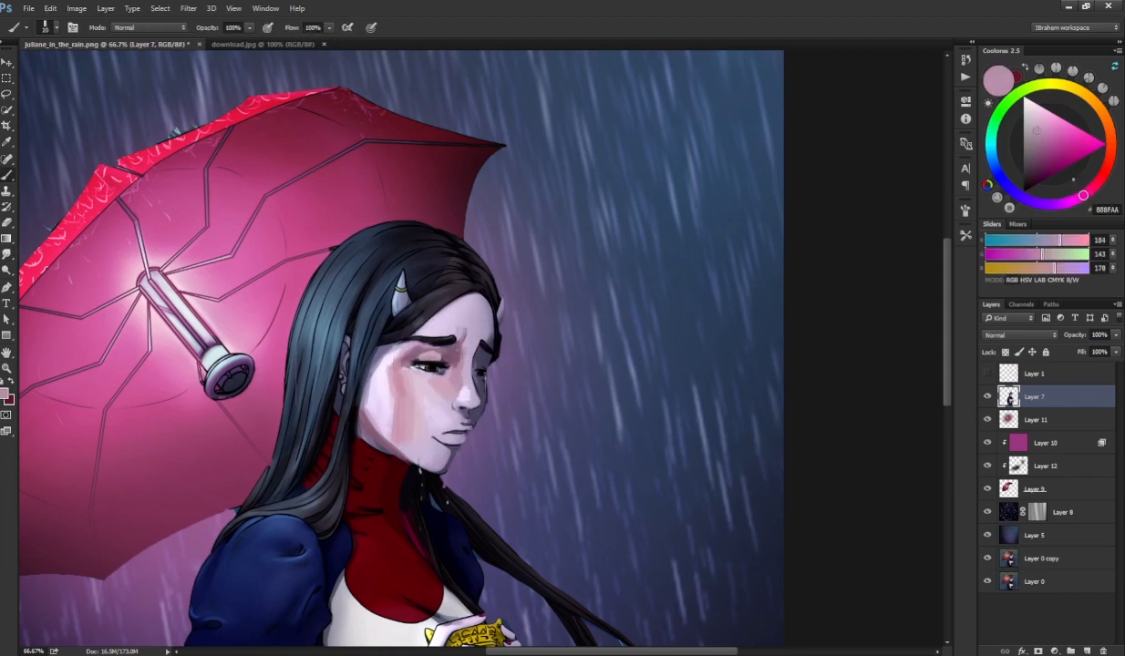
pyautogui.keyDown('alt'); pyautogui.click(456, 415); pyautogui.keyUp('alt')
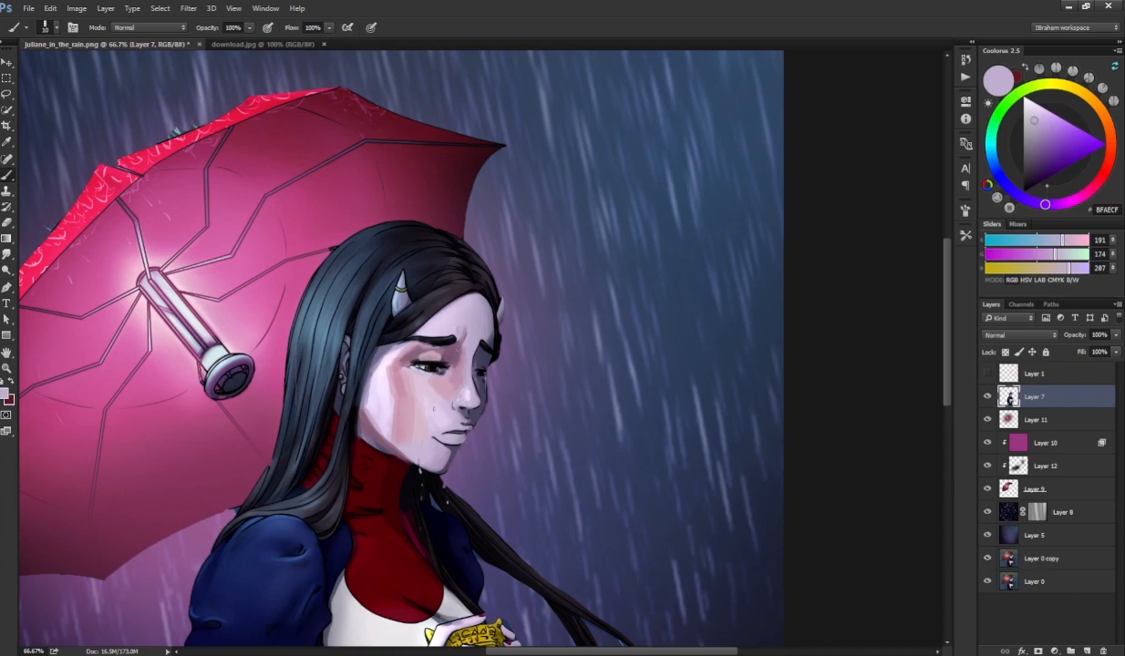
# - Retouch the lower cheek and jaw shading with sampled purple 70546F, pink B88DA6 and lilac C4A8C6
pyautogui.keyDown('alt'); pyautogui.click(375, 460); pyautogui.keyUp('alt')
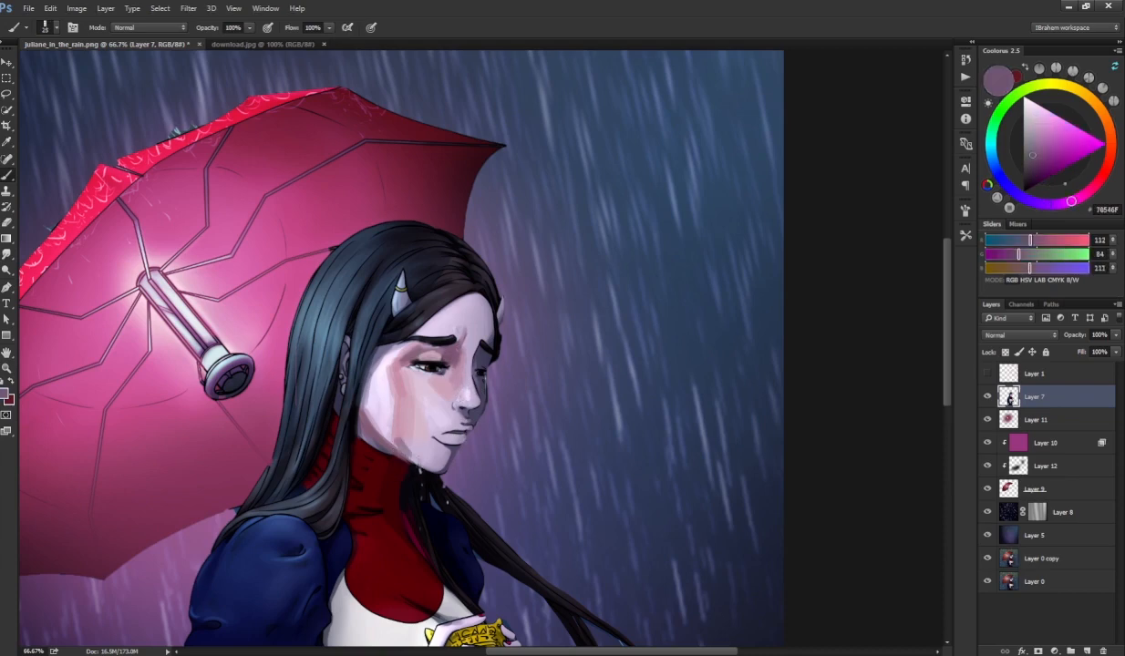
pyautogui.keyDown('alt'); pyautogui.click(388, 454); pyautogui.keyUp('alt')
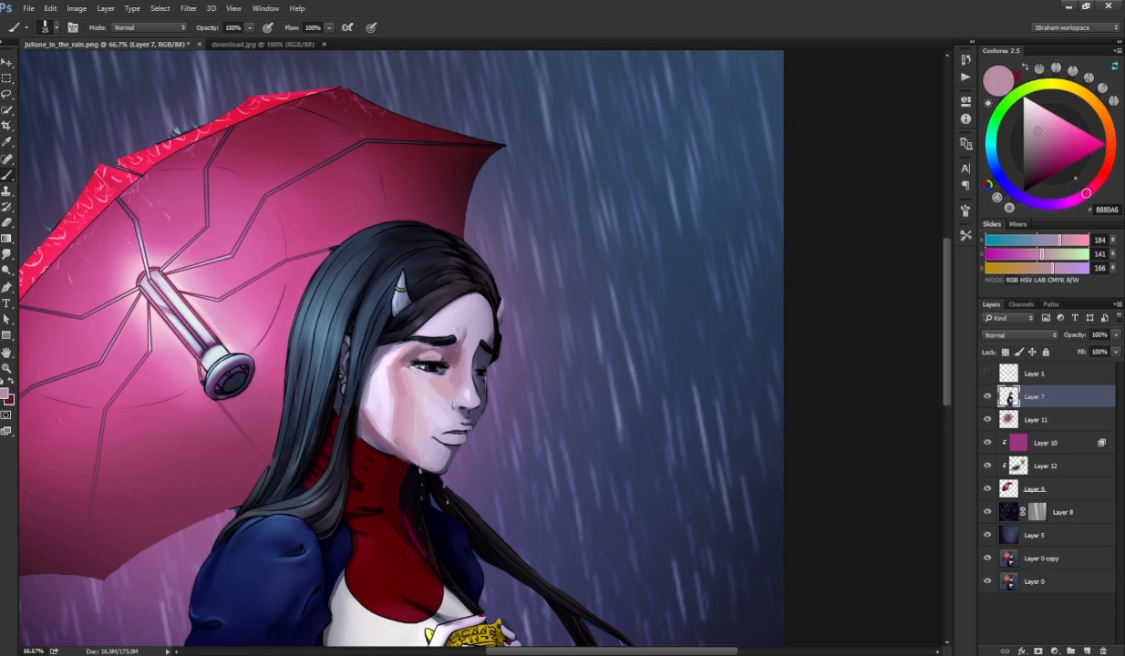
pyautogui.keyDown('alt'); pyautogui.click(402, 430); pyautogui.keyUp('alt')
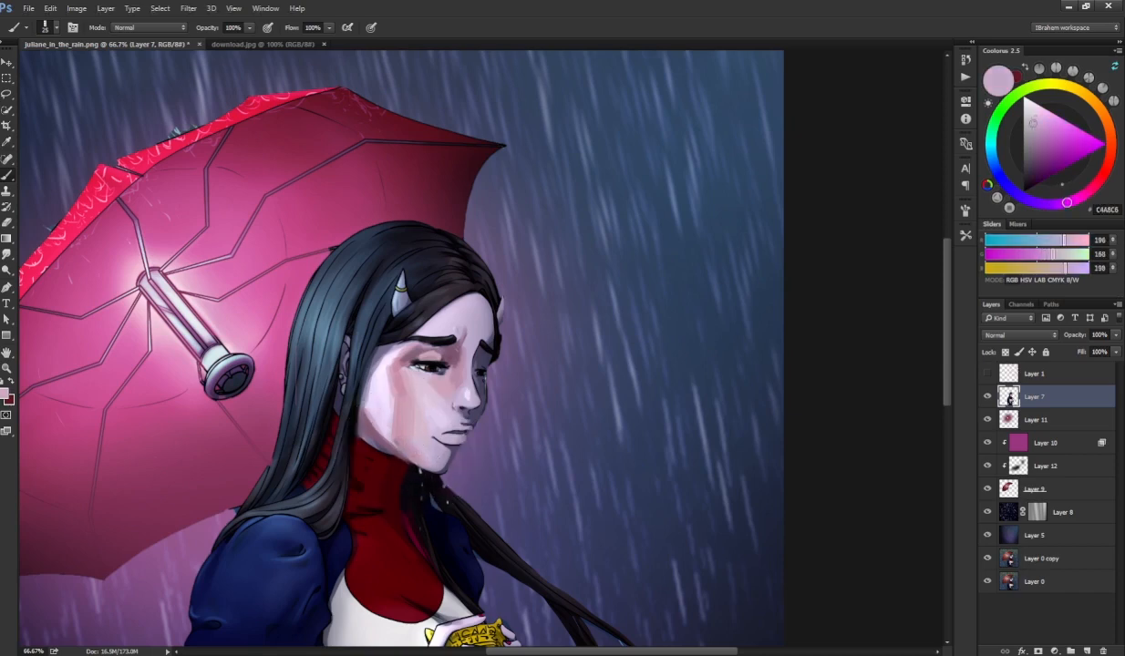
# - Soften the blush streaks on the upper cheek below the eye with sampled pale lilacs DECBEA, DCC5DF and D8BFD9
pyautogui.keyDown('alt'); pyautogui.click(423, 394); pyautogui.keyUp('alt')
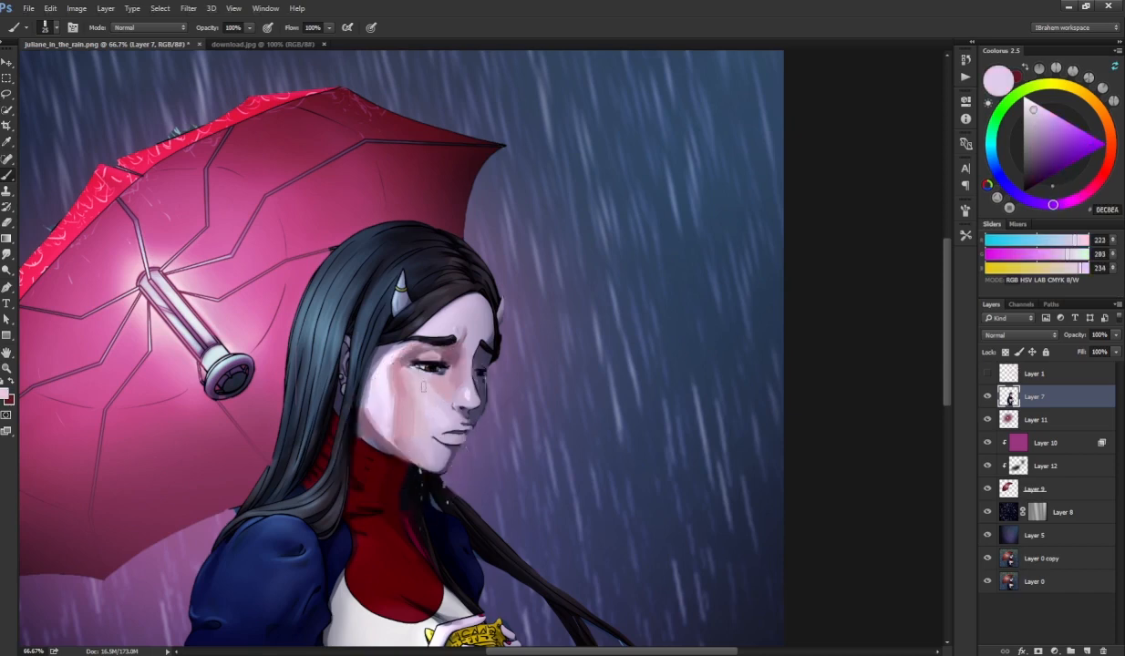
pyautogui.keyDown('alt'); pyautogui.click(412, 393); pyautogui.keyUp('alt')
pyautogui.keyDown('alt'); pyautogui.click(414, 396); pyautogui.keyUp('alt')
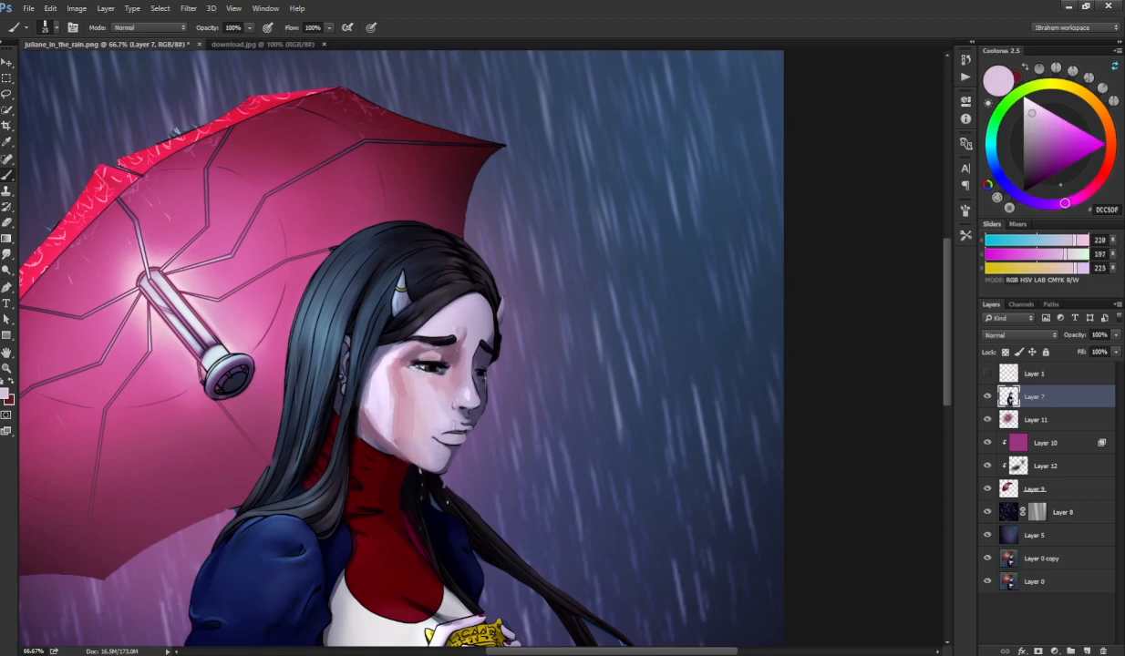
pyautogui.keyDown('alt'); pyautogui.click(436, 405); pyautogui.keyUp('alt')
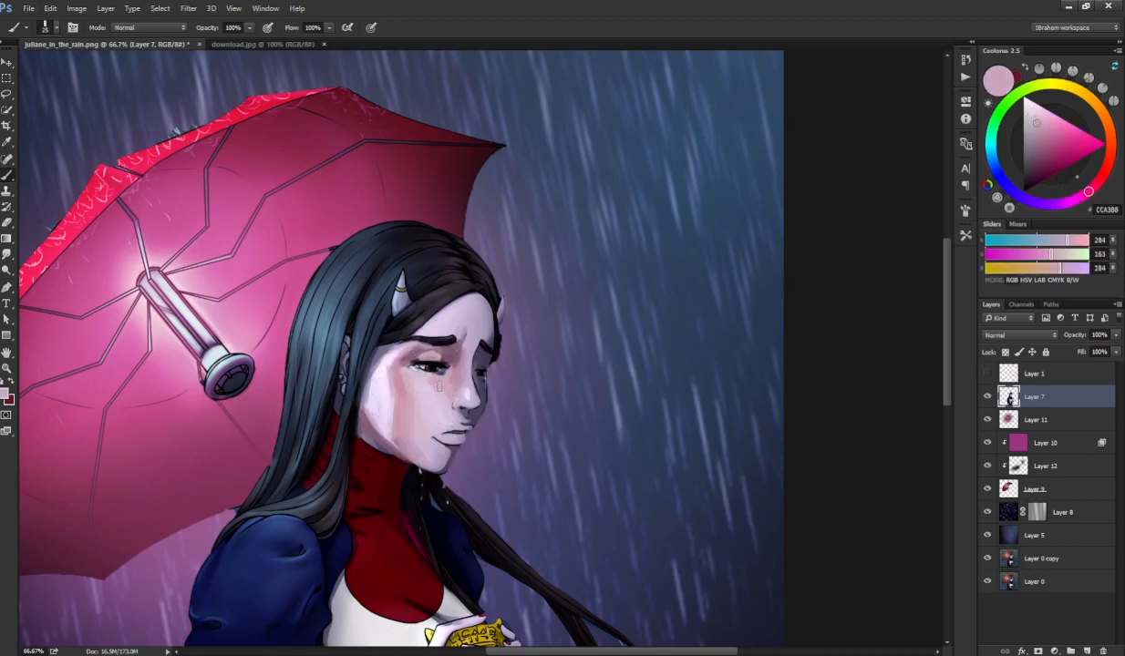
pyautogui.keyDown('alt'); pyautogui.click(428, 392); pyautogui.keyUp('alt')
pyautogui.keyDown('alt'); pyautogui.click(426, 397); pyautogui.keyUp('alt')
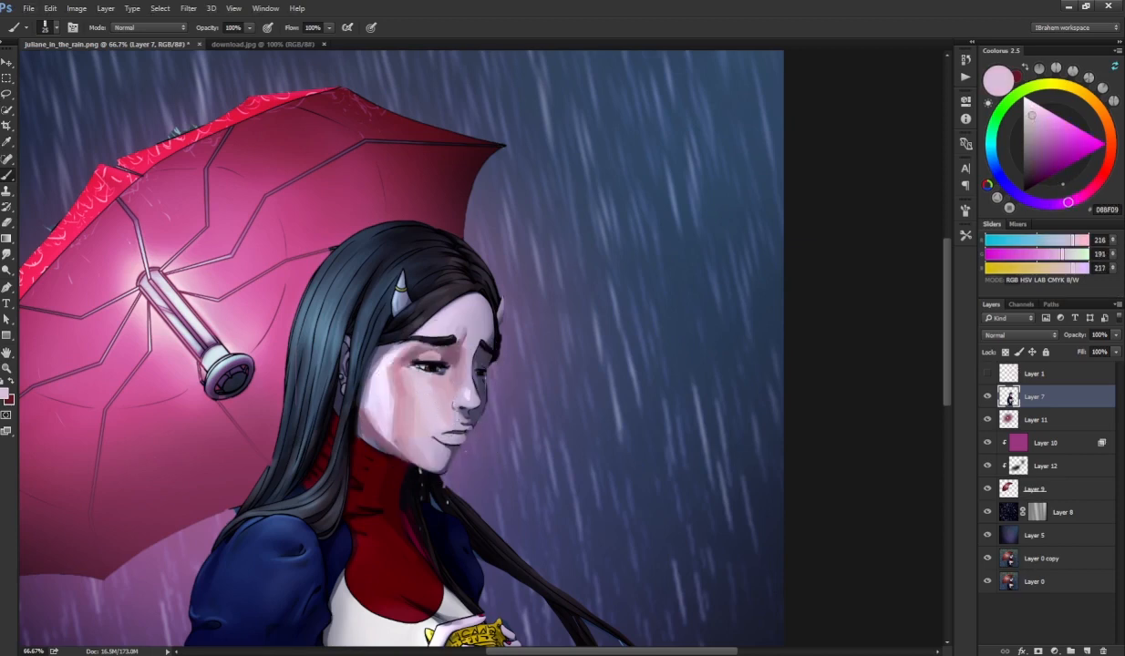
# - Flip the canvas horizontally and centre the figure in view
pyautogui.hotkey('ctrl', 'shift', 'h')
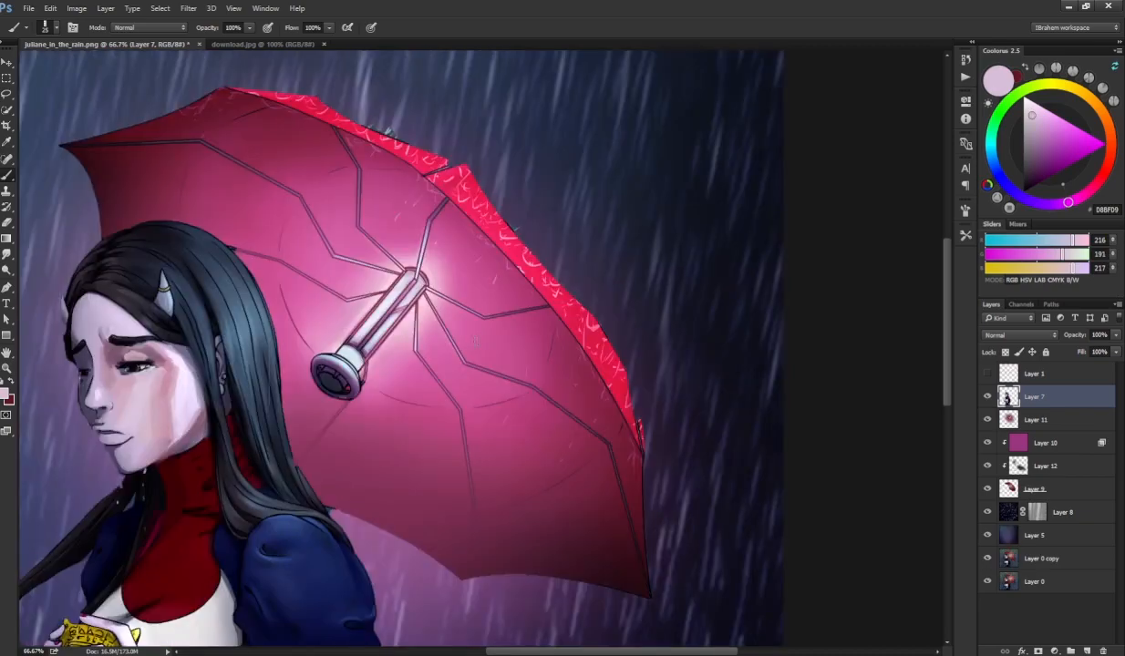
pyautogui.moveTo(372, 439); pyautogui.dragTo(742, 355)
pyautogui.moveTo(529, 262); pyautogui.dragTo(435, 342)
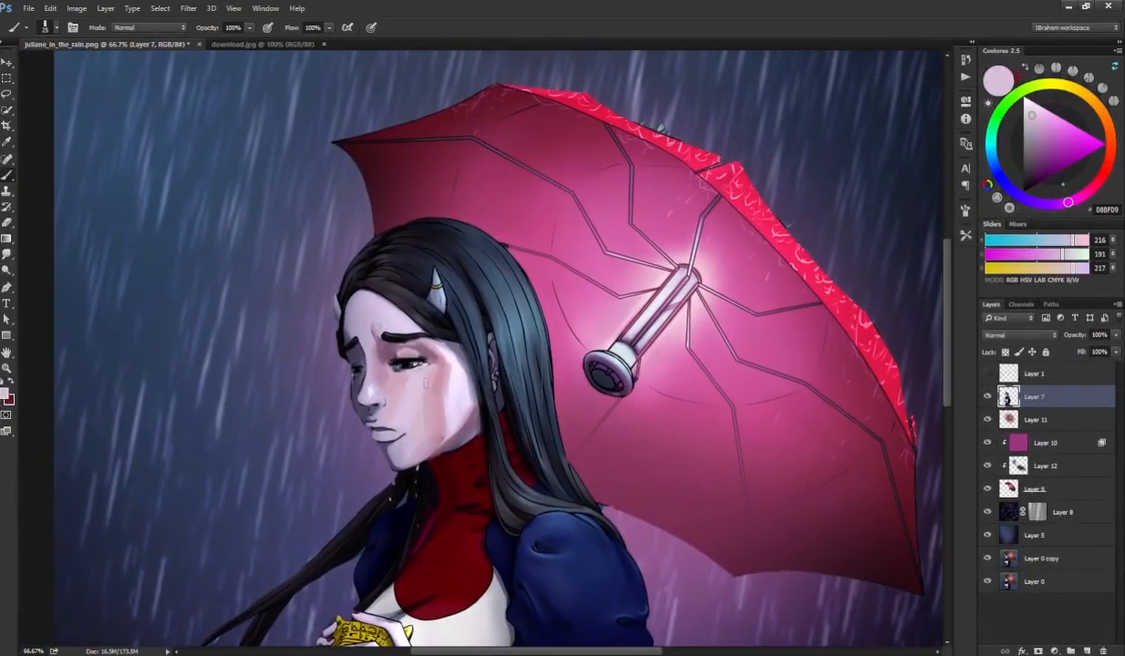
# - Paint fuller pink lips using C45883 and the softer C07BA0, with darker mauve 7F4564 for the lip shading
pyautogui.press('r')
pyautogui.press('b')
pyautogui.keyDown('alt'); pyautogui.click(374, 450); pyautogui.keyUp('alt')
pyautogui.click(1092, 190)
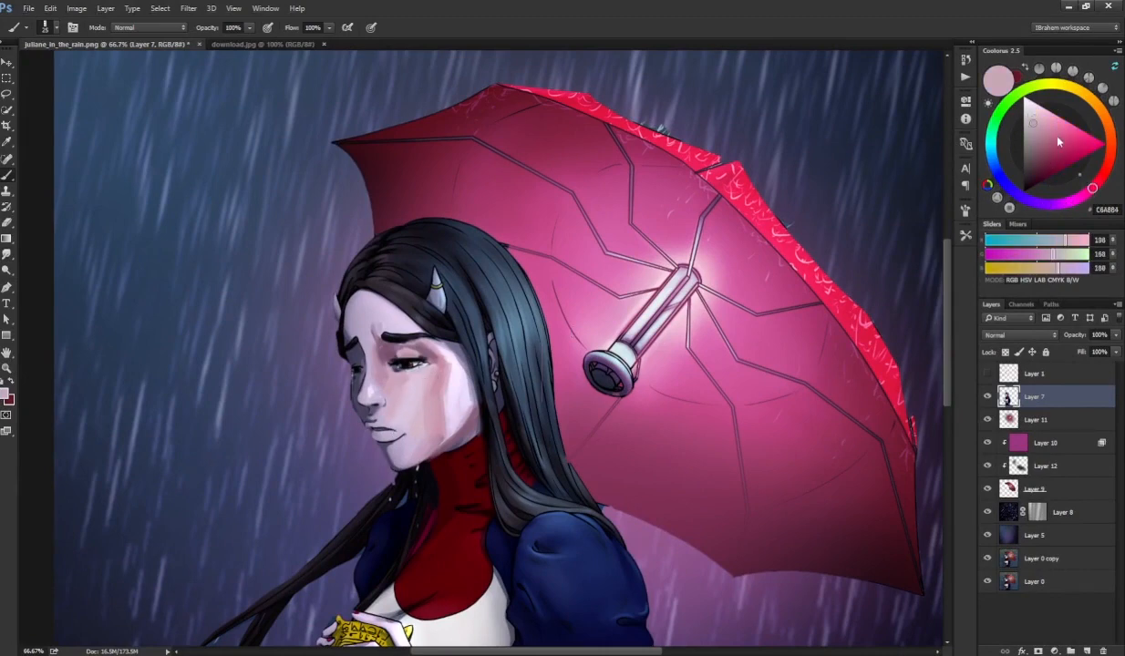
pyautogui.click(1058, 140)
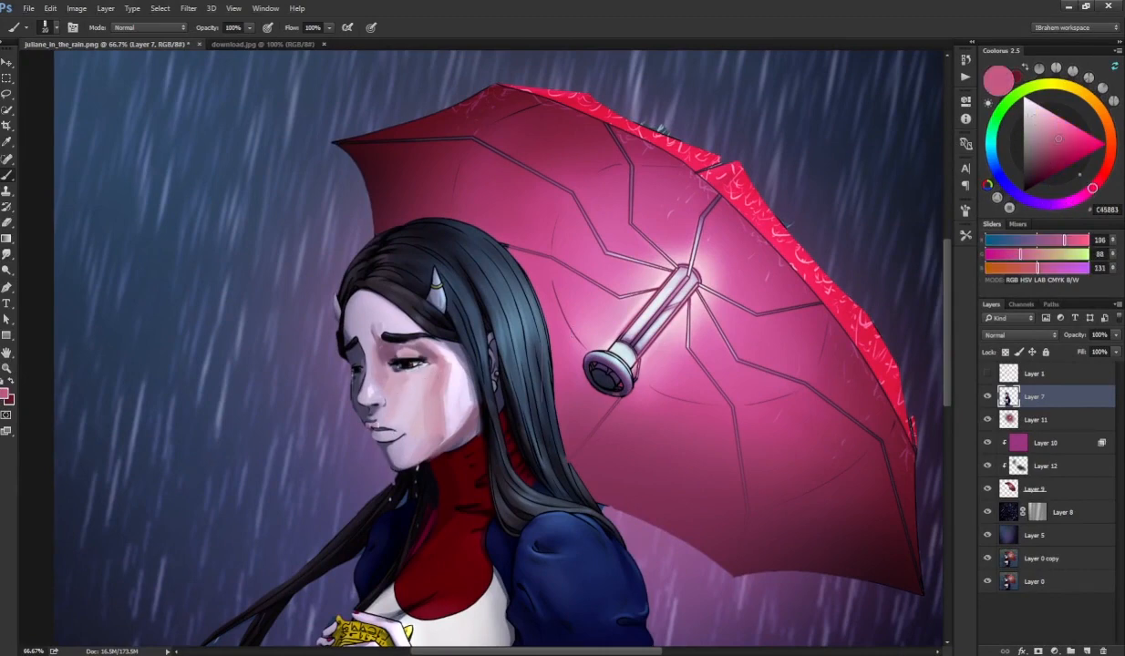
pyautogui.keyDown('alt'); pyautogui.click(365, 414); pyautogui.keyUp('alt')
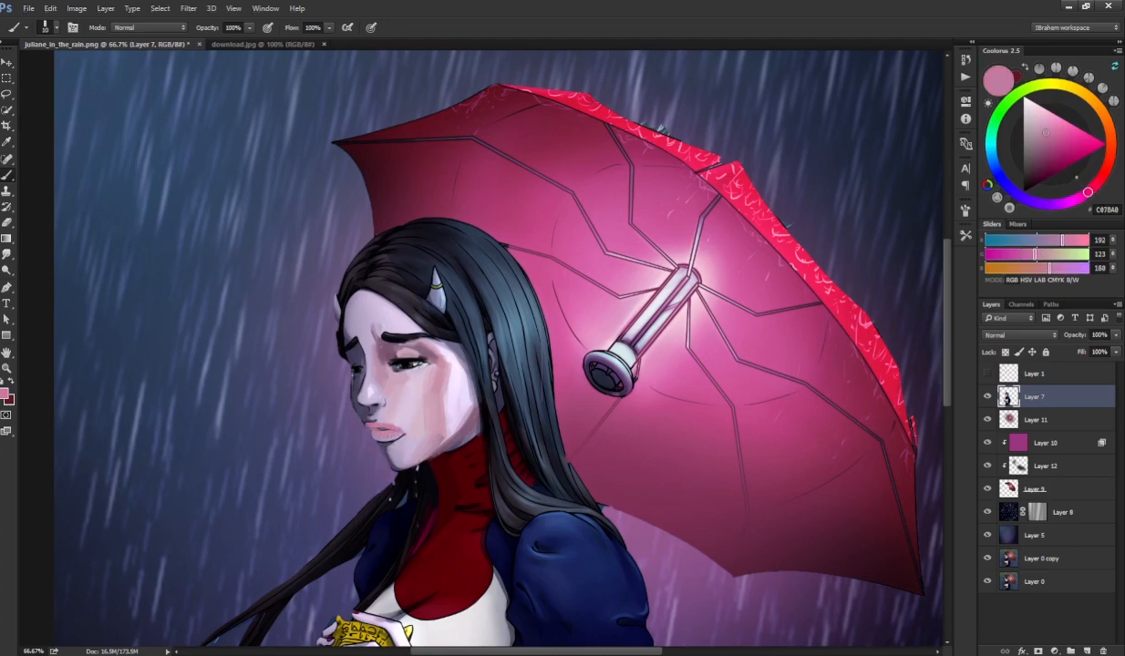
pyautogui.click(1040, 155)
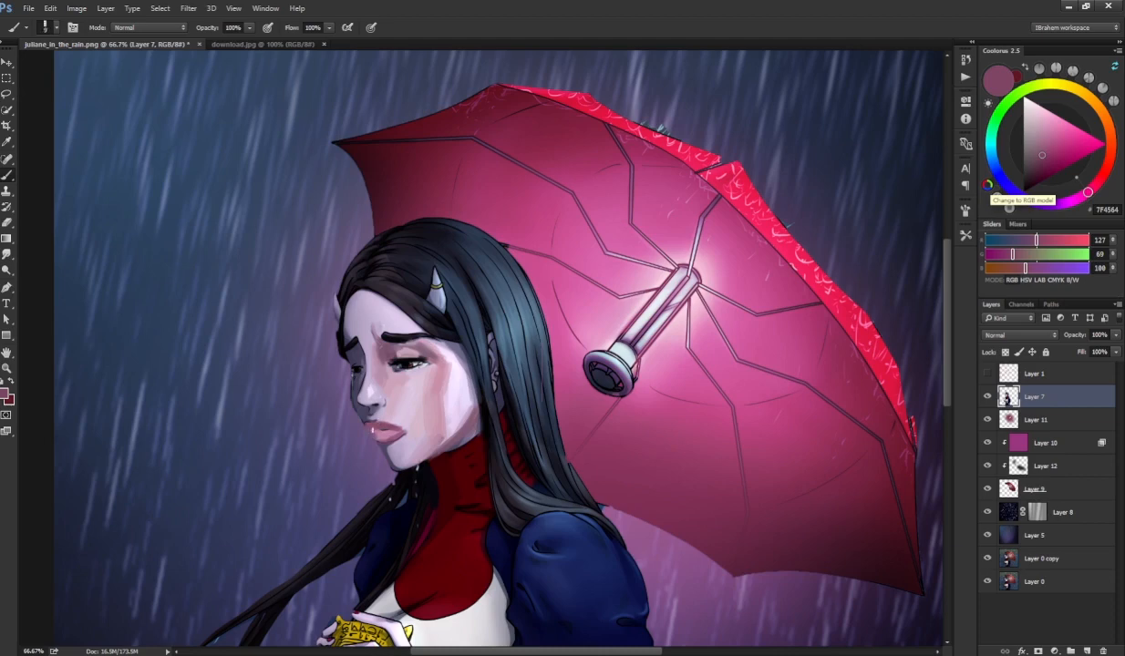
# - Refine the lips on Layer 7 with sampled pinks and mauves, adding dark plum 41152C along the mouth line
pyautogui.keyDown('alt'); pyautogui.click(365, 421); pyautogui.keyUp('alt')
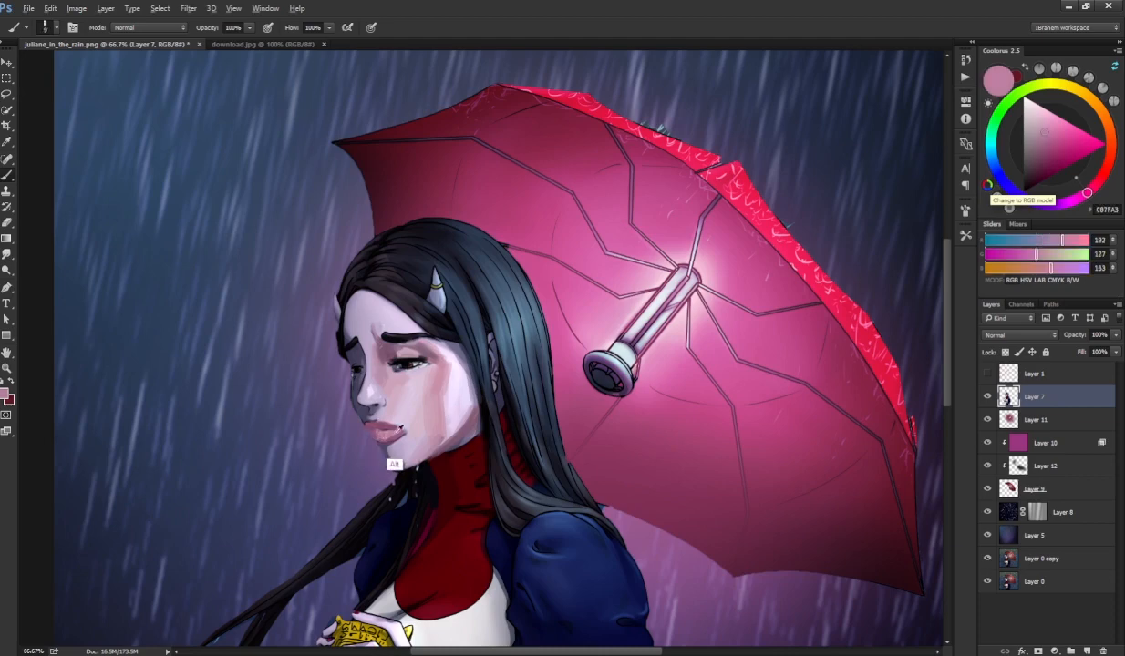
pyautogui.keyDown('alt'); pyautogui.click(371, 425); pyautogui.keyUp('alt')
pyautogui.click(1037, 176)
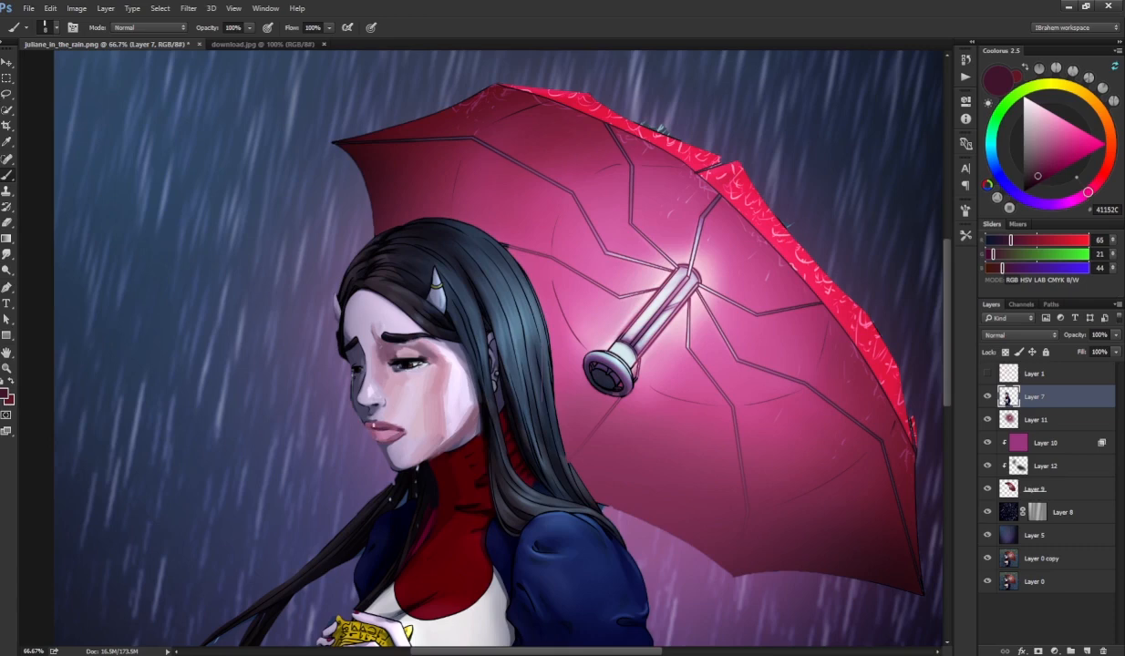
pyautogui.keyDown('alt'); pyautogui.click(362, 438); pyautogui.keyUp('alt')
pyautogui.keyDown('alt'); pyautogui.click(387, 429); pyautogui.keyUp('alt')
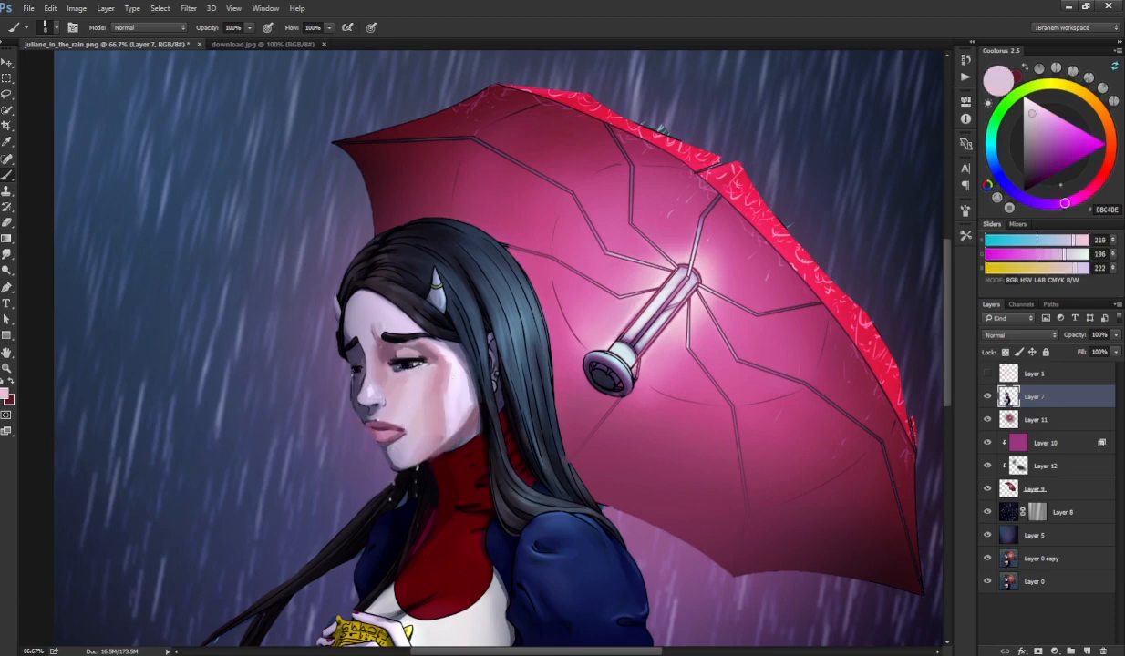
# - Soften the lips and the skin around the mouth with sampled mauve and pale lilac tones, using the Brush and Smudge tools
pyautogui.keyDown('alt'); pyautogui.click(369, 437); pyautogui.keyUp('alt')
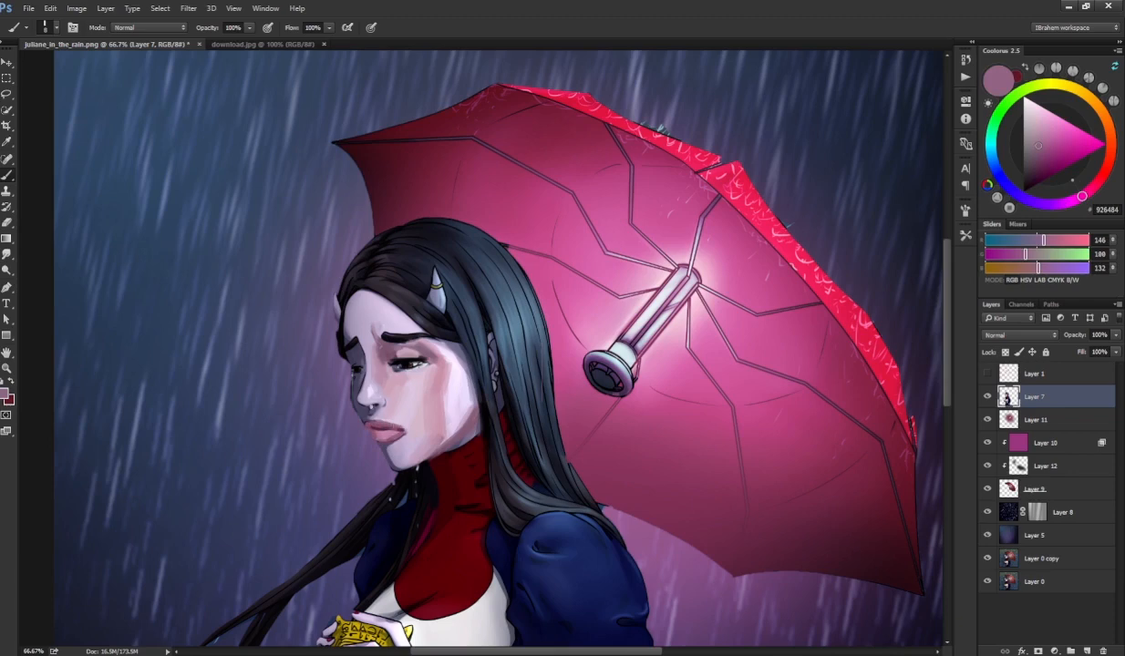
pyautogui.keyDown('alt'); pyautogui.click(379, 366); pyautogui.keyUp('alt')
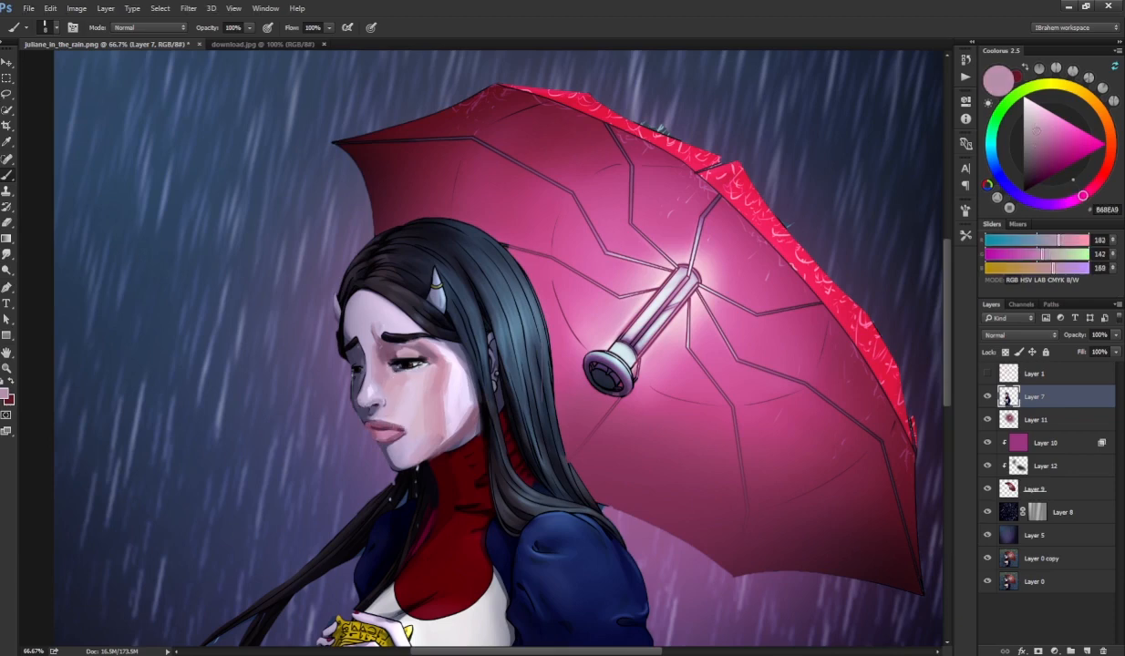
pyautogui.keyDown('alt'); pyautogui.click(387, 419); pyautogui.keyUp('alt')
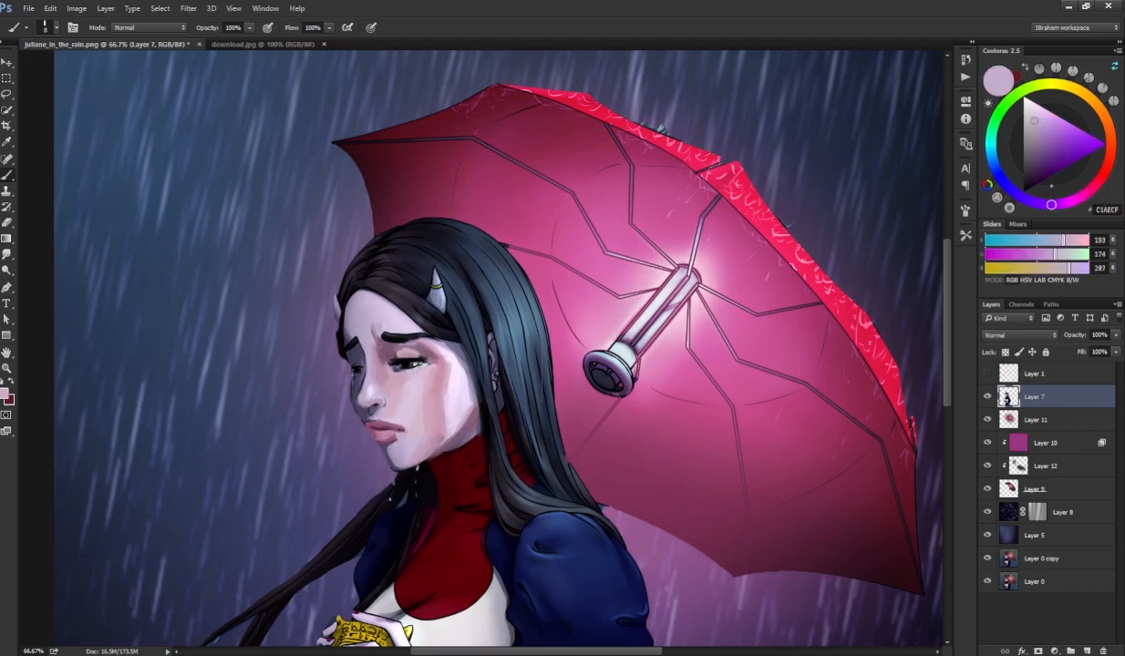
pyautogui.press('r')
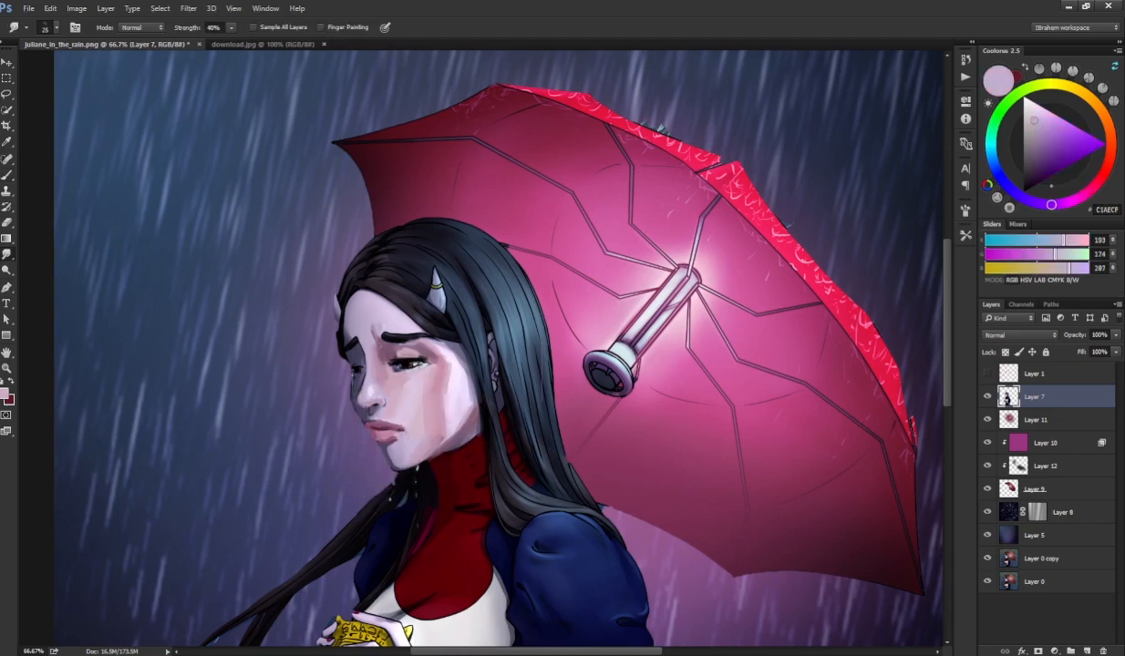
pyautogui.press('b')
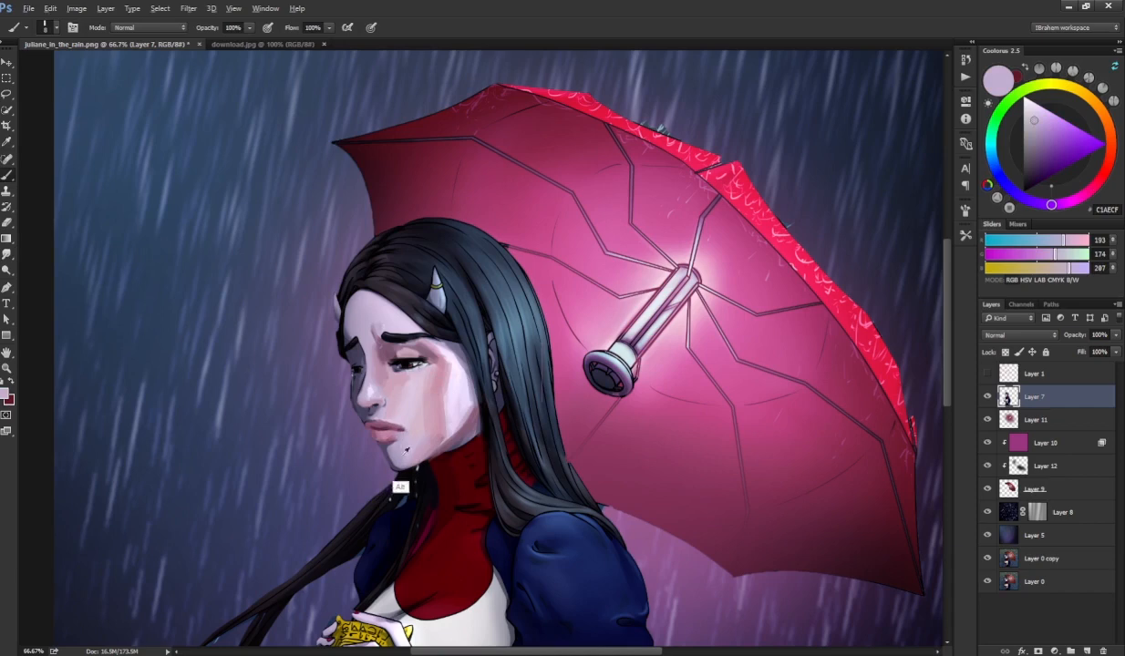
# - Shade the chin and lower jaw with sampled greyish mauve skin tones, enlarging the brush to 20 and blending with Smudge
pyautogui.keyDown('alt'); pyautogui.click(439, 448); pyautogui.keyUp('alt')
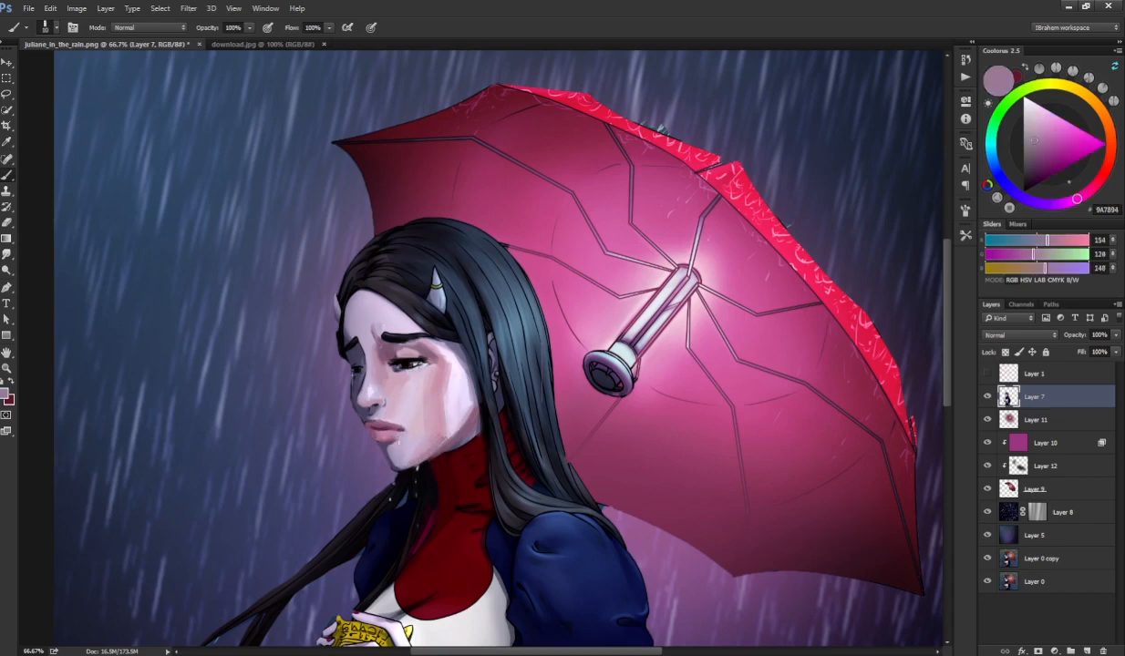
pyautogui.moveTo(396, 446); pyautogui.dragTo(413, 445)
pyautogui.press('r')
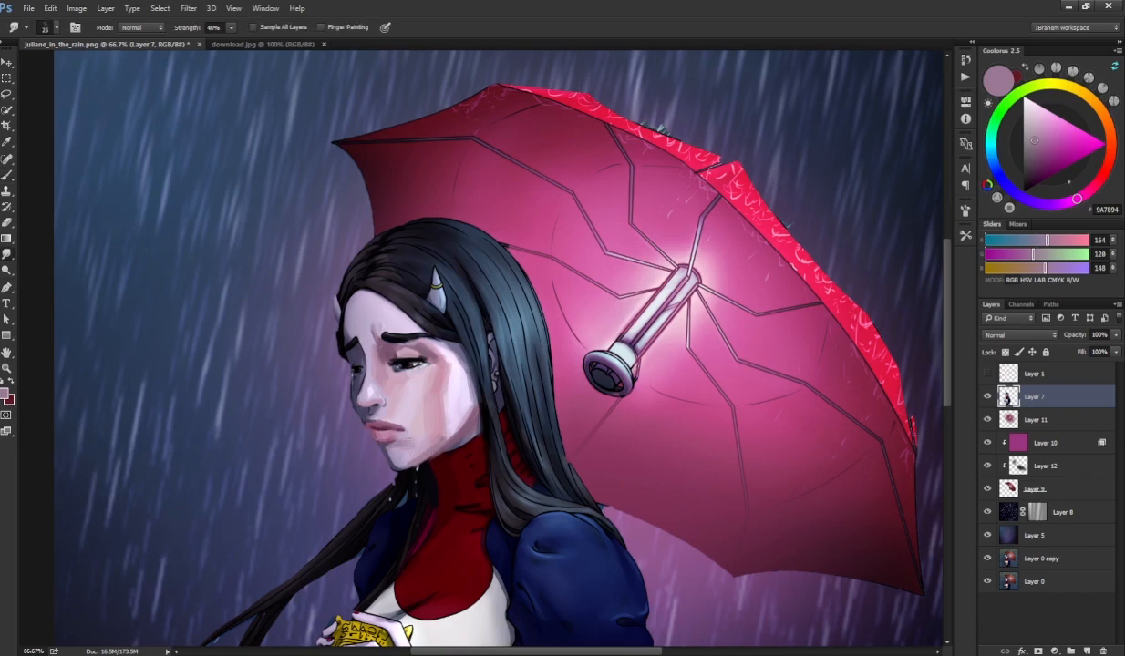
pyautogui.press('b')
pyautogui.keyDown('alt'); pyautogui.click(423, 454); pyautogui.keyUp('alt')
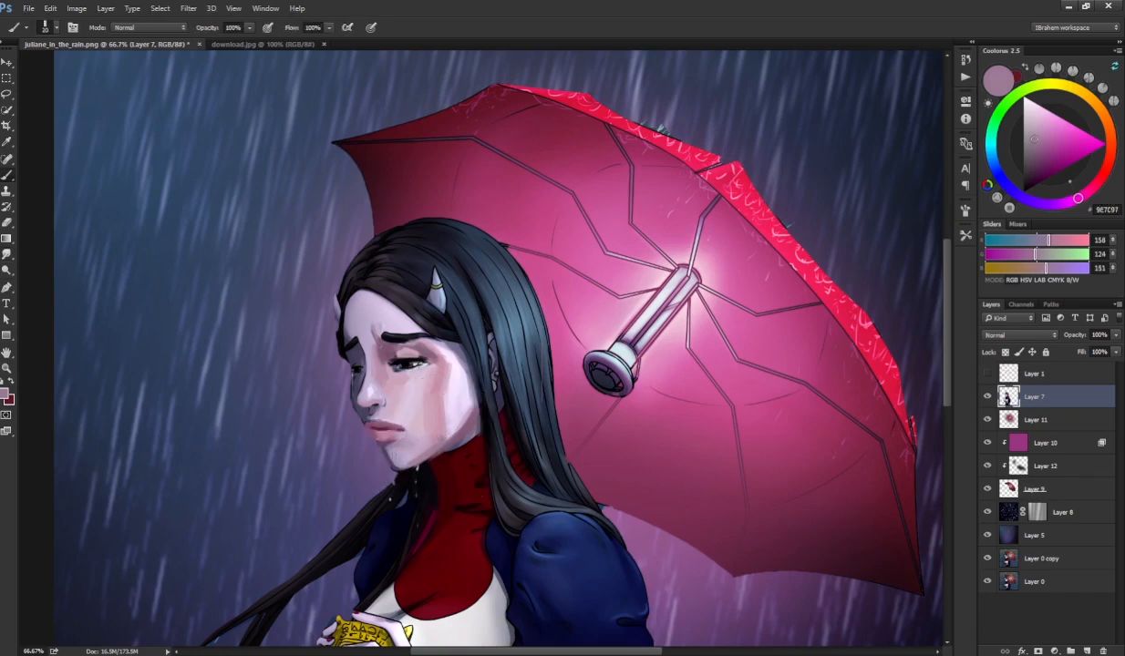
pyautogui.keyDown('alt'); pyautogui.click(405, 448); pyautogui.keyUp('alt')
pyautogui.keyDown('alt'); pyautogui.click(406, 446); pyautogui.keyUp('alt')
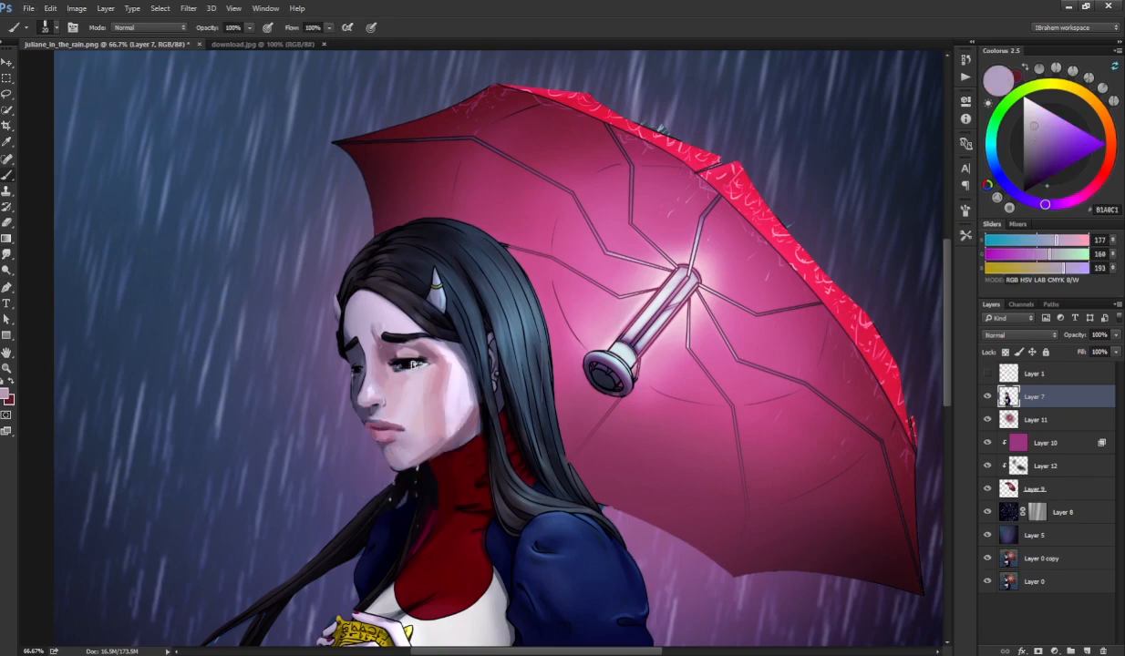
# - Paint a warm, pale yellowish highlight on the cheek below the near eye and blend it with sampled skin tones
pyautogui.keyDown('alt'); pyautogui.click(422, 373); pyautogui.keyUp('alt')
pyautogui.keyDown('alt'); pyautogui.click(460, 370); pyautogui.keyUp('alt')
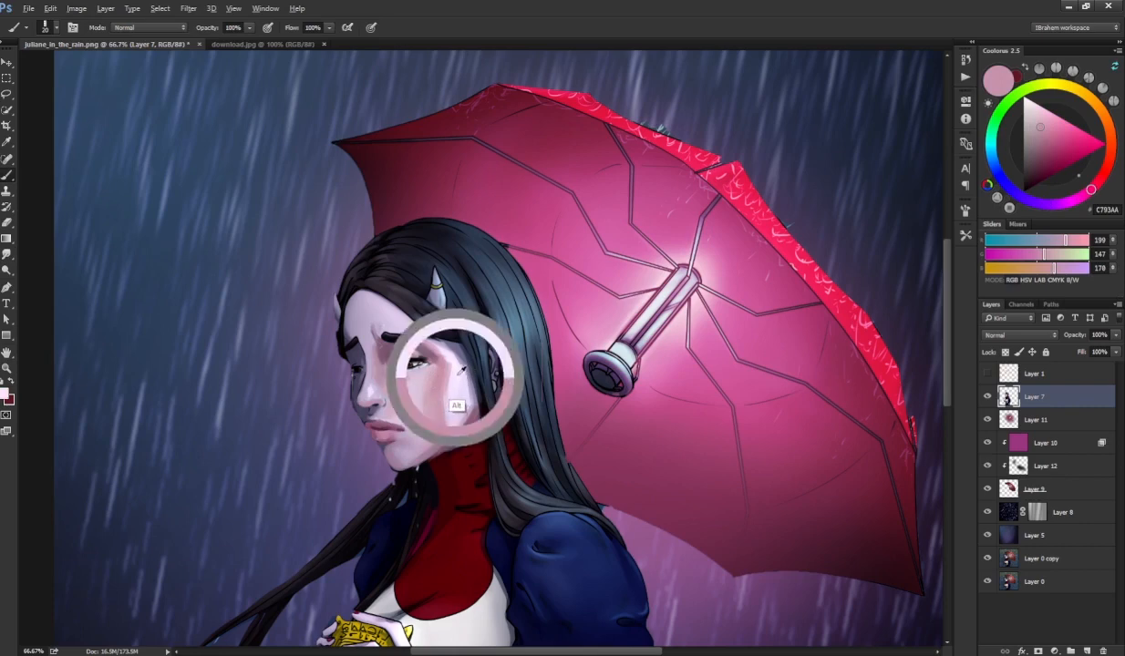
pyautogui.keyDown('alt'); pyautogui.click(414, 357); pyautogui.keyUp('alt')
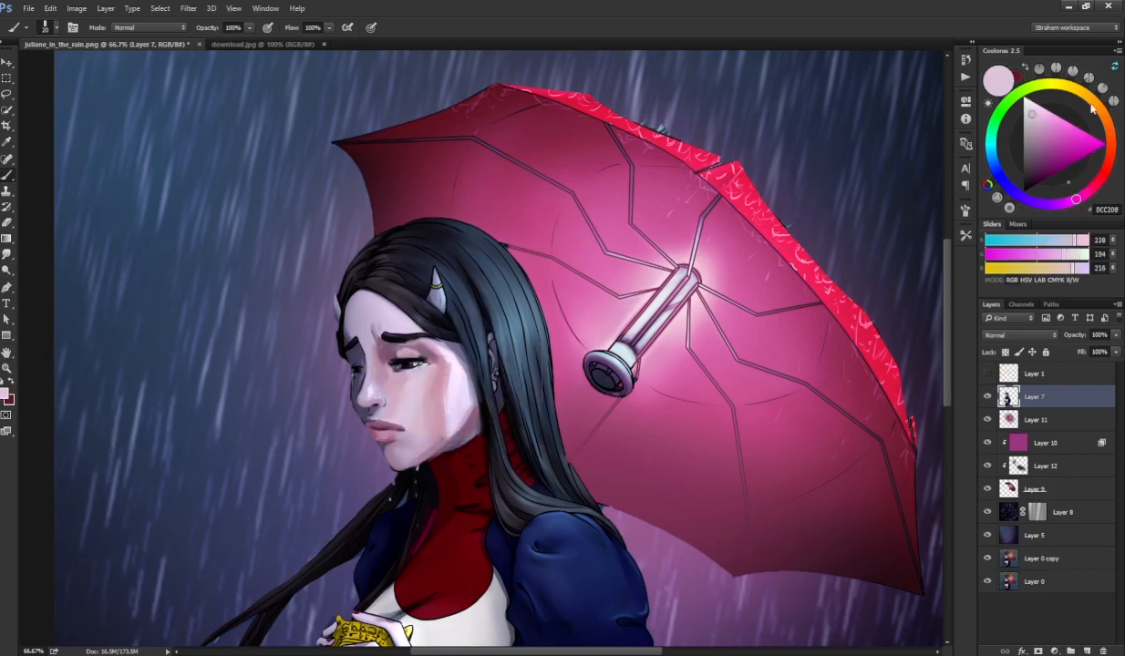
pyautogui.click(1054, 109)
pyautogui.moveTo(416, 386)
pyautogui.mouseDown()
pyautogui.moveTo(439, 367)
pyautogui.moveTo(426, 381)
pyautogui.mouseUp()
pyautogui.keyDown('alt'); pyautogui.click(432, 400); pyautogui.keyUp('alt')
pyautogui.keyDown('alt'); pyautogui.click(420, 380); pyautogui.keyUp('alt')
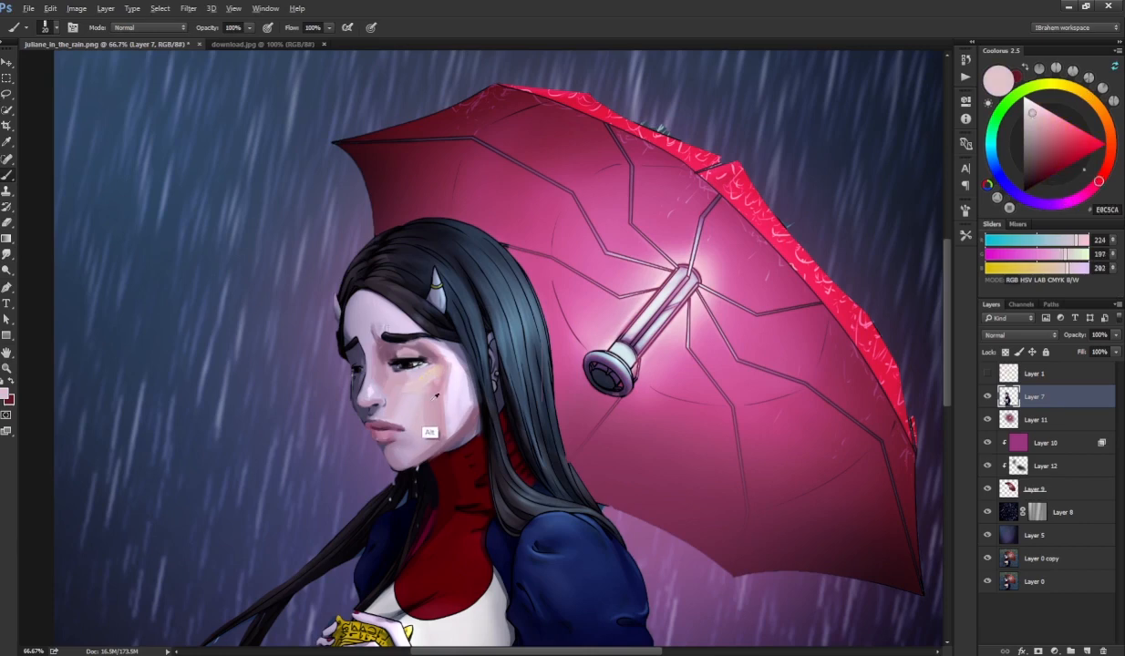
pyautogui.keyDown('alt'); pyautogui.click(416, 418); pyautogui.keyUp('alt')
# - Paint the forehead along the hairline with sampled pale pink, and rework the crease between the brows with sampled mauves
pyautogui.keyDown('alt'); pyautogui.click(366, 312); pyautogui.keyUp('alt')
pyautogui.moveTo(347, 294); pyautogui.dragTo(350, 328)
pyautogui.moveTo(356, 286)
pyautogui.mouseDown()
pyautogui.moveTo(345, 330)
pyautogui.moveTo(344, 319)
pyautogui.mouseUp()
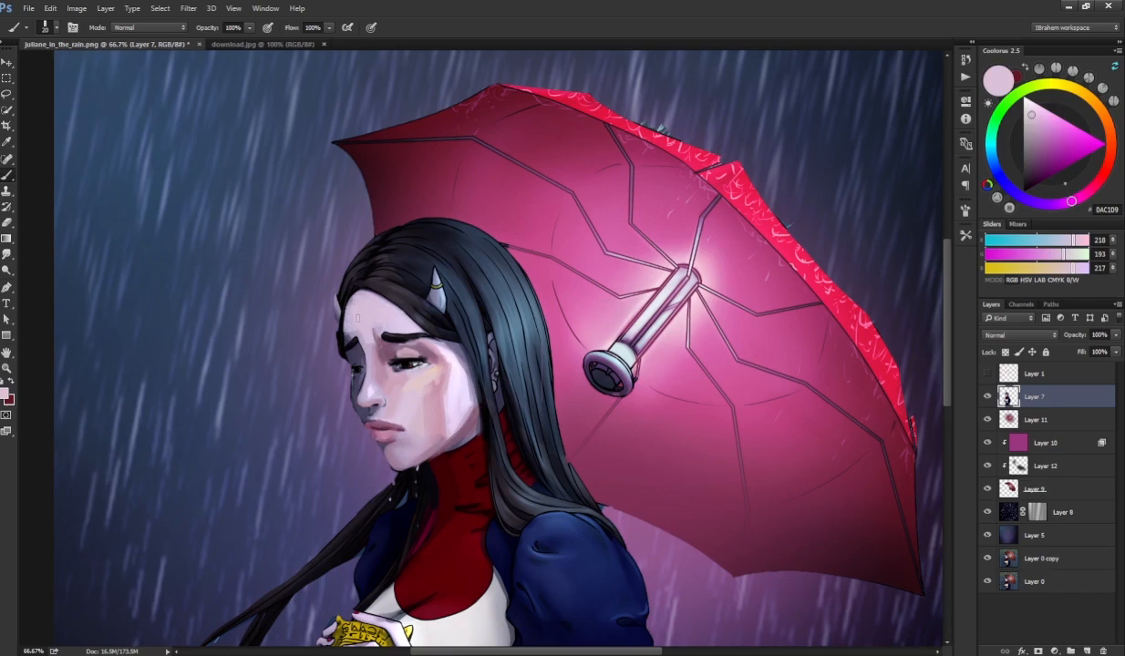
pyautogui.keyDown('alt'); pyautogui.click(375, 332); pyautogui.keyUp('alt')
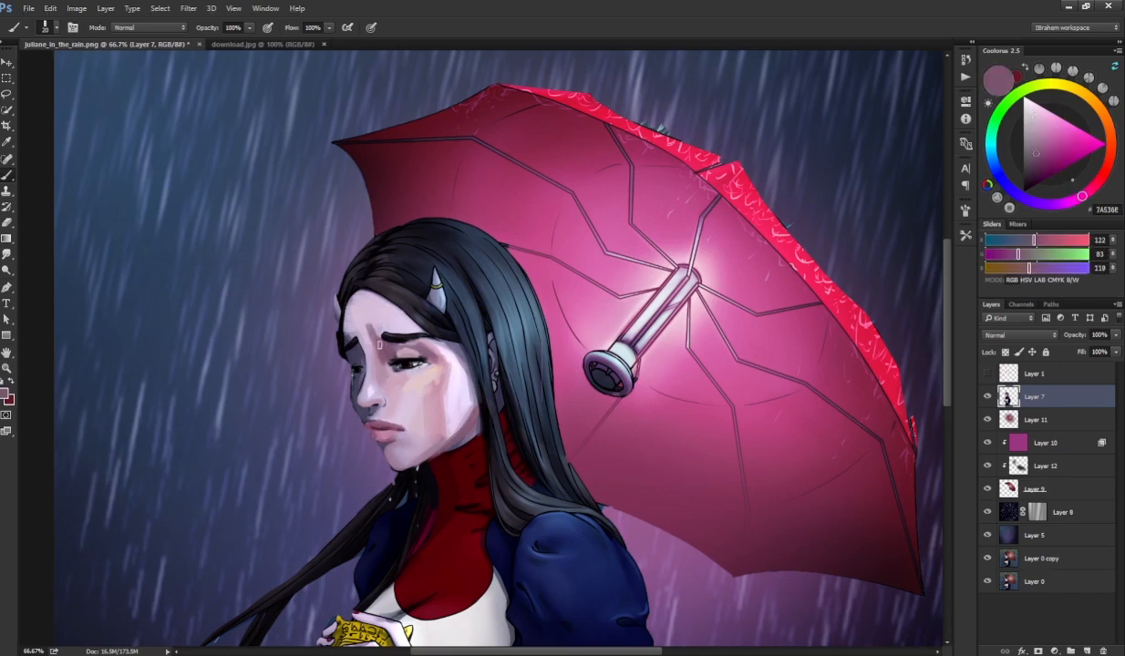
pyautogui.keyDown('alt'); pyautogui.click(365, 351); pyautogui.keyUp('alt')
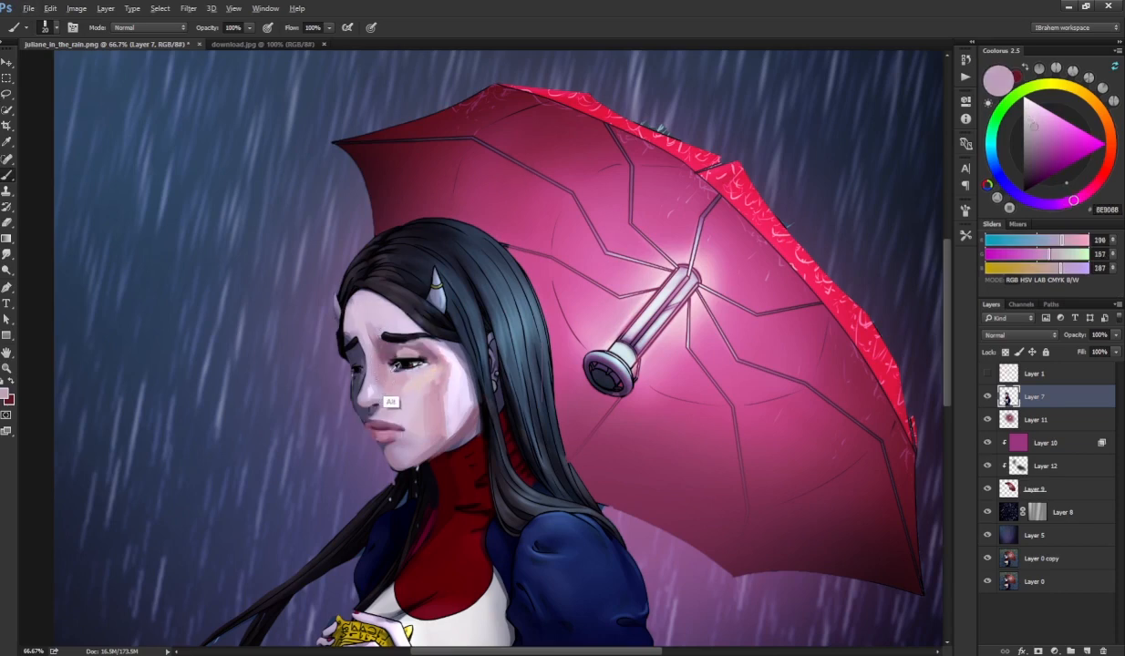
# - Blend the skin along the nose bridge and inner corner of the near eye with sampled pinkish mauves
pyautogui.keyDown('alt'); pyautogui.click(381, 374); pyautogui.keyUp('alt')
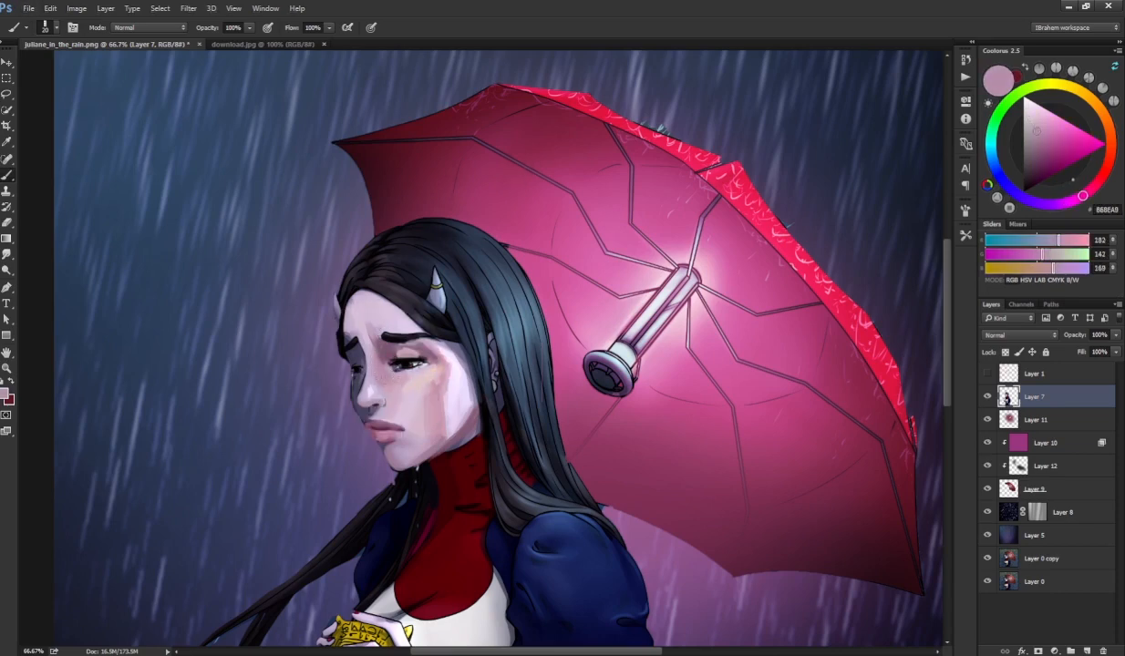
pyautogui.keyDown('alt'); pyautogui.click(394, 366); pyautogui.keyUp('alt')
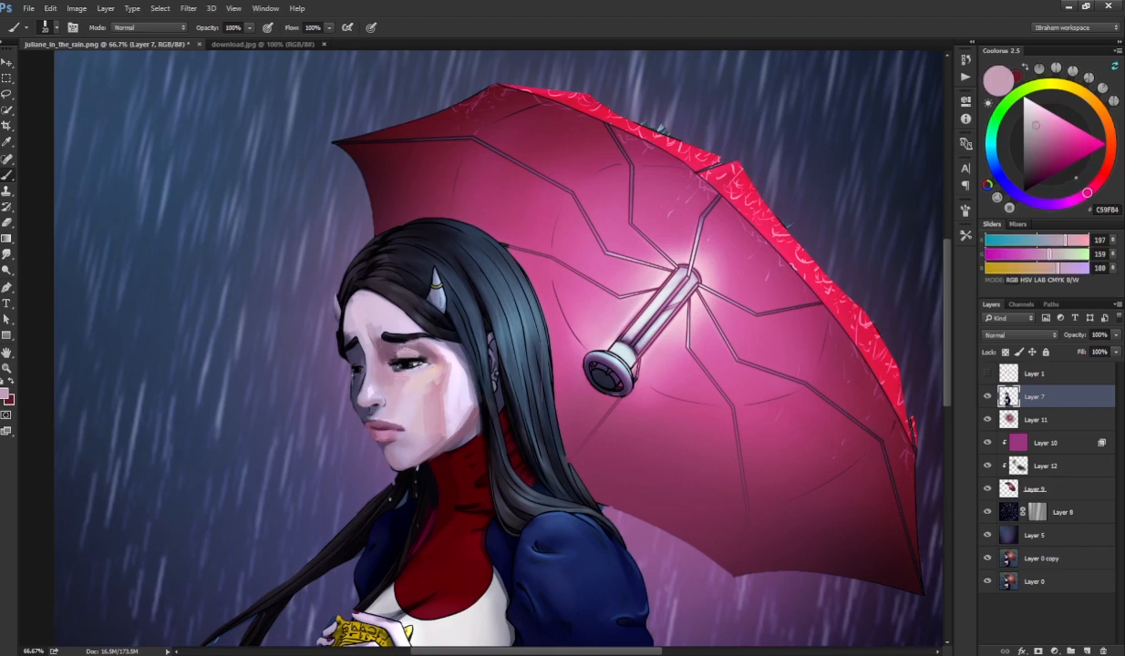
pyautogui.keyDown('alt'); pyautogui.click(377, 339); pyautogui.keyUp('alt')
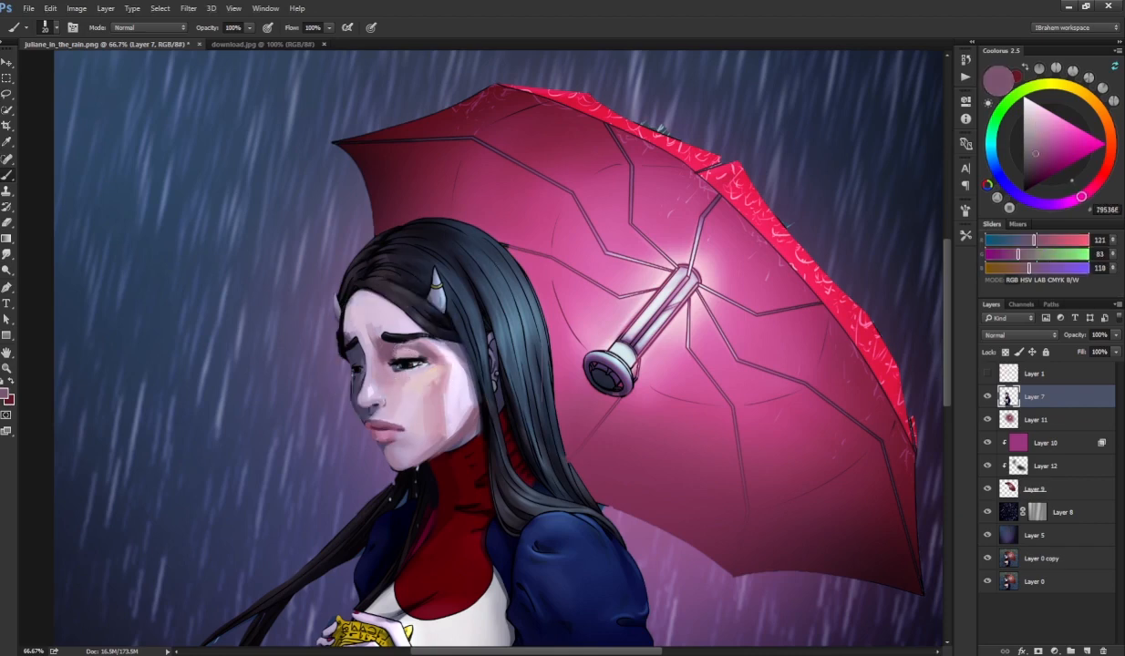
# - Deepen the shadow between the brows with dark plum 5A2A4C at brush size 10, blending with sampled pink
pyautogui.click(1039, 168)
pyautogui.press('[')
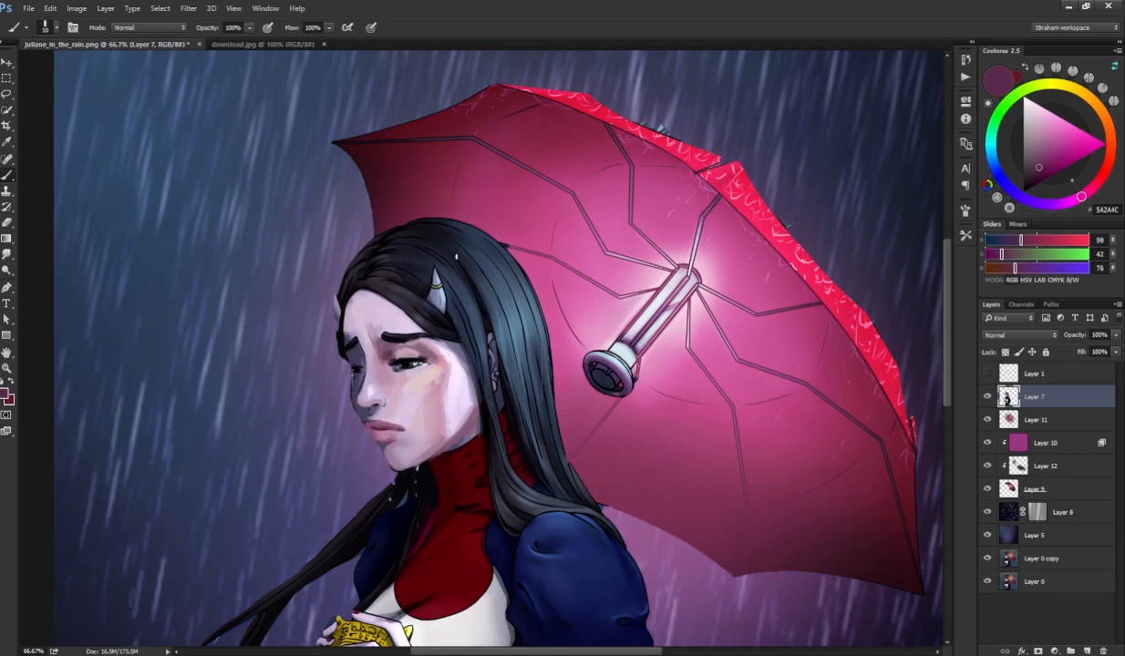
pyautogui.press('alt')
pyautogui.keyDown('alt'); pyautogui.click(395, 369); pyautogui.keyUp('alt')
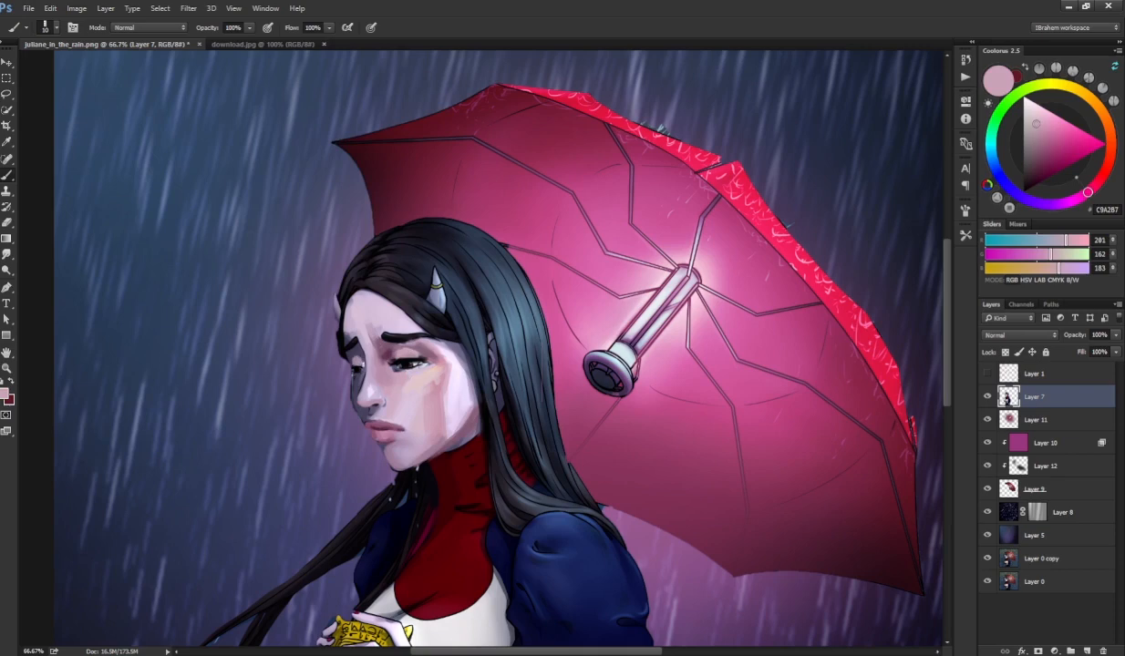
pyautogui.keyDown('alt'); pyautogui.click(379, 337); pyautogui.keyUp('alt')
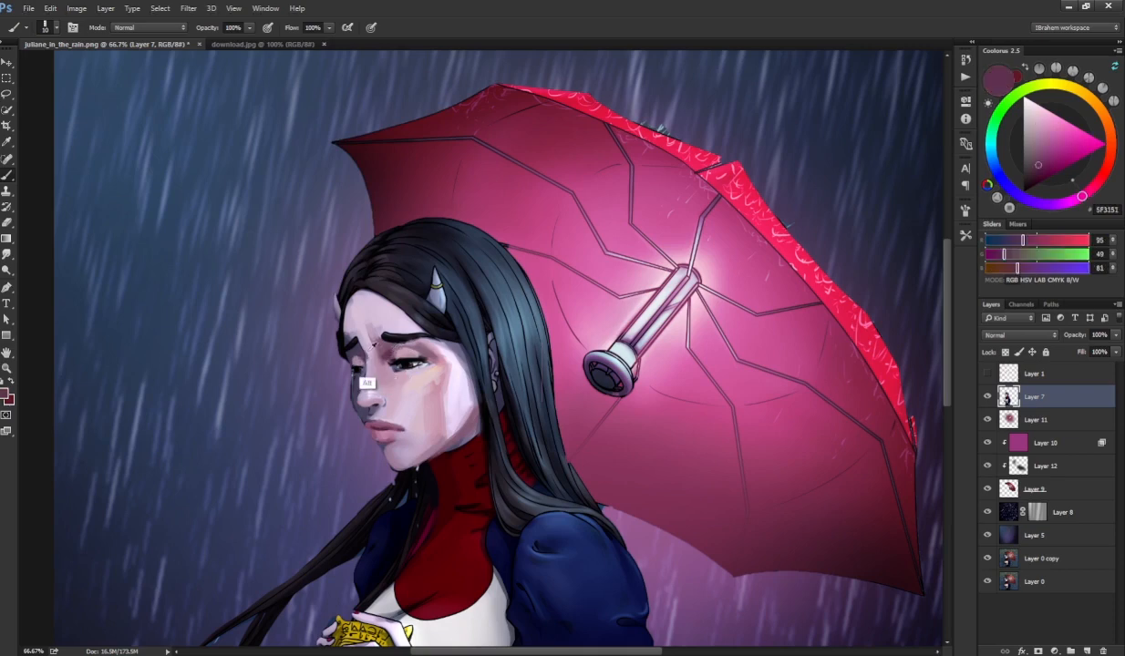
# - Repaint the far cheek beside the nose with sampled skin tones to lighten its grey shadow
pyautogui.keyDown('alt'); pyautogui.click(360, 392); pyautogui.keyUp('alt')
pyautogui.keyDown('alt'); pyautogui.click(360, 399); pyautogui.keyUp('alt')
pyautogui.keyDown('alt'); pyautogui.click(352, 389); pyautogui.keyUp('alt')
pyautogui.keyDown('alt'); pyautogui.click(356, 329); pyautogui.keyUp('alt')
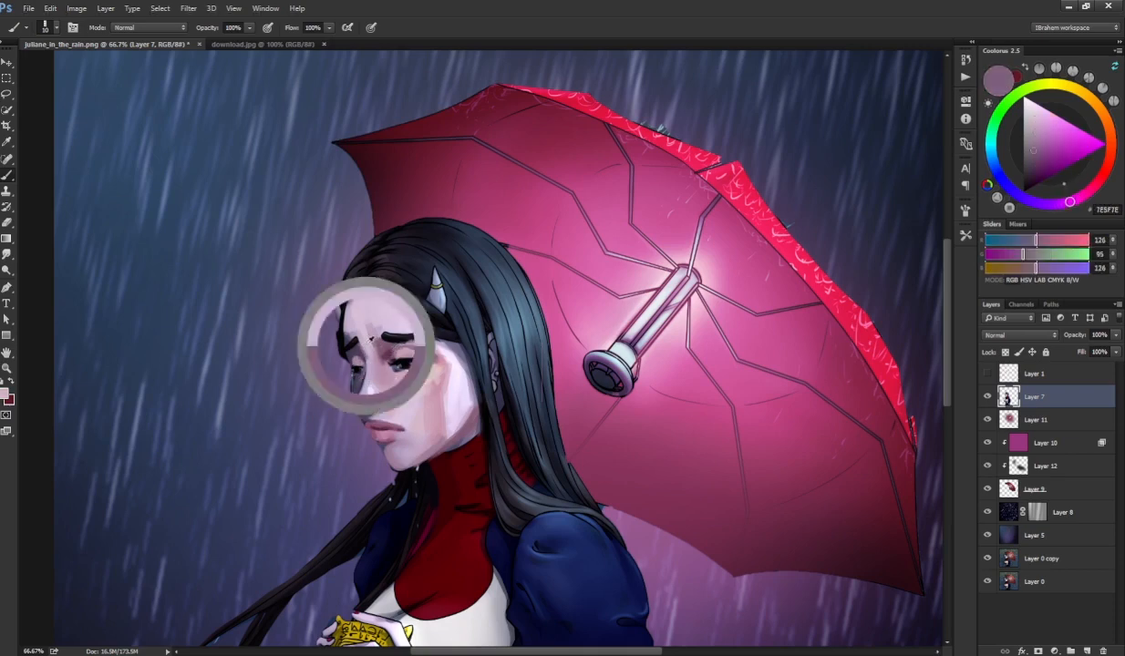
pyautogui.keyDown('alt'); pyautogui.click(390, 399); pyautogui.keyUp('alt')
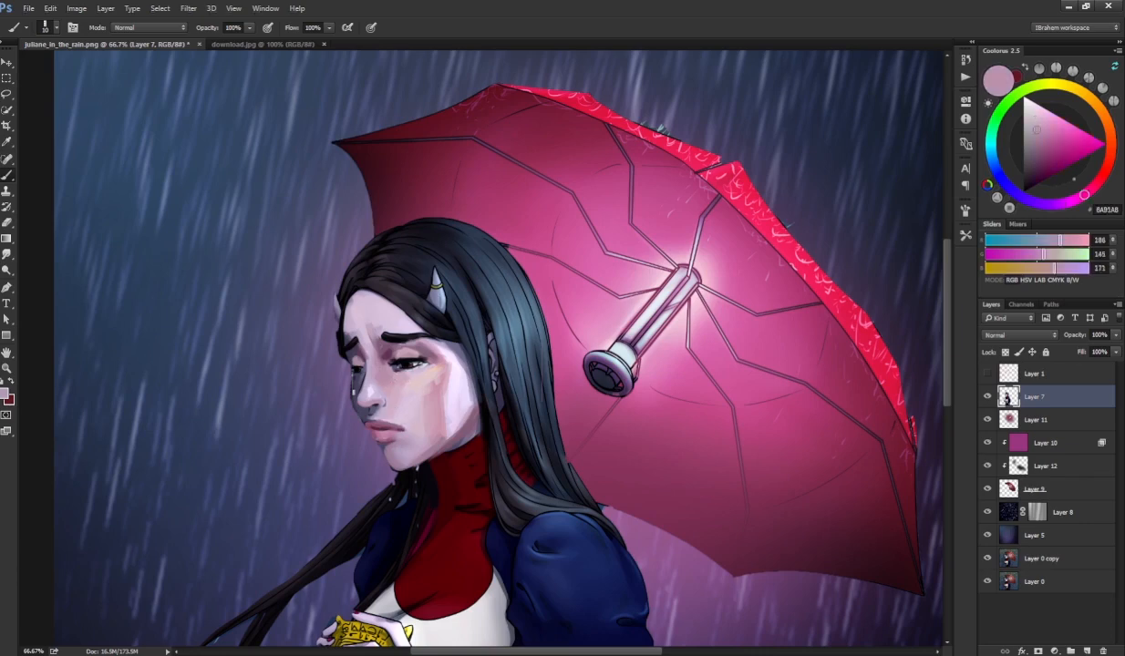
pyautogui.moveTo(359, 385); pyautogui.dragTo(356, 396)
# - Rework the skin around the far eye and upper nose with sampled mauve and violet tones
pyautogui.keyDown('alt'); pyautogui.click(415, 374); pyautogui.keyUp('alt')
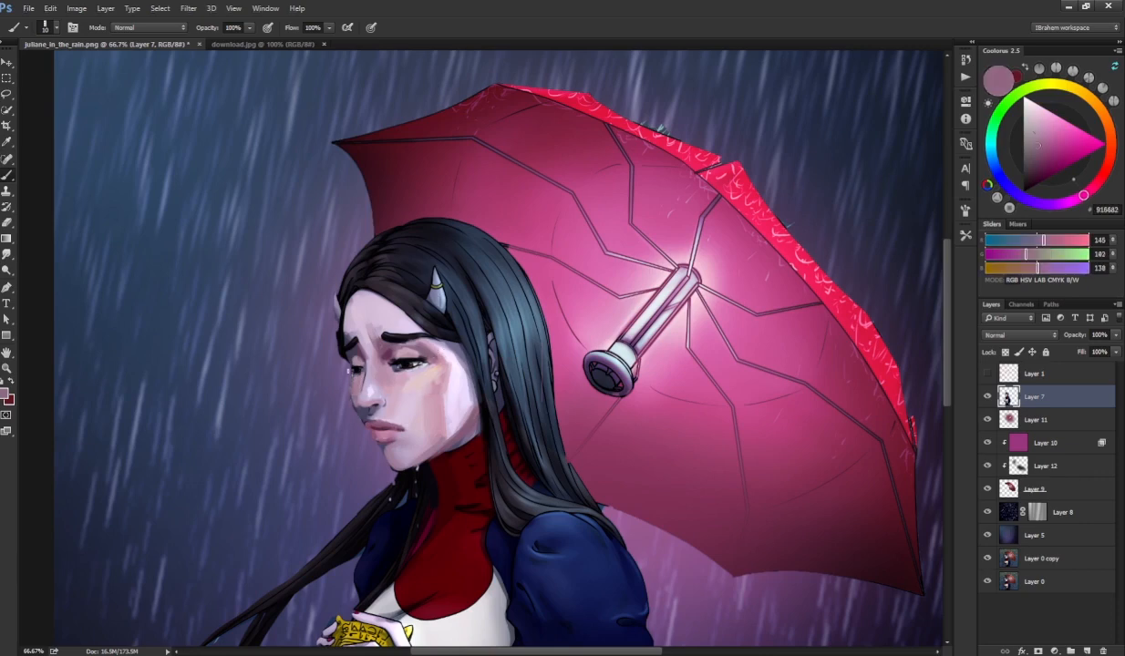
pyautogui.keyDown('alt'); pyautogui.click(346, 371); pyautogui.keyUp('alt')
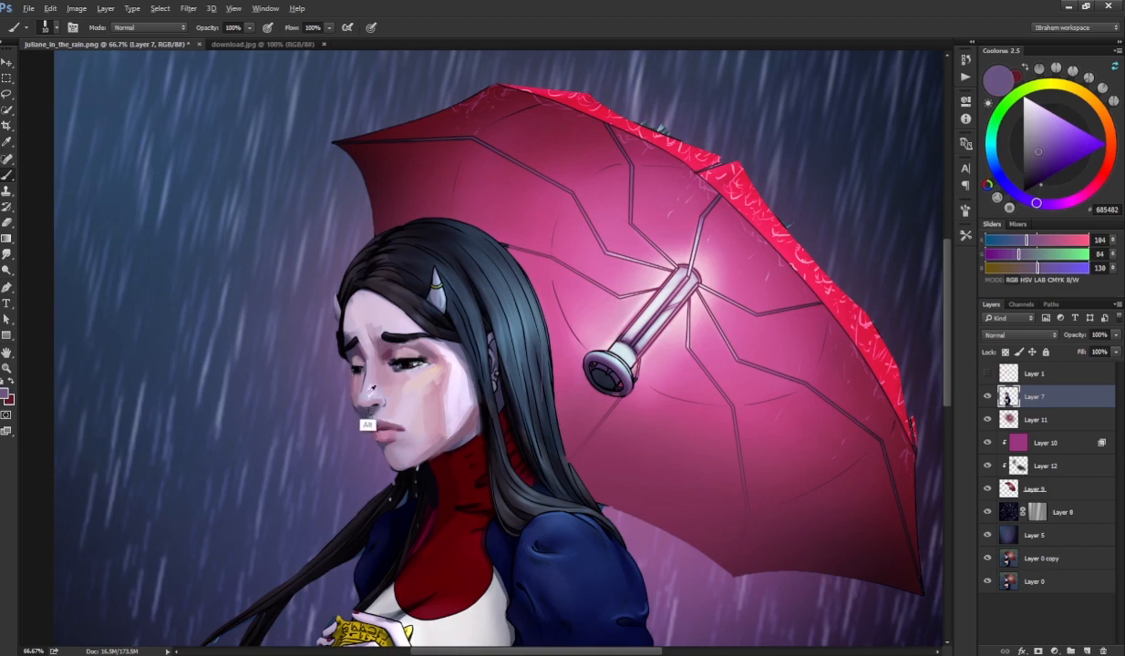
pyautogui.keyDown('alt'); pyautogui.click(358, 373); pyautogui.keyUp('alt')
pyautogui.keyDown('alt'); pyautogui.click(365, 377); pyautogui.keyUp('alt')
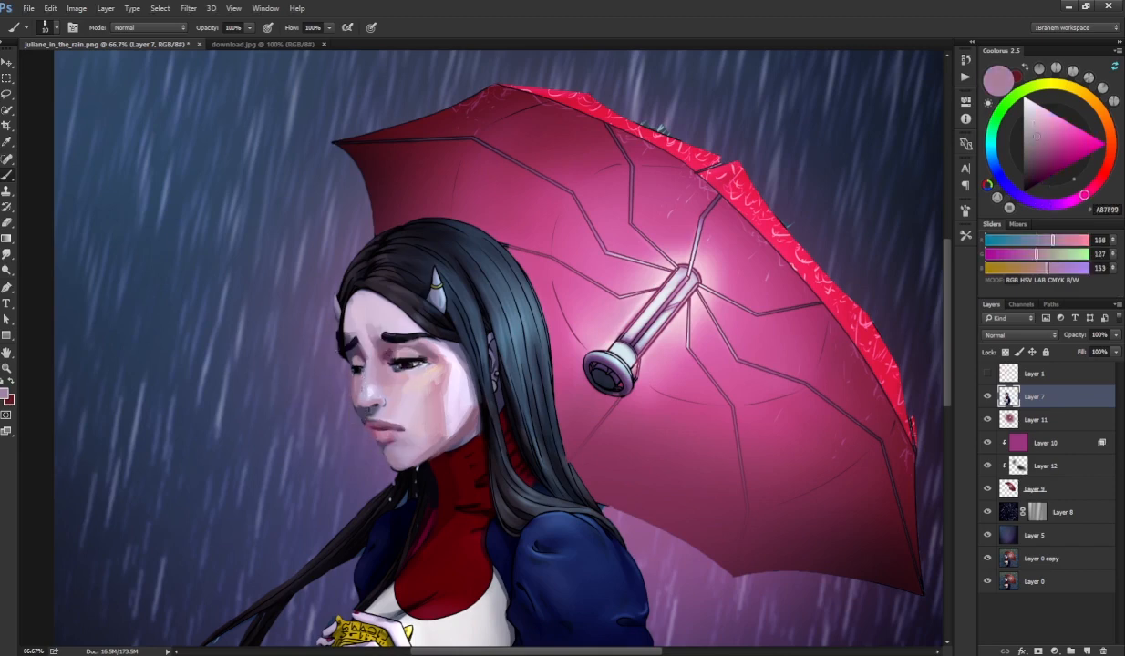
# - Define the far eye and eyebrow with sampled dark plum and black, cleaning their edges with nearby skin tones
pyautogui.keyDown('alt'); pyautogui.click(372, 345); pyautogui.keyUp('alt')
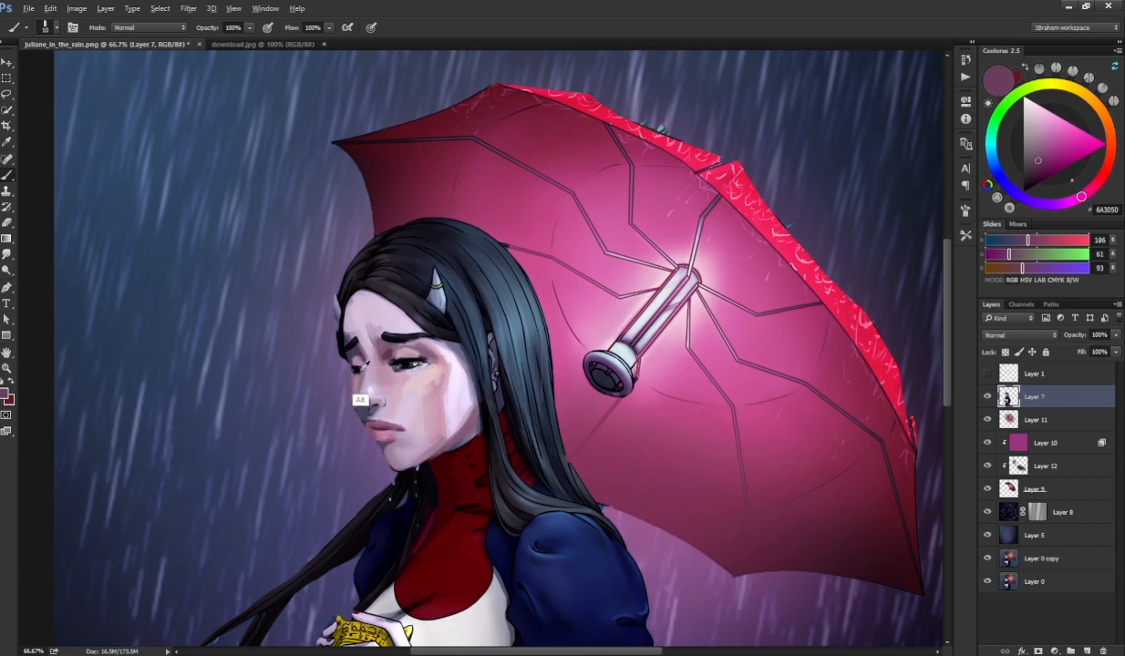
pyautogui.keyDown('alt'); pyautogui.click(350, 357); pyautogui.keyUp('alt')
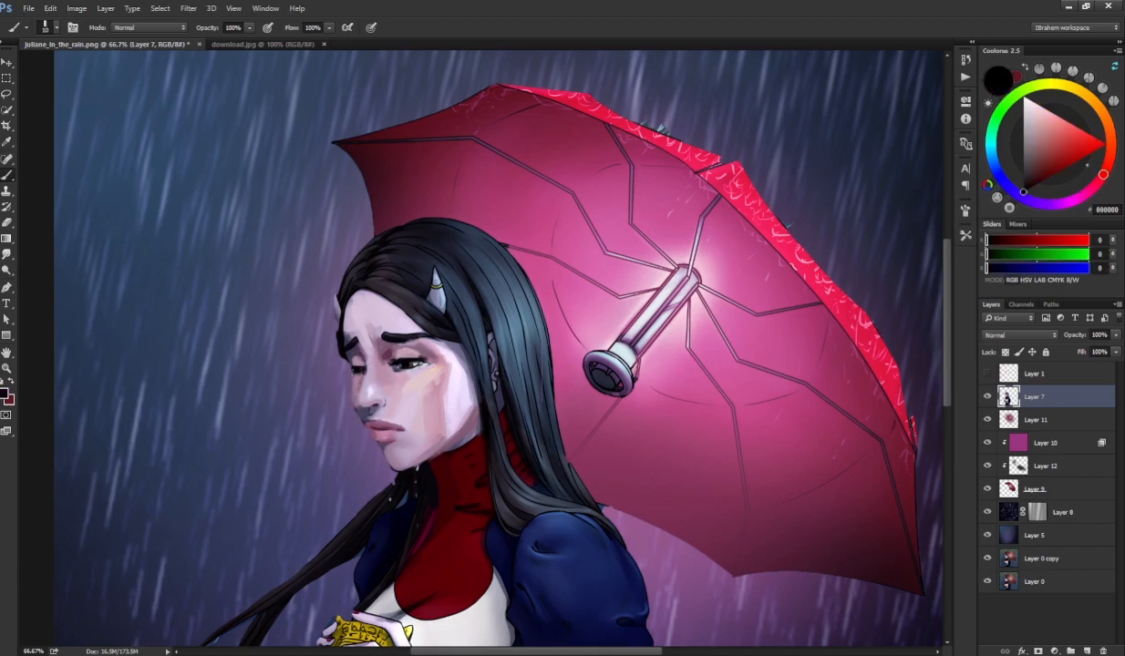
pyautogui.keyDown('alt'); pyautogui.click(354, 355); pyautogui.keyUp('alt')
pyautogui.keyDown('alt'); pyautogui.click(357, 349); pyautogui.keyUp('alt')
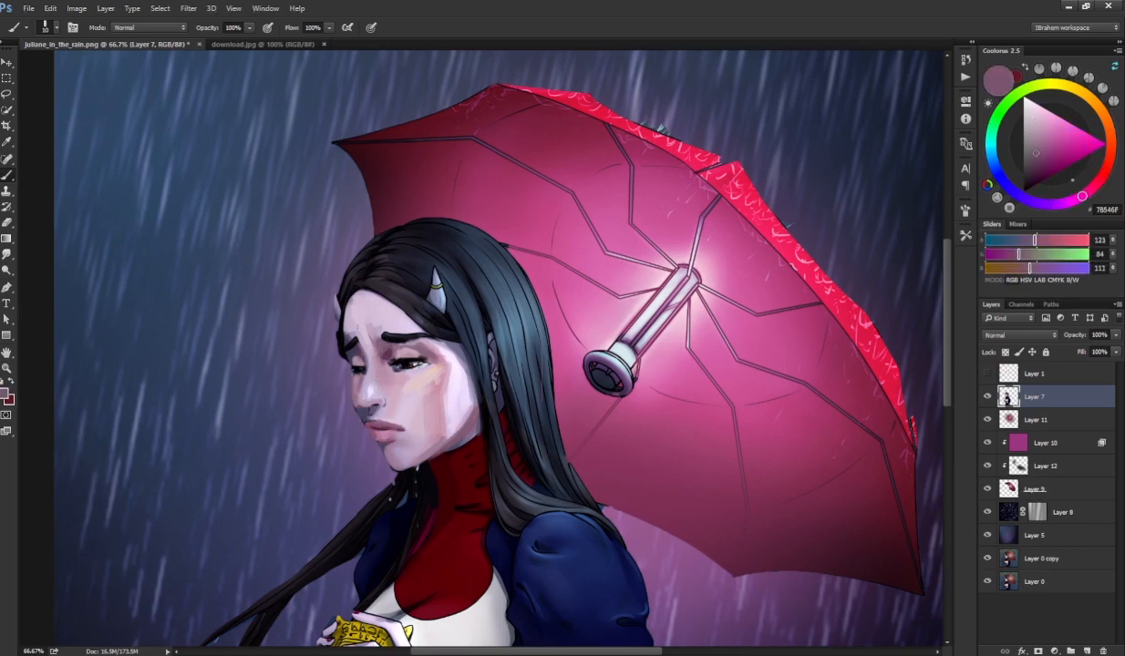
# - Refine the nose and the skin edge between nose and upper lip with sampled mauve and pale pink tones
pyautogui.keyDown('alt'); pyautogui.click(379, 352); pyautogui.keyUp('alt')
pyautogui.keyDown('alt'); pyautogui.click(392, 386); pyautogui.keyUp('alt')
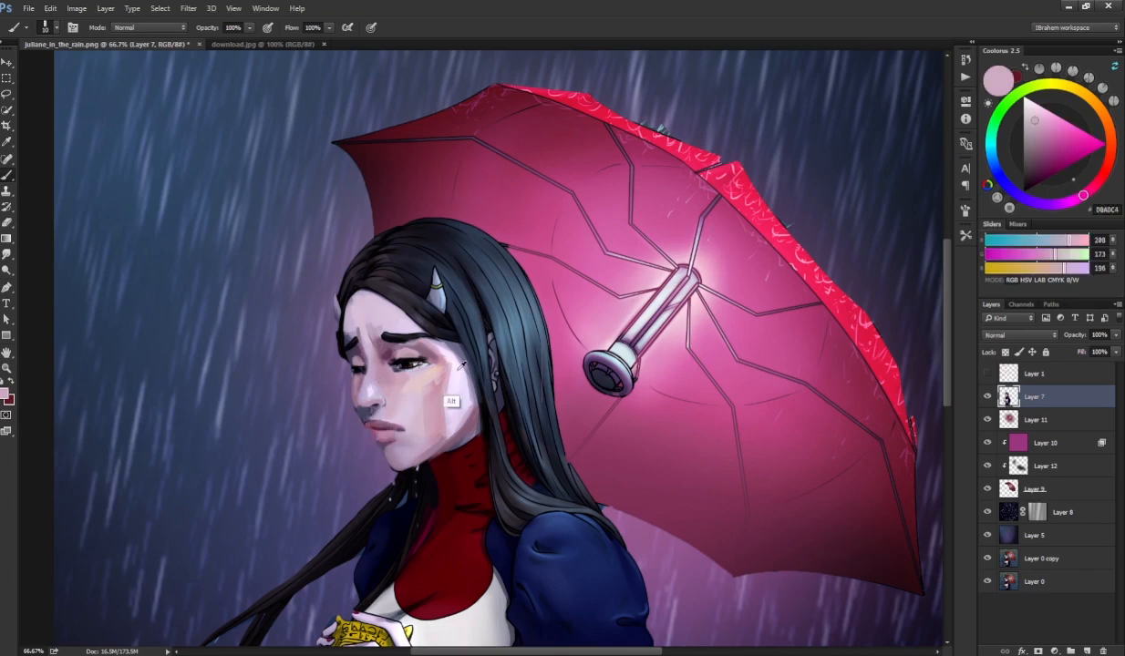
pyautogui.keyDown('alt'); pyautogui.click(415, 370); pyautogui.keyUp('alt')
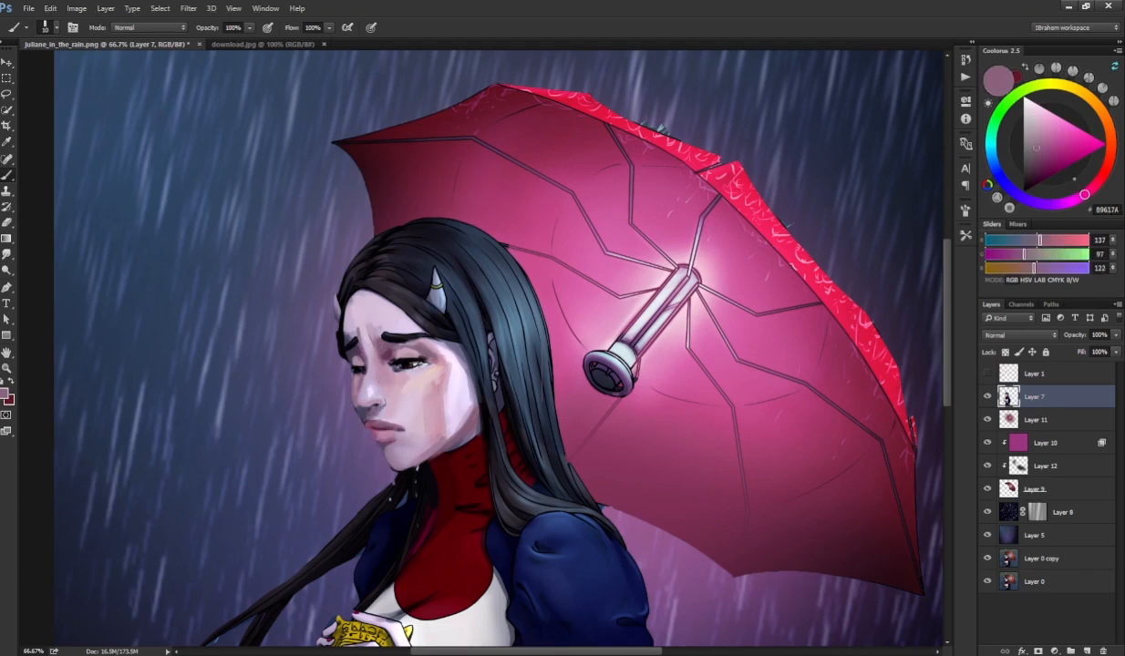
pyautogui.keyDown('alt'); pyautogui.click(372, 415); pyautogui.keyUp('alt')
pyautogui.moveTo(356, 406); pyautogui.dragTo(363, 418)
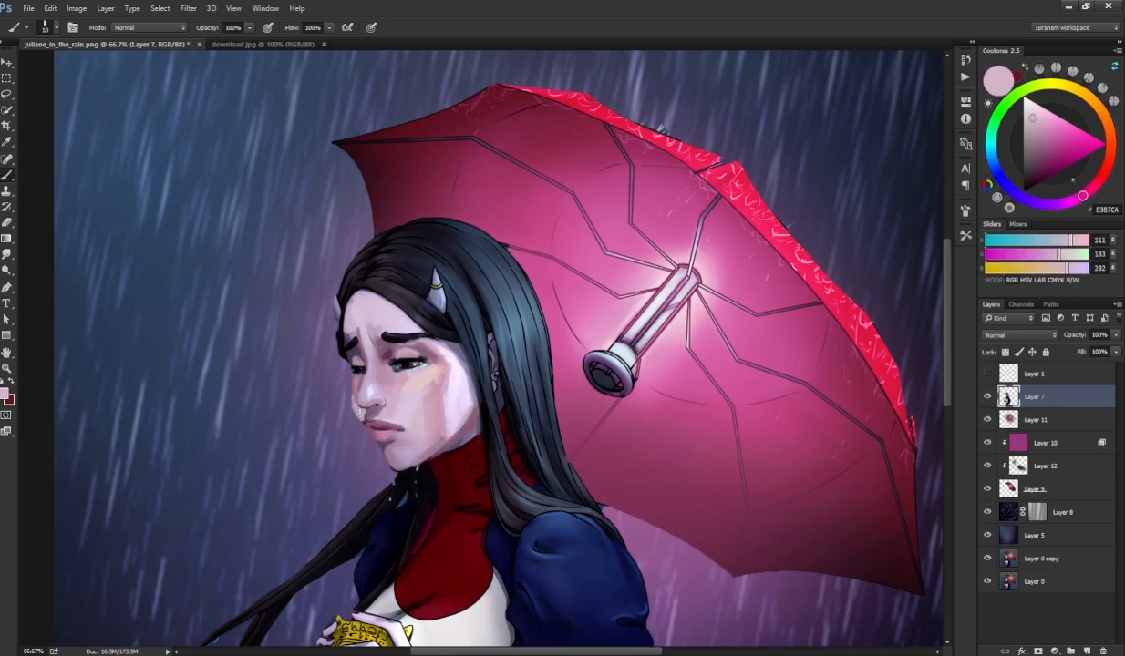
# - Flip the canvas horizontally and rework the nostrils and underside of the nose with sampled mauve and dark violet tones
pyautogui.keyDown('alt'); pyautogui.click(349, 402); pyautogui.keyUp('alt')
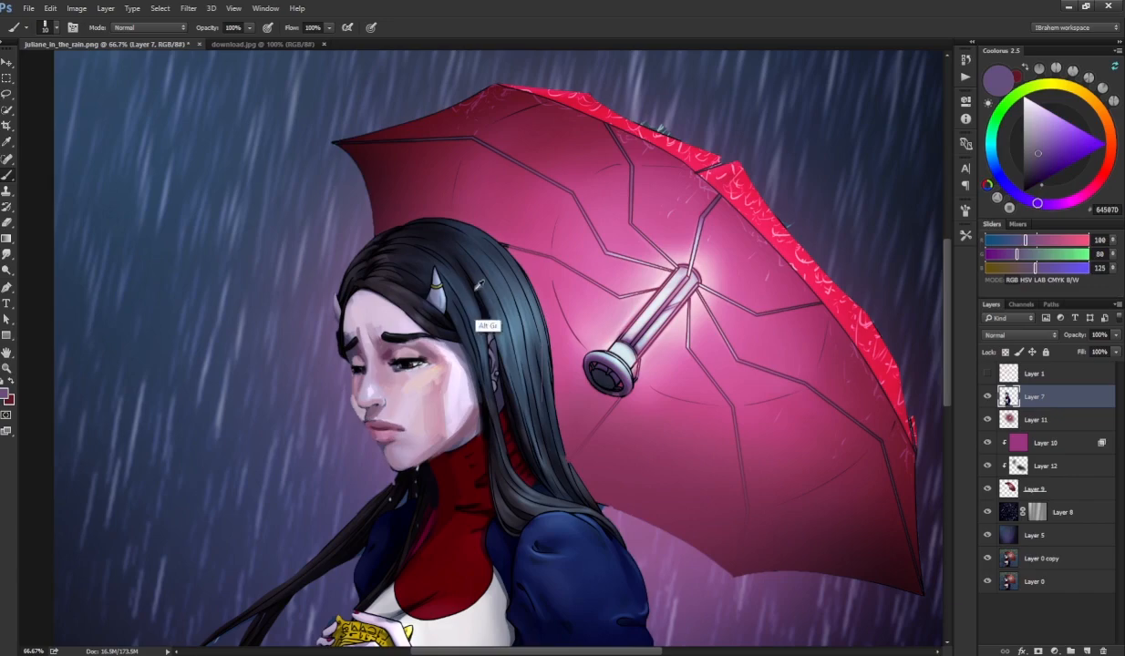
pyautogui.hotkey('ctrl', 'shift', 'h')
pyautogui.hotkey('ctrl', '+')
pyautogui.moveTo(673, 414)
pyautogui.mouseDown()
pyautogui.moveTo(457, 339)
pyautogui.moveTo(508, 359)
pyautogui.mouseUp()
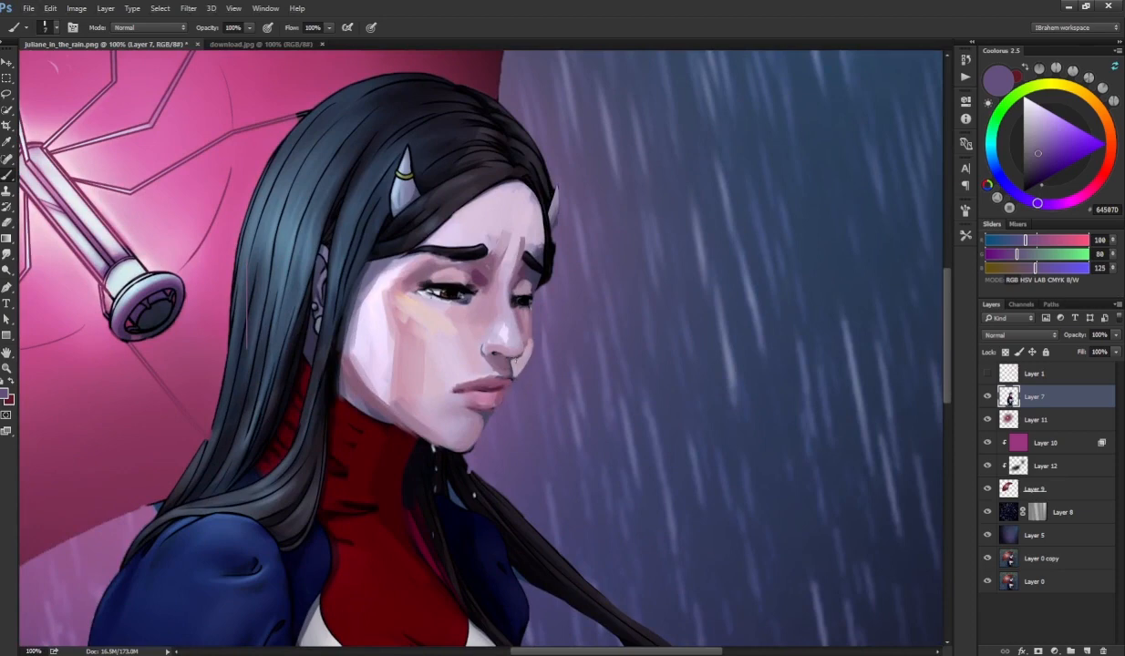
pyautogui.keyDown('alt'); pyautogui.click(508, 363); pyautogui.keyUp('alt')
pyautogui.keyDown('alt'); pyautogui.click(493, 353); pyautogui.keyUp('alt')
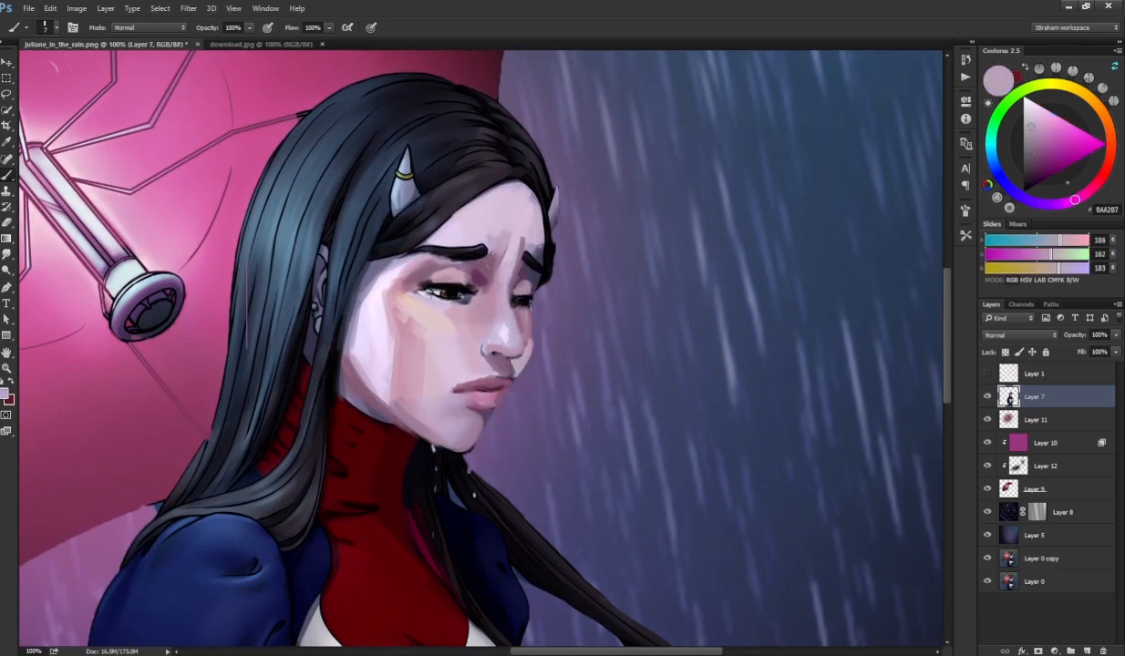
pyautogui.keyDown('alt'); pyautogui.click(504, 360); pyautogui.keyUp('alt')
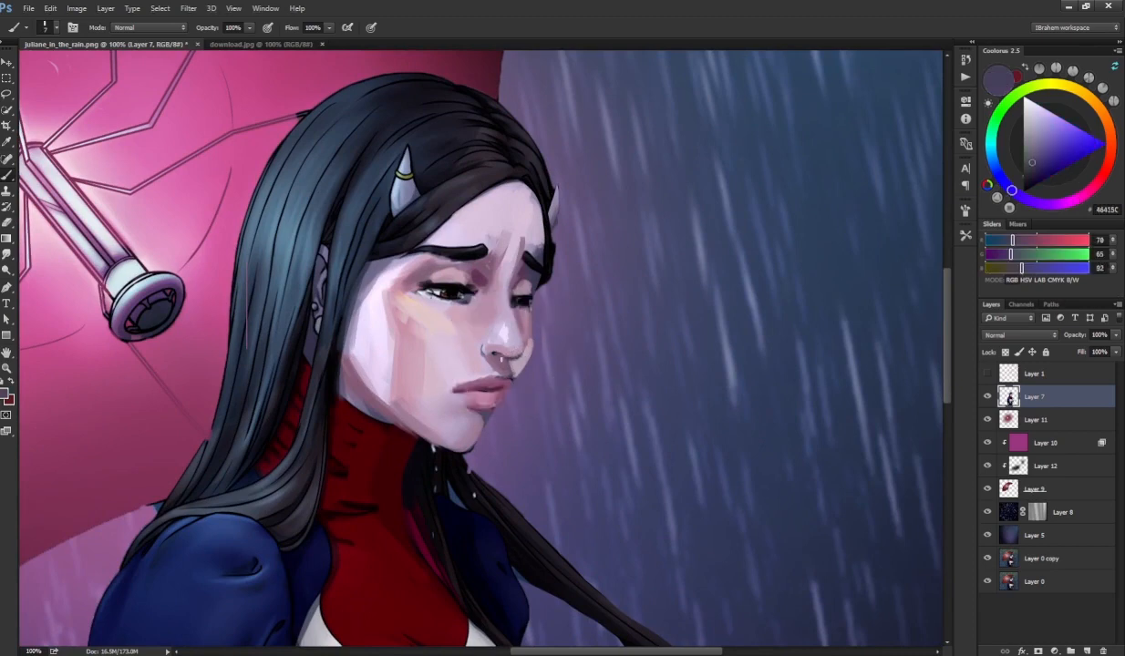
pyautogui.keyDown('alt'); pyautogui.click(515, 357); pyautogui.keyUp('alt')
pyautogui.keyDown('alt'); pyautogui.click(517, 357); pyautogui.keyUp('alt')
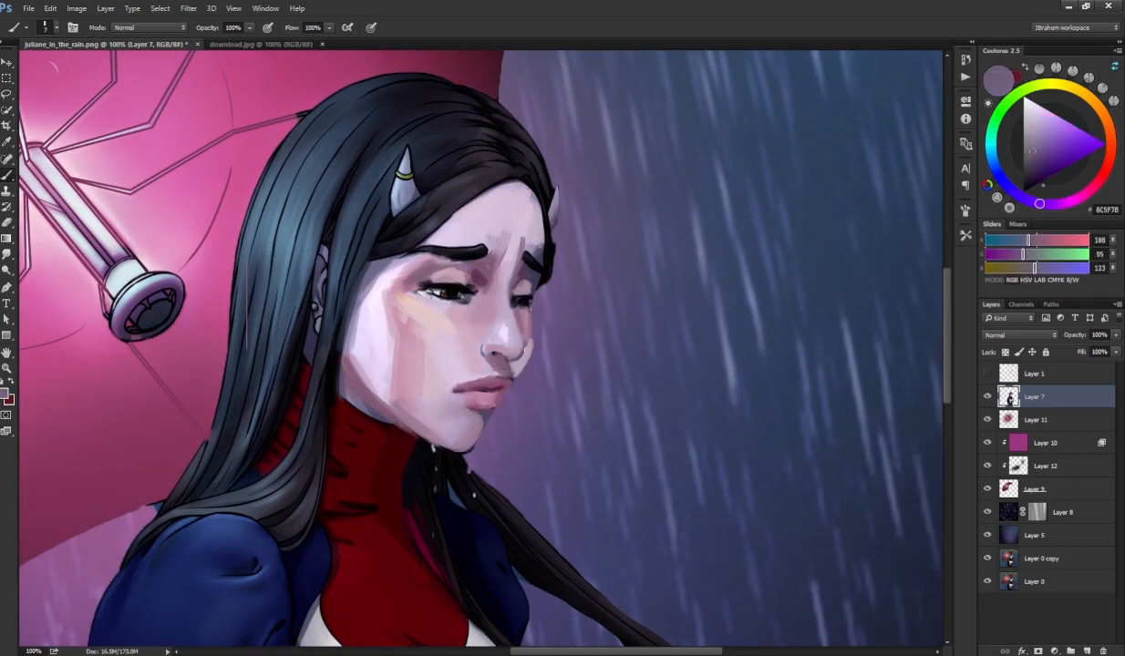
pyautogui.keyDown('alt'); pyautogui.click(516, 358); pyautogui.keyUp('alt')
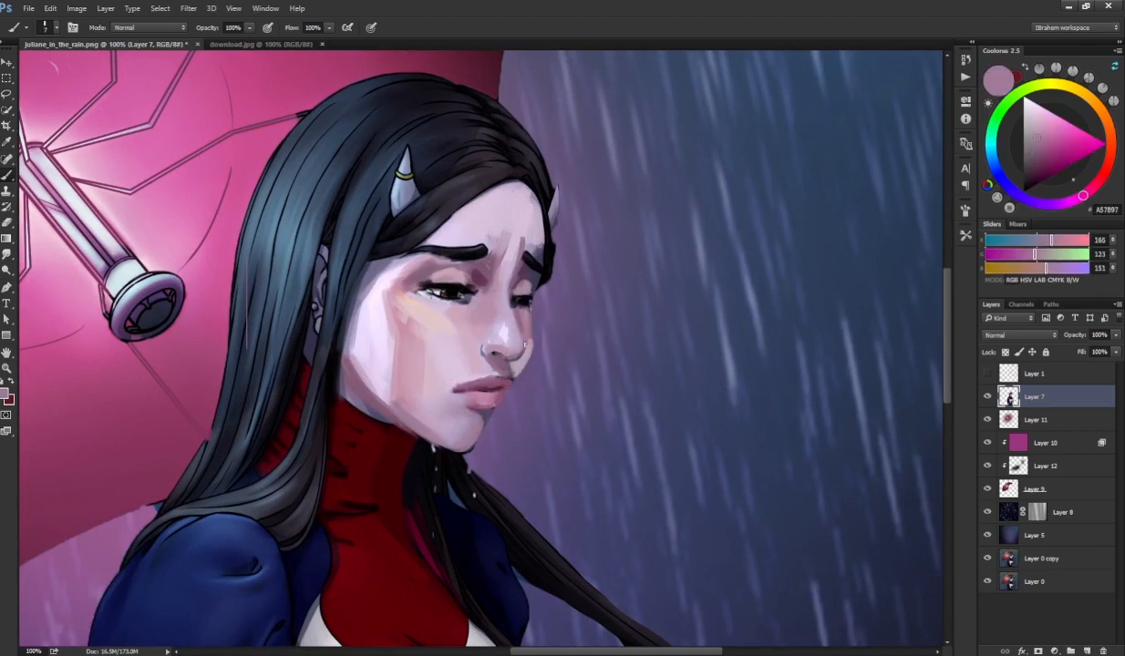
# - Soften the near nostril wing and the skin above the upper lip with sampled mauve and pale pink tones
pyautogui.keyDown('alt'); pyautogui.click(481, 350); pyautogui.keyUp('alt')
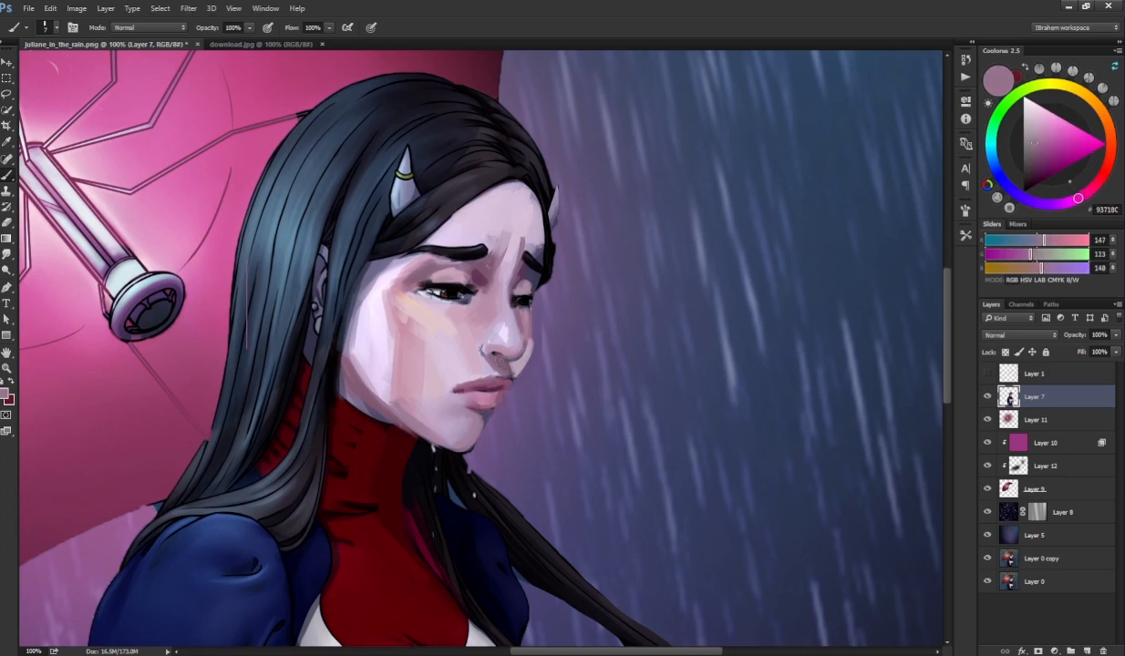
pyautogui.keyDown('alt'); pyautogui.click(461, 376); pyautogui.keyUp('alt')
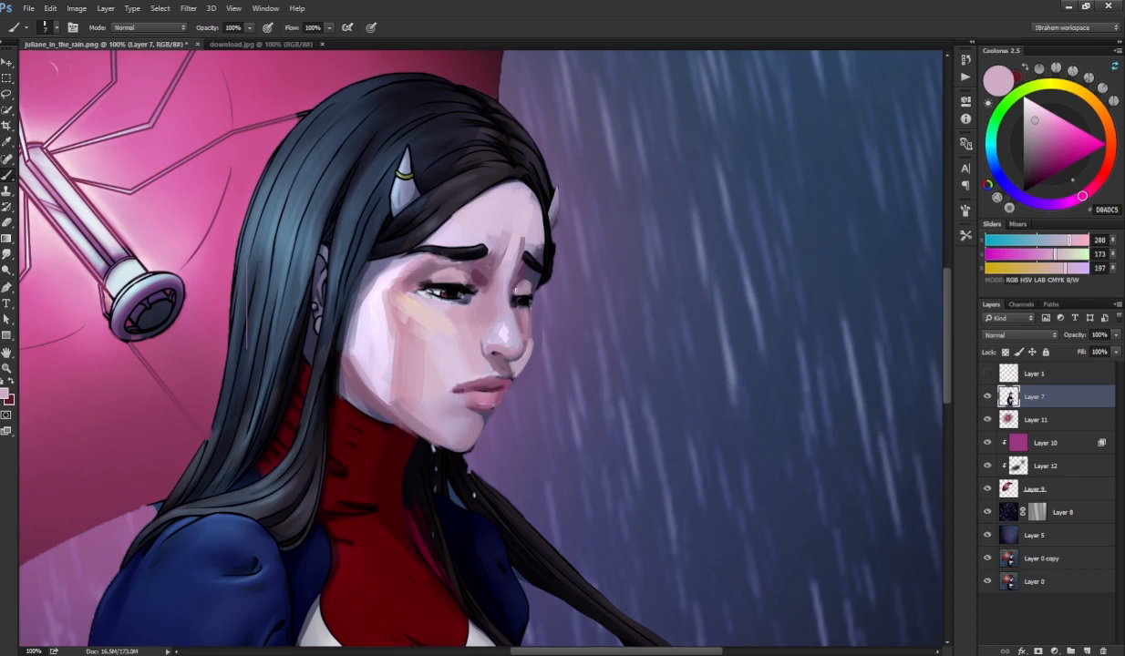
pyautogui.keyDown('alt'); pyautogui.click(492, 376); pyautogui.keyUp('alt')
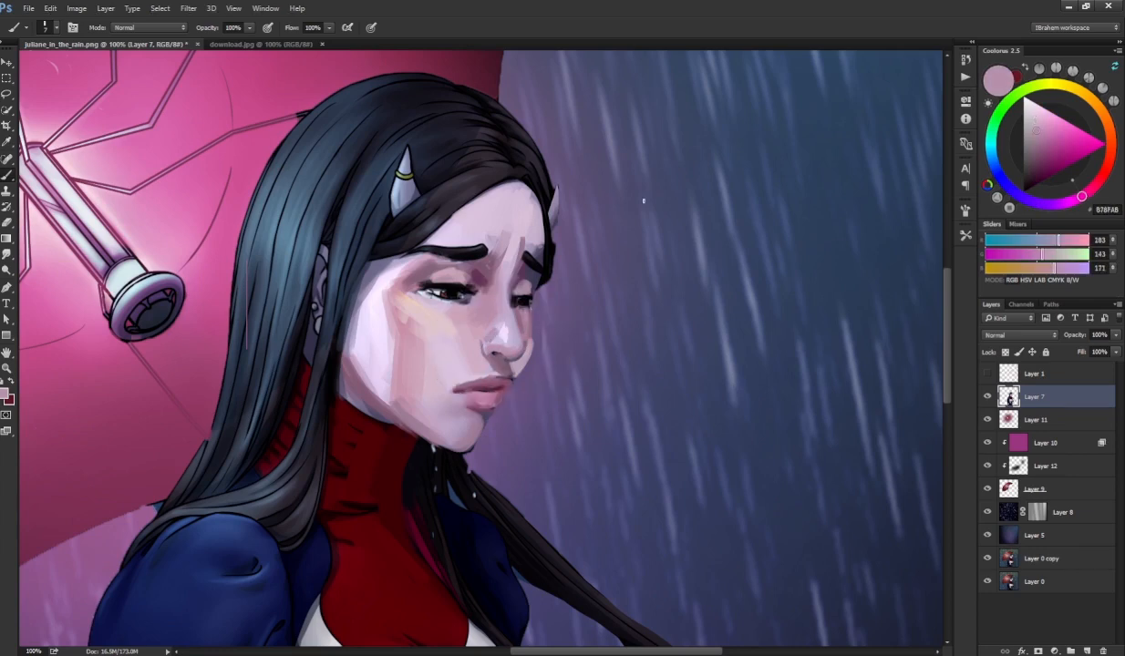
# - Darken the lower lid of the near eye with a sampled dark indigo, then sample mauve from the nose
pyautogui.keyDown('alt'); pyautogui.click(436, 292); pyautogui.keyUp('alt')
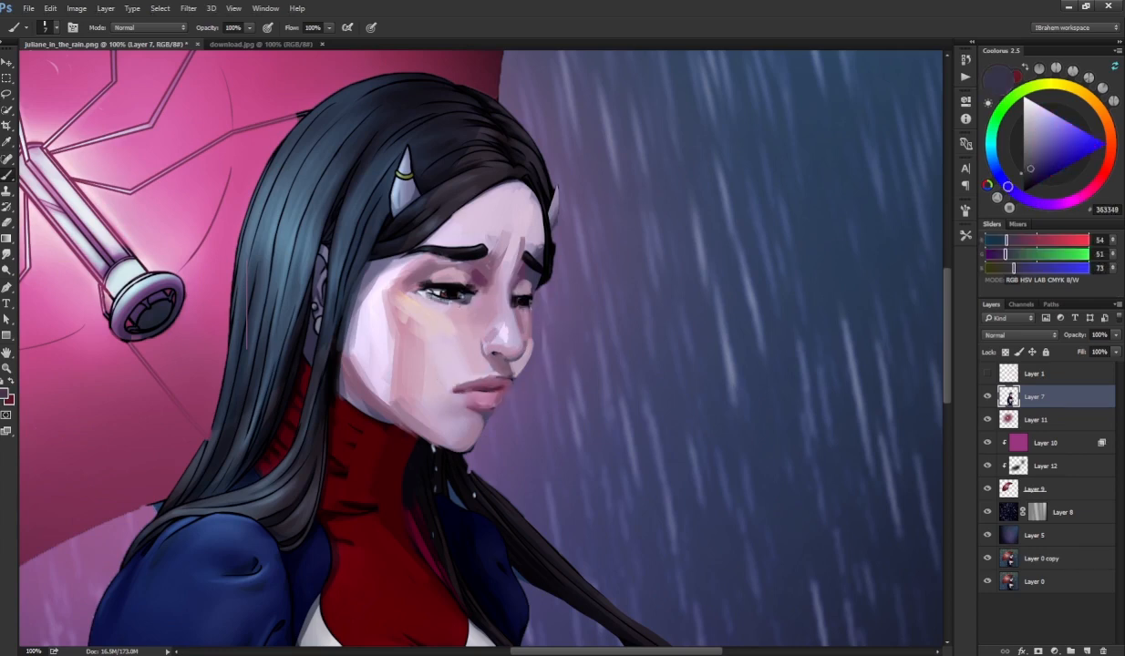
pyautogui.moveTo(427, 292); pyautogui.dragTo(453, 301)
pyautogui.keyDown('alt'); pyautogui.click(479, 357); pyautogui.keyUp('alt')
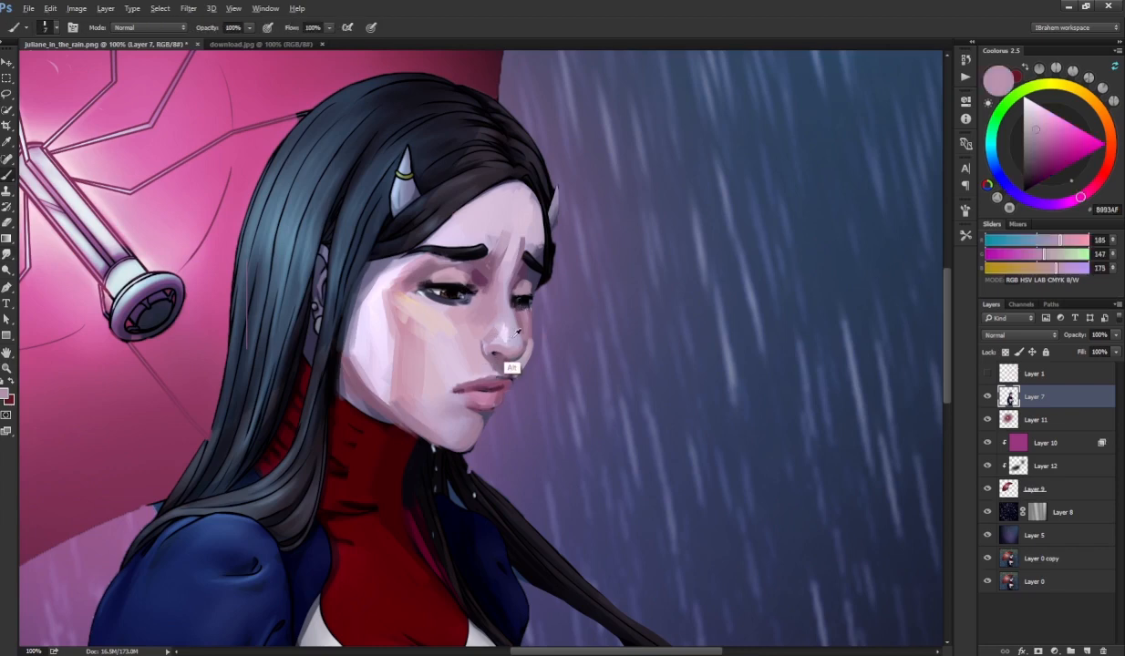
# - Paint a blush on the cheek under the near eye with muted red #C0526C and a larger brush, blending it with sampled pinks
pyautogui.keyDown('alt'); pyautogui.click(499, 358); pyautogui.keyUp('alt')
pyautogui.click(1097, 183)
pyautogui.click(1059, 141)
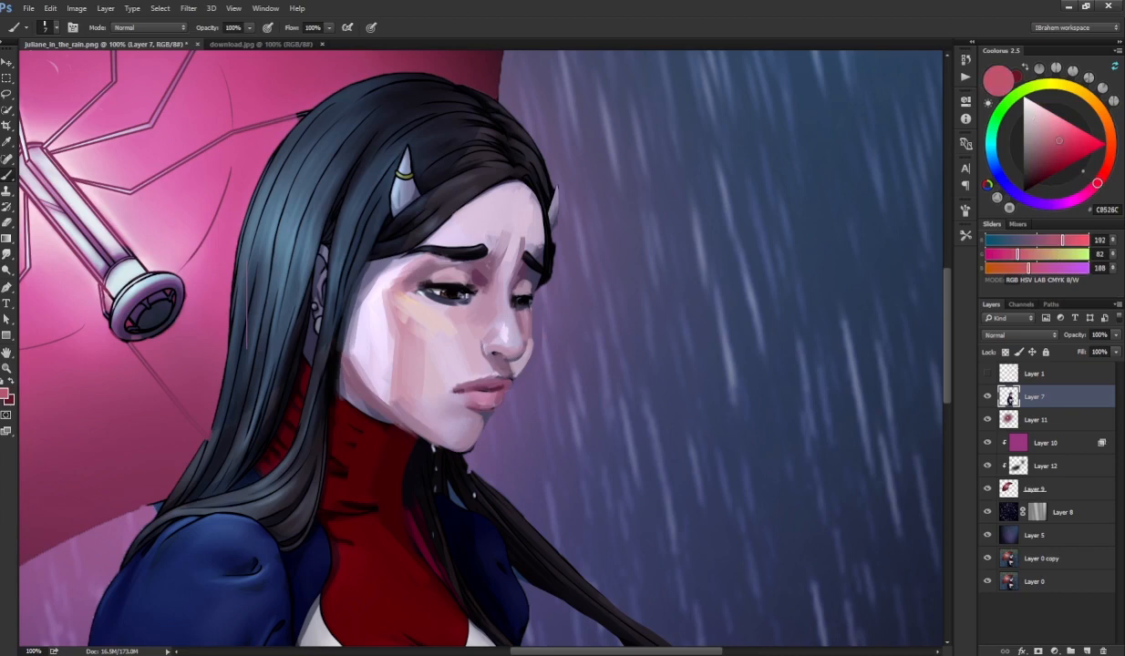
pyautogui.press(']')
pyautogui.press(']')
pyautogui.press(']')
pyautogui.moveTo(389, 291)
pyautogui.mouseDown()
pyautogui.moveTo(427, 343)
pyautogui.moveTo(394, 296)
pyautogui.mouseUp()
pyautogui.keyDown('alt'); pyautogui.click(404, 310); pyautogui.keyUp('alt')
pyautogui.keyDown('alt'); pyautogui.click(407, 310); pyautogui.keyUp('alt')
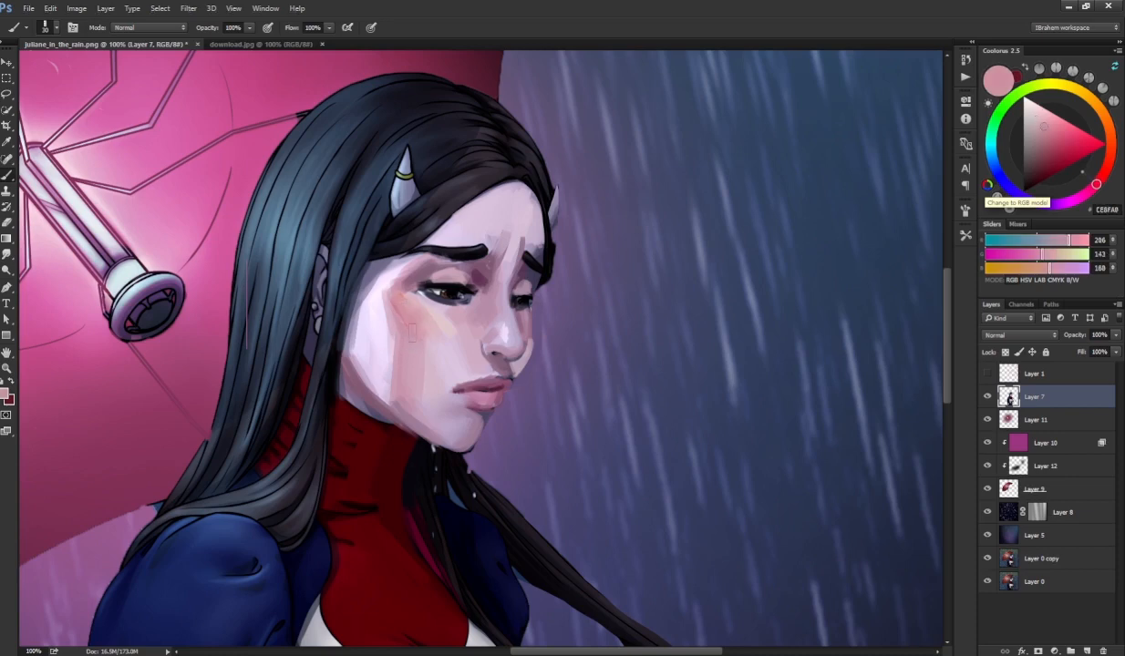
pyautogui.keyDown('alt'); pyautogui.click(437, 322); pyautogui.keyUp('alt')
pyautogui.keyDown('alt'); pyautogui.click(475, 321); pyautogui.keyUp('alt')
# - Tone down the bright highlight on the nose with a sampled pale pink using the Brush tool
pyautogui.press('p')
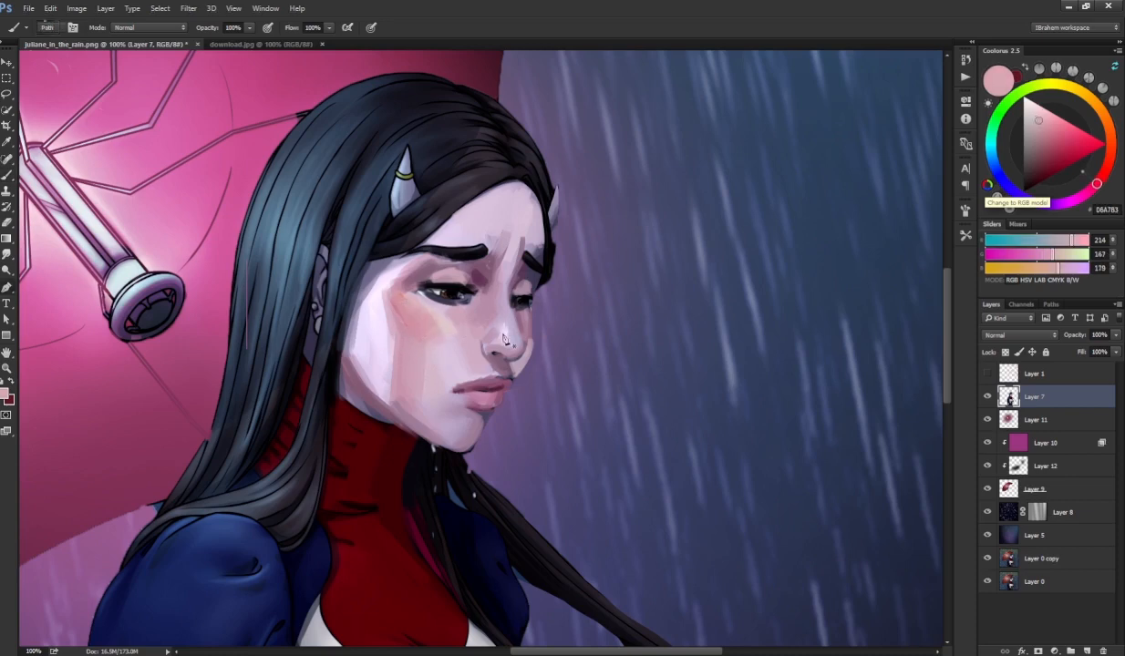
pyautogui.press('b')
pyautogui.keyDown('alt'); pyautogui.click(507, 334); pyautogui.keyUp('alt')
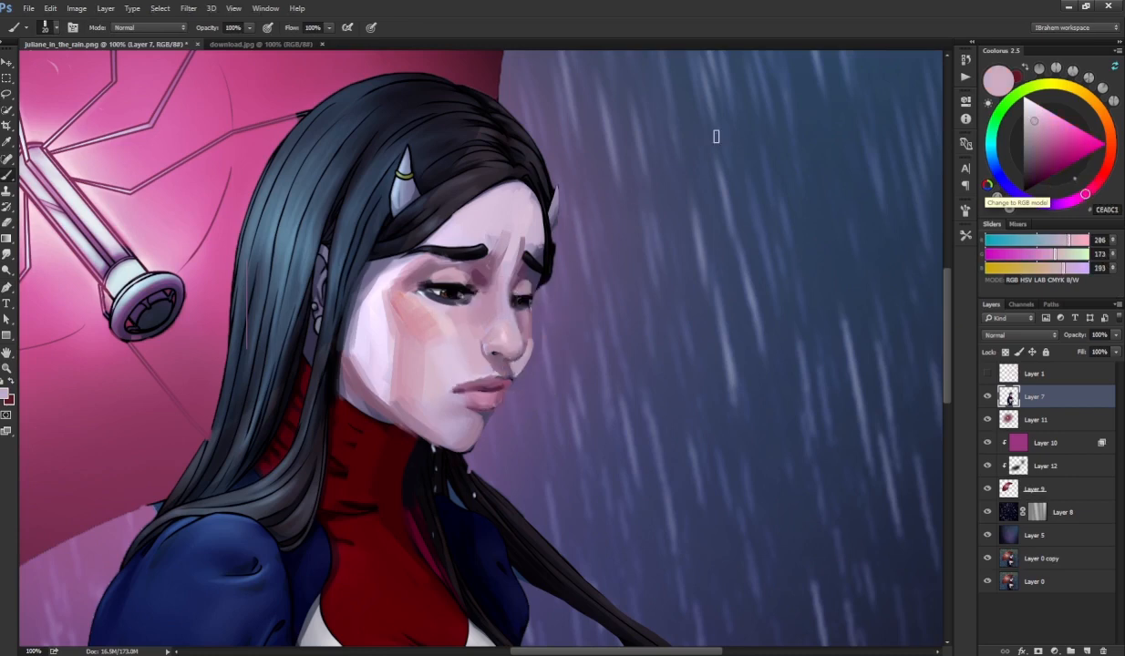
# - Shade the forehead above the far eyebrow and along its outer edge with sampled lilac skin tones
pyautogui.keyDown('alt'); pyautogui.click(523, 248); pyautogui.keyUp('alt')
pyautogui.keyDown('alt'); pyautogui.click(499, 235); pyautogui.keyUp('alt')
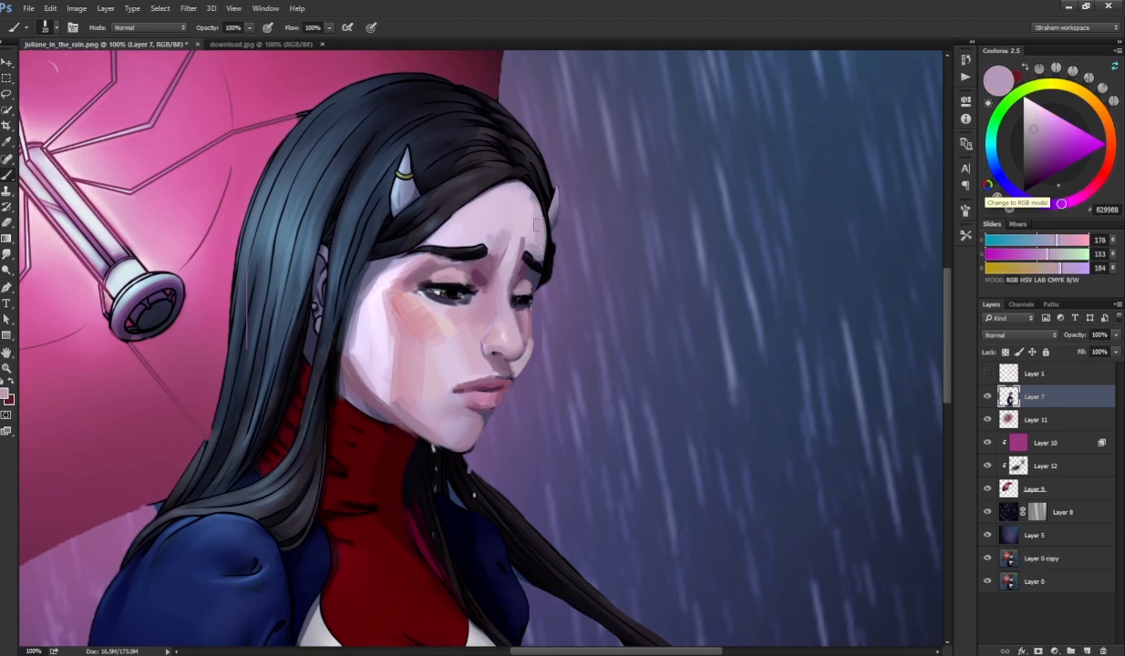
pyautogui.keyDown('alt'); pyautogui.click(513, 245); pyautogui.keyUp('alt')
pyautogui.keyDown('alt'); pyautogui.click(534, 213); pyautogui.keyUp('alt')
pyautogui.moveTo(526, 197)
pyautogui.mouseDown()
pyautogui.moveTo(526, 225)
pyautogui.moveTo(540, 230)
pyautogui.mouseUp()
pyautogui.keyDown('alt'); pyautogui.click(537, 229); pyautogui.keyUp('alt')
pyautogui.keyDown('alt'); pyautogui.click(531, 220); pyautogui.keyUp('alt')
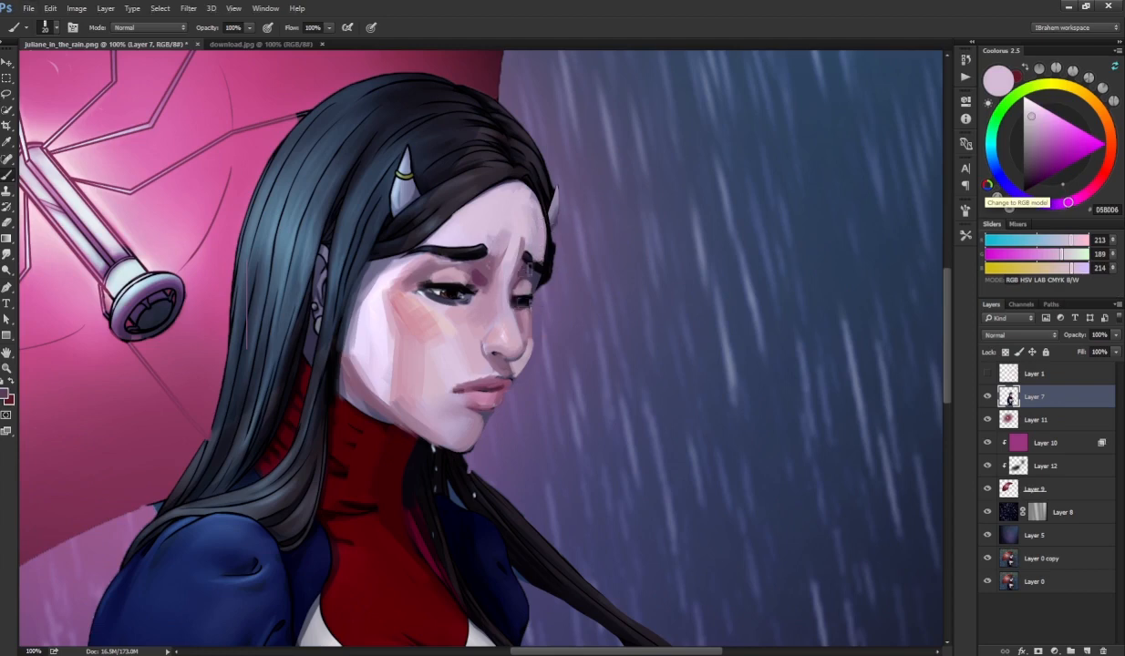
# - Deepen the eyelid shadow between the far eyebrow and eye with sampled dark mauve and plum tones
pyautogui.keyDown('alt'); pyautogui.click(513, 264); pyautogui.keyUp('alt')
pyautogui.keyDown('alt'); pyautogui.click(525, 265); pyautogui.keyUp('alt')
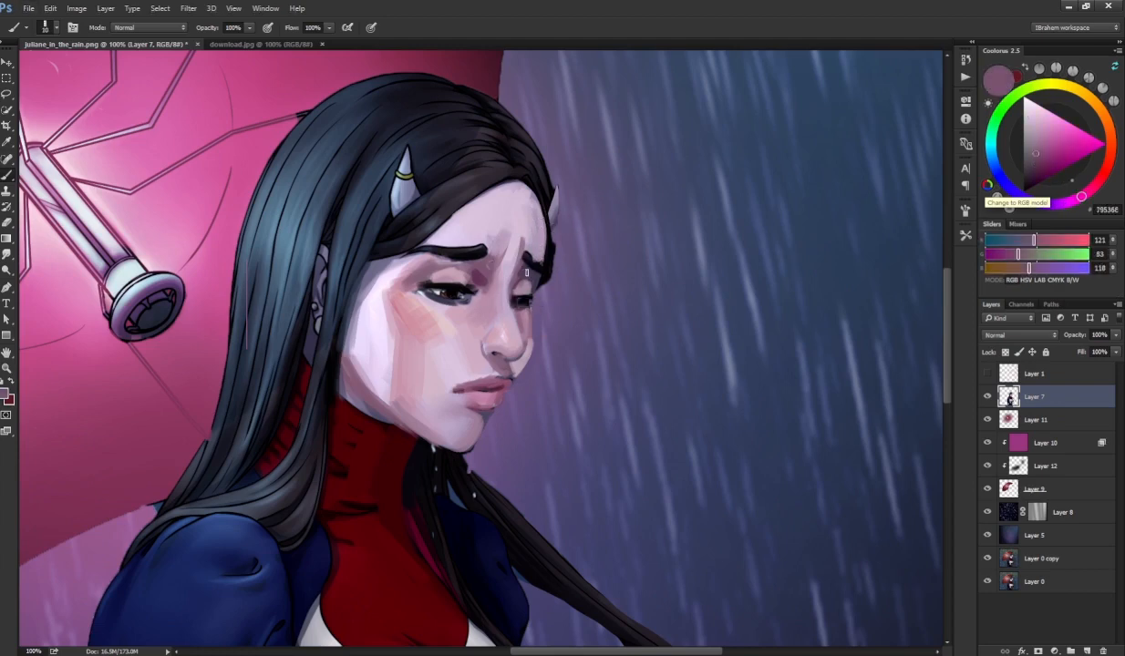
pyautogui.keyDown('alt'); pyautogui.click(527, 265); pyautogui.keyUp('alt')
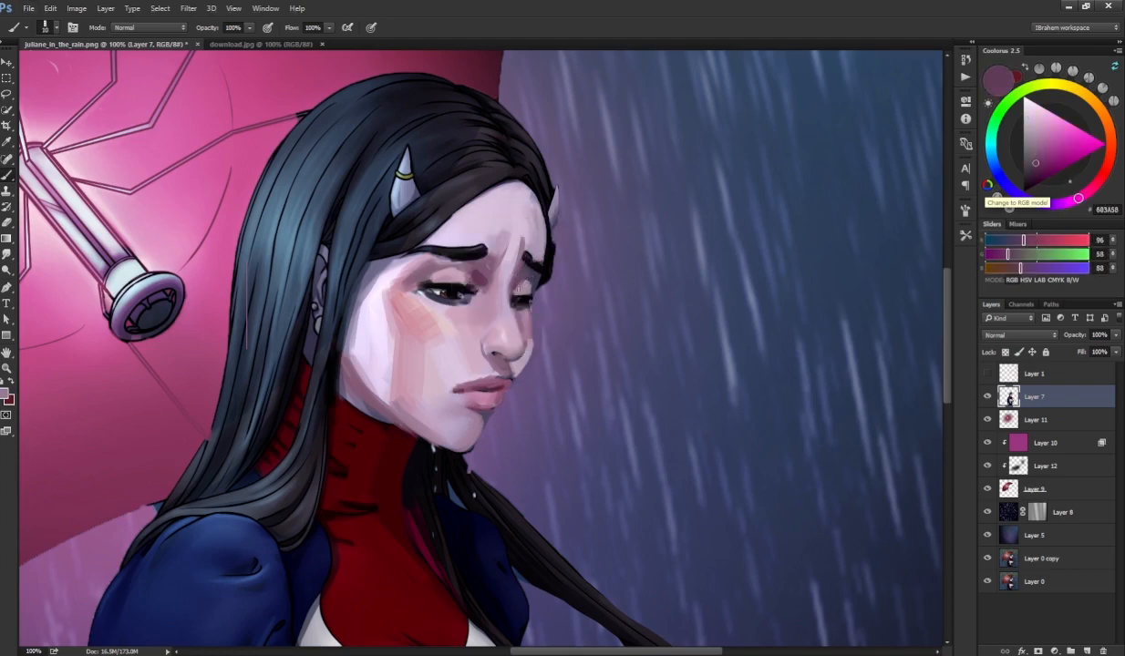
pyautogui.keyDown('alt'); pyautogui.click(528, 277); pyautogui.keyUp('alt')
pyautogui.keyDown('alt'); pyautogui.click(524, 270); pyautogui.keyUp('alt')
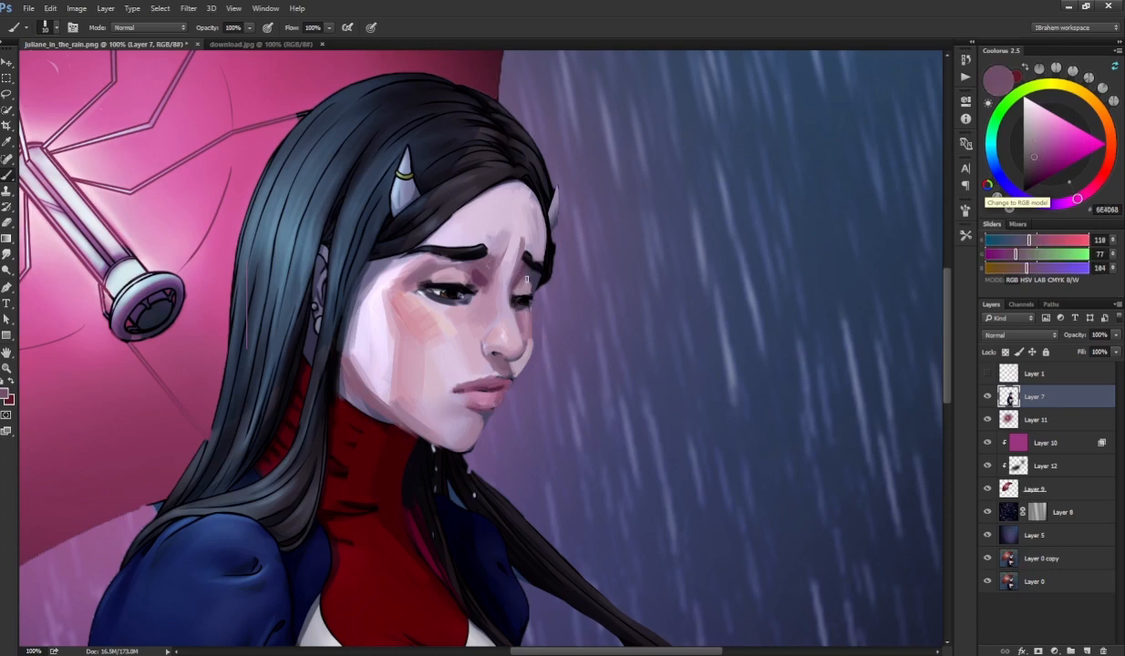
# - Smooth the near cheek beside the nose and below the eye with sampled pale pink and mauve skin tones
pyautogui.keyDown('alt'); pyautogui.click(486, 333); pyautogui.keyUp('alt')
pyautogui.keyDown('alt'); pyautogui.click(440, 328); pyautogui.keyUp('alt')
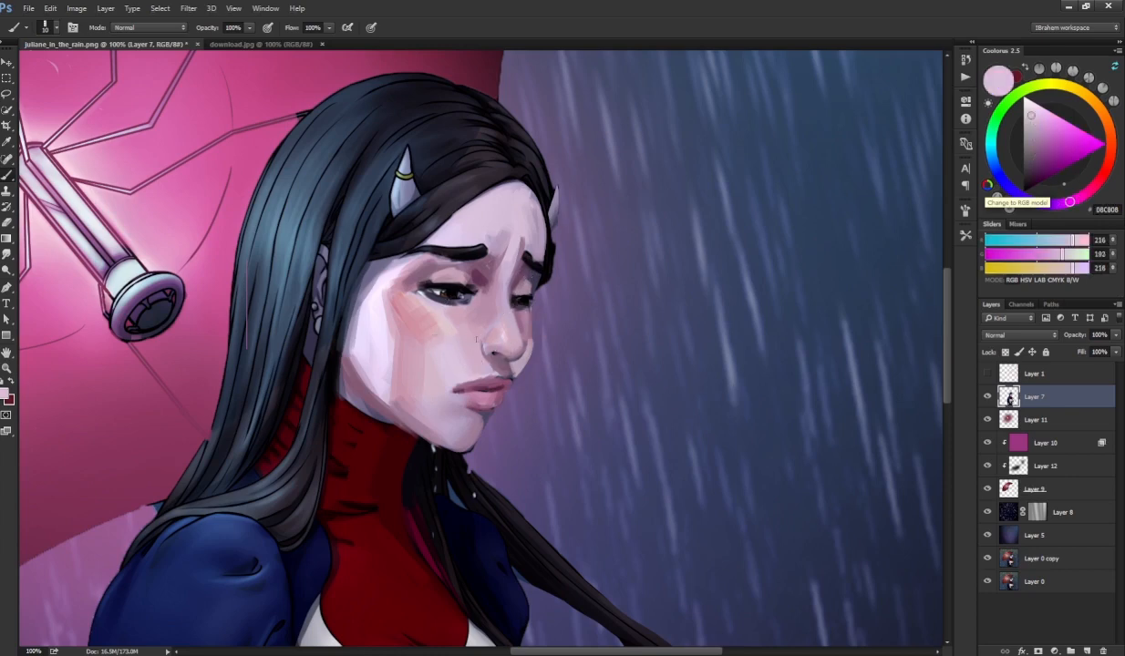
pyautogui.moveTo(474, 346); pyautogui.dragTo(479, 355)
pyautogui.press('r')
pyautogui.press('b')
pyautogui.keyDown('alt'); pyautogui.click(463, 313); pyautogui.keyUp('alt')
pyautogui.press('r')
pyautogui.press('b')
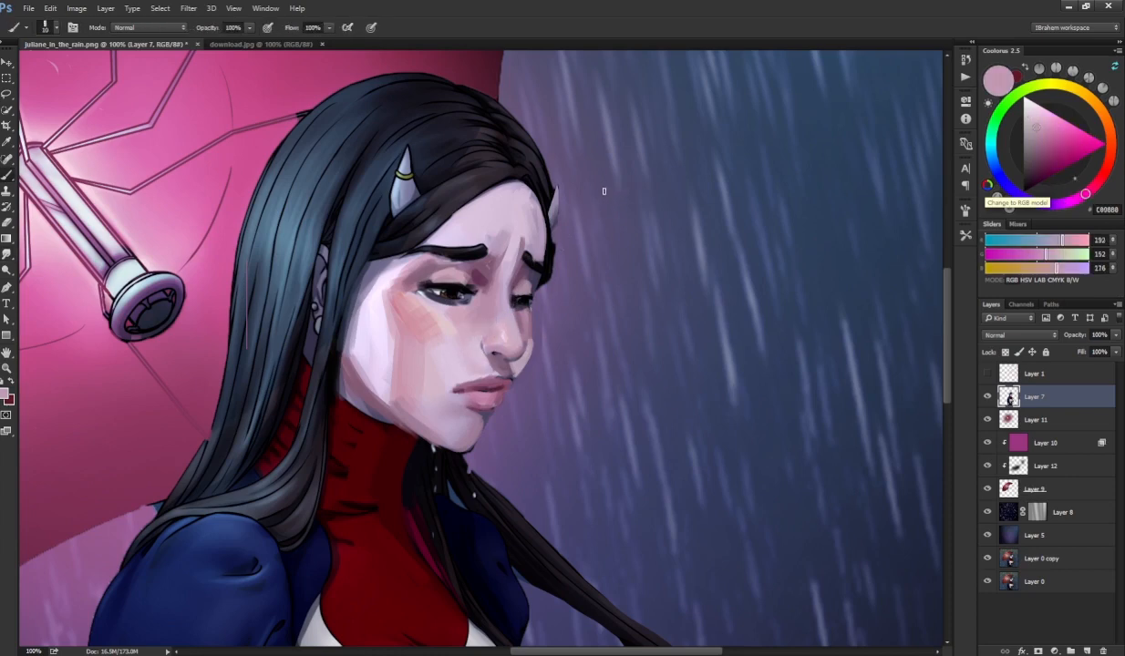
pyautogui.keyDown('alt'); pyautogui.click(460, 326); pyautogui.keyUp('alt')
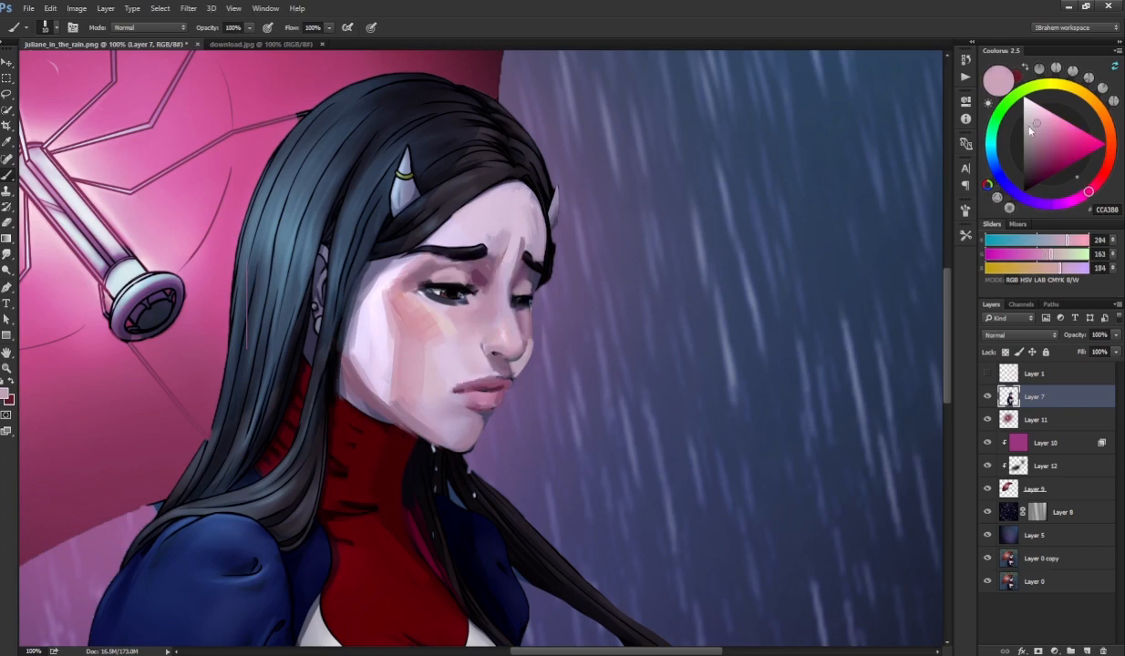
# - Add light teal #A1E2E0 reflections along the near eye's lower lid and beside the nostril
pyautogui.click(999, 134)
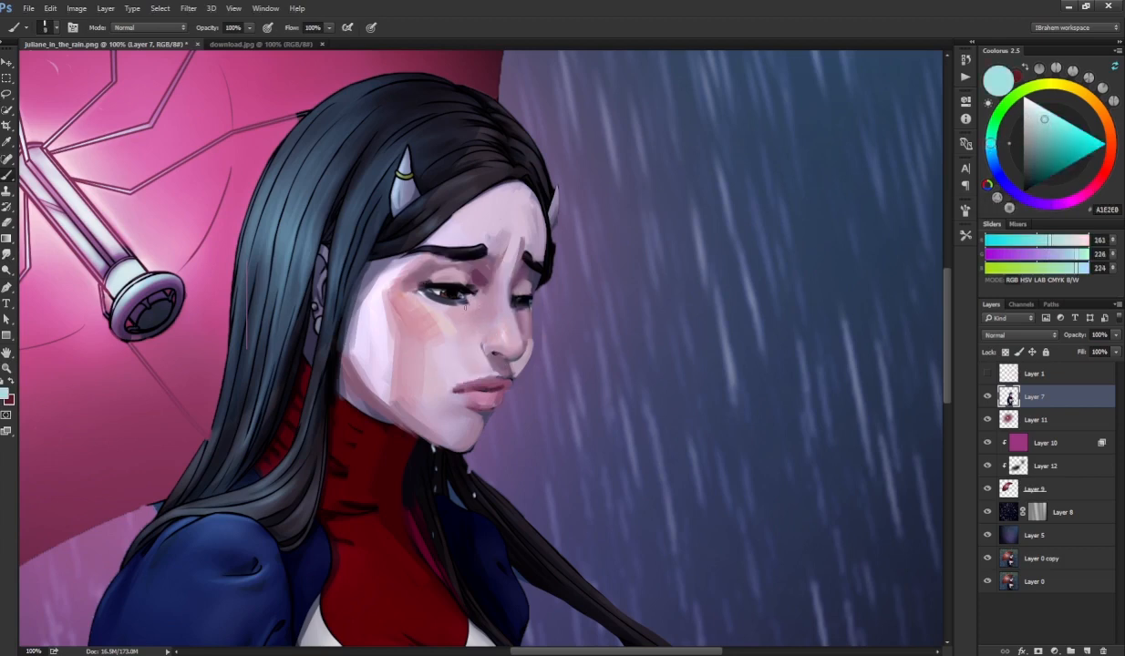
pyautogui.moveTo(436, 296); pyautogui.dragTo(460, 296)
pyautogui.press('r')
pyautogui.keyDown('alt'); pyautogui.click(474, 344); pyautogui.keyUp('alt')
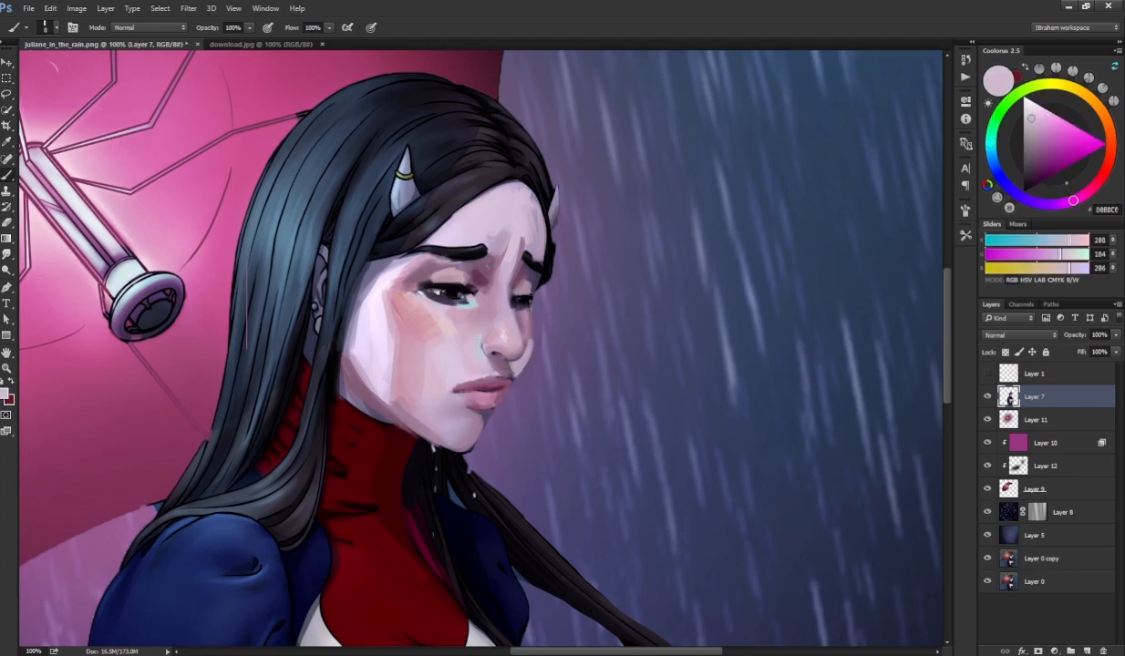
# - Refine the upper lip, the mouth line and the skin above them with sampled mauve, pale lilac and dark plum tones
pyautogui.keyDown('alt'); pyautogui.click(442, 364); pyautogui.keyUp('alt')
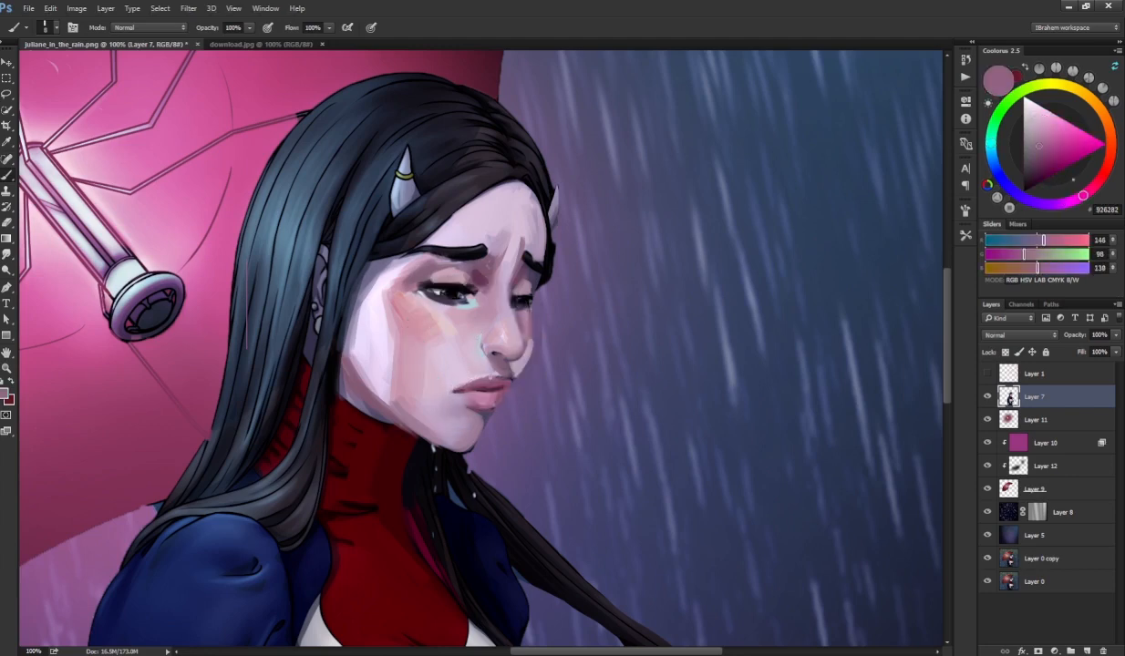
pyautogui.keyDown('alt'); pyautogui.click(471, 378); pyautogui.keyUp('alt')
pyautogui.keyDown('alt'); pyautogui.click(508, 377); pyautogui.keyUp('alt')
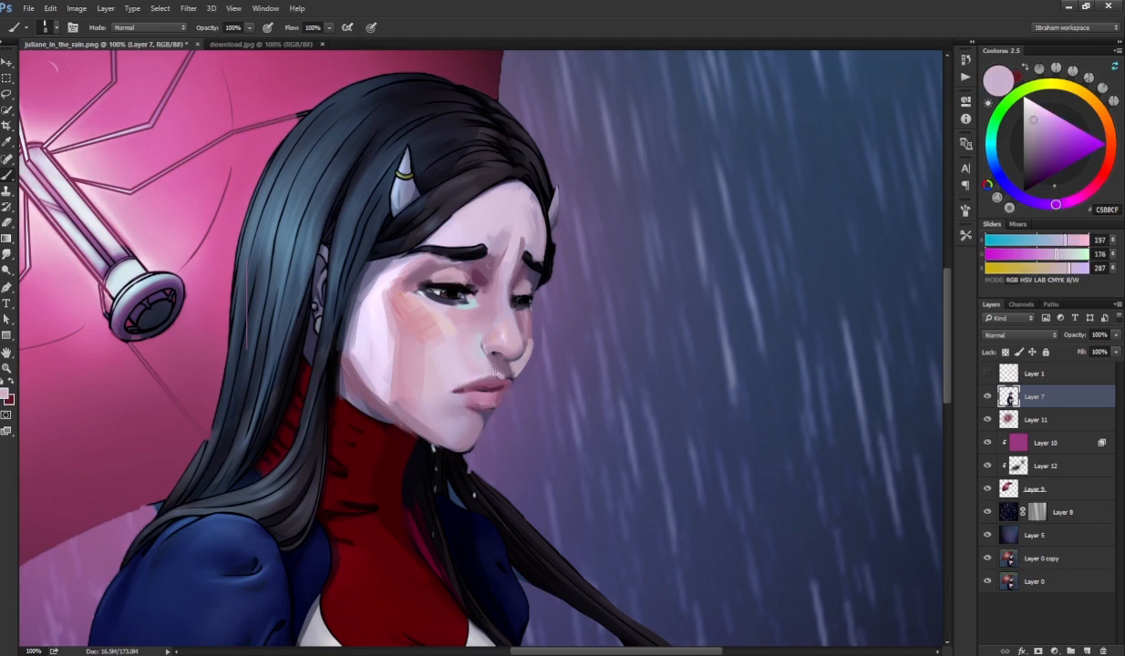
pyautogui.keyDown('alt'); pyautogui.click(507, 390); pyautogui.keyUp('alt')
pyautogui.keyDown('alt'); pyautogui.click(507, 390); pyautogui.keyUp('alt')
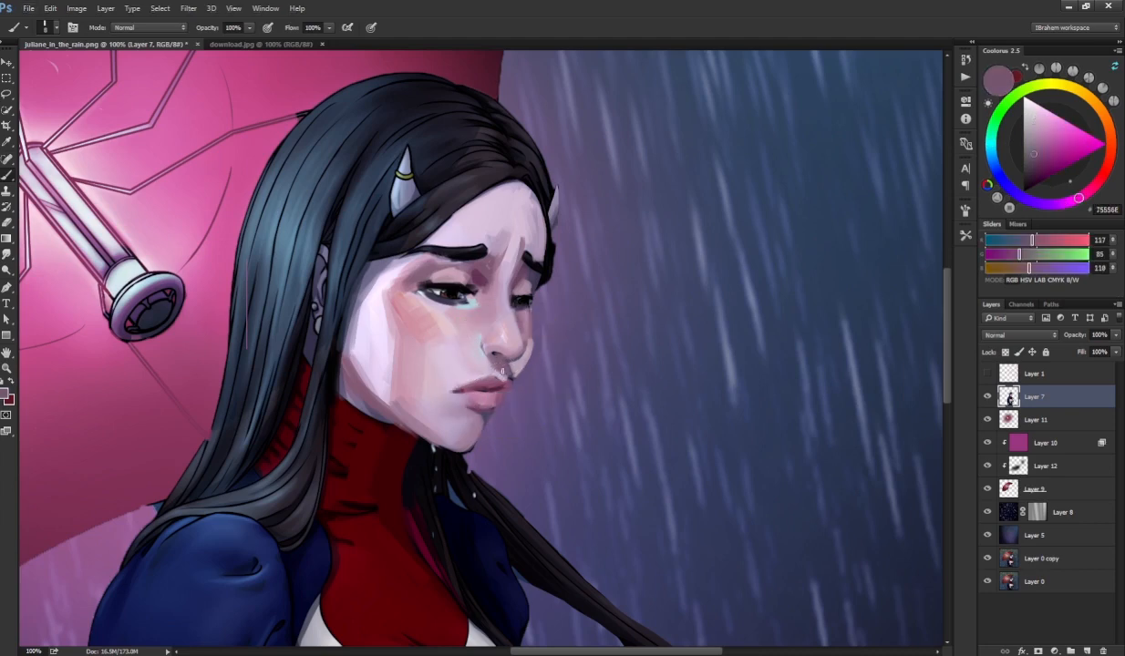
pyautogui.keyDown('alt'); pyautogui.click(490, 369); pyautogui.keyUp('alt')
pyautogui.keyDown('alt'); pyautogui.click(475, 369); pyautogui.keyUp('alt')
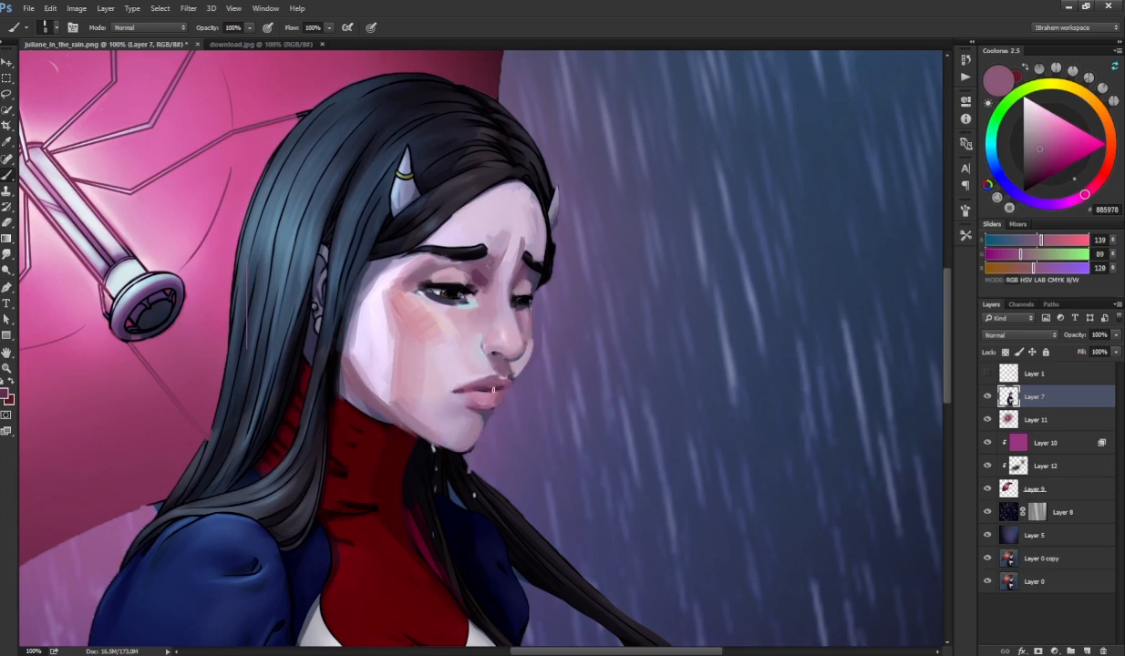
pyautogui.keyDown('alt'); pyautogui.click(495, 392); pyautogui.keyUp('alt')
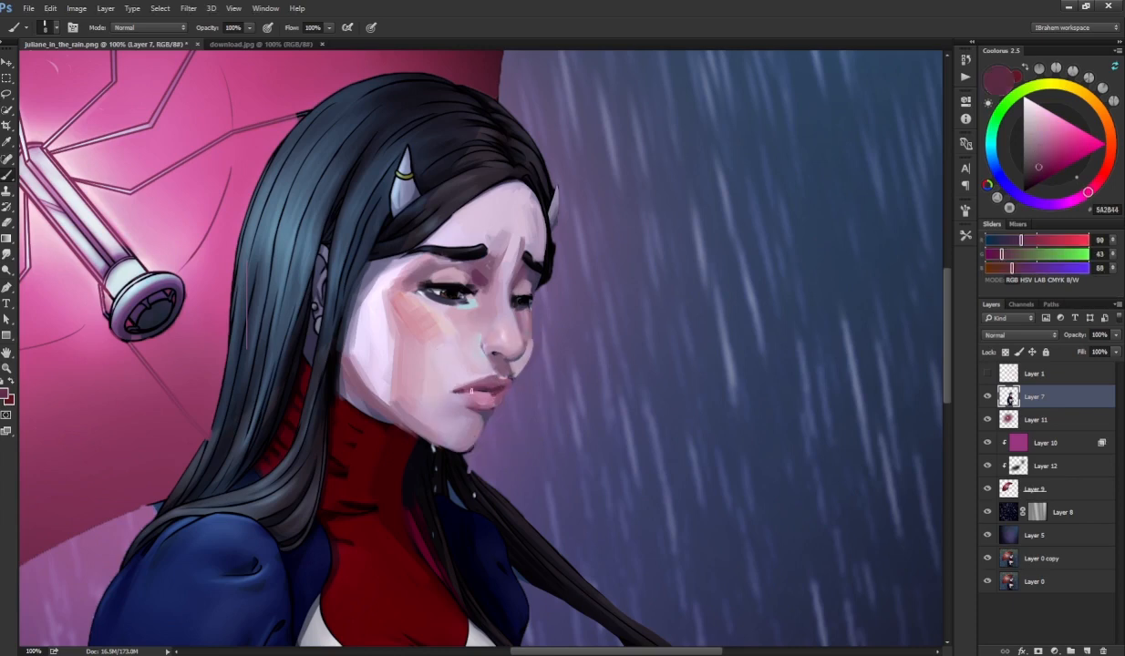
pyautogui.moveTo(453, 377); pyautogui.dragTo(475, 384)
# - Flip the canvas horizontally again and clean the outer edge of the nose with sampled skin and background purples
pyautogui.hotkey('ctrl', 'shift', 'h')
pyautogui.moveTo(250, 372); pyautogui.dragTo(638, 415)
pyautogui.keyDown('alt'); pyautogui.click(313, 374); pyautogui.keyUp('alt')
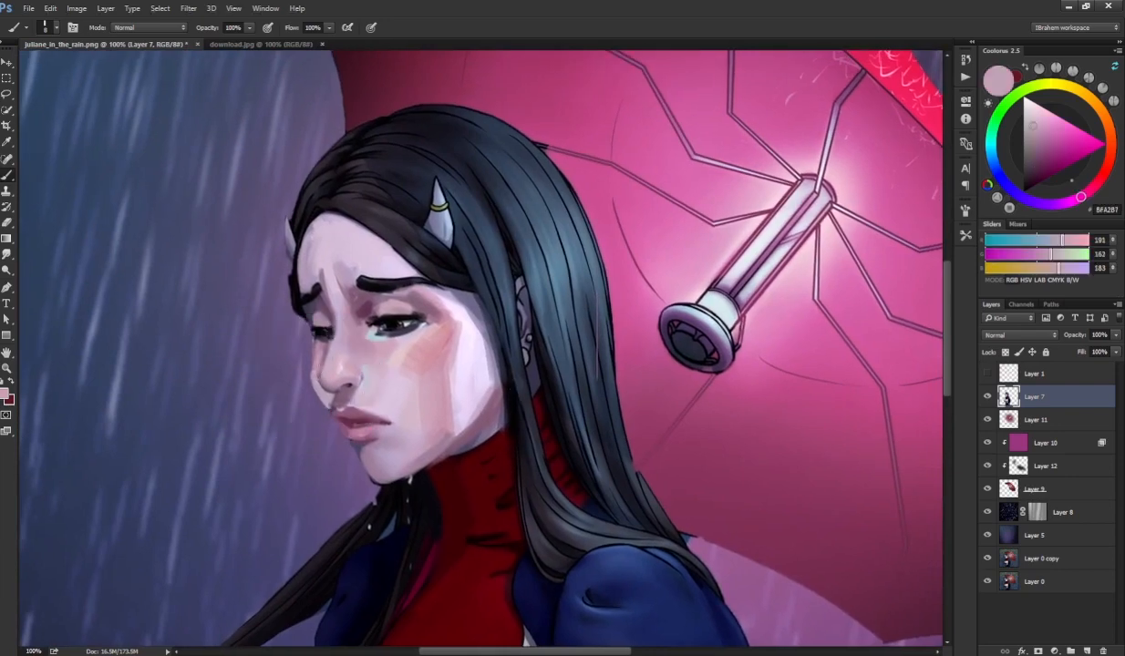
pyautogui.keyDown('alt'); pyautogui.click(302, 373); pyautogui.keyUp('alt')
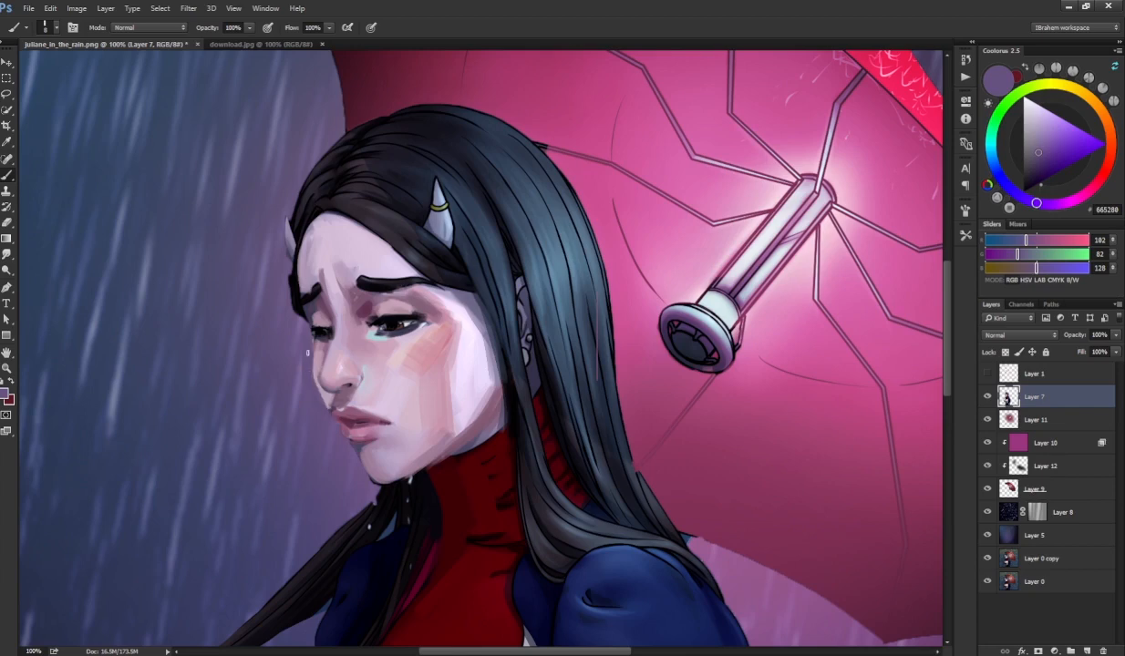
pyautogui.keyDown('alt'); pyautogui.click(314, 400); pyautogui.keyUp('alt')
pyautogui.keyDown('alt'); pyautogui.click(311, 385); pyautogui.keyUp('alt')
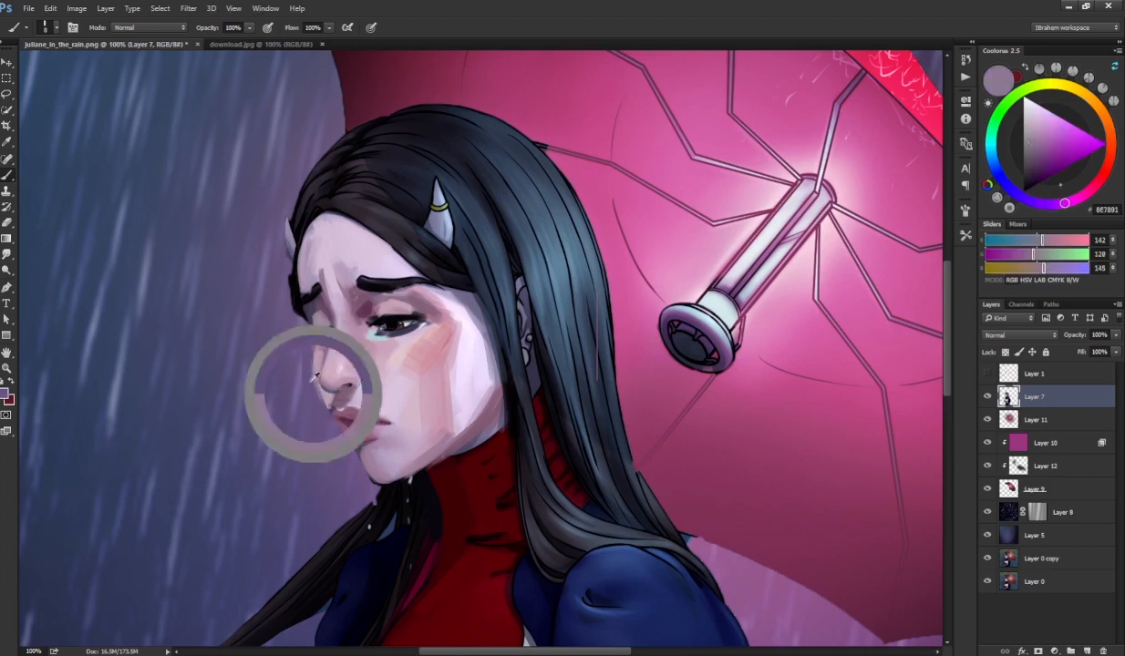
pyautogui.hotkey('ctrl', '-')
pyautogui.hotkey('ctrl', '-')
pyautogui.hotkey('ctrl', '-')
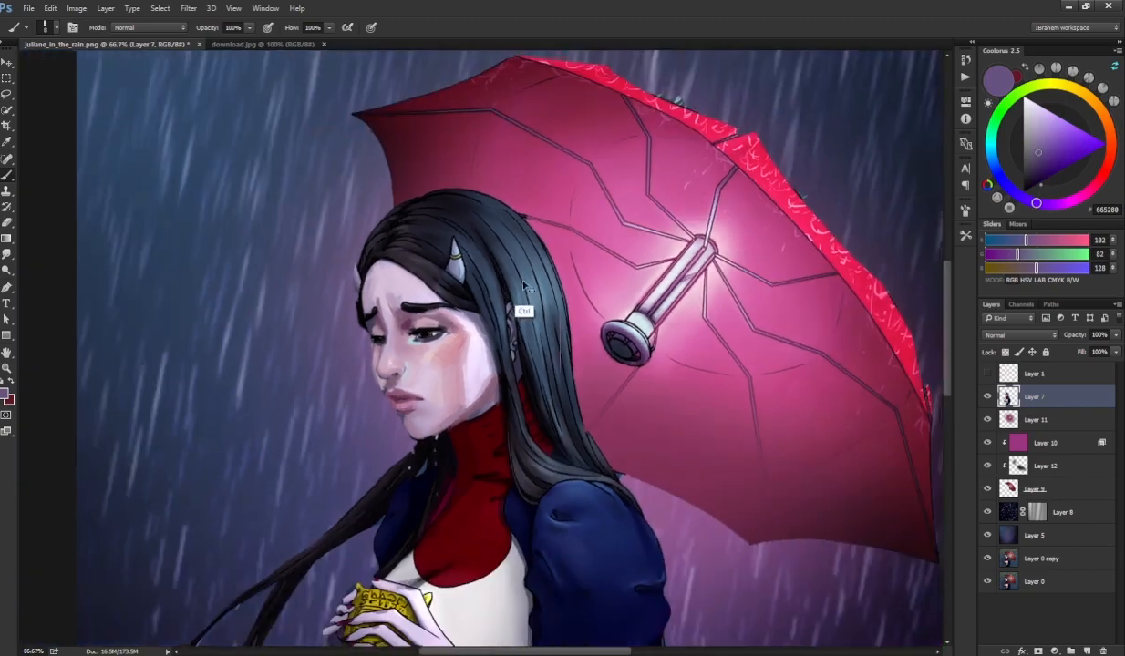
pyautogui.hotkey('ctrl', '+')
pyautogui.hotkey('ctrl', '+')
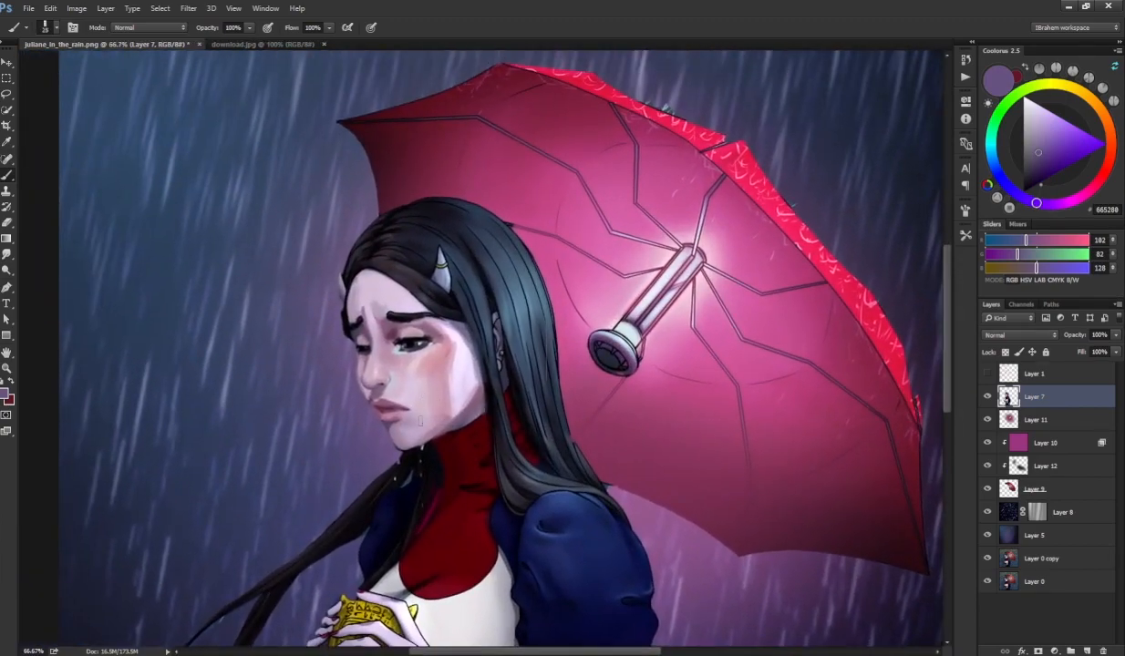
# - Clean up the jawline and chin edge with sampled pink #C895AC and background purple #695181
pyautogui.keyDown('alt'); pyautogui.click(443, 412); pyautogui.keyUp('alt')
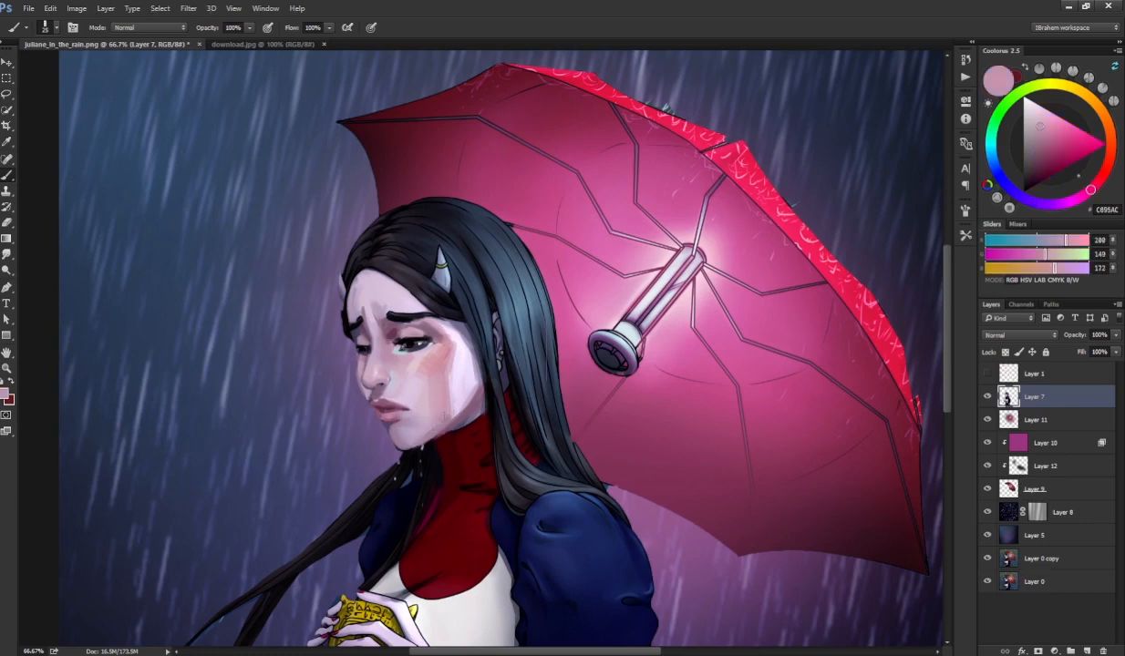
pyautogui.keyDown('alt'); pyautogui.click(418, 410); pyautogui.keyUp('alt')
pyautogui.keyDown('alt'); pyautogui.click(387, 442); pyautogui.keyUp('alt')
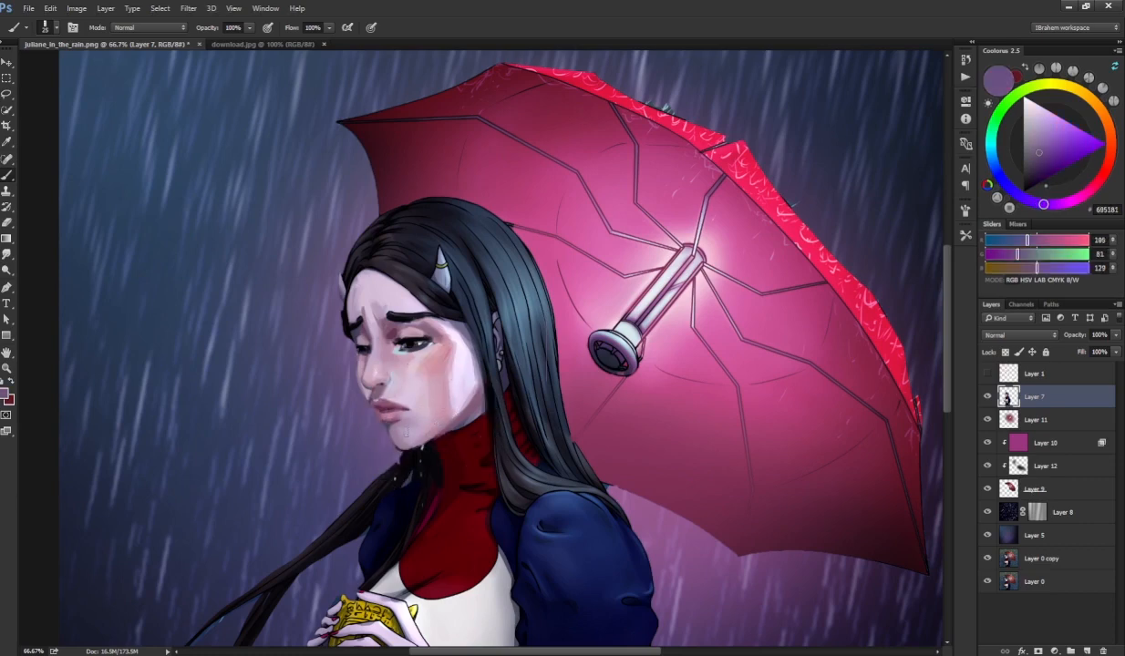
pyautogui.keyDown('alt'); pyautogui.click(389, 444); pyautogui.keyUp('alt')
# - Repaint the hair strands and shadow beneath the chin with sampled near-black and #29243A tones, and touch up the collar with dark red #590007
pyautogui.moveTo(393, 481)
pyautogui.mouseDown()
pyautogui.moveTo(497, 355)
pyautogui.moveTo(387, 460)
pyautogui.mouseUp()
pyautogui.keyDown('alt'); pyautogui.click(397, 440); pyautogui.keyUp('alt')
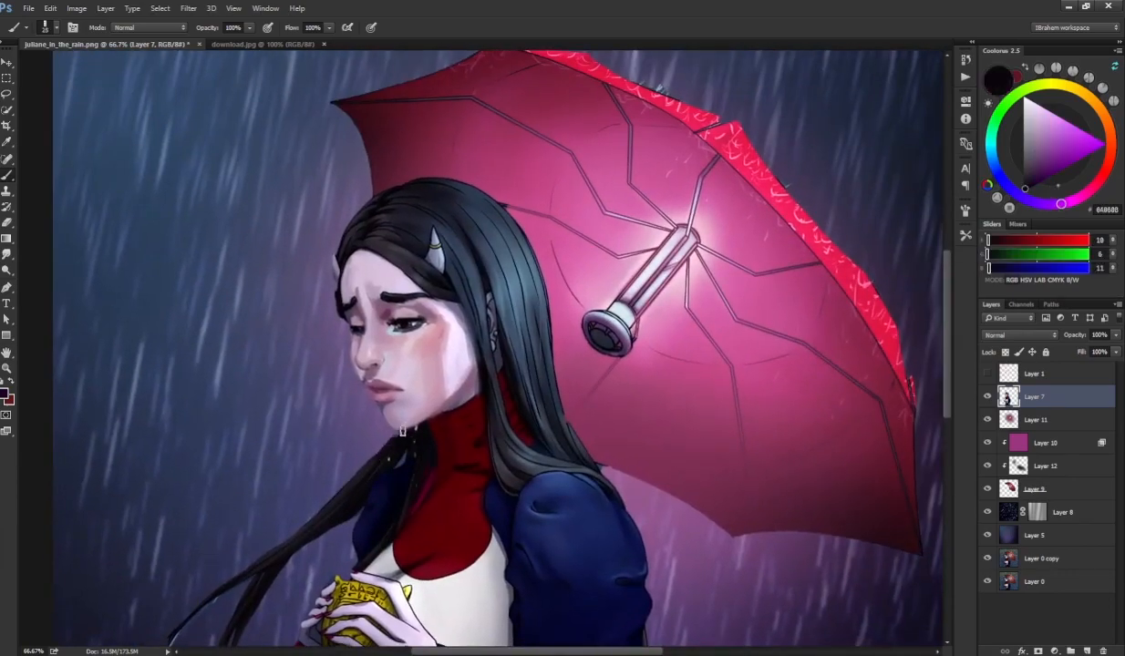
pyautogui.moveTo(330, 488)
pyautogui.mouseDown()
pyautogui.moveTo(406, 405)
pyautogui.moveTo(290, 493)
pyautogui.mouseUp()
pyautogui.keyDown('alt'); pyautogui.click(394, 424); pyautogui.keyUp('alt')
pyautogui.moveTo(437, 394)
pyautogui.mouseDown()
pyautogui.moveTo(336, 482)
pyautogui.moveTo(413, 446)
pyautogui.moveTo(401, 437)
pyautogui.moveTo(456, 309)
pyautogui.mouseUp()
pyautogui.keyDown('alt'); pyautogui.click(358, 437); pyautogui.keyUp('alt')
pyautogui.keyDown('alt'); pyautogui.click(389, 458); pyautogui.keyUp('alt')
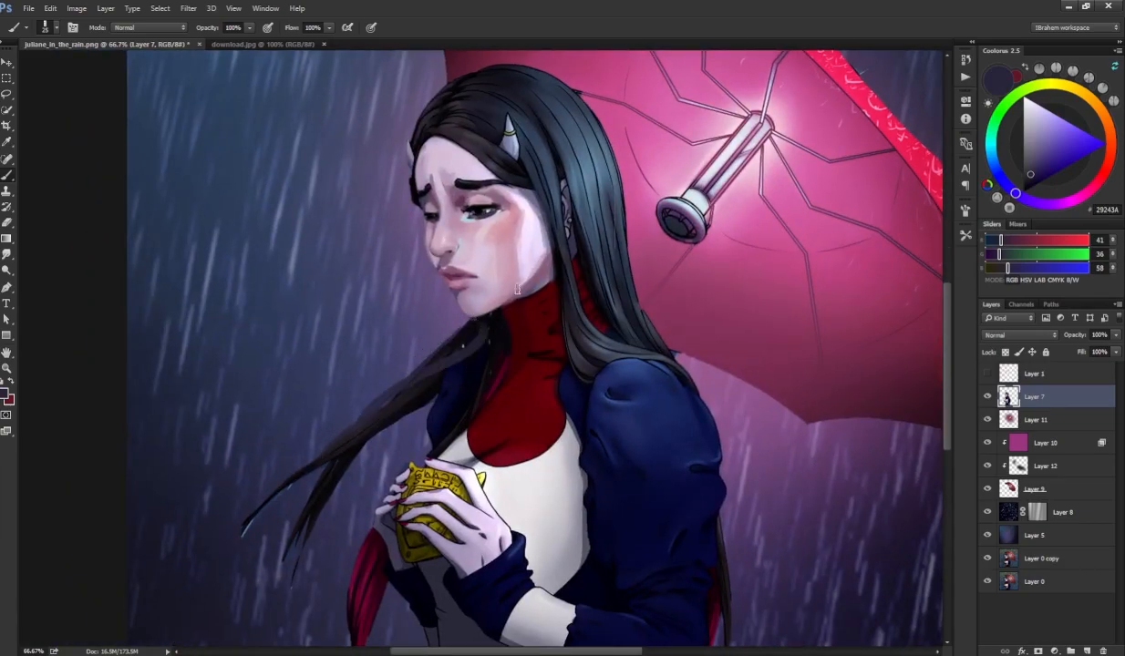
pyautogui.moveTo(523, 281); pyautogui.dragTo(451, 370)
pyautogui.keyDown('alt'); pyautogui.click(449, 455); pyautogui.keyUp('alt')
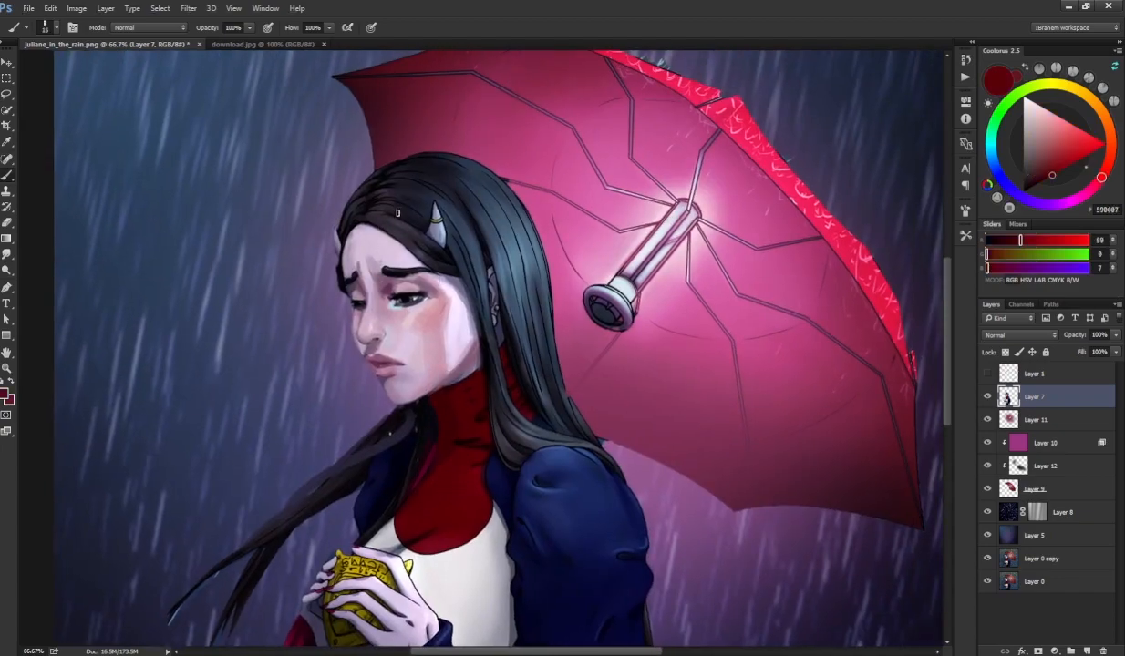
# - Refine the far eye with sampled grey, mauve #A57C97 and pale teal #B1CAD0, and extend its lashes in black #000000
pyautogui.hotkey('ctrl', '+')
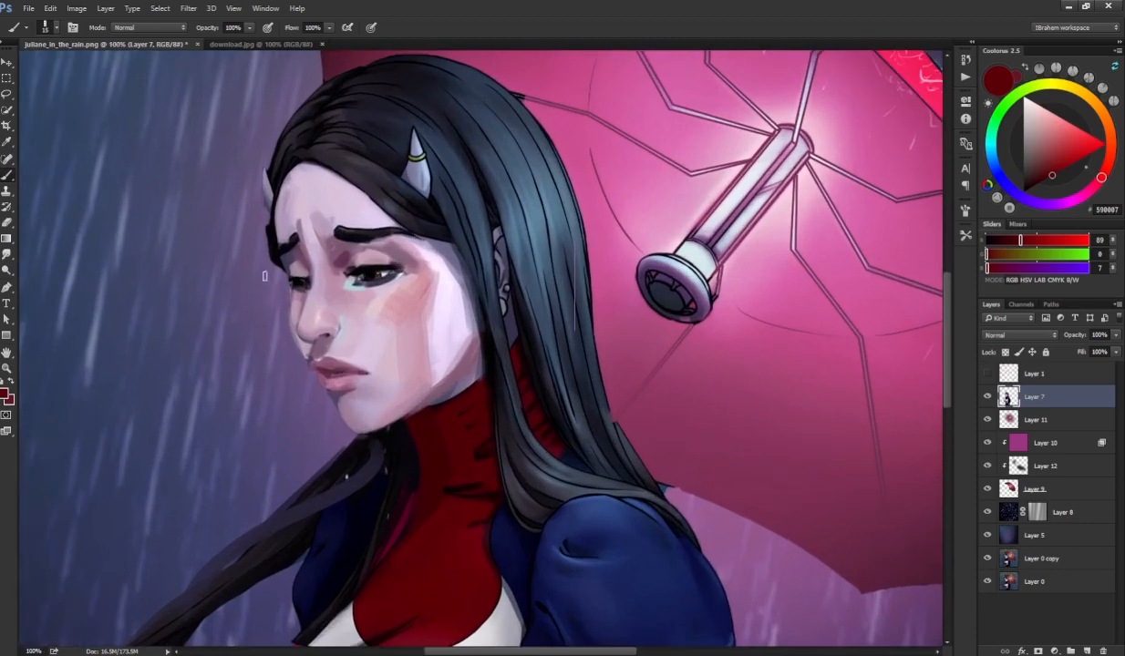
pyautogui.keyDown('alt'); pyautogui.click(388, 266); pyautogui.keyUp('alt')
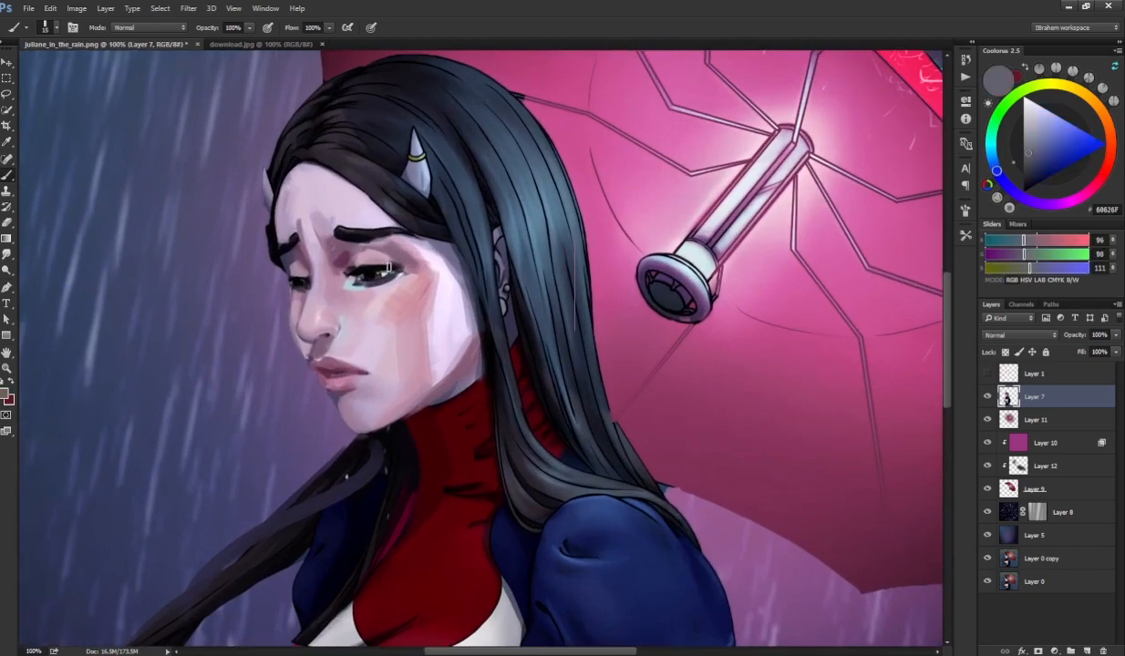
pyautogui.keyDown('alt'); pyautogui.click(294, 273); pyautogui.keyUp('alt')
pyautogui.keyDown('alt'); pyautogui.click(297, 310); pyautogui.keyUp('alt')
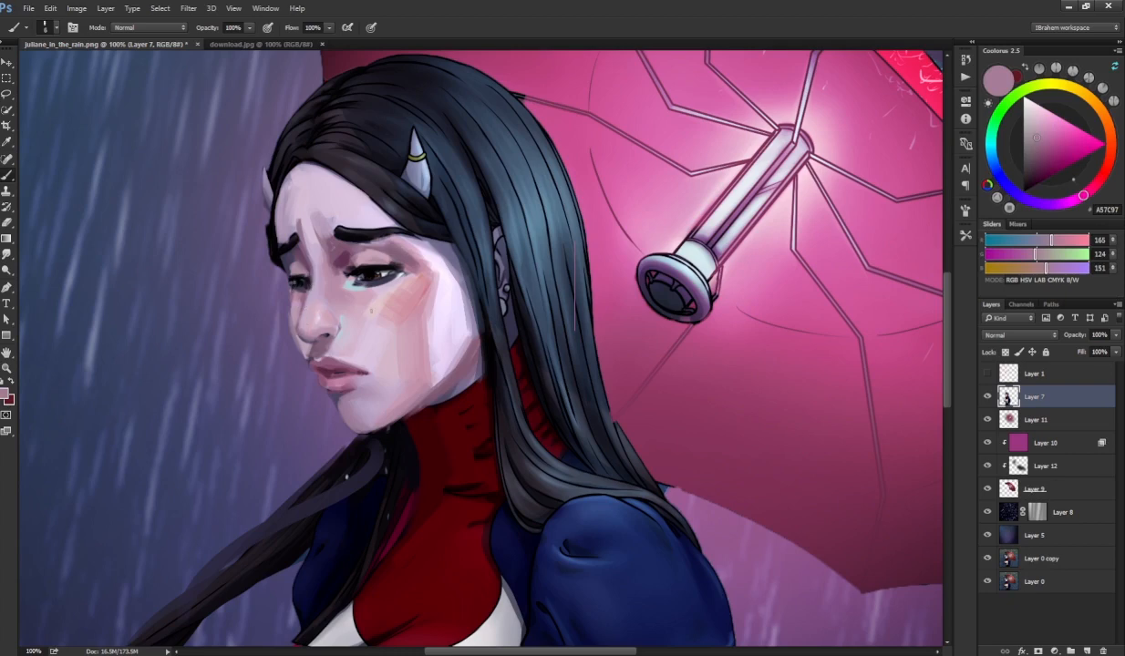
pyautogui.keyDown('alt'); pyautogui.click(344, 310); pyautogui.keyUp('alt')
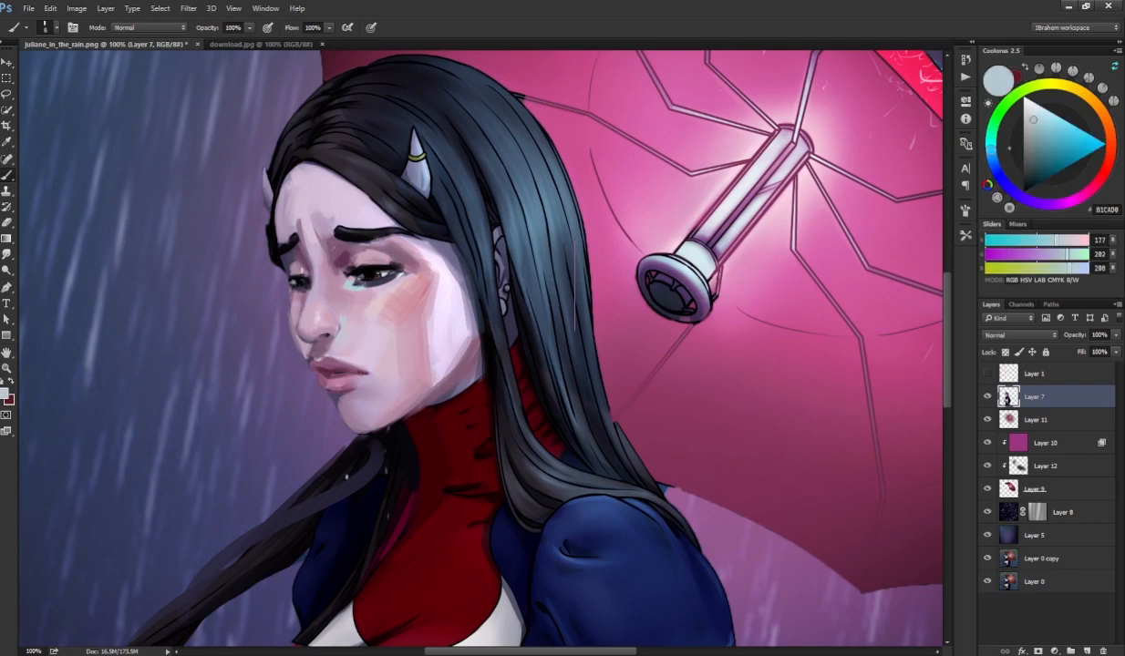
pyautogui.keyDown('alt'); pyautogui.click(281, 273); pyautogui.keyUp('alt')
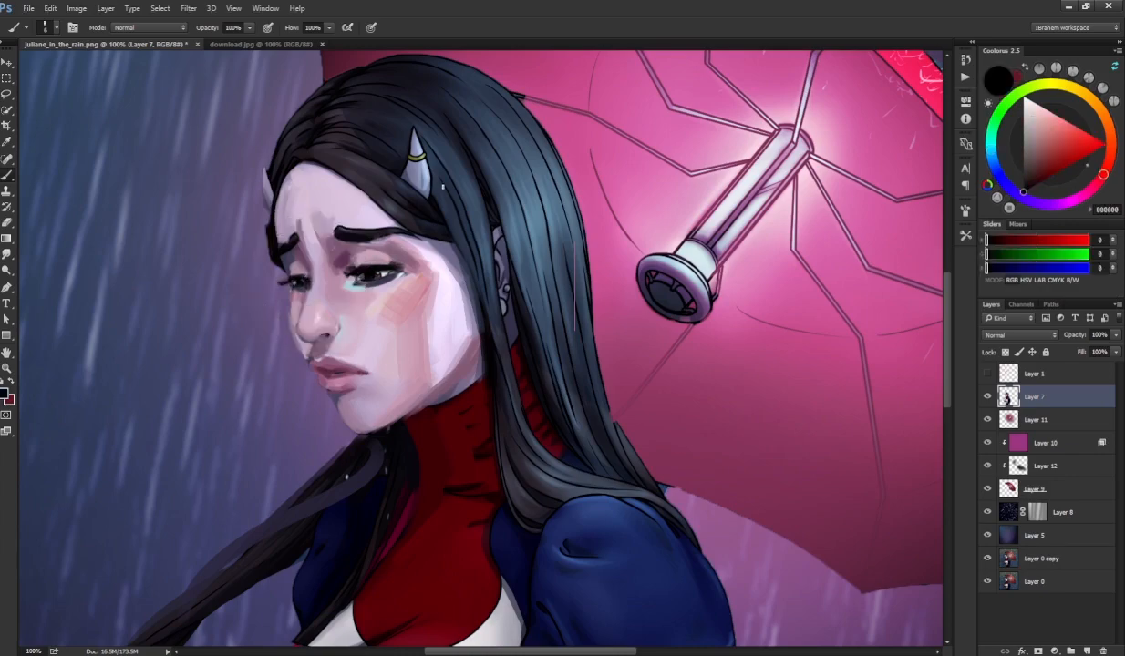
pyautogui.hotkey('ctrl', '-')
pyautogui.hotkey('ctrl', '-')
pyautogui.hotkey('ctrl', '+')
pyautogui.hotkey('ctrl', '+')
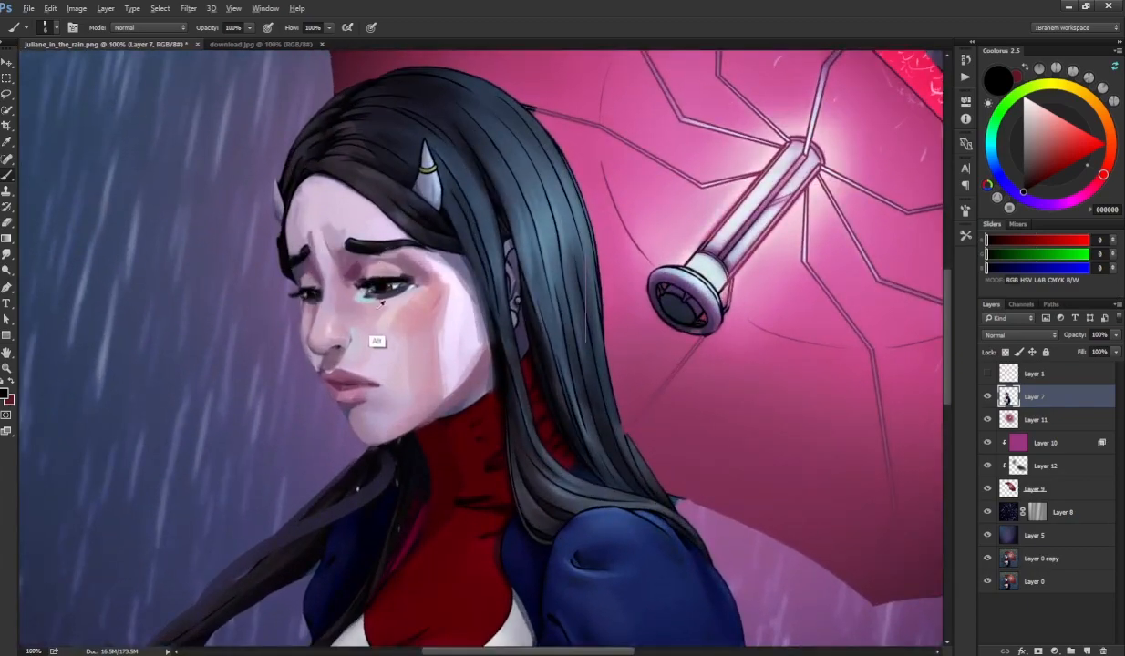
# - Smooth the nose and its outer contour with sampled lilacs #DCC5DF, #C6AEC9 and #BEA8C8 and background purple #665280
pyautogui.keyDown('alt'); pyautogui.click(367, 366); pyautogui.keyUp('alt')
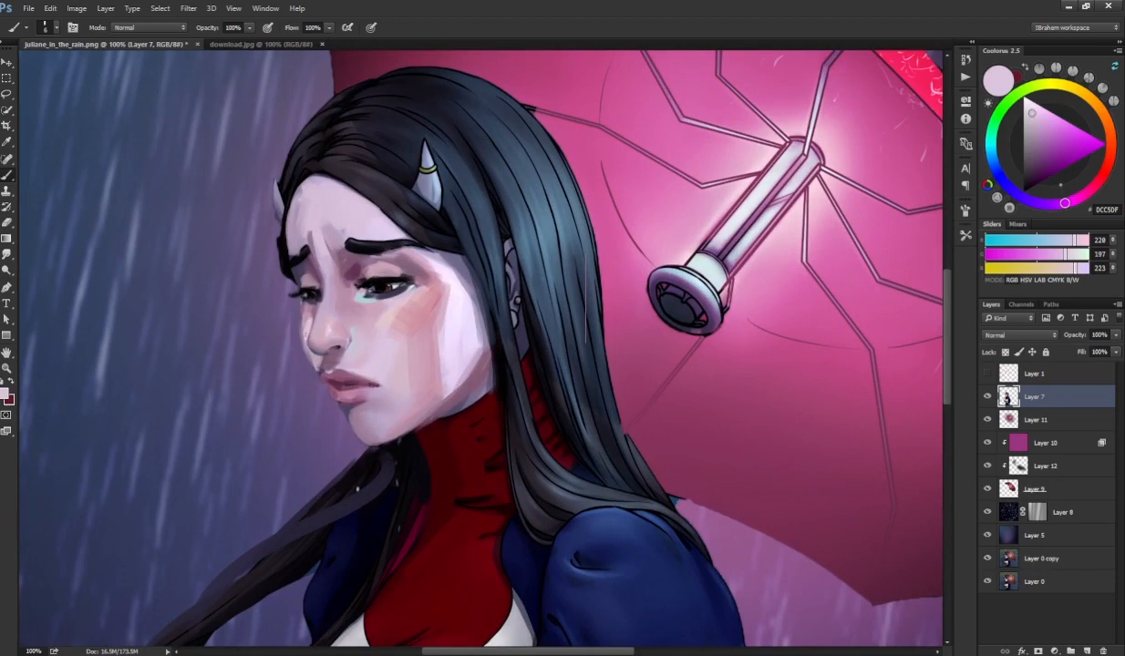
pyautogui.press('r')
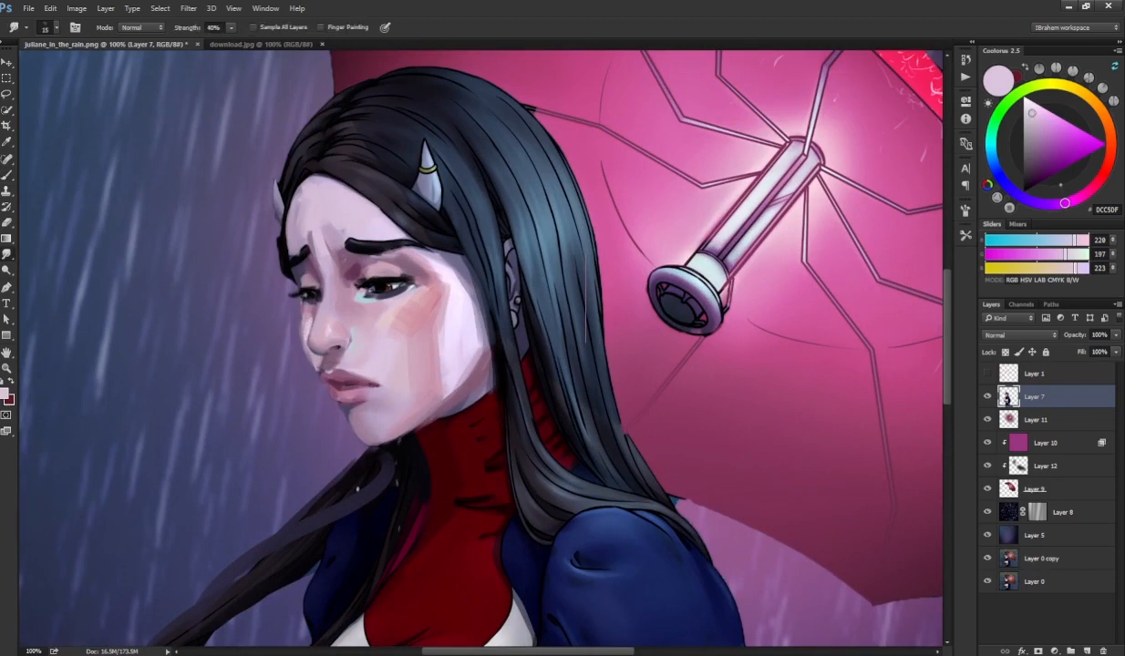
pyautogui.press('b')
pyautogui.keyDown('alt'); pyautogui.click(290, 355); pyautogui.keyUp('alt')
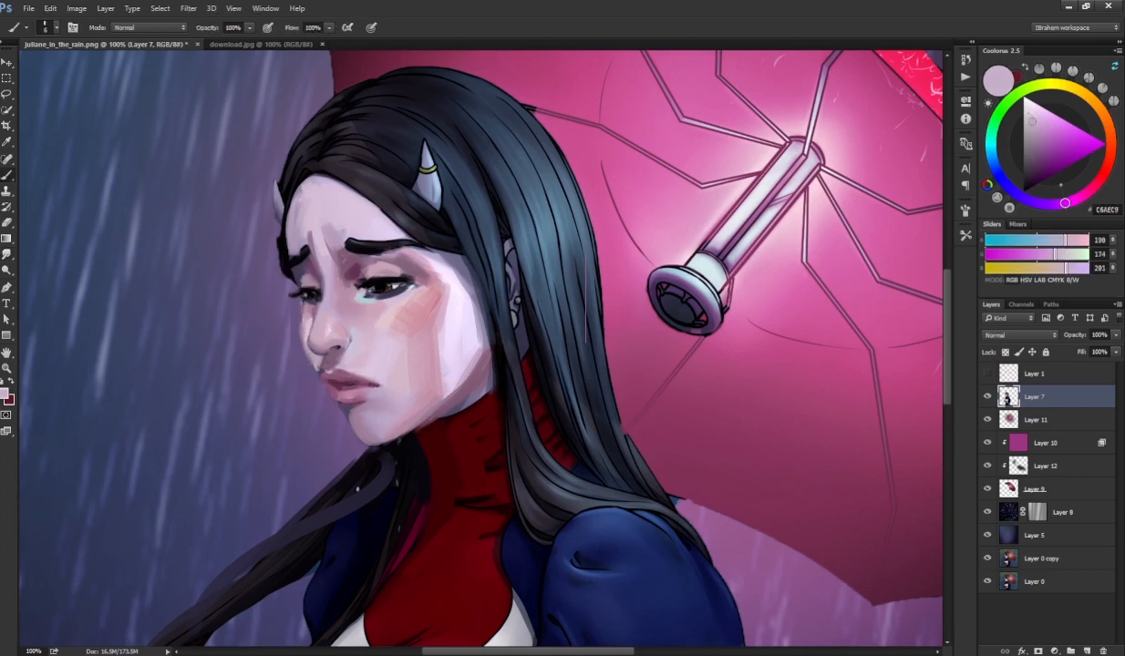
pyautogui.keyDown('alt'); pyautogui.click(306, 387); pyautogui.keyUp('alt')
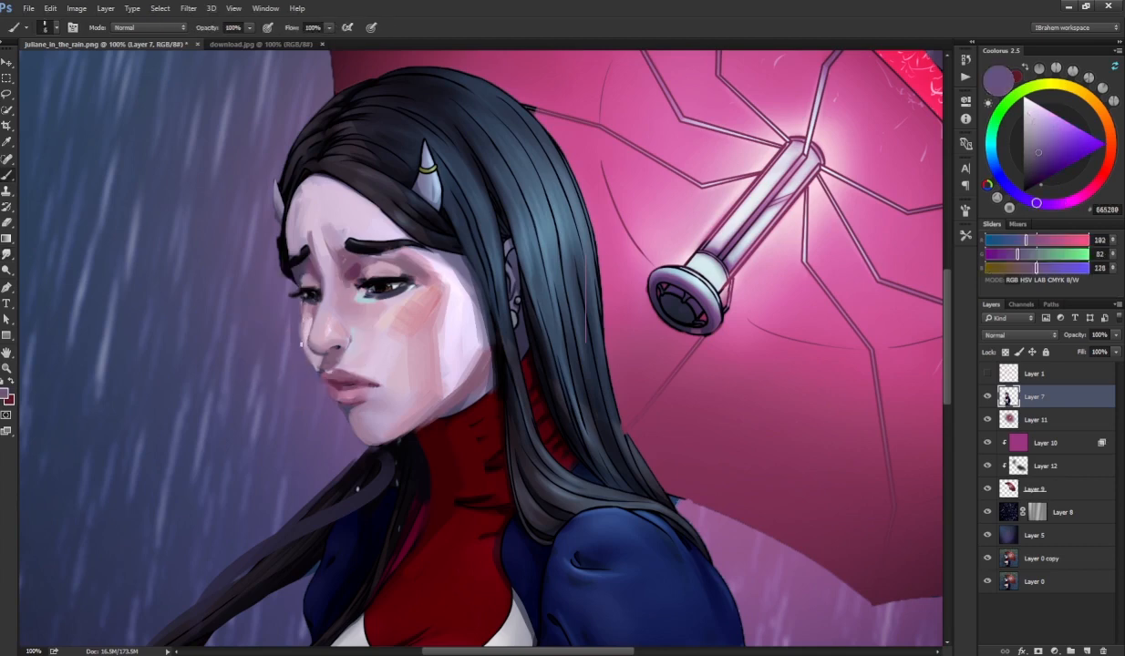
pyautogui.keyDown('alt'); pyautogui.click(306, 378); pyautogui.keyUp('alt')
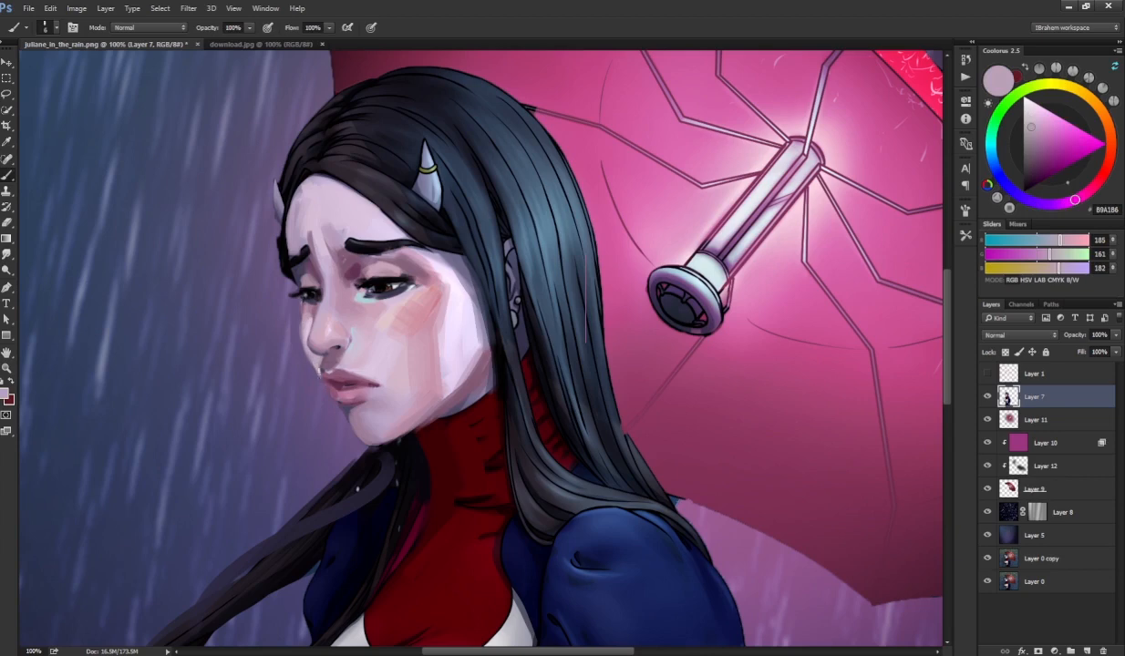
pyautogui.keyDown('alt'); pyautogui.click(313, 382); pyautogui.keyUp('alt')
pyautogui.keyDown('alt'); pyautogui.click(311, 322); pyautogui.keyUp('alt')
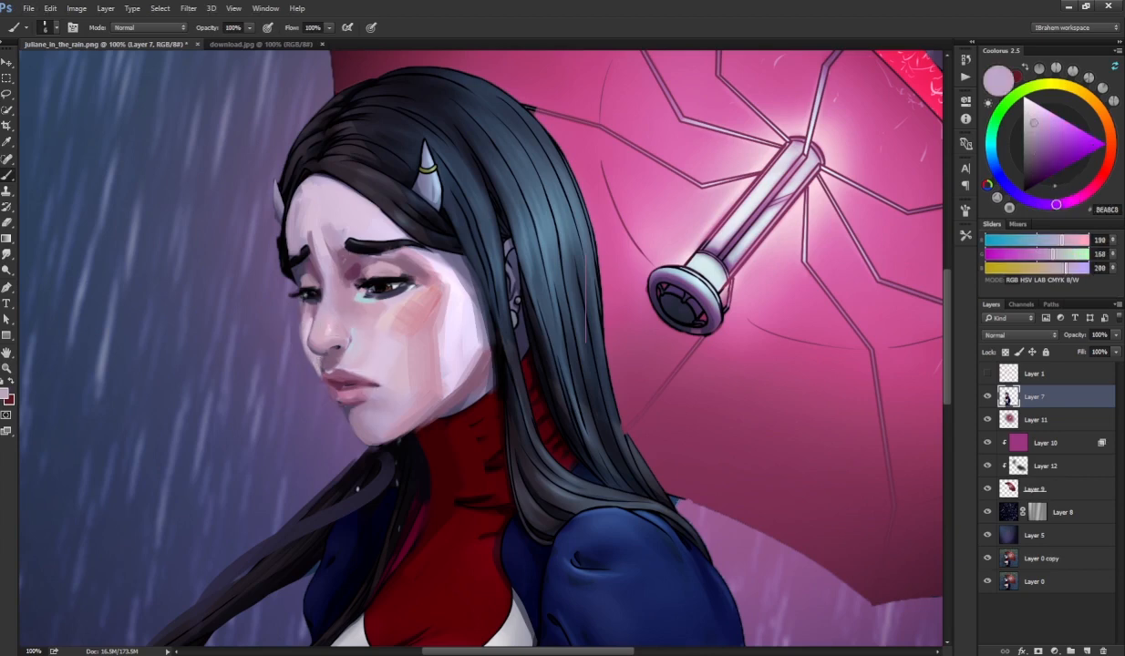
# - Shape the upper lip and the area beneath the nose with sampled mauve #7D5D77, dark plum #55263F and #936384
pyautogui.keyDown('alt'); pyautogui.click(315, 385); pyautogui.keyUp('alt')
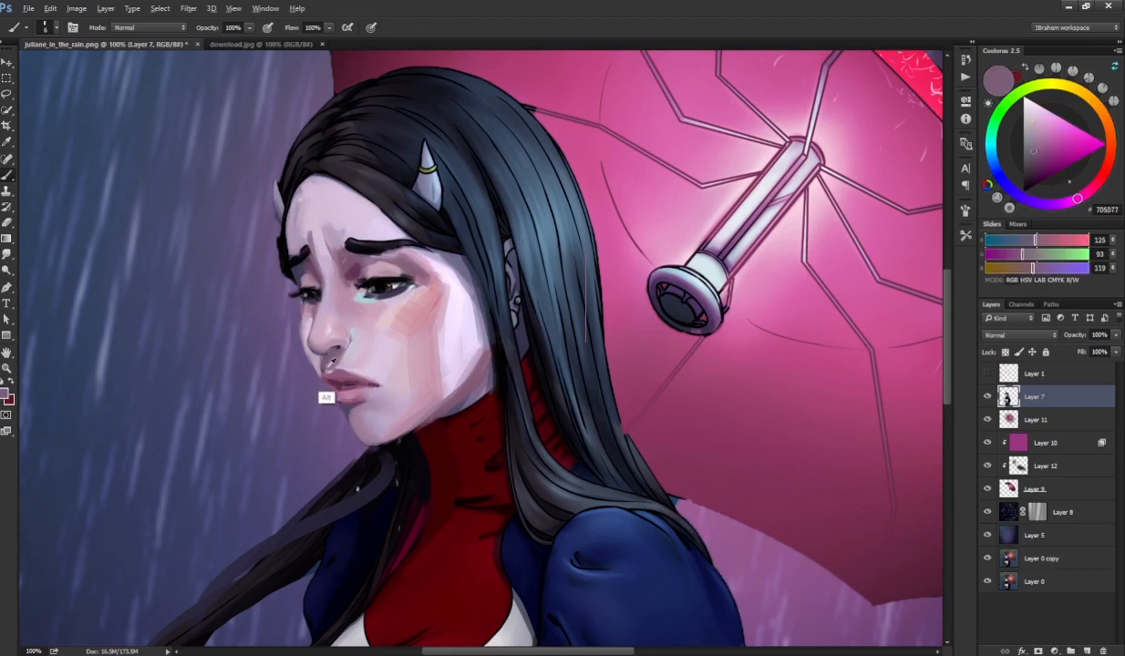
pyautogui.keyDown('alt'); pyautogui.click(326, 376); pyautogui.keyUp('alt')
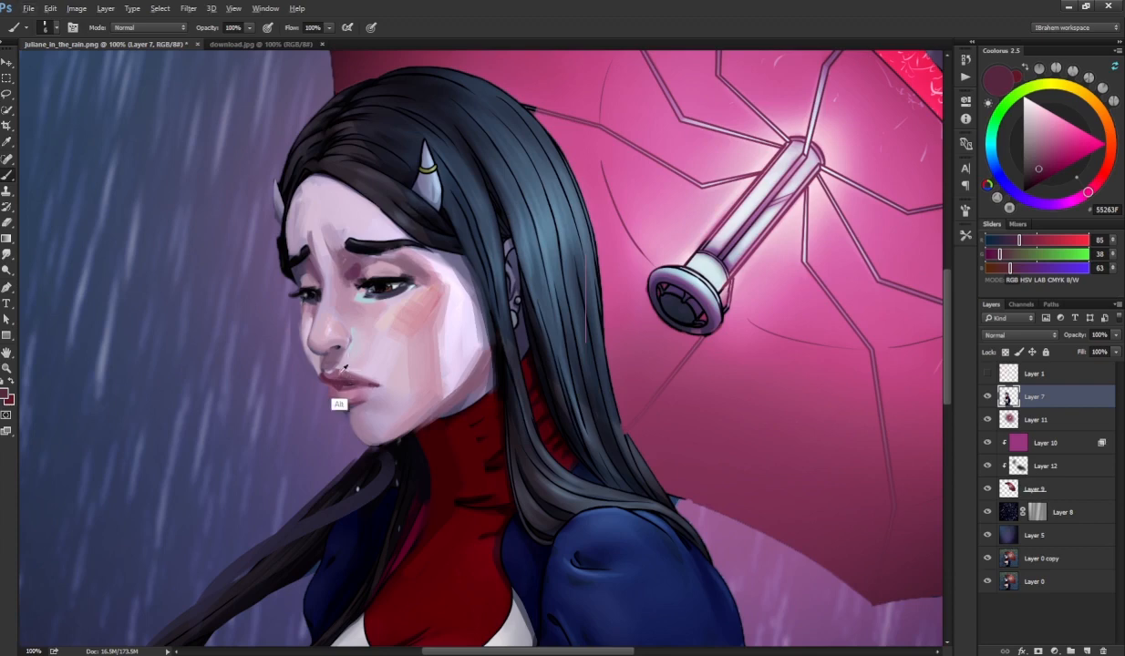
pyautogui.keyDown('alt'); pyautogui.click(326, 388); pyautogui.keyUp('alt')
pyautogui.keyDown('alt'); pyautogui.click(330, 401); pyautogui.keyUp('alt')
pyautogui.keyDown('alt'); pyautogui.click(331, 397); pyautogui.keyUp('alt')
pyautogui.keyDown('alt'); pyautogui.click(343, 390); pyautogui.keyUp('alt')
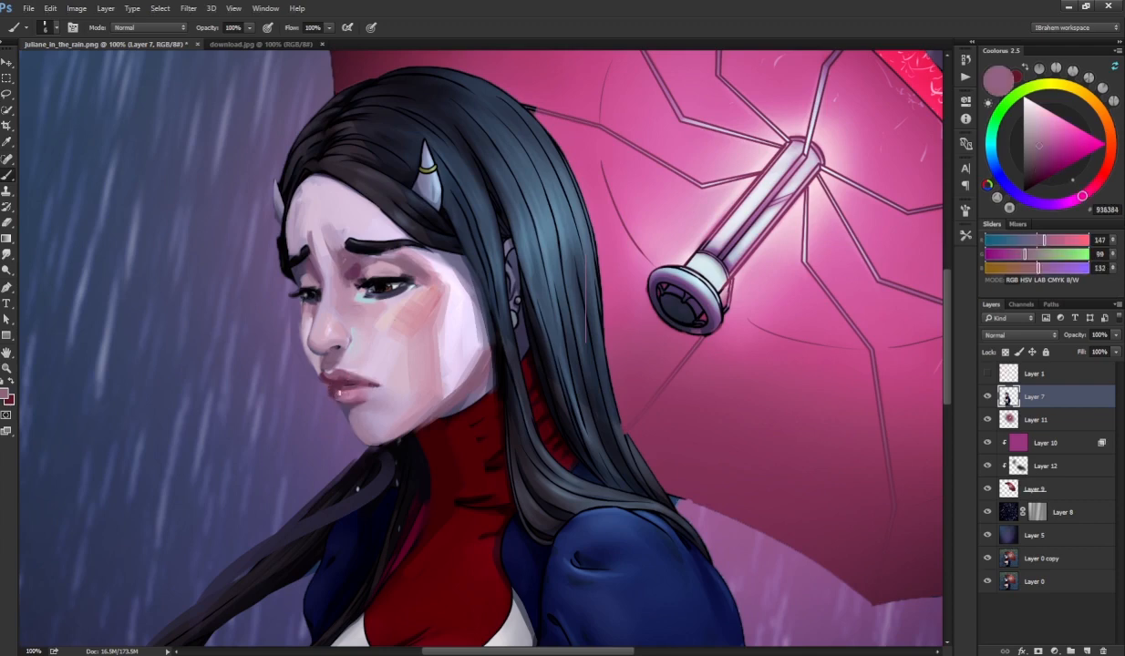
# - Trim the outer edge of the lips with background purple #69517F and define the lower lip with sampled plum #572841
pyautogui.keyDown('alt'); pyautogui.click(314, 393); pyautogui.keyUp('alt')
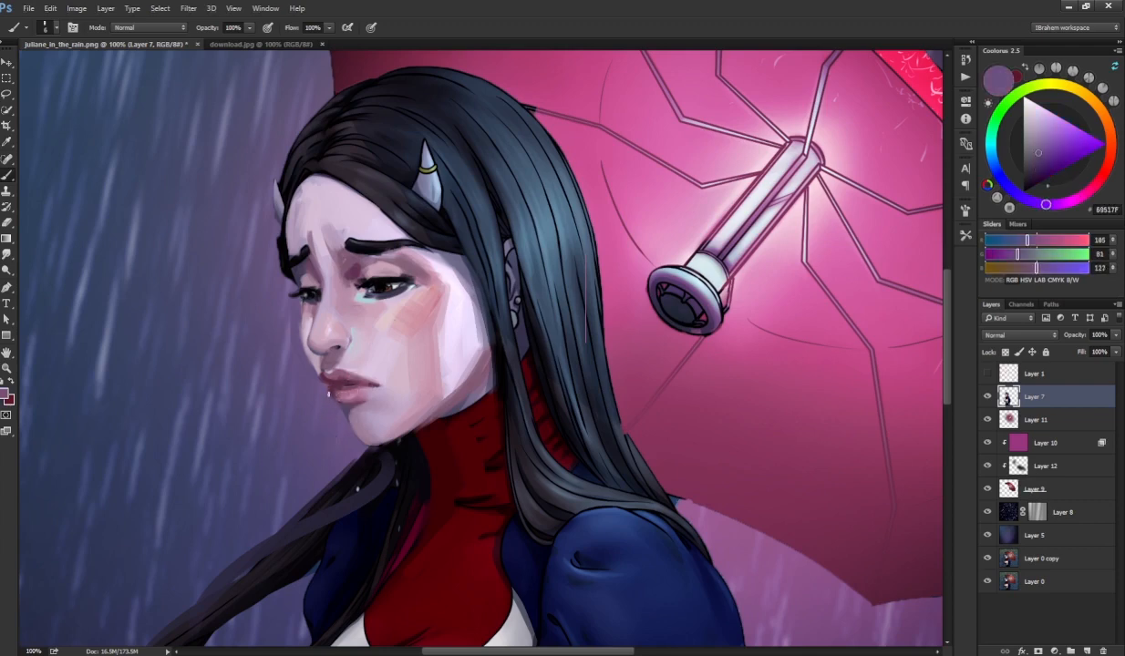
pyautogui.keyDown('alt'); pyautogui.click(336, 375); pyautogui.keyUp('alt')
pyautogui.keyDown('alt'); pyautogui.click(337, 398); pyautogui.keyUp('alt')
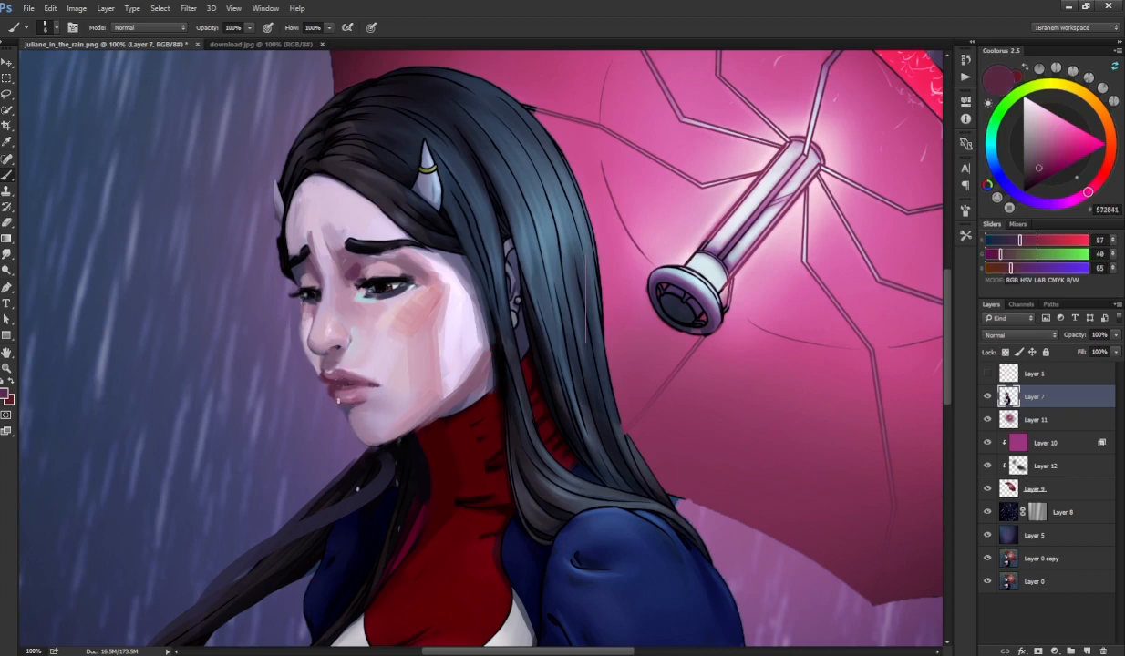
pyautogui.press('r')
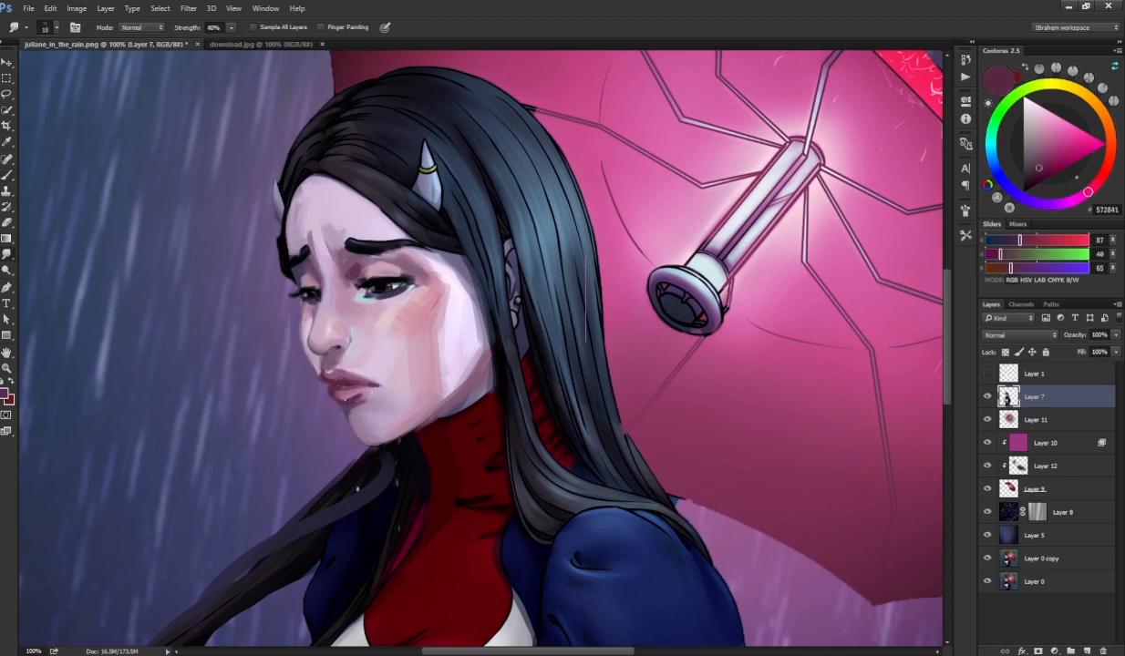
pyautogui.press('b')
pyautogui.keyDown('alt'); pyautogui.click(343, 396); pyautogui.keyUp('alt')
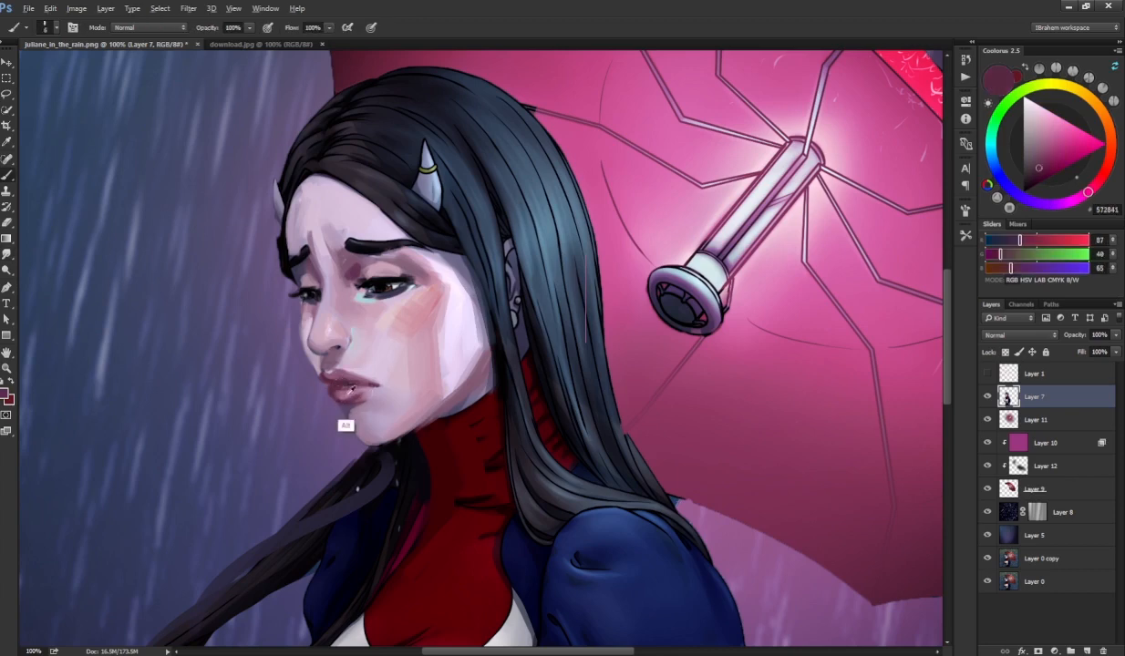
# - Add a light pink #FFB3E2 highlight to the lower lip and blend around it with sampled mauve #7C4D69 and #A97295
pyautogui.click(1047, 110)
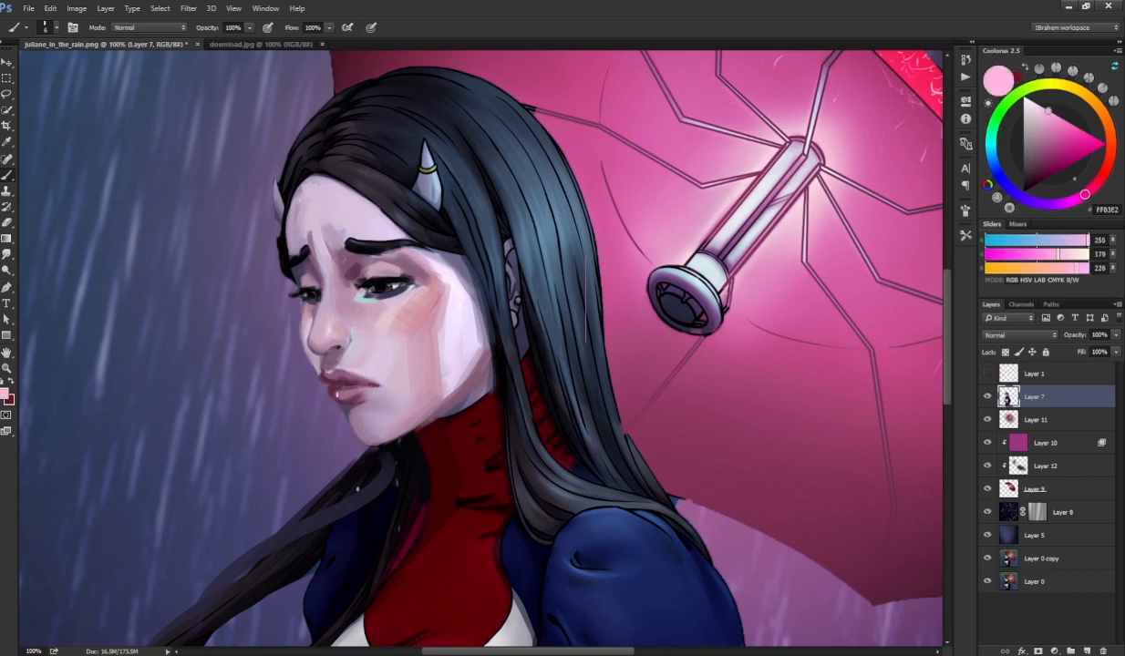
pyautogui.keyDown('alt'); pyautogui.click(340, 410); pyautogui.keyUp('alt')
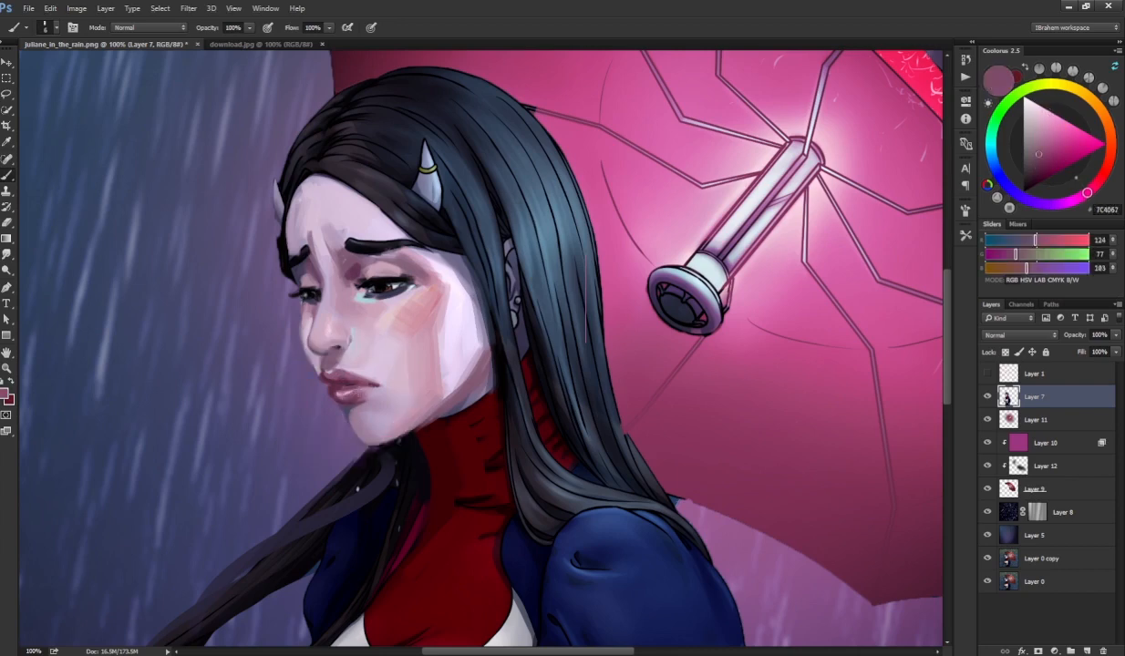
pyautogui.keyDown('alt'); pyautogui.click(335, 374); pyautogui.keyUp('alt')
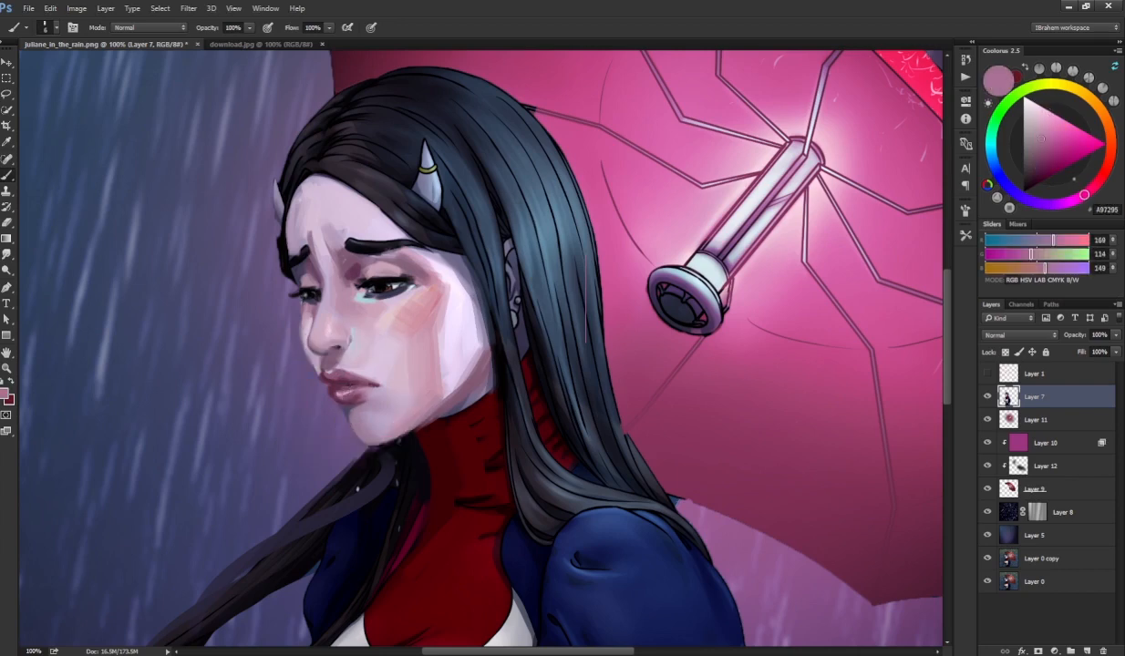
# - Paint a pale teal #ADCED5 reflection at the near corner of the mouth
pyautogui.keyDown('alt'); pyautogui.click(376, 383); pyautogui.keyUp('alt')
pyautogui.keyDown('alt'); pyautogui.click(365, 296); pyautogui.keyUp('alt')
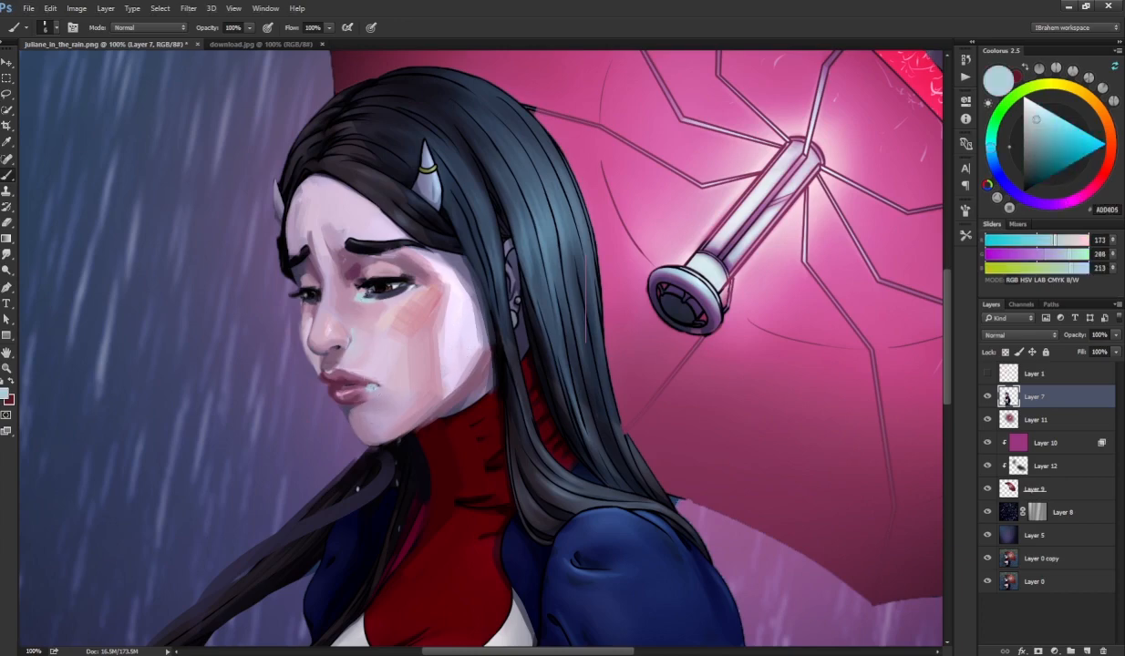
pyautogui.press('r')
pyautogui.press('b')
# - Smooth the upper lip and mouth line with sampled mauves #85546F and #8C5877
pyautogui.keyDown('alt'); pyautogui.click(366, 381); pyautogui.keyUp('alt')
pyautogui.keyDown('alt'); pyautogui.click(347, 372); pyautogui.keyUp('alt')
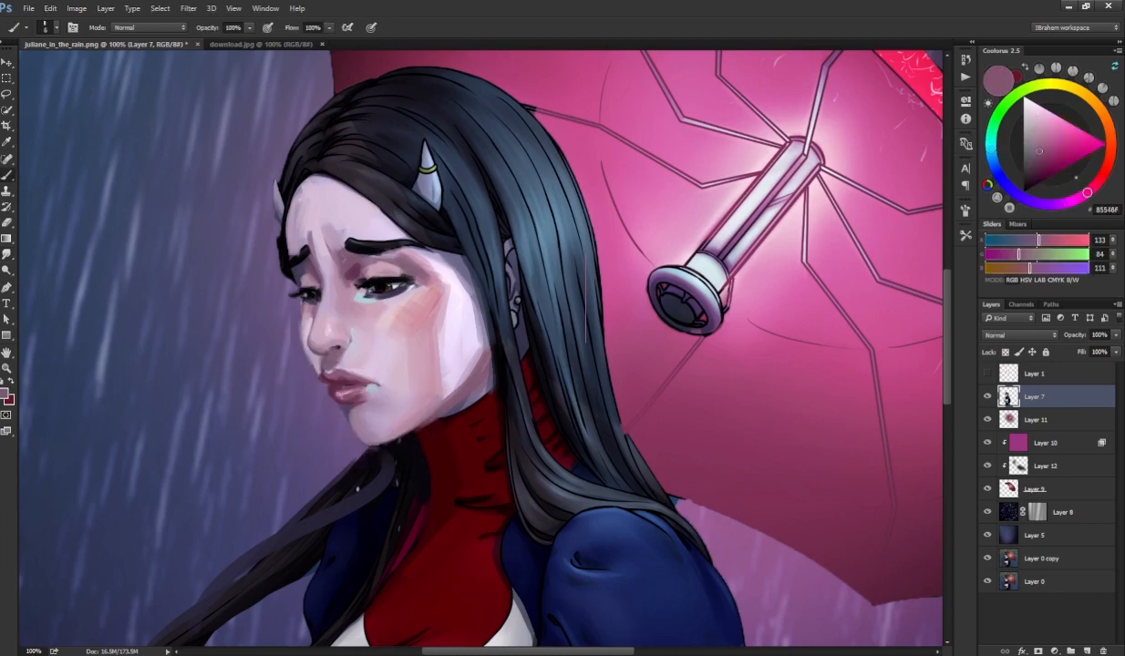
pyautogui.moveTo(333, 377); pyautogui.dragTo(339, 384)
pyautogui.keyDown('alt'); pyautogui.click(340, 384); pyautogui.keyUp('alt')
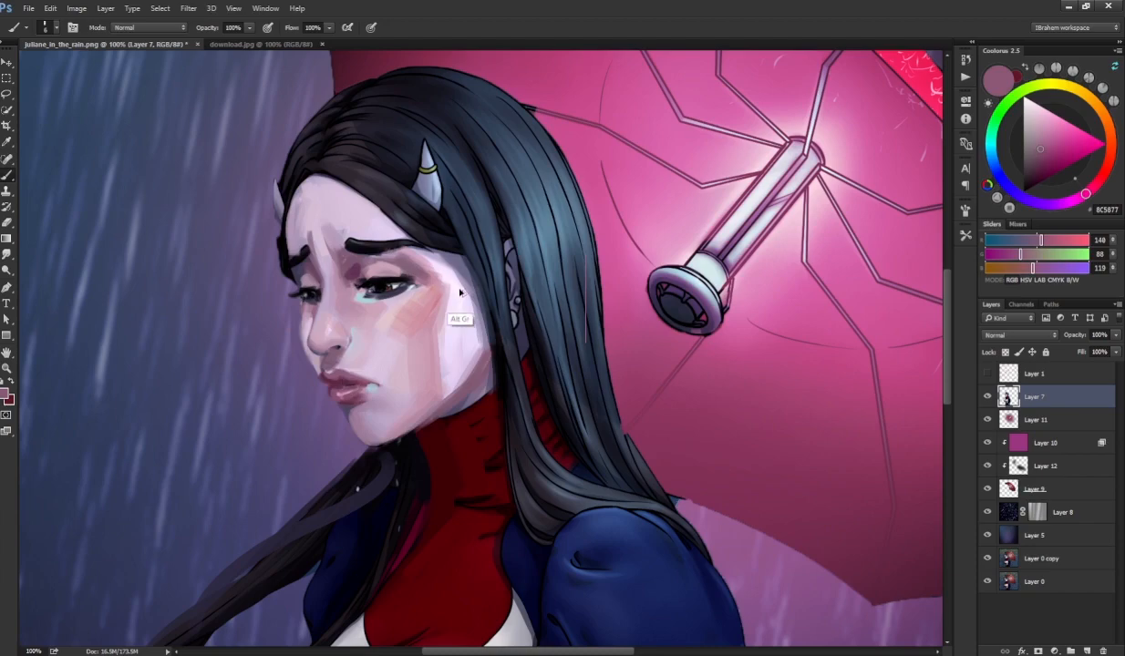
# - Flip the canvas horizontally and deepen the line between the lips with sampled plum #562740 and near-black #1B000F, using a fine brush
pyautogui.hotkey('ctrl', 'shift', 'h')
pyautogui.moveTo(647, 316); pyautogui.dragTo(211, 333)
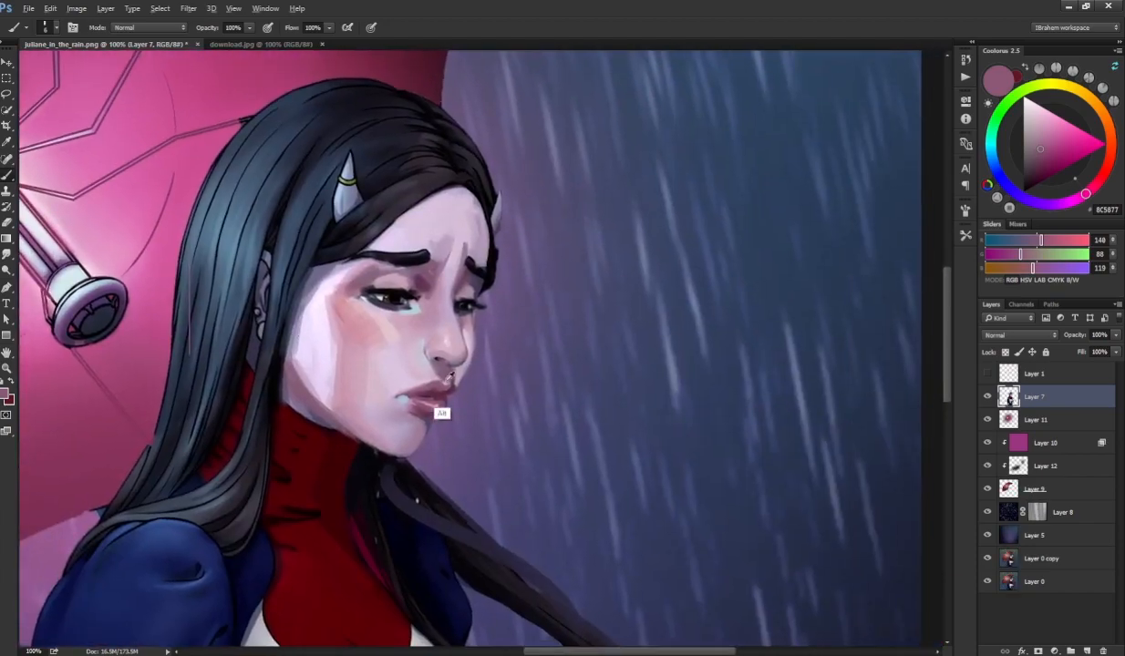
pyautogui.keyDown('alt'); pyautogui.click(453, 387); pyautogui.keyUp('alt')
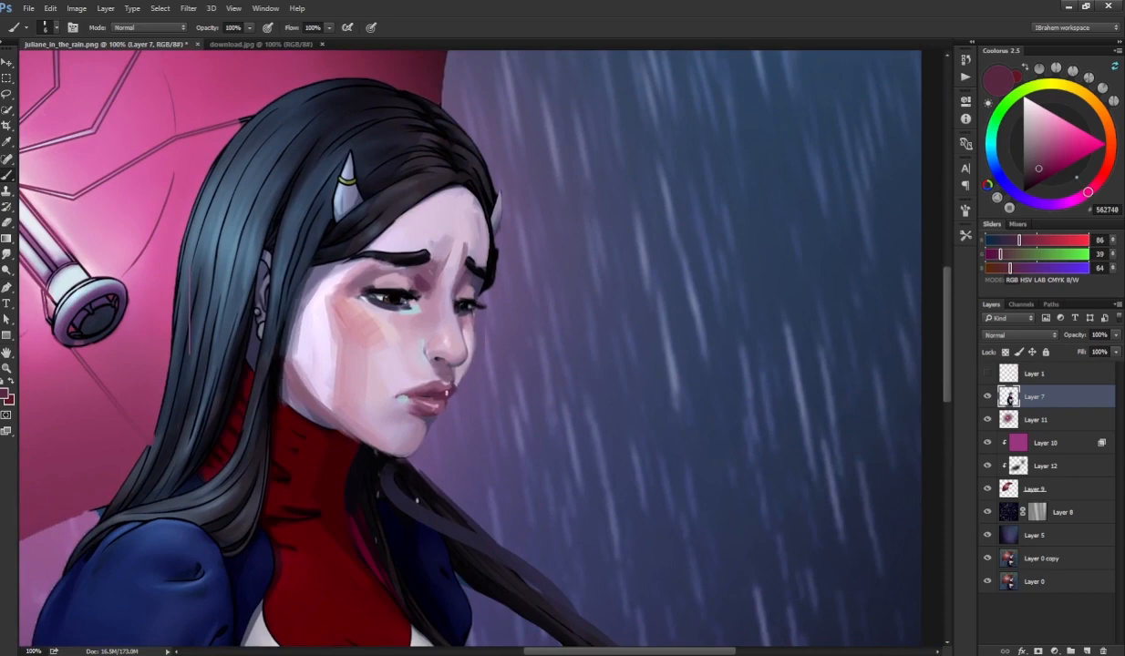
pyautogui.click(1032, 187)
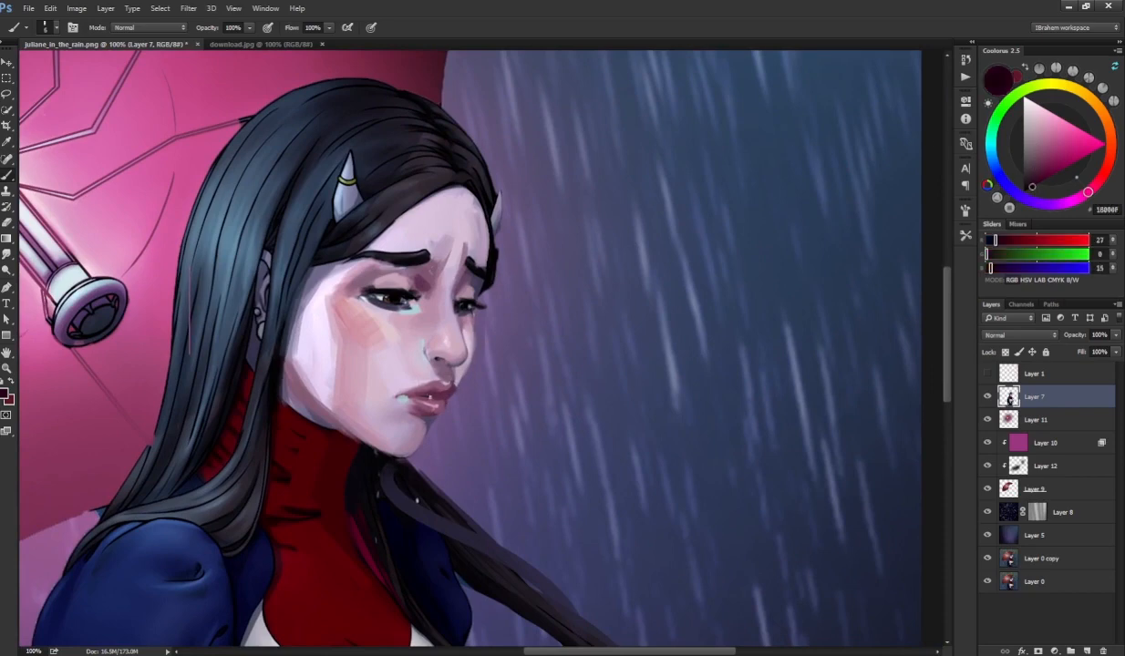
pyautogui.press(']')
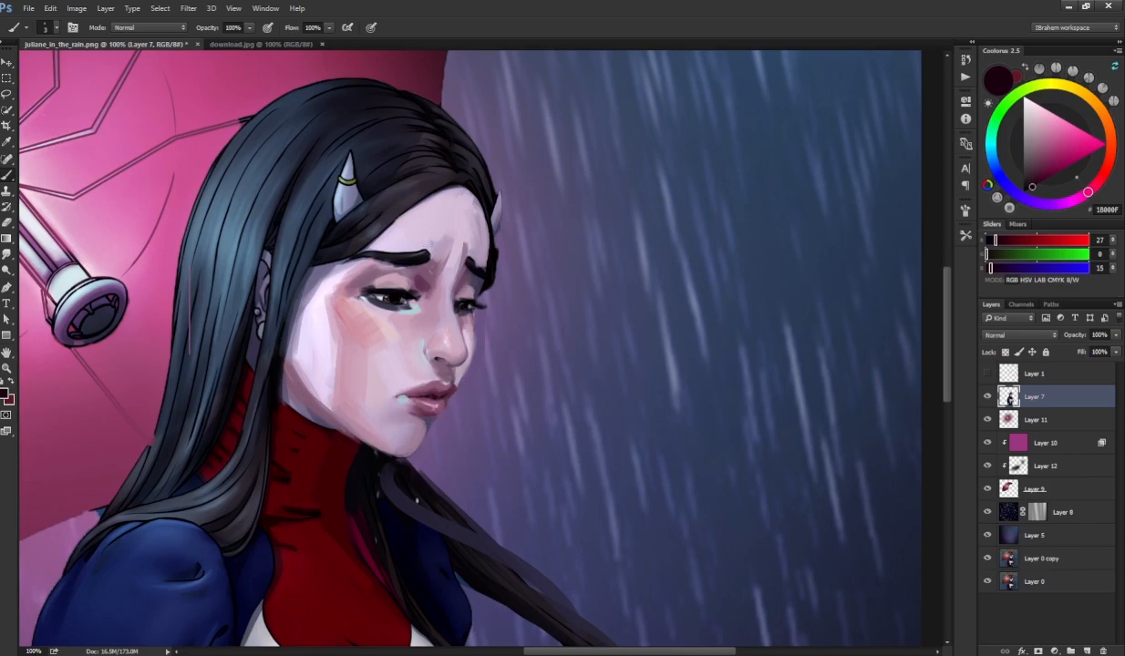
pyautogui.hotkey('ctrl', '-')
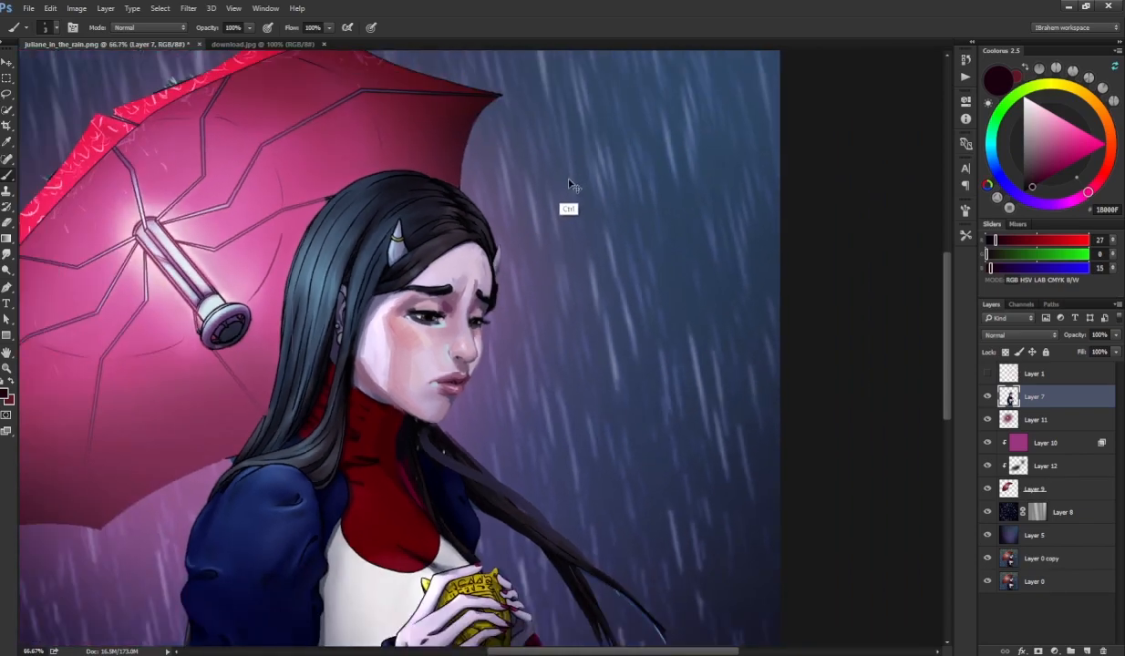
# - Sample mauve #AB8DA7 from the forehead and touch up the skin just above the near eyebrow
pyautogui.hotkey('ctrl', 'h')
pyautogui.hotkey('ctrl', '-')
pyautogui.hotkey('ctrl', 'h')
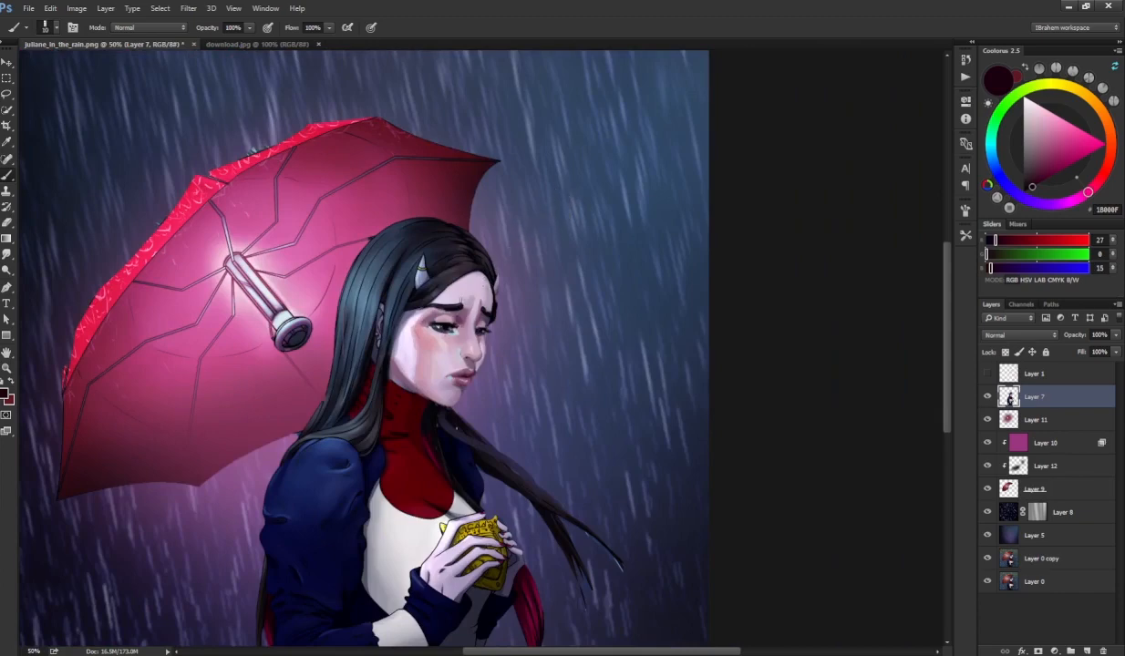
pyautogui.hotkey('ctrl', '+')
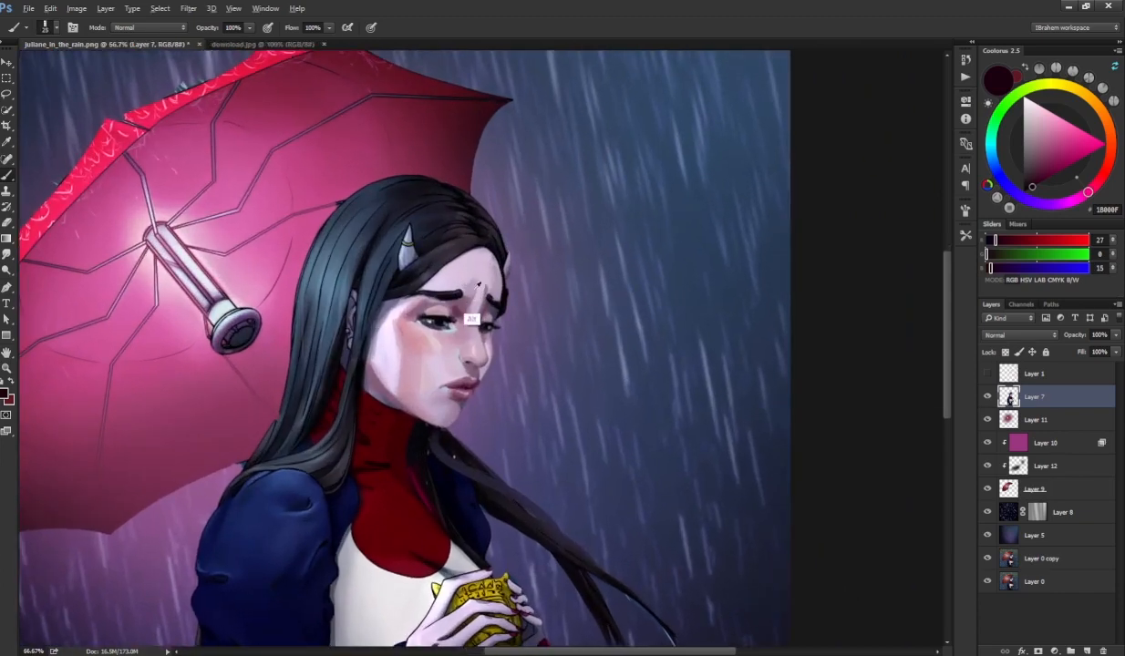
pyautogui.keyDown('alt'); pyautogui.click(454, 295); pyautogui.keyUp('alt')
pyautogui.moveTo(432, 285)
pyautogui.mouseDown()
pyautogui.moveTo(442, 272)
pyautogui.moveTo(434, 281)
pyautogui.mouseUp()
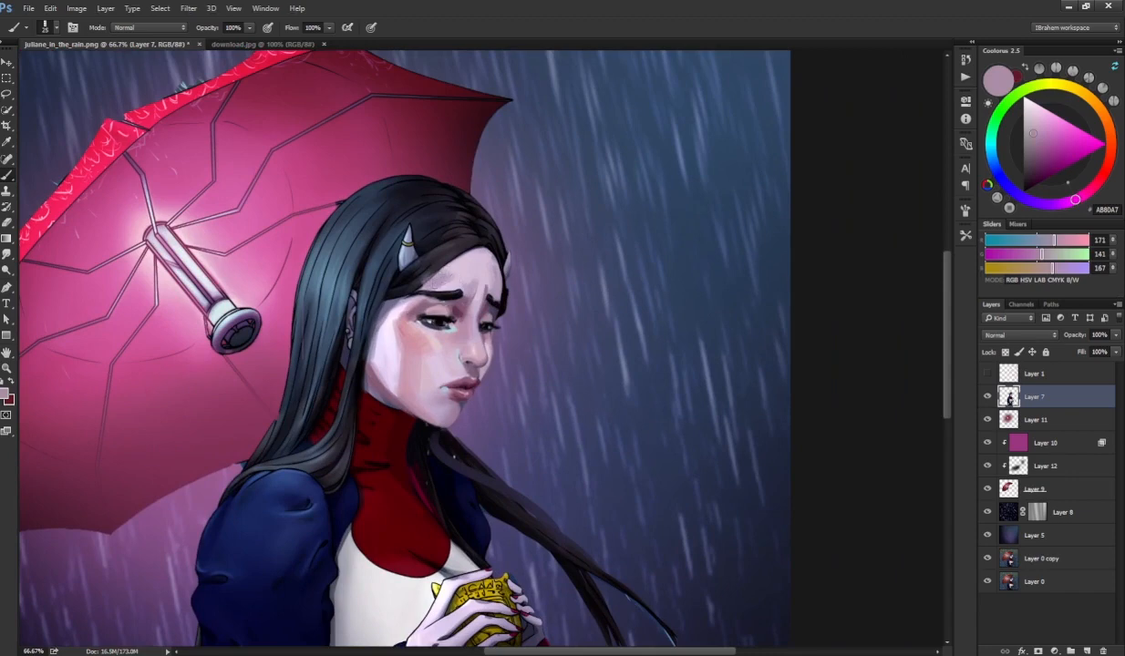
pyautogui.moveTo(627, 105); pyautogui.dragTo(517, 239)
pyautogui.moveTo(547, 167); pyautogui.dragTo(517, 239)
pyautogui.moveTo(517, 239); pyautogui.dragTo(597, 181)
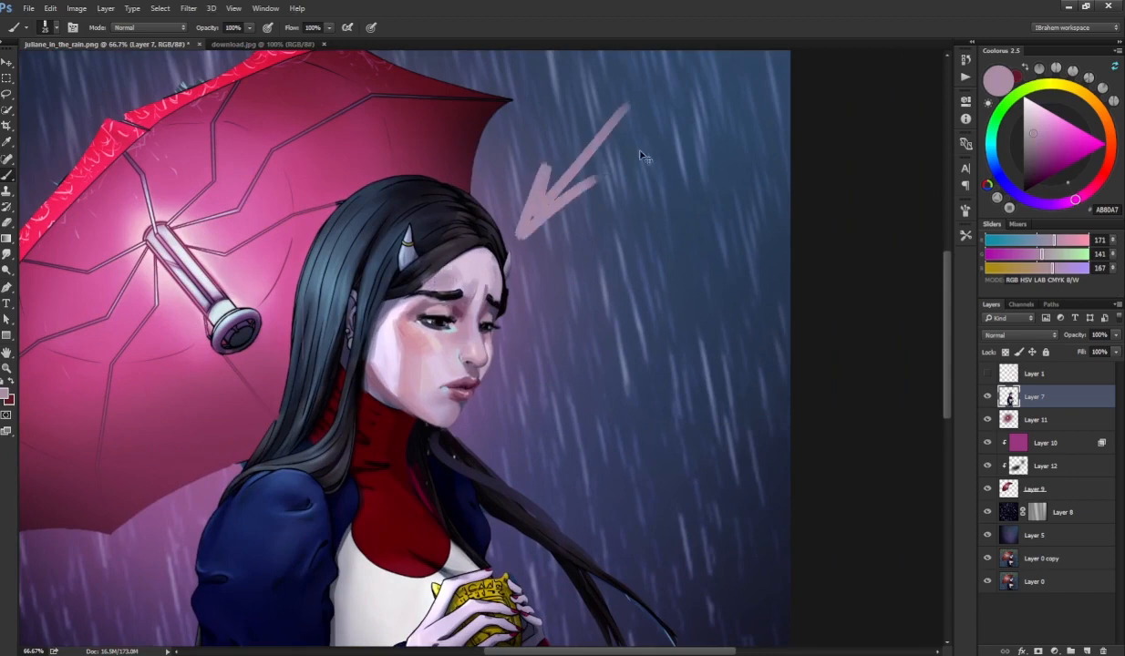
pyautogui.hotkey('ctrl', 'z')
# - Paint a pale cyan #CCF0FE highlight on the forehead and blend its edges with sampled surrounding skin tones
pyautogui.click(1032, 115)
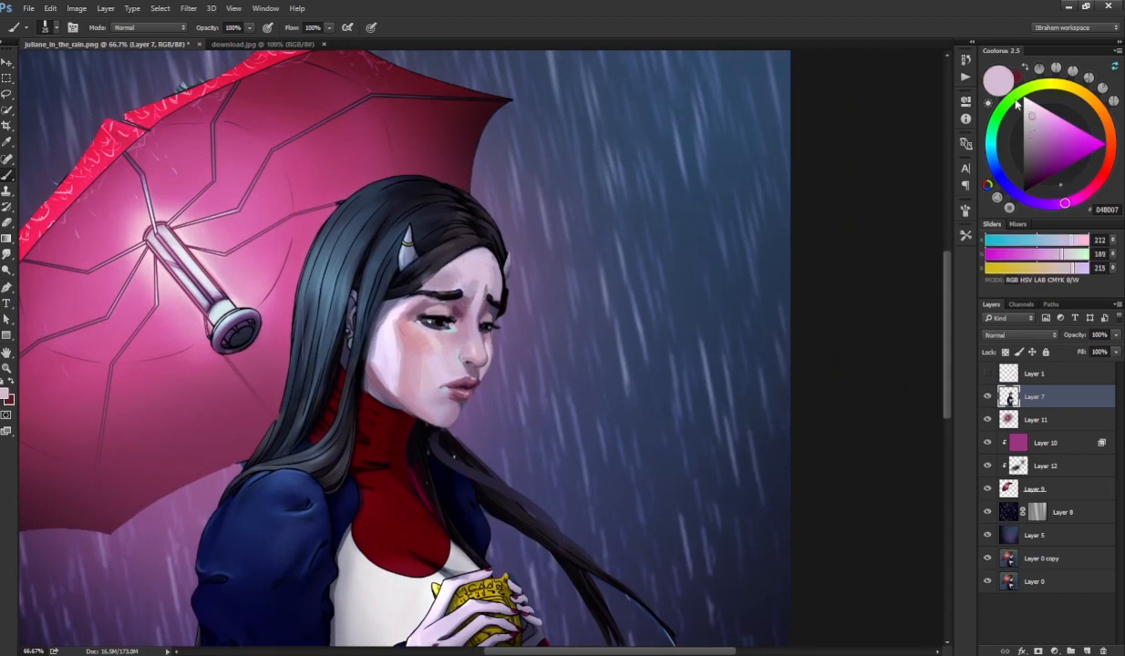
pyautogui.click(988, 146)
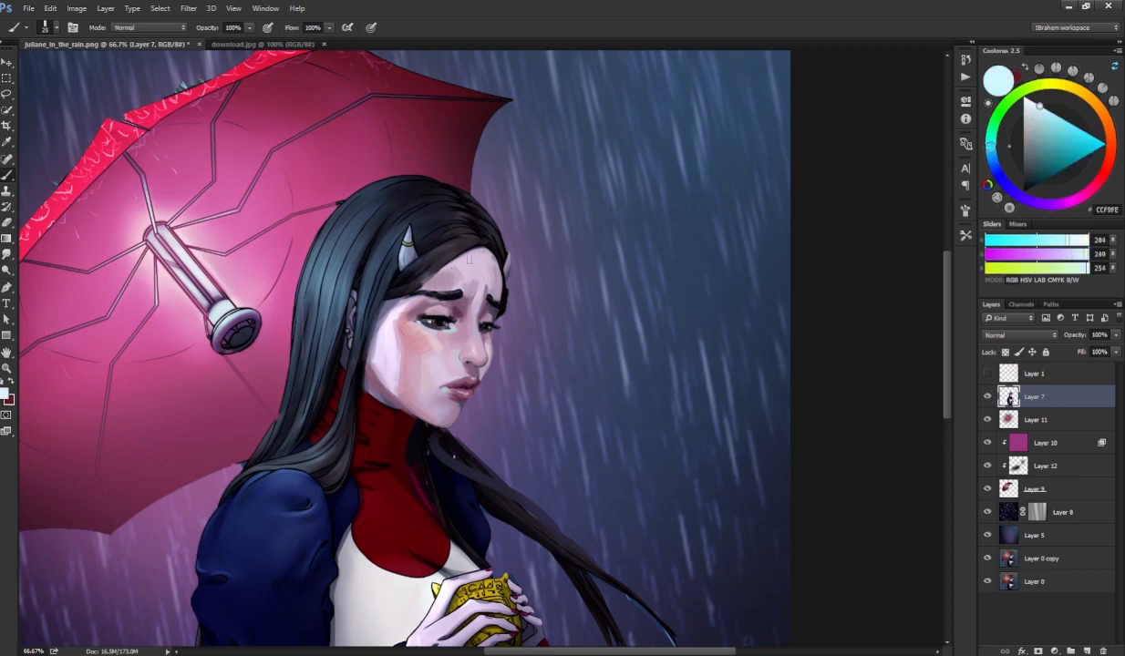
pyautogui.moveTo(469, 259)
pyautogui.mouseDown()
pyautogui.moveTo(473, 239)
pyautogui.moveTo(487, 255)
pyautogui.moveTo(479, 276)
pyautogui.mouseUp()
pyautogui.keyDown('alt'); pyautogui.click(451, 272); pyautogui.keyUp('alt')
pyautogui.keyDown('alt'); pyautogui.click(460, 274); pyautogui.keyUp('alt')
pyautogui.keyDown('alt'); pyautogui.click(480, 268); pyautogui.keyUp('alt')
pyautogui.keyDown('alt'); pyautogui.click(486, 266); pyautogui.keyUp('alt')
# - Smooth the cheek and jaw shading with sampled mauves #9D7B97, #AF90AC, #C895AC and #C09DB6
pyautogui.keyDown('alt'); pyautogui.click(430, 398); pyautogui.keyUp('alt')
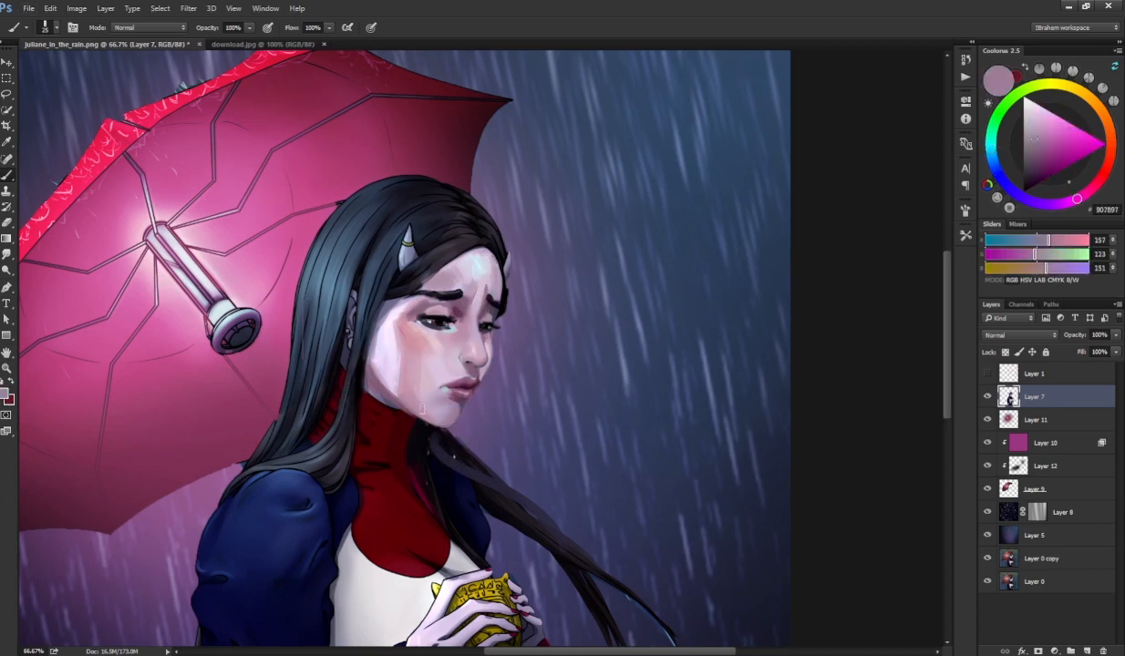
pyautogui.keyDown('alt'); pyautogui.click(421, 433); pyautogui.keyUp('alt')
pyautogui.press('r')
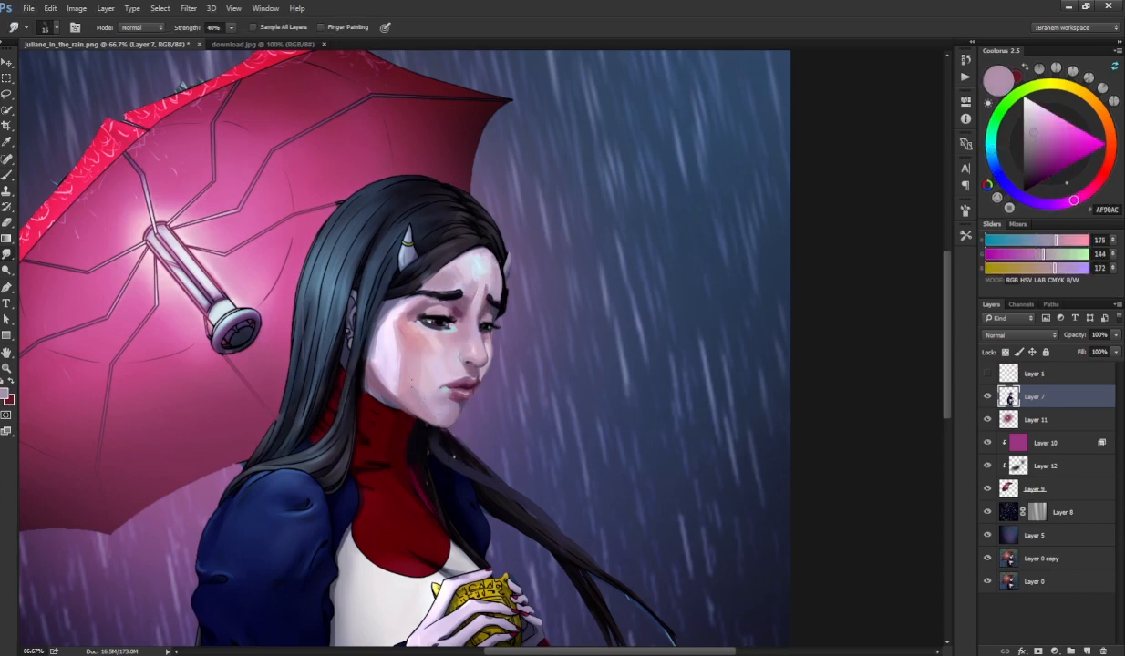
pyautogui.press('b')
pyautogui.keyDown('alt'); pyautogui.click(394, 374); pyautogui.keyUp('alt')
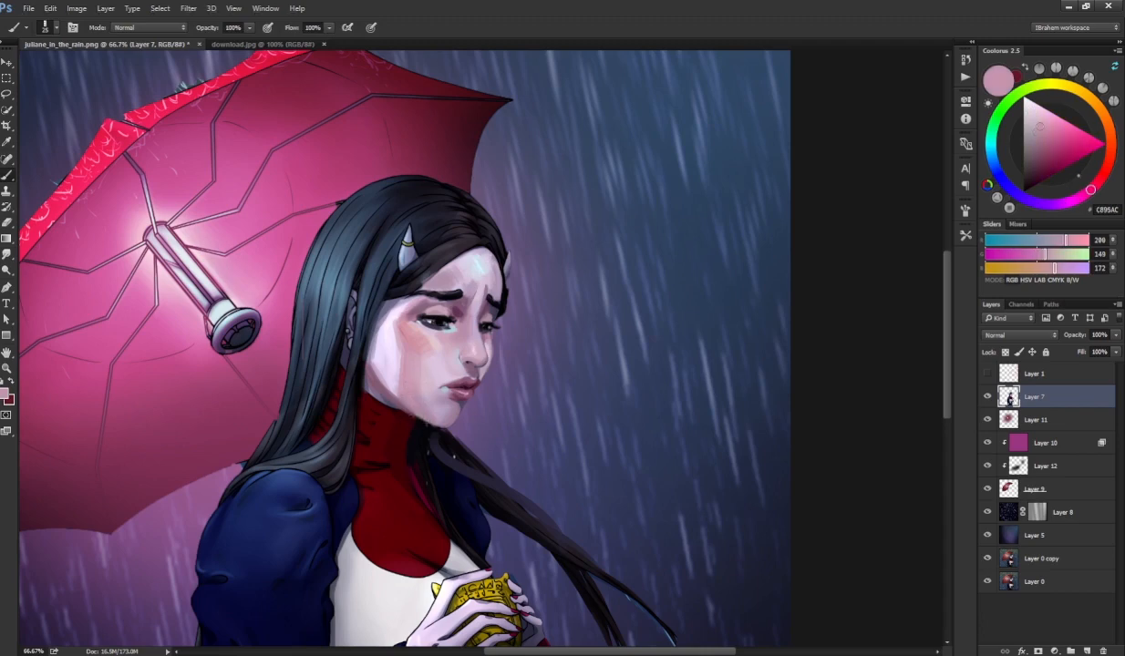
pyautogui.keyDown('alt'); pyautogui.click(422, 380); pyautogui.keyUp('alt')
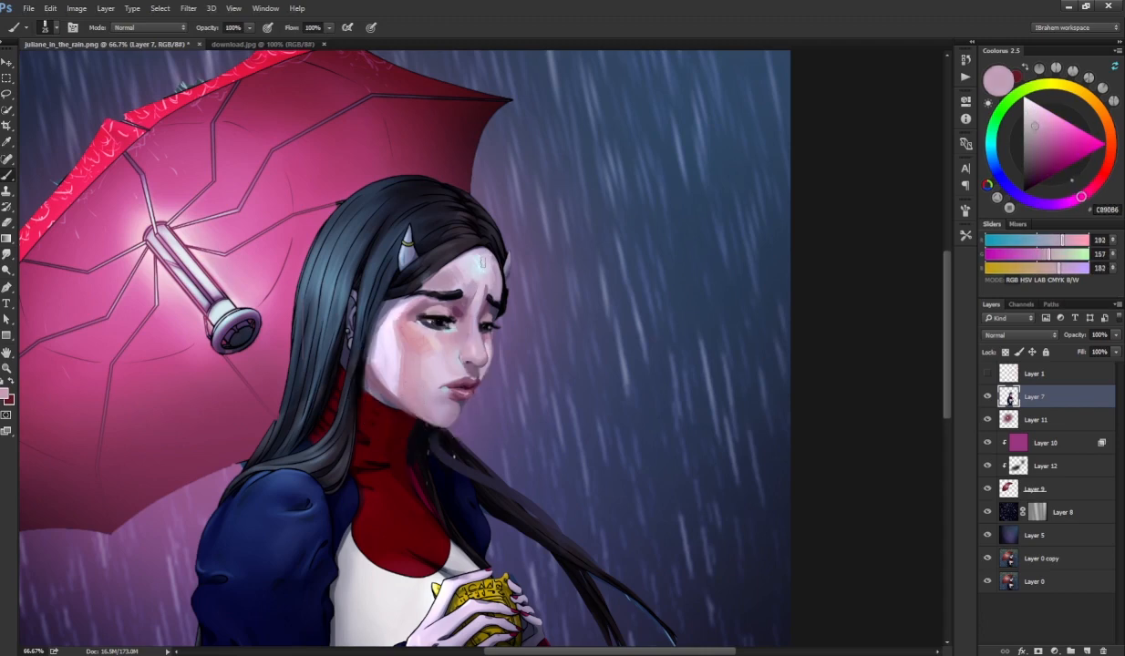
# - Flip the canvas horizontally and soften the forehead highlight with sampled pale lavender #C8C6DA and the Smudge tool
pyautogui.hotkey('ctrl', '-')
pyautogui.hotkey('ctrl', 'alt', 'h')
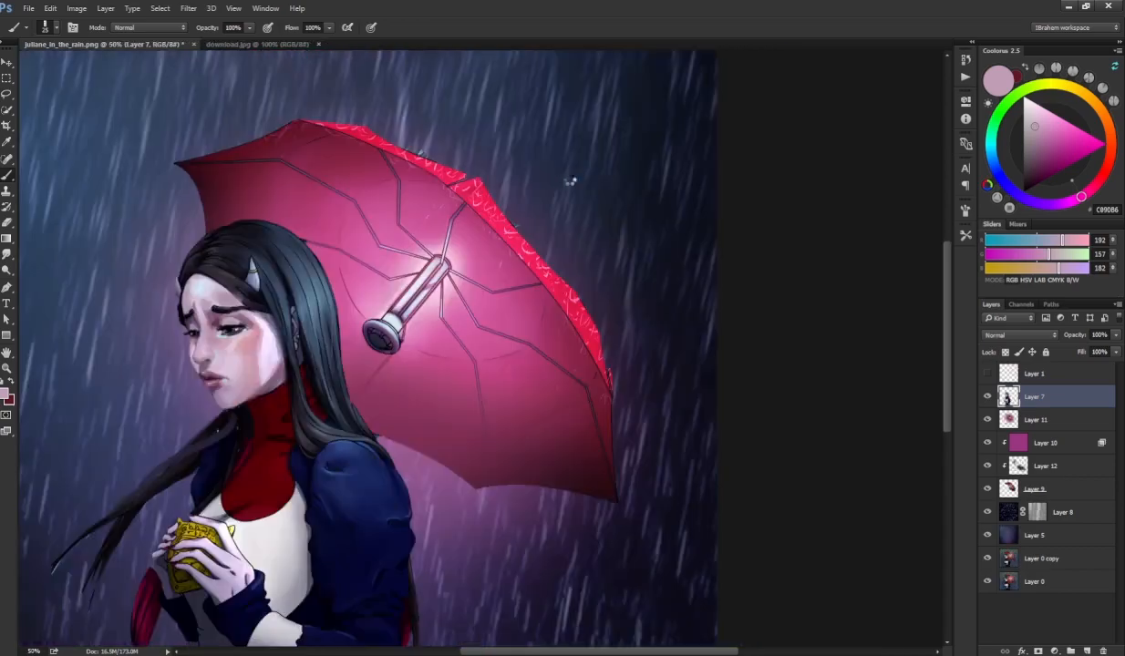
pyautogui.moveTo(411, 316); pyautogui.dragTo(653, 290)
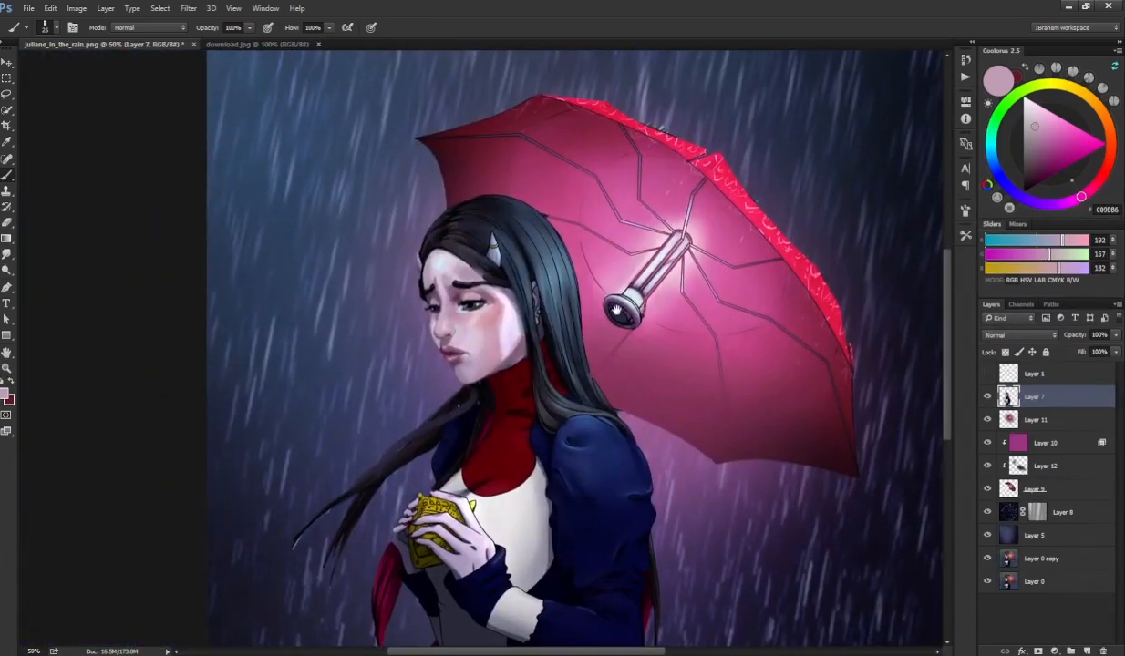
pyautogui.keyDown('alt'); pyautogui.click(444, 254); pyautogui.keyUp('alt')
pyautogui.keyDown('alt'); pyautogui.click(421, 274); pyautogui.keyUp('alt')
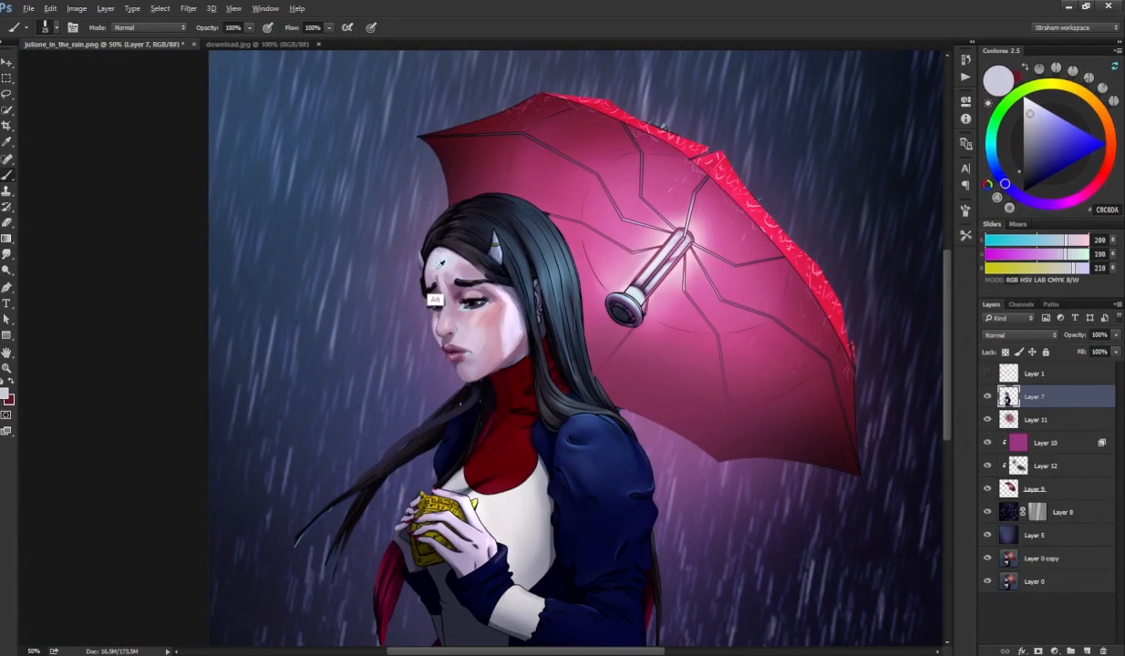
pyautogui.press('r')
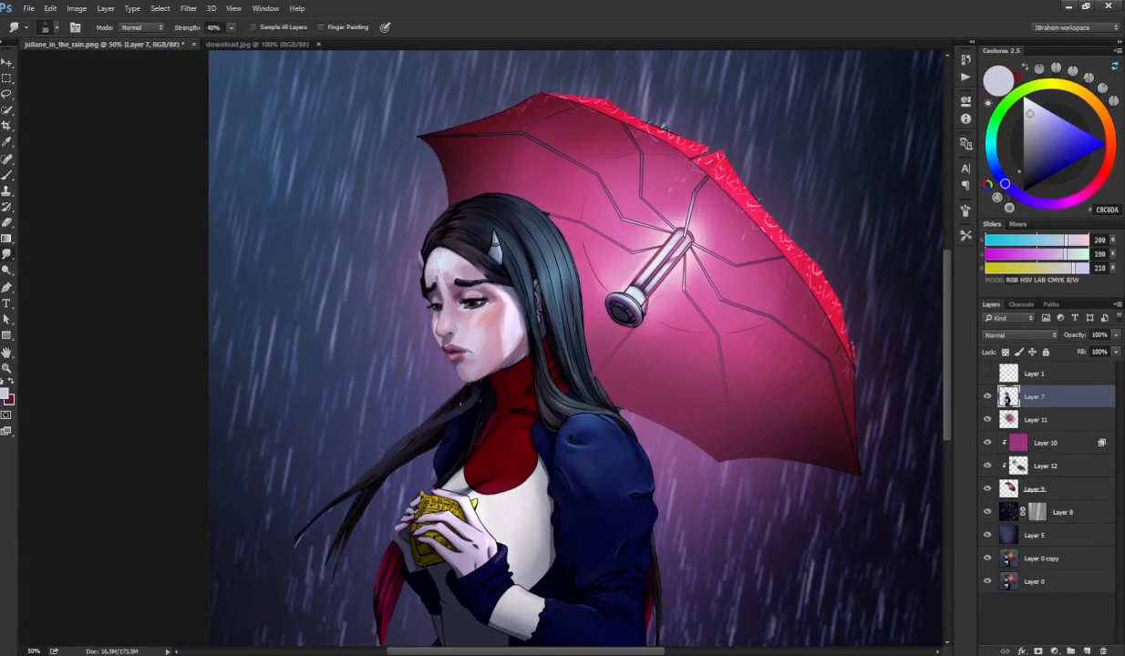
pyautogui.press('b')
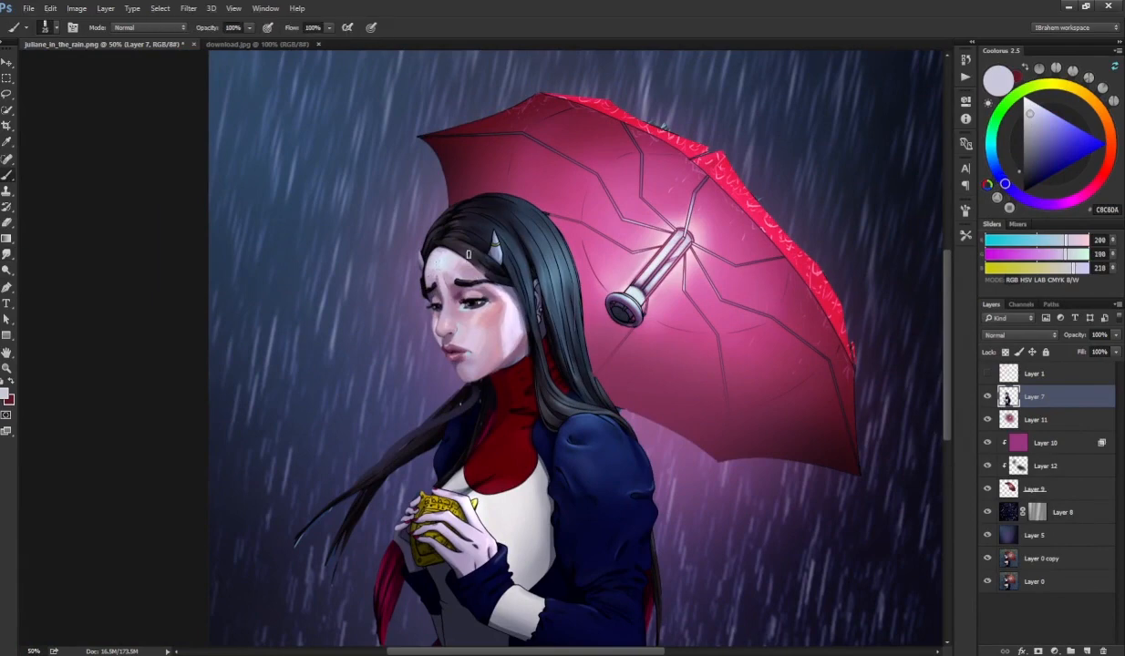
# - Paint a hair streak along the forehead hairline in sampled dark red #5B0006, with brighter red #962A31 strands from a smaller brush
pyautogui.moveTo(512, 193); pyautogui.dragTo(473, 230)
pyautogui.keyDown('alt'); pyautogui.click(480, 493); pyautogui.keyUp('alt')
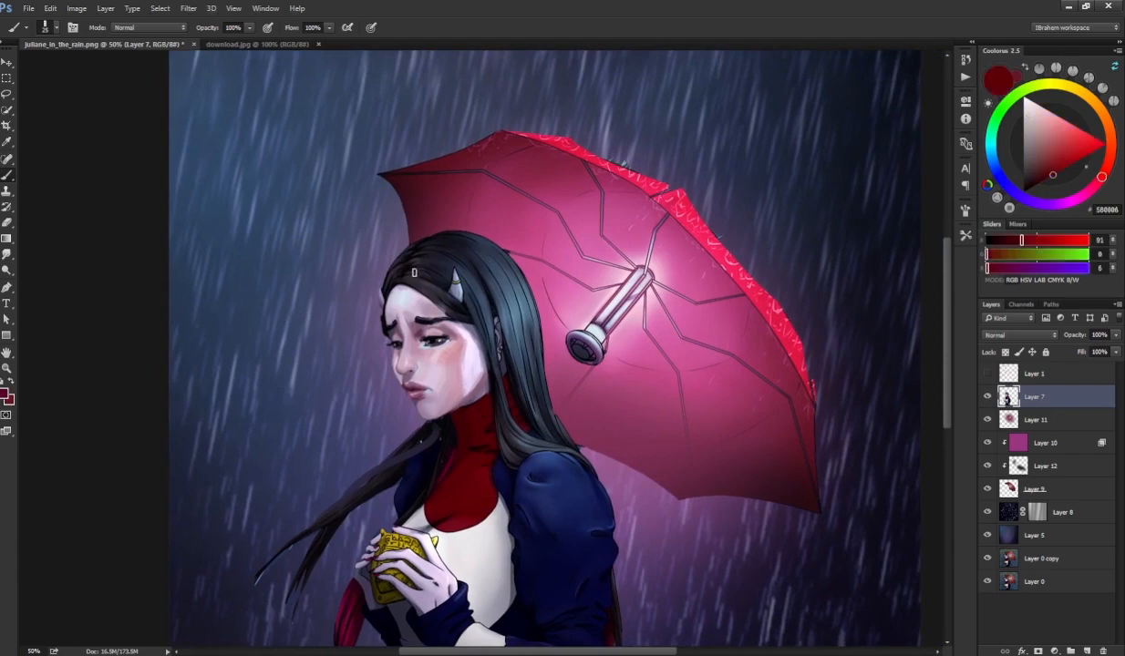
pyautogui.moveTo(392, 272); pyautogui.dragTo(447, 314)
pyautogui.click(1059, 156)
pyautogui.press('[')
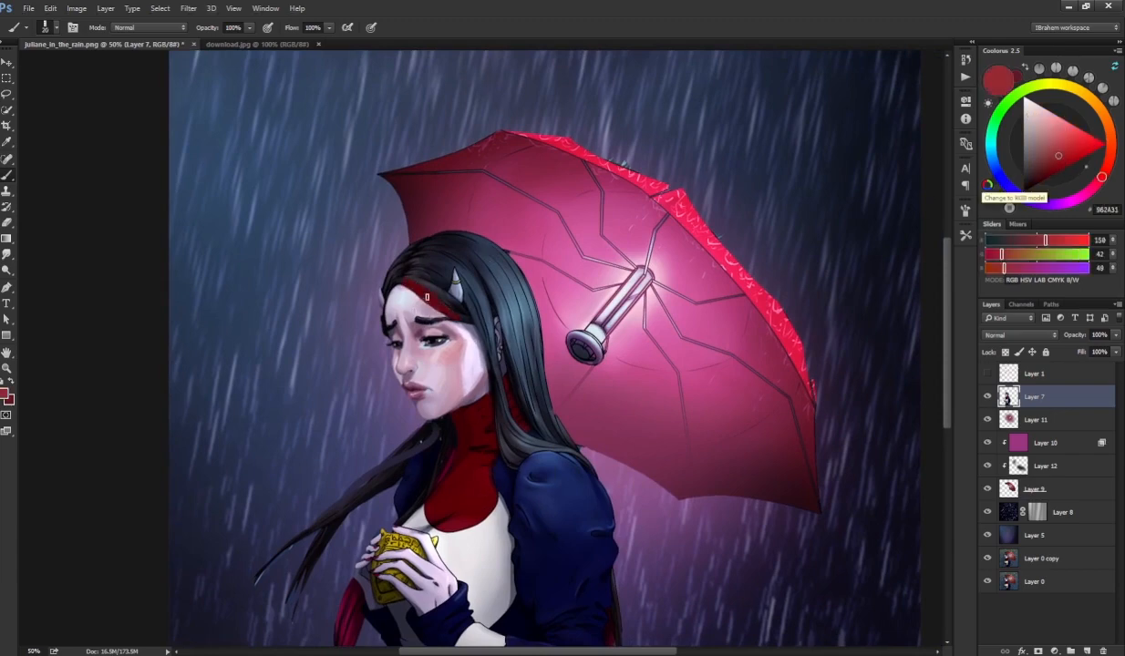
pyautogui.moveTo(406, 285); pyautogui.dragTo(477, 329)
# - Blend the red streak into the hair beside the face with sampled reds #5A0309 and #461521 and dark blue #1E2636
pyautogui.keyDown('alt'); pyautogui.click(438, 301); pyautogui.keyUp('alt')
pyautogui.keyDown('alt'); pyautogui.click(448, 312); pyautogui.keyUp('alt')
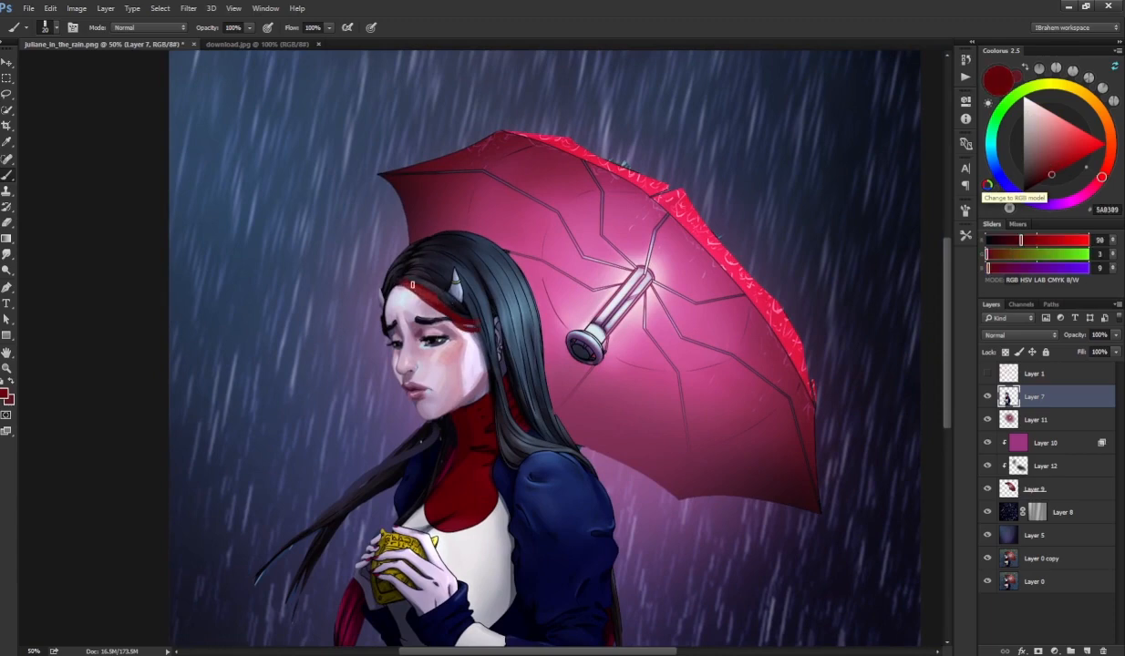
pyautogui.keyDown('alt'); pyautogui.click(445, 312); pyautogui.keyUp('alt')
pyautogui.moveTo(441, 308)
pyautogui.mouseDown()
pyautogui.moveTo(476, 328)
pyautogui.moveTo(493, 383)
pyautogui.mouseUp()
pyautogui.keyDown('alt'); pyautogui.click(481, 327); pyautogui.keyUp('alt')
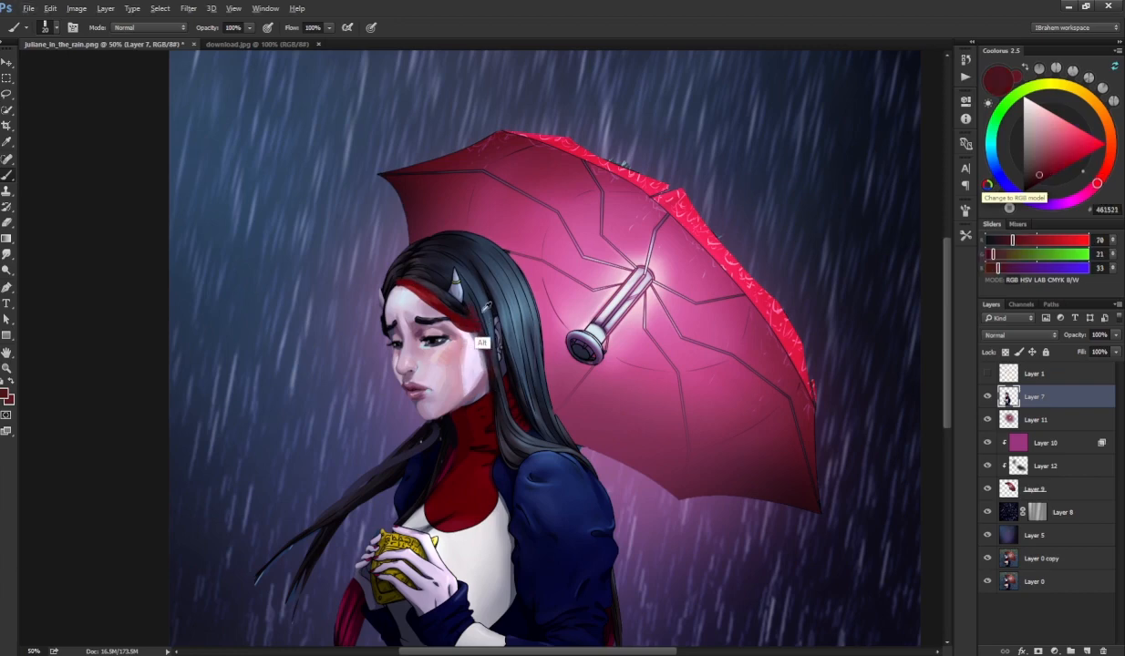
pyautogui.keyDown('alt'); pyautogui.click(483, 306); pyautogui.keyUp('alt')
pyautogui.moveTo(479, 310); pyautogui.dragTo(491, 380)
pyautogui.keyDown('alt'); pyautogui.click(469, 278); pyautogui.keyUp('alt')
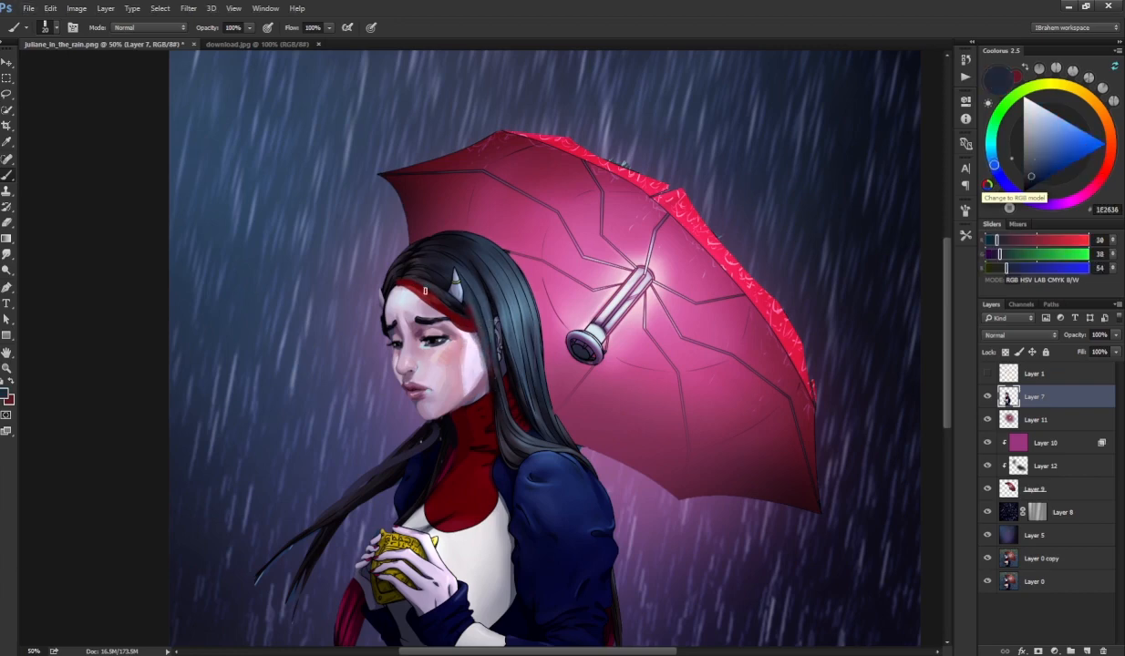
pyautogui.moveTo(411, 281)
pyautogui.mouseDown()
pyautogui.moveTo(450, 219)
pyautogui.moveTo(450, 289)
pyautogui.moveTo(379, 302)
pyautogui.mouseUp()
# - Paint the far horn with sampled grey-blue #7E83A5 and shade both horns with near-black #211E28
pyautogui.keyDown('alt'); pyautogui.click(457, 290); pyautogui.keyUp('alt')
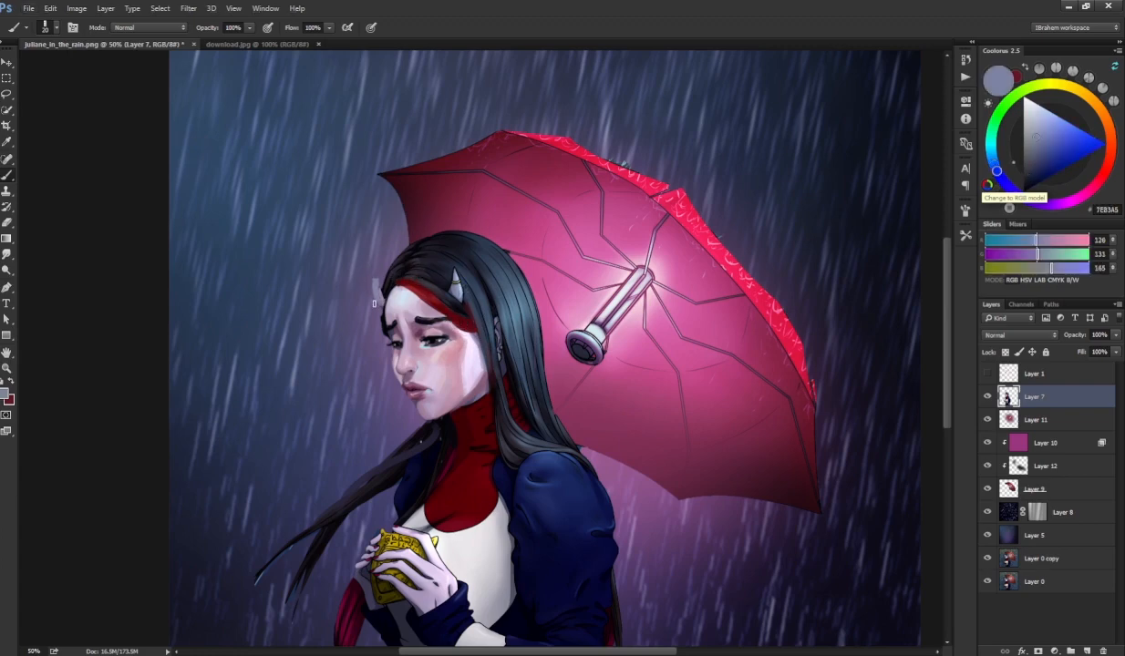
pyautogui.keyDown('alt'); pyautogui.click(361, 263); pyautogui.keyUp('alt')
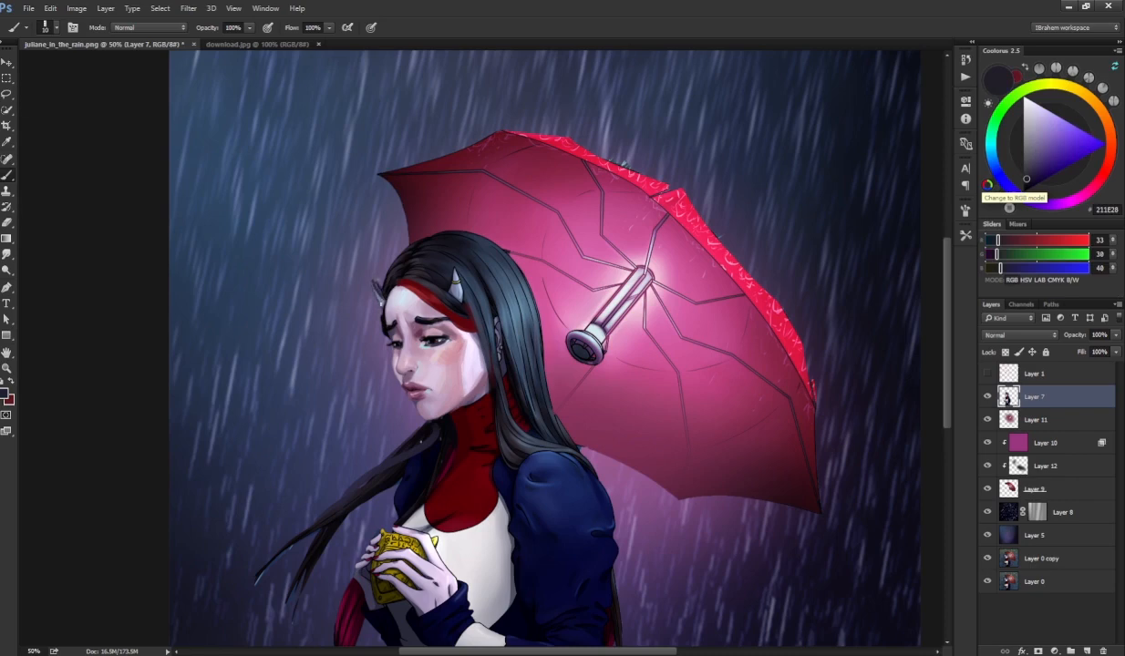
pyautogui.moveTo(453, 274); pyautogui.dragTo(459, 296)
pyautogui.moveTo(478, 353); pyautogui.dragTo(508, 394)
# - Tint the nose with sampled pink #BB6B81, soften it with mauve #BA92AE, and set the brush colour to light pink #FFC6EE
pyautogui.hotkey('ctrl', '+')
pyautogui.hotkey('ctrl', 'shift', 'h')
pyautogui.hotkey('ctrl', 'shift', 'h')
pyautogui.hotkey('ctrl', '+')
pyautogui.keyDown('alt'); pyautogui.click(506, 318); pyautogui.keyUp('alt')
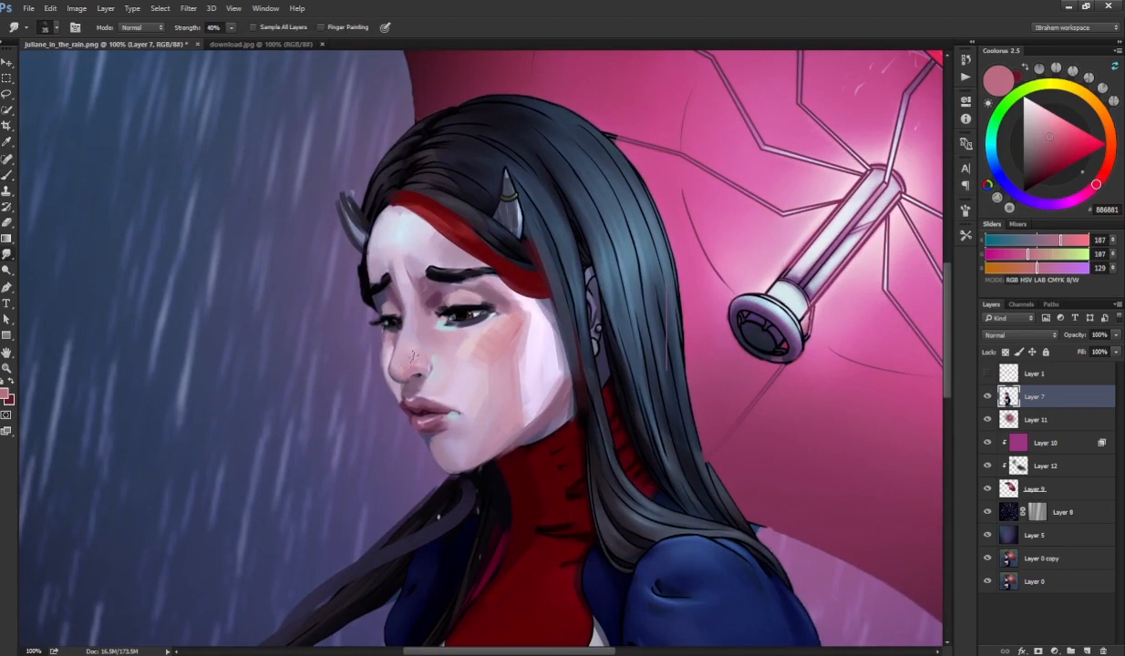
pyautogui.keyDown('alt'); pyautogui.click(429, 366); pyautogui.keyUp('alt')
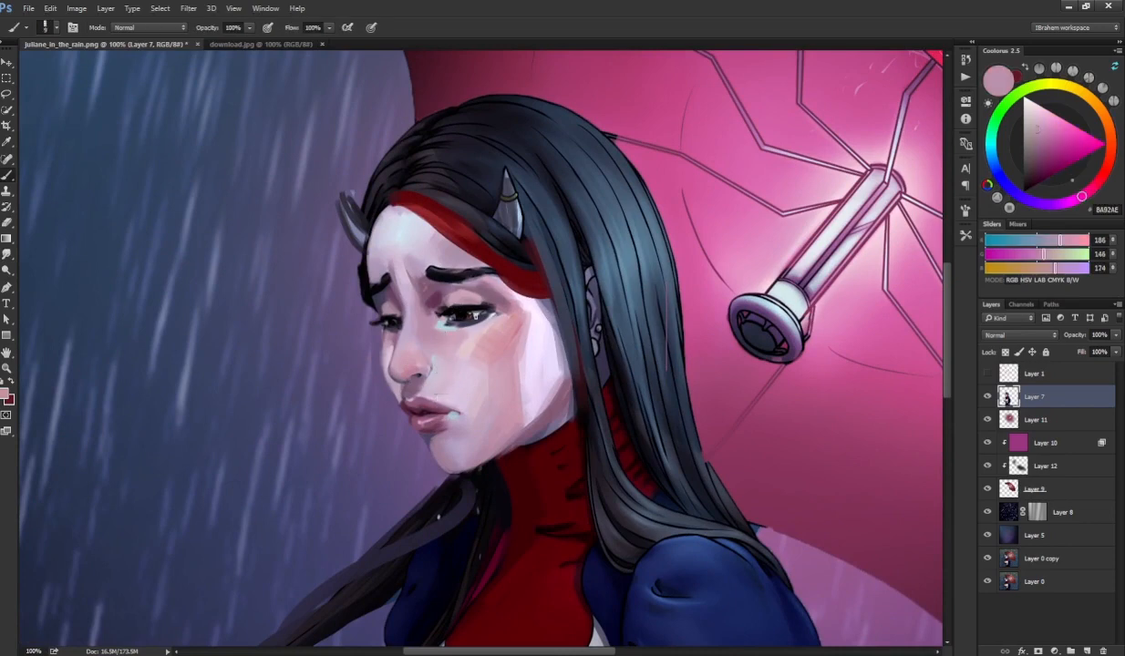
pyautogui.click(1041, 106)
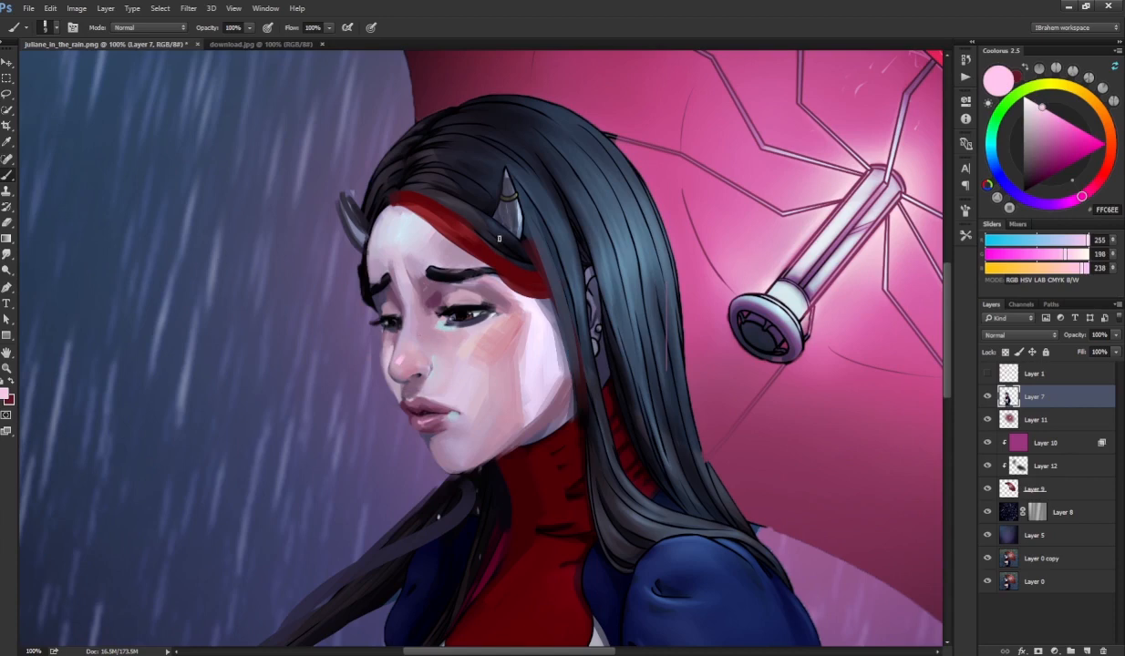
# - Refine the lower lip's shading and edge with sampled plums #5C2C47, #7E4F69 and #5C2D48
pyautogui.keyDown('alt'); pyautogui.click(436, 429); pyautogui.keyUp('alt')
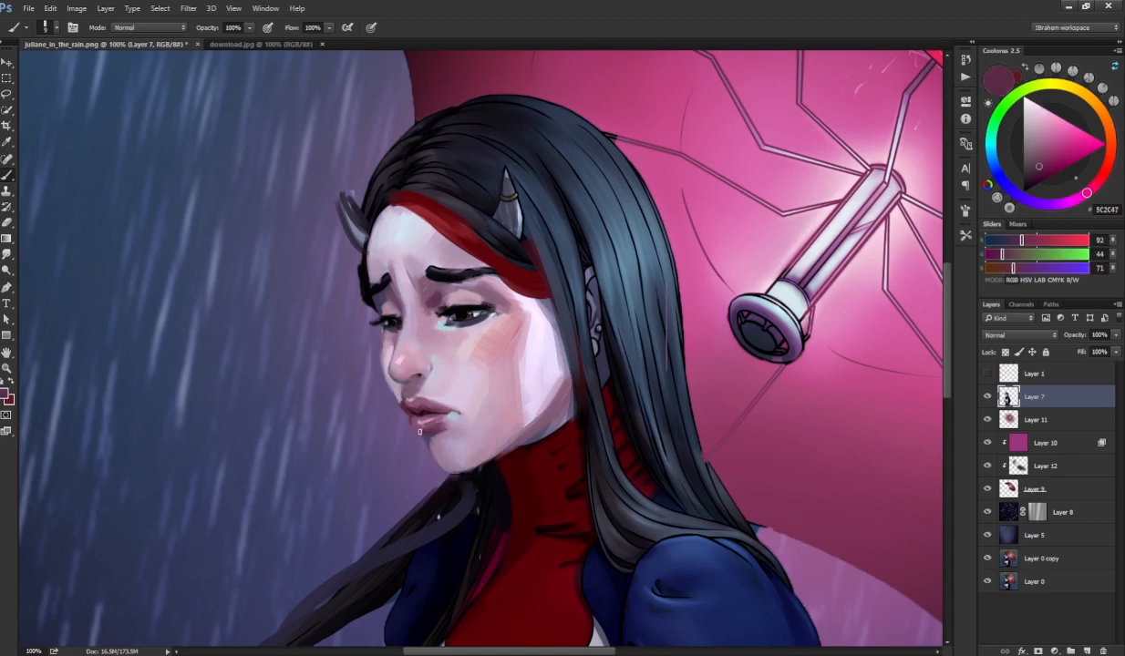
pyautogui.keyDown('alt'); pyautogui.click(433, 424); pyautogui.keyUp('alt')
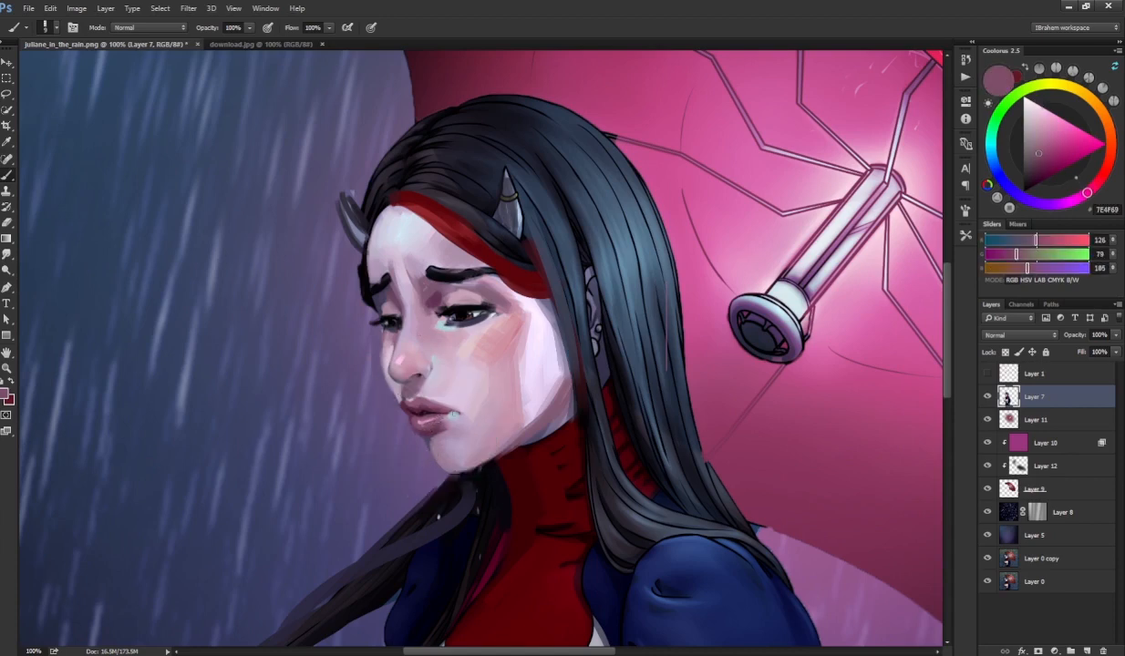
pyautogui.keyDown('alt'); pyautogui.click(432, 431); pyautogui.keyUp('alt')
pyautogui.keyDown('alt'); pyautogui.click(440, 437); pyautogui.keyUp('alt')
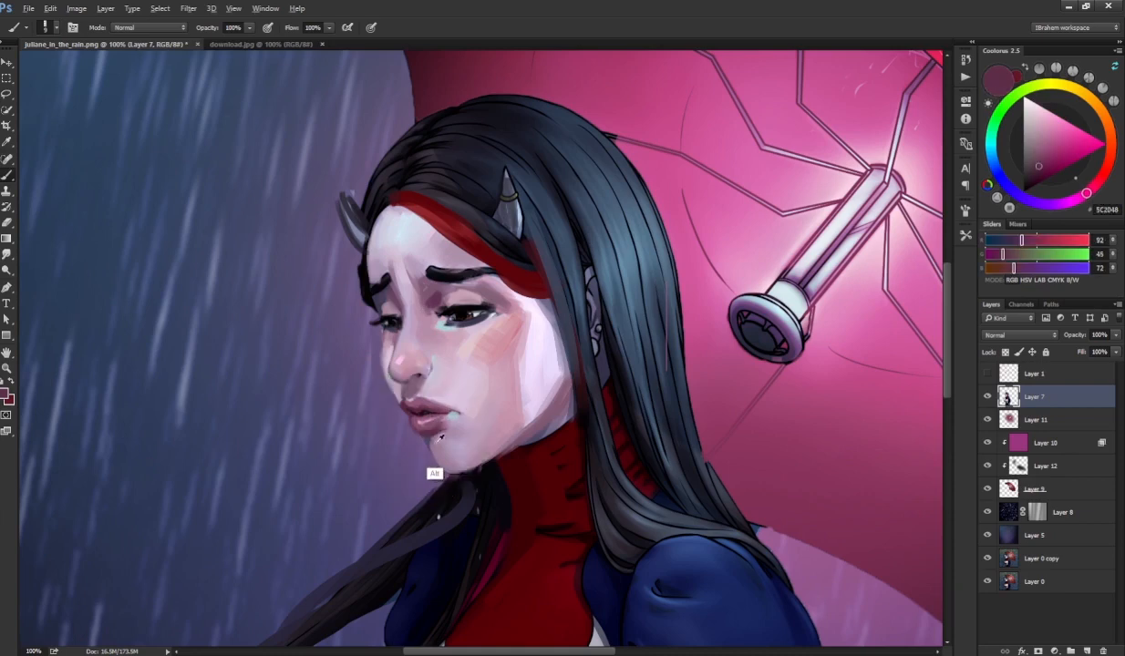
# - Shade the skin beneath the lower lip and the chin's edge with sampled mauves #997793, #835C75 and #755D78
pyautogui.keyDown('alt'); pyautogui.click(515, 427); pyautogui.keyUp('alt')
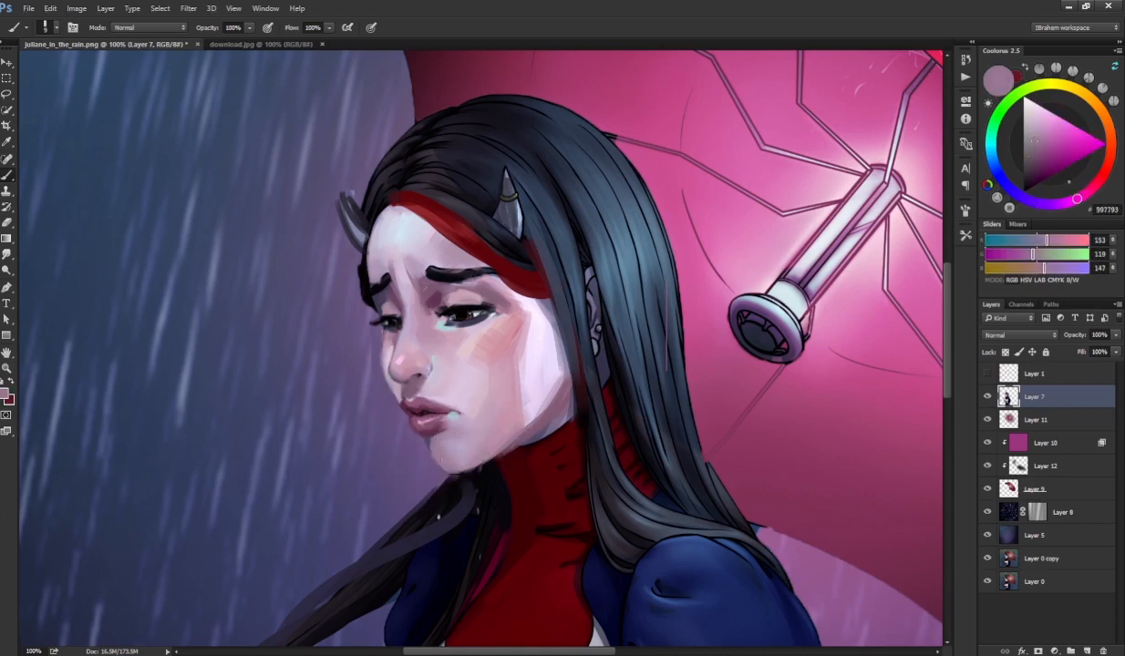
pyautogui.keyDown('alt'); pyautogui.click(502, 447); pyautogui.keyUp('alt')
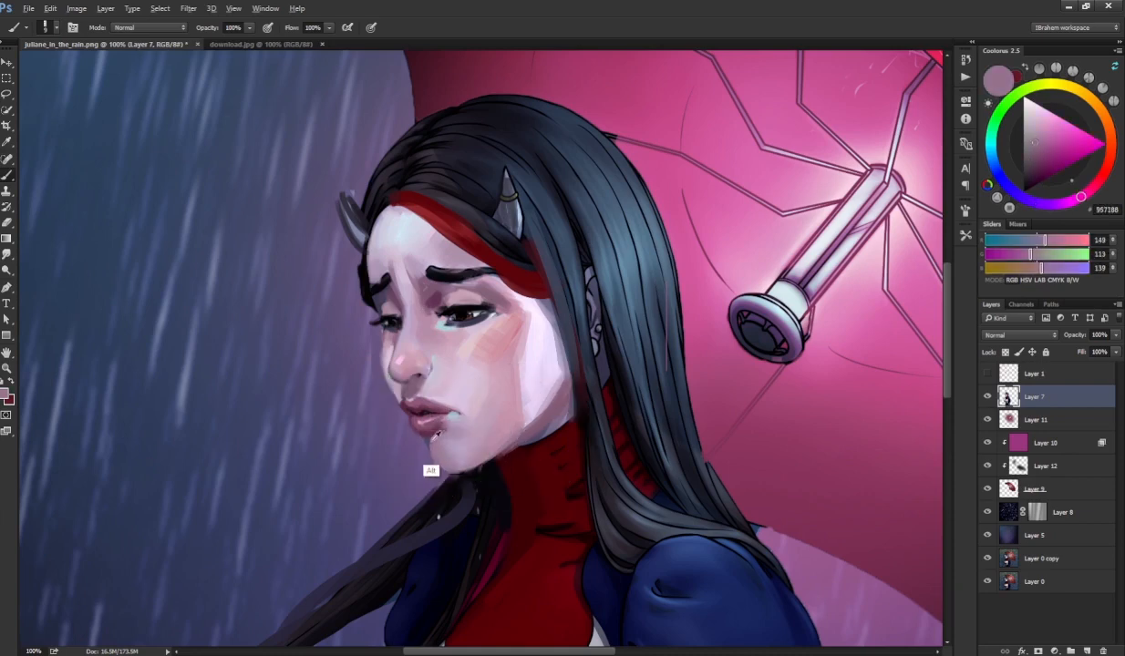
pyautogui.keyDown('alt'); pyautogui.click(419, 453); pyautogui.keyUp('alt')
pyautogui.keyDown('alt'); pyautogui.click(437, 435); pyautogui.keyUp('alt')
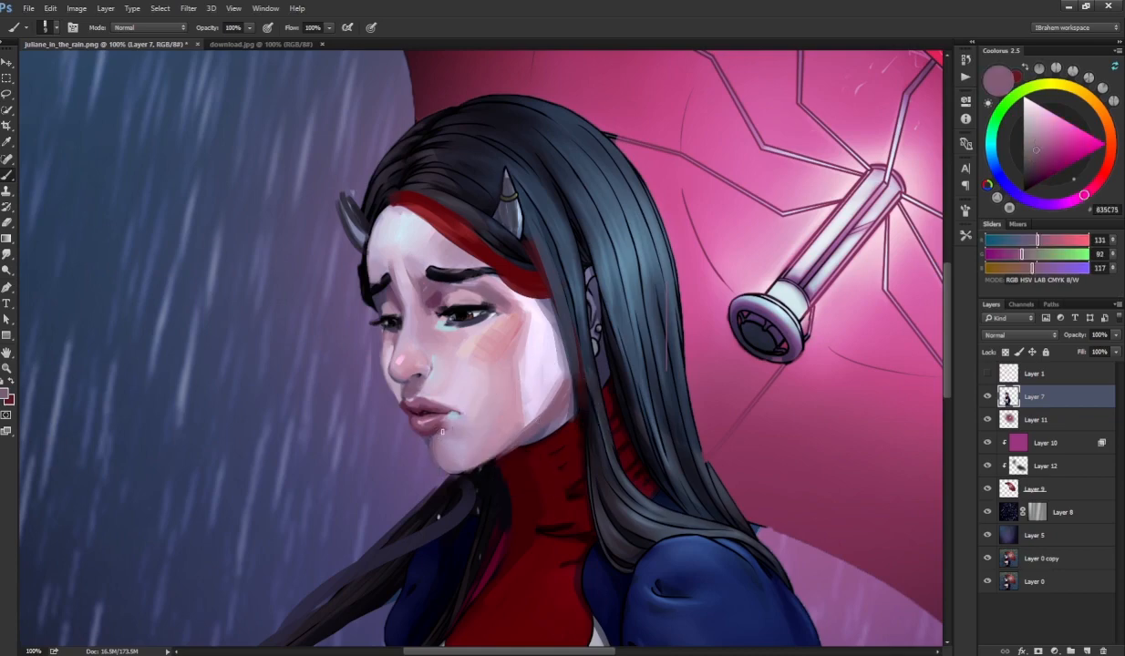
pyautogui.keyDown('alt'); pyautogui.click(420, 424); pyautogui.keyUp('alt')
pyautogui.keyDown('alt'); pyautogui.click(423, 422); pyautogui.keyUp('alt')
pyautogui.keyDown('alt'); pyautogui.click(430, 459); pyautogui.keyUp('alt')
pyautogui.keyDown('alt'); pyautogui.click(435, 462); pyautogui.keyUp('alt')
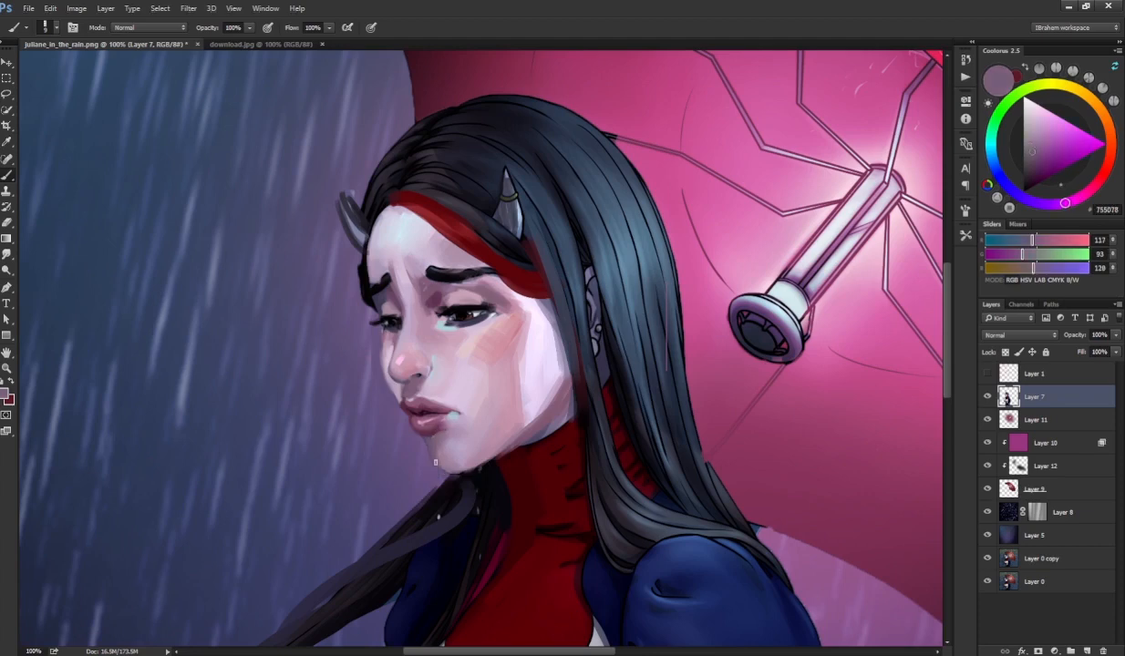
# - Define the jawline and underside of the chin with plum #61294C, sampled #6D3A5A and darker #531D3F
pyautogui.press('alt')
pyautogui.click(1041, 167)
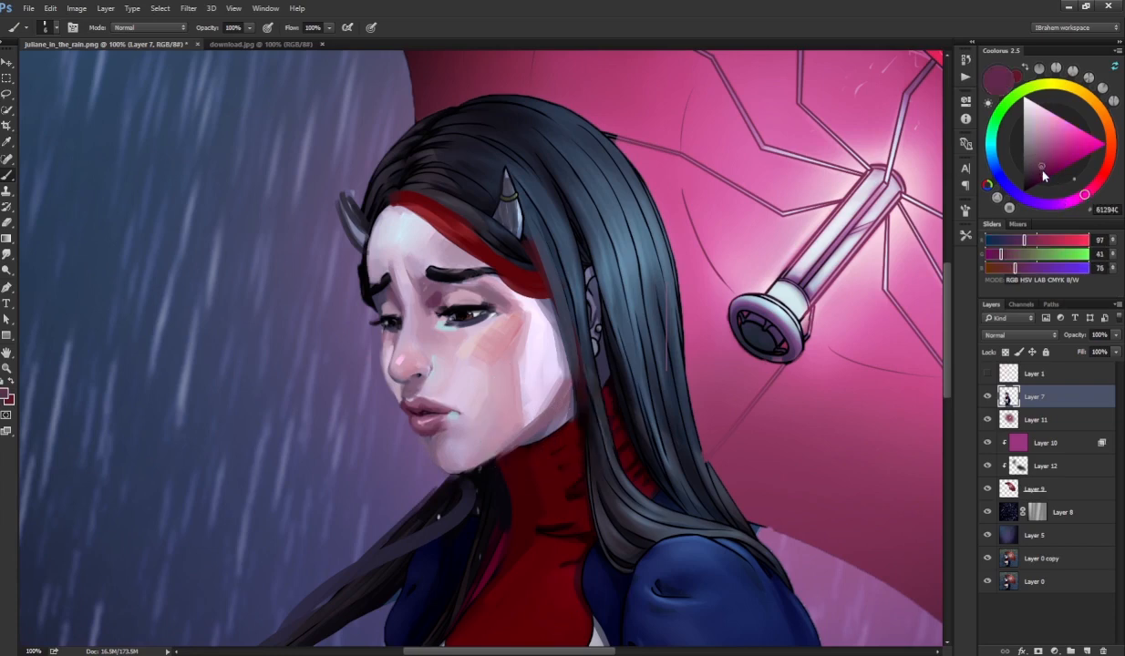
pyautogui.moveTo(547, 416)
pyautogui.mouseDown()
pyautogui.moveTo(499, 463)
pyautogui.moveTo(520, 444)
pyautogui.mouseUp()
pyautogui.keyDown('alt'); pyautogui.click(502, 461); pyautogui.keyUp('alt')
pyautogui.keyDown('alt'); pyautogui.click(534, 430); pyautogui.keyUp('alt')
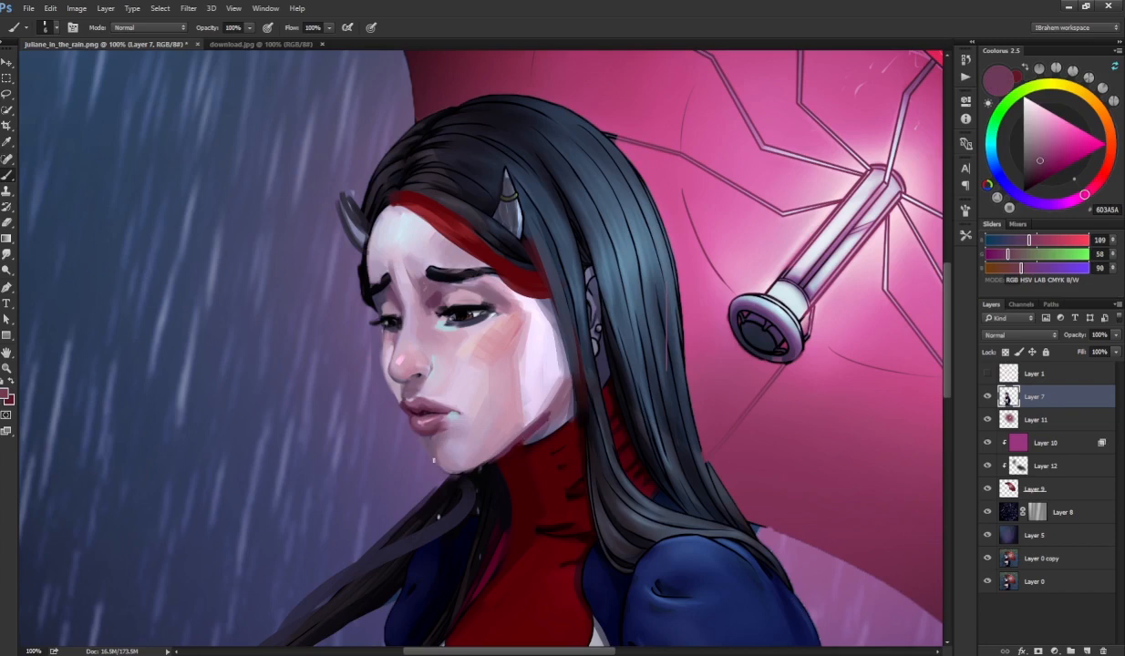
pyautogui.click(1041, 171)
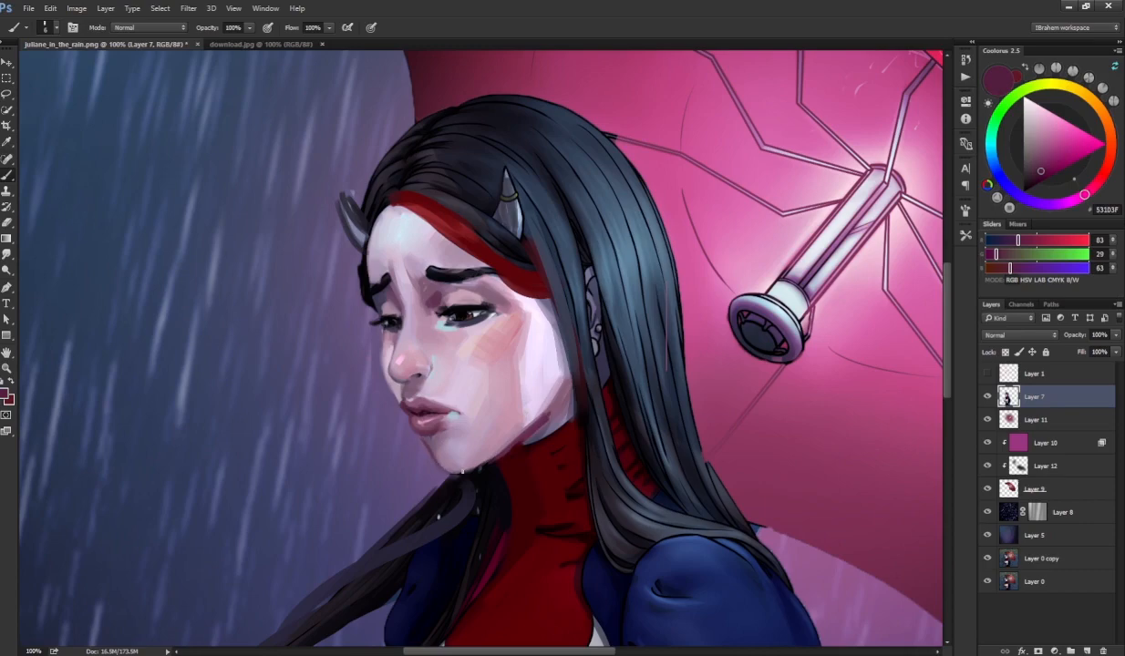
# - Flip the canvas horizontally and refine the lips and the skin around them with sampled #B8A0B5, #51243C, #695380 and #B9A1B6
pyautogui.hotkey('ctrl', 'shift', 'h')
pyautogui.moveTo(745, 427); pyautogui.dragTo(306, 404)
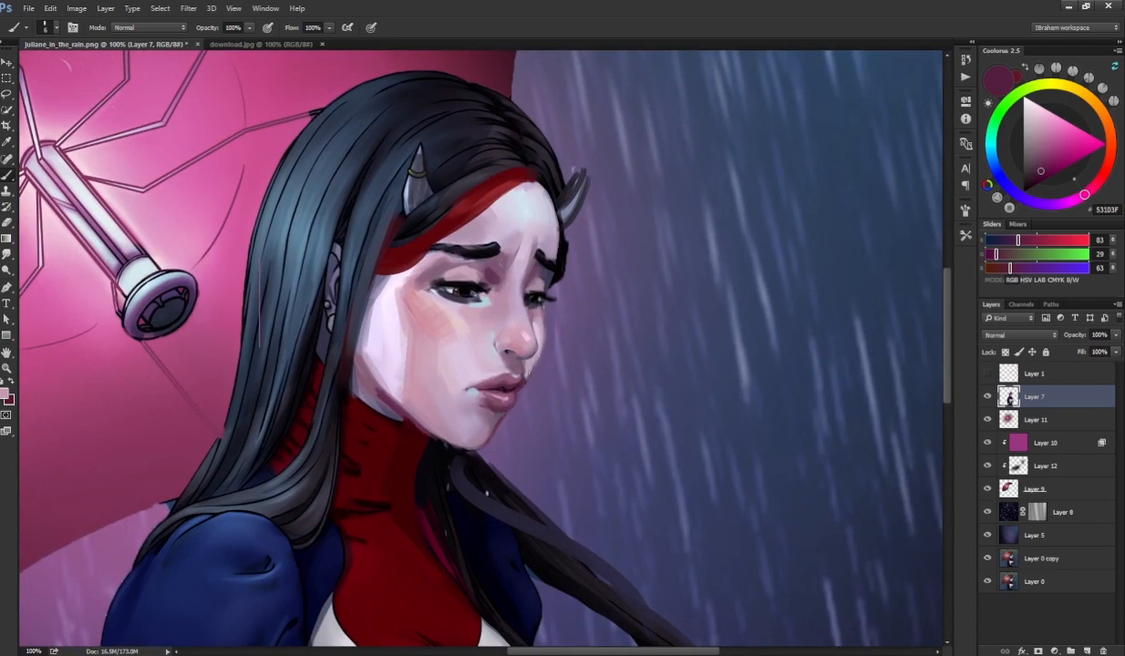
pyautogui.keyDown('alt'); pyautogui.click(519, 390); pyautogui.keyUp('alt')
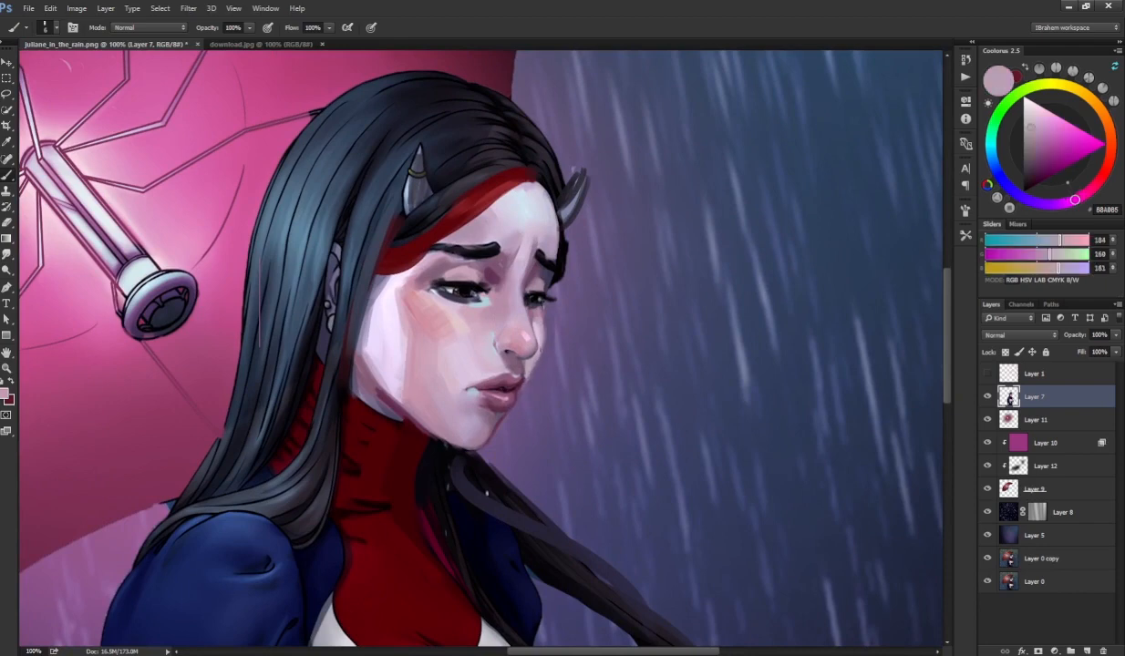
pyautogui.keyDown('alt'); pyautogui.click(538, 365); pyautogui.keyUp('alt')
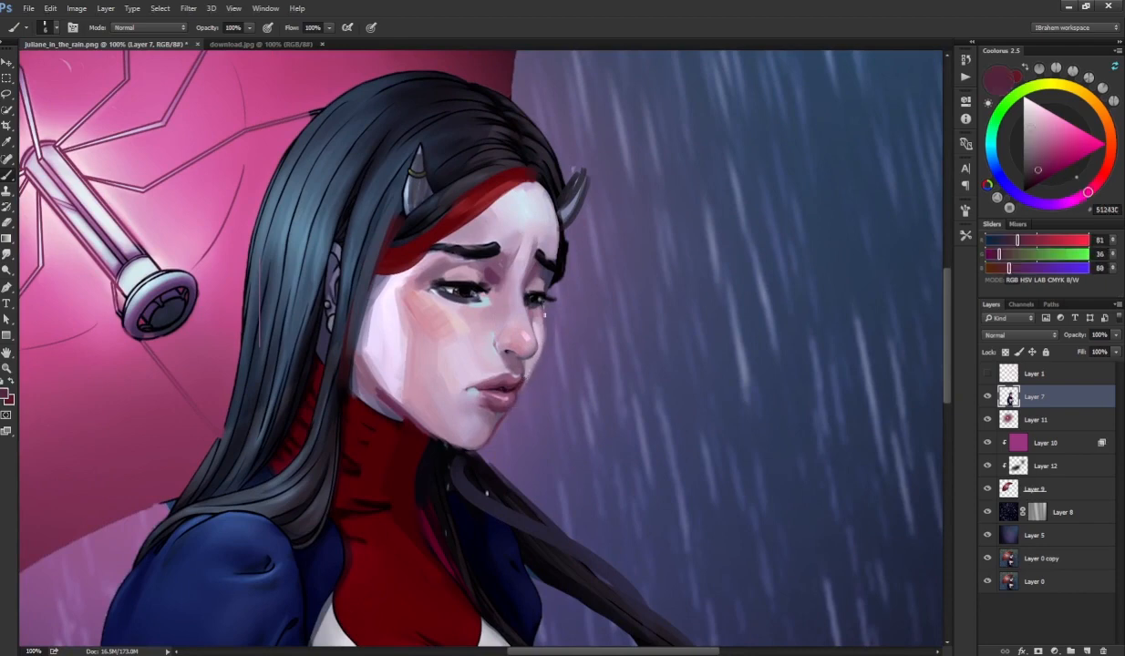
pyautogui.keyDown('alt'); pyautogui.click(528, 372); pyautogui.keyUp('alt')
pyautogui.keyDown('alt'); pyautogui.click(529, 385); pyautogui.keyUp('alt')
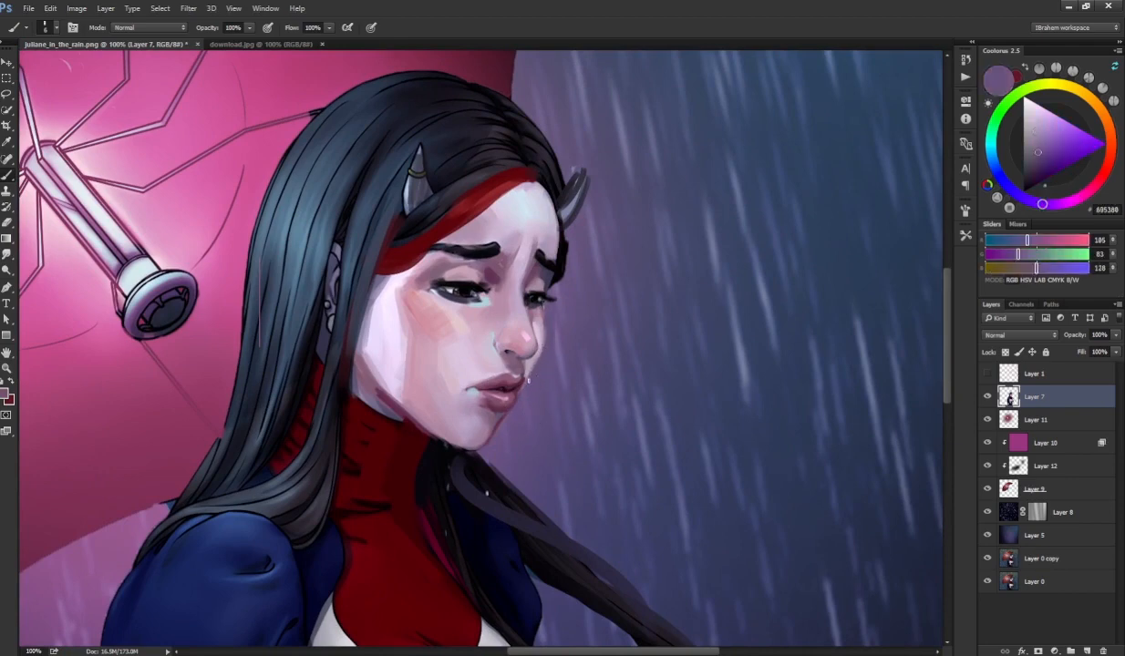
pyautogui.keyDown('alt'); pyautogui.click(507, 348); pyautogui.keyUp('alt')
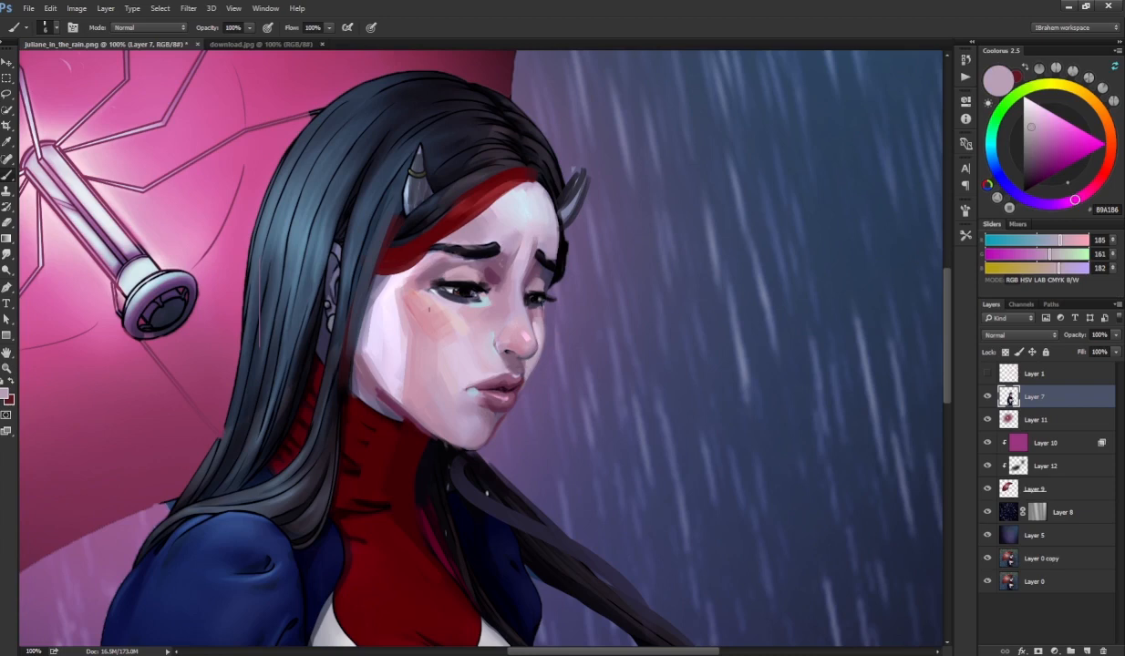
# - Reshape and darken both eyebrows with sampled near-blacks #060509, #08060A and #110E14
pyautogui.keyDown('alt'); pyautogui.click(465, 249); pyautogui.keyUp('alt')
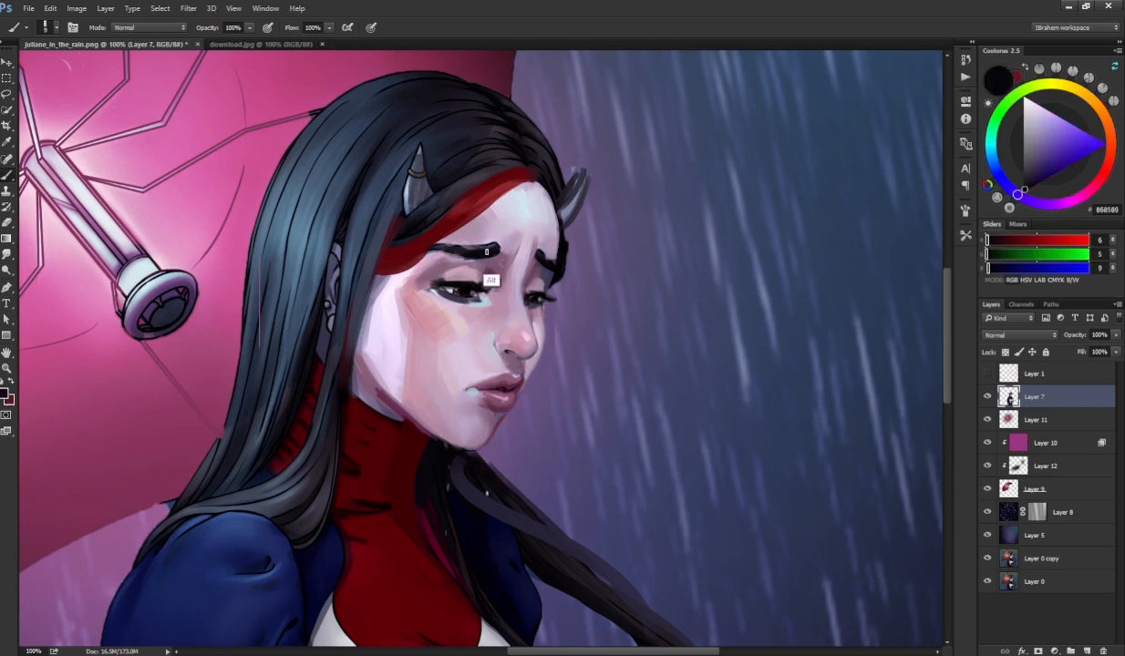
pyautogui.moveTo(429, 245); pyautogui.dragTo(471, 244)
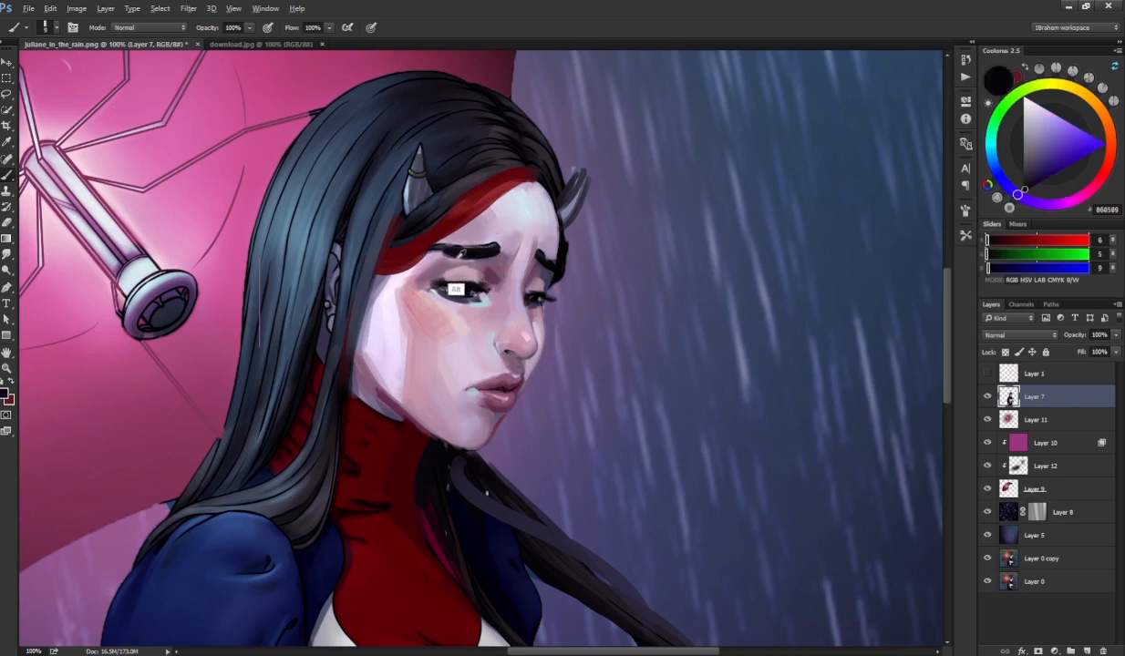
pyautogui.keyDown('alt'); pyautogui.click(440, 278); pyautogui.keyUp('alt')
pyautogui.keyDown('alt'); pyautogui.click(464, 242); pyautogui.keyUp('alt')
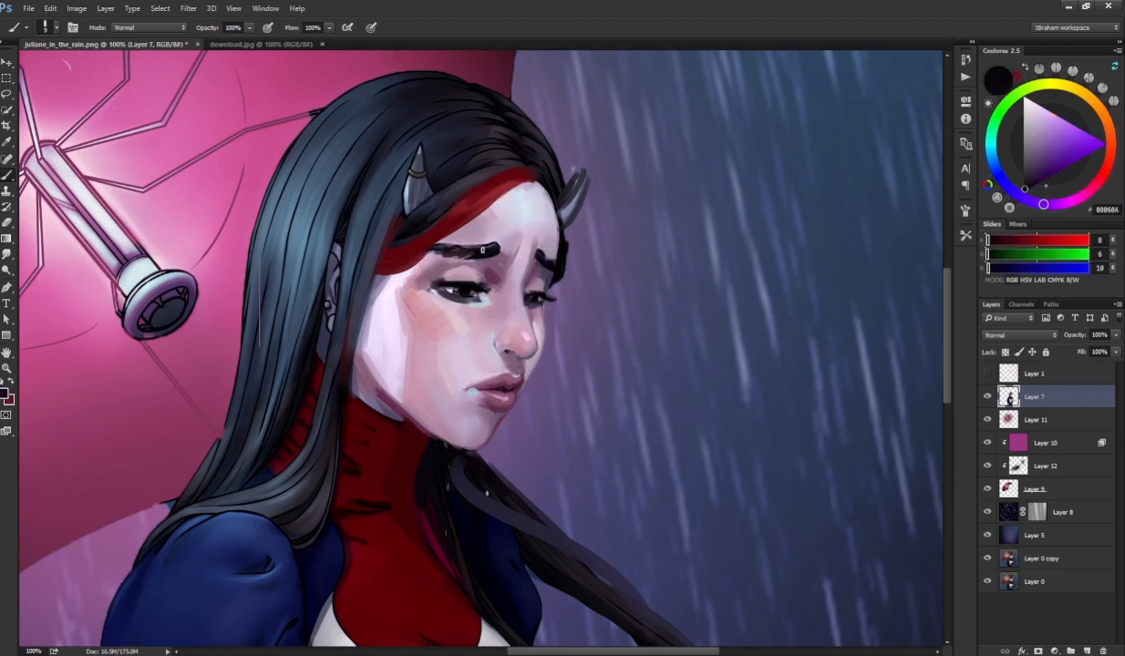
pyautogui.keyDown('alt'); pyautogui.click(421, 282); pyautogui.keyUp('alt')
pyautogui.keyDown('alt'); pyautogui.click(483, 237); pyautogui.keyUp('alt')
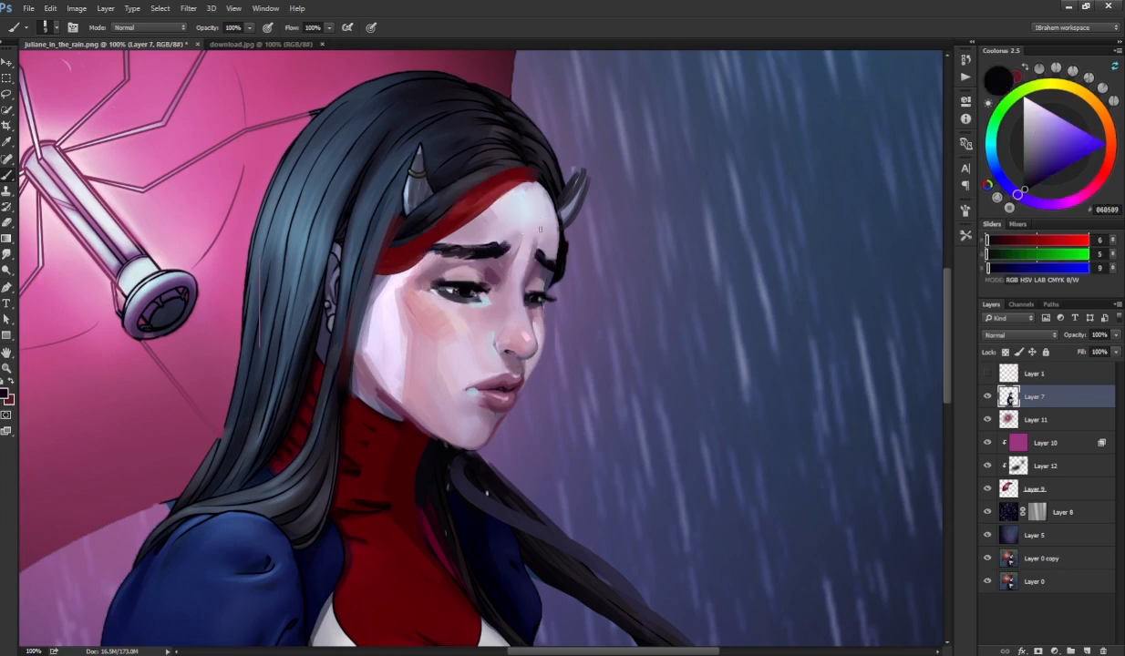
pyautogui.keyDown('alt'); pyautogui.click(514, 275); pyautogui.keyUp('alt')
pyautogui.keyDown('alt'); pyautogui.click(519, 245); pyautogui.keyUp('alt')
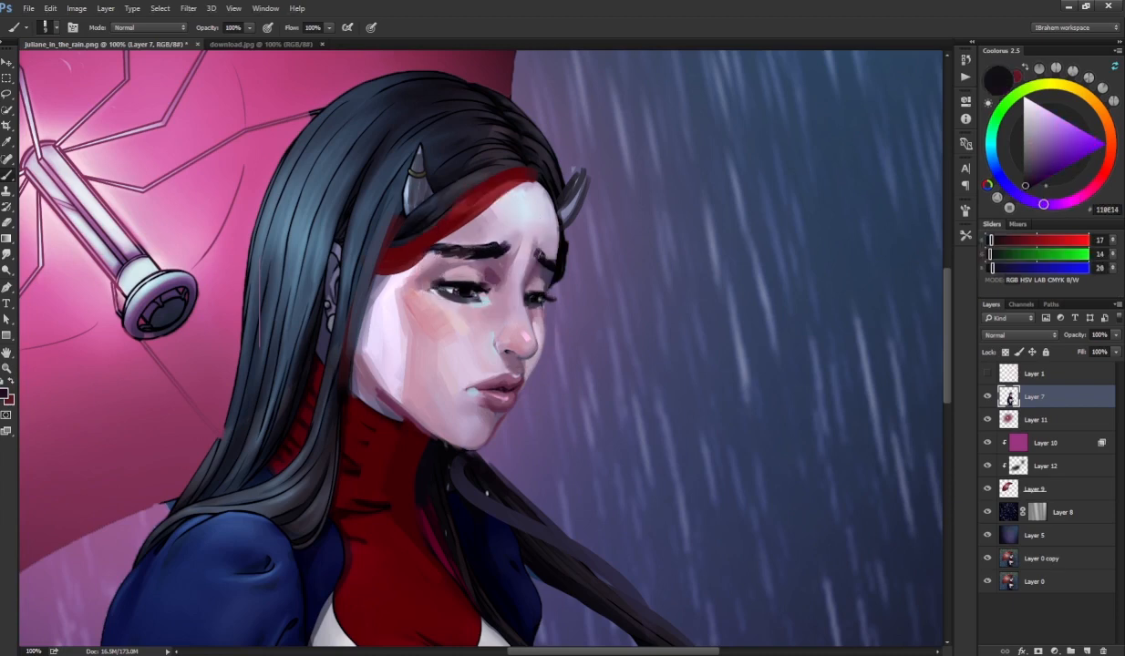
# - Flip the canvas horizontally to compare the whole composition, finishing with the woman facing left
pyautogui.hotkey('ctrl', '-')
pyautogui.hotkey('ctrl', '-')
pyautogui.hotkey('ctrl', 'shift', 'h')
pyautogui.hotkey('ctrl', 'shift', 'h')
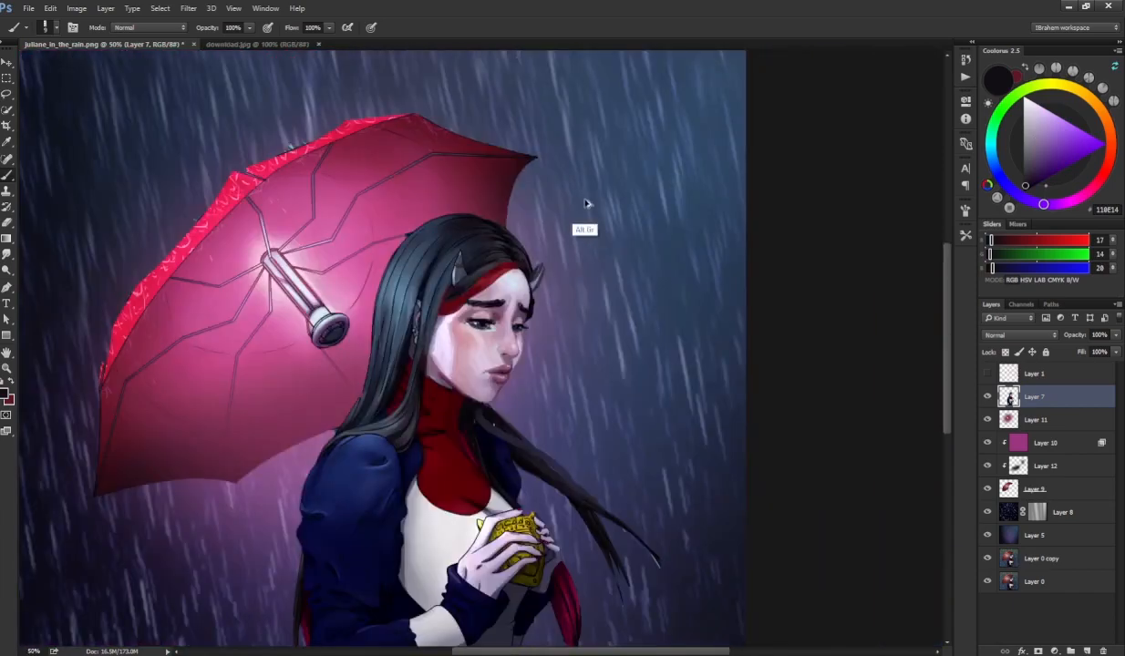
pyautogui.hotkey('ctrl', 'shift', 'h')
# - Lasso the hands and the golden object they hold and copy the selection to a new layer
pyautogui.moveTo(428, 406)
pyautogui.mouseDown()
pyautogui.moveTo(515, 321)
pyautogui.moveTo(541, 315)
pyautogui.mouseUp()
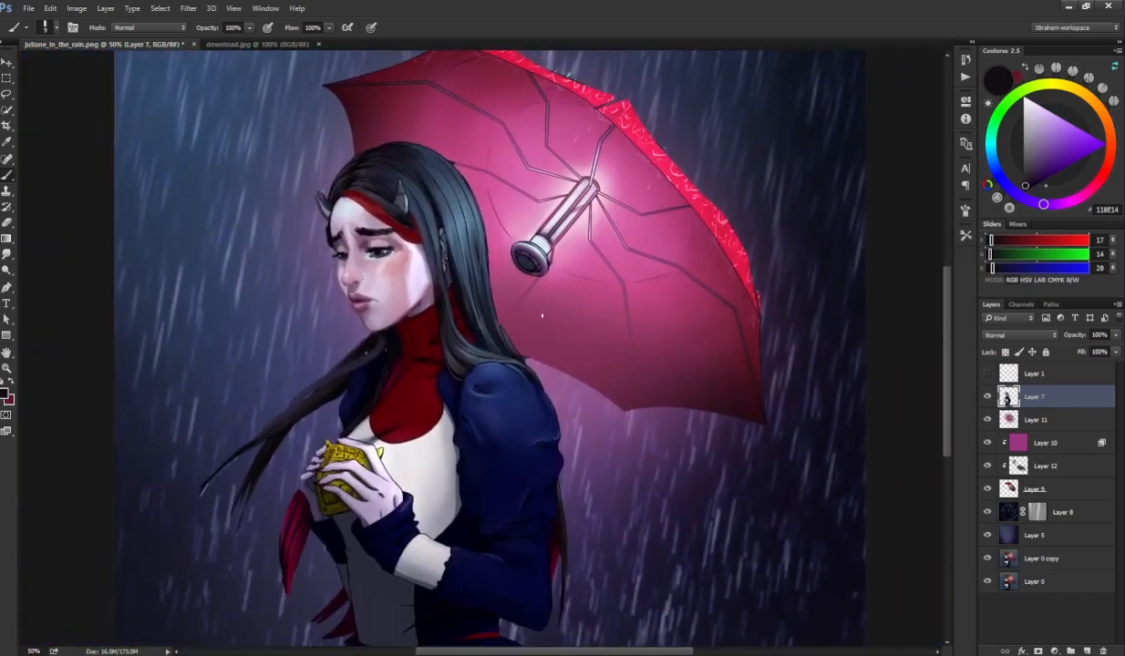
pyautogui.moveTo(524, 410); pyautogui.dragTo(545, 371)
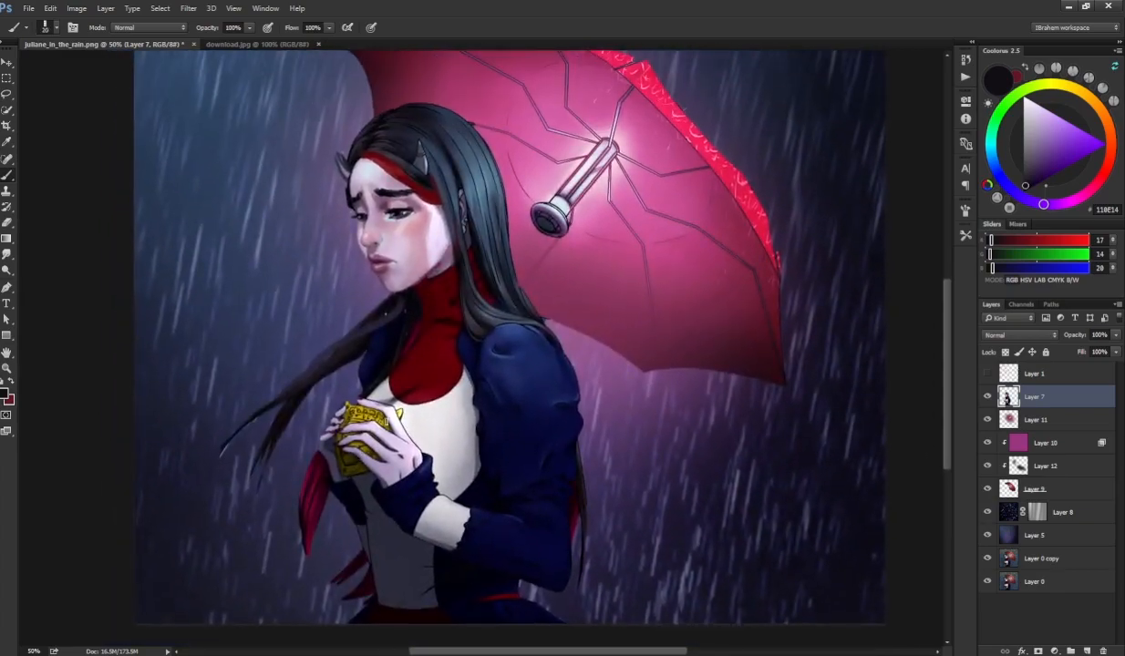
pyautogui.hotkey('ctrl', '+')
pyautogui.moveTo(409, 404); pyautogui.dragTo(479, 330)
pyautogui.press('l')
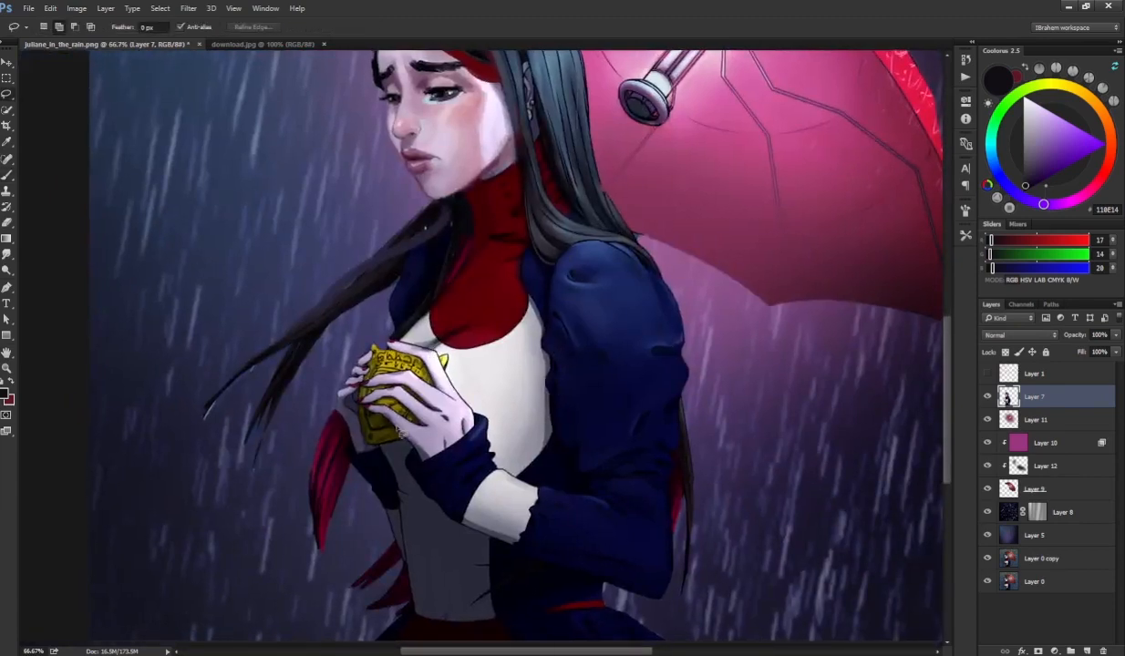
pyautogui.moveTo(388, 440)
pyautogui.mouseDown()
pyautogui.moveTo(401, 312)
pyautogui.moveTo(350, 415)
pyautogui.moveTo(391, 442)
pyautogui.mouseUp()
pyautogui.hotkey('ctrl', 'j')
# - Widen, rotate and distort the copied hands and golden object with Free Transform
pyautogui.hotkey('ctrl', 't')
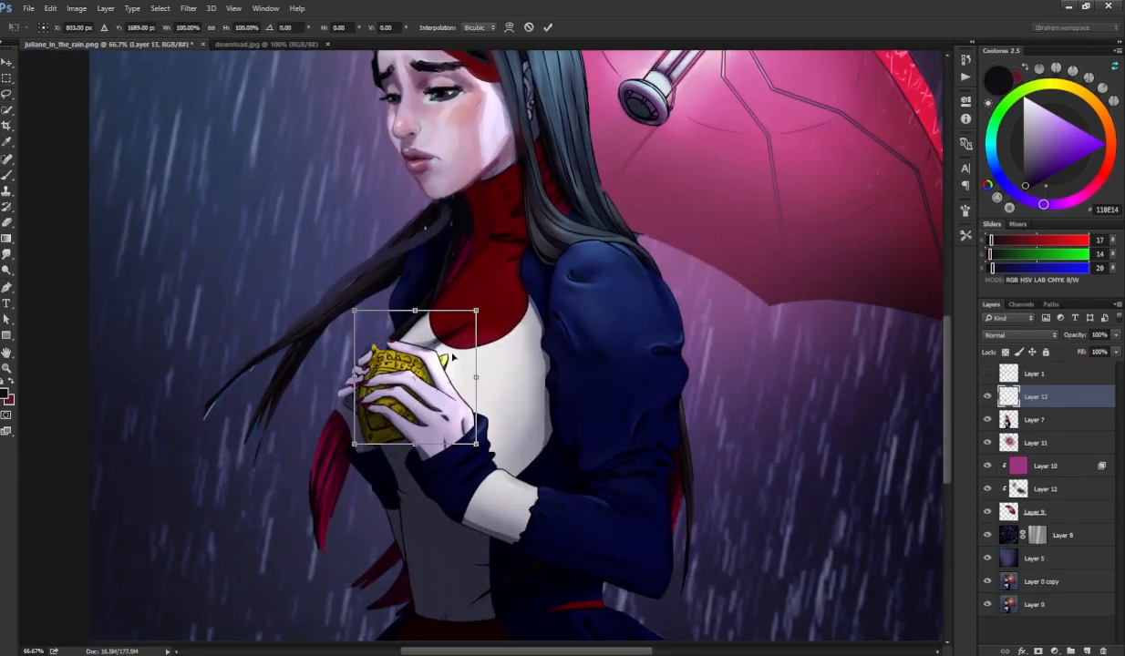
pyautogui.moveTo(475, 376); pyautogui.dragTo(491, 399)
pyautogui.moveTo(423, 321); pyautogui.dragTo(428, 326)
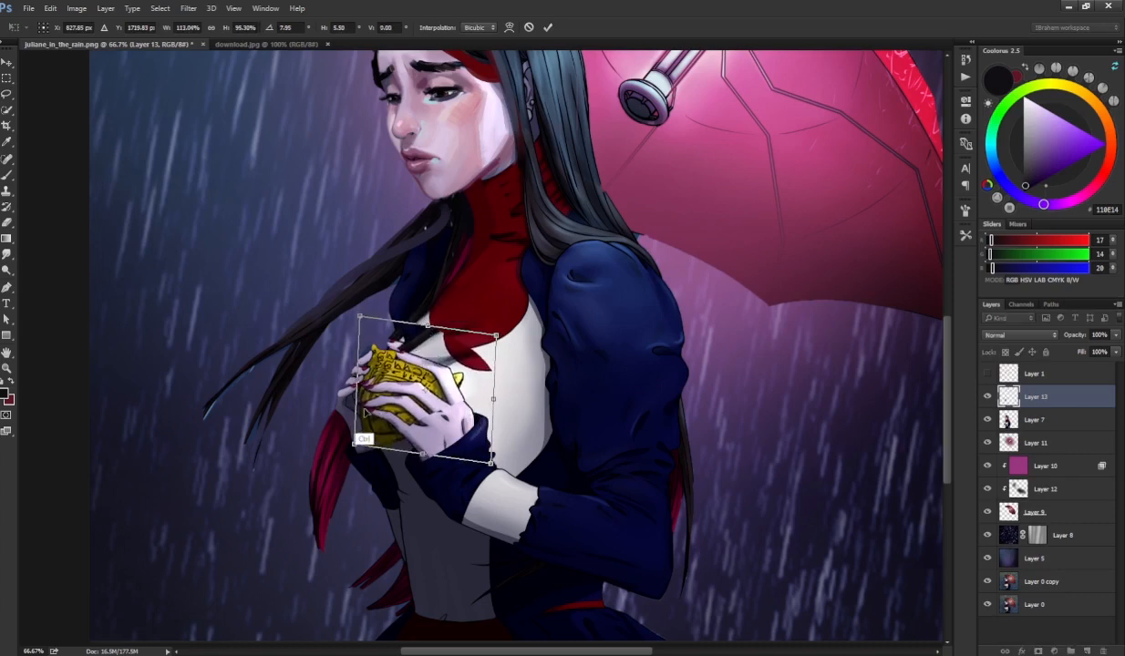
pyautogui.moveTo(361, 417); pyautogui.dragTo(363, 383)
pyautogui.press('Return')
# - Clean up the golden object's edge beside the fingers with sampled dark yellow #6F5F03 and dark blue #2A273D
pyautogui.press('b')
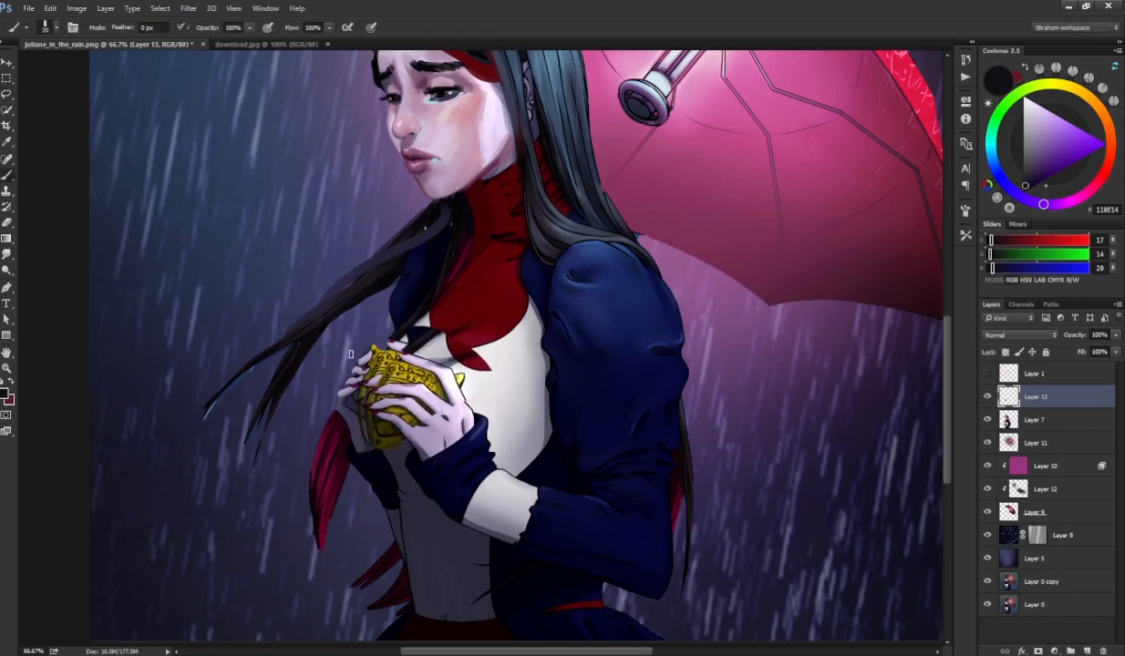
pyautogui.keyDown('alt'); pyautogui.click(364, 381); pyautogui.keyUp('alt')
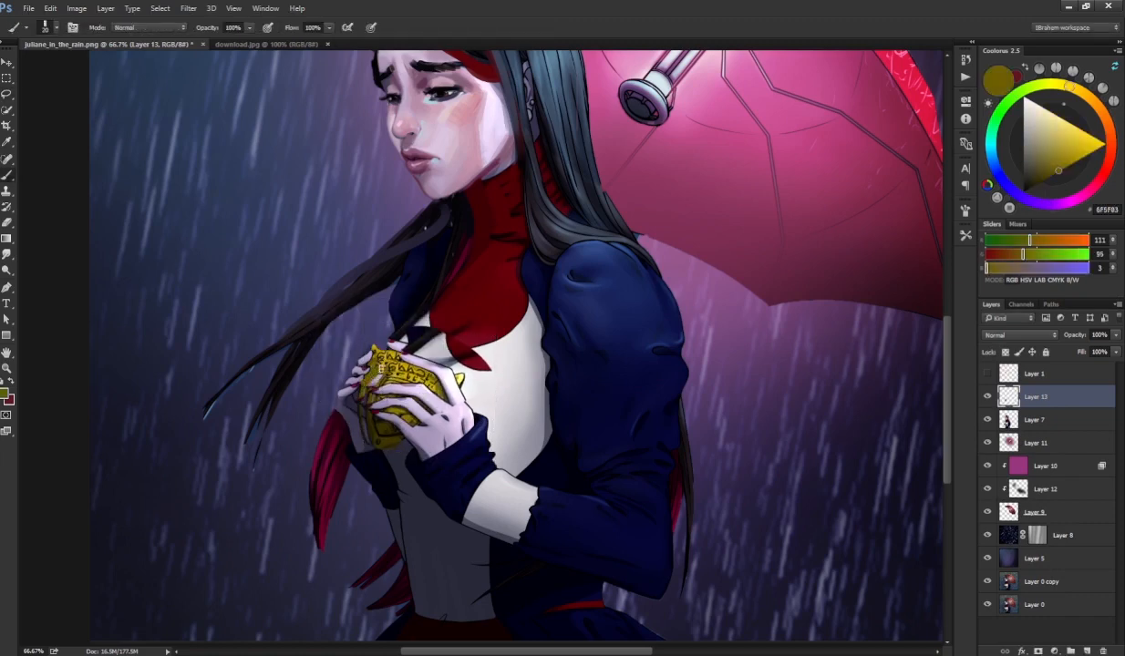
pyautogui.keyDown('alt'); pyautogui.click(359, 402); pyautogui.keyUp('alt')
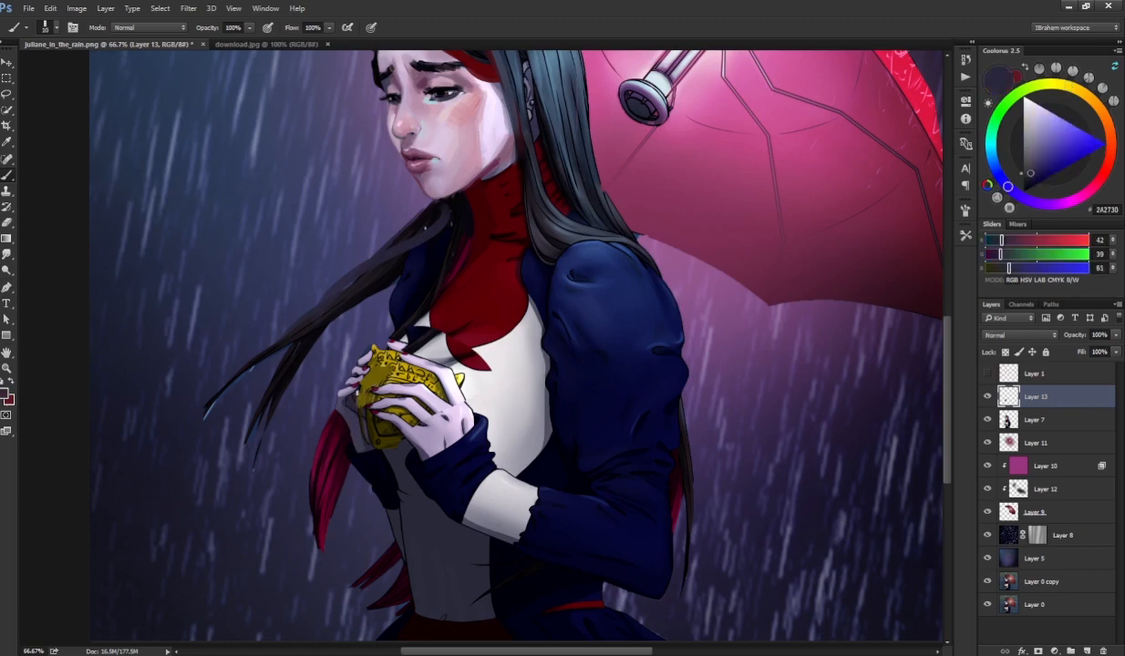
pyautogui.moveTo(346, 377); pyautogui.dragTo(348, 393)
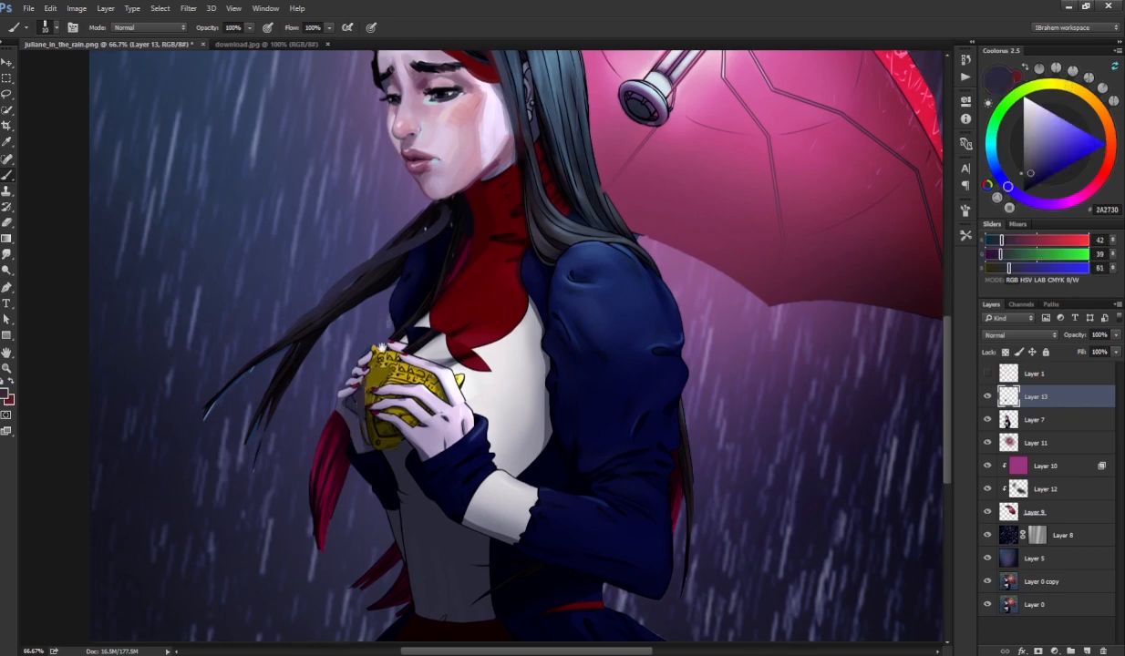
# - Refine the fingers around the golden object with sampled lilac #A694B8, near-black #05050C and light lilac #BFACCF
pyautogui.moveTo(389, 326); pyautogui.dragTo(368, 394)
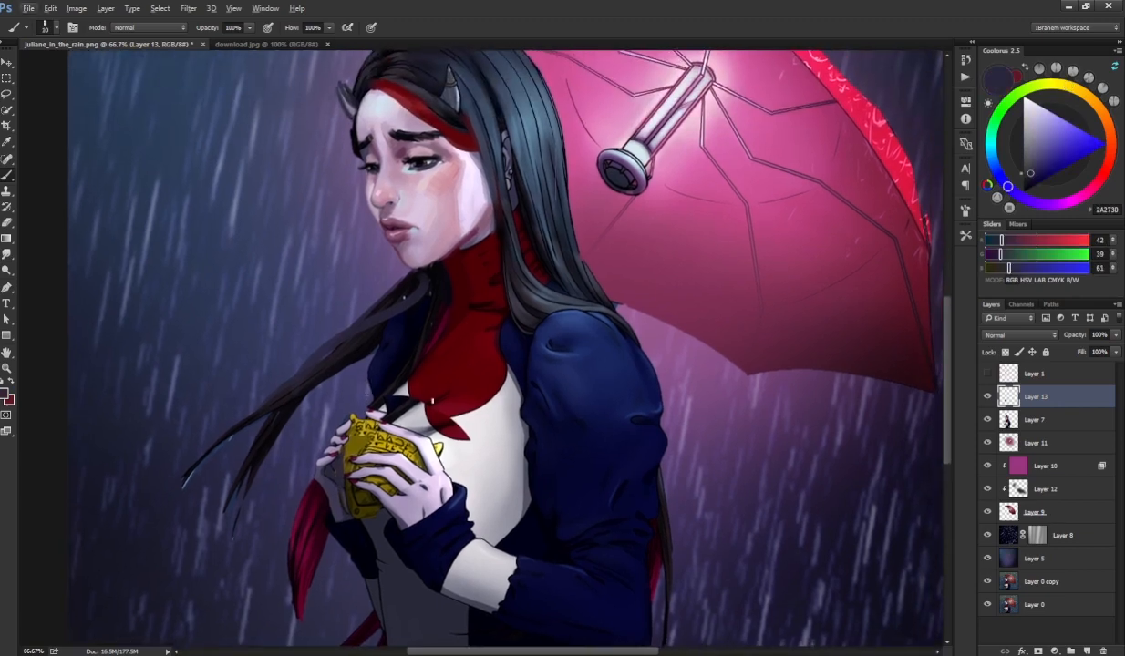
pyautogui.moveTo(387, 447); pyautogui.dragTo(360, 420)
pyautogui.keyDown('alt'); pyautogui.click(361, 498); pyautogui.keyUp('alt')
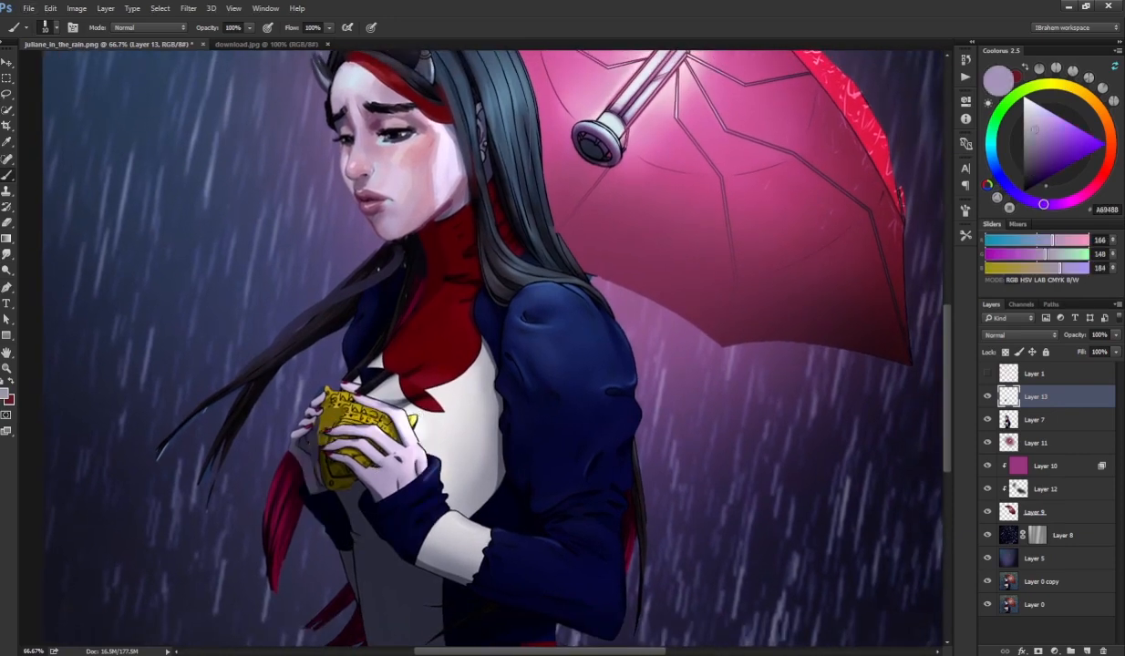
pyautogui.keyDown('alt'); pyautogui.click(365, 451); pyautogui.keyUp('alt')
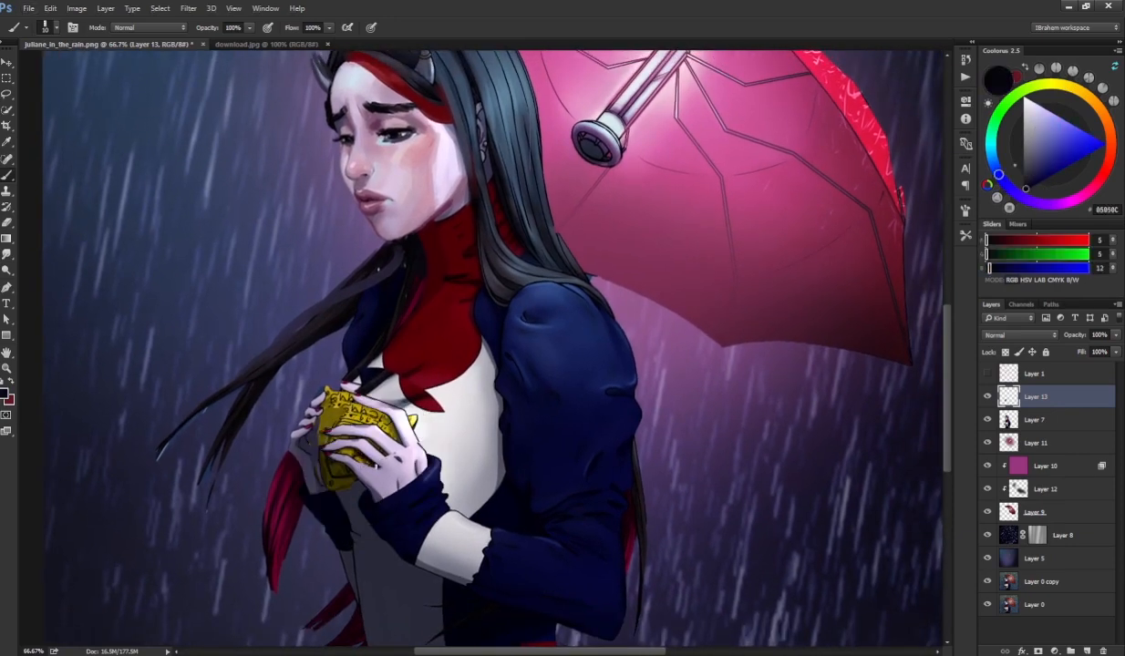
pyautogui.keyDown('alt'); pyautogui.click(376, 453); pyautogui.keyUp('alt')
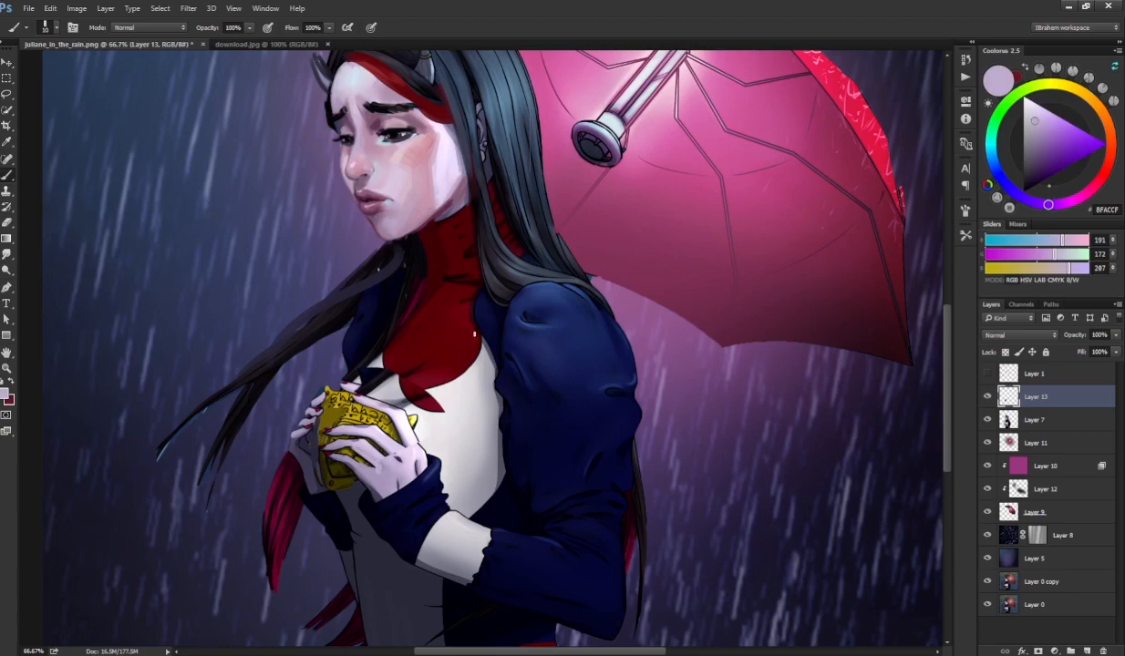
# - Repaint the back of the nearer hand with sampled lilacs #DAC2E5, #AB9CBE and #EED9F5
pyautogui.moveTo(413, 368); pyautogui.dragTo(469, 366)
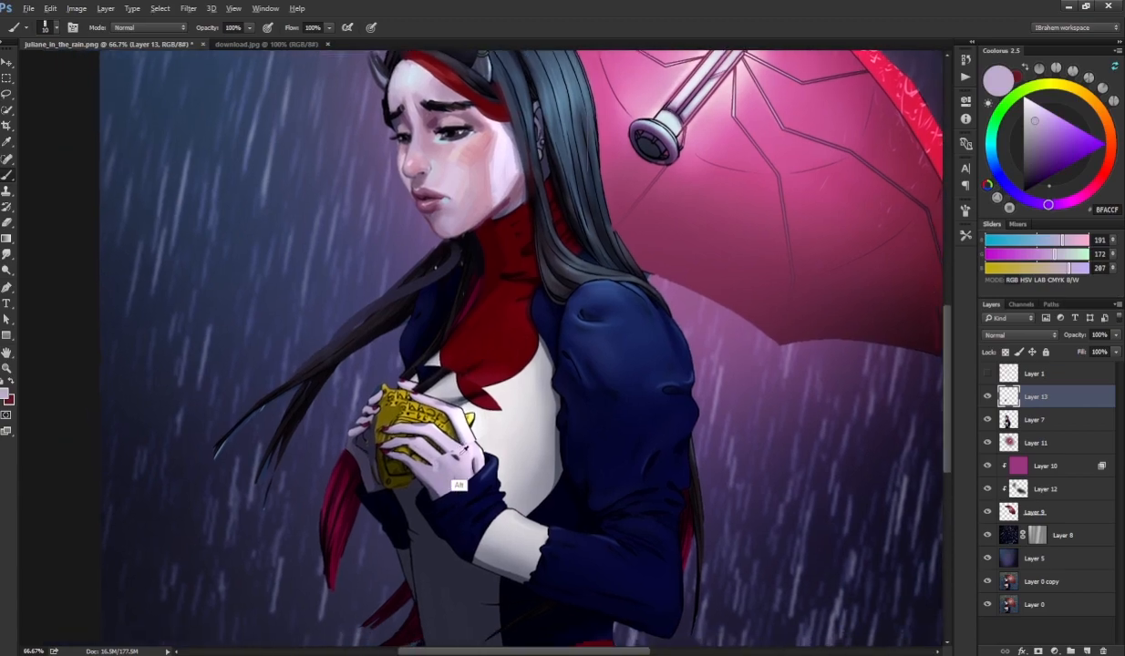
pyautogui.keyDown('alt'); pyautogui.click(462, 456); pyautogui.keyUp('alt')
pyautogui.moveTo(450, 435); pyautogui.dragTo(445, 470)
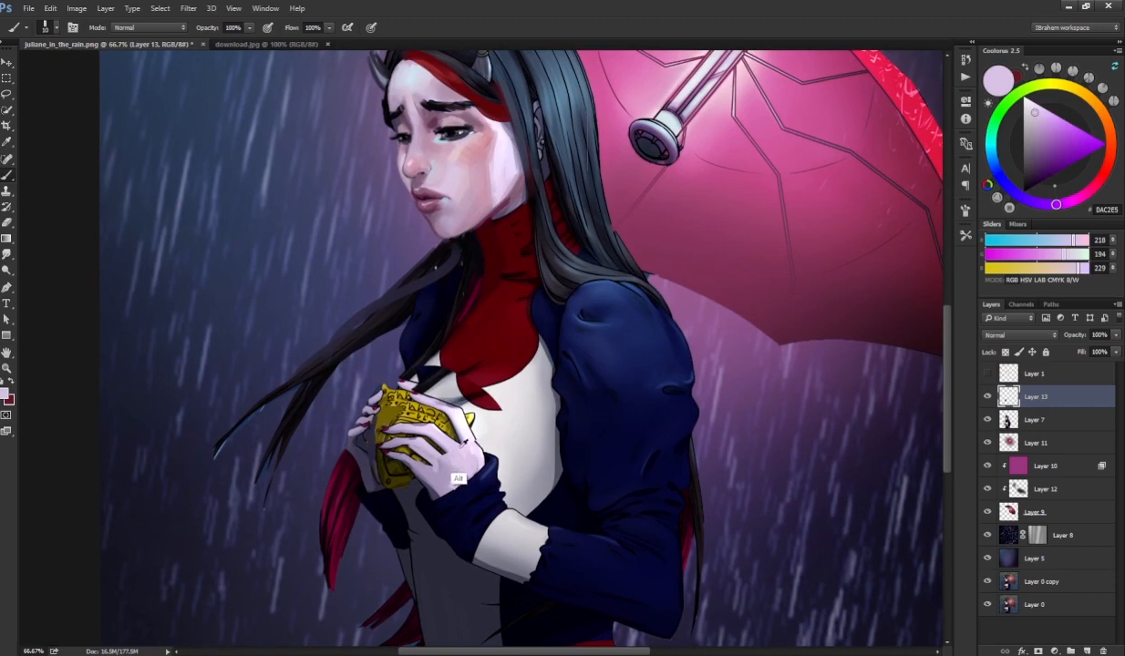
pyautogui.keyDown('alt'); pyautogui.click(444, 463); pyautogui.keyUp('alt')
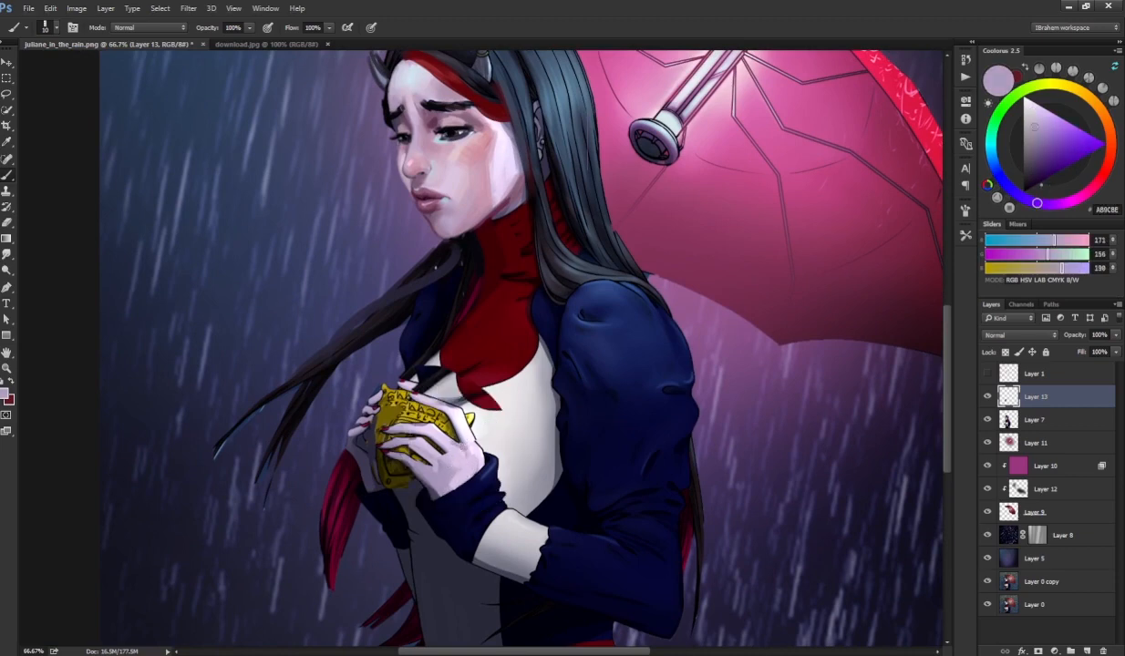
pyautogui.keyDown('alt'); pyautogui.click(459, 461); pyautogui.keyUp('alt')
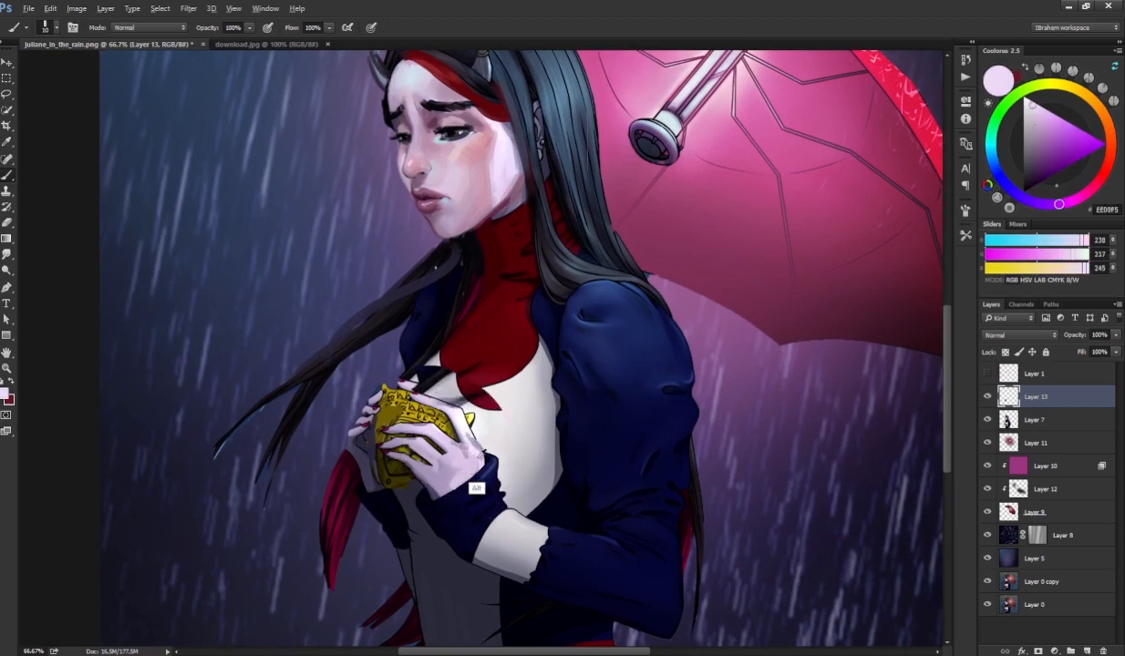
# - Smooth the nearer hand's fingers and lower edge with sampled lilacs #DAC2E5, #D8C1E4 and #AE9FC1
pyautogui.keyDown('alt'); pyautogui.click(426, 444); pyautogui.keyUp('alt')
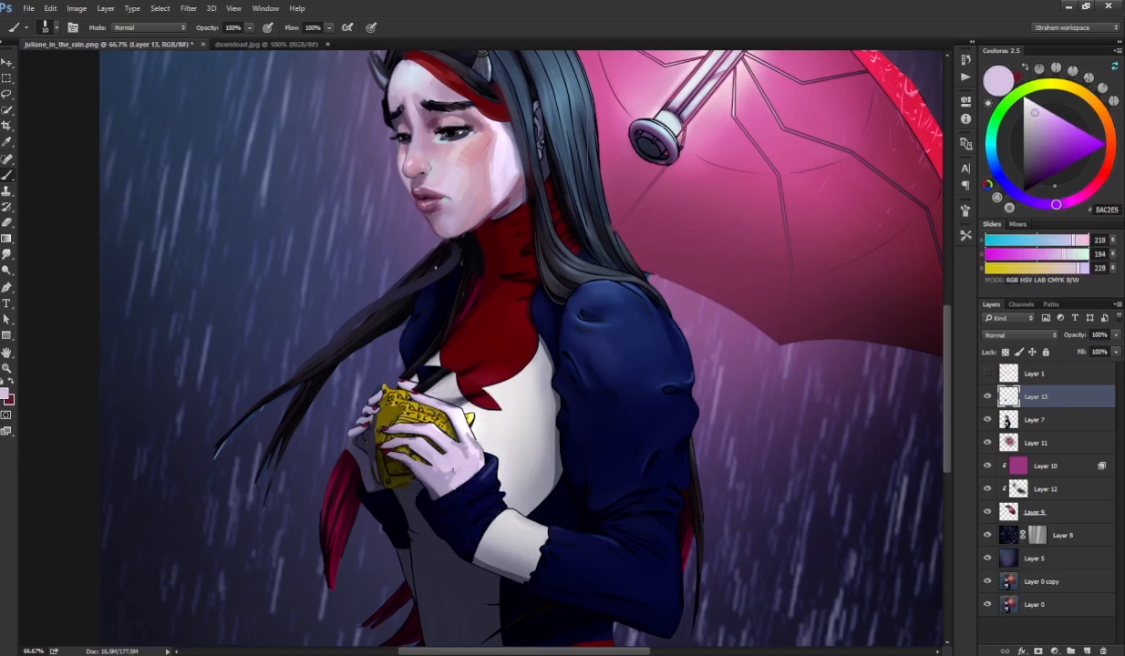
pyautogui.keyDown('alt'); pyautogui.click(448, 470); pyautogui.keyUp('alt')
pyautogui.moveTo(418, 459); pyautogui.dragTo(408, 454)
pyautogui.moveTo(506, 424); pyautogui.dragTo(460, 484)
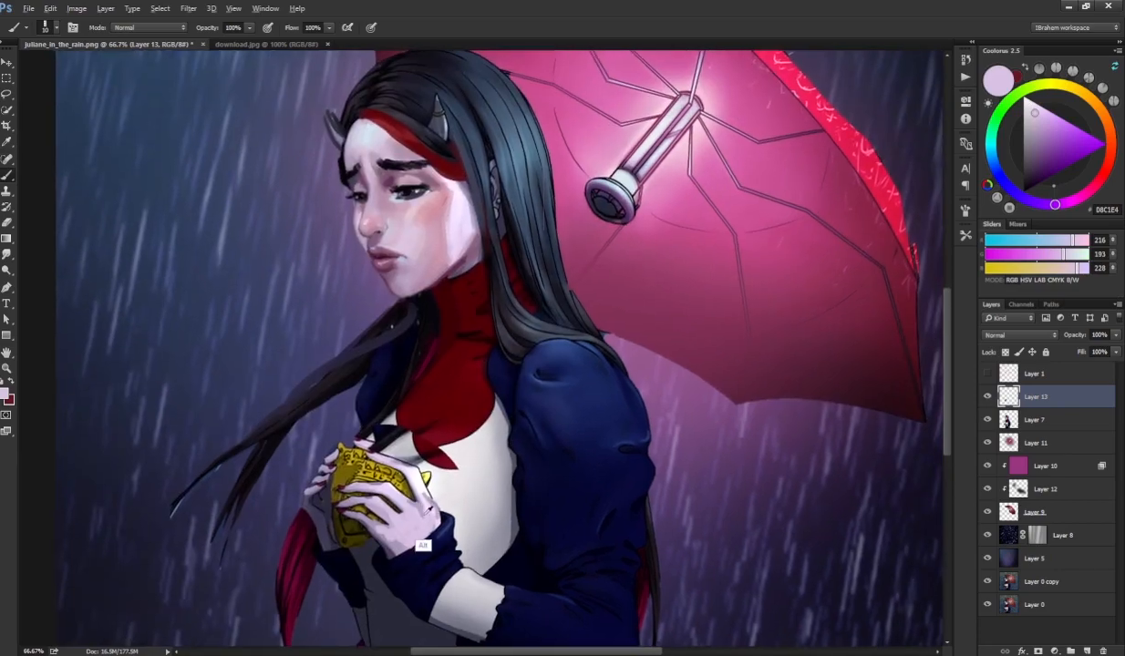
pyautogui.keyDown('alt'); pyautogui.click(408, 525); pyautogui.keyUp('alt')
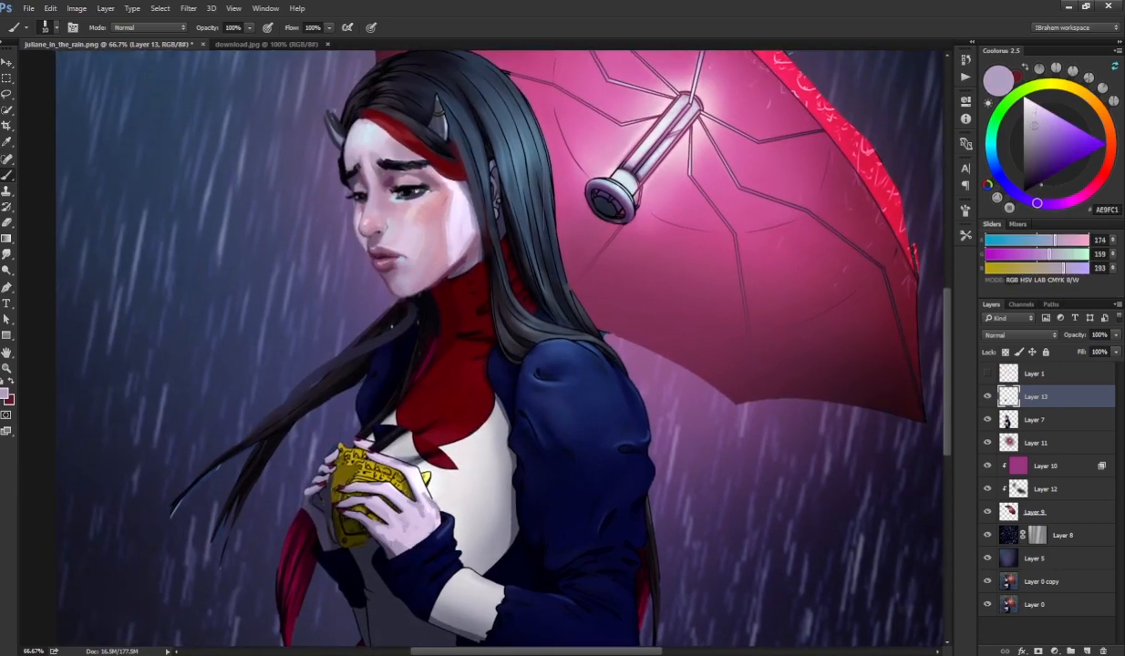
# - Paint over the stray red collar fragment on the white bodice above the hands with sampled off-white #EBE8EB
pyautogui.hotkey('ctrl', '-')
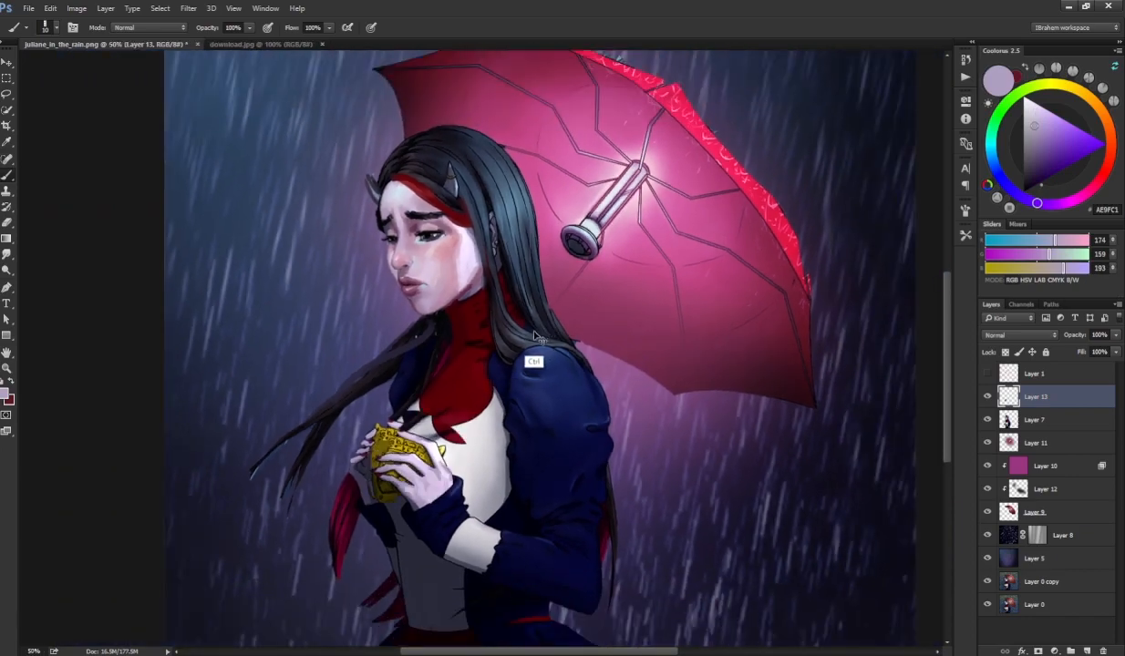
pyautogui.hotkey('ctrl', '+')
pyautogui.hotkey('ctrl', '-')
pyautogui.hotkey('ctrl', '-')
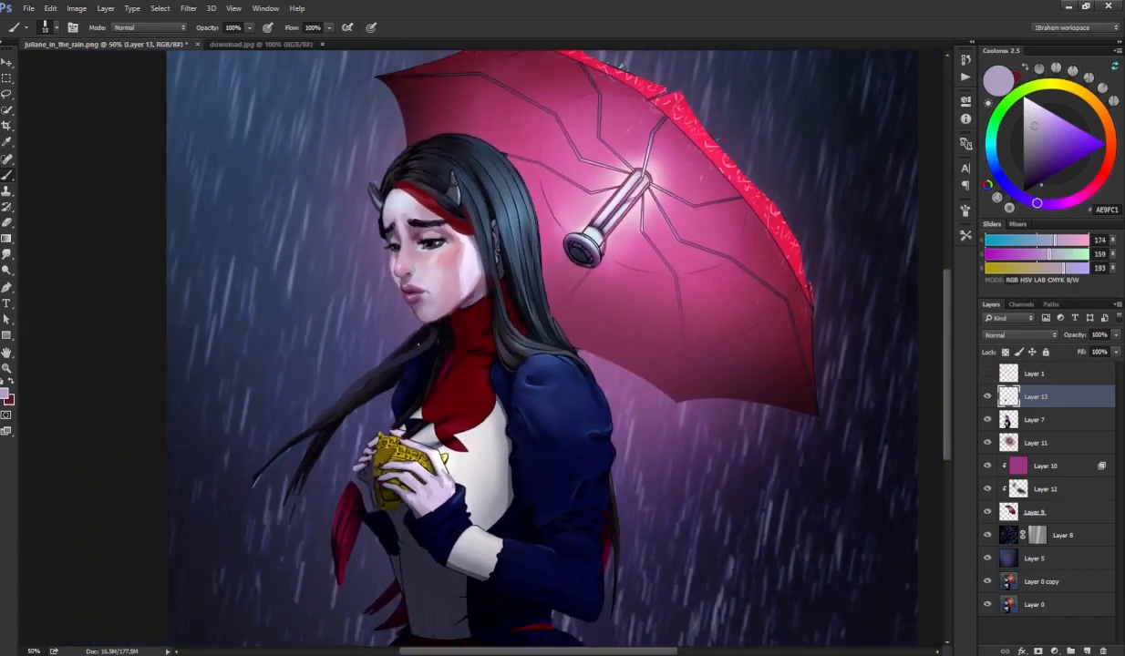
pyautogui.keyDown('alt'); pyautogui.click(447, 424); pyautogui.keyUp('alt')
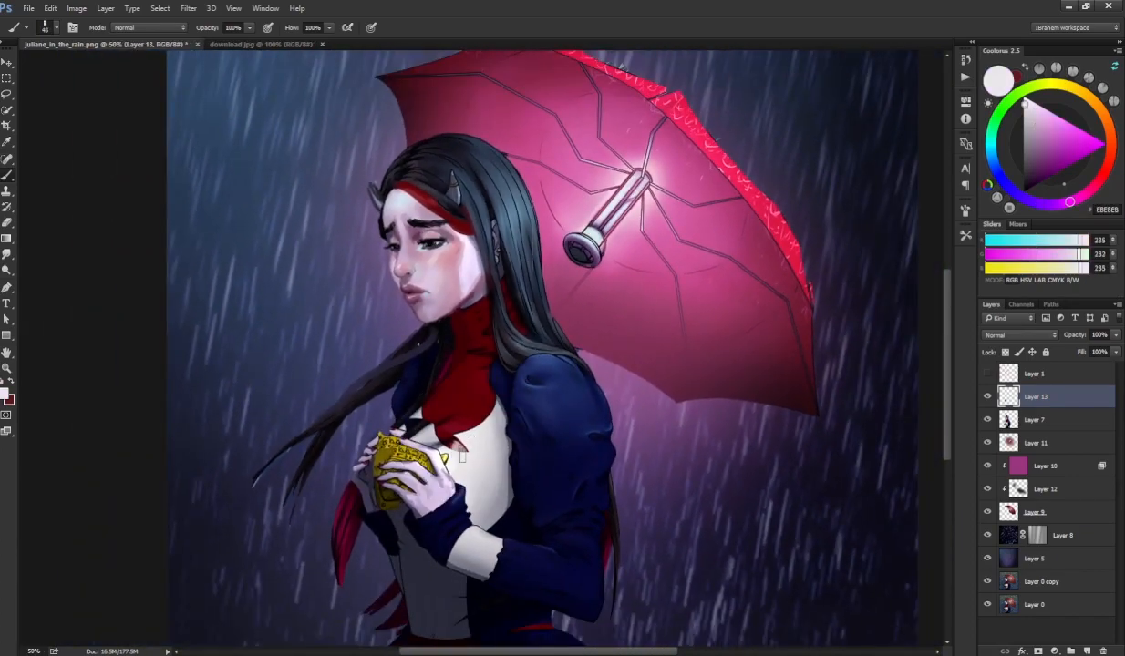
pyautogui.moveTo(484, 435); pyautogui.dragTo(432, 434)
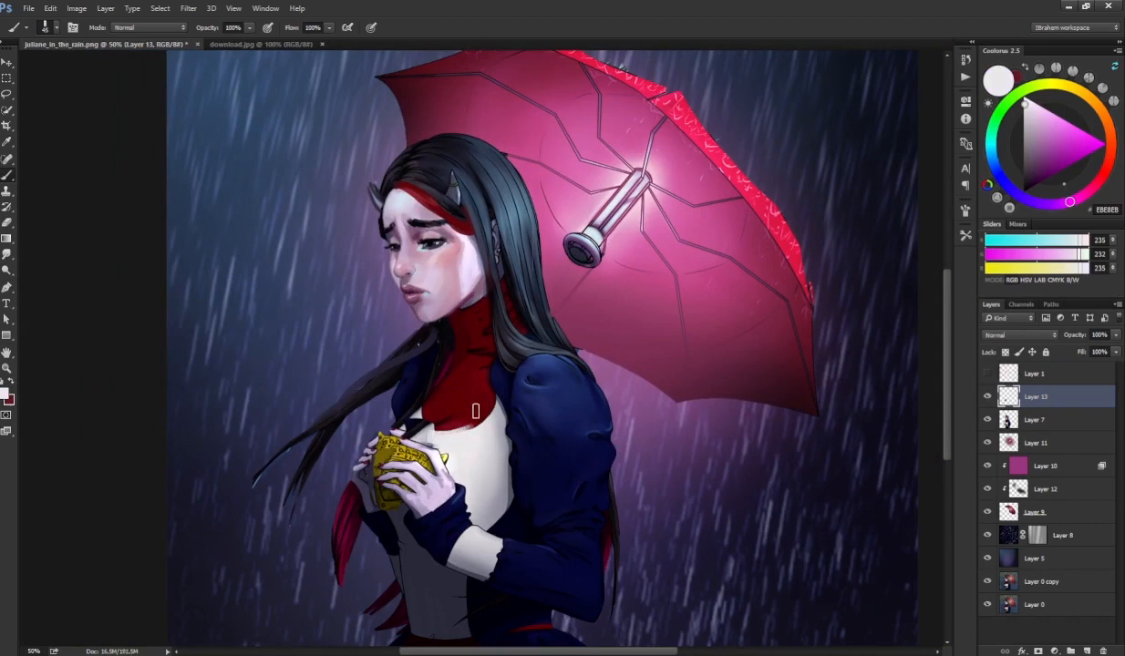
# - Touch up the blue jacket edge beside the red collar with a smaller brush and sampled navy #090A34
pyautogui.press('[')
pyautogui.press('[')
pyautogui.press('[')
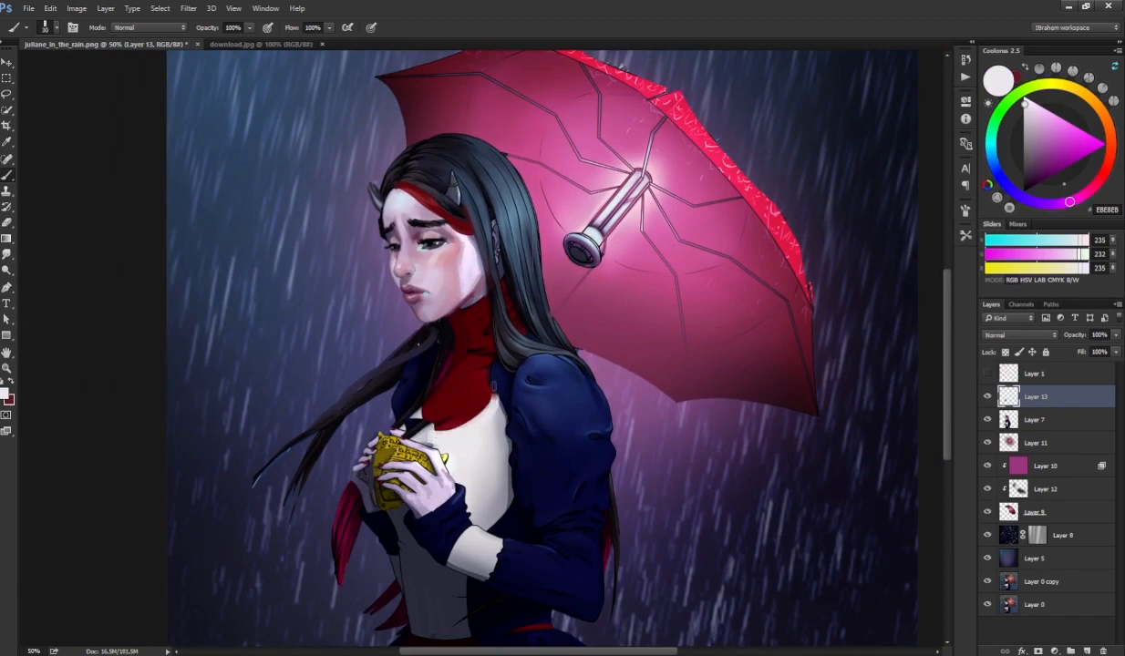
pyautogui.keyDown('alt'); pyautogui.click(488, 359); pyautogui.keyUp('alt')
pyautogui.press('[')
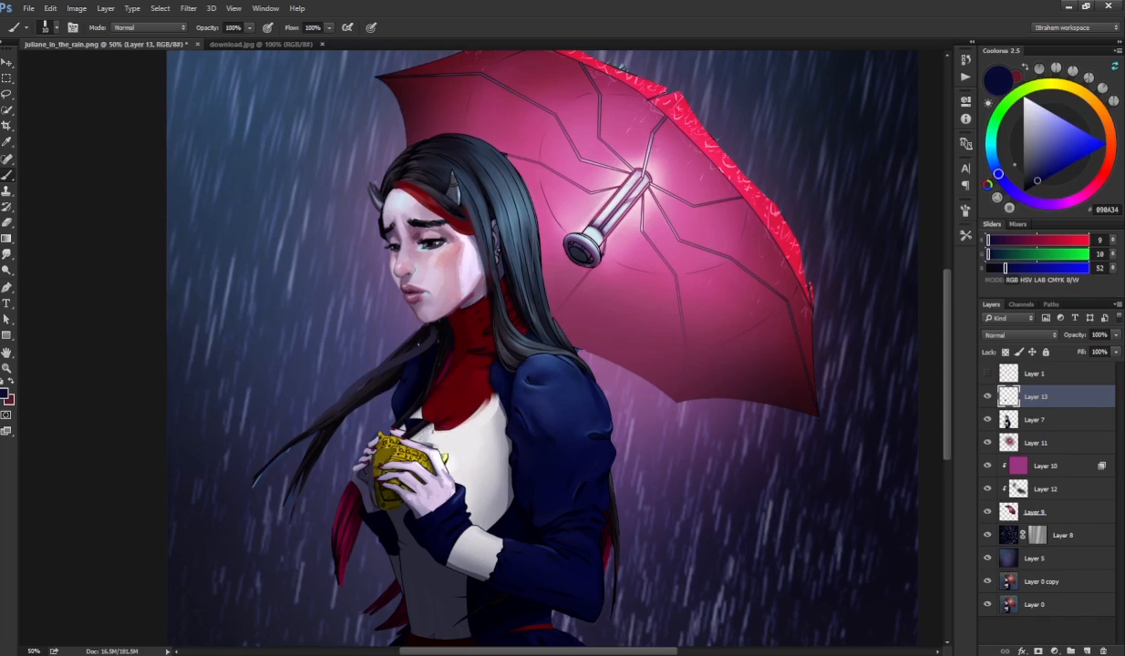
# - Clean up the red collar's lower edge on the bodice with sampled dark reds #5A0007 and #5B0007 and pale grey #C8C5CD
pyautogui.keyDown('alt'); pyautogui.click(421, 415); pyautogui.keyUp('alt')
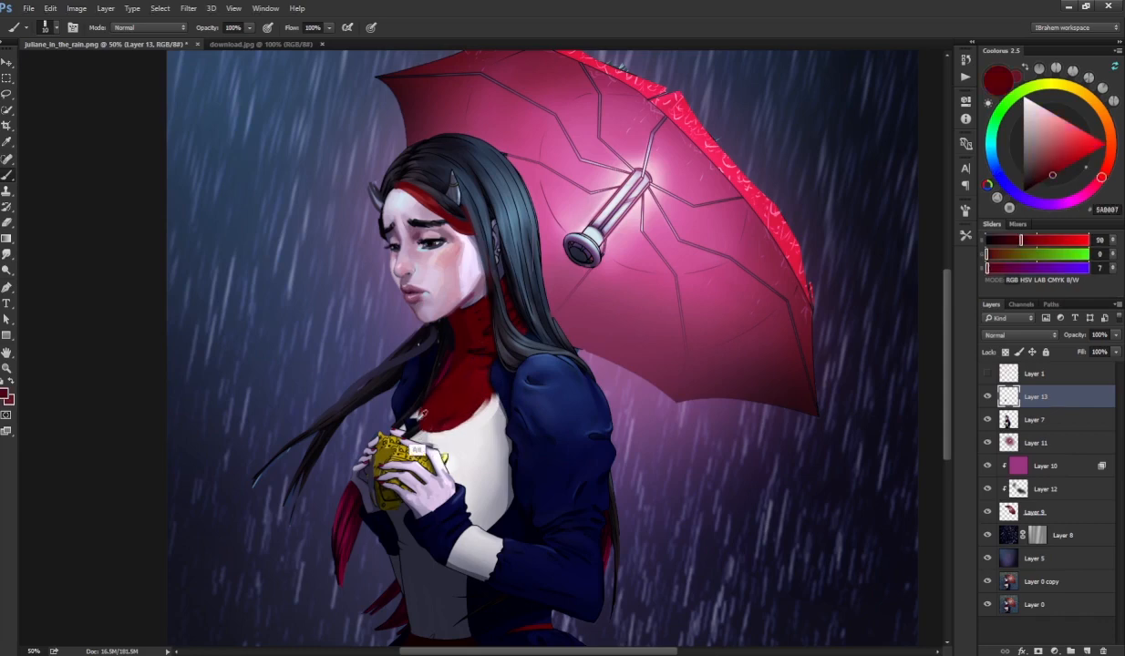
pyautogui.keyDown('alt'); pyautogui.click(406, 422); pyautogui.keyUp('alt')
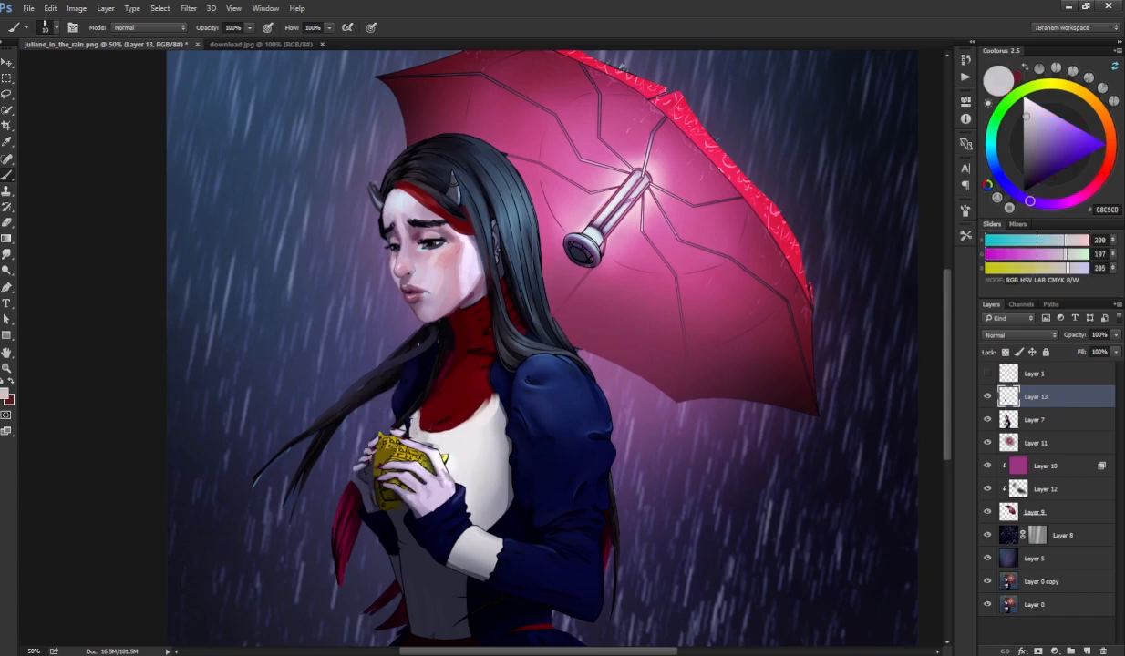
pyautogui.keyDown('alt'); pyautogui.click(425, 421); pyautogui.keyUp('alt')
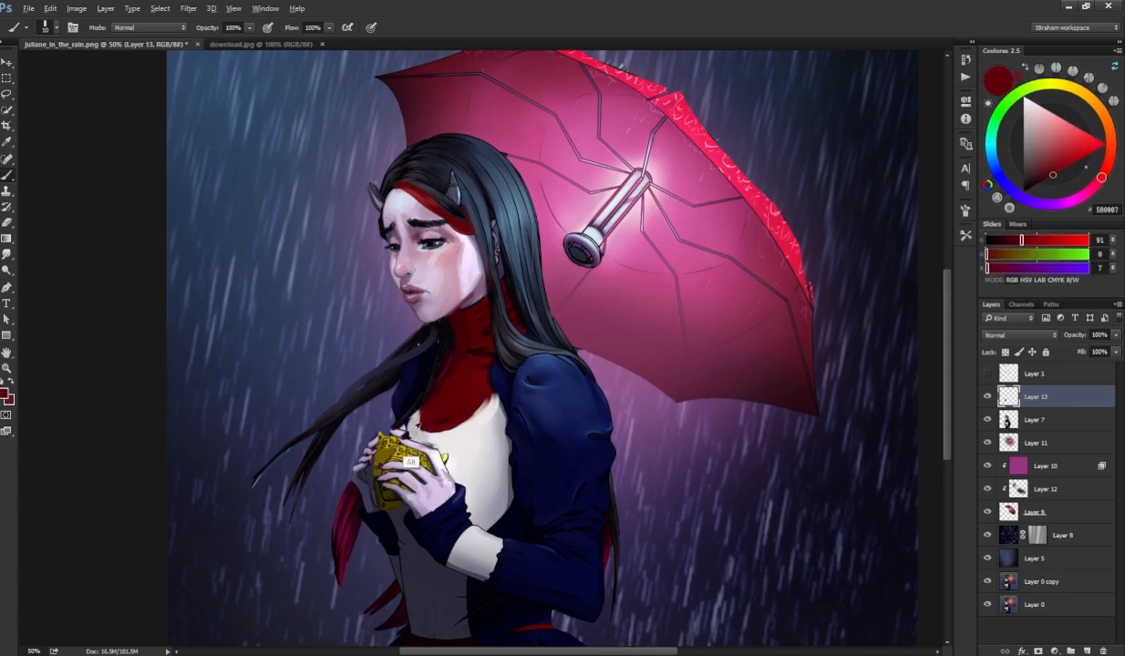
# - Refine the dark jacket edge against the white bodice above the hands with sampled #020218, #B9B6BE, #01010D and #BEBAC2
pyautogui.keyDown('alt'); pyautogui.click(385, 415); pyautogui.keyUp('alt')
pyautogui.keyDown('alt'); pyautogui.click(392, 393); pyautogui.keyUp('alt')
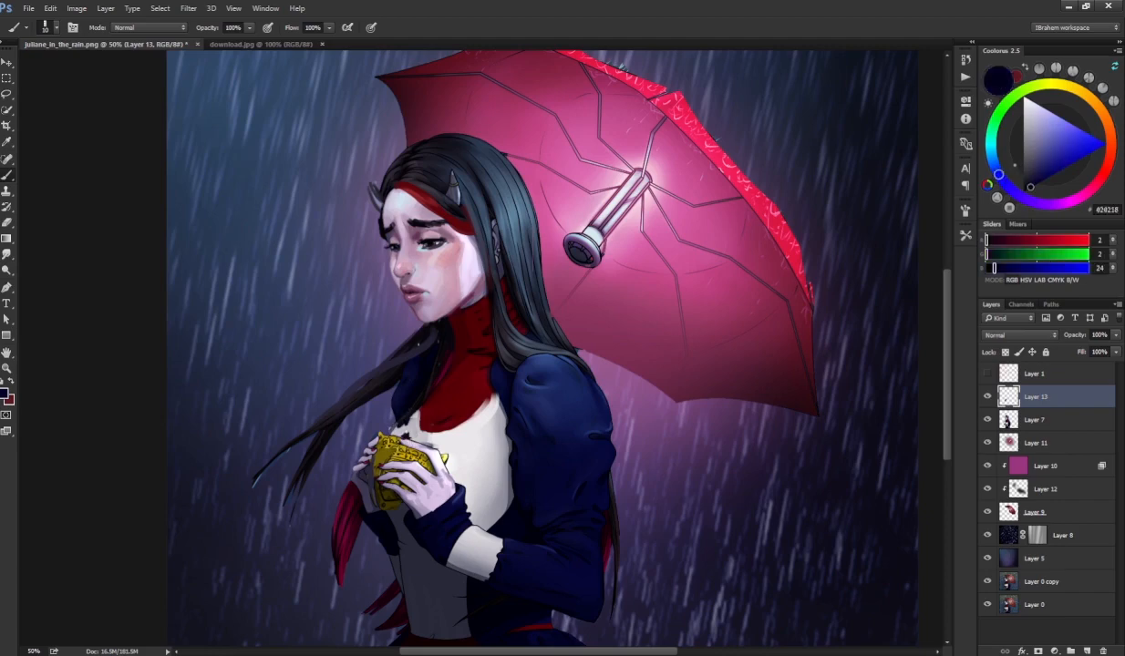
pyautogui.keyDown('alt'); pyautogui.click(397, 418); pyautogui.keyUp('alt')
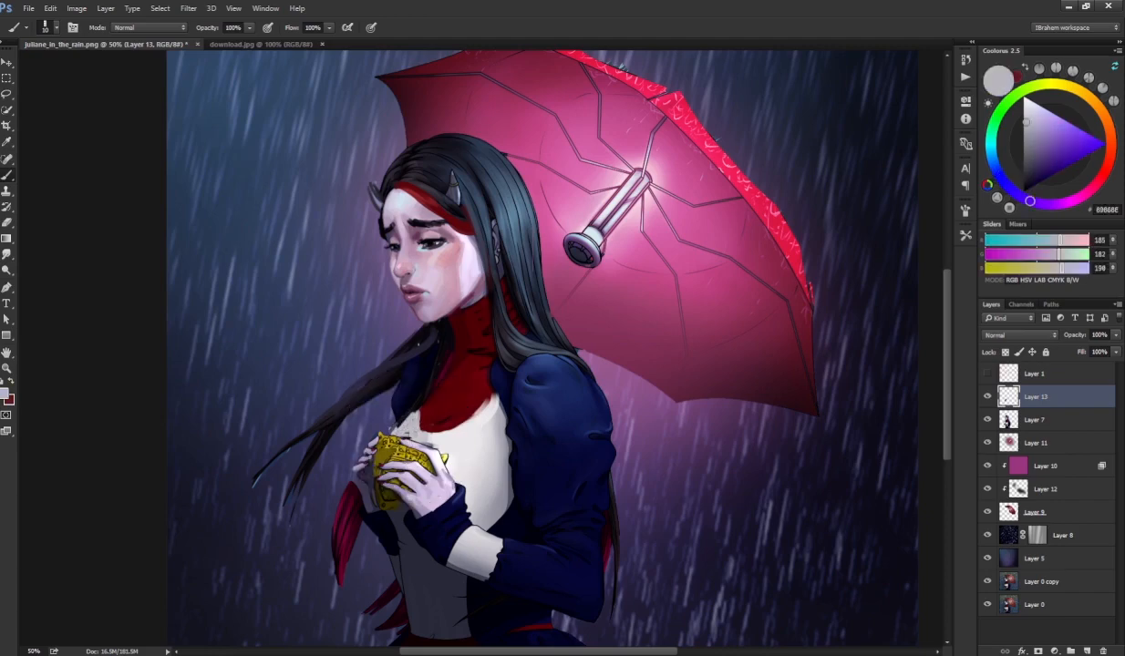
pyautogui.keyDown('alt'); pyautogui.click(405, 378); pyautogui.keyUp('alt')
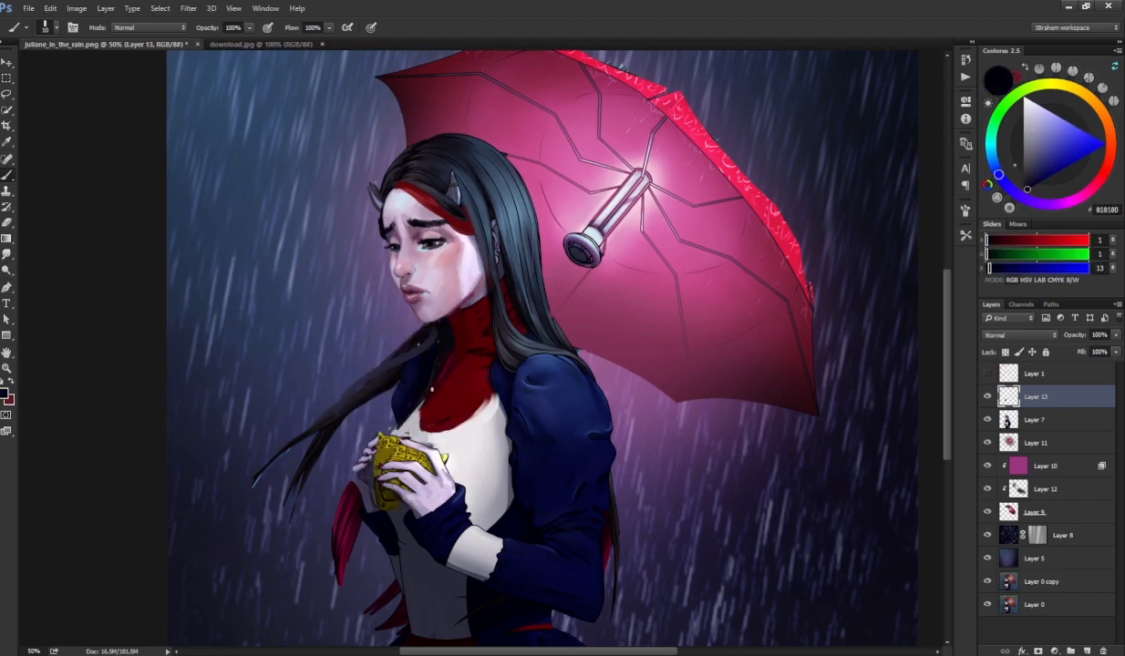
pyautogui.keyDown('alt'); pyautogui.click(392, 444); pyautogui.keyUp('alt')
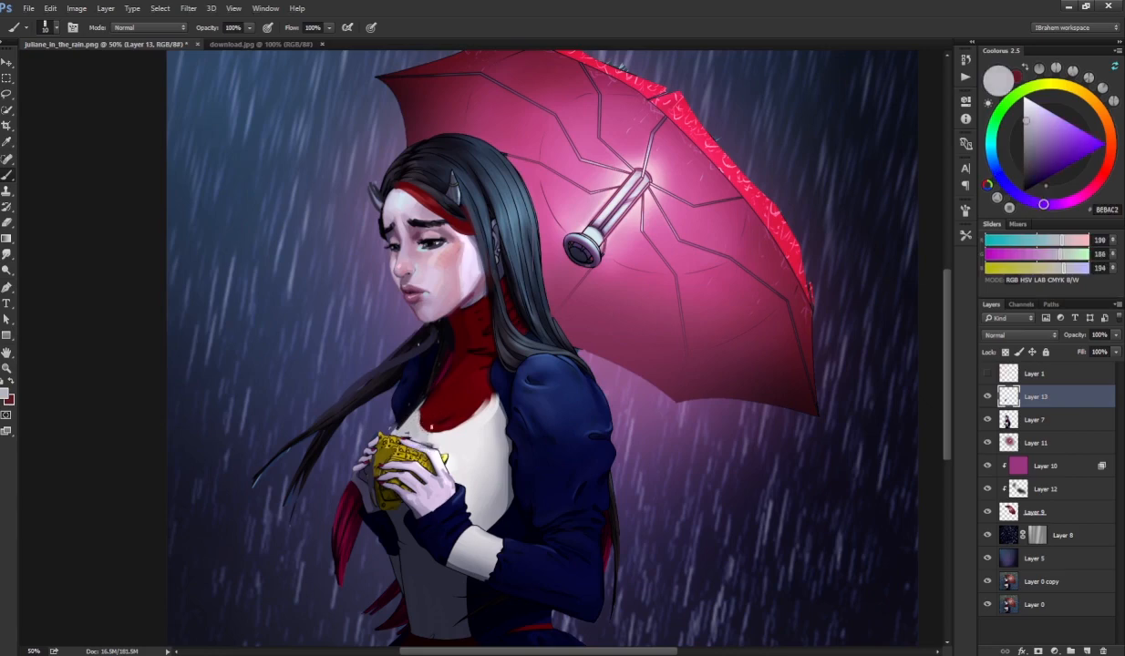
# - Sharpen the boundary between collar, bodice and jacket with sampled pale grey #C4C0C9, dark red #5E0006 and near-black #010116
pyautogui.keyDown('alt'); pyautogui.click(413, 404); pyautogui.keyUp('alt')
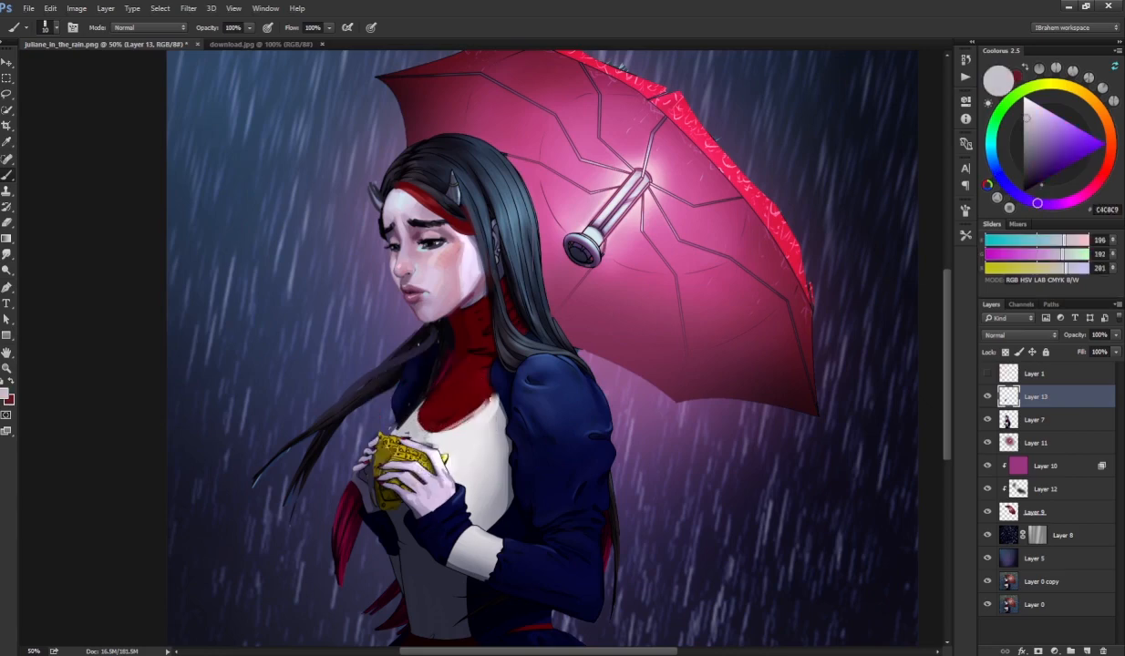
pyautogui.keyDown('alt'); pyautogui.click(447, 399); pyautogui.keyUp('alt')
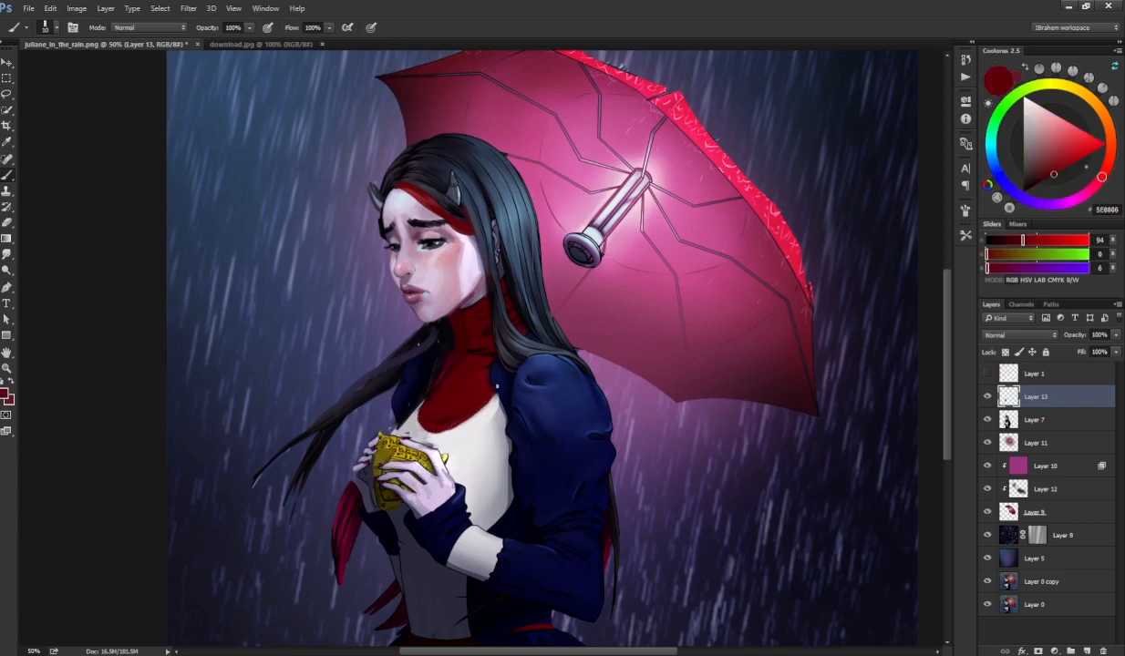
pyautogui.keyDown('alt'); pyautogui.click(420, 366); pyautogui.keyUp('alt')
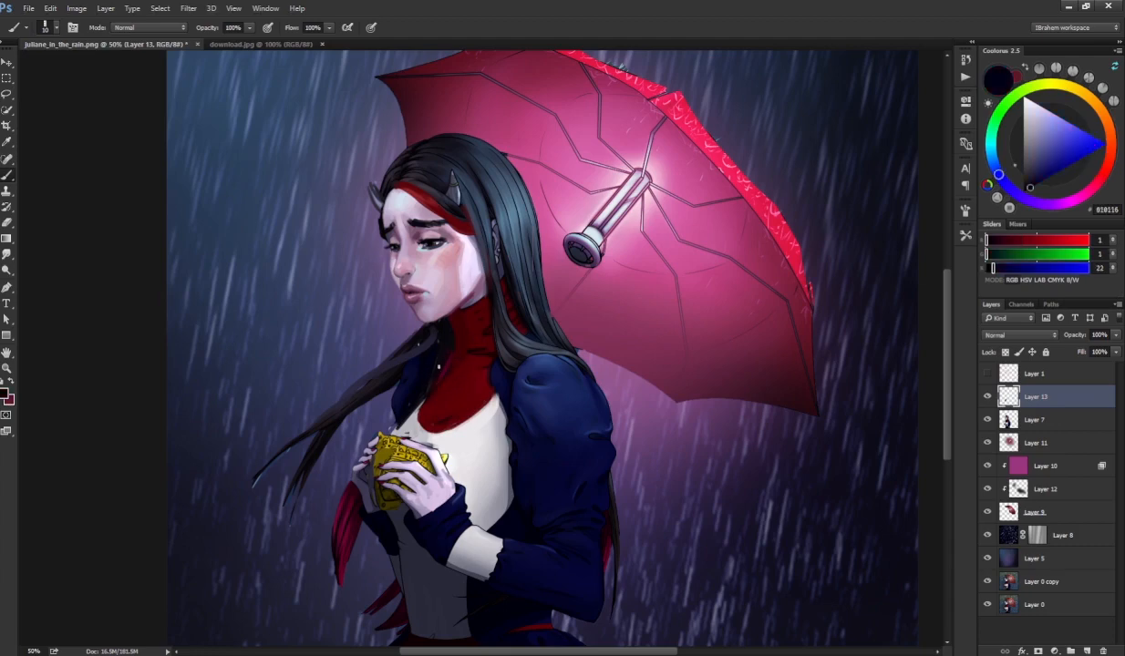
# - Paint thin loose hair strands beside the cheek and across the forehead with sampled #2E2632, and touch up the red streak with #8F252C
pyautogui.moveTo(574, 317); pyautogui.dragTo(493, 332)
pyautogui.keyDown('alt'); pyautogui.click(438, 369); pyautogui.keyUp('alt')
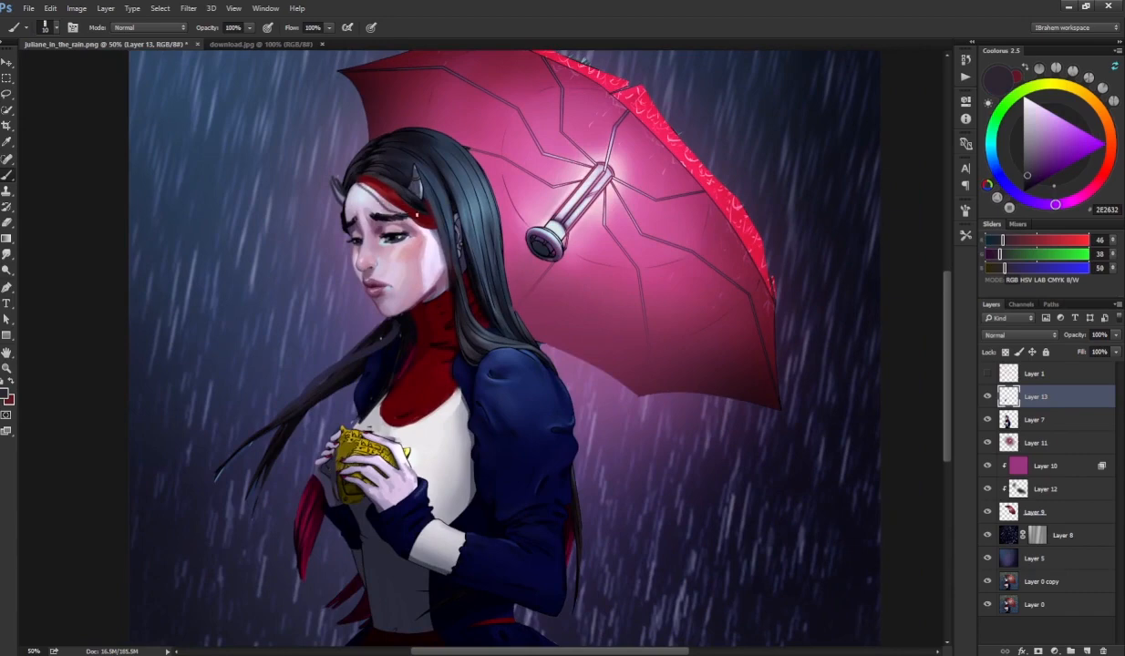
pyautogui.moveTo(427, 231); pyautogui.dragTo(442, 277)
pyautogui.hotkey('ctrl', 'z')
pyautogui.moveTo(426, 230); pyautogui.dragTo(445, 286)
pyautogui.hotkey('ctrl', 'z')
pyautogui.moveTo(425, 230); pyautogui.dragTo(443, 290)
pyautogui.moveTo(357, 186); pyautogui.dragTo(386, 212)
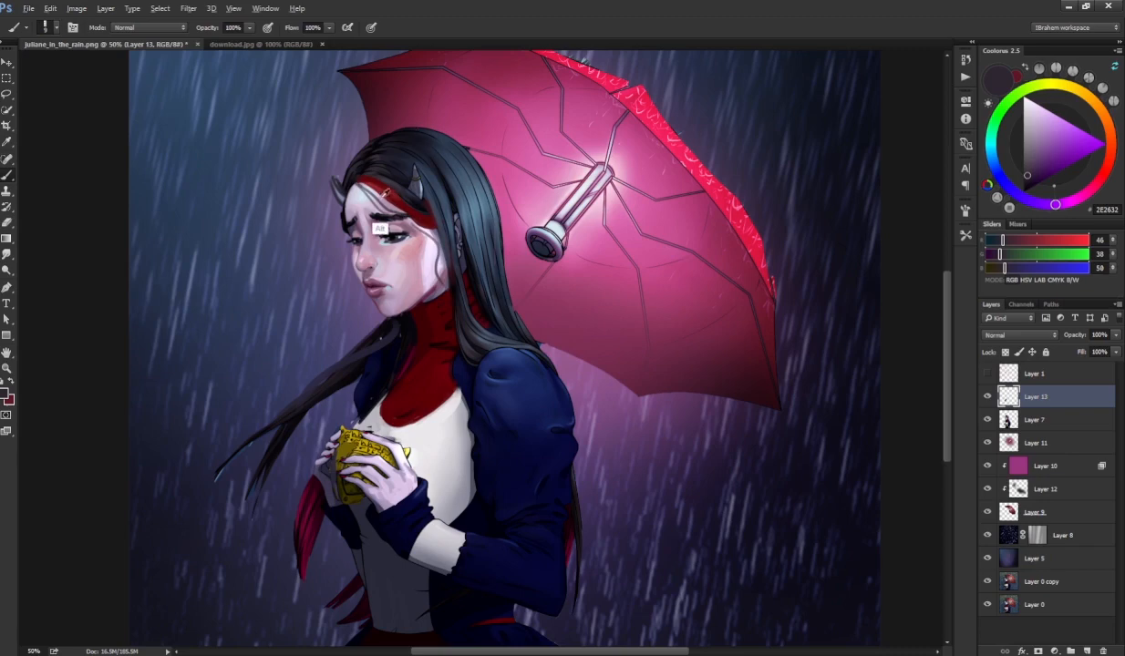
pyautogui.keyDown('alt'); pyautogui.click(367, 187); pyautogui.keyUp('alt')
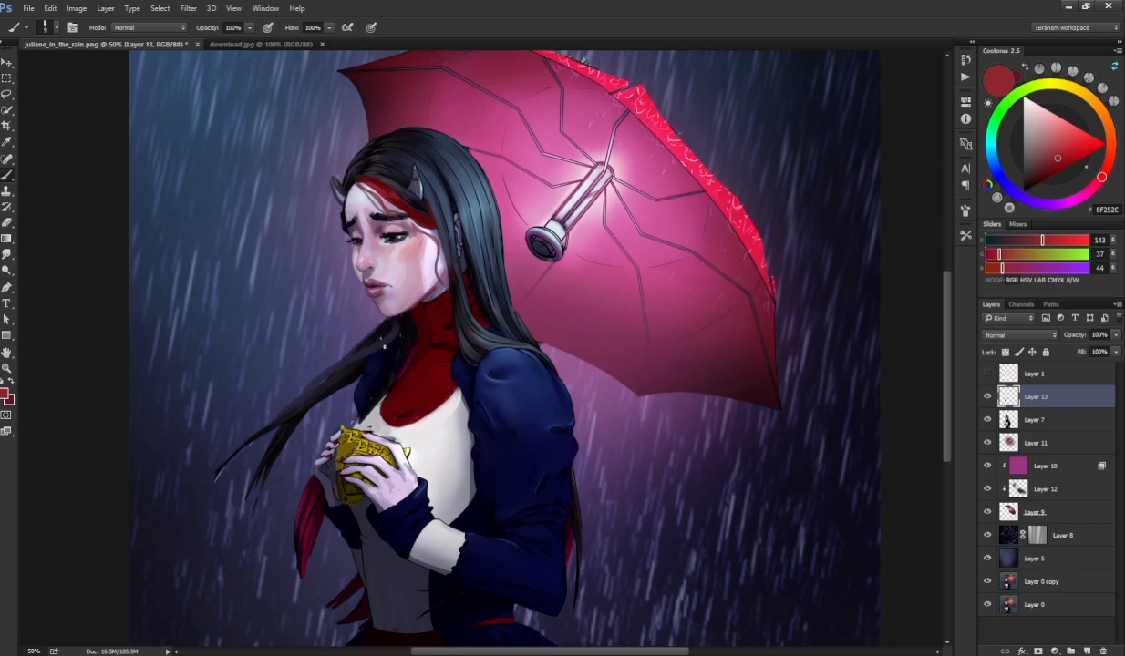
# - Touch up the jacket and windblown hair below the chin with sampled navy #05062A and background violet #4F4774
pyautogui.moveTo(364, 340)
pyautogui.mouseDown()
pyautogui.moveTo(374, 349)
pyautogui.moveTo(369, 334)
pyautogui.mouseUp()
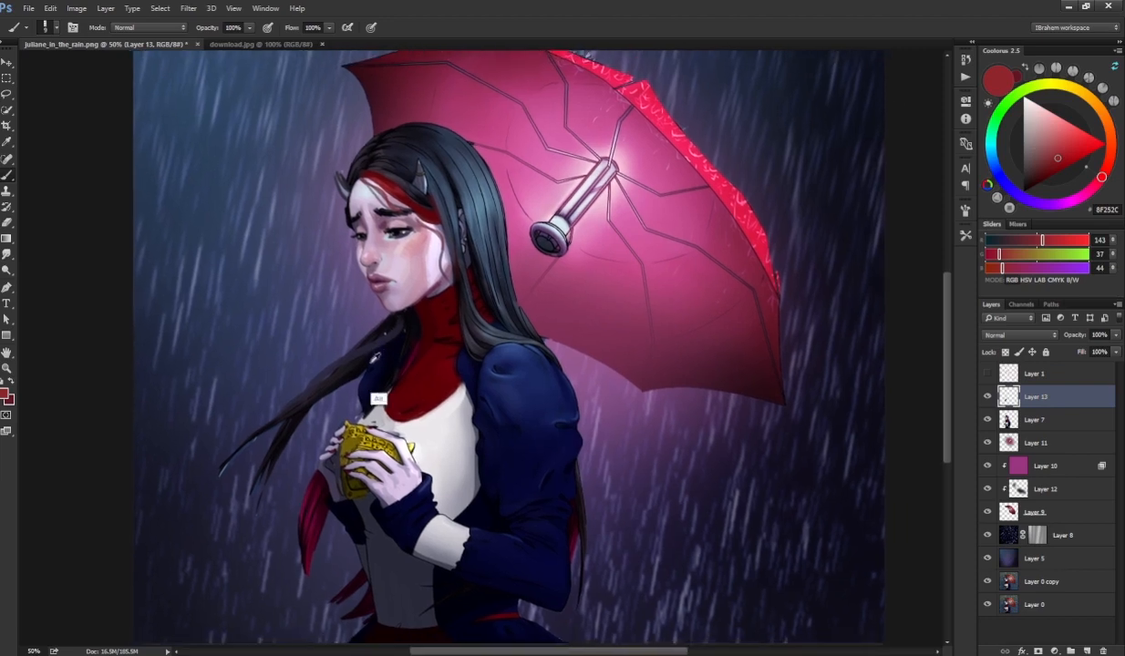
pyautogui.keyDown('alt'); pyautogui.click(381, 347); pyautogui.keyUp('alt')
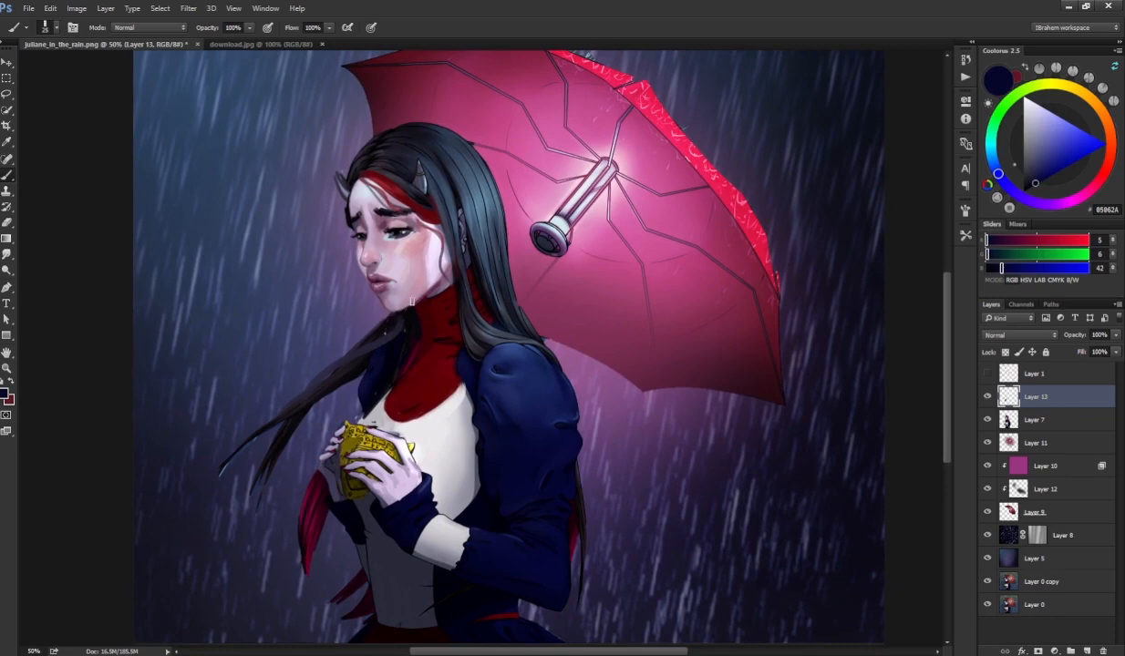
pyautogui.keyDown('alt'); pyautogui.click(371, 320); pyautogui.keyUp('alt')
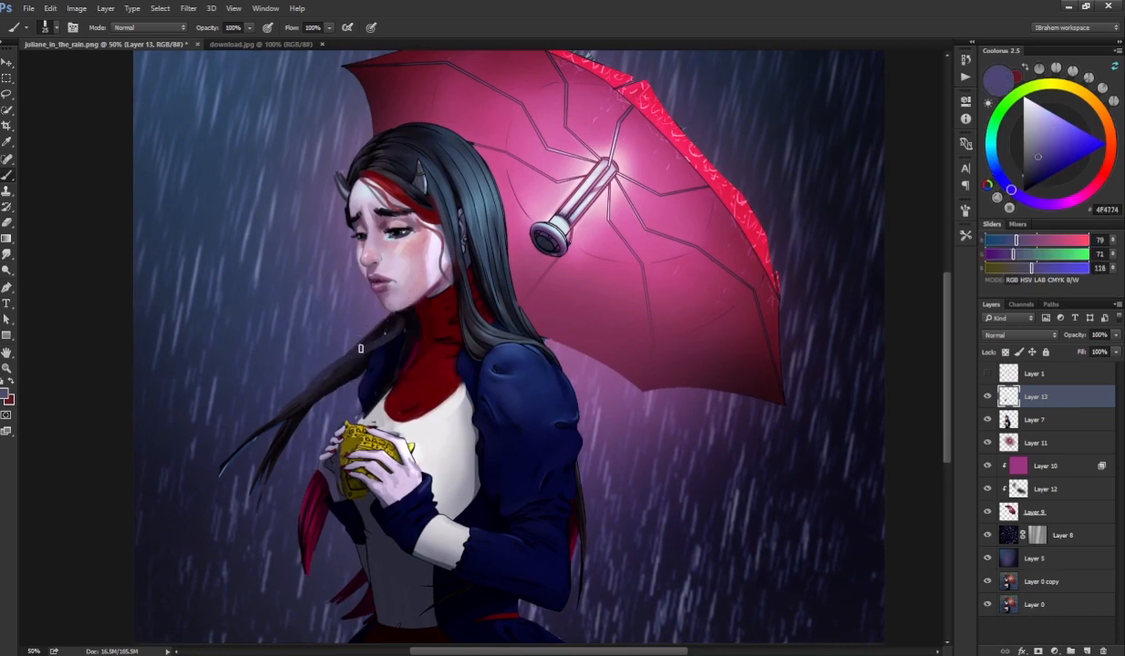
# - Lasso and delete the windblown hair lock from Layer 7, clear the selection, and merge Layer 13 down into Layer 7
pyautogui.press('l')
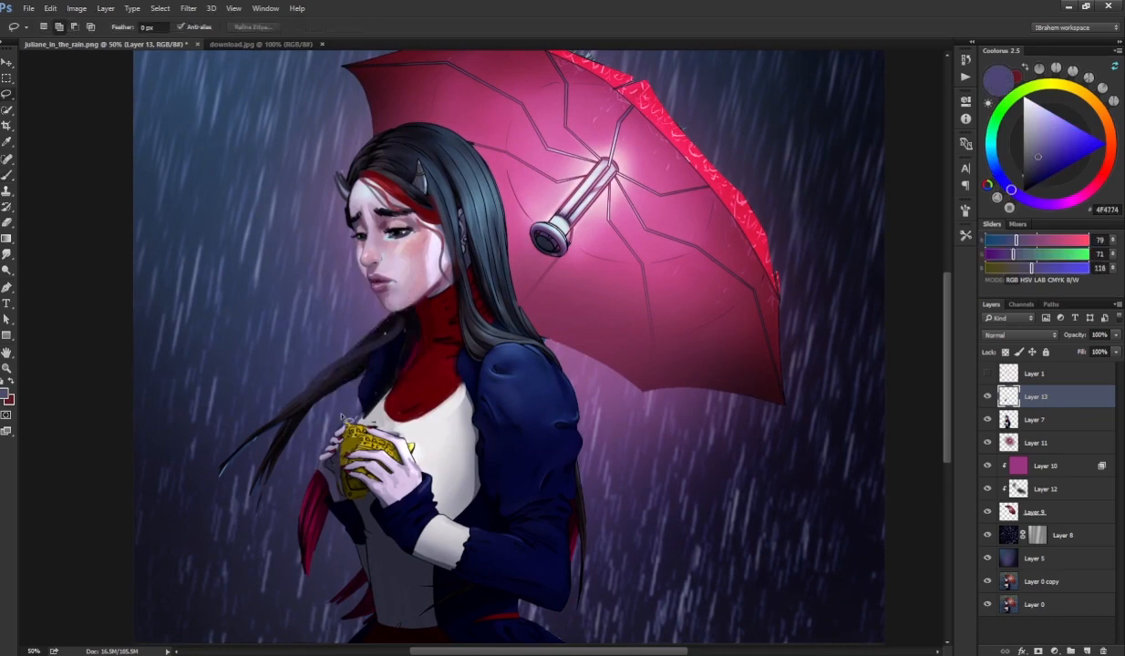
pyautogui.moveTo(375, 335)
pyautogui.mouseDown()
pyautogui.moveTo(351, 305)
pyautogui.moveTo(259, 536)
pyautogui.moveTo(293, 500)
pyautogui.mouseUp()
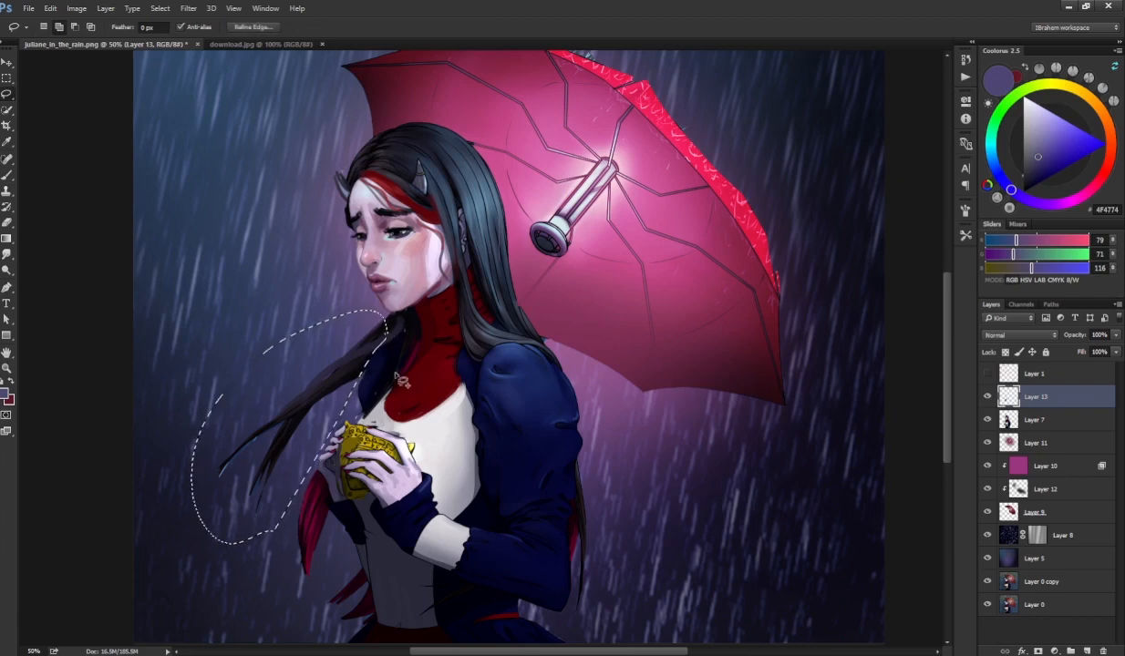
pyautogui.click(996, 415)
pyautogui.press('Delete')
pyautogui.hotkey('ctrl', 'd')
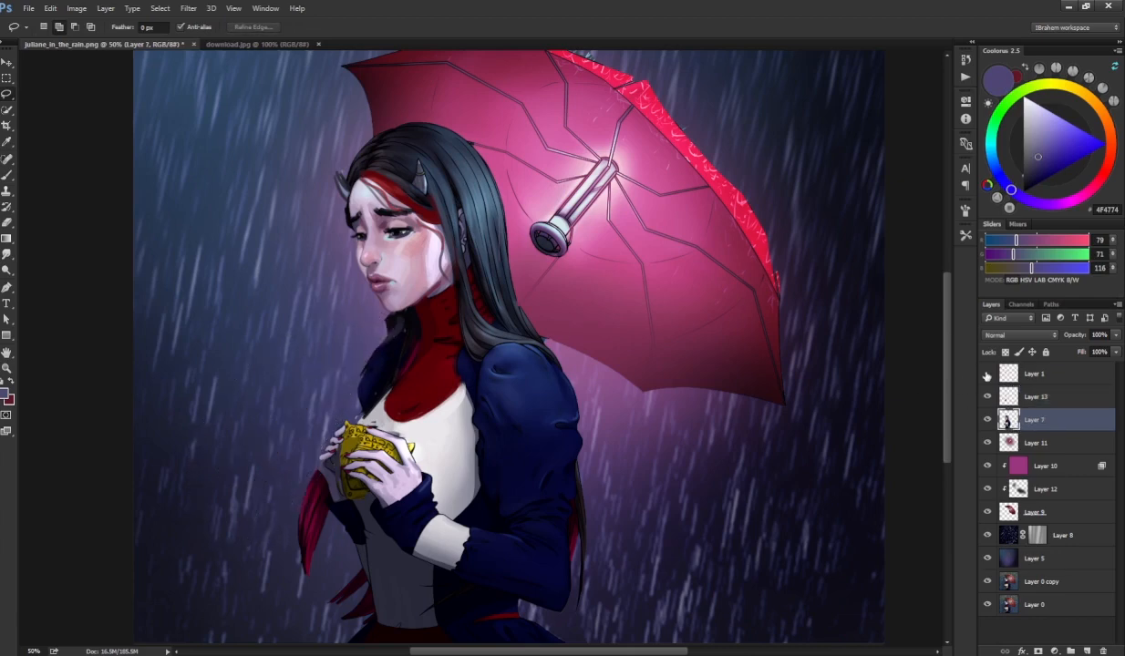
pyautogui.click(1001, 395)
pyautogui.hotkey('ctrl', 'e')
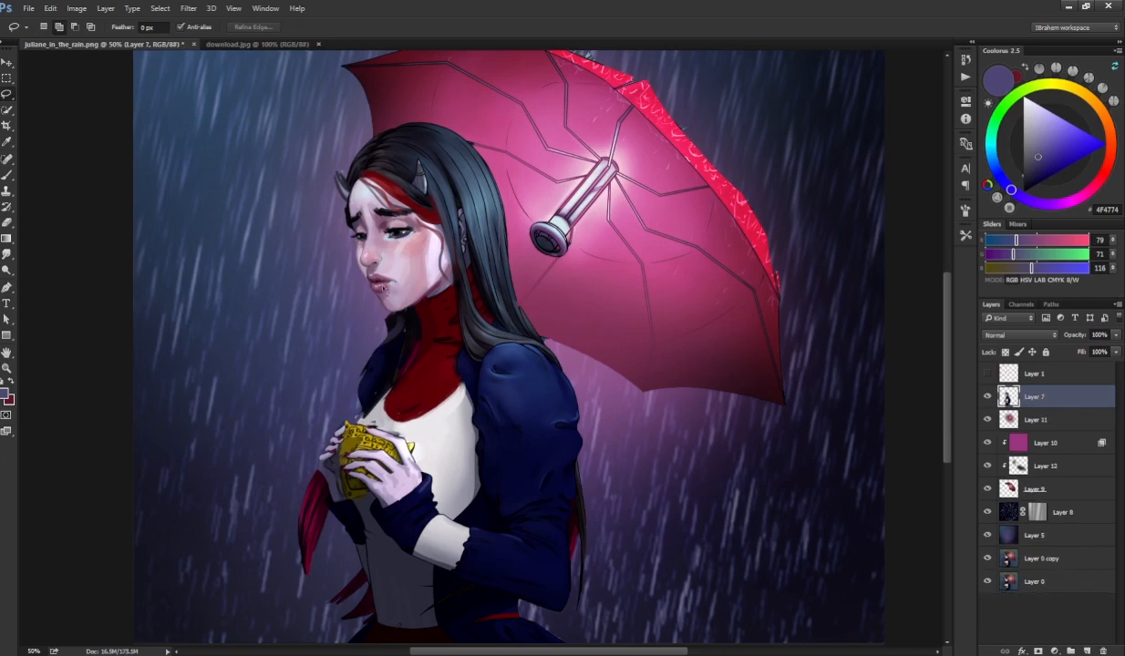
# - Paint dark hair hanging over the front of the jacket with sampled near-blacks #0A060B and #09050B, trimming its edge with violet #5D4D7B
pyautogui.press('b')
pyautogui.keyDown('alt'); pyautogui.click(374, 319); pyautogui.keyUp('alt')
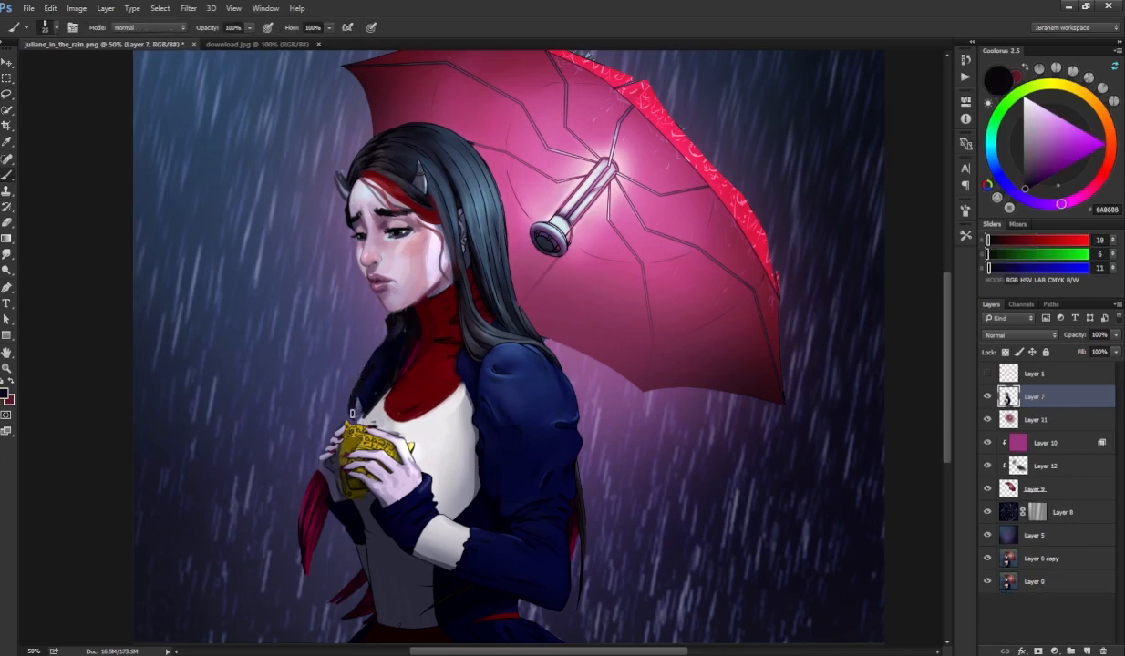
pyautogui.keyDown('alt'); pyautogui.click(358, 344); pyautogui.keyUp('alt')
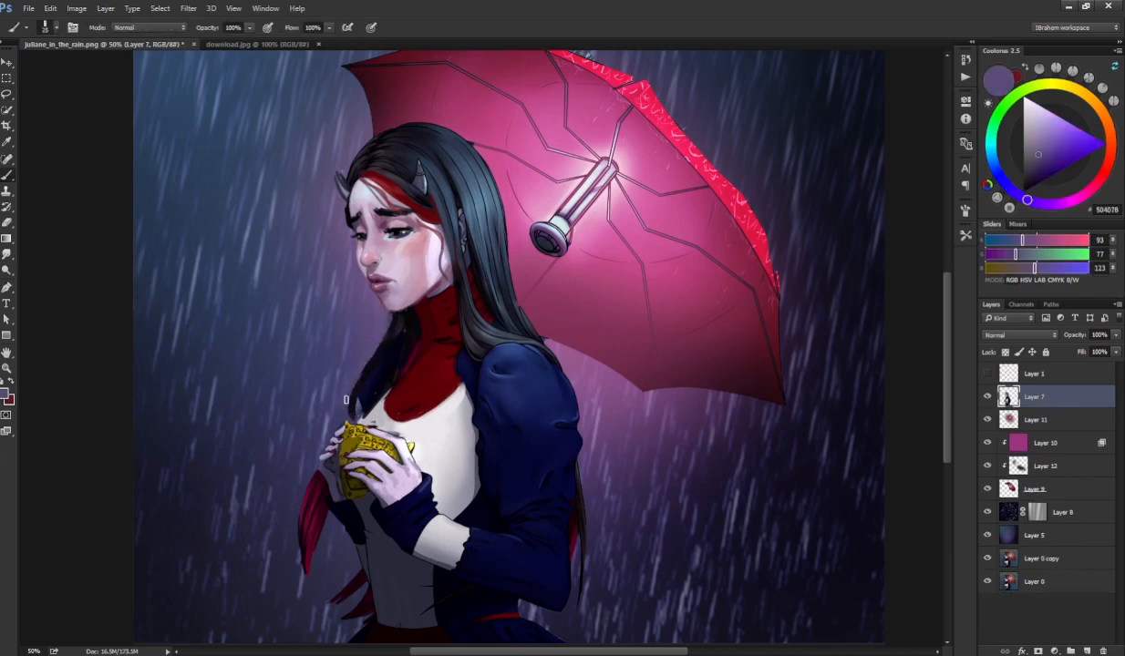
pyautogui.keyDown('alt'); pyautogui.click(371, 319); pyautogui.keyUp('alt')
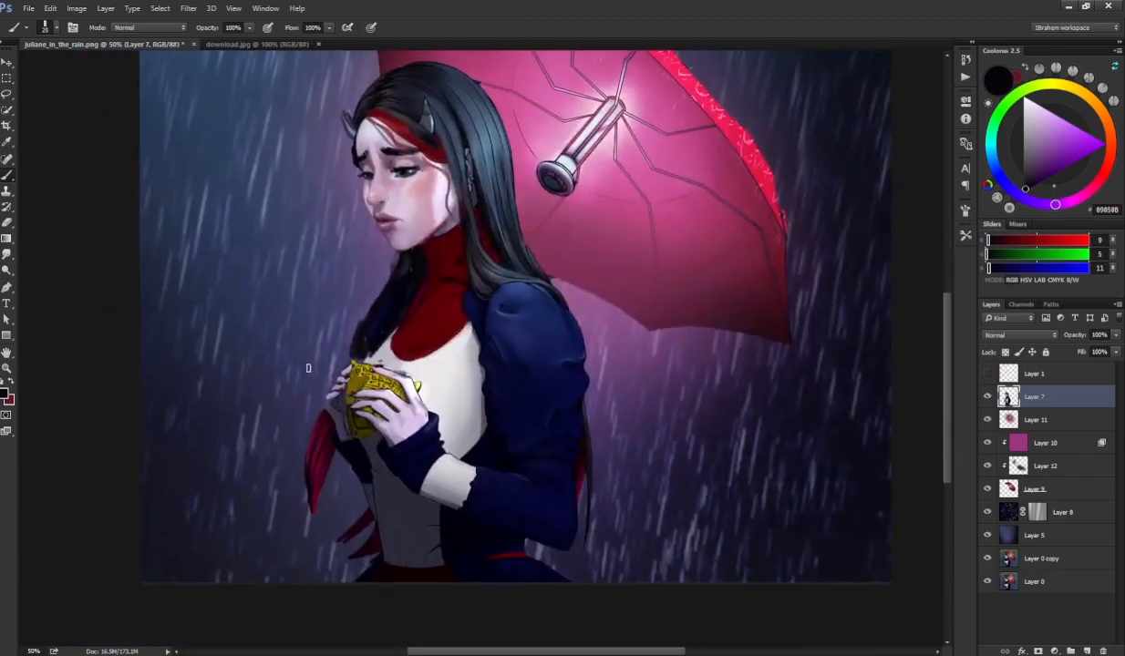
# - Extend the red cloth tail below the hands with crimson #570024 and dark #2A0012, and touch up the jacket front with navy #0C0D33
pyautogui.keyDown('alt'); pyautogui.click(320, 478); pyautogui.keyUp('alt')
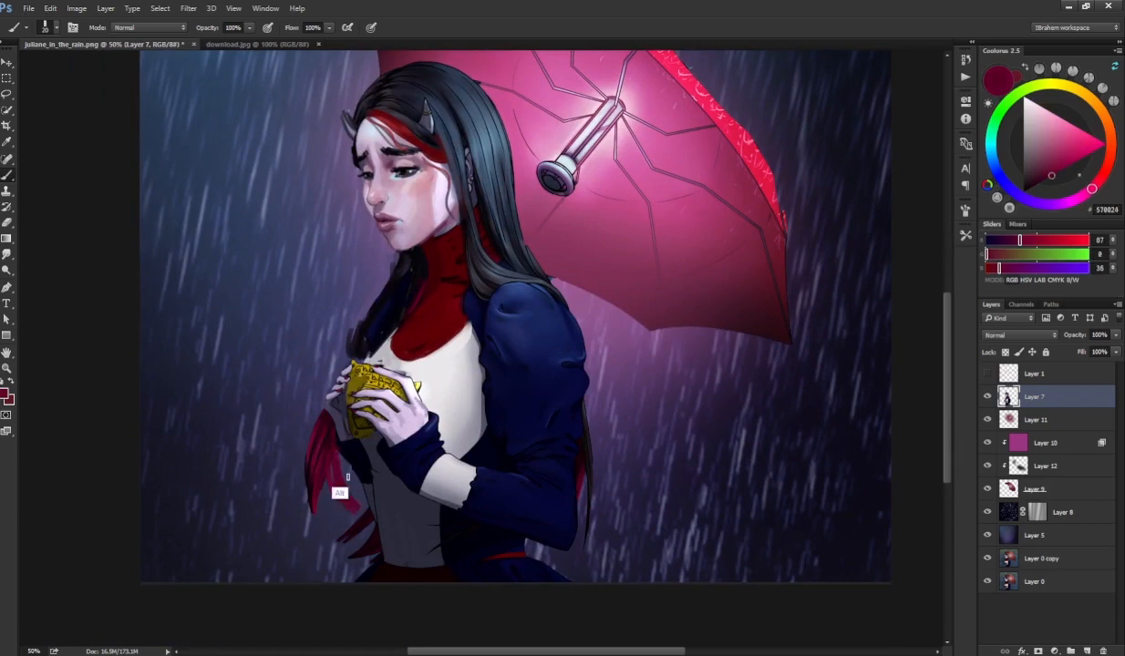
pyautogui.keyDown('alt'); pyautogui.click(342, 492); pyautogui.keyUp('alt')
pyautogui.moveTo(365, 455); pyautogui.dragTo(304, 532)
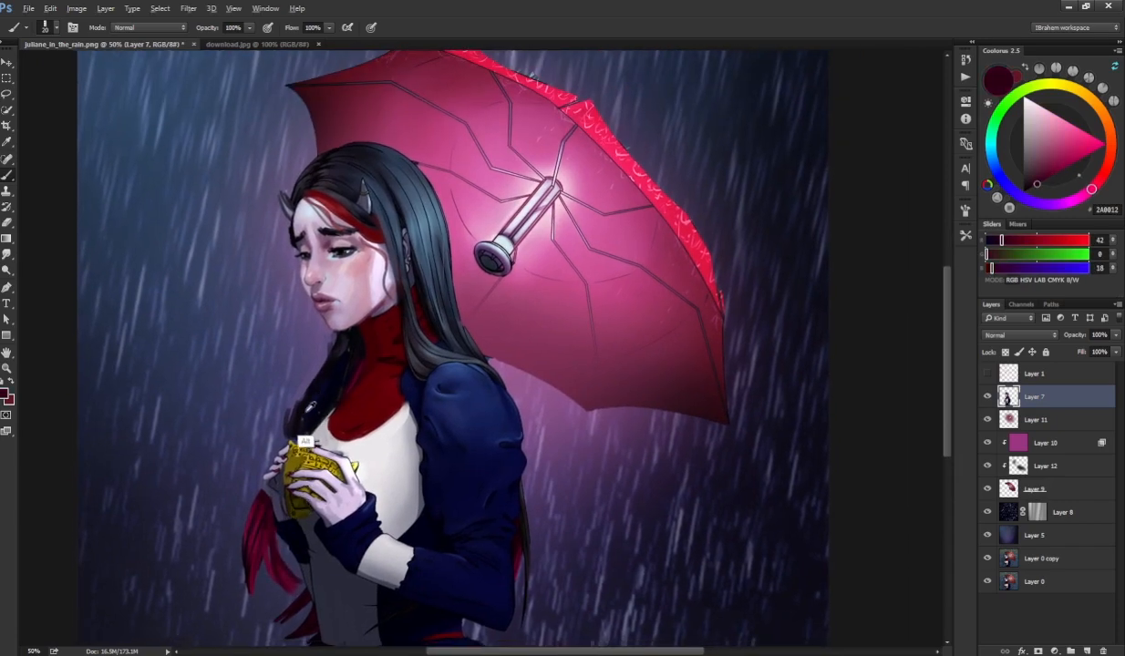
pyautogui.keyDown('alt'); pyautogui.click(289, 438); pyautogui.keyUp('alt')
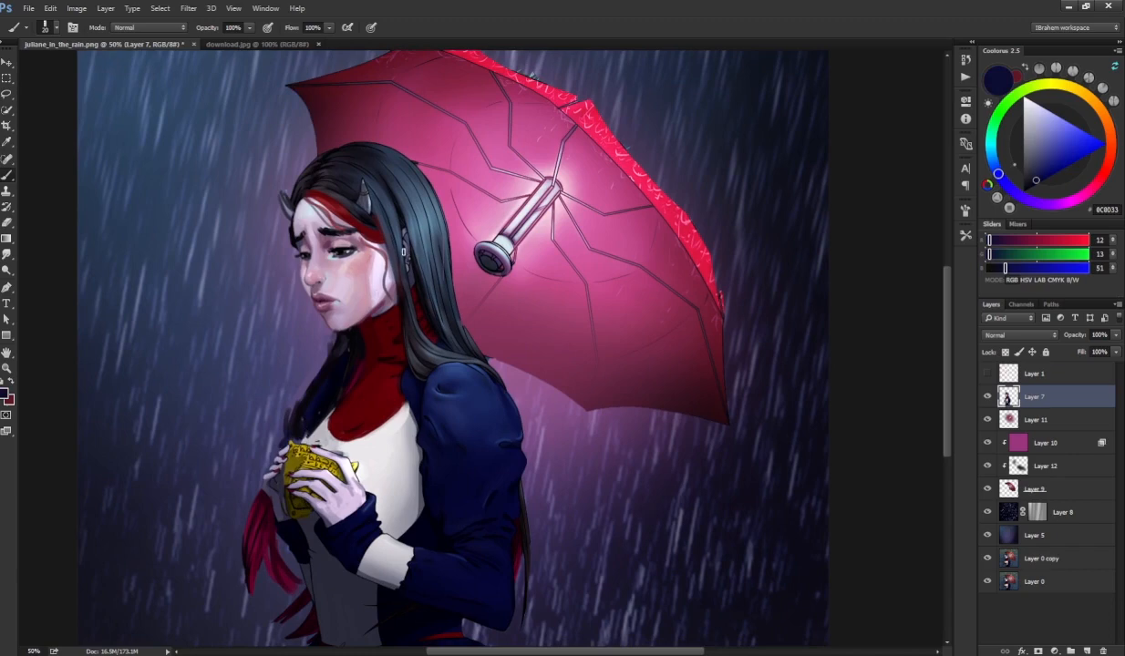
# - Refine the hair around the ear and earring with sampled #3E4256, near-black #12101A and slate blue #40536A
pyautogui.keyDown('alt'); pyautogui.click(378, 249); pyautogui.keyUp('alt')
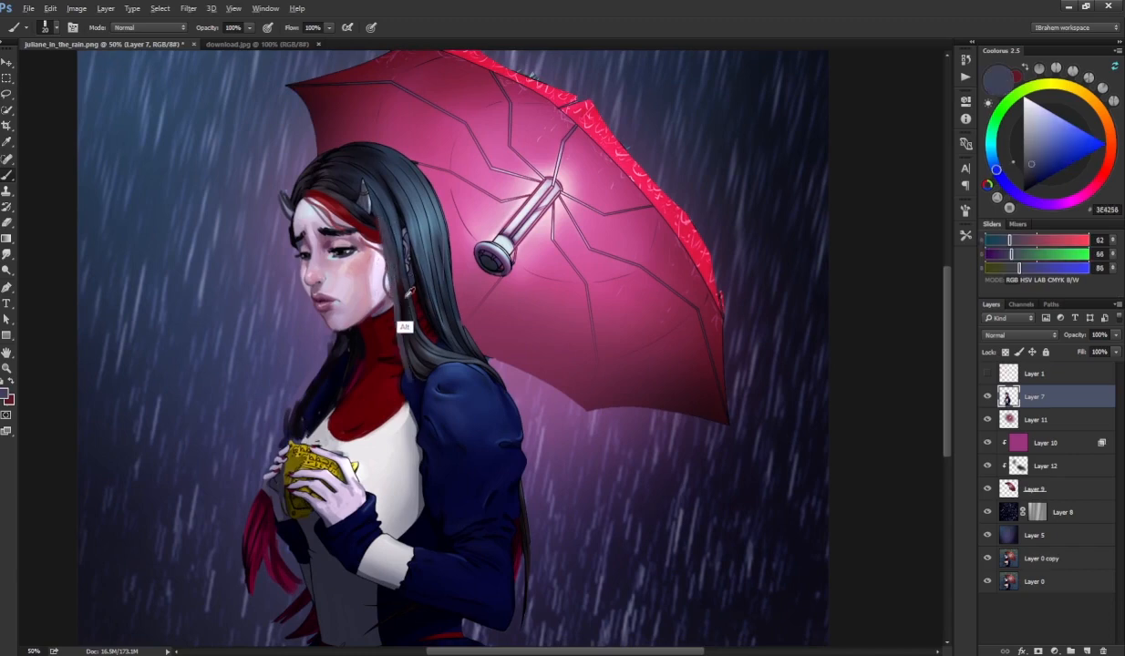
pyautogui.keyDown('alt'); pyautogui.click(407, 291); pyautogui.keyUp('alt')
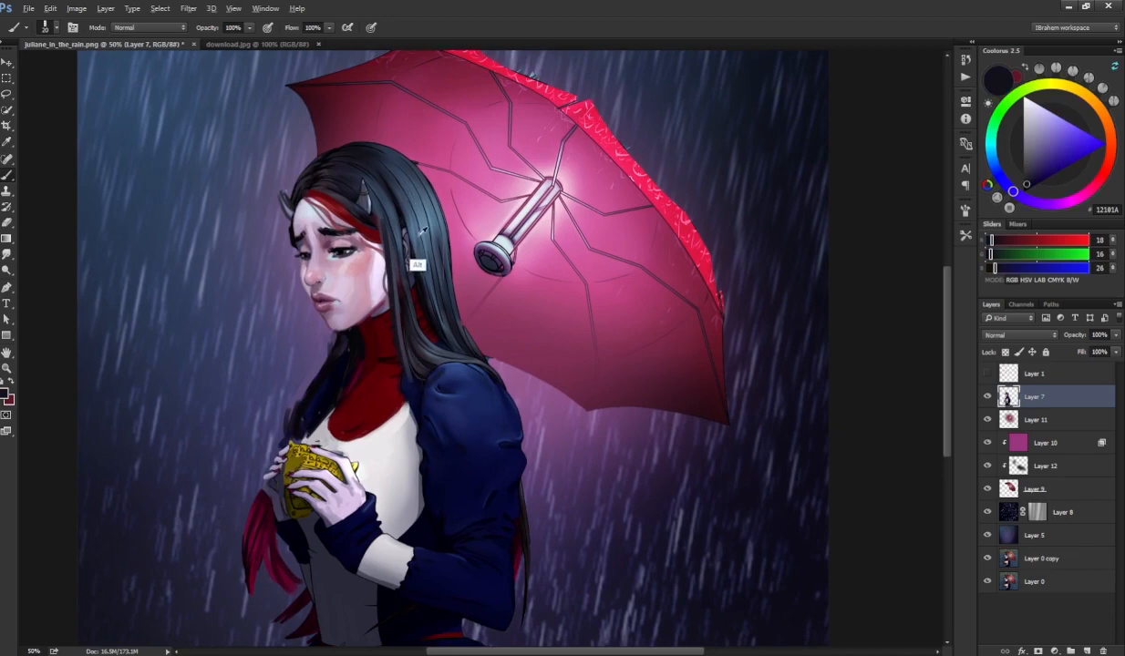
pyautogui.keyDown('alt'); pyautogui.click(404, 201); pyautogui.keyUp('alt')
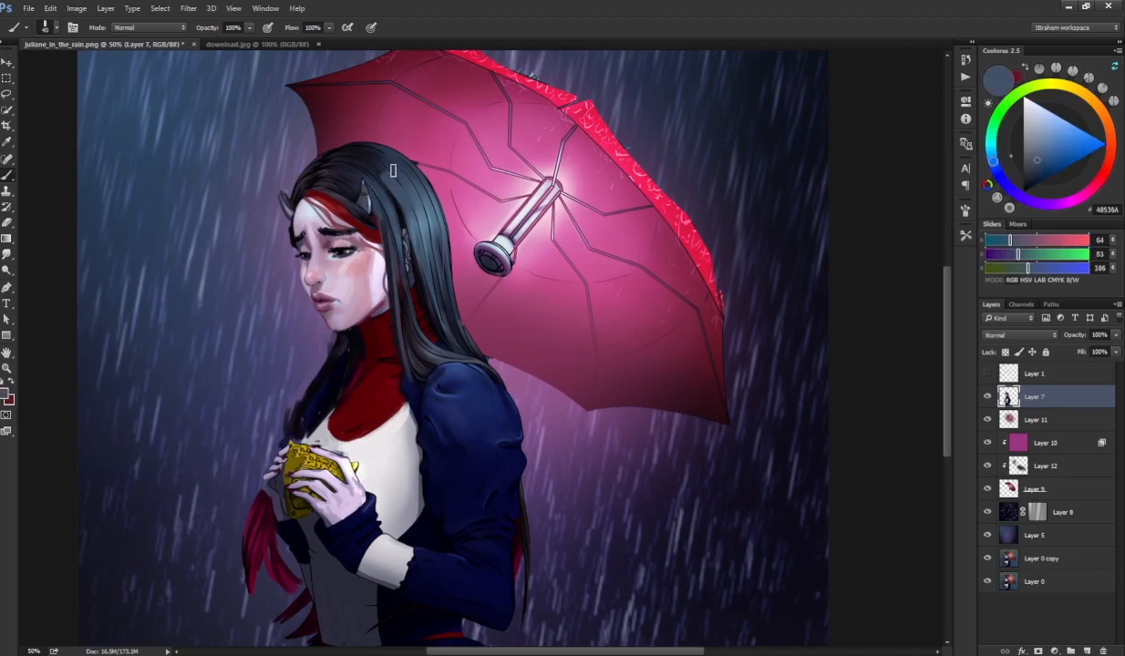
# - Repaint the hair from the crown down past the ear to the shoulder with broad strokes of sampled dark #191A26
pyautogui.keyDown('alt'); pyautogui.click(364, 171); pyautogui.keyUp('alt')
pyautogui.moveTo(381, 154); pyautogui.dragTo(419, 266)
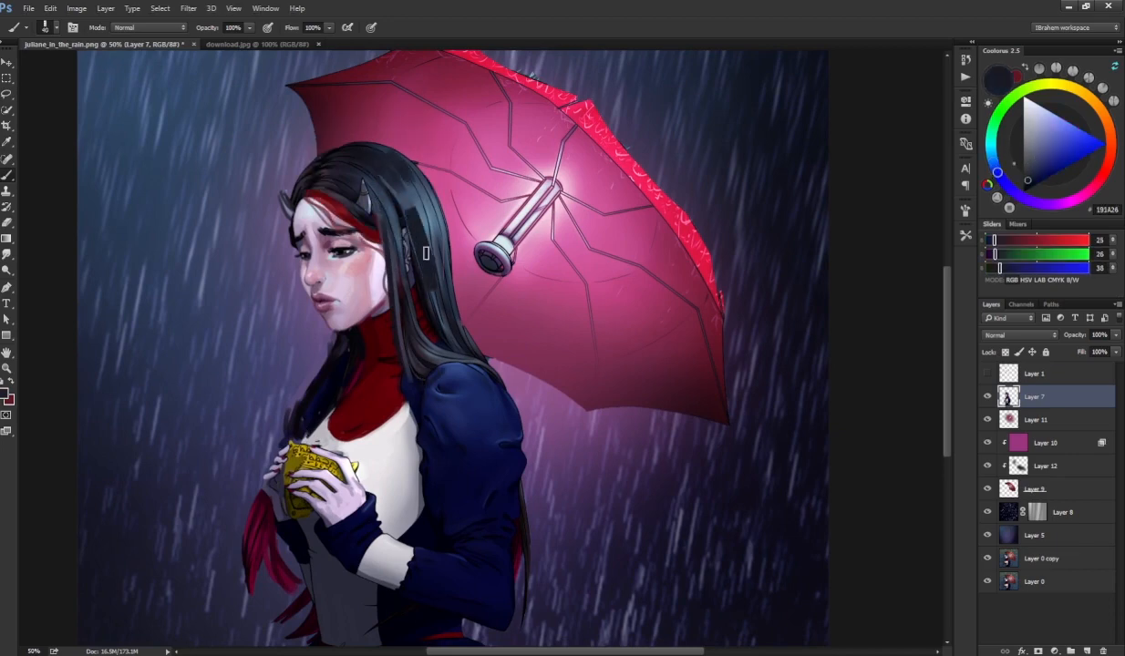
pyautogui.moveTo(416, 206)
pyautogui.mouseDown()
pyautogui.moveTo(428, 272)
pyautogui.moveTo(464, 341)
pyautogui.mouseUp()
pyautogui.moveTo(406, 147); pyautogui.dragTo(412, 239)
pyautogui.keyDown('alt'); pyautogui.click(413, 318); pyautogui.keyUp('alt')
pyautogui.keyDown('alt'); pyautogui.click(436, 337); pyautogui.keyUp('alt')
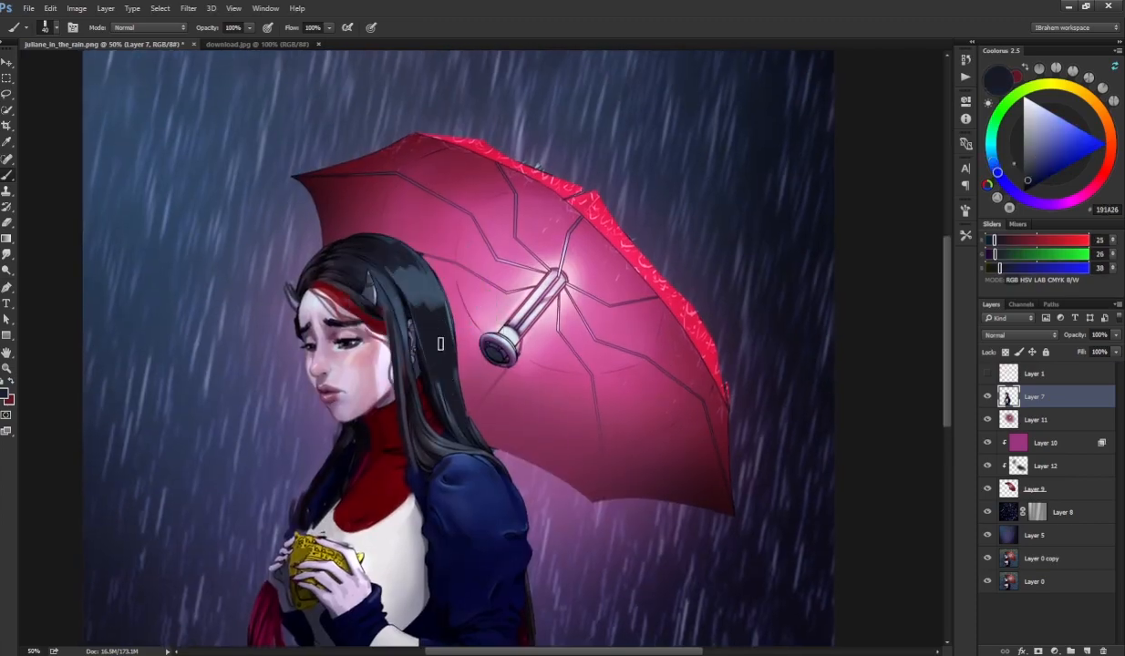
# - Paint pale blue #92BCEF highlights across the upper hair and behind the horn, trimming their edges with sampled dark #191A26
pyautogui.moveTo(450, 256); pyautogui.dragTo(490, 227)
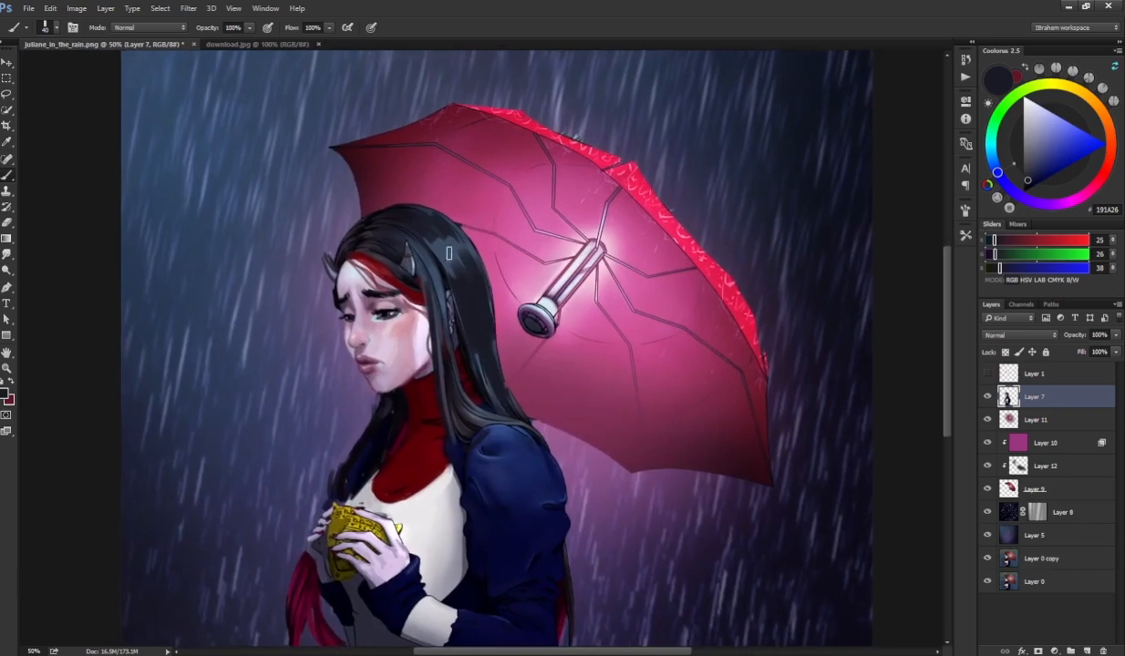
pyautogui.keyDown('alt'); pyautogui.click(430, 243); pyautogui.keyUp('alt')
pyautogui.click(1055, 125)
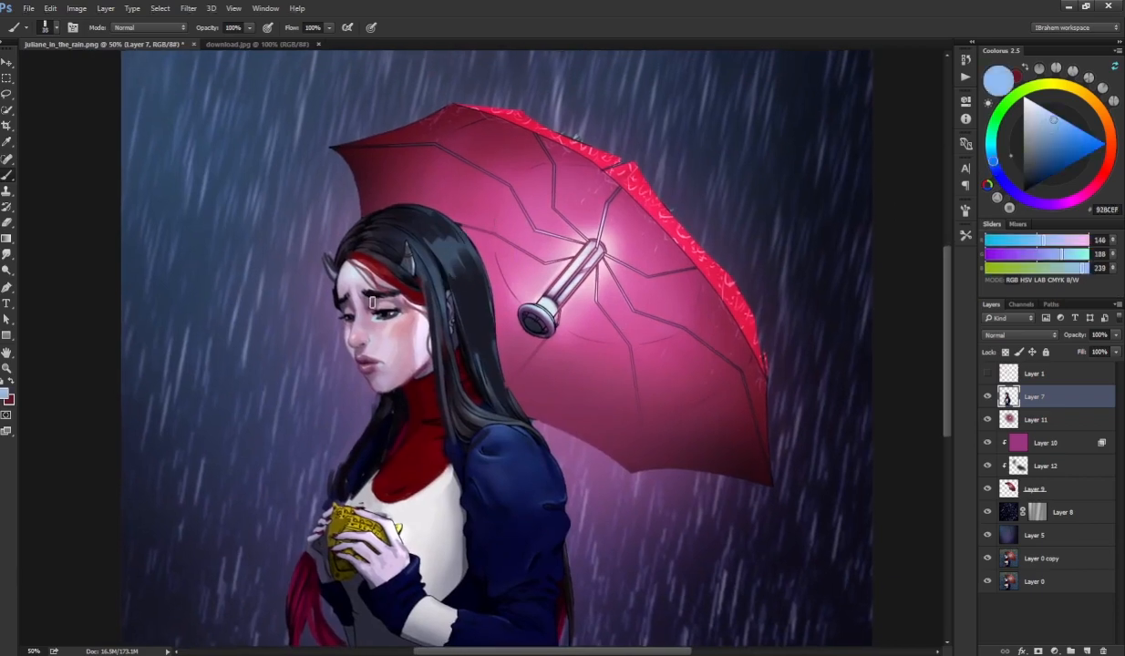
pyautogui.moveTo(436, 244)
pyautogui.mouseDown()
pyautogui.moveTo(470, 286)
pyautogui.moveTo(436, 250)
pyautogui.mouseUp()
pyautogui.keyDown('alt'); pyautogui.click(452, 305); pyautogui.keyUp('alt')
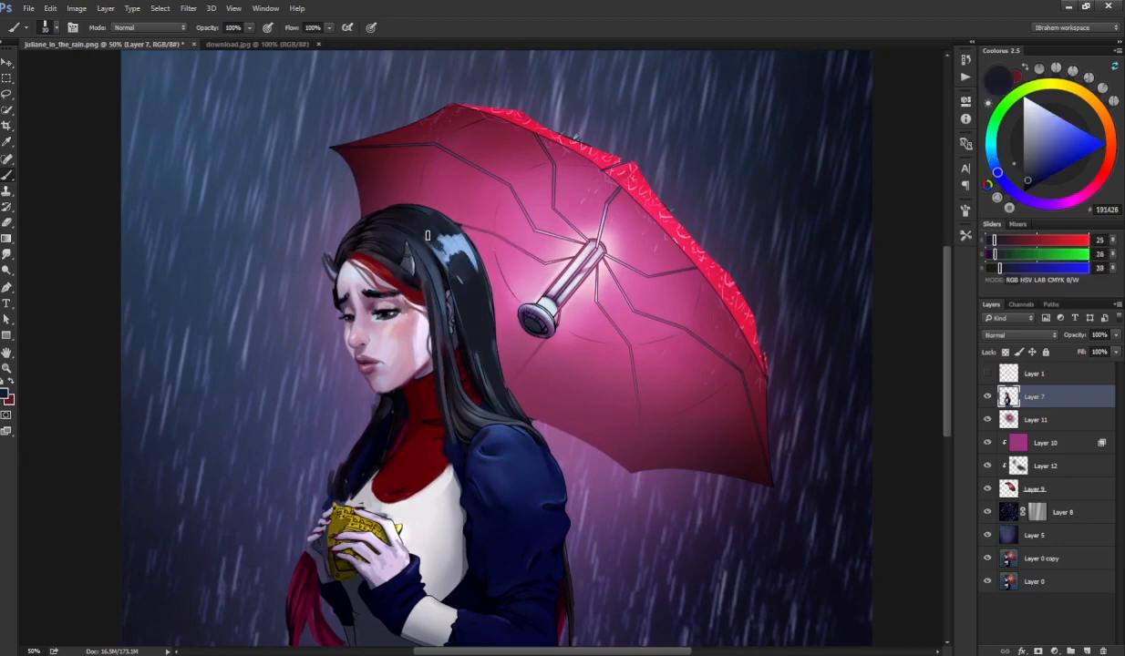
pyautogui.keyDown('alt'); pyautogui.click(445, 255); pyautogui.keyUp('alt')
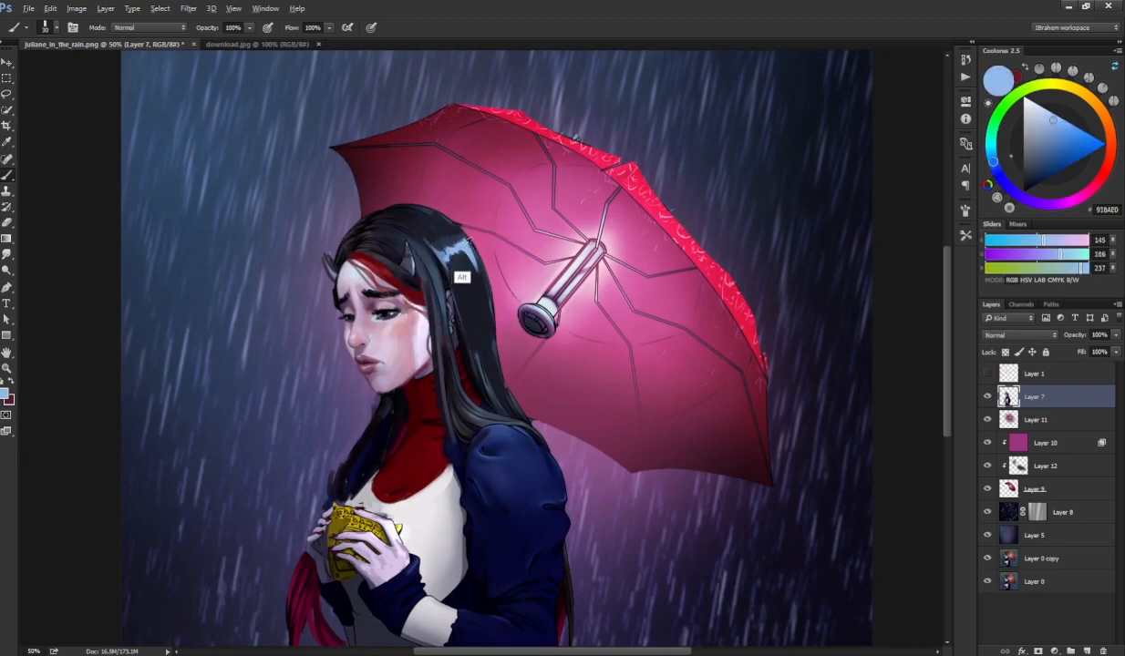
pyautogui.moveTo(375, 251)
pyautogui.mouseDown()
pyautogui.moveTo(402, 234)
pyautogui.moveTo(419, 250)
pyautogui.moveTo(383, 248)
pyautogui.moveTo(387, 228)
pyautogui.moveTo(369, 228)
pyautogui.moveTo(368, 246)
pyautogui.mouseUp()
pyautogui.keyDown('alt'); pyautogui.click(394, 211); pyautogui.keyUp('alt')
pyautogui.keyDown('alt'); pyautogui.click(401, 248); pyautogui.keyUp('alt')
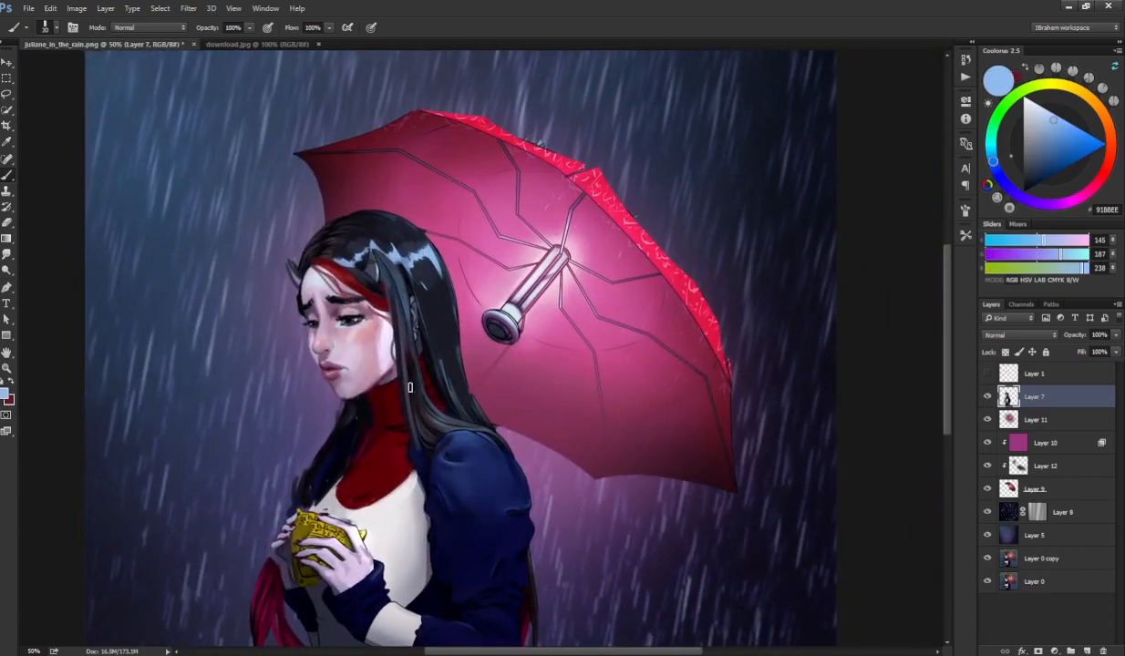
# - Add #91BBEE highlights to the hair above the shoulder and the front lock, shaping them with sampled darks #191A26 and #171421
pyautogui.moveTo(405, 378); pyautogui.dragTo(419, 407)
pyautogui.keyDown('alt'); pyautogui.click(424, 321); pyautogui.keyUp('alt')
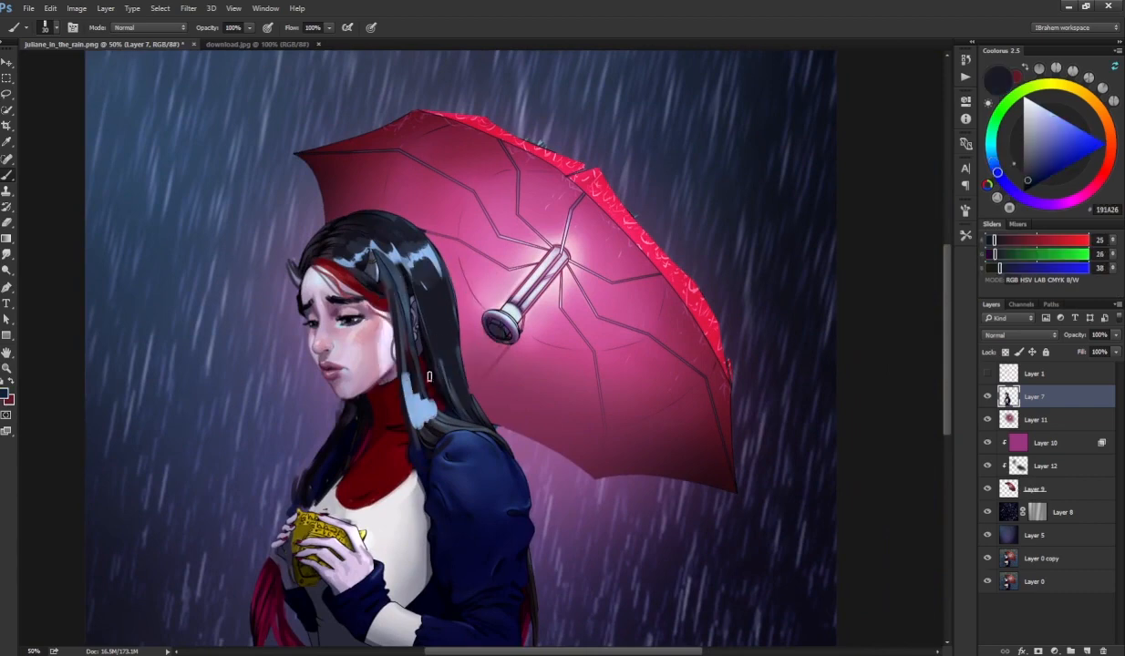
pyautogui.moveTo(389, 343)
pyautogui.mouseDown()
pyautogui.moveTo(399, 390)
pyautogui.moveTo(423, 393)
pyautogui.moveTo(409, 409)
pyautogui.moveTo(430, 401)
pyautogui.mouseUp()
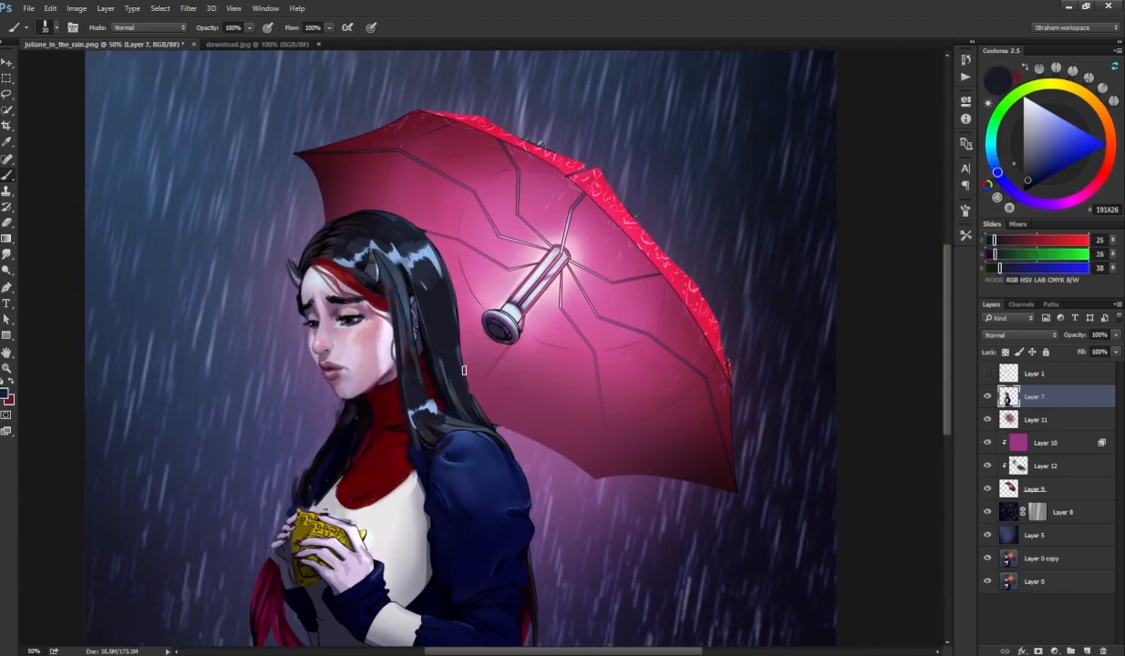
pyautogui.keyDown('alt'); pyautogui.click(425, 254); pyautogui.keyUp('alt')
pyautogui.moveTo(349, 420)
pyautogui.mouseDown()
pyautogui.moveTo(331, 457)
pyautogui.moveTo(350, 441)
pyautogui.moveTo(327, 428)
pyautogui.moveTo(335, 452)
pyautogui.mouseUp()
pyautogui.keyDown('alt'); pyautogui.click(352, 413); pyautogui.keyUp('alt')
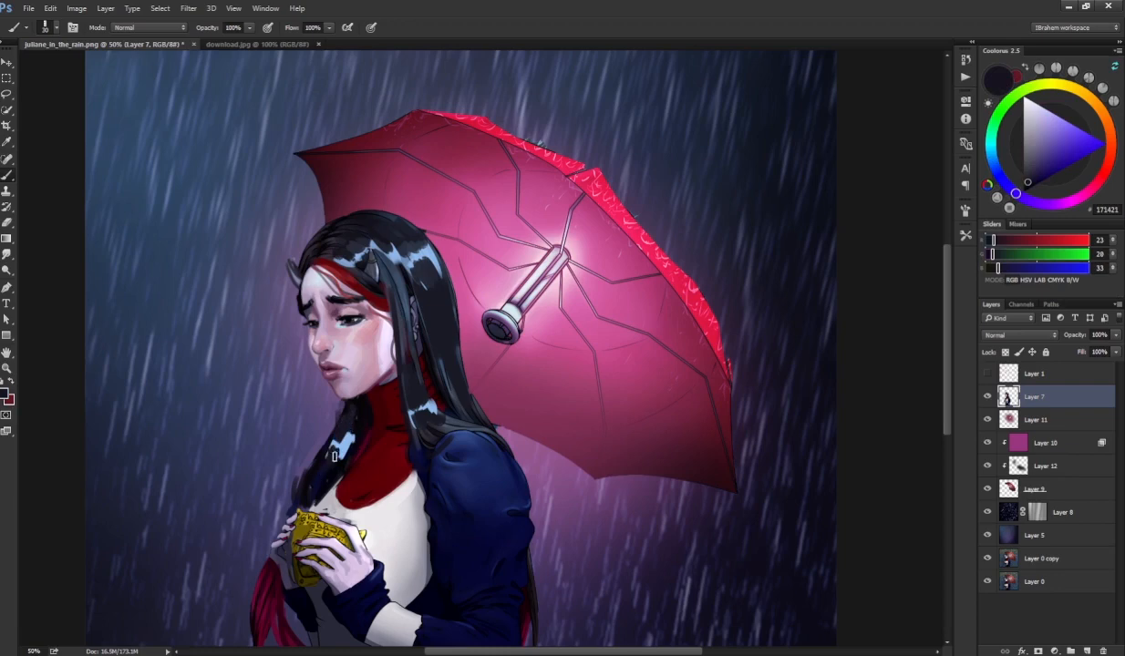
# - Paint small #90B9EC highlights on the front of the crown near the hairline and trim them with #13121C
pyautogui.moveTo(453, 343); pyautogui.dragTo(437, 361)
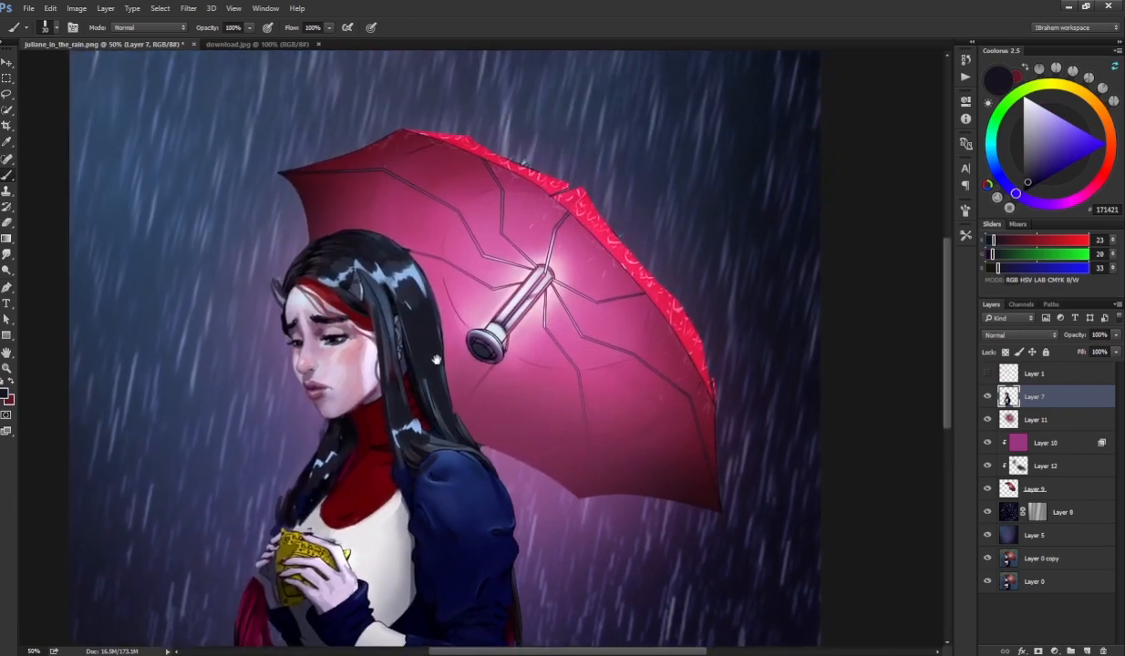
pyautogui.keyDown('alt'); pyautogui.click(370, 252); pyautogui.keyUp('alt')
pyautogui.moveTo(295, 271); pyautogui.dragTo(319, 263)
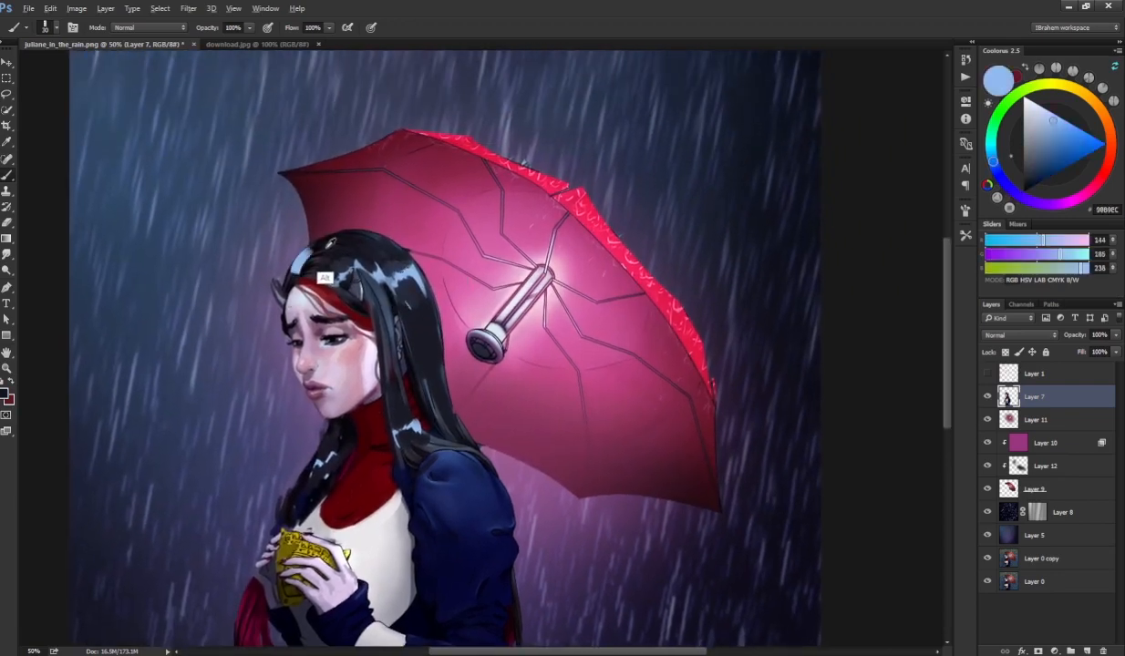
pyautogui.keyDown('alt'); pyautogui.click(313, 258); pyautogui.keyUp('alt')
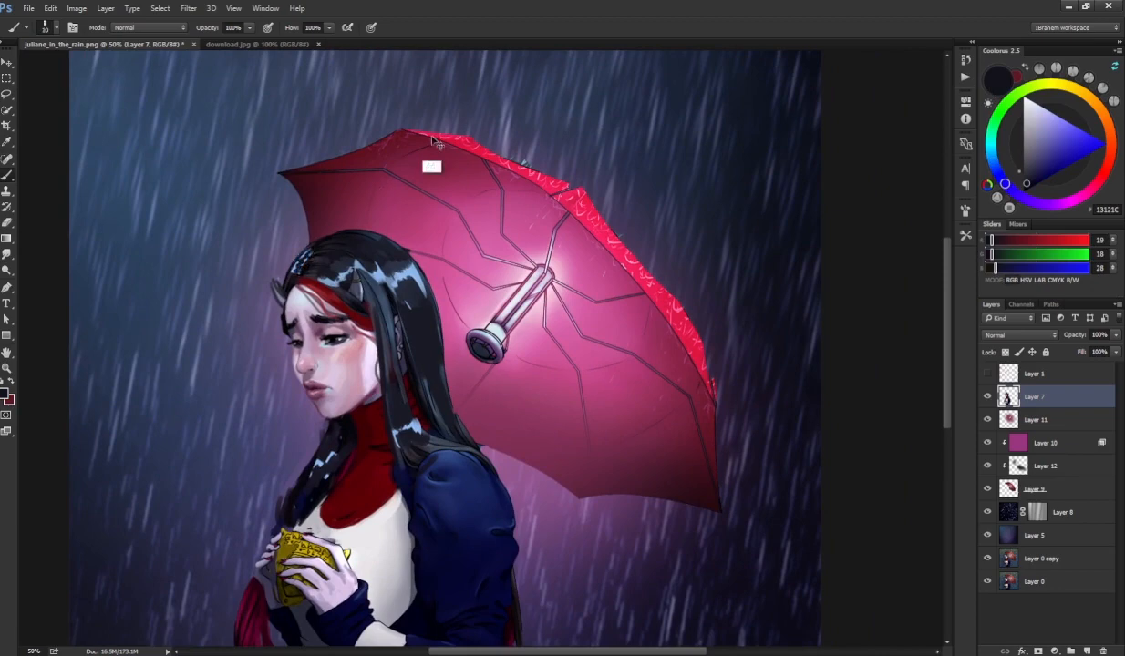
# - Shade the side of the white shirt beside the jacket with gray #8E8E9D and tan #A08265
pyautogui.hotkey('ctrl', '-')
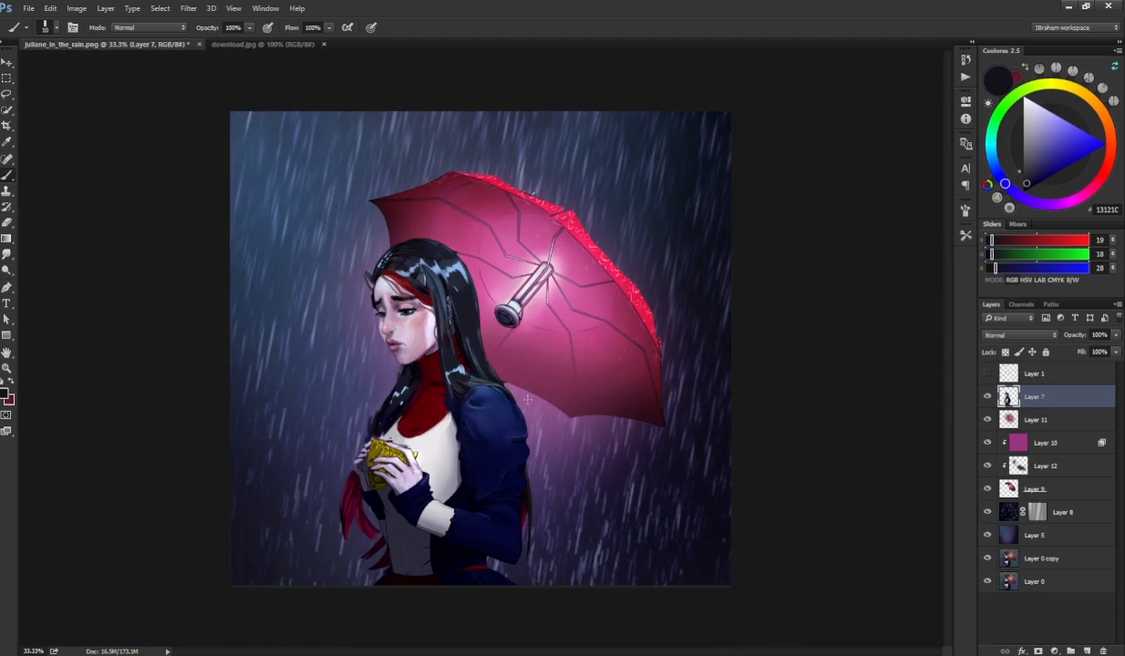
pyautogui.keyDown('alt'); pyautogui.click(442, 469); pyautogui.keyUp('alt')
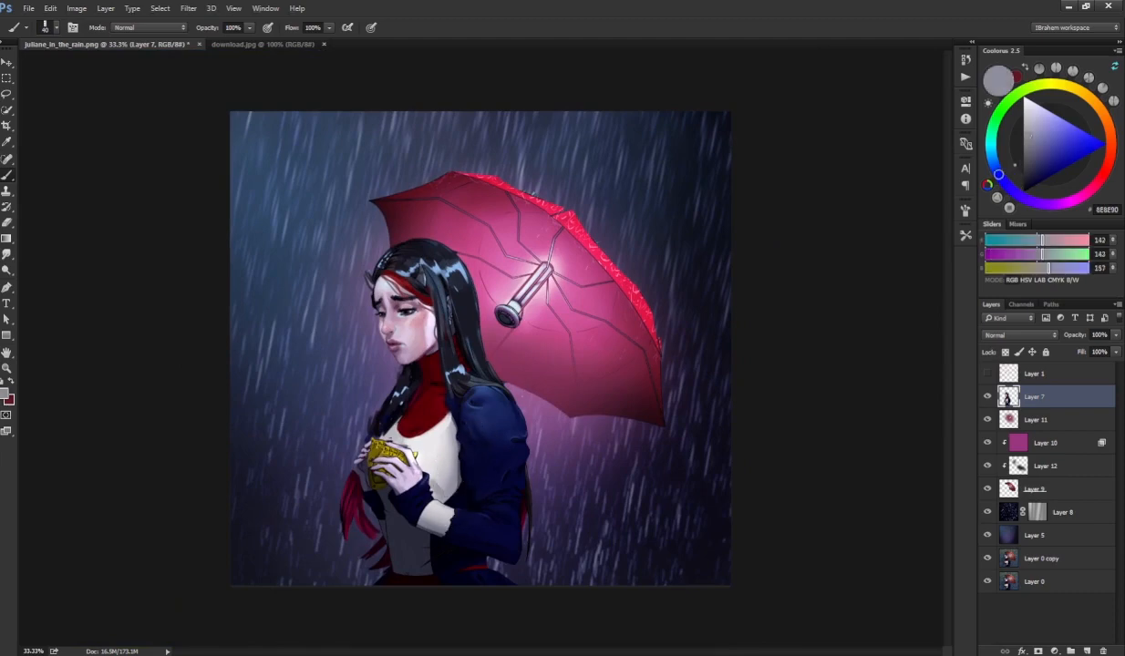
pyautogui.moveTo(448, 481)
pyautogui.mouseDown()
pyautogui.moveTo(476, 413)
pyautogui.moveTo(414, 458)
pyautogui.mouseUp()
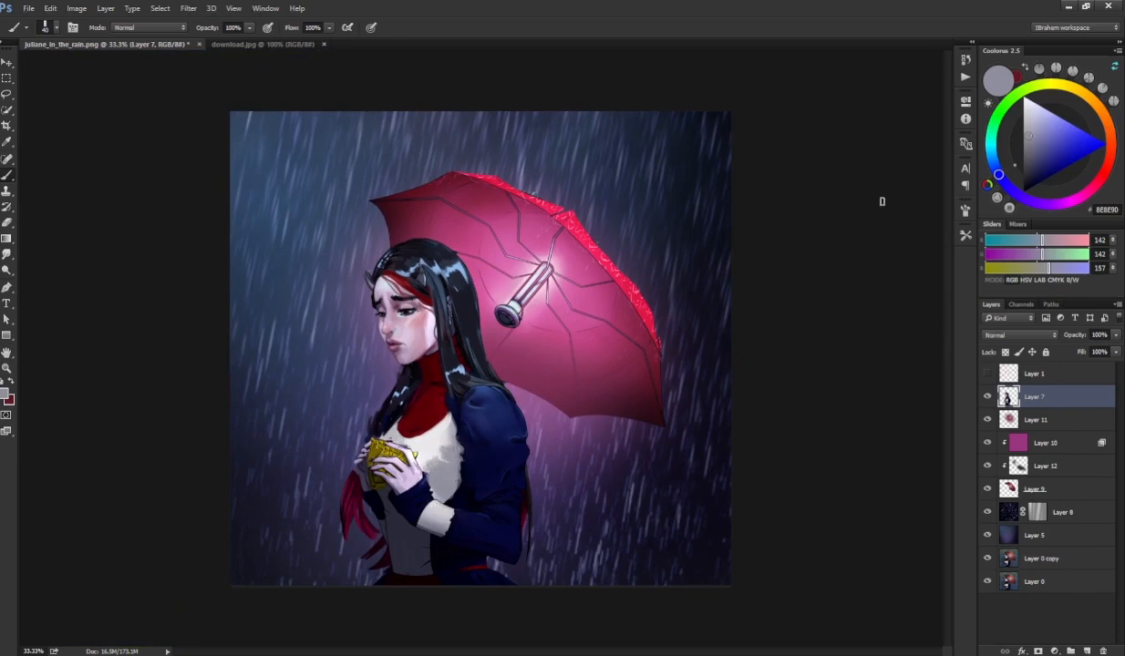
pyautogui.click(1105, 116)
pyautogui.click(1044, 143)
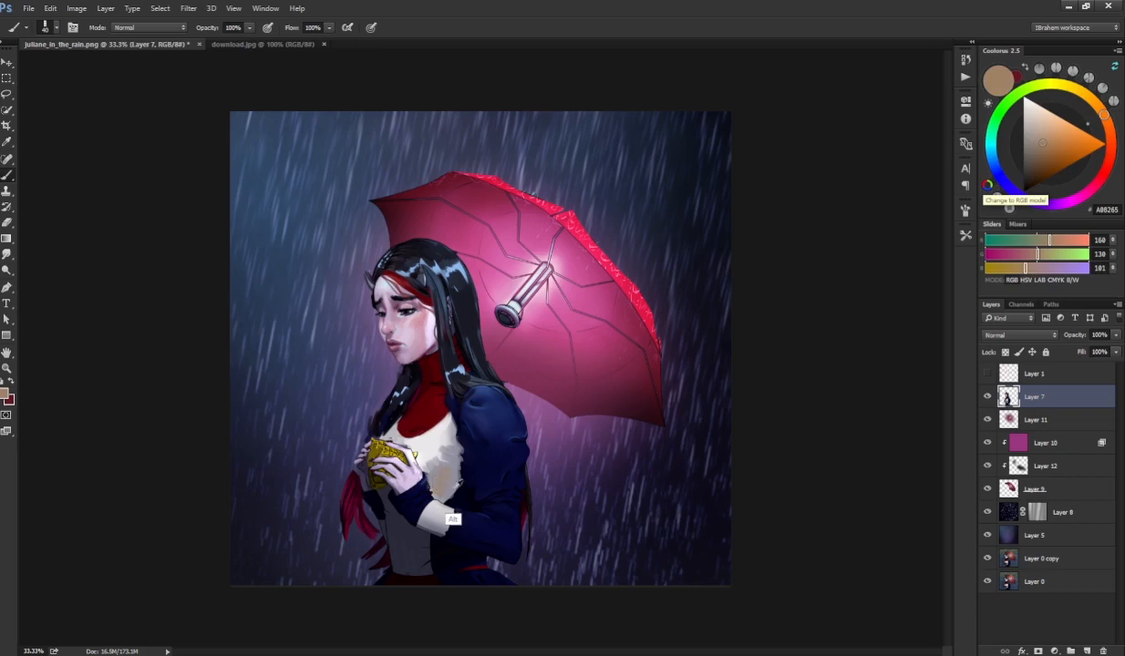
pyautogui.keyDown('alt'); pyautogui.click(432, 502); pyautogui.keyUp('alt')
pyautogui.moveTo(442, 466)
pyautogui.mouseDown()
pyautogui.moveTo(441, 494)
pyautogui.moveTo(450, 488)
pyautogui.mouseUp()
pyautogui.keyDown('alt'); pyautogui.click(430, 506); pyautogui.keyUp('alt')
# - Shade the lower shirt below the hands with brown-gray #766258 and sampled #585053, adding faint folds
pyautogui.click(1035, 158)
pyautogui.moveTo(274, 144); pyautogui.dragTo(318, 290)
pyautogui.hotkey('ctrl', 'z')
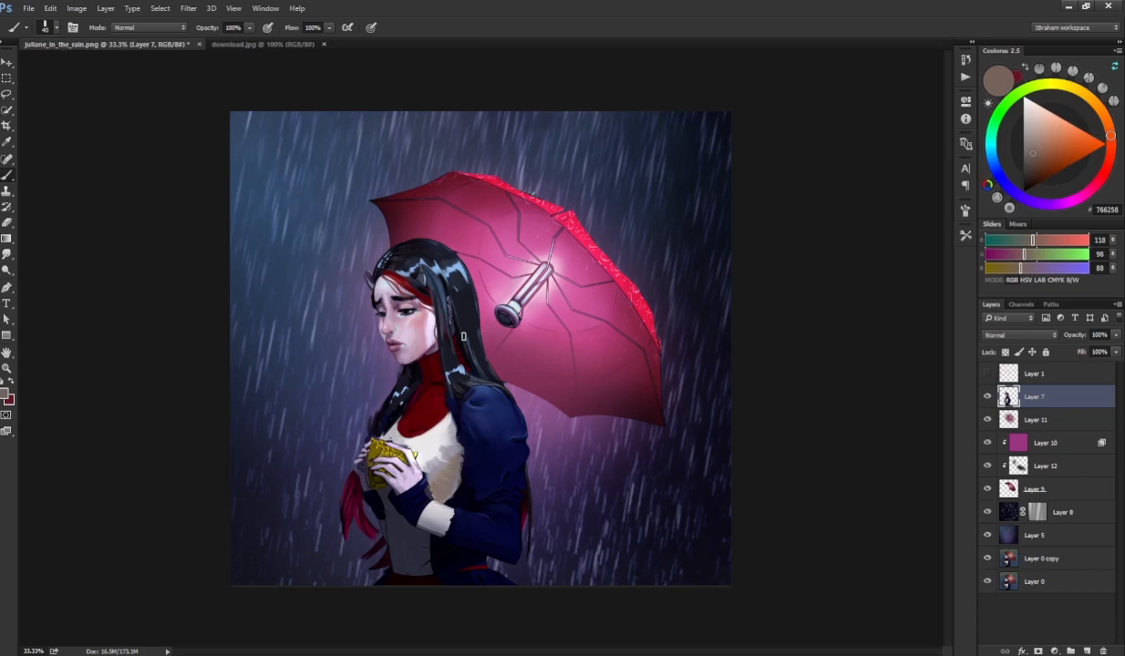
pyautogui.moveTo(432, 459)
pyautogui.mouseDown()
pyautogui.moveTo(445, 525)
pyautogui.moveTo(439, 482)
pyautogui.moveTo(387, 514)
pyautogui.moveTo(387, 546)
pyautogui.mouseUp()
pyautogui.keyDown('alt'); pyautogui.click(427, 490); pyautogui.keyUp('alt')
pyautogui.keyDown('alt'); pyautogui.click(385, 532); pyautogui.keyUp('alt')
pyautogui.moveTo(389, 504)
pyautogui.mouseDown()
pyautogui.moveTo(402, 553)
pyautogui.moveTo(386, 550)
pyautogui.mouseUp()
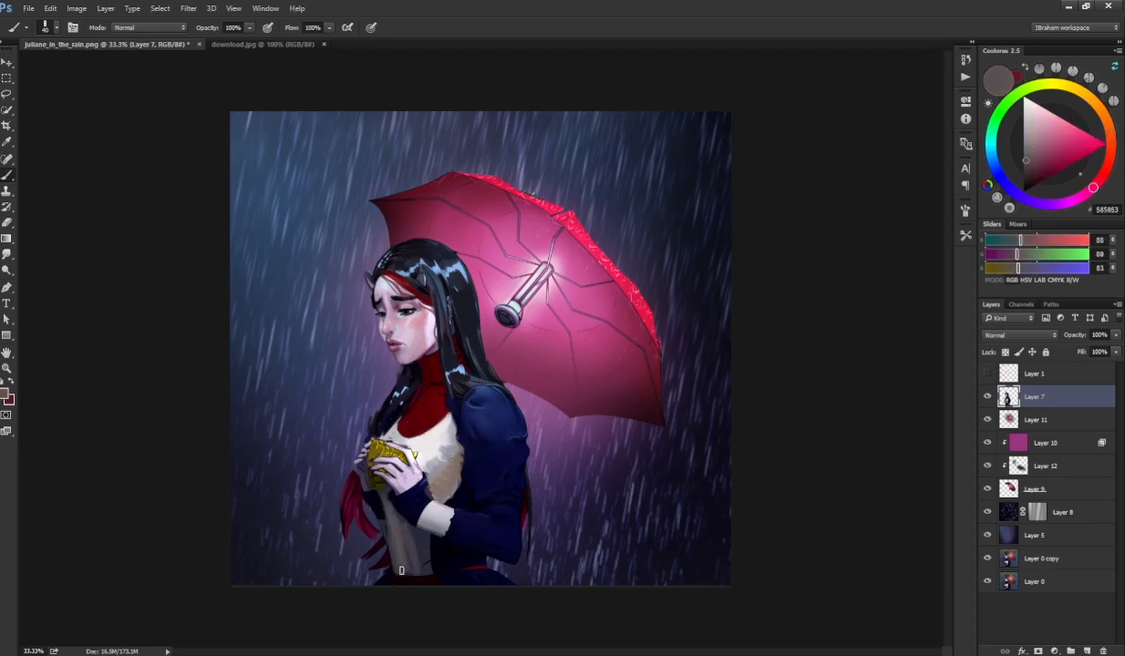
pyautogui.keyDown('alt'); pyautogui.click(417, 540); pyautogui.keyUp('alt')
pyautogui.moveTo(370, 489)
pyautogui.mouseDown()
pyautogui.moveTo(413, 525)
pyautogui.moveTo(392, 548)
pyautogui.mouseUp()
# - Repaint the jacket's shoulder and upper sleeve in broad strokes of sampled blue #20316D and dark navy #050529
pyautogui.keyDown('alt'); pyautogui.click(479, 424); pyautogui.keyUp('alt')
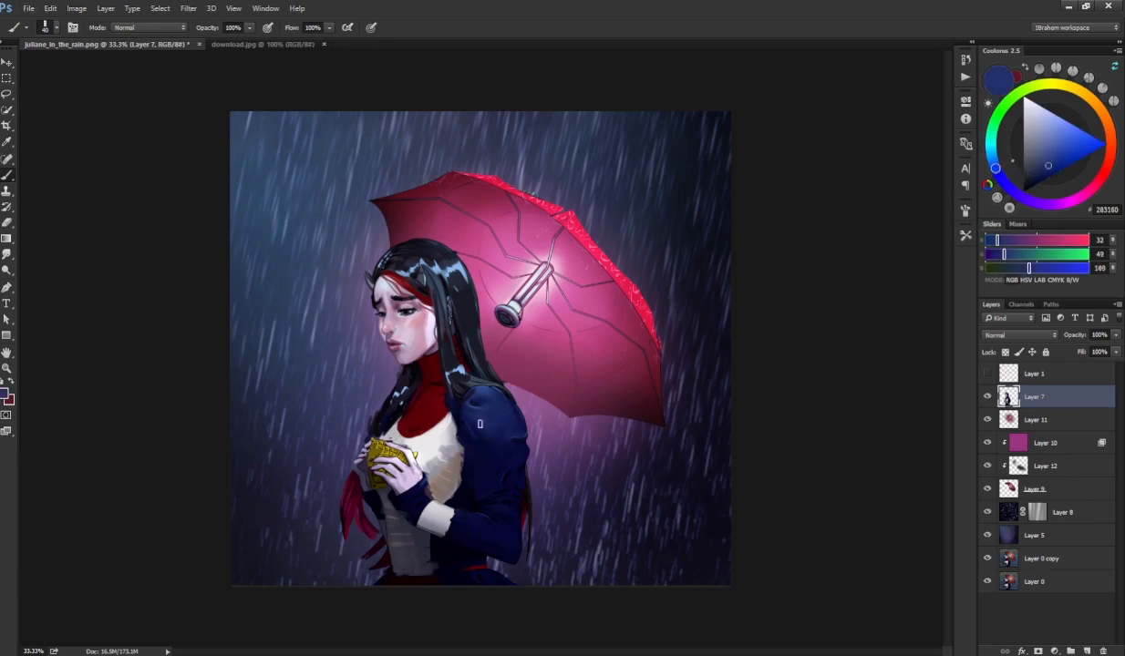
pyautogui.keyDown('alt'); pyautogui.click(463, 381); pyautogui.keyUp('alt')
pyautogui.keyDown('alt'); pyautogui.click(495, 392); pyautogui.keyUp('alt')
pyautogui.moveTo(493, 423)
pyautogui.mouseDown()
pyautogui.moveTo(493, 439)
pyautogui.moveTo(467, 433)
pyautogui.moveTo(475, 470)
pyautogui.moveTo(503, 472)
pyautogui.moveTo(490, 509)
pyautogui.mouseUp()
pyautogui.keyDown('alt'); pyautogui.click(489, 439); pyautogui.keyUp('alt')
pyautogui.keyDown('alt'); pyautogui.click(481, 460); pyautogui.keyUp('alt')
pyautogui.keyDown('alt'); pyautogui.click(466, 422); pyautogui.keyUp('alt')
pyautogui.keyDown('alt'); pyautogui.click(487, 482); pyautogui.keyUp('alt')
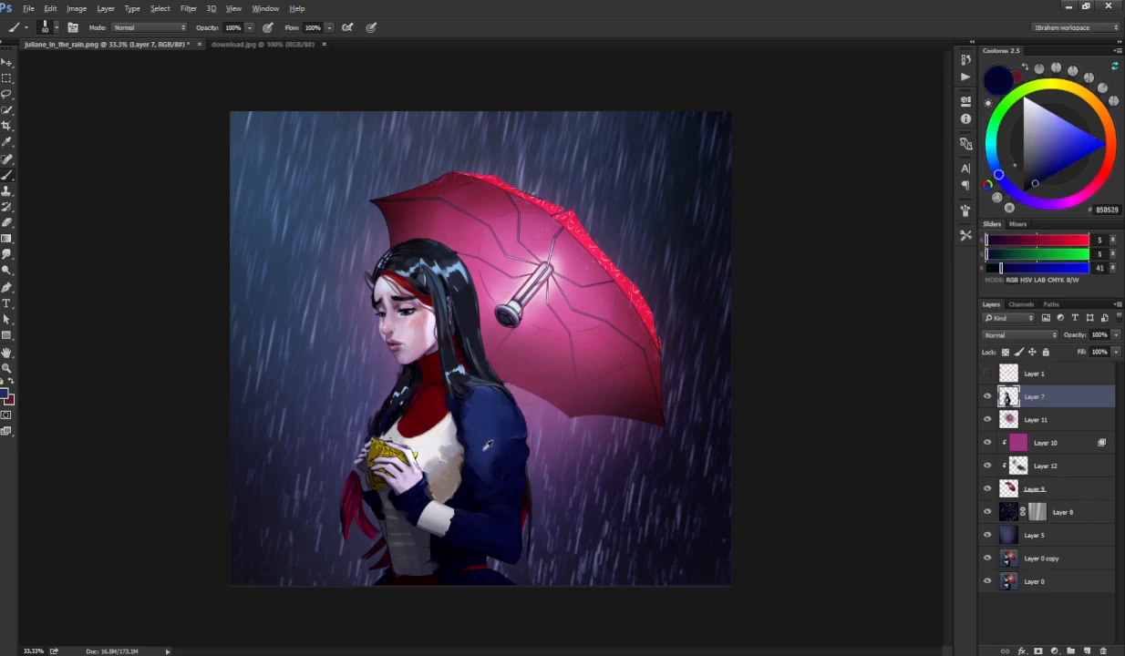
pyautogui.keyDown('alt'); pyautogui.click(482, 451); pyautogui.keyUp('alt')
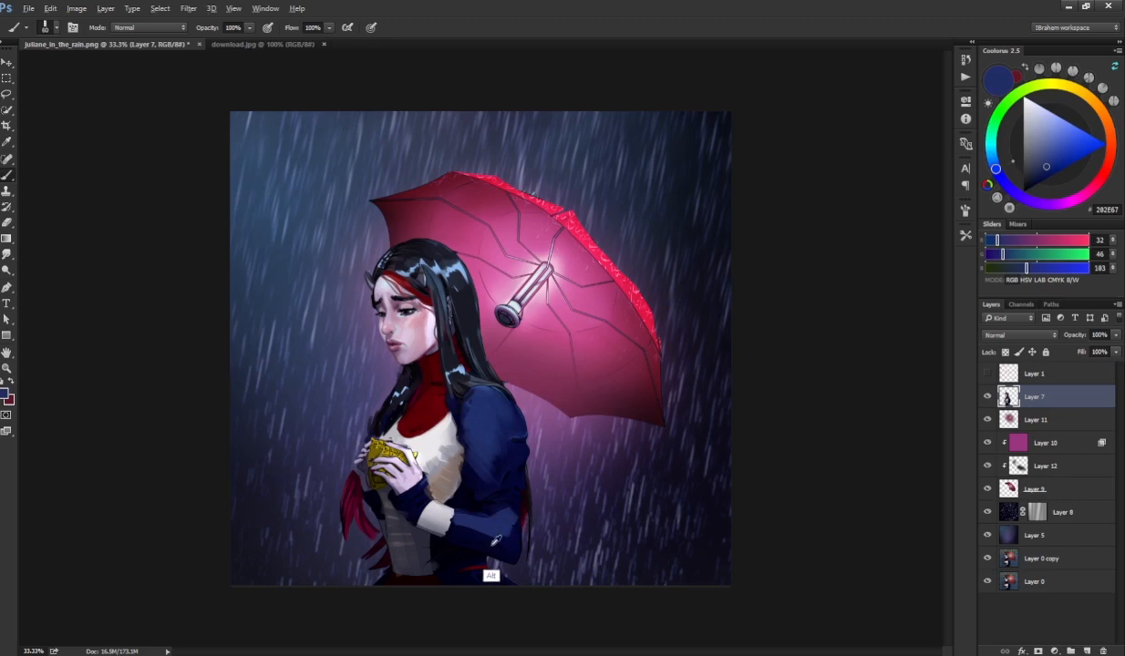
# - Block in light and shadow on the forearm and elbow of the sleeve with sampled blues #141C4F, #1F2C64, #19234F and #101643
pyautogui.keyDown('alt'); pyautogui.click(507, 534); pyautogui.keyUp('alt')
pyautogui.keyDown('alt'); pyautogui.click(471, 517); pyautogui.keyUp('alt')
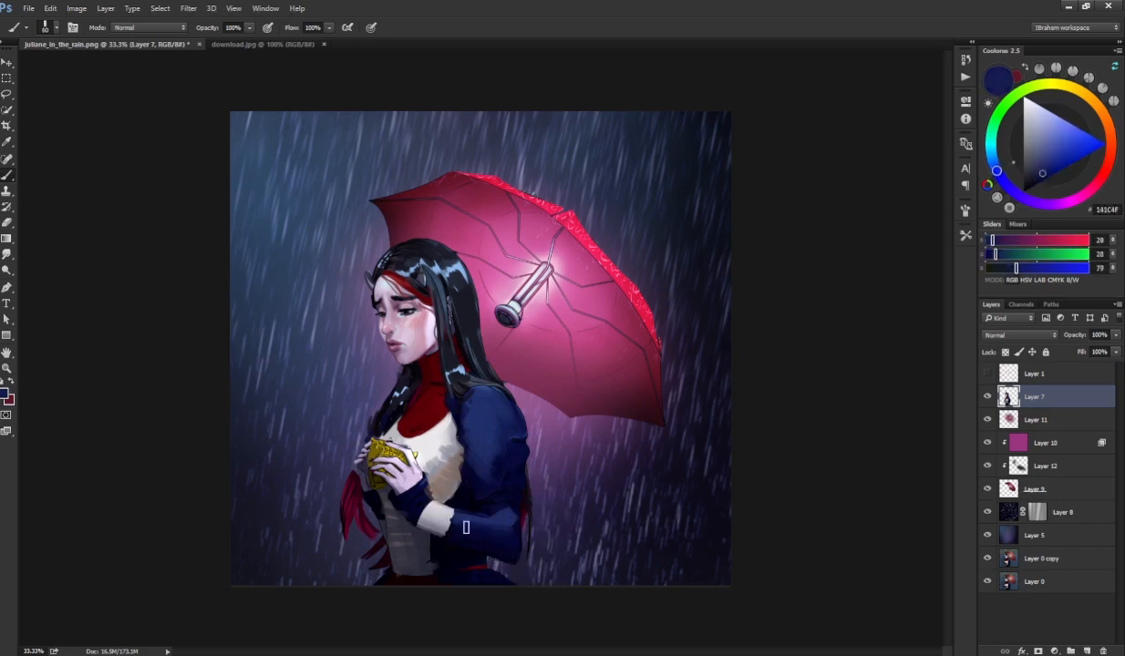
pyautogui.keyDown('alt'); pyautogui.click(499, 485); pyautogui.keyUp('alt')
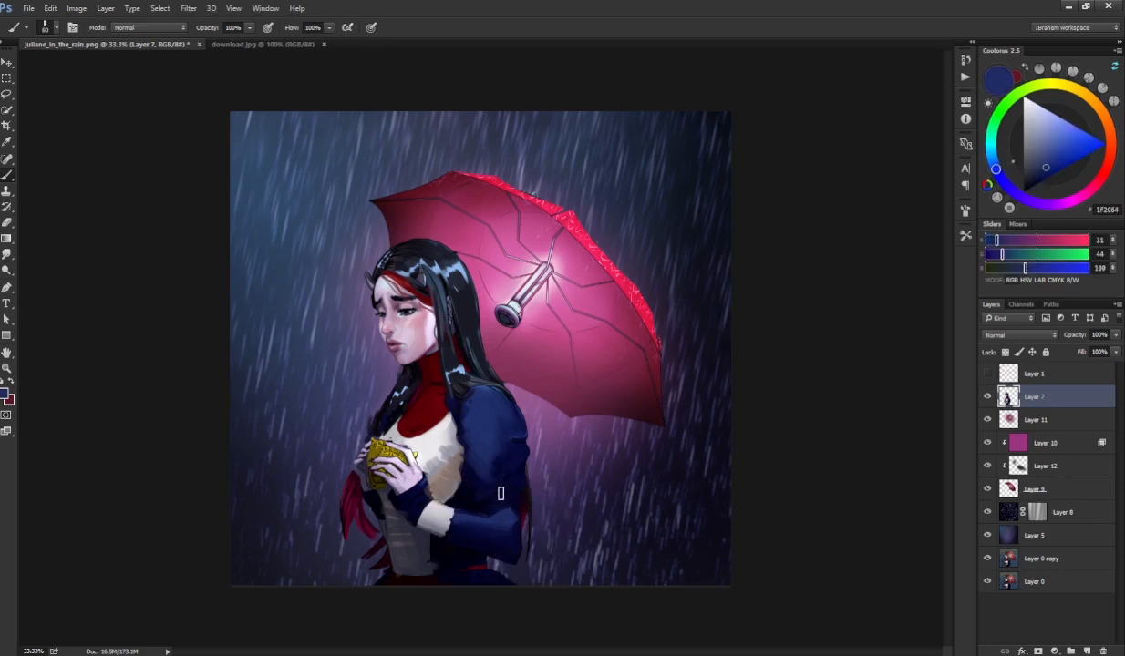
pyautogui.keyDown('alt'); pyautogui.click(470, 466); pyautogui.keyUp('alt')
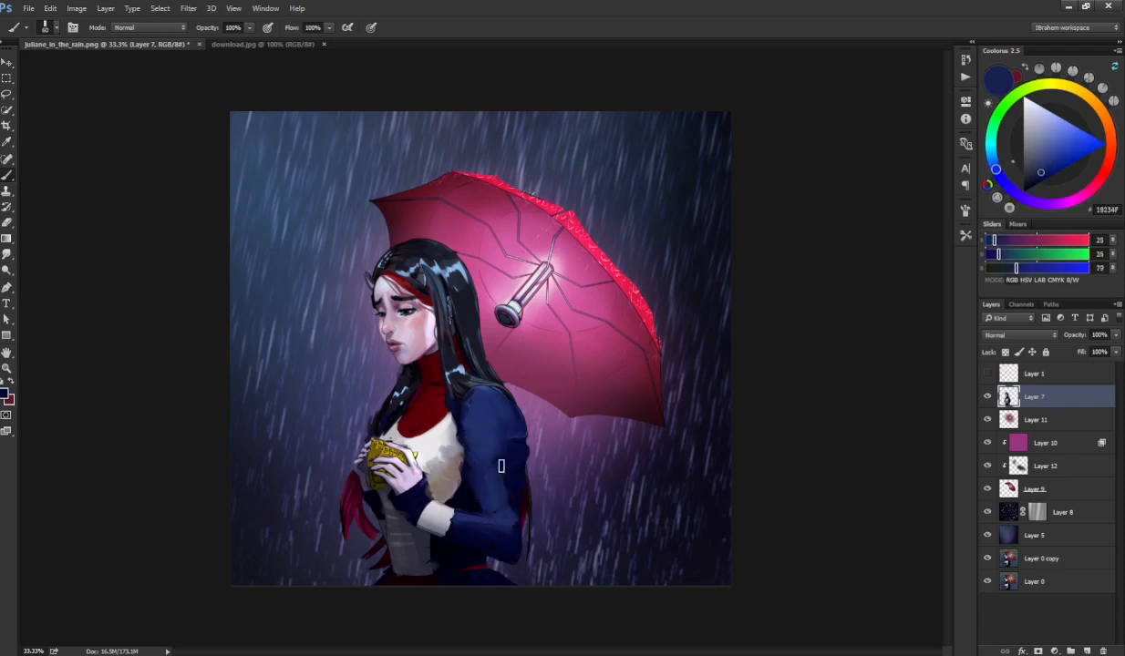
pyautogui.keyDown('alt'); pyautogui.click(488, 463); pyautogui.keyUp('alt')
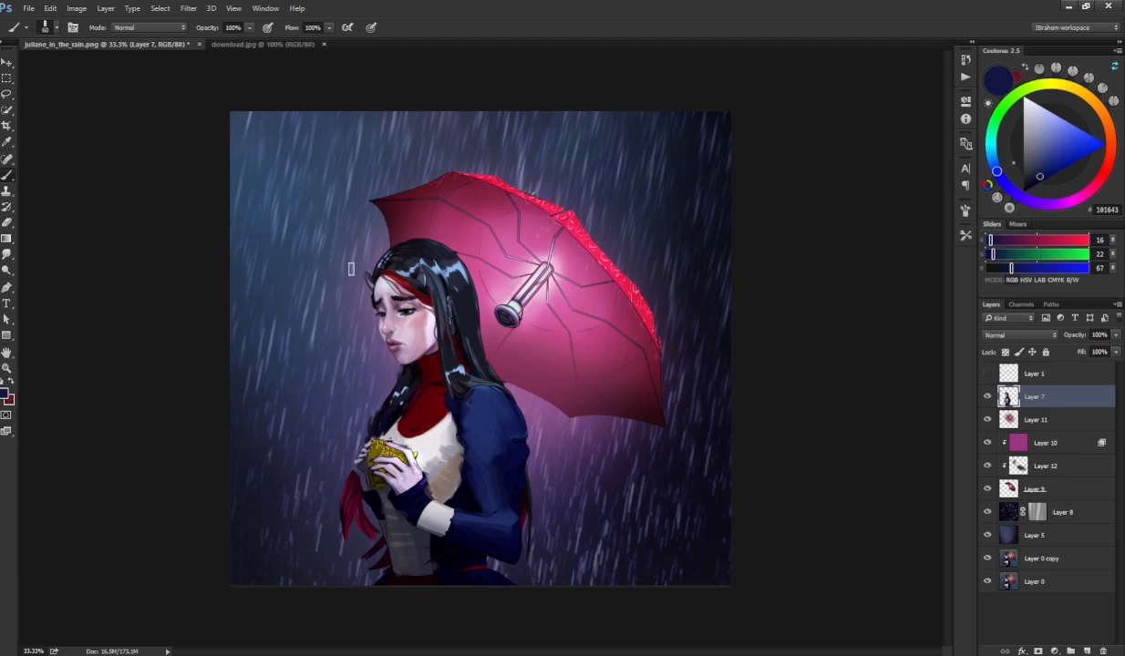
pyautogui.keyDown('alt'); pyautogui.click(501, 513); pyautogui.keyUp('alt')
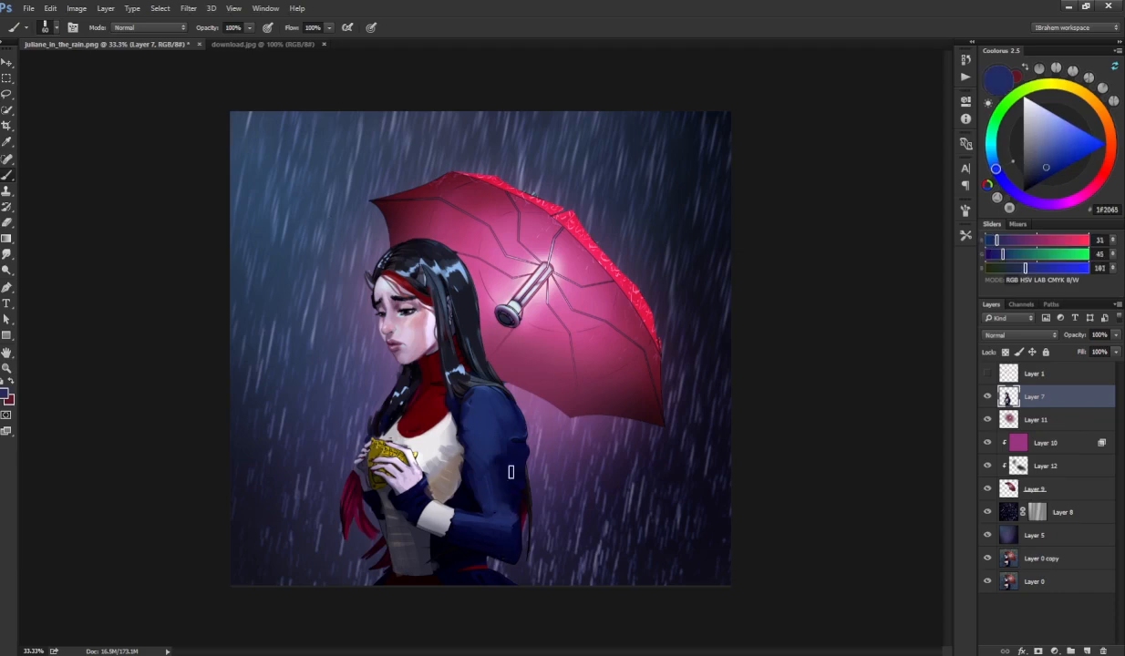
# - Blend the shirt's shading across the chest with sampled gray #BBB4B6 and darken its jacket edge with #1D1C3F
pyautogui.keyDown('alt'); pyautogui.click(445, 477); pyautogui.keyUp('alt')
pyautogui.keyDown('alt'); pyautogui.click(440, 472); pyautogui.keyUp('alt')
pyautogui.moveTo(457, 443)
pyautogui.mouseDown()
pyautogui.moveTo(438, 465)
pyautogui.moveTo(430, 457)
pyautogui.mouseUp()
pyautogui.keyDown('alt'); pyautogui.click(435, 465); pyautogui.keyUp('alt')
pyautogui.keyDown('alt'); pyautogui.click(440, 447); pyautogui.keyUp('alt')
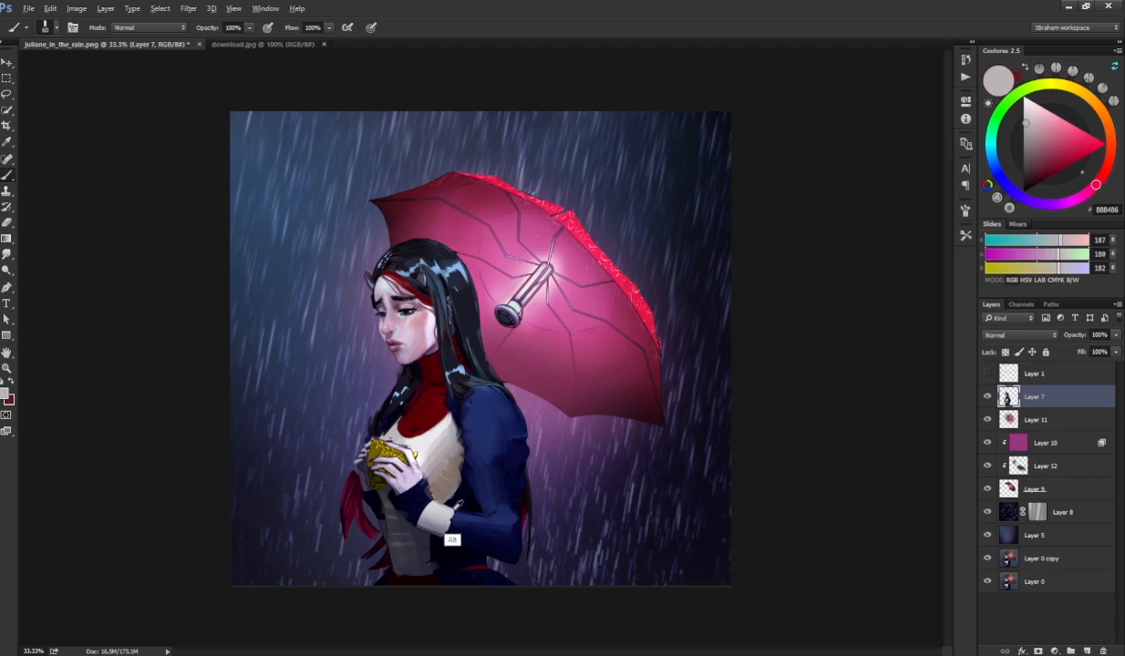
pyautogui.keyDown('alt'); pyautogui.click(442, 488); pyautogui.keyUp('alt')
pyautogui.keyDown('alt'); pyautogui.click(447, 492); pyautogui.keyUp('alt')
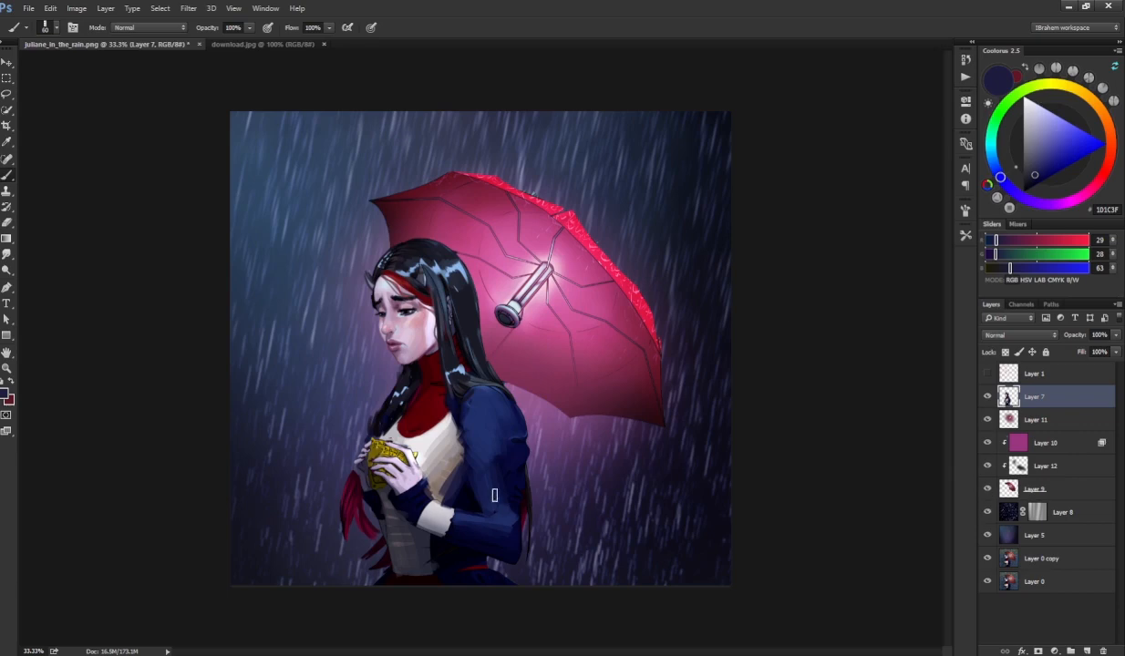
# - Choose a different brush preset at 80 px, pick pale cyan #C7FFFD, and add a new layer above the woman's layer
pyautogui.press('F5')
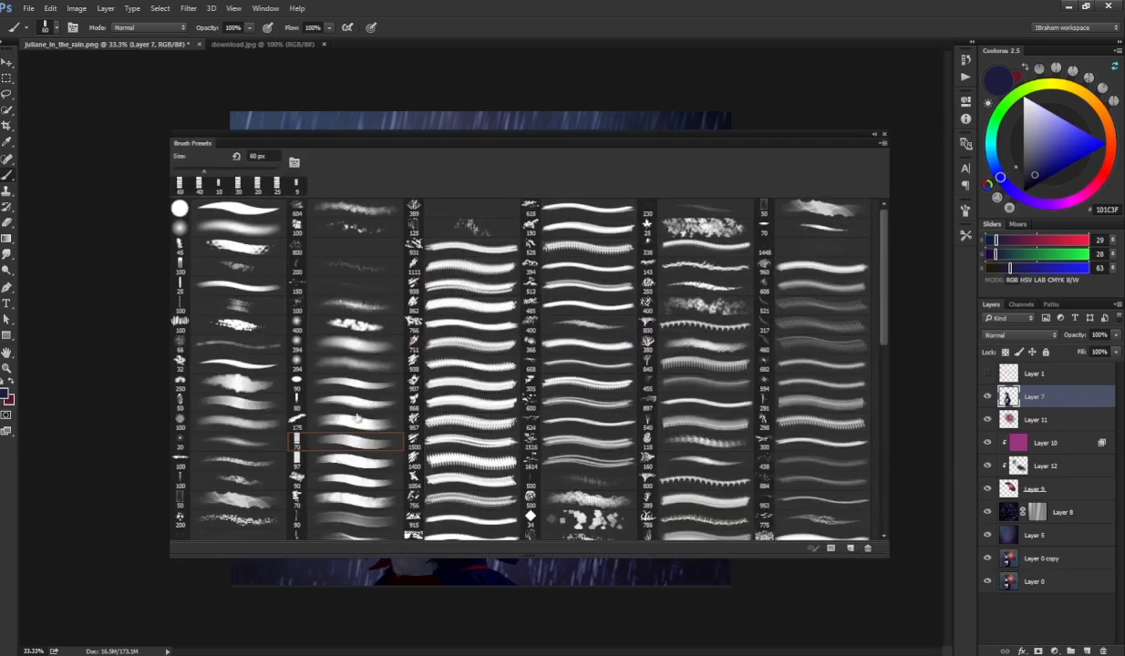
pyautogui.click(354, 404)
pyautogui.press('F5')
pyautogui.click(1001, 137)
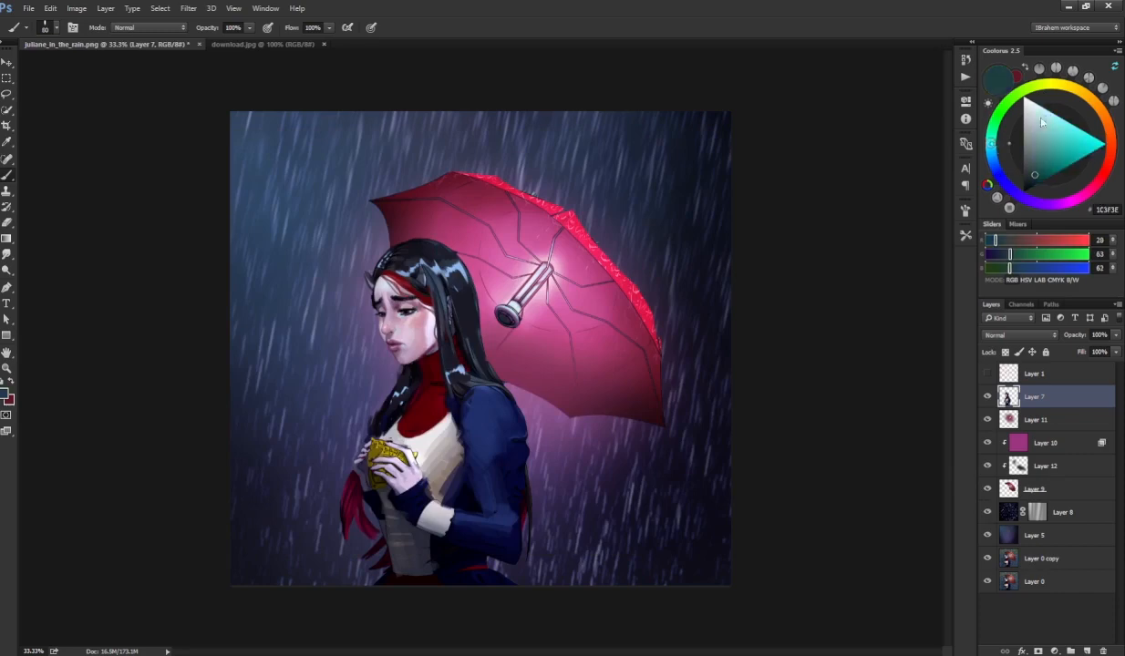
pyautogui.click(1041, 106)
pyautogui.click(1071, 649)
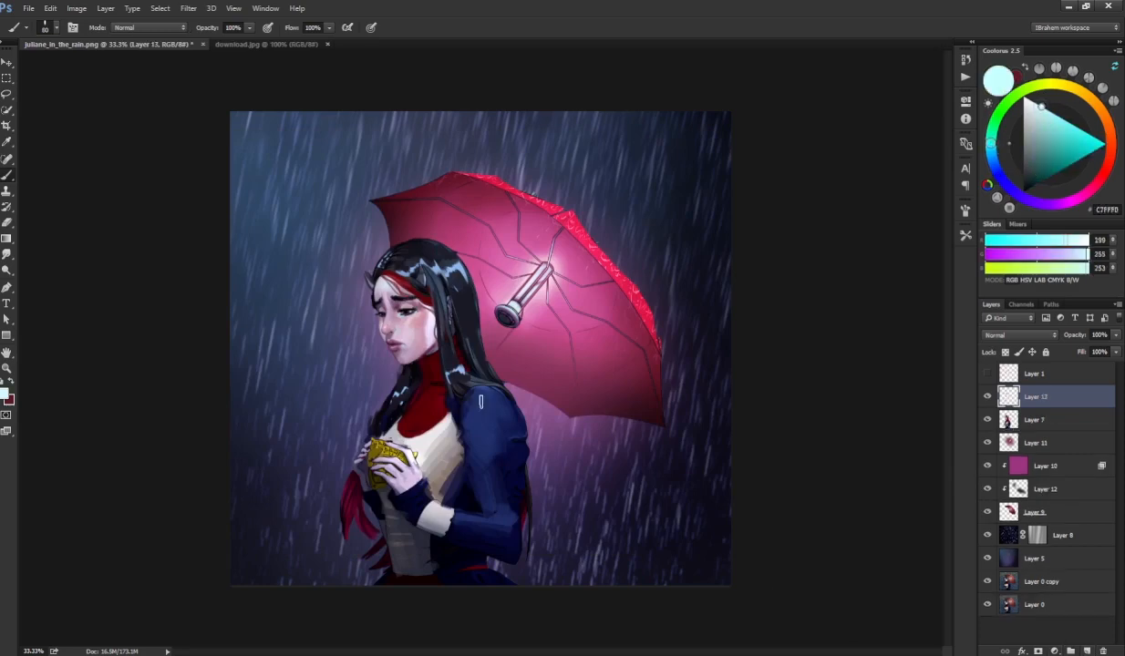
# - Paint a thin #C7FFFD rim light down the back edge of the hair and over the jacket shoulder
pyautogui.hotkey('ctrl', '+')
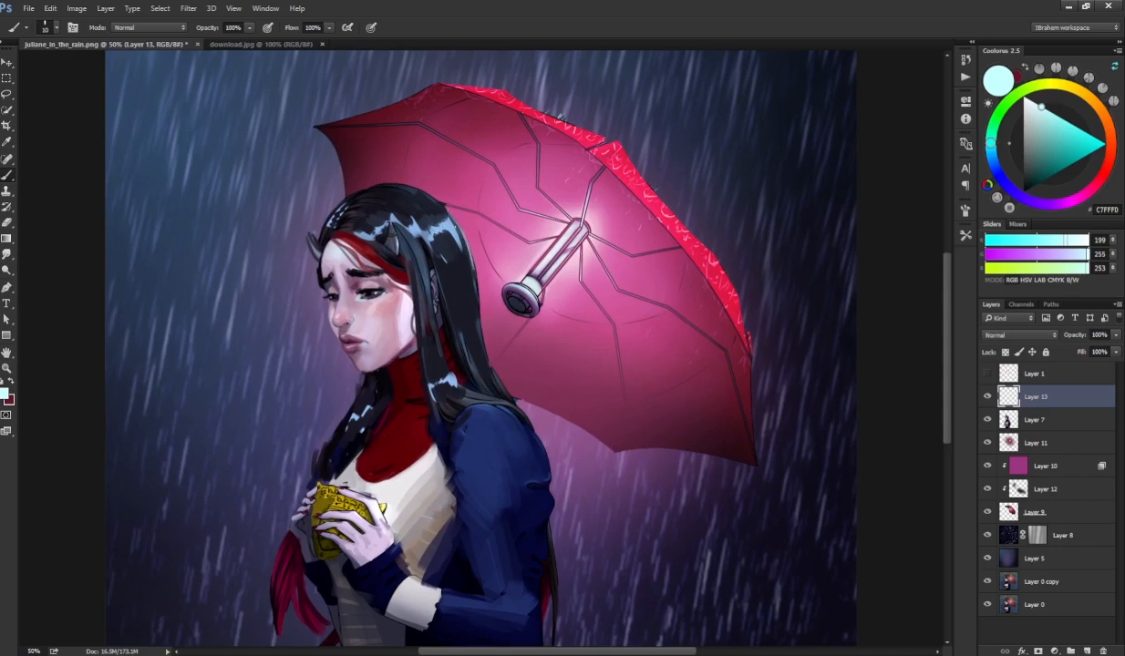
pyautogui.moveTo(448, 209); pyautogui.dragTo(479, 285)
pyautogui.moveTo(450, 239)
pyautogui.mouseDown()
pyautogui.moveTo(465, 314)
pyautogui.moveTo(545, 452)
pyautogui.mouseUp()
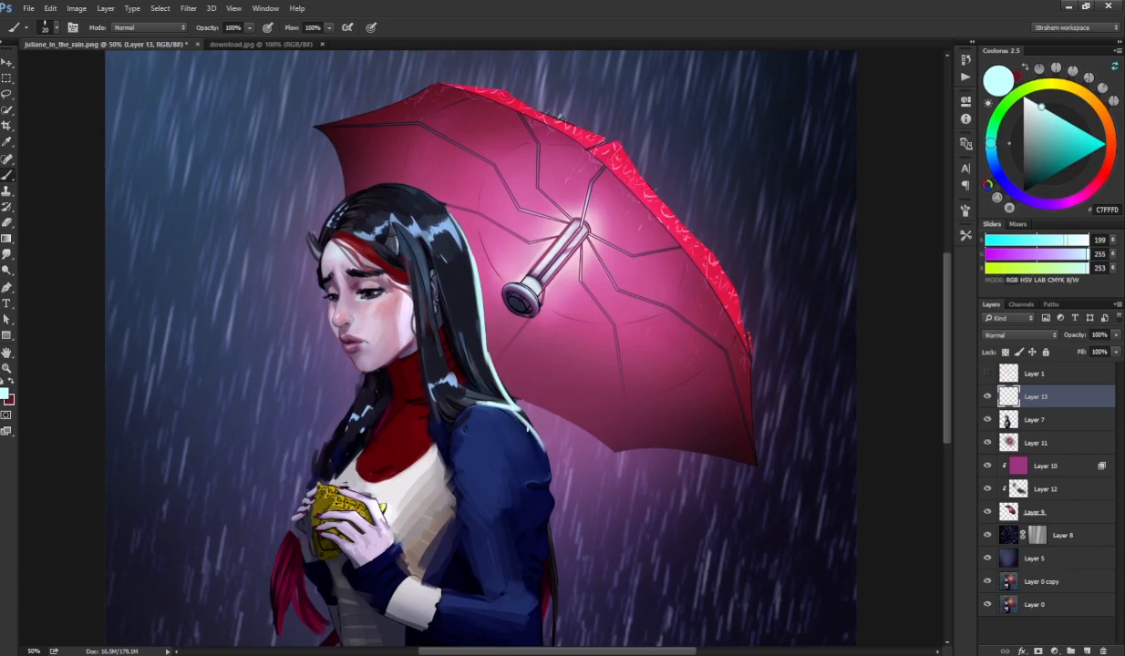
pyautogui.moveTo(510, 409)
pyautogui.mouseDown()
pyautogui.moveTo(546, 454)
pyautogui.moveTo(528, 448)
pyautogui.moveTo(557, 498)
pyautogui.moveTo(562, 411)
pyautogui.mouseUp()
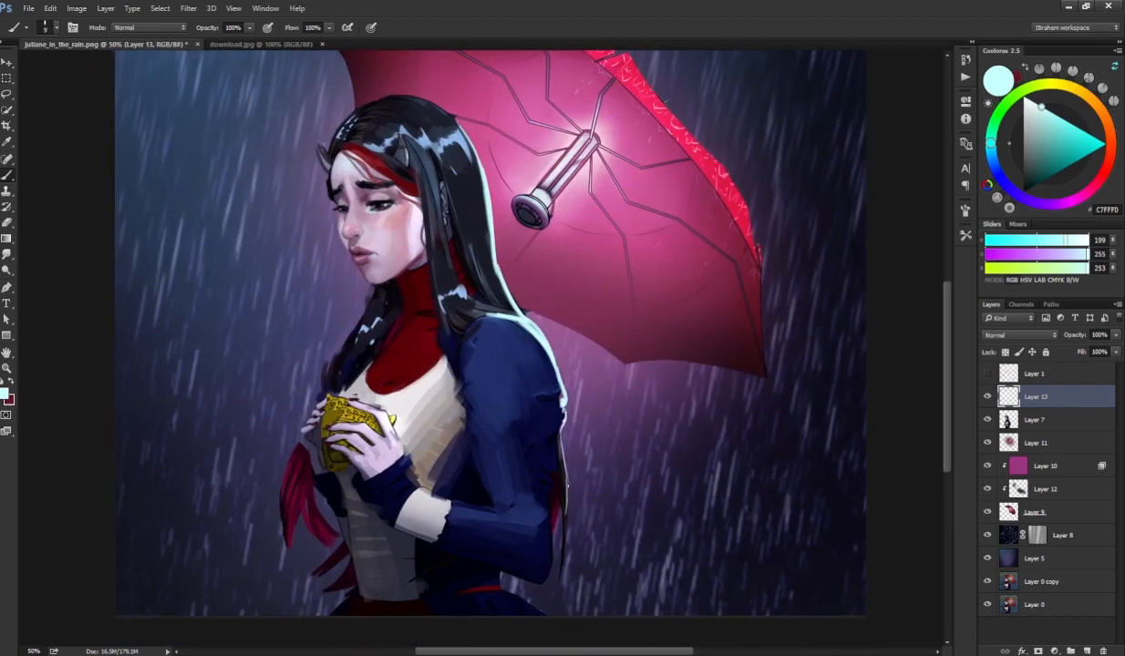
# - Continue the #C7FFFD rim light along the back of the sleeve, the hair hanging behind it, and the top of the head
pyautogui.moveTo(570, 366); pyautogui.dragTo(554, 473)
pyautogui.moveTo(544, 526); pyautogui.dragTo(539, 588)
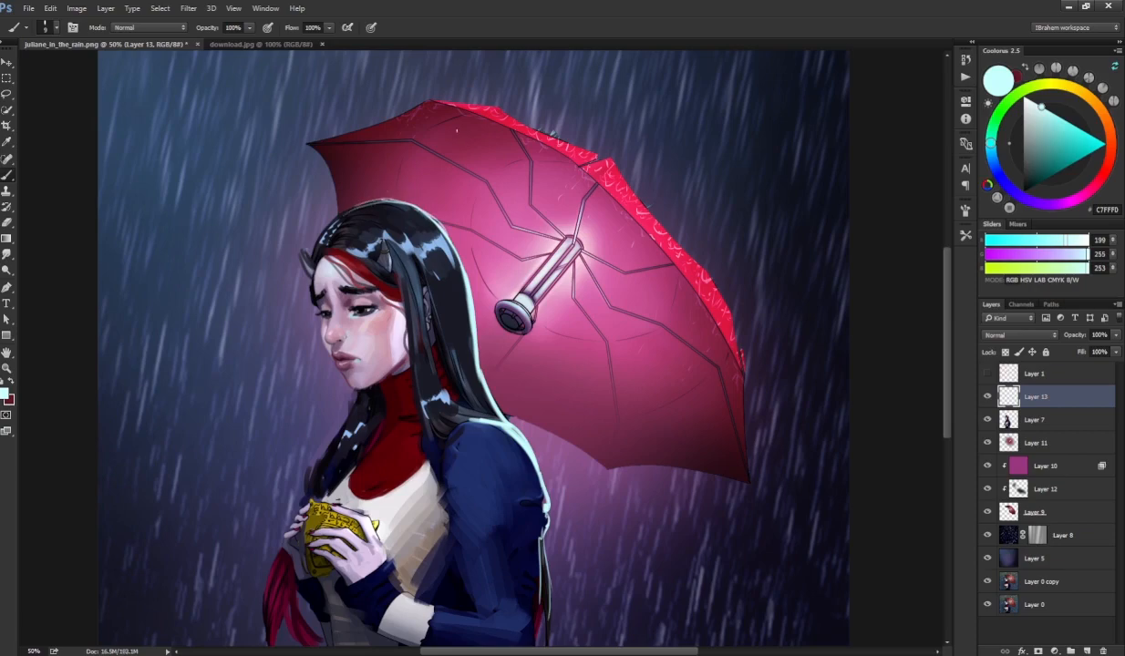
pyautogui.hotkey('ctrl', '-')
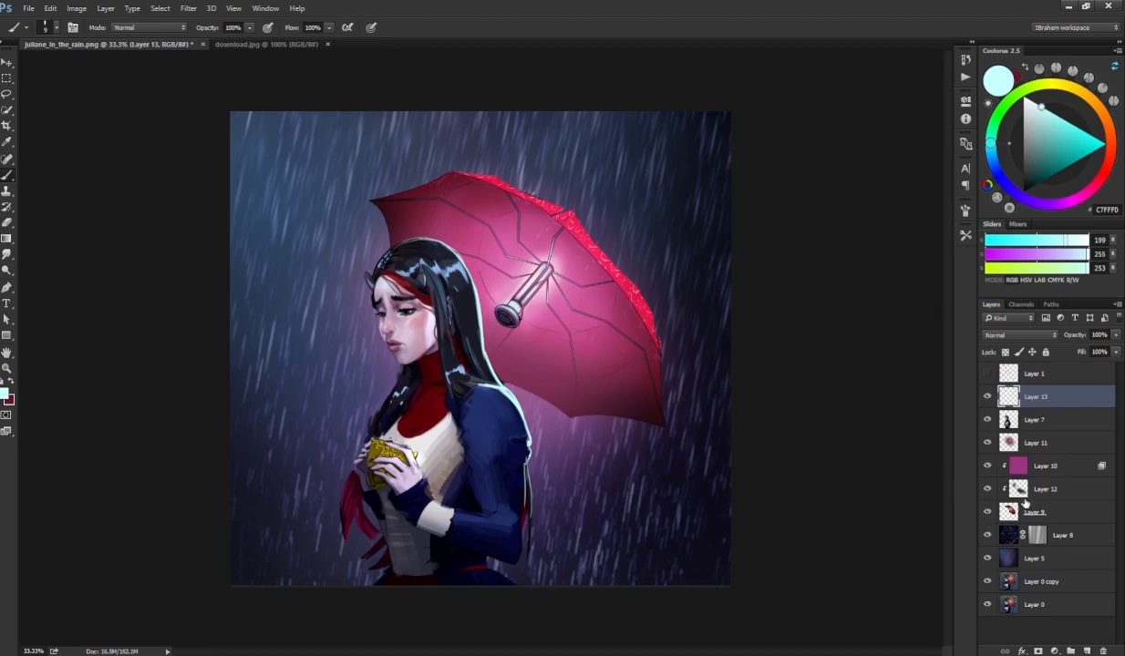
# - Add a new layer above the magenta Overlay layer and choose the branching, scratchy 521 px brush preset
pyautogui.click(1057, 444)
pyautogui.click(1052, 467)
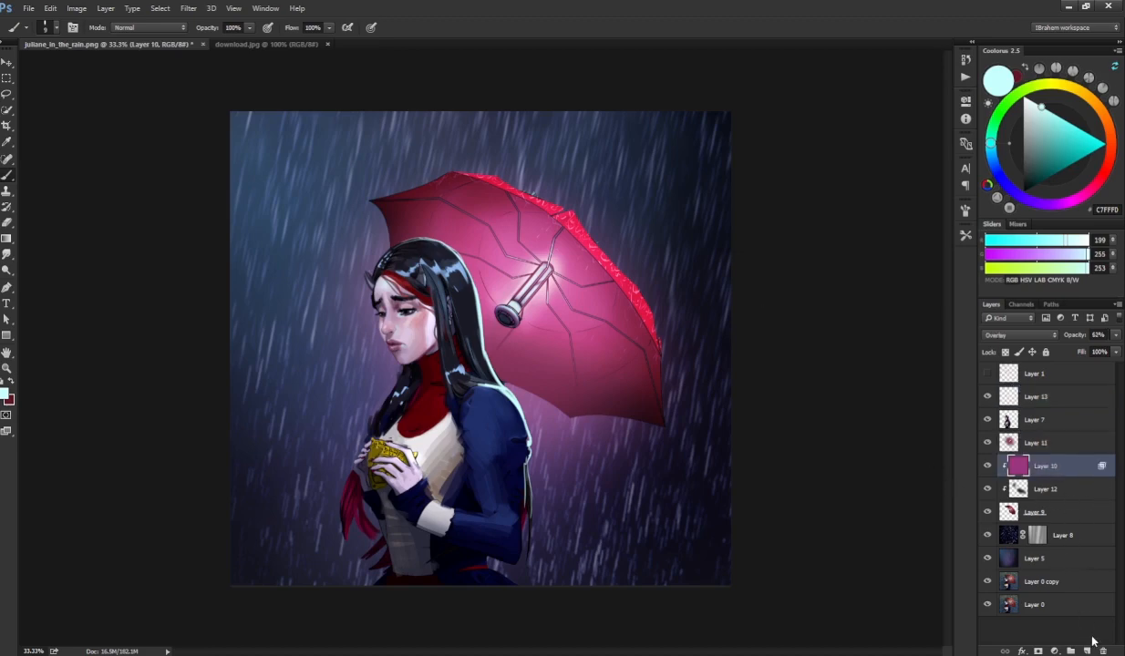
pyautogui.click(1086, 651)
pyautogui.press('F5')
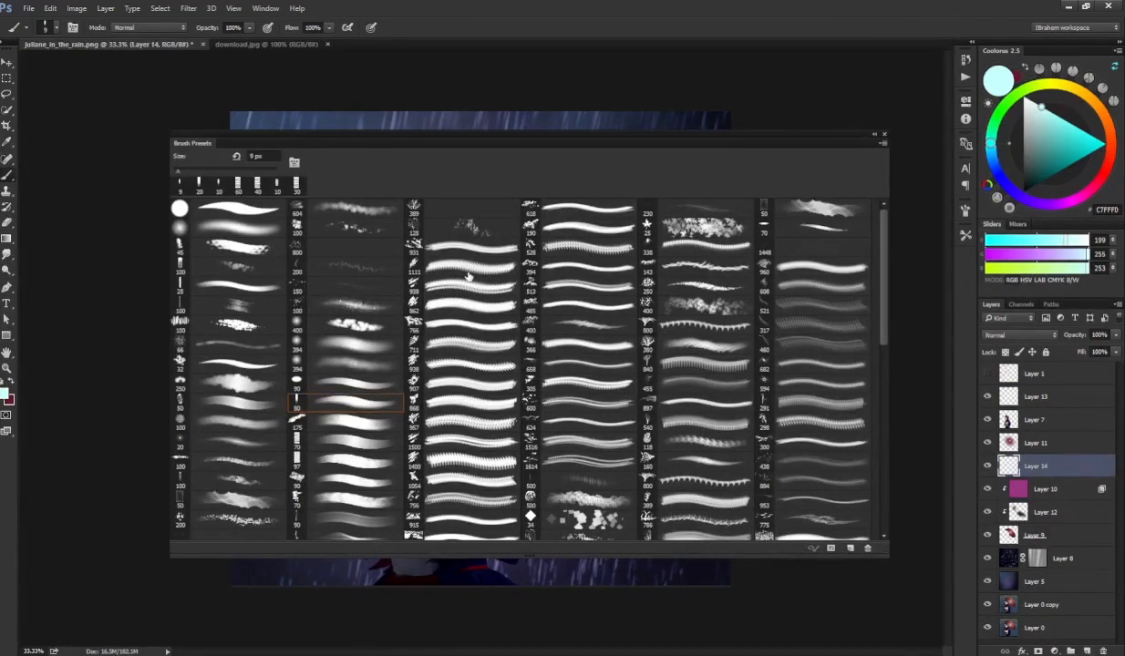
pyautogui.click(469, 276)
pyautogui.click(688, 372)
pyautogui.click(695, 345)
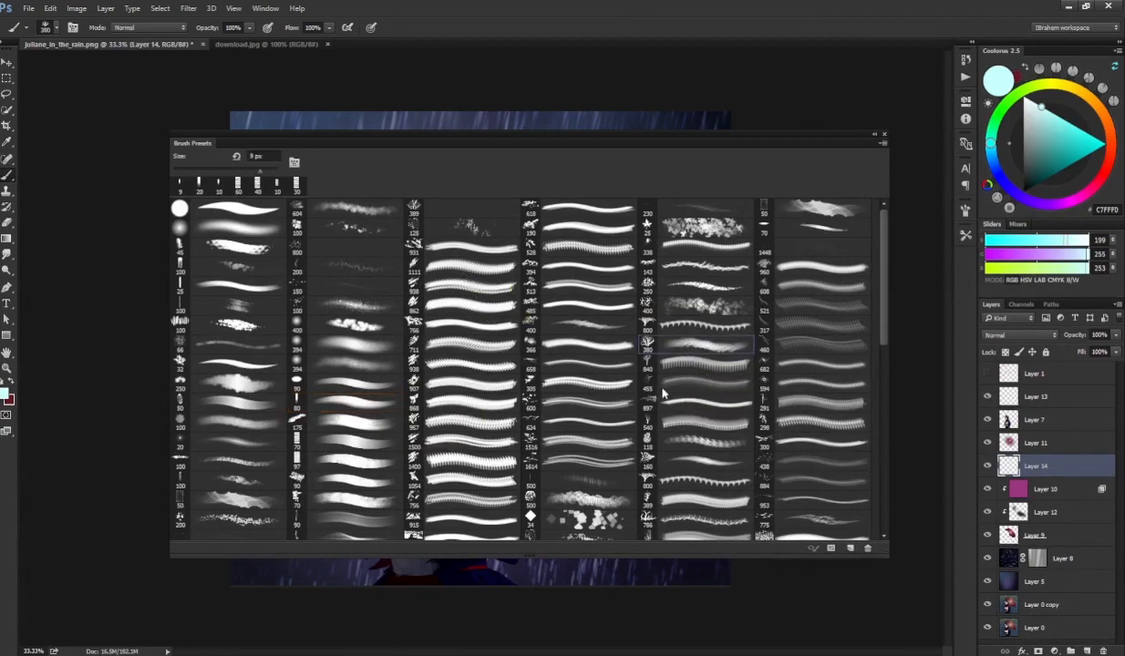
pyautogui.click(824, 302)
pyautogui.press('F5')
# - Test the brush across the umbrella, undo the stroke, and reduce the brush size to 90 px
pyautogui.moveTo(475, 219); pyautogui.dragTo(604, 226)
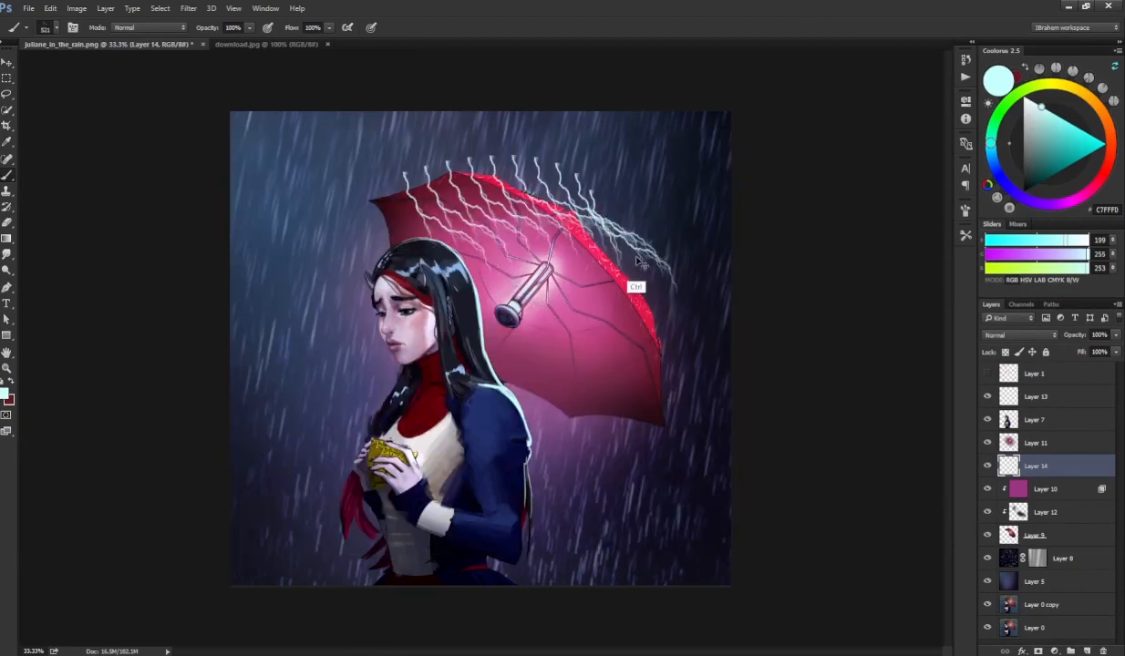
pyautogui.hotkey('ctrl', 'z')
pyautogui.press('[')
pyautogui.press('[')
pyautogui.press('[')
pyautogui.press('[')
pyautogui.press('[')
pyautogui.press('[')
pyautogui.press('[')
pyautogui.press('[')
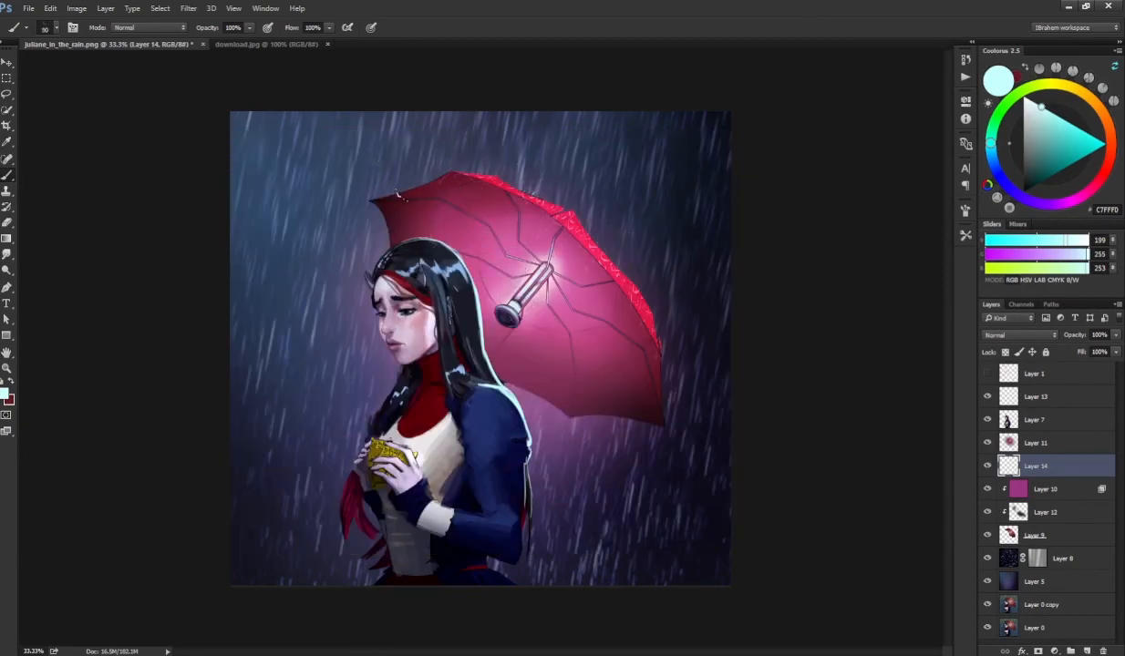
# - Paint #C7FFFD rain-splash texture around the umbrella's outer edge and down the woman's front side to her hands
pyautogui.moveTo(398, 194)
pyautogui.mouseDown()
pyautogui.moveTo(471, 167)
pyautogui.moveTo(507, 172)
pyautogui.moveTo(582, 216)
pyautogui.moveTo(649, 301)
pyautogui.moveTo(674, 425)
pyautogui.mouseUp()
pyautogui.moveTo(365, 217)
pyautogui.mouseDown()
pyautogui.moveTo(364, 203)
pyautogui.moveTo(401, 175)
pyautogui.moveTo(452, 157)
pyautogui.mouseUp()
pyautogui.moveTo(514, 193); pyautogui.dragTo(523, 213)
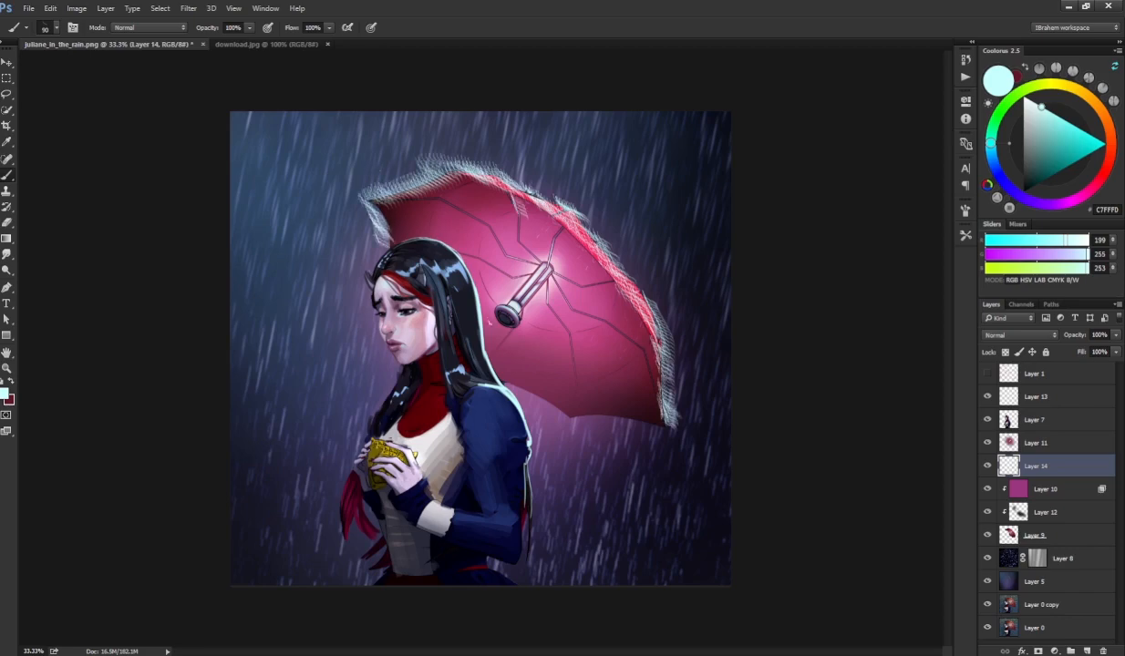
pyautogui.moveTo(380, 235); pyautogui.dragTo(368, 275)
pyautogui.moveTo(391, 355)
pyautogui.mouseDown()
pyautogui.moveTo(366, 417)
pyautogui.moveTo(350, 415)
pyautogui.moveTo(340, 456)
pyautogui.mouseUp()
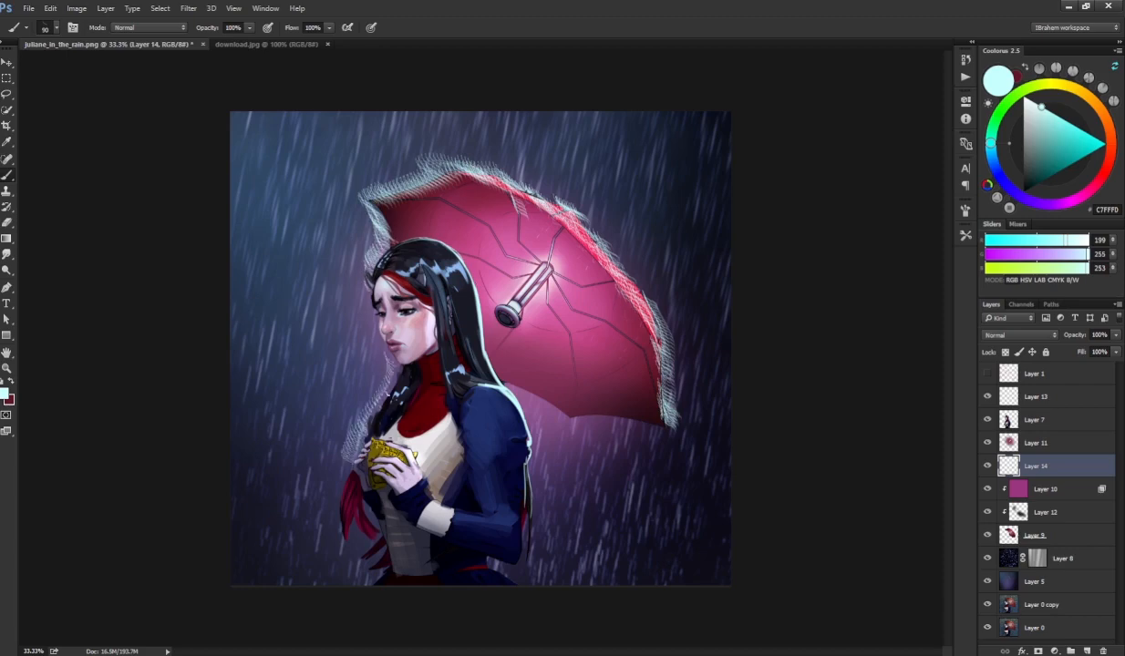
pyautogui.moveTo(583, 235)
pyautogui.mouseDown()
pyautogui.moveTo(624, 292)
pyautogui.moveTo(561, 205)
pyautogui.mouseUp()
pyautogui.press('ctrl')
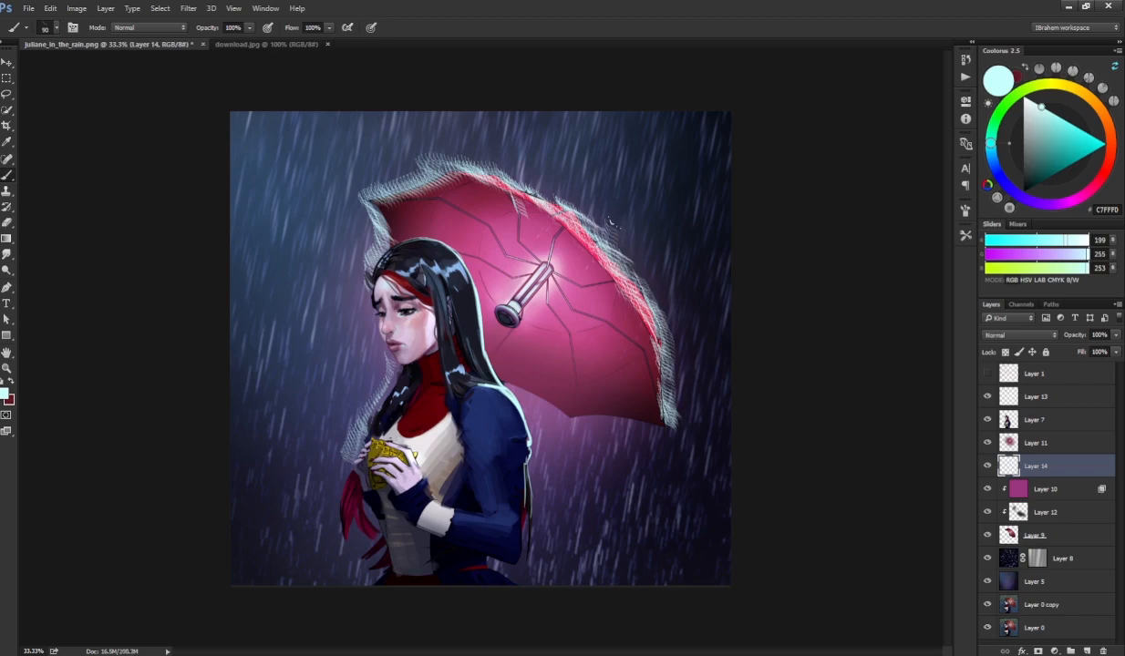
# - Apply Motion Blur to the splash layer at a -81° angle and 86 px distance, and compare the layer hidden and shown
pyautogui.click(189, 8)
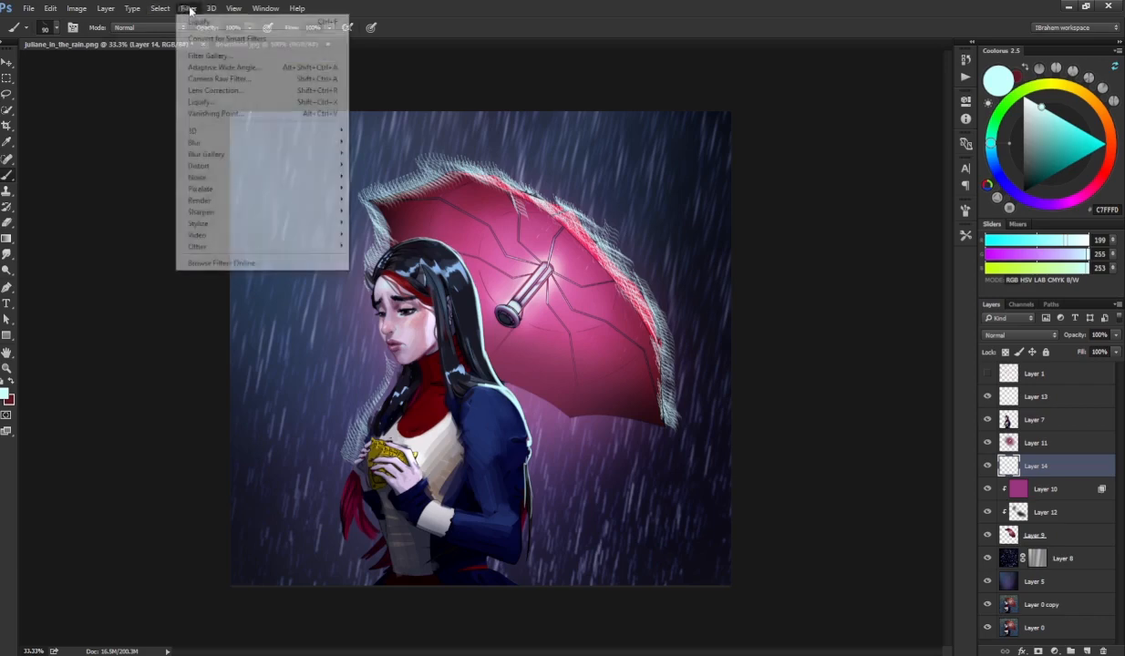
pyautogui.moveTo(237, 143)
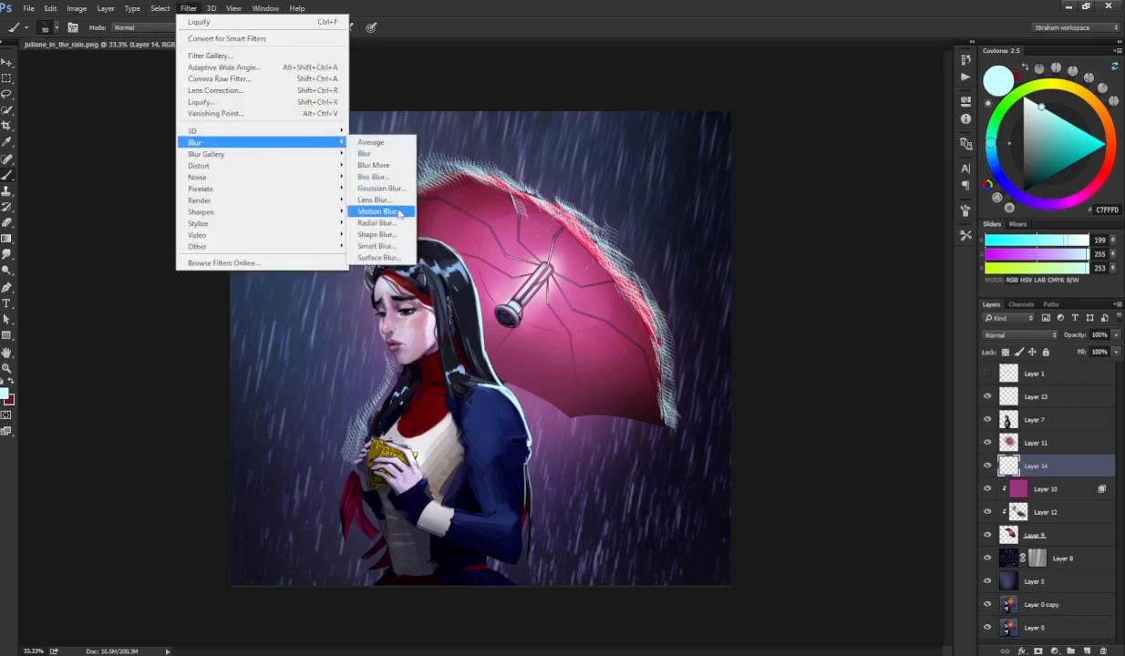
pyautogui.click(364, 204)
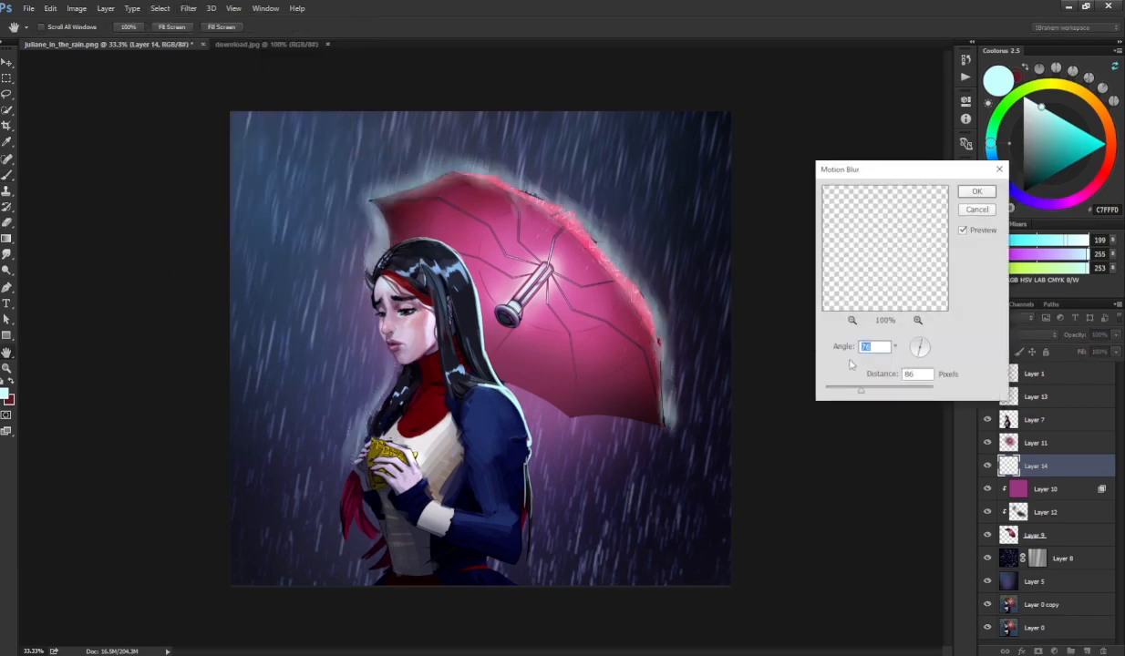
pyautogui.click(929, 343)
pyautogui.click(920, 346)
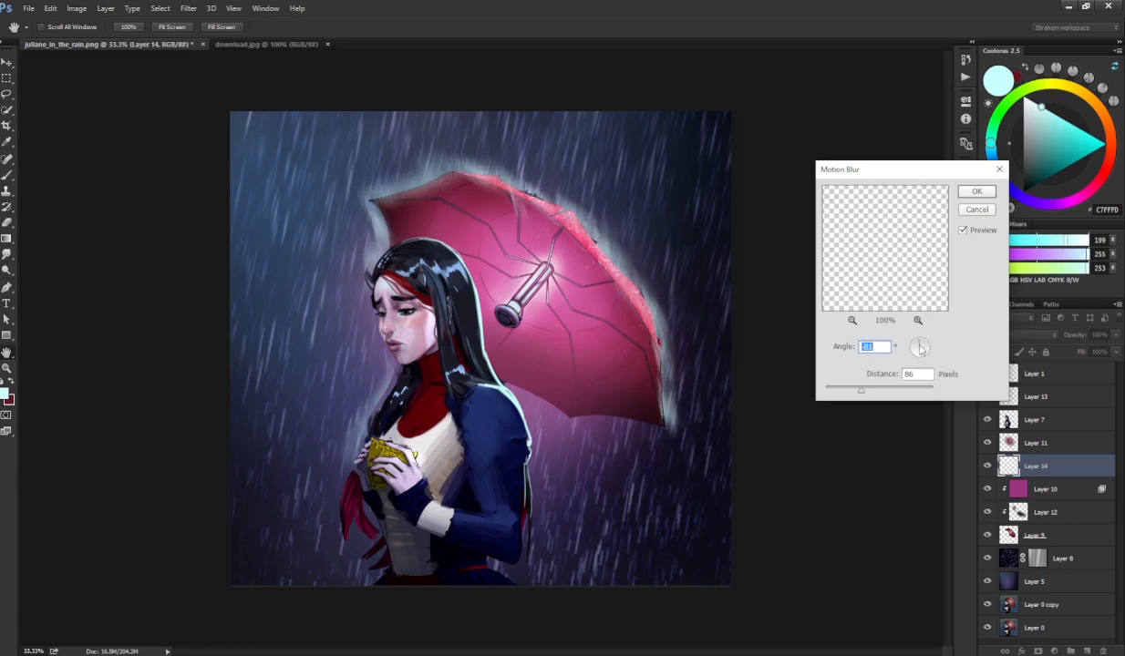
pyautogui.press('Return')
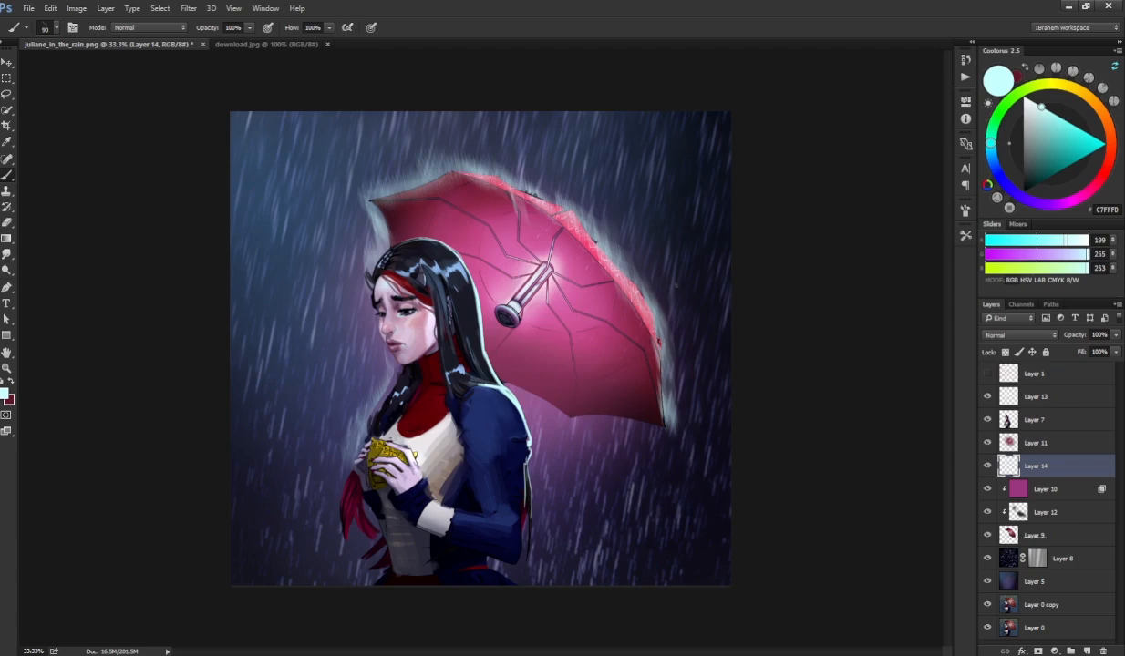
pyautogui.click(987, 469)
pyautogui.click(987, 469)
pyautogui.click(987, 468)
pyautogui.click(987, 469)
pyautogui.click(987, 470)
pyautogui.click(987, 469)
# - Erase splash texture inside the umbrella's outline, using the umbrella layer's selection and enlarging the eraser to 100 px, and deselect
pyautogui.keyDown('ctrl'); pyautogui.click(1008, 535); pyautogui.keyUp('ctrl')
pyautogui.press('e')
pyautogui.moveTo(386, 234)
pyautogui.mouseDown()
pyautogui.moveTo(375, 208)
pyautogui.moveTo(449, 175)
pyautogui.moveTo(437, 198)
pyautogui.moveTo(463, 183)
pyautogui.mouseUp()
pyautogui.press(']')
pyautogui.press(']')
pyautogui.press(']')
pyautogui.press(']')
pyautogui.press(']')
pyautogui.press(']')
pyautogui.press(']')
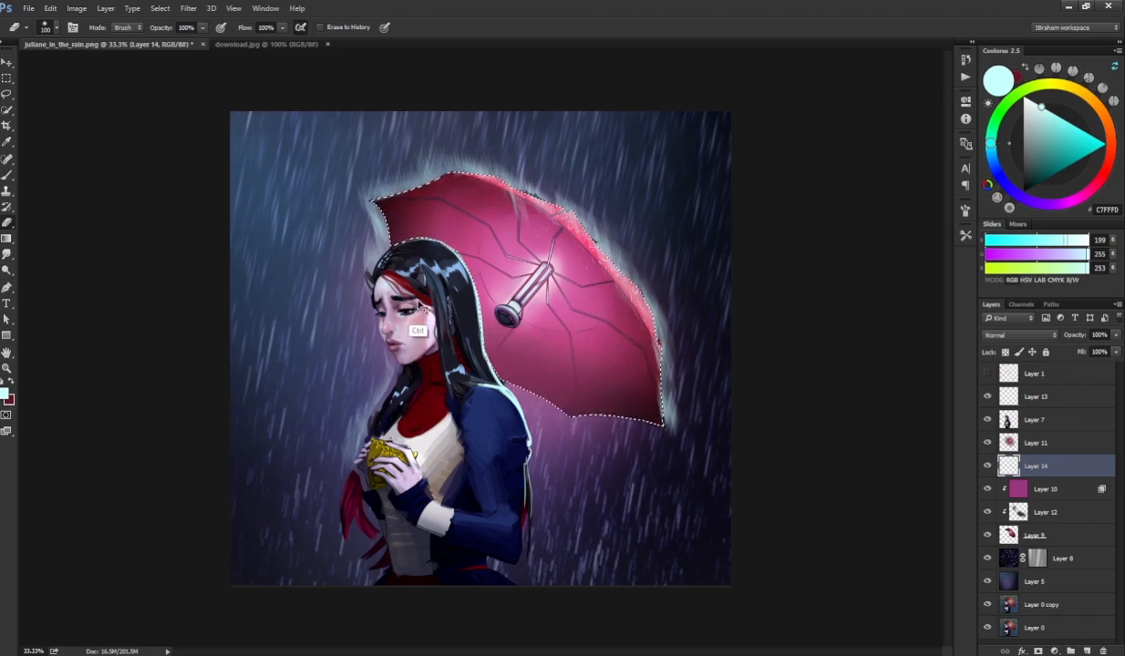
pyautogui.hotkey('ctrl', 'd')
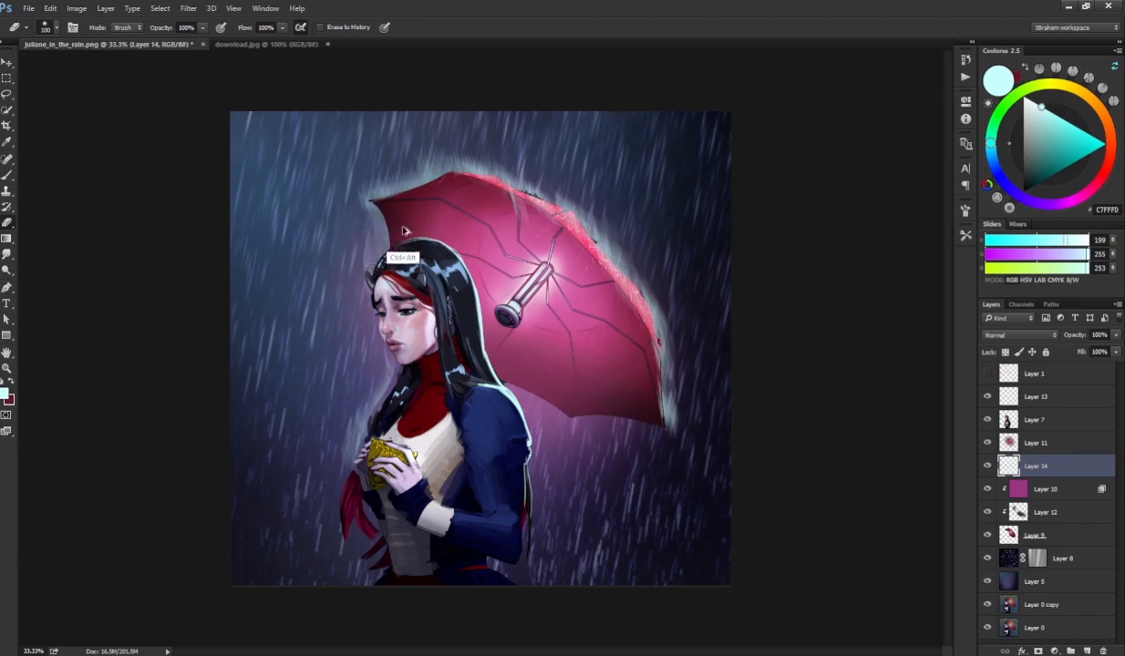
# - Switch the eraser to a speckled 125 px preset and thin the splash glow around the umbrella's outer edge, undoing the rough pass
pyautogui.press('F5')
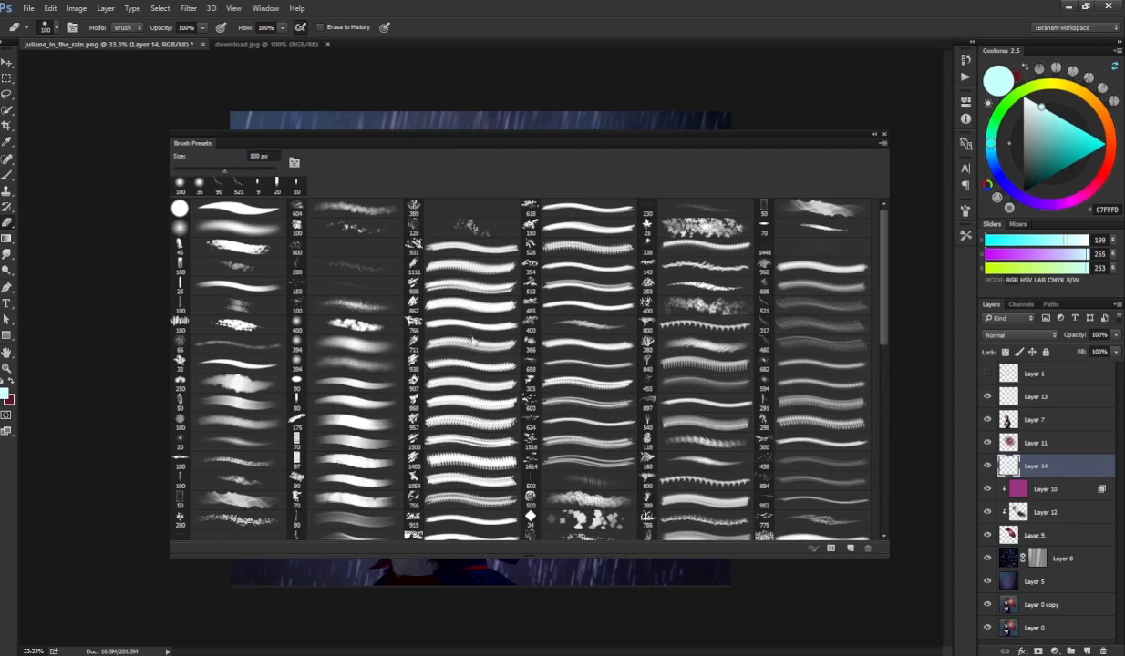
pyautogui.click(588, 535)
pyautogui.press('F5')
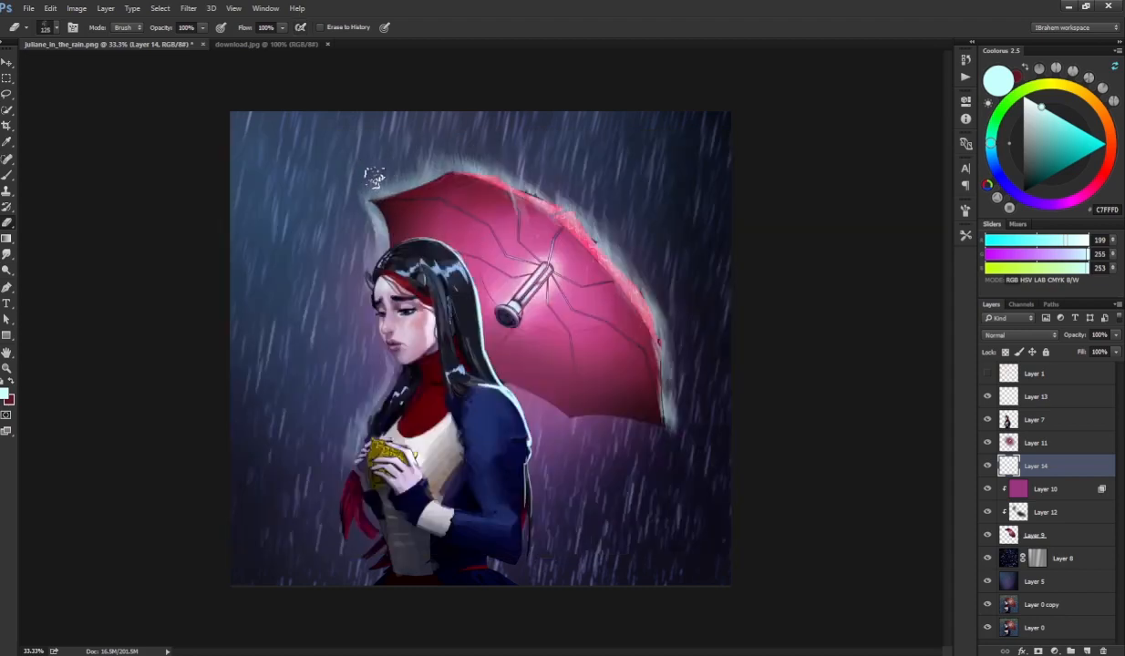
pyautogui.press('[')
pyautogui.press('[')
pyautogui.press('[')
pyautogui.moveTo(420, 169)
pyautogui.mouseDown()
pyautogui.moveTo(360, 192)
pyautogui.moveTo(459, 144)
pyautogui.moveTo(433, 162)
pyautogui.moveTo(495, 161)
pyautogui.moveTo(547, 182)
pyautogui.moveTo(486, 155)
pyautogui.moveTo(577, 194)
pyautogui.moveTo(551, 184)
pyautogui.moveTo(649, 281)
pyautogui.moveTo(688, 340)
pyautogui.moveTo(670, 343)
pyautogui.moveTo(678, 422)
pyautogui.mouseUp()
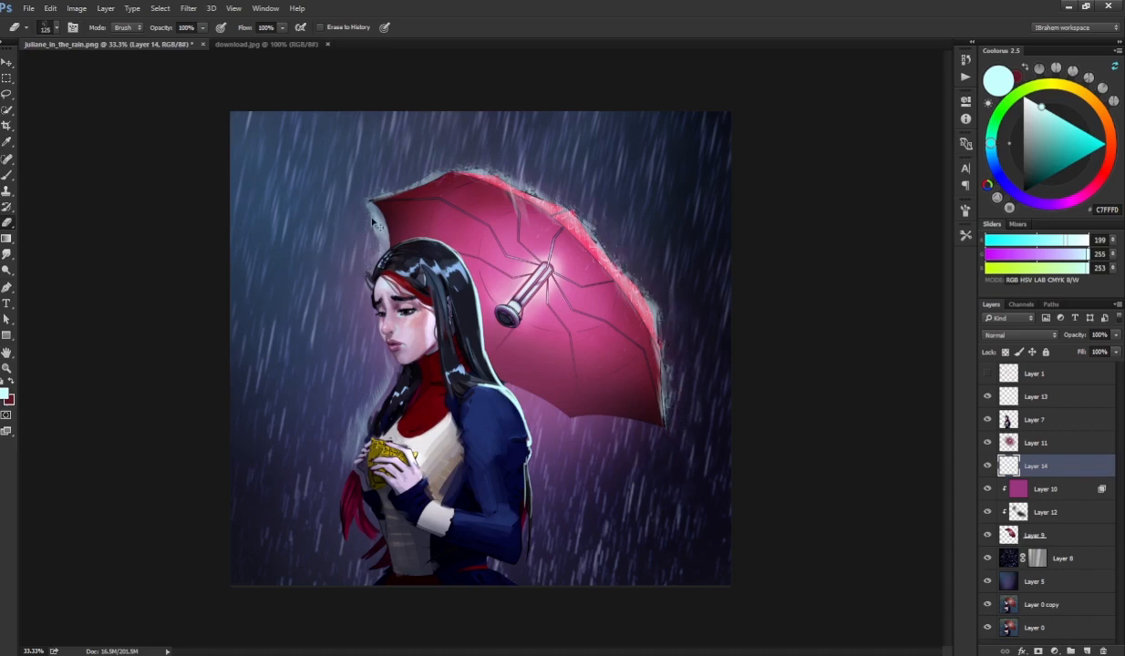
pyautogui.hotkey('ctrl', 'z')
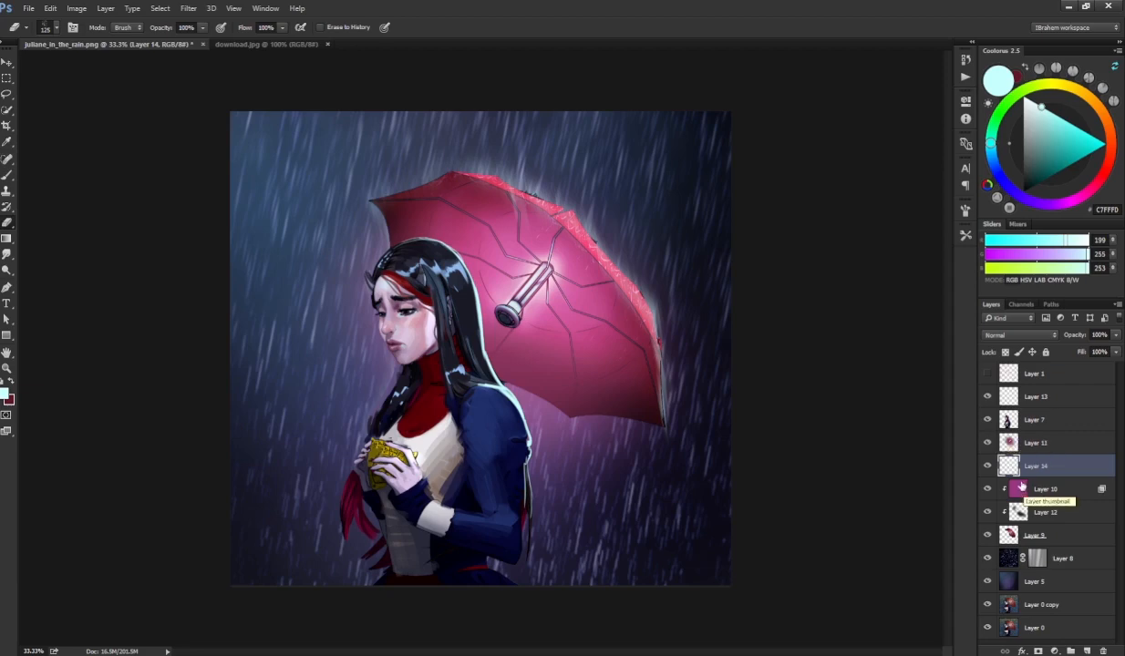
# - Adjust Levels on the woman's layer, Layer 7, with midtones 0.90, input white 247 and output white 236
pyautogui.click(985, 401)
pyautogui.click(986, 396)
pyautogui.click(997, 419)
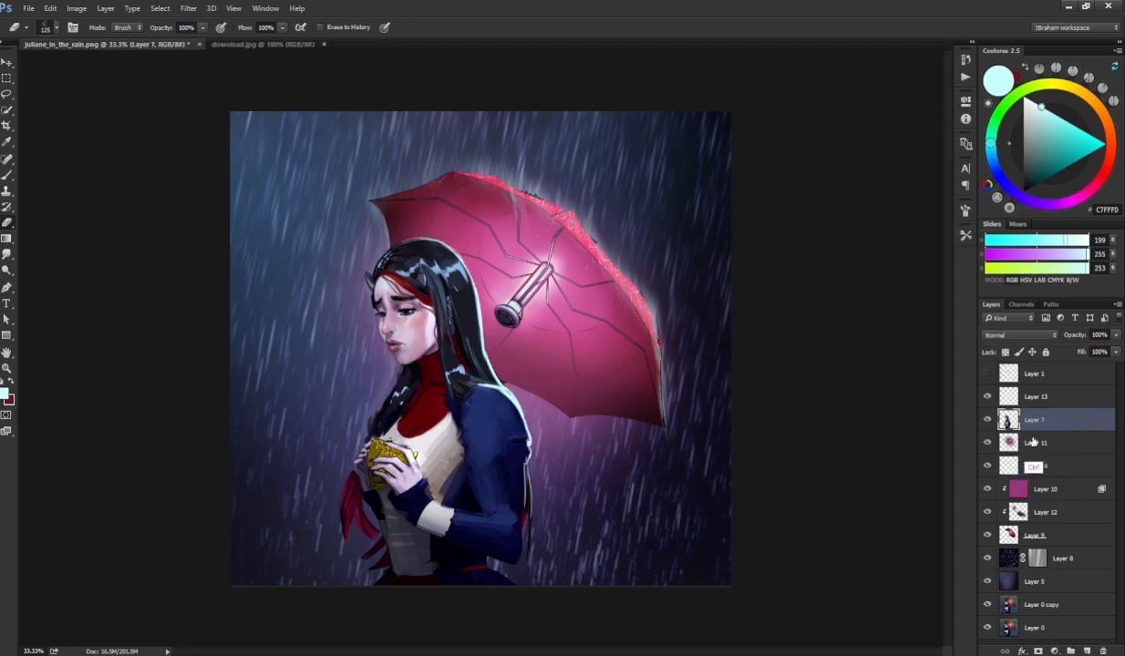
pyautogui.hotkey('ctrl', 'l')
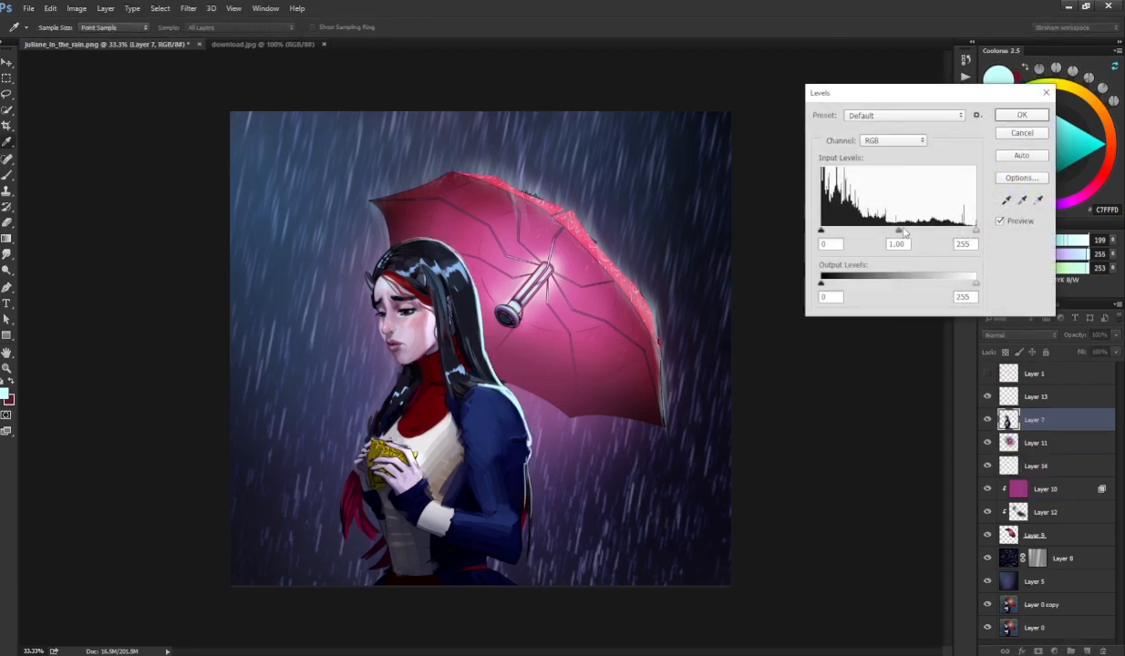
pyautogui.moveTo(903, 233); pyautogui.dragTo(905, 234)
pyautogui.moveTo(975, 230); pyautogui.dragTo(964, 233)
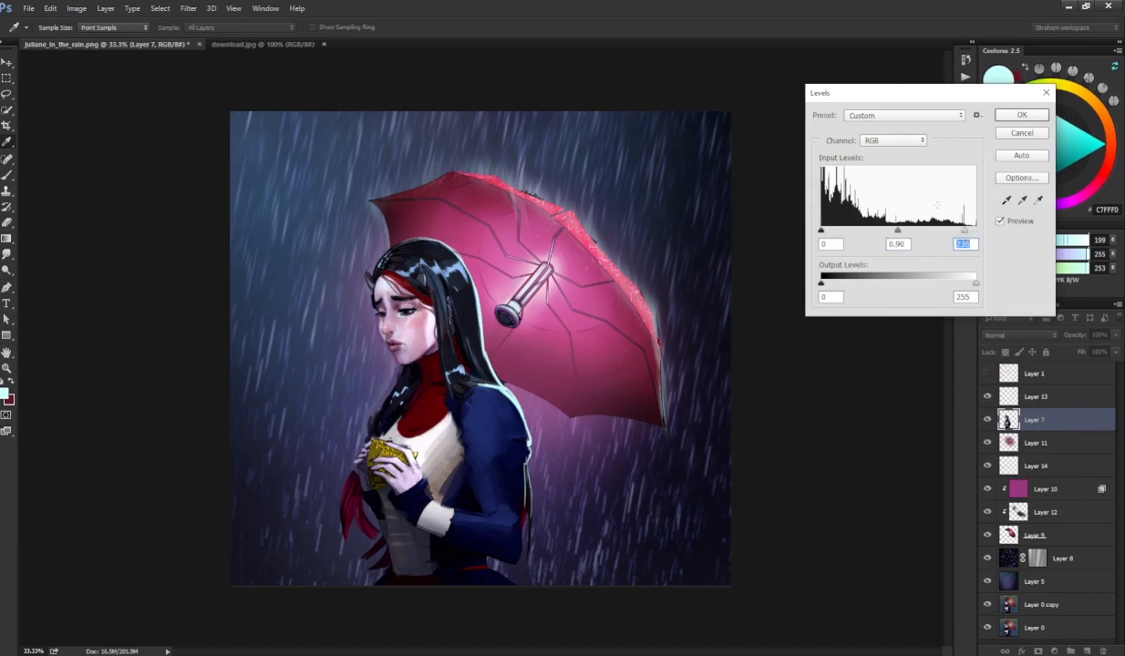
pyautogui.moveTo(964, 234); pyautogui.dragTo(971, 234)
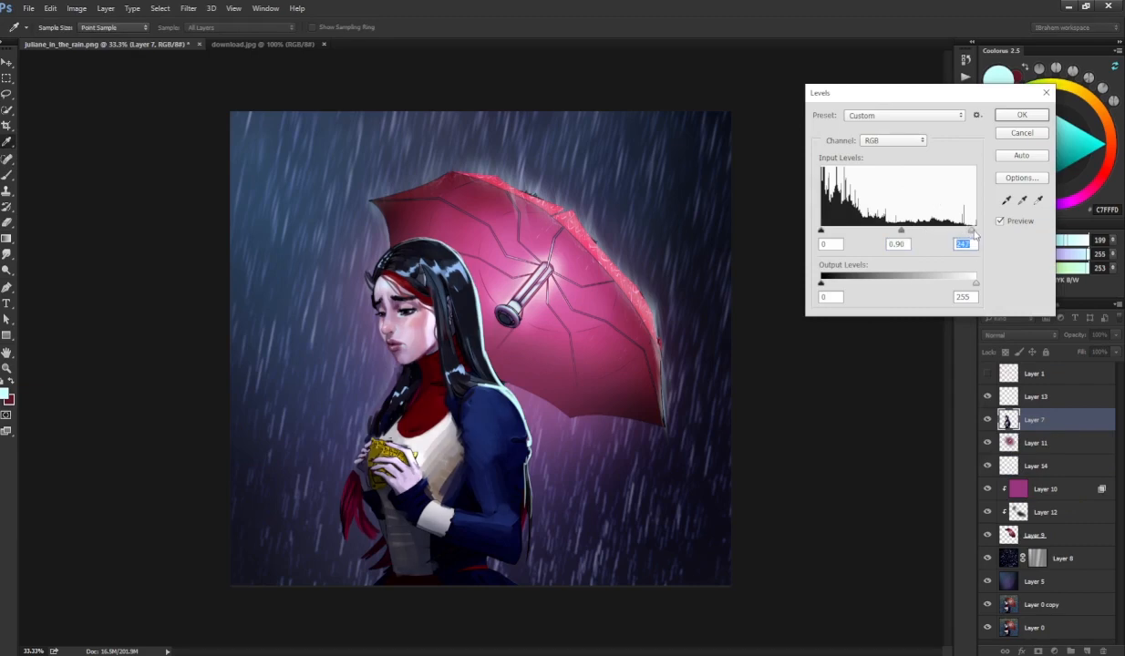
pyautogui.moveTo(975, 283); pyautogui.dragTo(965, 285)
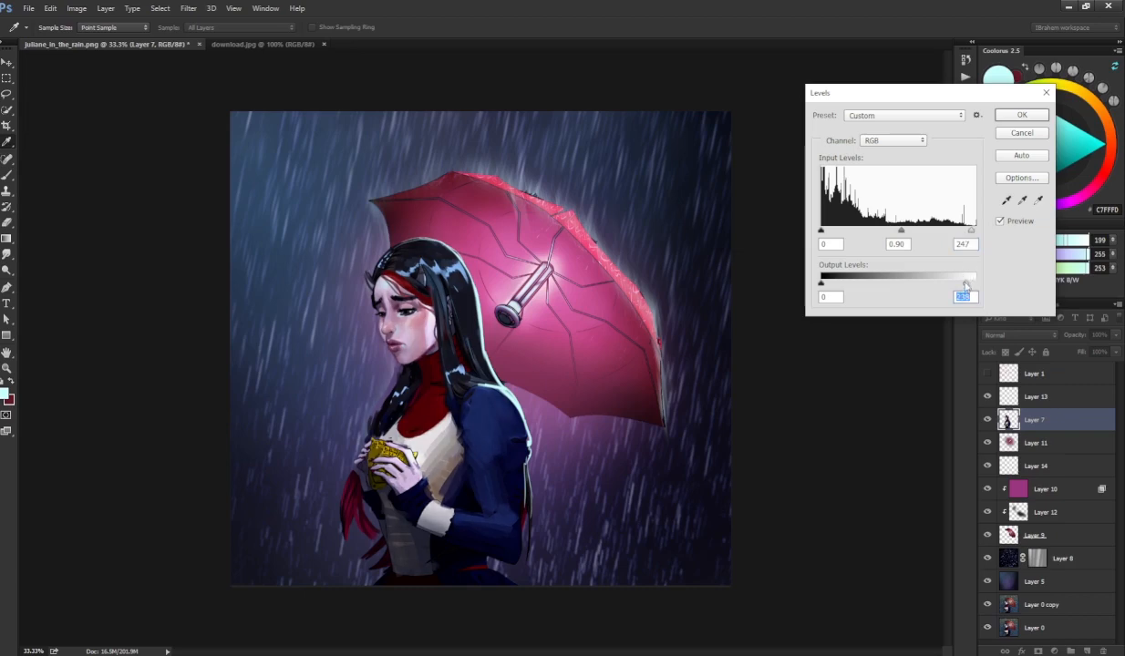
pyautogui.press('Return')
pyautogui.press('e')
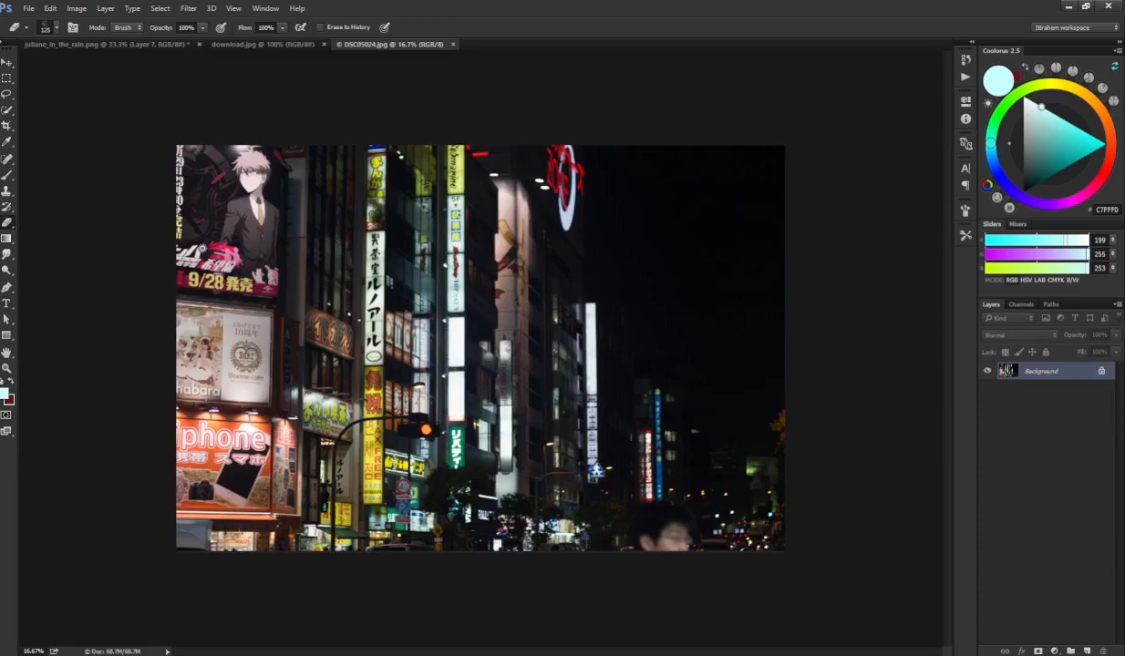
# - Copy the distant street lights from the lower-right area of DSC05024.jpg and paste them into juliane_in_the_rain.png
pyautogui.press('m')
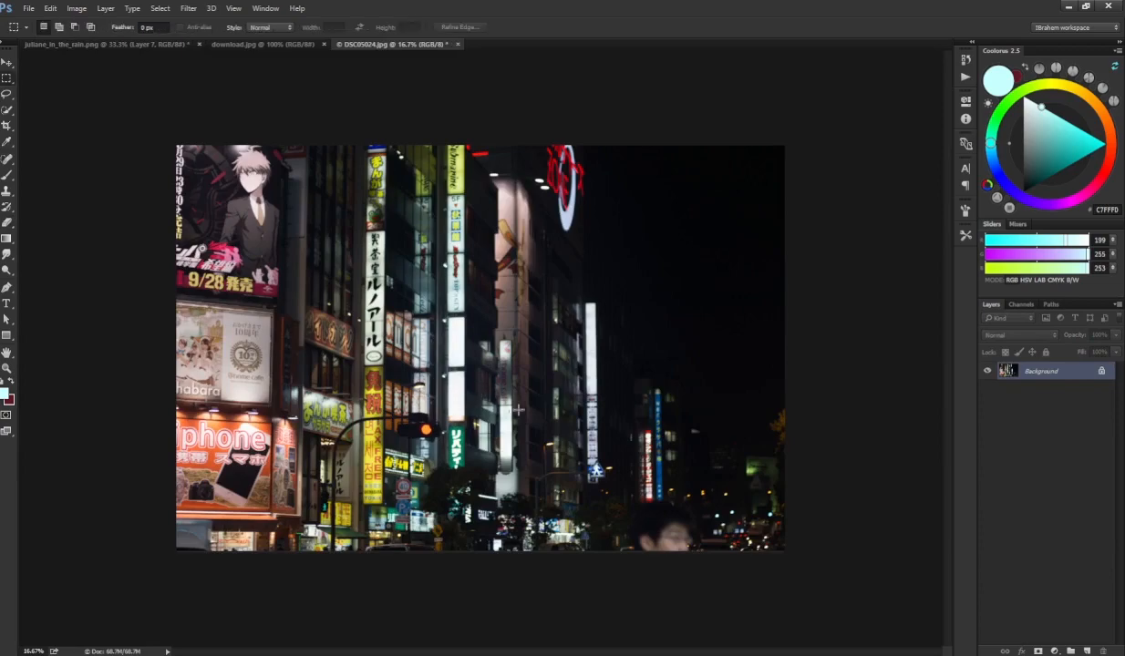
pyautogui.moveTo(697, 482); pyautogui.dragTo(793, 556)
pyautogui.click(89, 46)
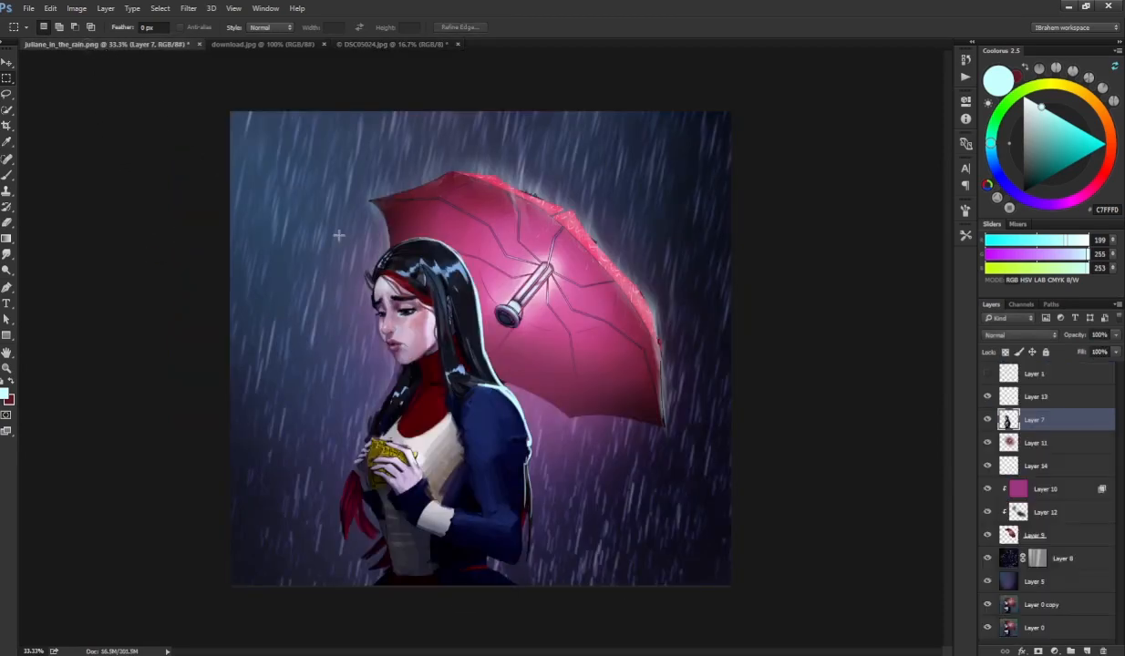
pyautogui.hotkey('ctrl', 'v')
# - Enlarge the pasted street lights to about 225% by 211% across the canvas and distort their upper-right corner downward in perspective
pyautogui.hotkey('ctrl', 't')
pyautogui.moveTo(571, 279); pyautogui.dragTo(734, 168)
pyautogui.moveTo(480, 156); pyautogui.dragTo(481, 204)
pyautogui.moveTo(723, 365); pyautogui.dragTo(762, 369)
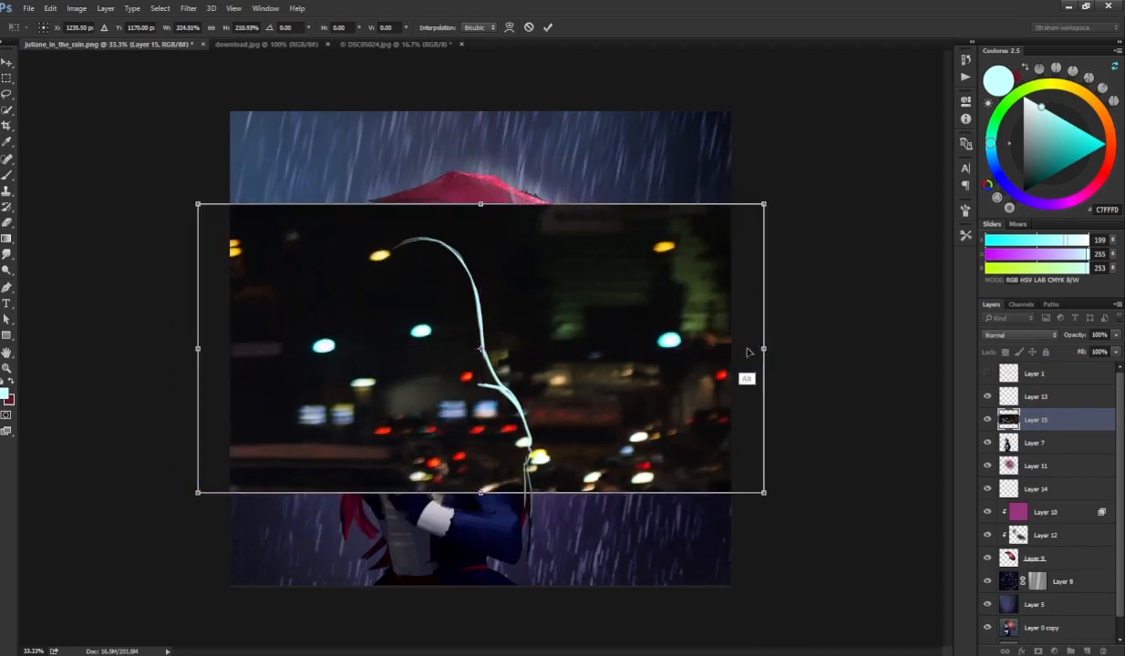
pyautogui.moveTo(767, 211); pyautogui.dragTo(719, 284)
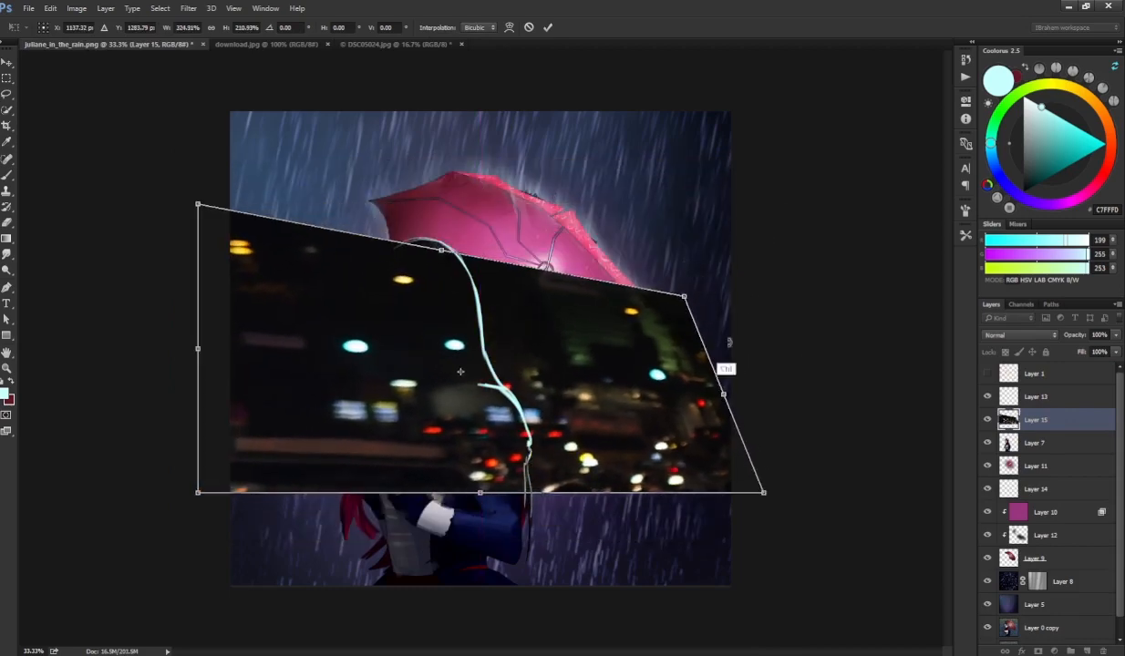
pyautogui.moveTo(720, 390); pyautogui.dragTo(756, 384)
pyautogui.press('Return')
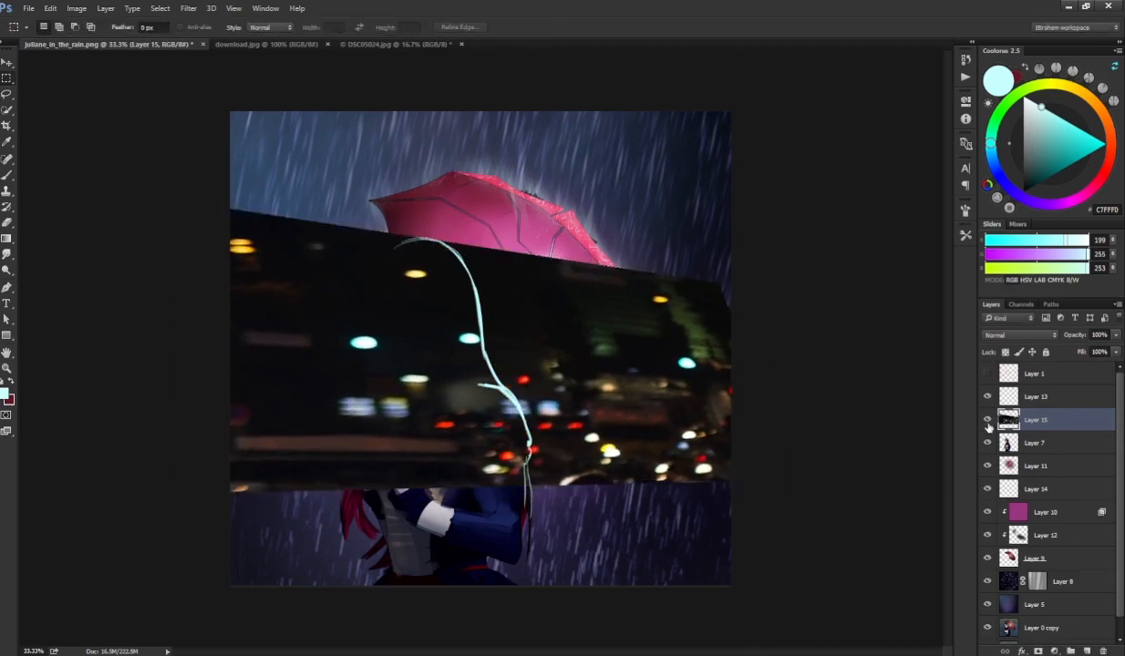
# - Move the street-lights layer beneath the umbrella layer, Layer 9, and set its blend mode to Color Dodge
pyautogui.moveTo(1038, 431); pyautogui.dragTo(1003, 568)
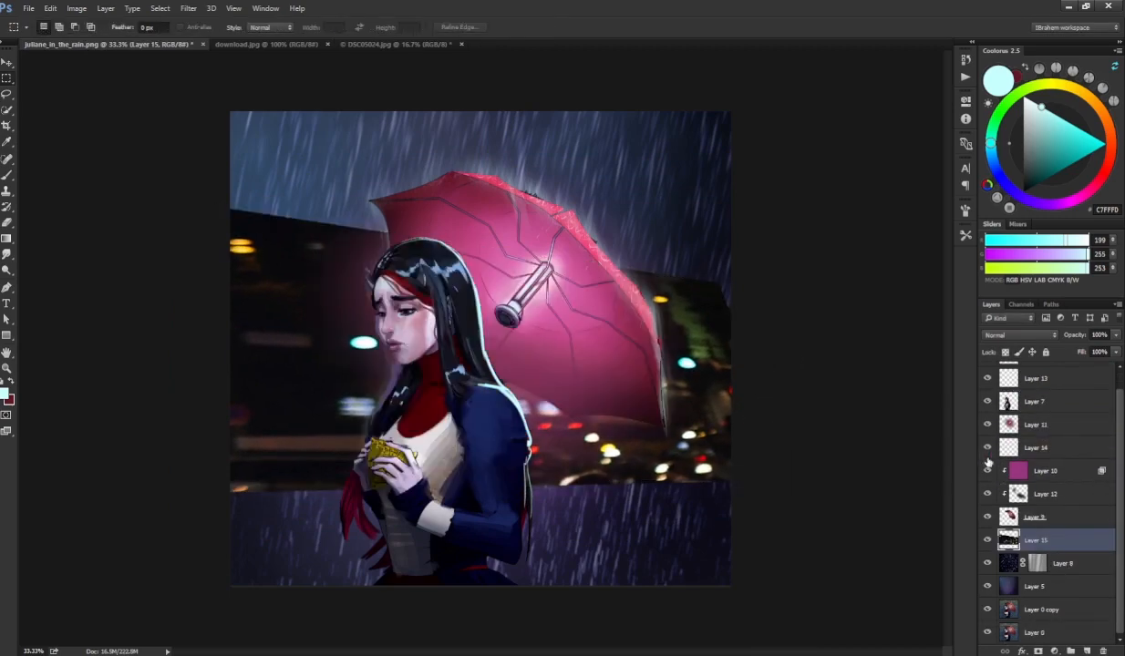
pyautogui.click(1011, 334)
pyautogui.click(1030, 436)
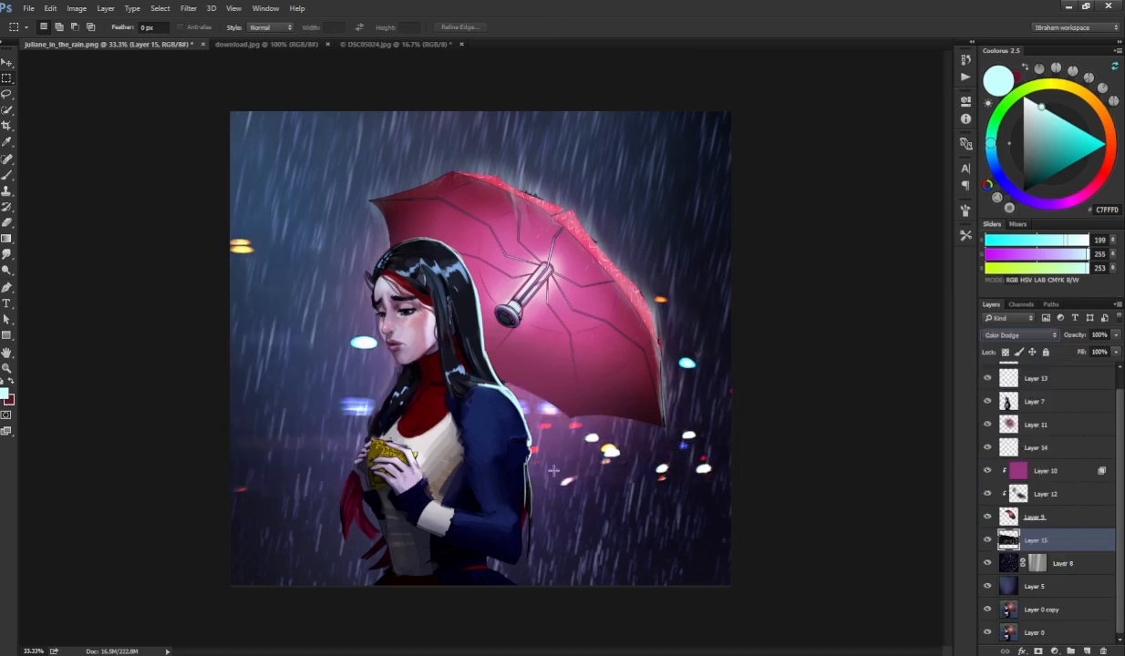
# - Apply a Shape Blur with a 20-pixel radius to the street-lights layer, Layer 15, and compare it with the unblurred version
pyautogui.click(188, 8)
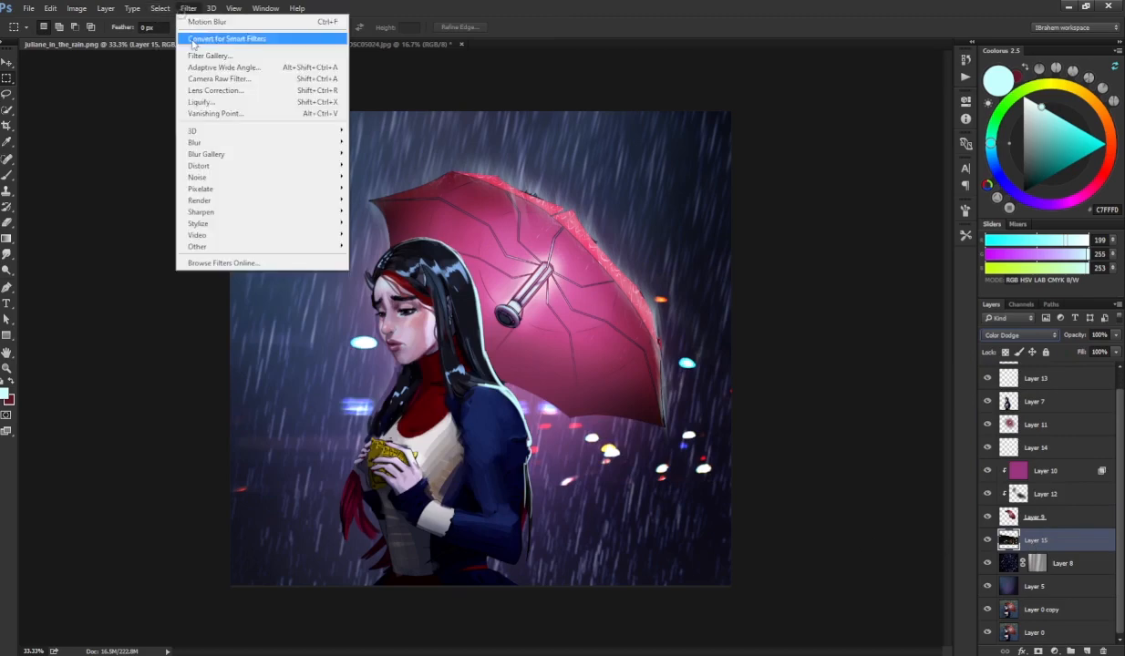
pyautogui.moveTo(236, 140)
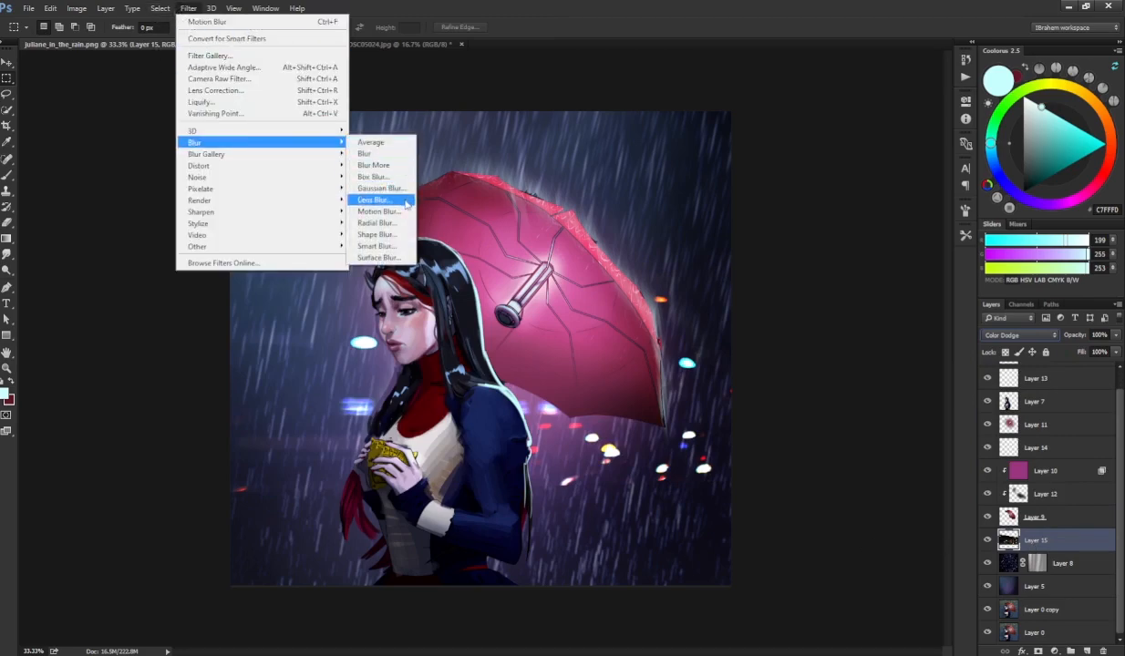
pyautogui.click(398, 236)
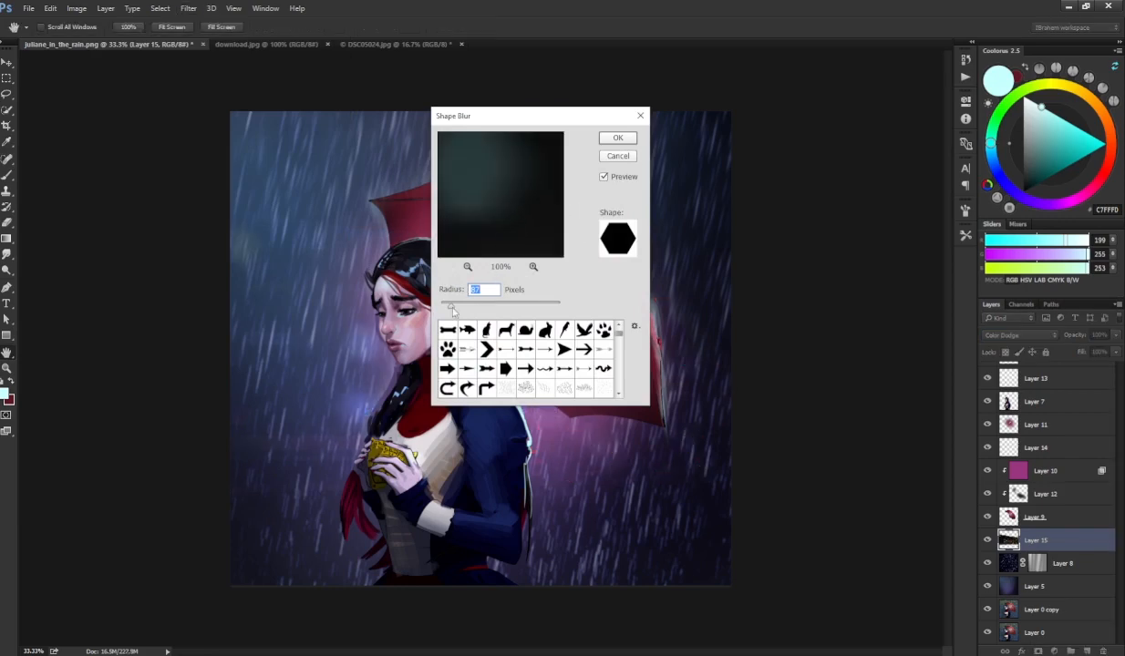
pyautogui.moveTo(453, 310); pyautogui.dragTo(445, 310)
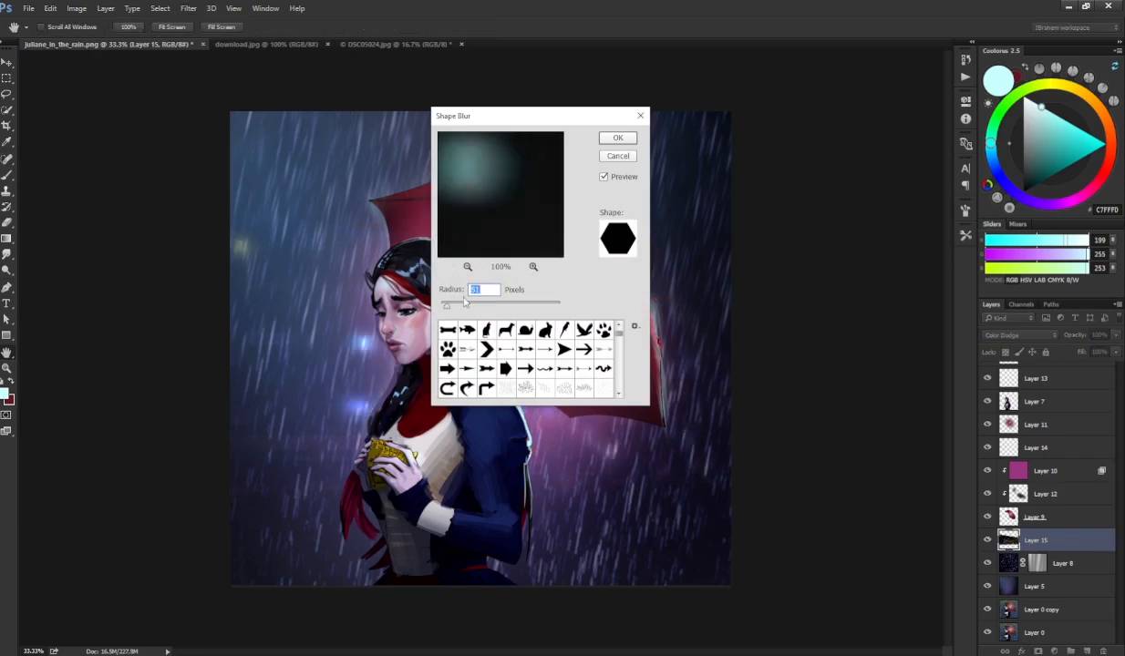
pyautogui.write('10')
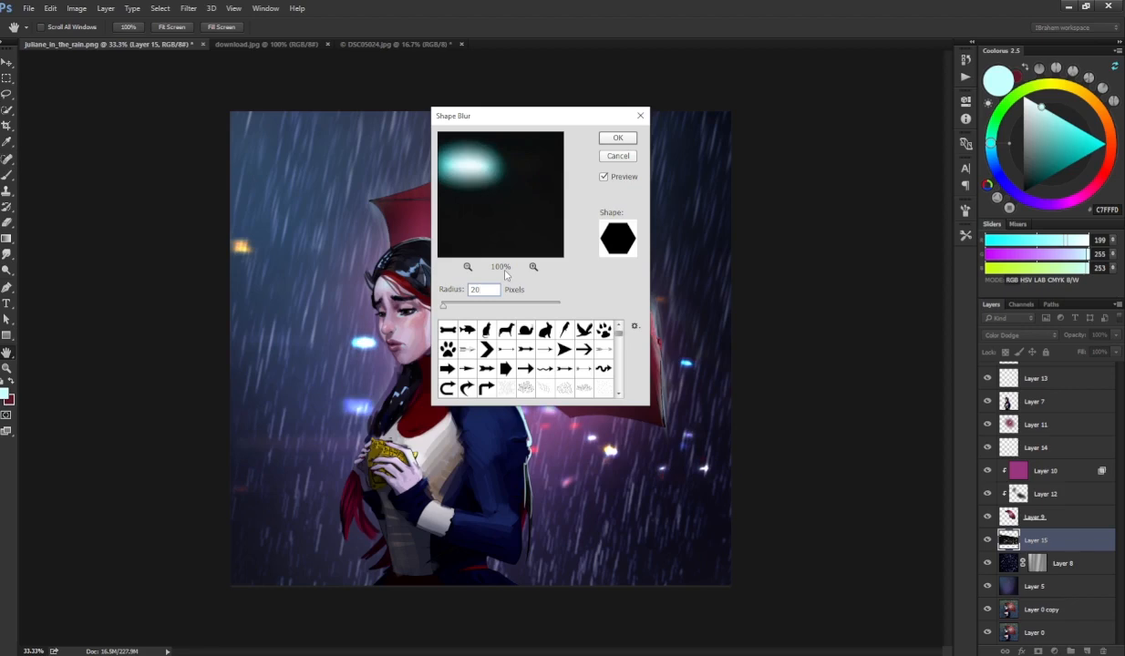
pyautogui.press('Return')
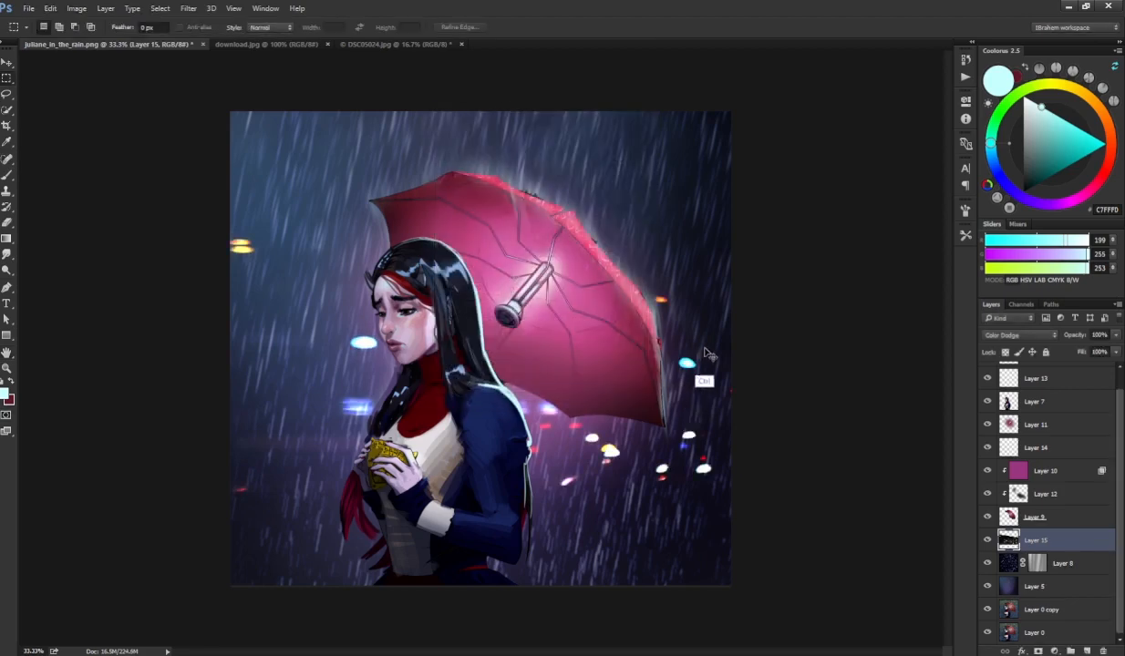
pyautogui.hotkey('ctrl', 'z')
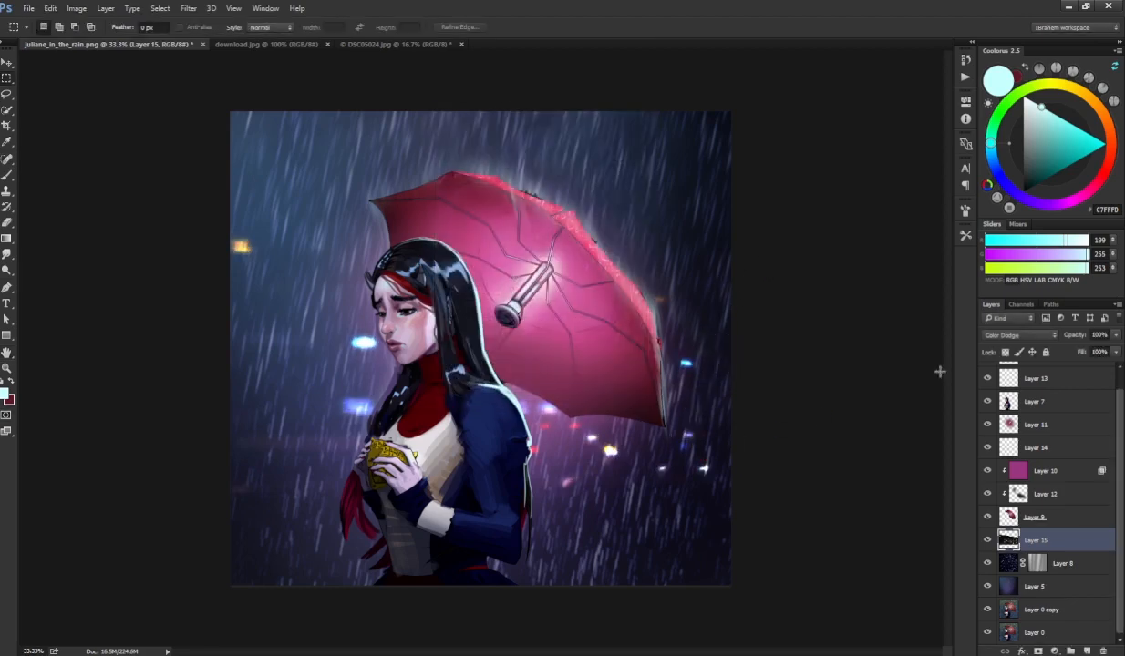
# - Set the street-lights layer to Linear Dodge (Add) and adjust its Levels to midtones 0.56 and input white 242
pyautogui.click(1018, 337)
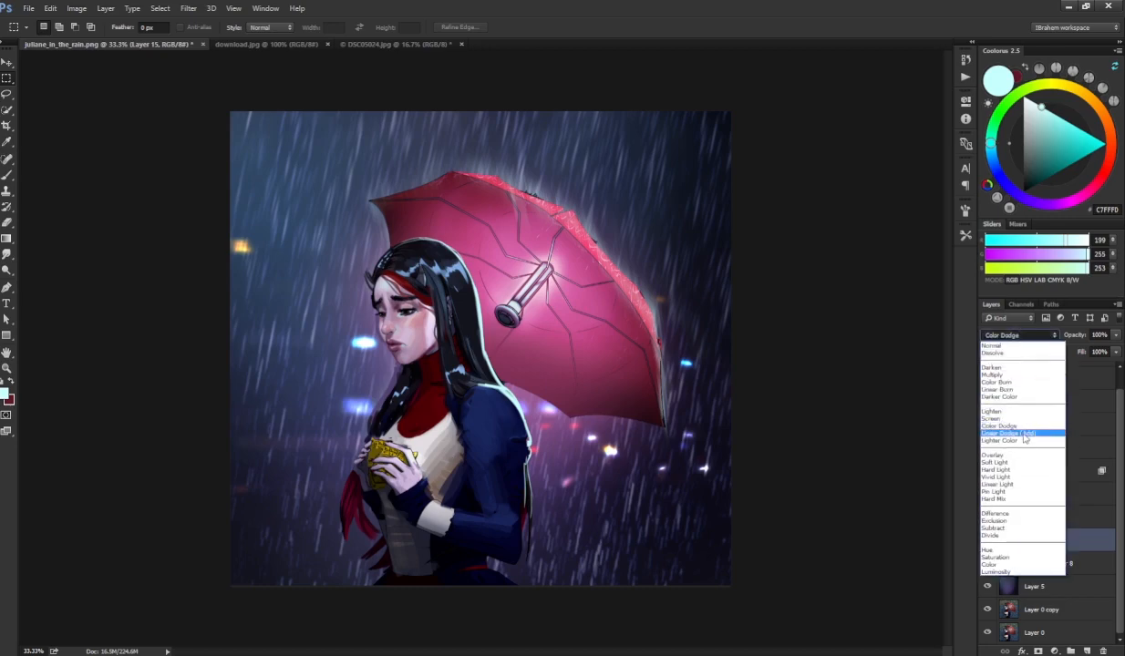
pyautogui.click(989, 421)
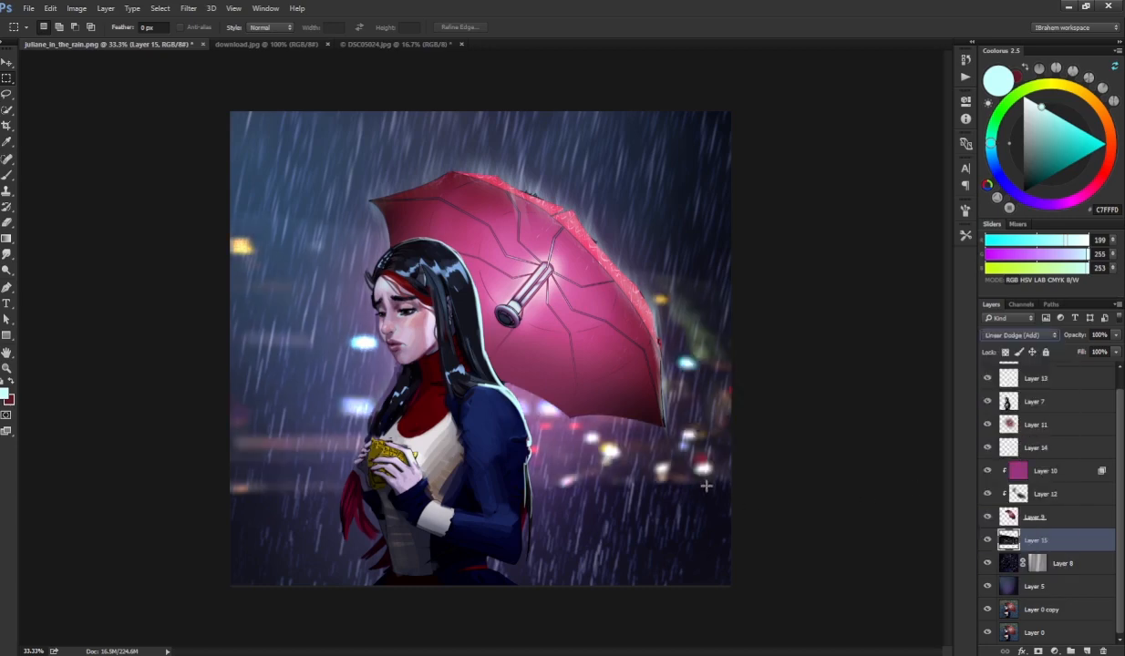
pyautogui.hotkey('ctrl', 'l')
pyautogui.moveTo(911, 232); pyautogui.dragTo(972, 232)
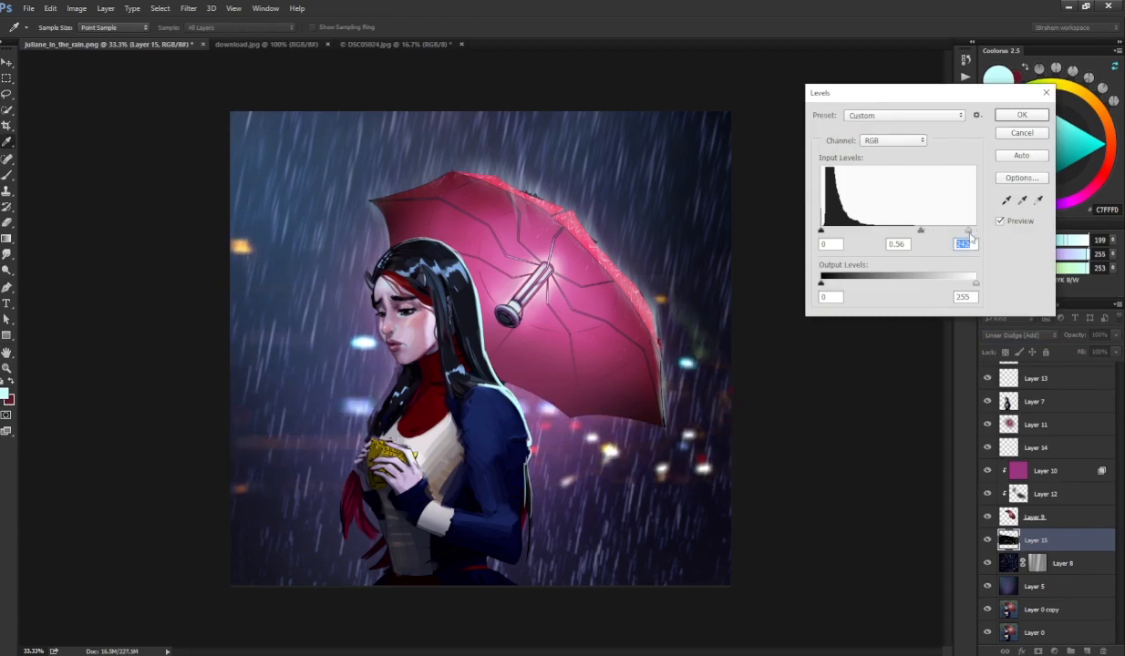
pyautogui.press('Return')
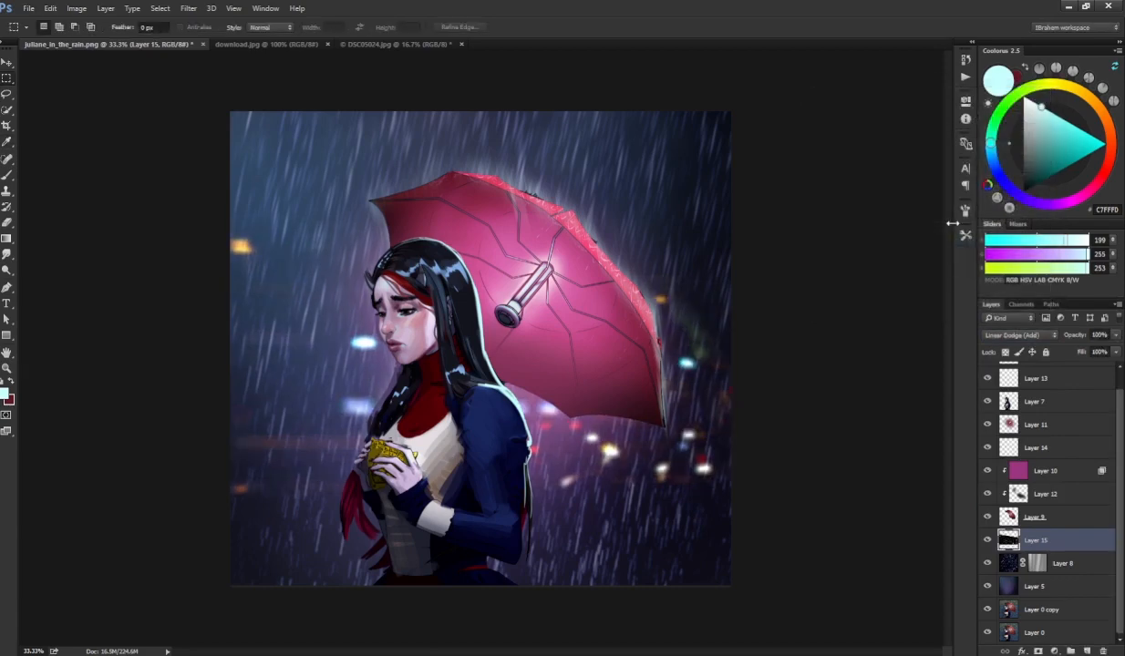
pyautogui.click(1011, 401)
pyautogui.press('w')
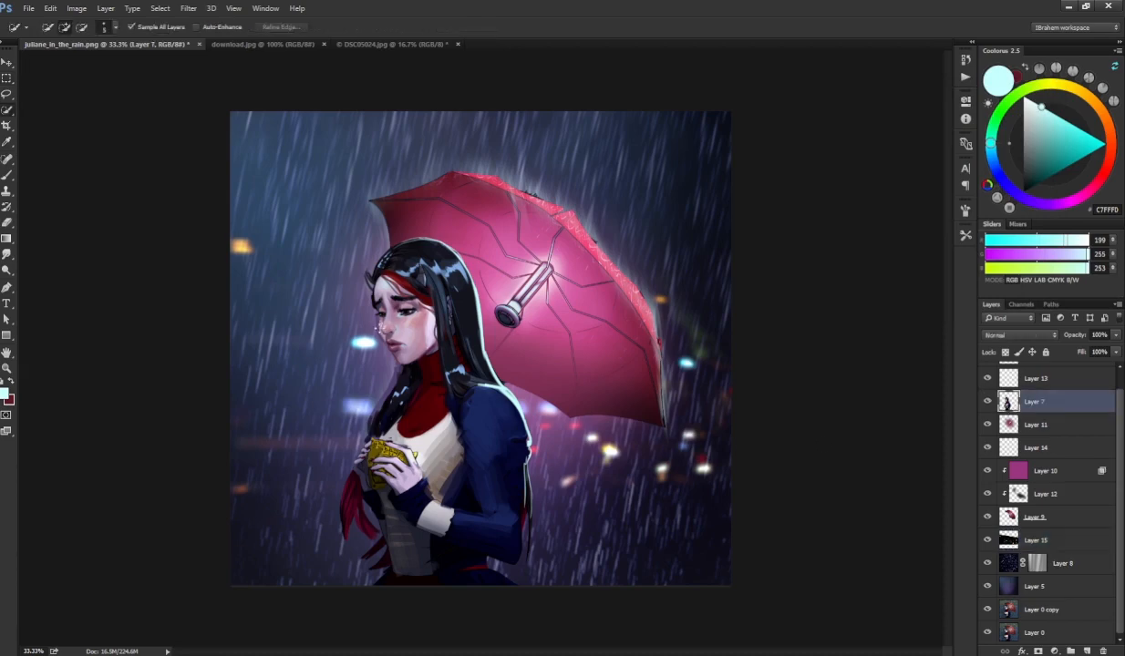
pyautogui.moveTo(364, 323)
pyautogui.mouseDown()
pyautogui.moveTo(362, 395)
pyautogui.moveTo(361, 383)
pyautogui.mouseUp()
pyautogui.hotkey('ctrl', 'd')
# - Add a new layer above Layer 13 and set up a soft round brush at 70% opacity in violet #6F4FD0
pyautogui.scroll(1, 1121, 386)
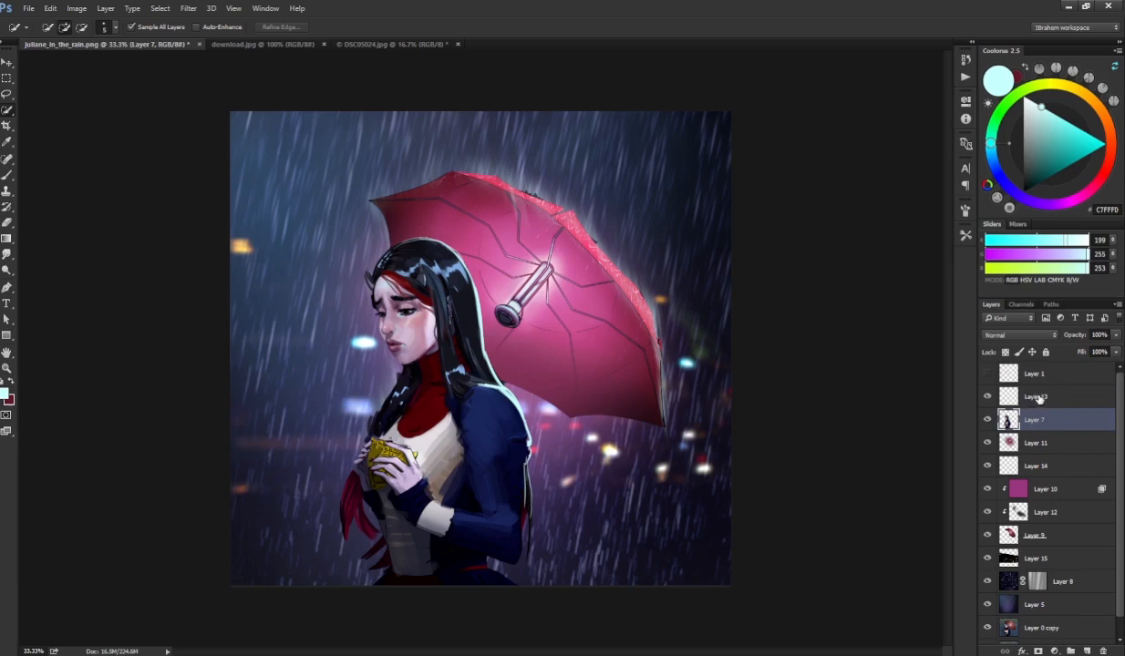
pyautogui.click(1006, 391)
pyautogui.click(1086, 651)
pyautogui.press('b')
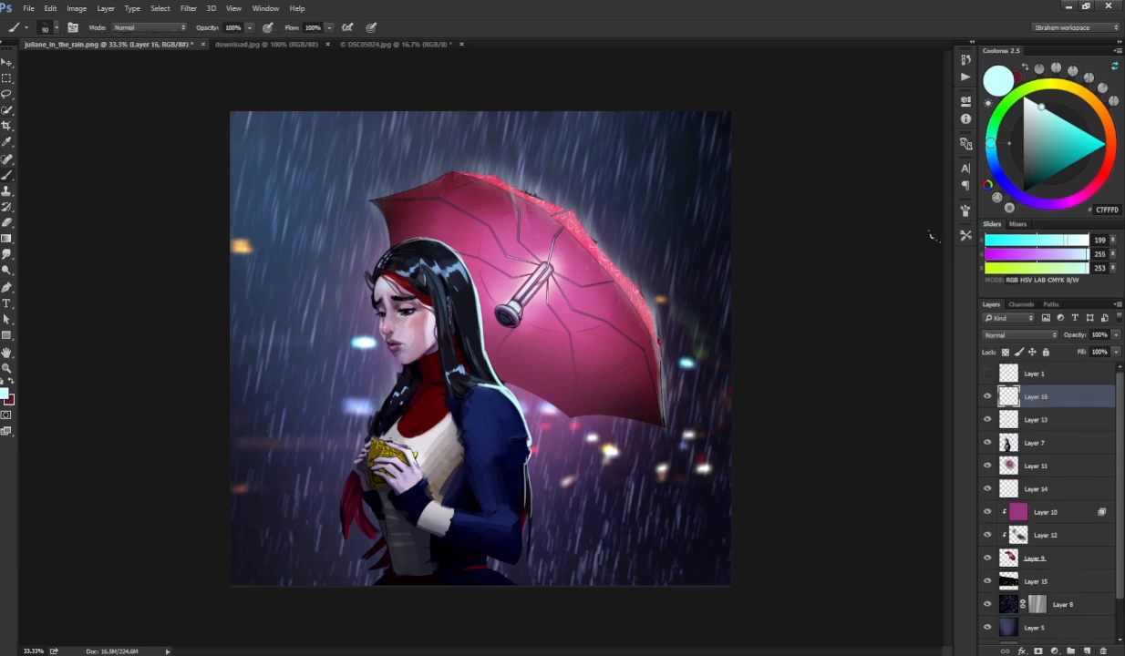
pyautogui.click(965, 237)
pyautogui.click(866, 240)
pyautogui.click(932, 227)
pyautogui.click(1064, 139)
pyautogui.click(1019, 193)
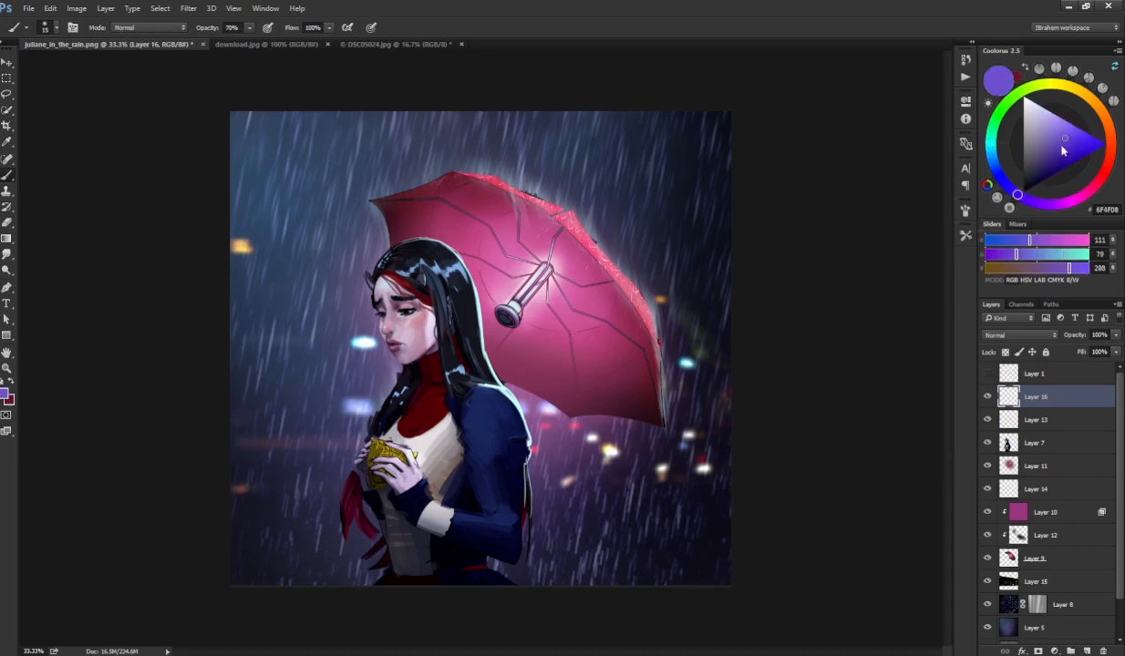
# - Paint a broad violet glow down the left side of the picture with a 1900 px brush and set the layer's blend mode to Screen
pyautogui.hotkey('ctrl', '-')
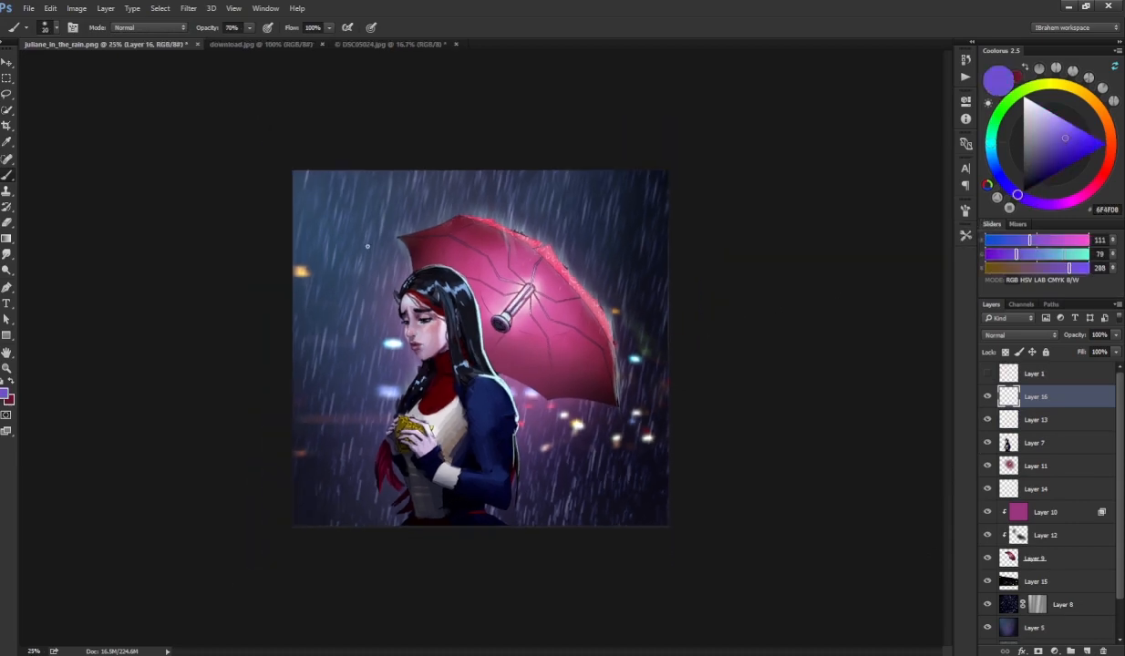
pyautogui.press(']')
pyautogui.press(']')
pyautogui.press(']')
pyautogui.press(']')
pyautogui.press(']')
pyautogui.press(']')
pyautogui.press(']')
pyautogui.press(']')
pyautogui.press(']')
pyautogui.press(']')
pyautogui.press(']')
pyautogui.press(']')
pyautogui.moveTo(349, 216)
pyautogui.mouseDown()
pyautogui.moveTo(370, 317)
pyautogui.moveTo(453, 170)
pyautogui.moveTo(445, 230)
pyautogui.moveTo(352, 422)
pyautogui.mouseUp()
pyautogui.click(1013, 336)
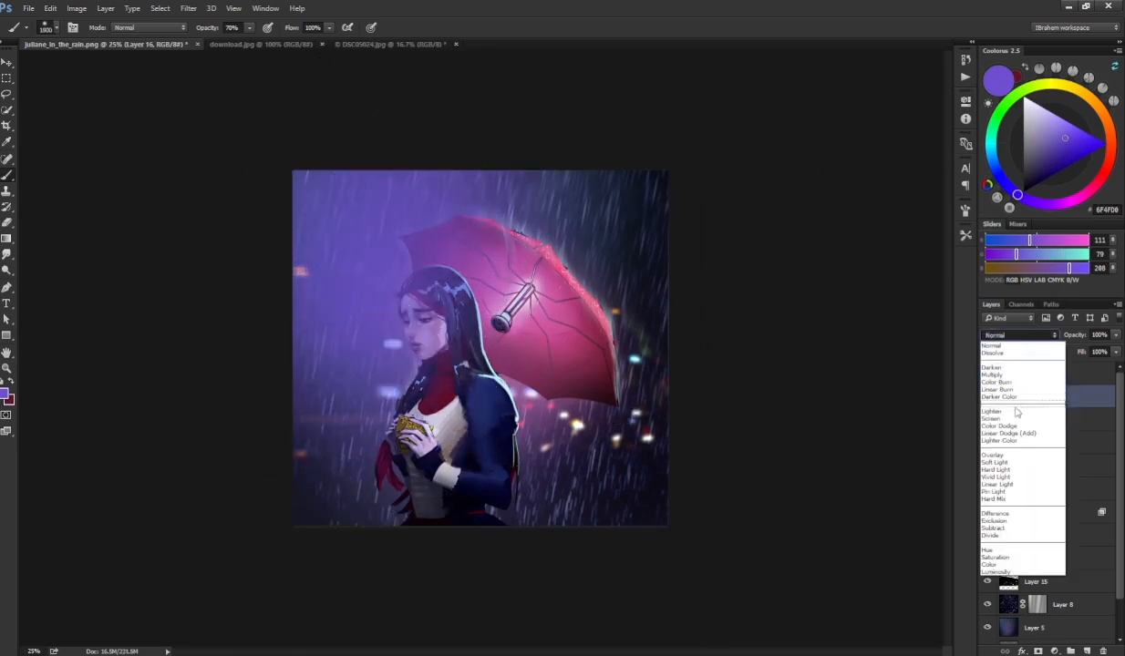
pyautogui.click(1014, 419)
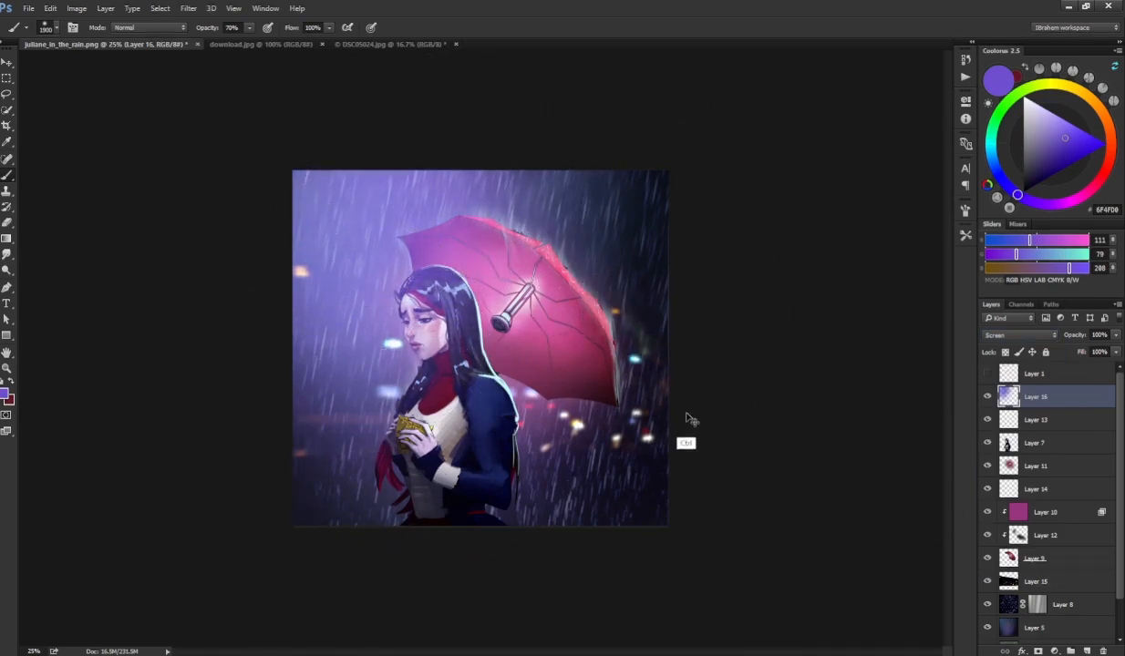
# - Adjust Hue/Saturation on the violet glow layer with saturation +37 and lightness -58
pyautogui.hotkey('ctrl', 'u')
pyautogui.moveTo(821, 312); pyautogui.dragTo(844, 281)
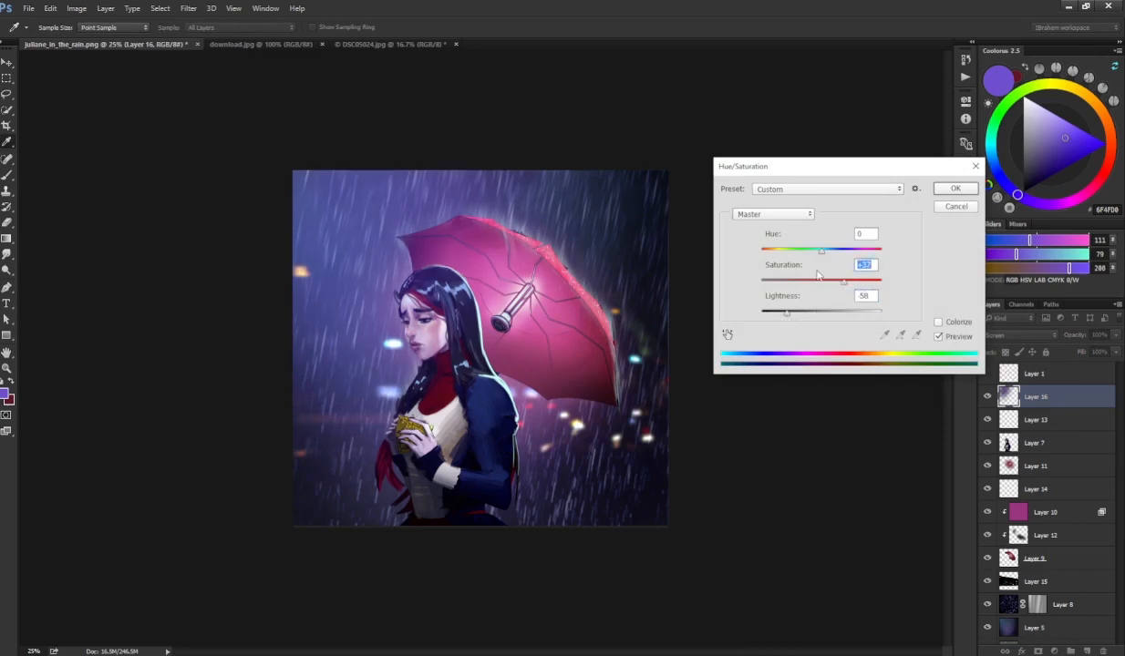
pyautogui.press('Return')
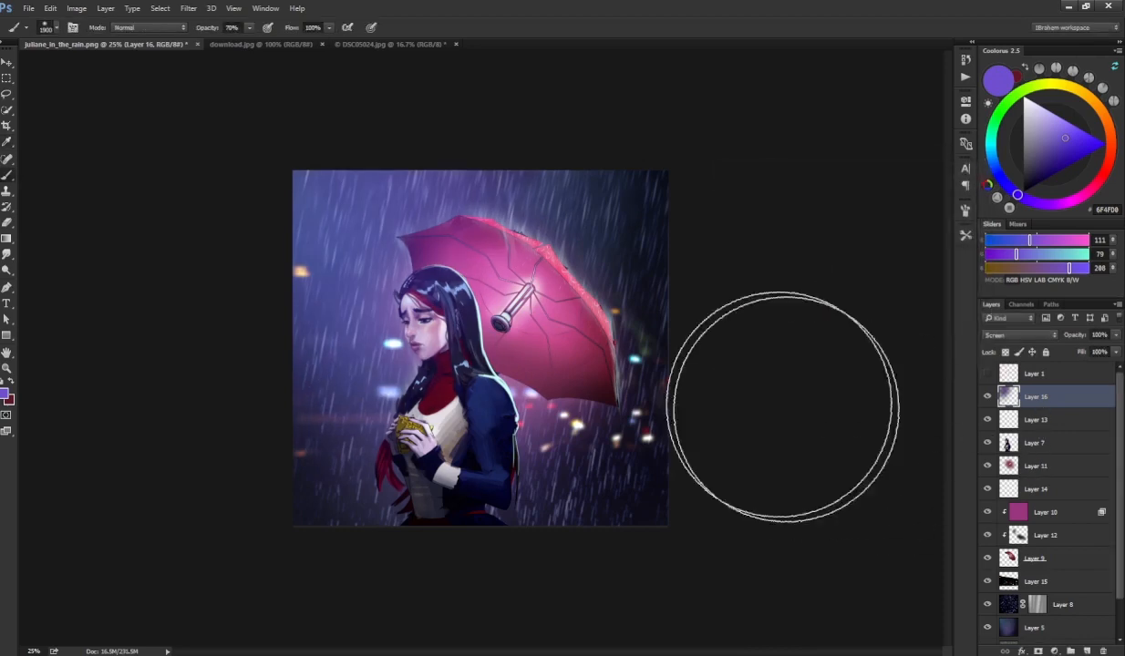
# - Erase the violet glow from the lower-left area with a soft 1900 px eraser and compare the picture with and without the layer
pyautogui.press('e')
pyautogui.rightClick(421, 356)
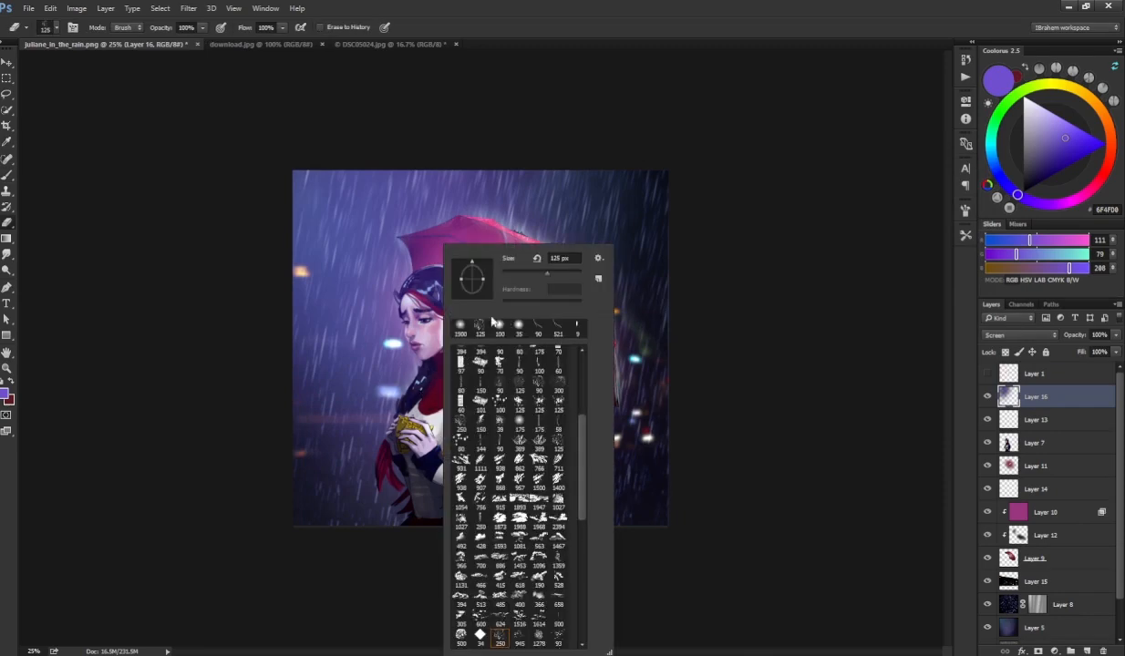
pyautogui.click(461, 326)
pyautogui.moveTo(370, 517)
pyautogui.mouseDown()
pyautogui.moveTo(443, 345)
pyautogui.moveTo(420, 505)
pyautogui.moveTo(314, 481)
pyautogui.mouseUp()
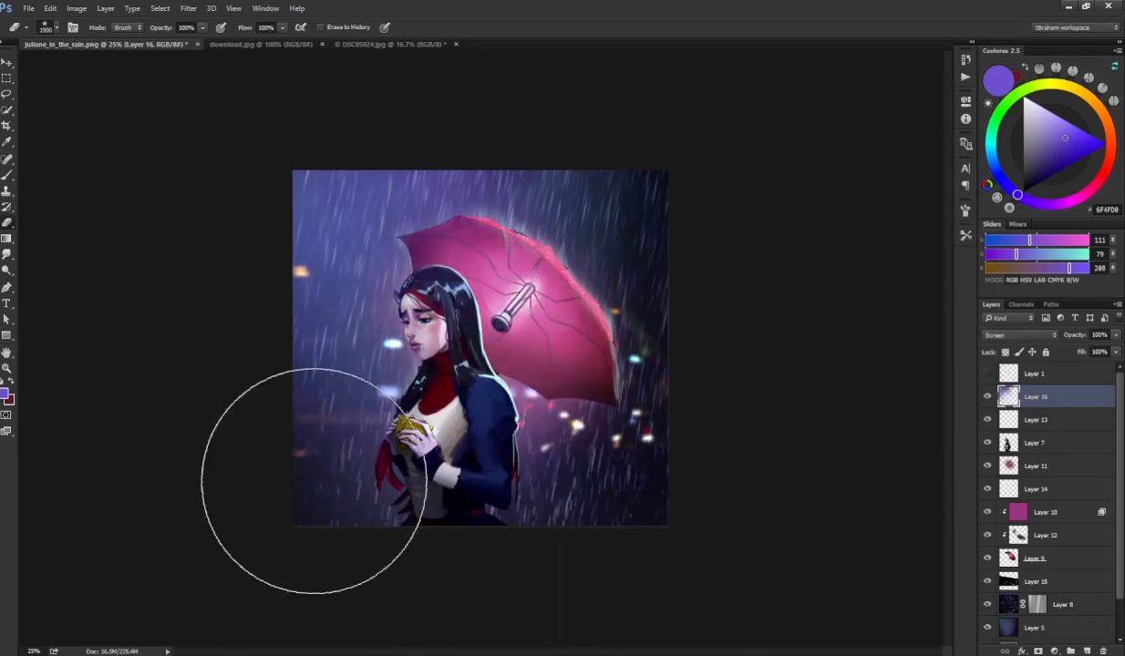
pyautogui.click(987, 396)
pyautogui.click(987, 397)
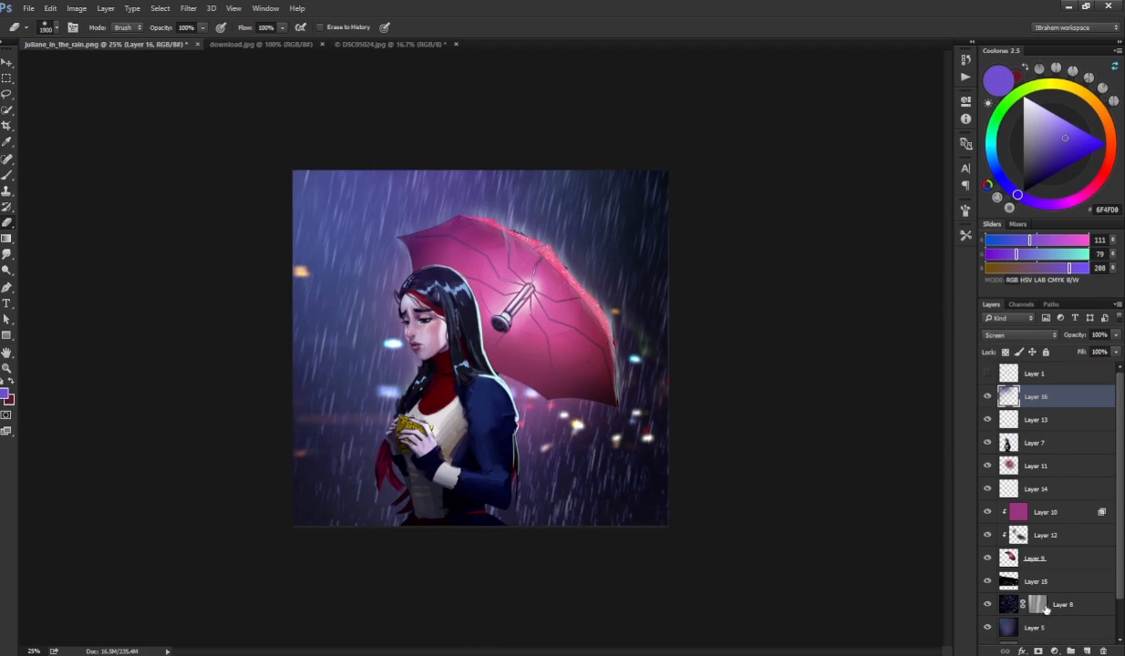
# - Add a Selective Color adjustment layer and shift its Neutrals, raising cyan by about 9% and magenta by about 5%, and adjusting yellow
pyautogui.click(1055, 651)
pyautogui.click(1028, 635)
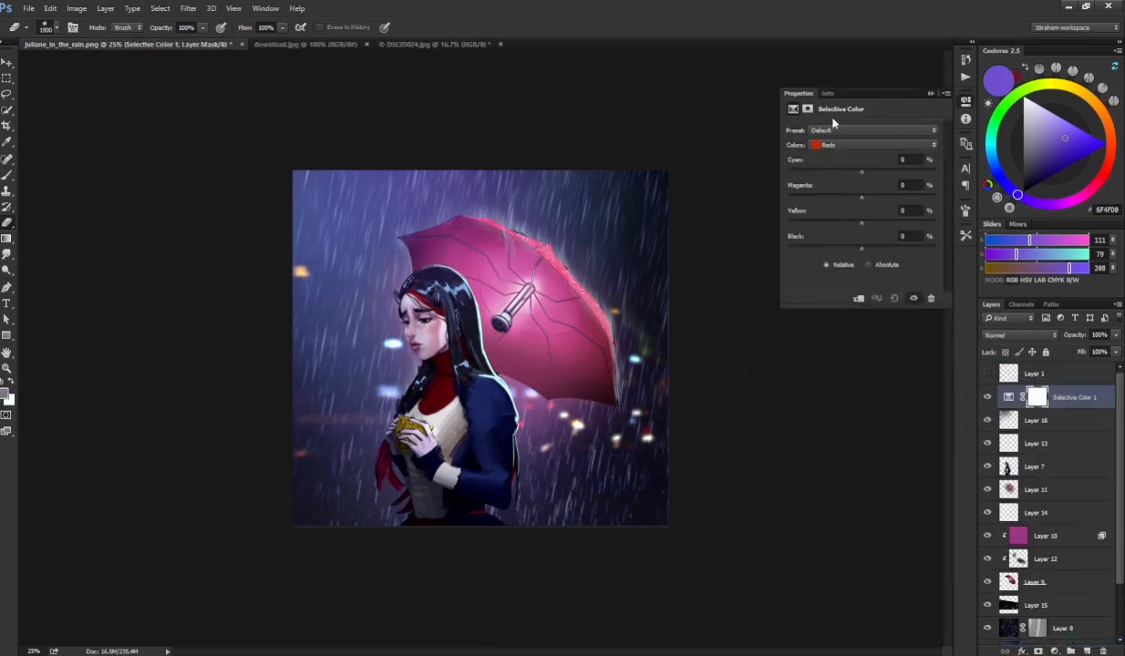
pyautogui.click(845, 145)
pyautogui.click(838, 220)
pyautogui.moveTo(861, 172); pyautogui.dragTo(866, 200)
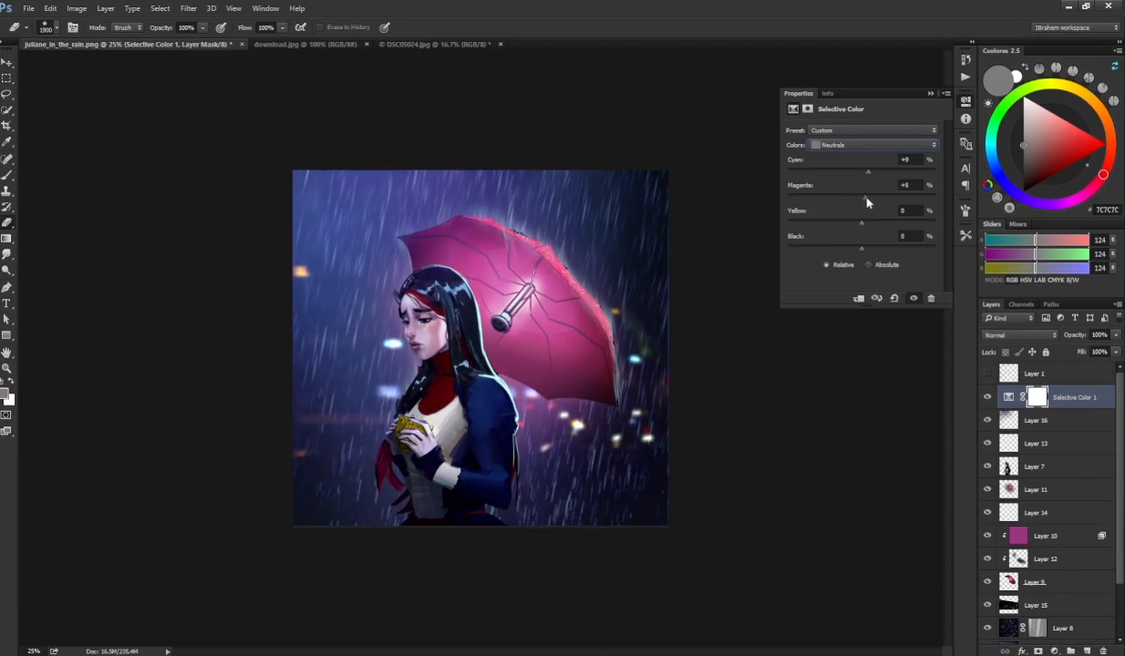
pyautogui.click(869, 227)
pyautogui.click(869, 177)
pyautogui.moveTo(869, 176); pyautogui.dragTo(867, 175)
pyautogui.click(929, 94)
# - Group all layers from Selective Color 1 down to Layer 0 copy, leaving the original Layer 0 outside the group
pyautogui.scroll(-3, 1082, 489)
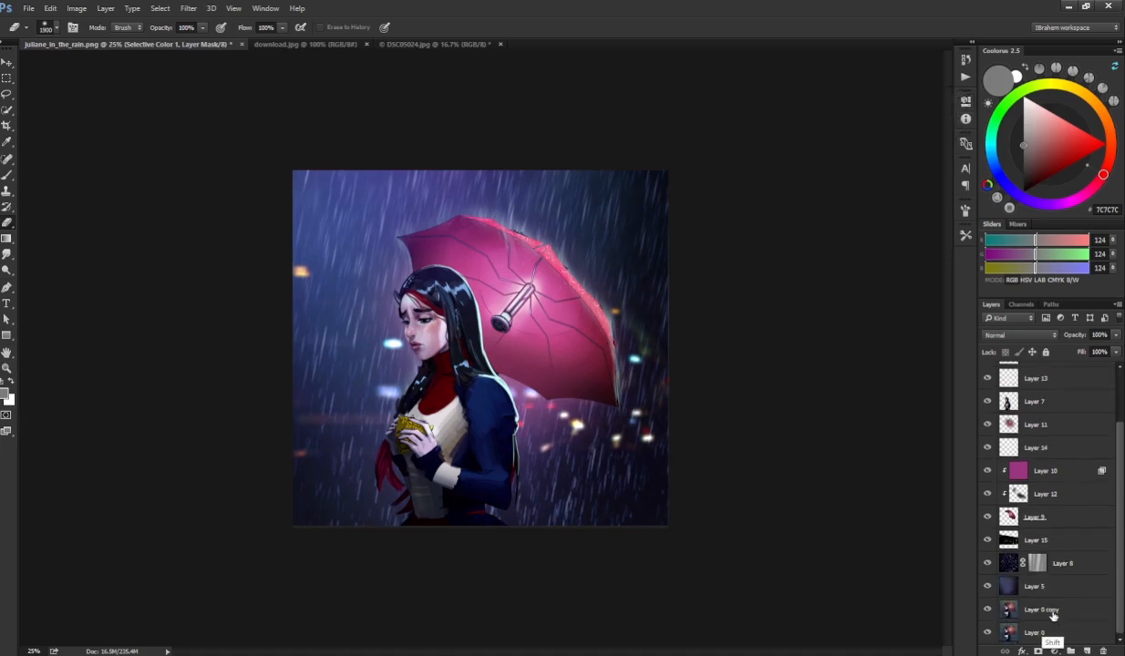
pyautogui.keyDown('shift'); pyautogui.click(1060, 612); pyautogui.keyUp('shift')
pyautogui.hotkey('ctrl', 'g')
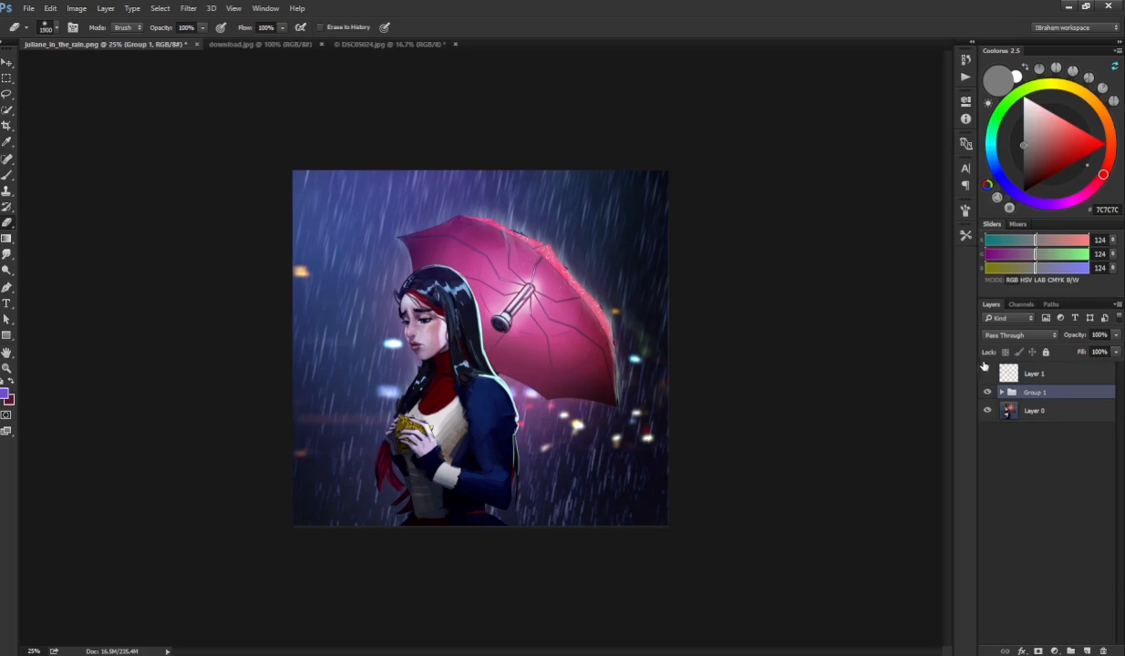
# - Compare the finished painting with the original artwork by repeatedly hiding and showing Group 1
pyautogui.click(986, 392)
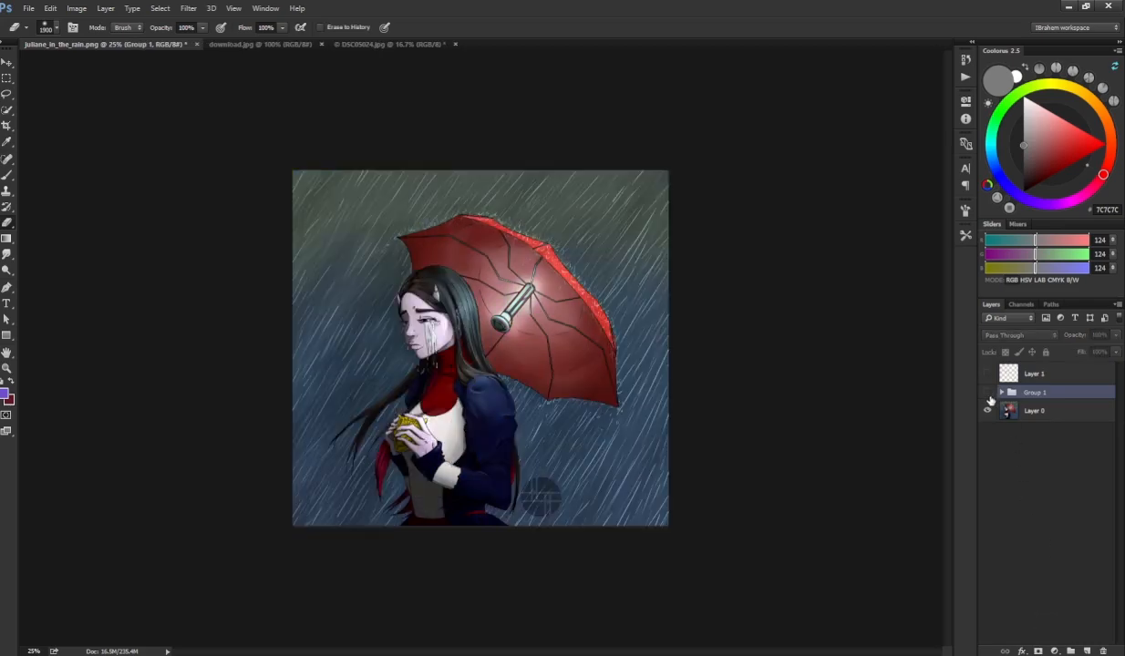
pyautogui.click(987, 394)
pyautogui.click(987, 394)
pyautogui.click(987, 394)
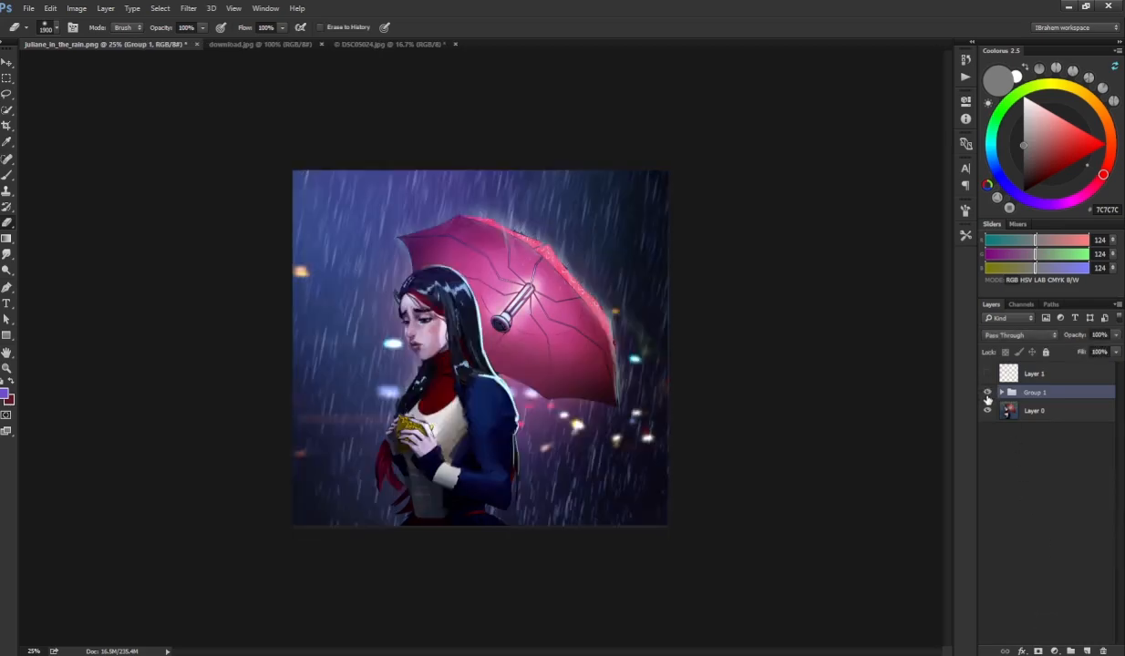
pyautogui.click(986, 394)
pyautogui.click(986, 394)
pyautogui.click(987, 394)
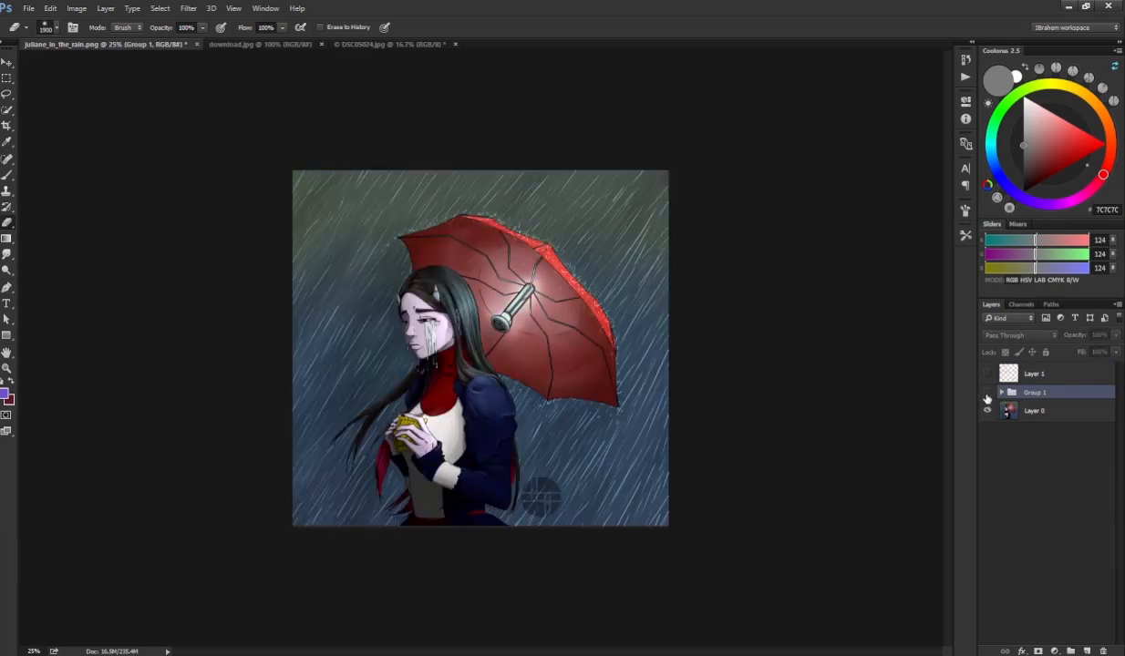
pyautogui.click(986, 394)
pyautogui.click(986, 393)
pyautogui.click(986, 394)
pyautogui.click(985, 394)
pyautogui.click(985, 395)
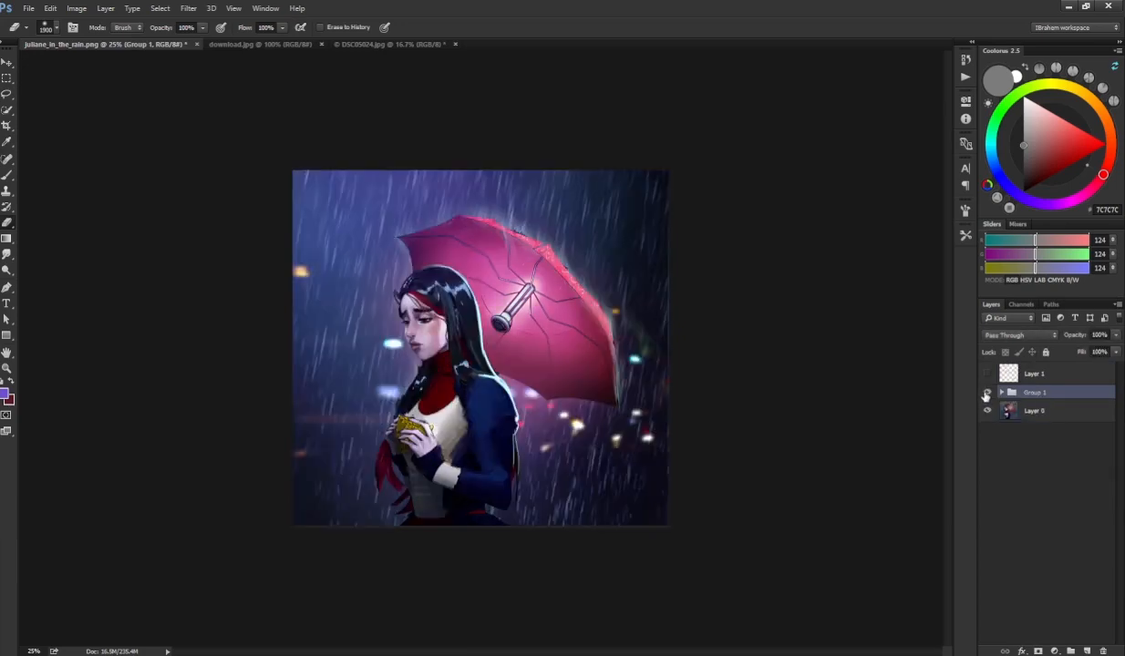
pyautogui.click(985, 394)
pyautogui.click(986, 395)
pyautogui.click(985, 395)
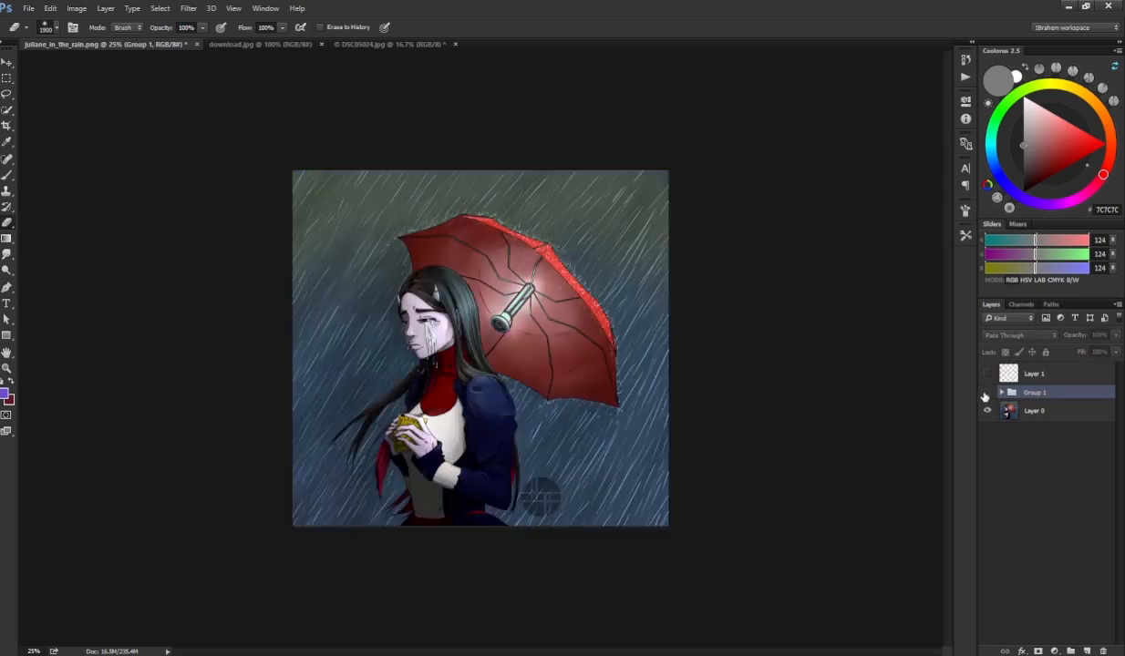
pyautogui.click(985, 394)
pyautogui.click(985, 395)
pyautogui.click(986, 394)
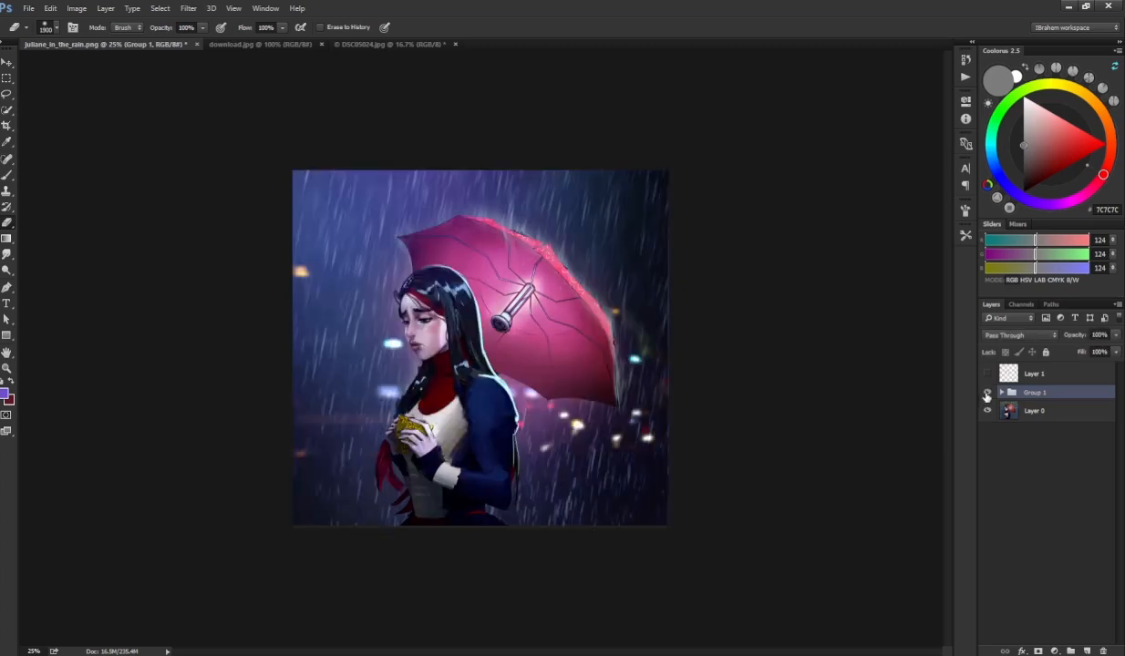
pyautogui.hotkey('ctrl', '+')
pyautogui.hotkey('ctrl', '+')
pyautogui.hotkey('ctrl', '-')
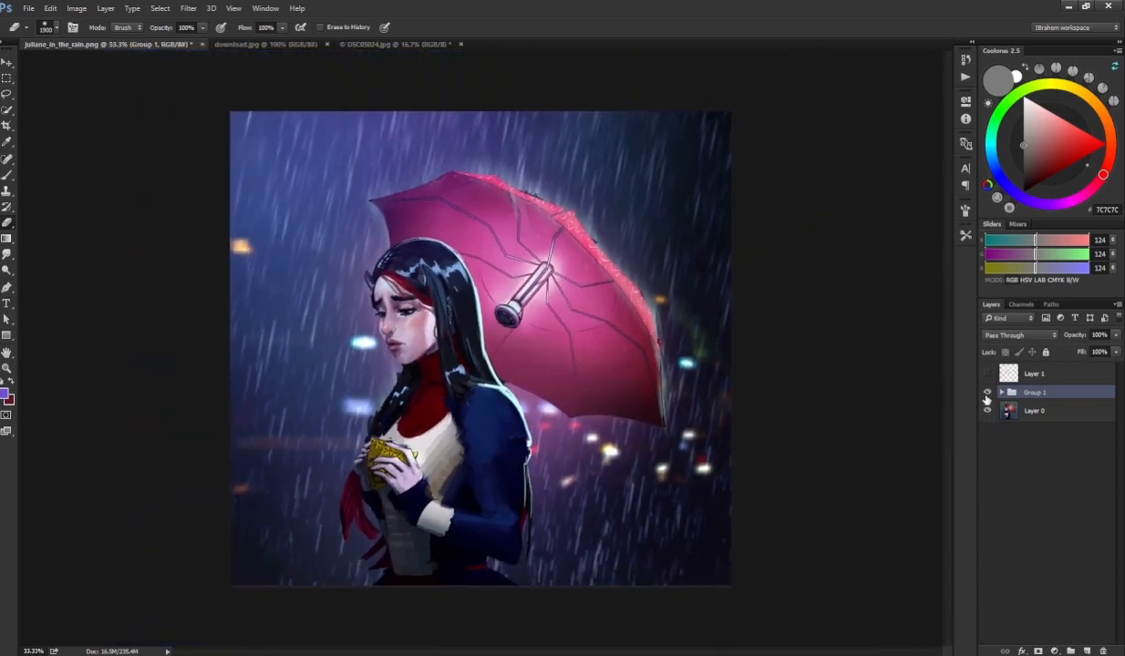
pyautogui.click(985, 394)
pyautogui.click(986, 395)
pyautogui.click(986, 394)
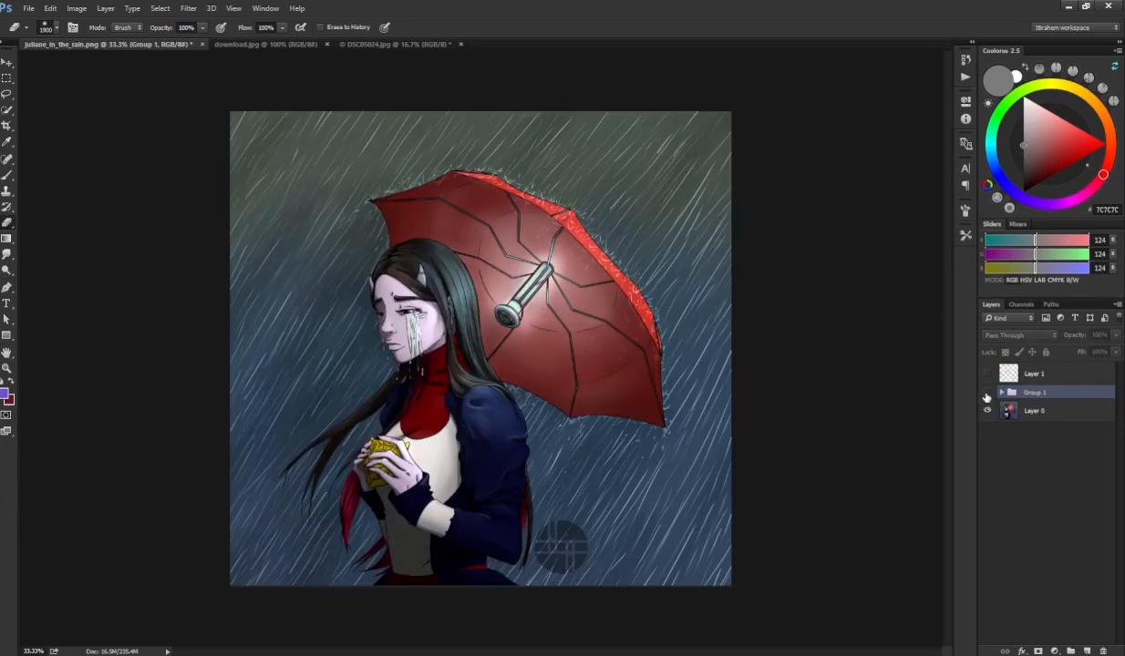
# - Toggle the visibility of Group 1 several more times to compare the repaint with the original, leaving the group shown
pyautogui.click(986, 395)
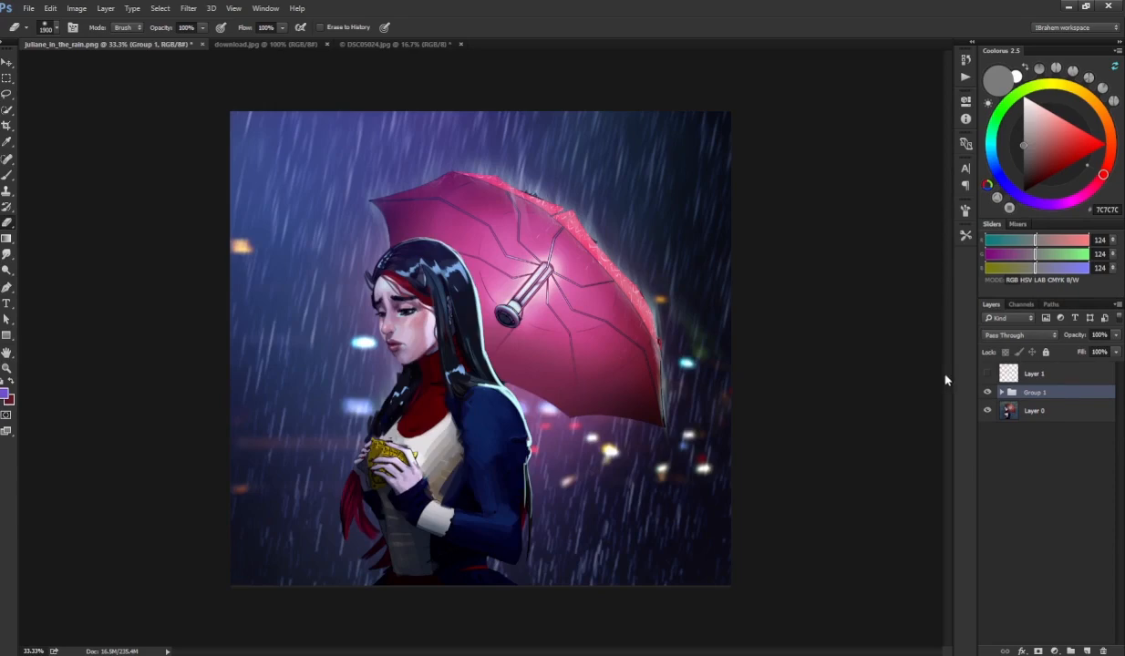
pyautogui.click(986, 395)
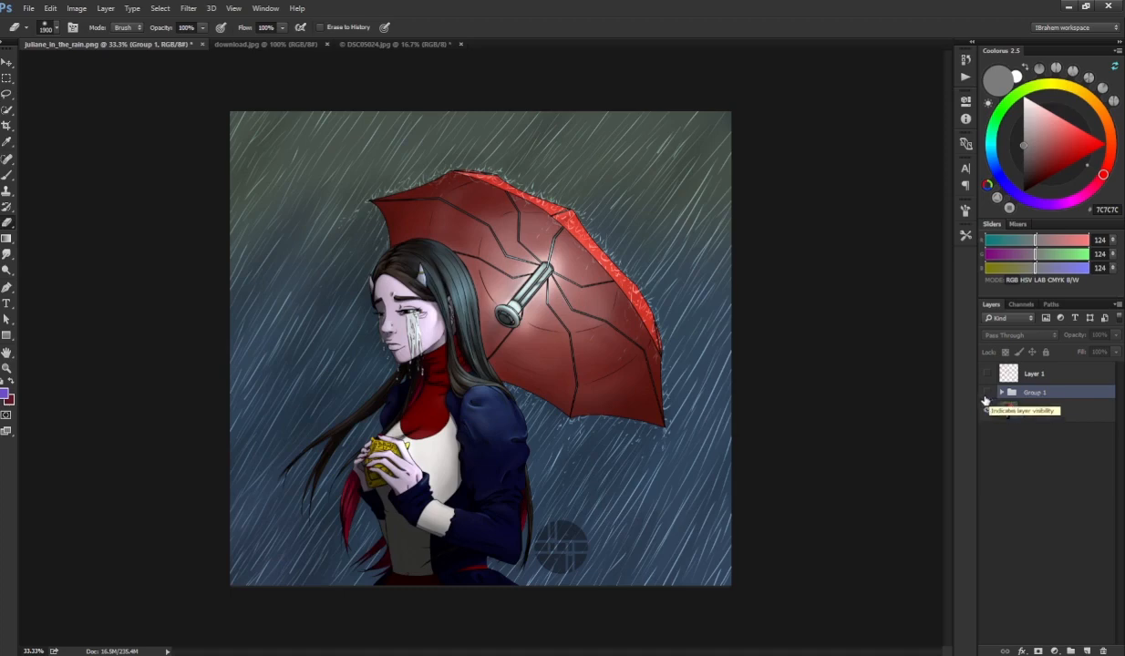
pyautogui.click(987, 393)
pyautogui.click(988, 393)
pyautogui.click(988, 393)
pyautogui.click(988, 393)
pyautogui.click(987, 393)
pyautogui.click(988, 393)
pyautogui.click(988, 392)
pyautogui.click(988, 392)
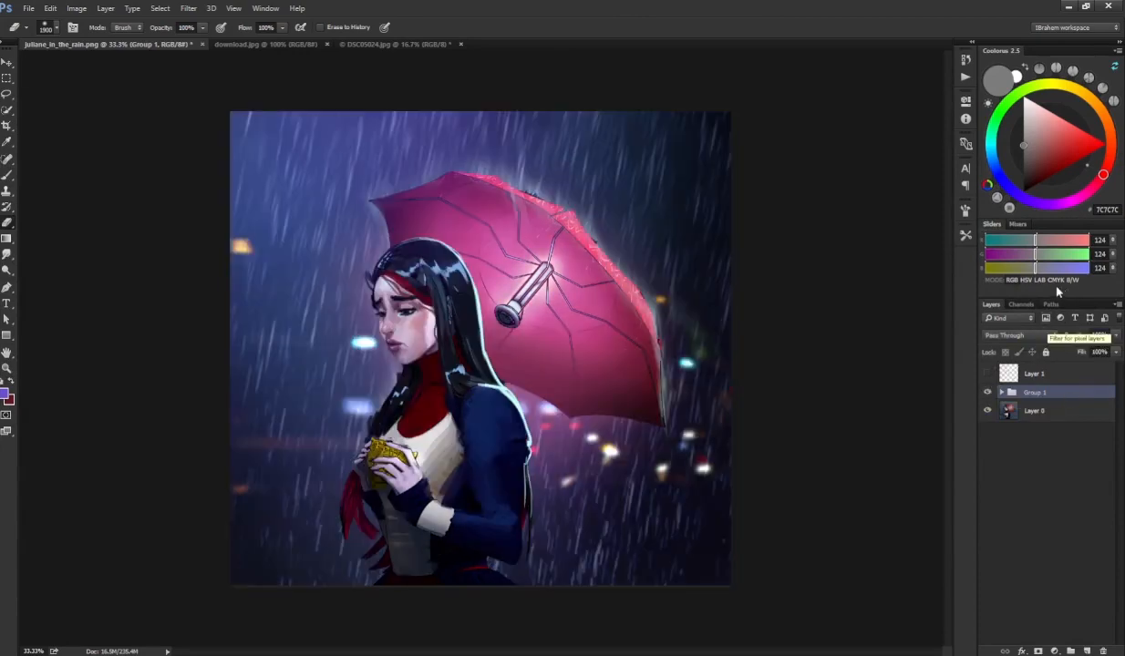
# - Hide the Selective Color adjustment and Layer 16 inside Group 1, and add an empty layer directly above Layer 13
pyautogui.click(1002, 393)
pyautogui.click(987, 412)
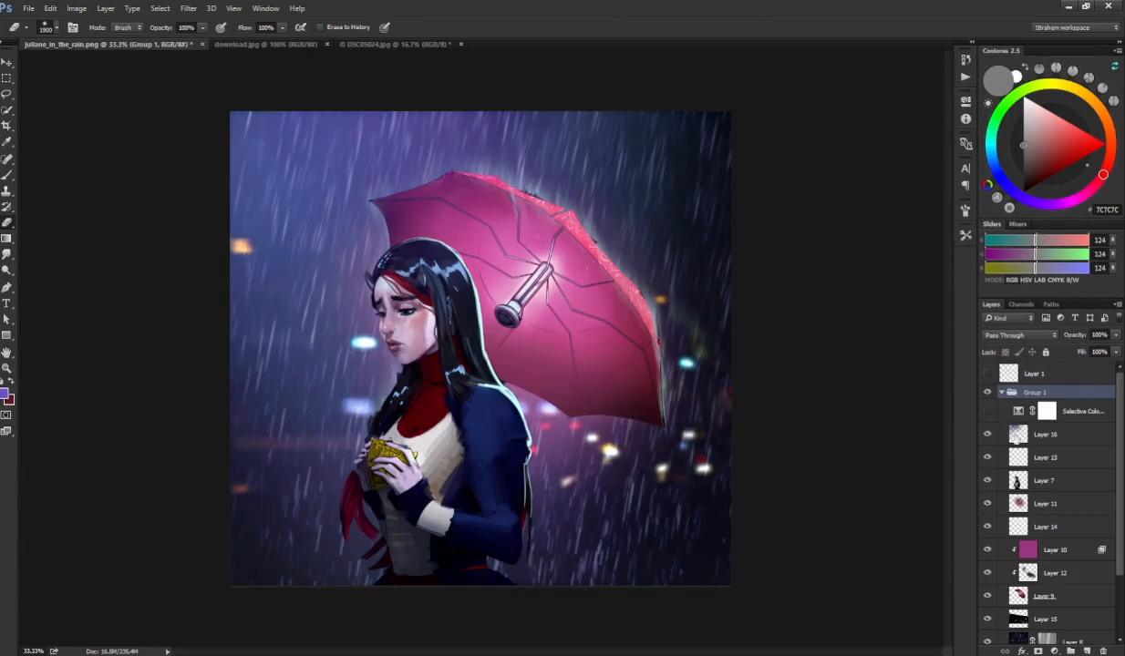
pyautogui.click(987, 434)
pyautogui.click(1016, 455)
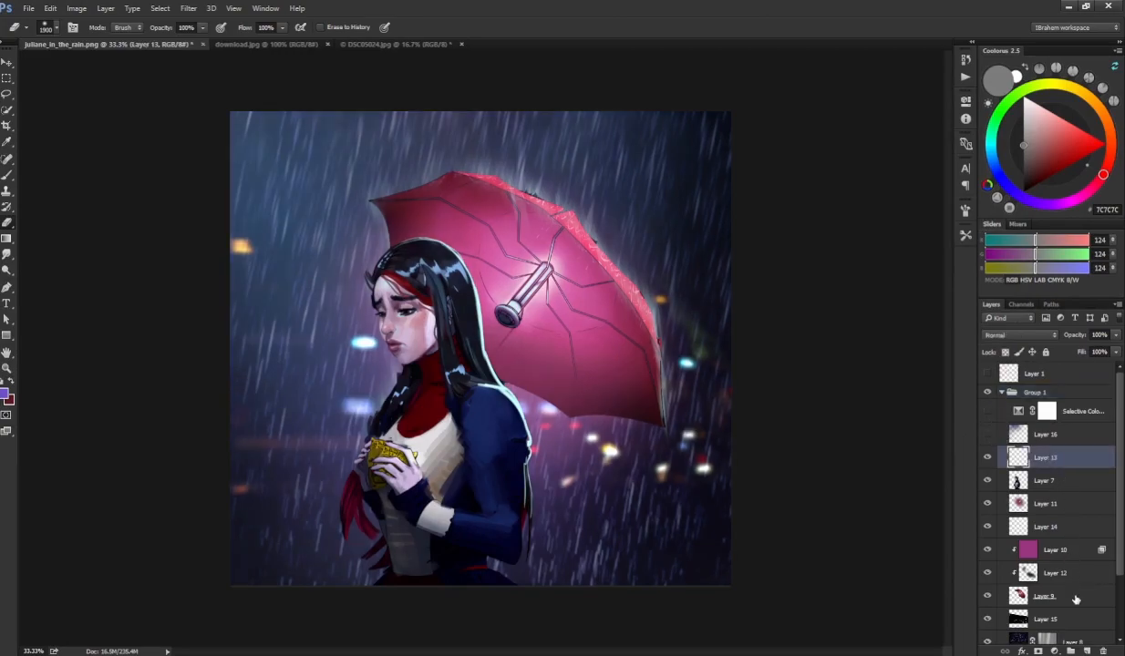
pyautogui.click(1088, 651)
pyautogui.hotkey('ctrl', '+')
pyautogui.hotkey('ctrl', '+')
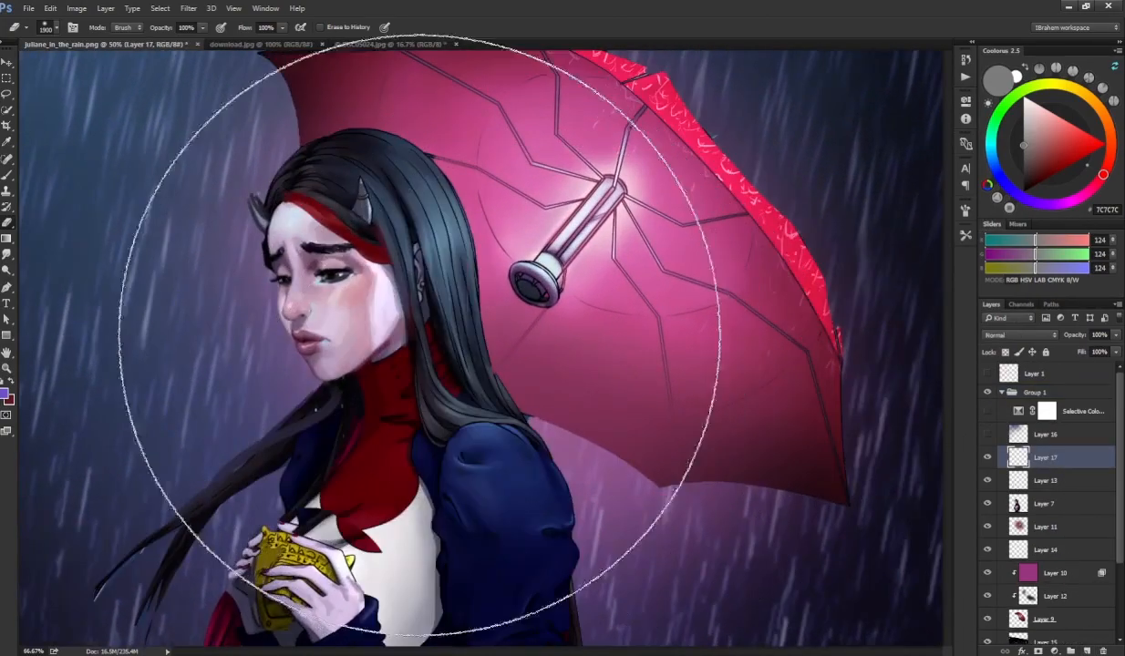
# - Choose a small brush preset for the Brush tool and set the foreground colour to white
pyautogui.press('F5')
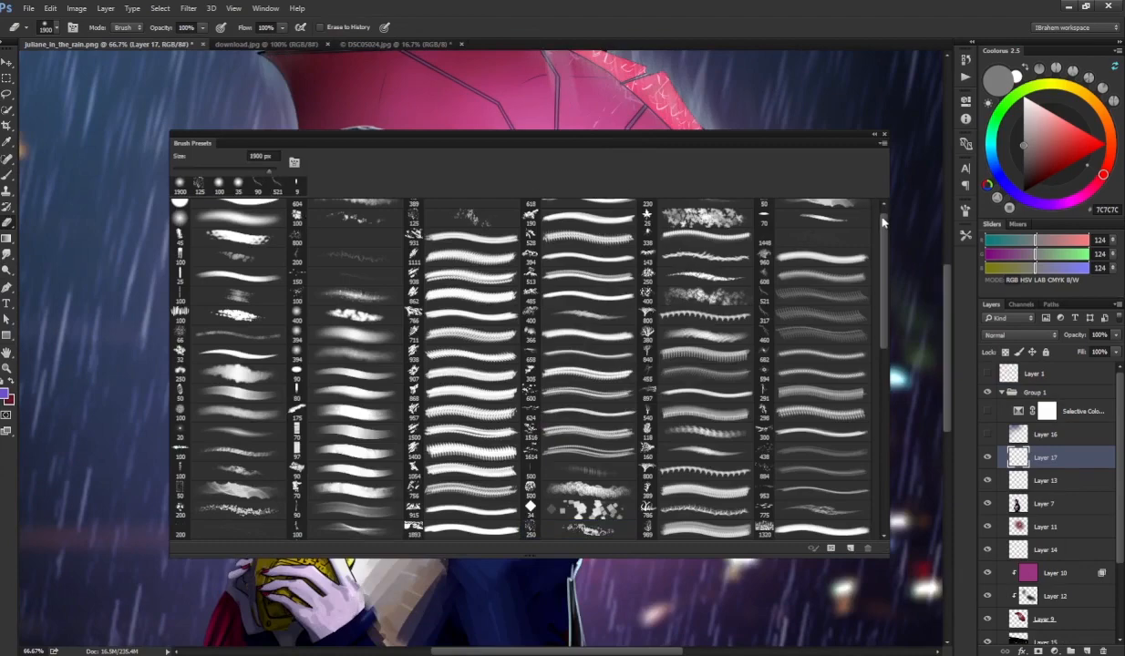
pyautogui.moveTo(882, 220); pyautogui.dragTo(884, 200)
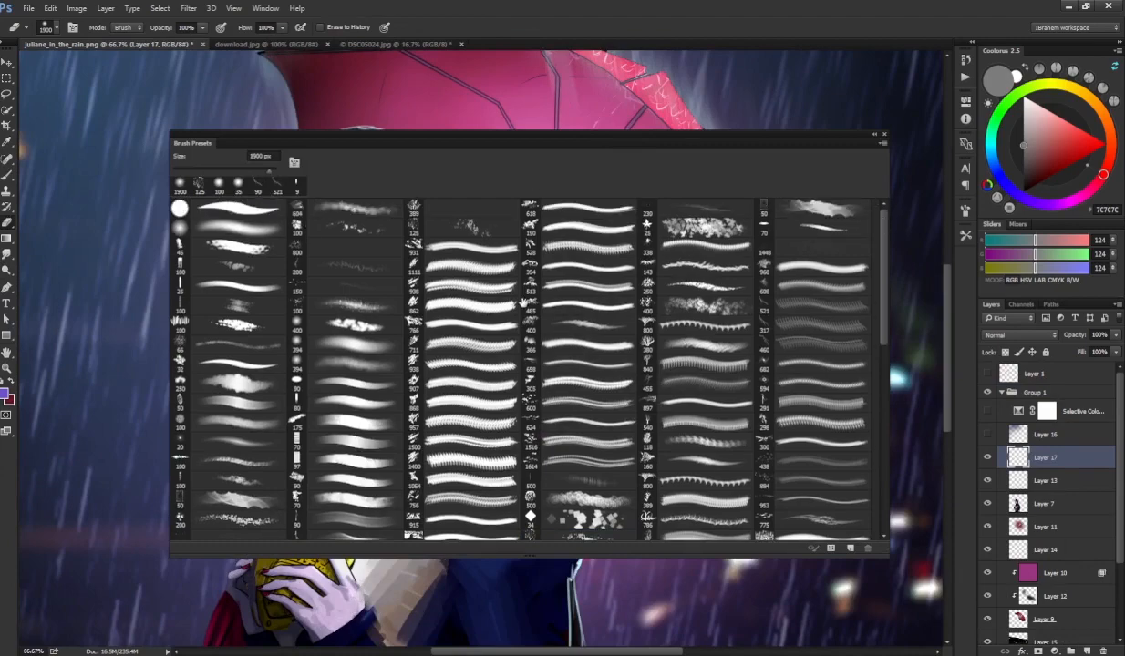
pyautogui.click(353, 373)
pyautogui.press('F5')
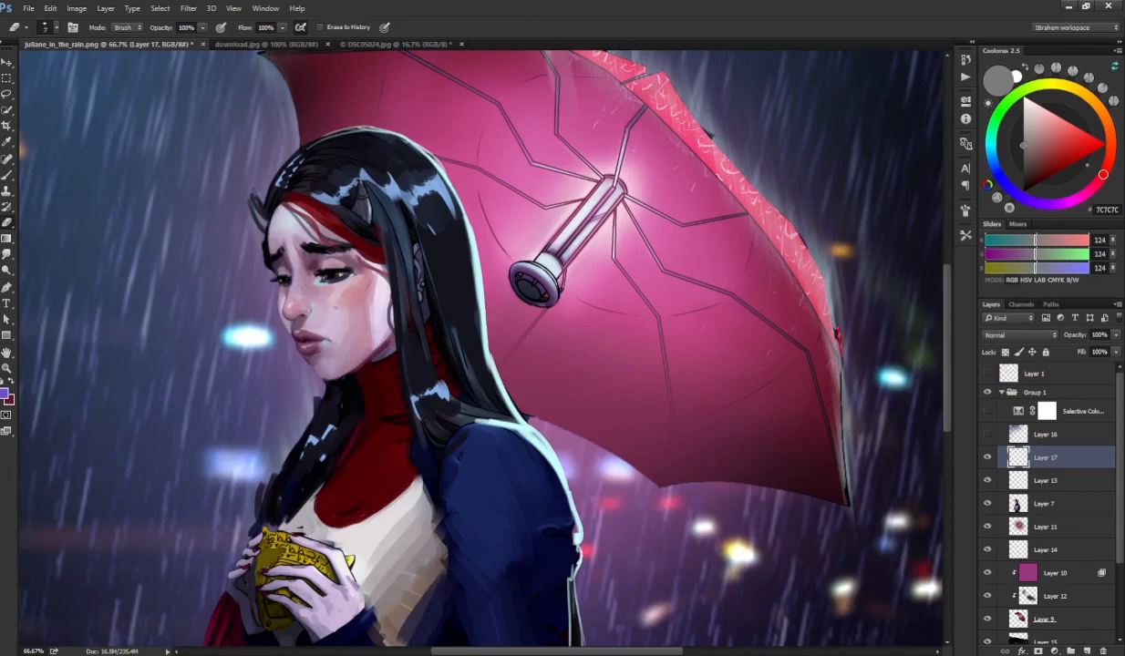
pyautogui.press('d')
pyautogui.press('x')
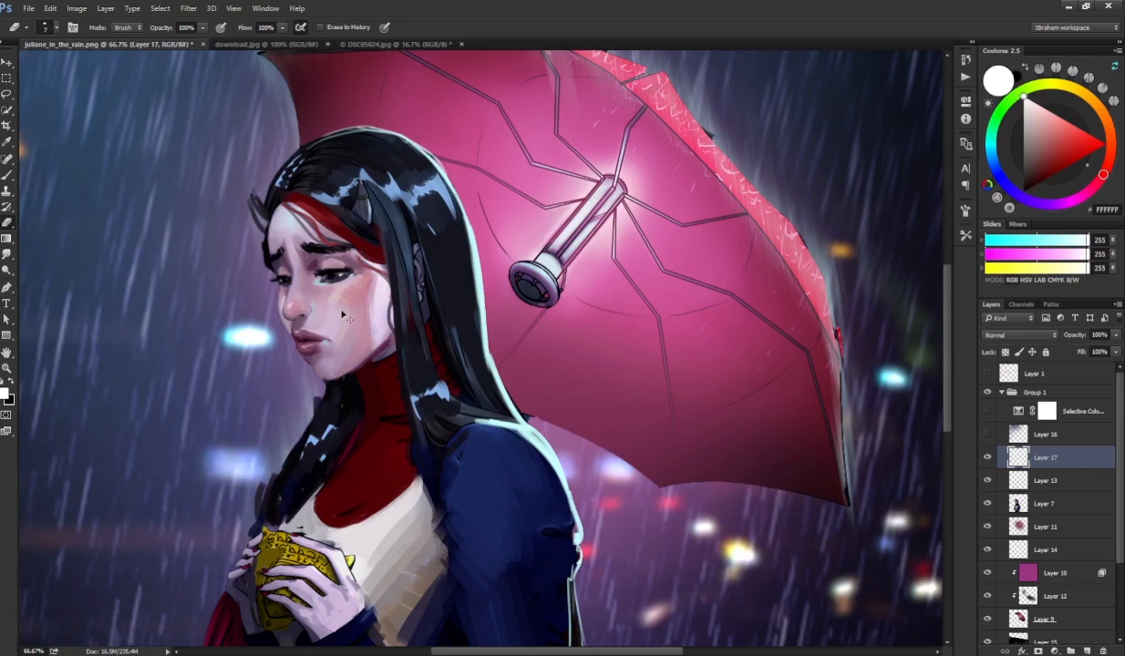
pyautogui.press('b')
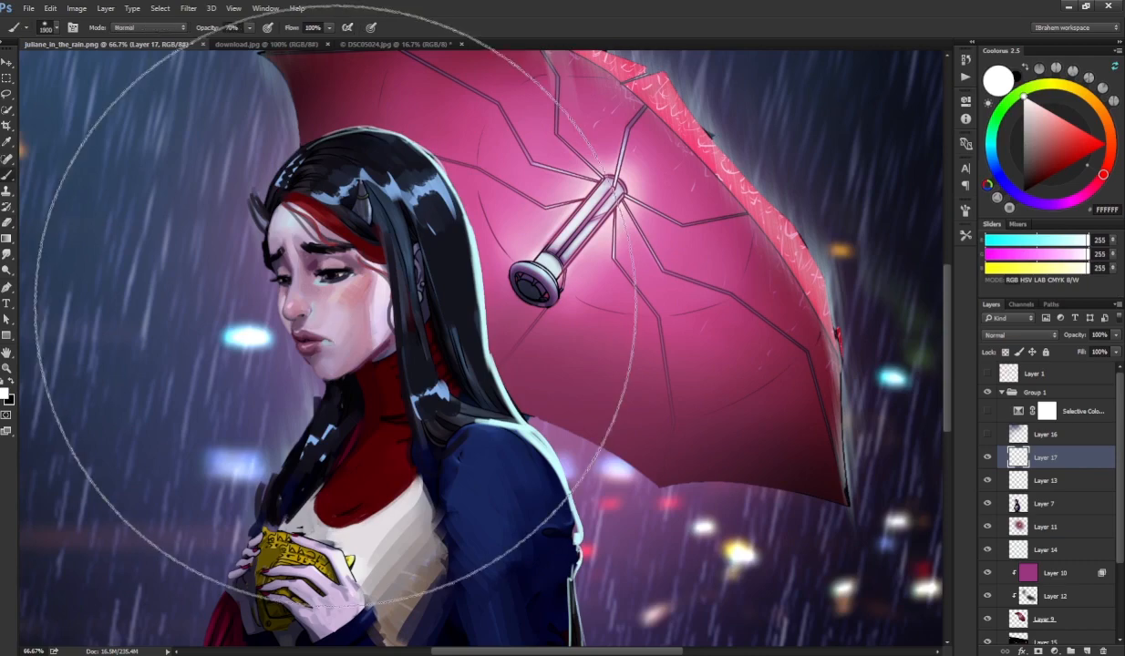
pyautogui.rightClick(389, 321)
pyautogui.doubleClick(357, 326)
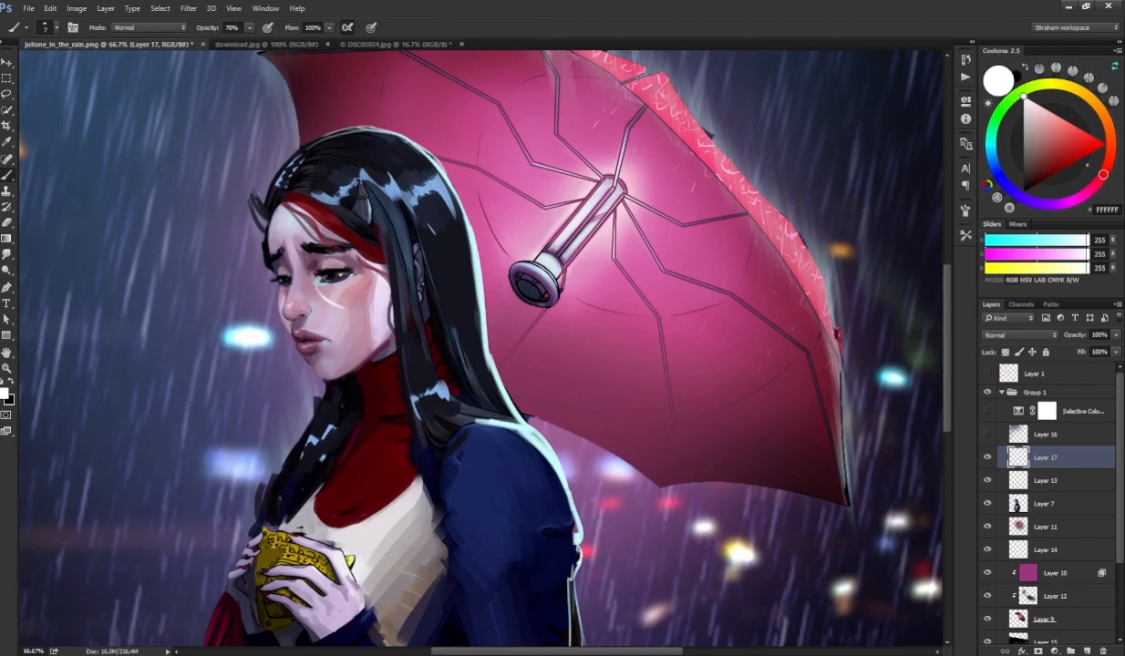
# - Paint thin white tear streaks from the woman's eye down her cheek and soften them with sampled skin tones
pyautogui.moveTo(309, 278); pyautogui.dragTo(339, 301)
pyautogui.keyDown('alt'); pyautogui.click(352, 296); pyautogui.keyUp('alt')
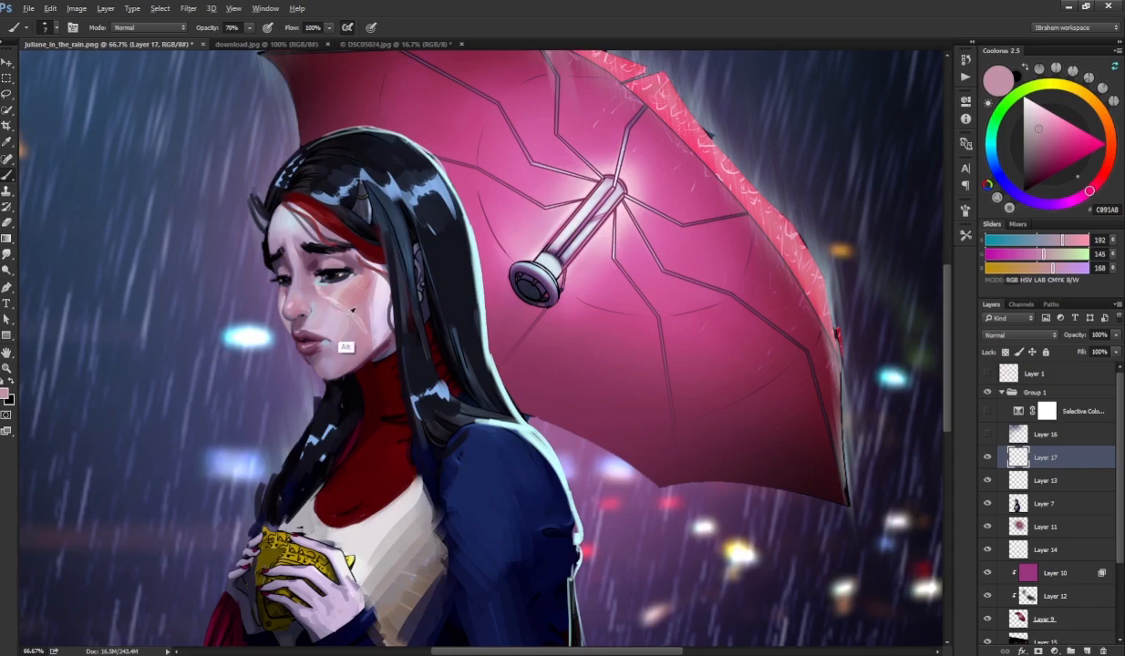
pyautogui.keyDown('alt'); pyautogui.click(322, 302); pyautogui.keyUp('alt')
pyautogui.keyDown('alt'); pyautogui.click(356, 343); pyautogui.keyUp('alt')
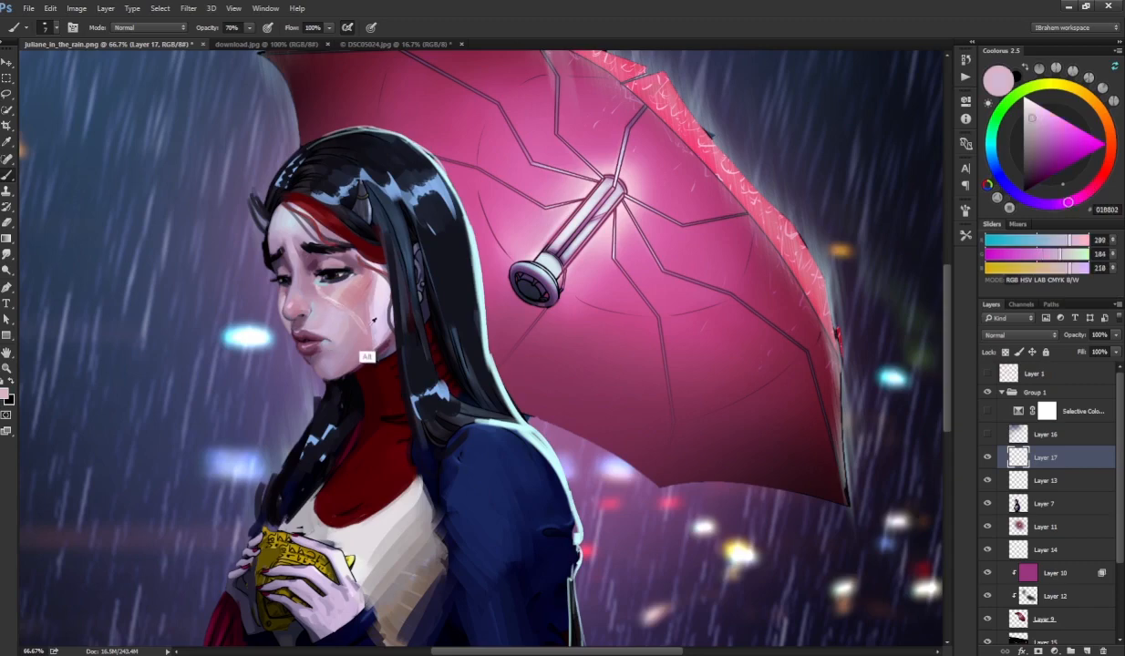
pyautogui.keyDown('alt'); pyautogui.click(363, 359); pyautogui.keyUp('alt')
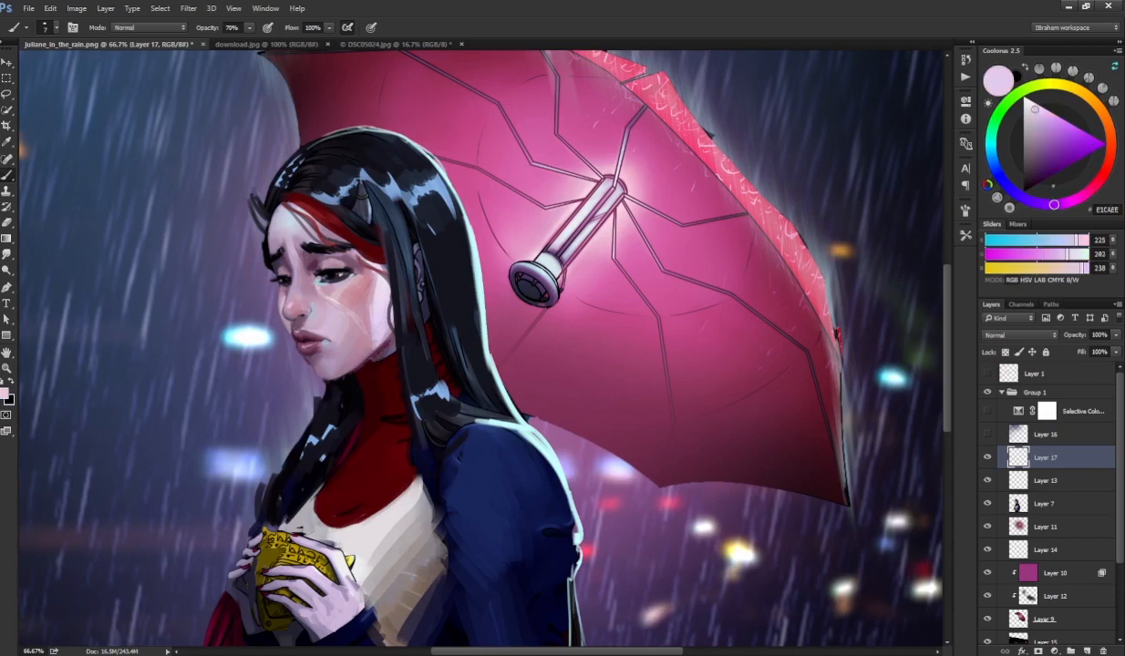
pyautogui.press('alt')
pyautogui.press('alt')
pyautogui.keyDown('alt'); pyautogui.click(338, 374); pyautogui.keyUp('alt')
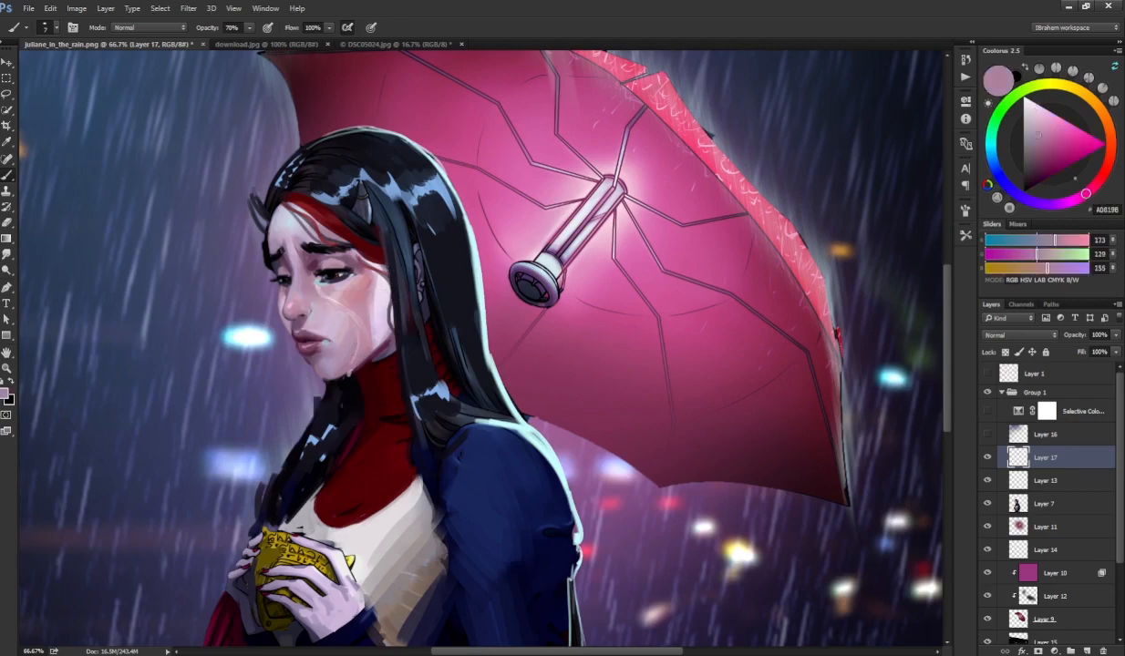
# - Add a white highlight to the tear below the eye and refine its edges with pinks sampled from the cheek
pyautogui.press('d')
pyautogui.press('x')
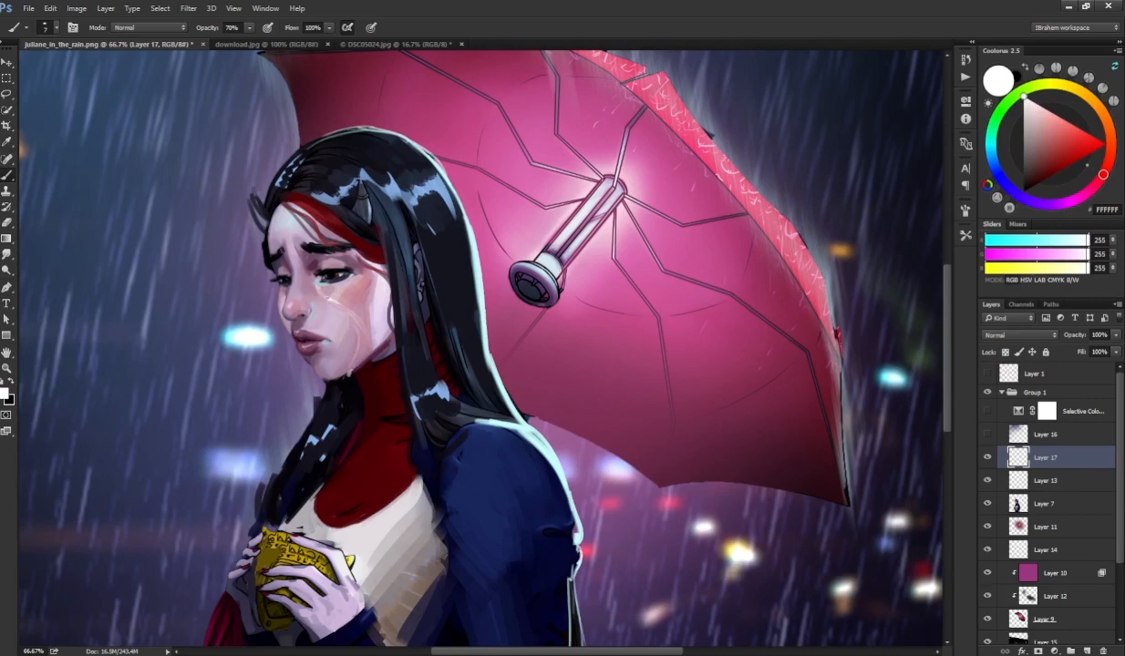
pyautogui.press('x')
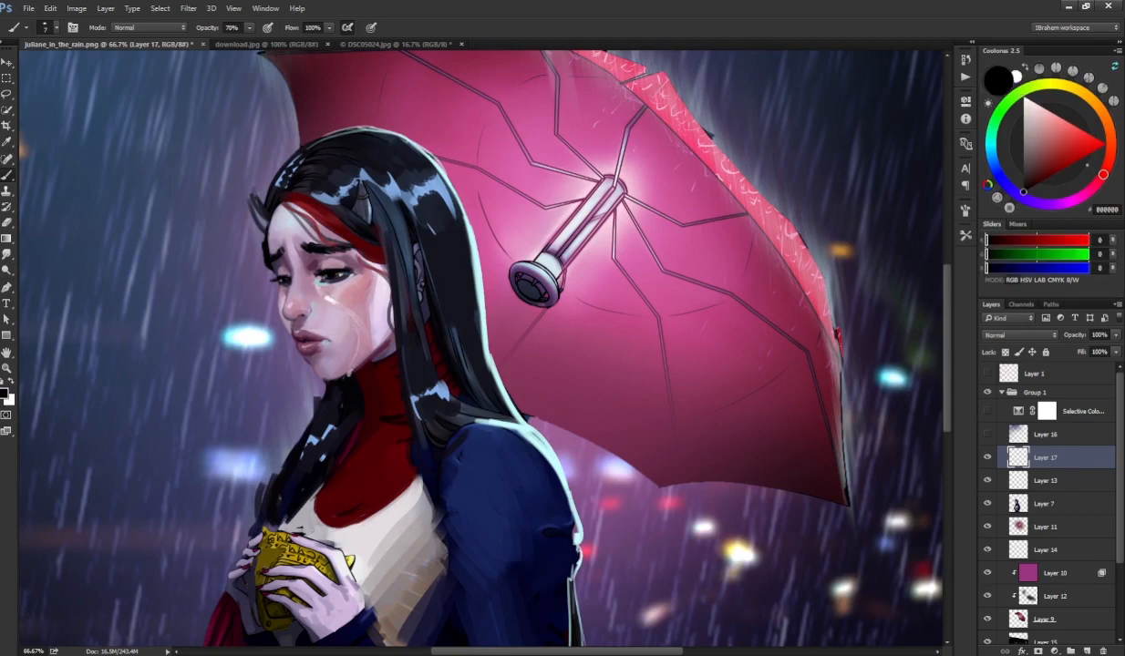
pyautogui.keyDown('alt'); pyautogui.click(317, 312); pyautogui.keyUp('alt')
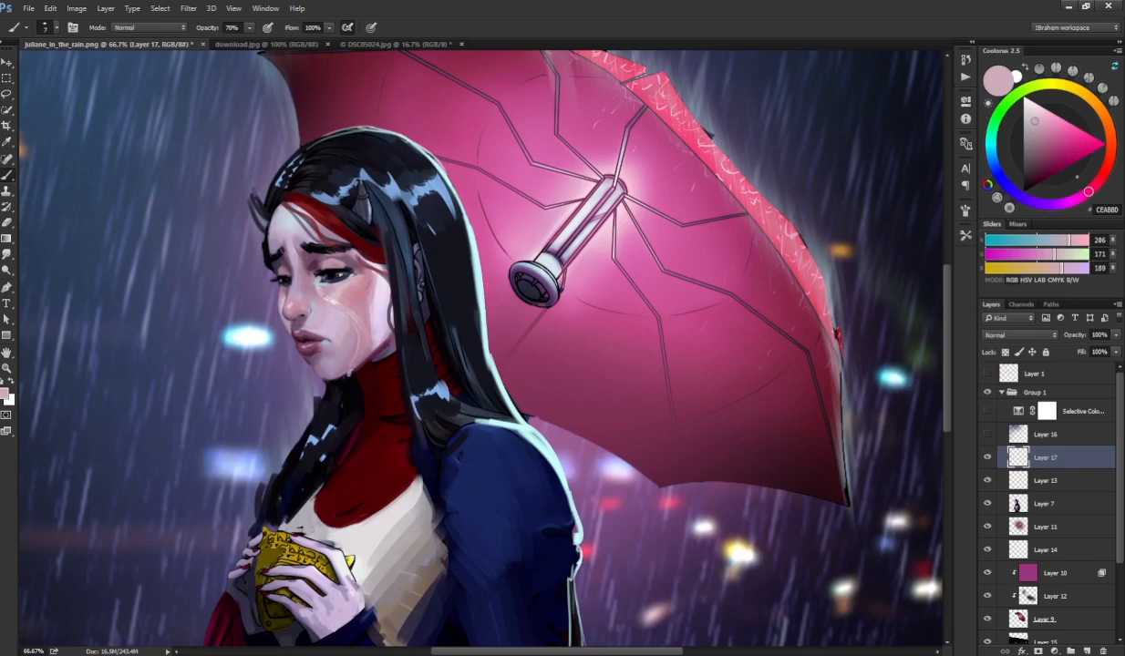
pyautogui.keyDown('alt'); pyautogui.click(315, 310); pyautogui.keyUp('alt')
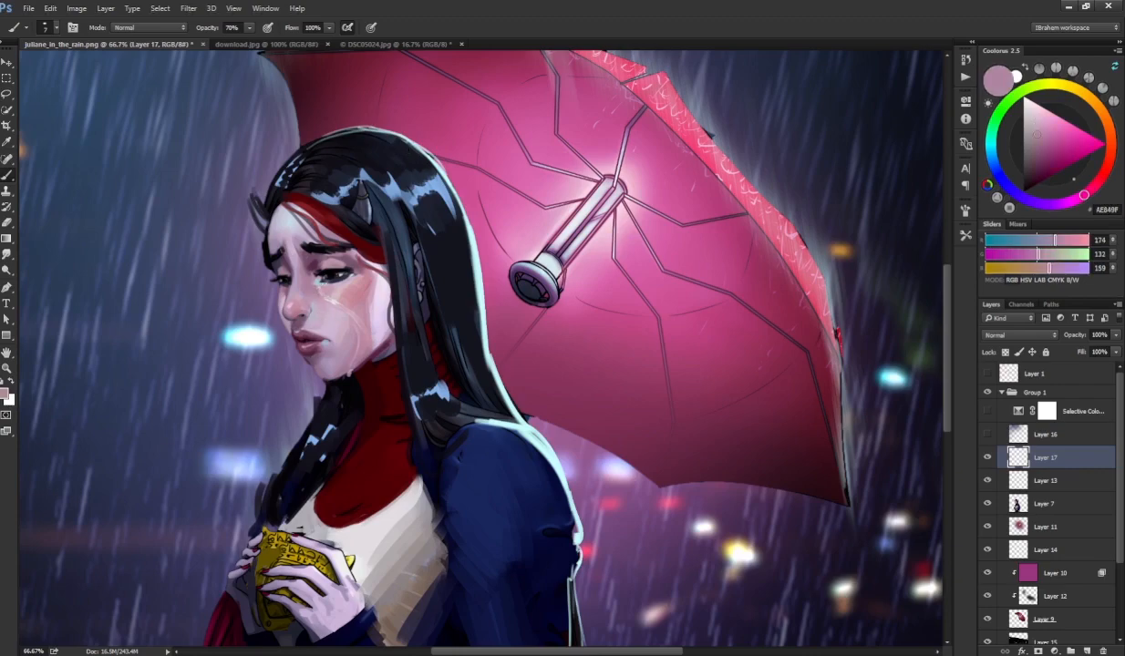
pyautogui.keyDown('alt'); pyautogui.click(339, 331); pyautogui.keyUp('alt')
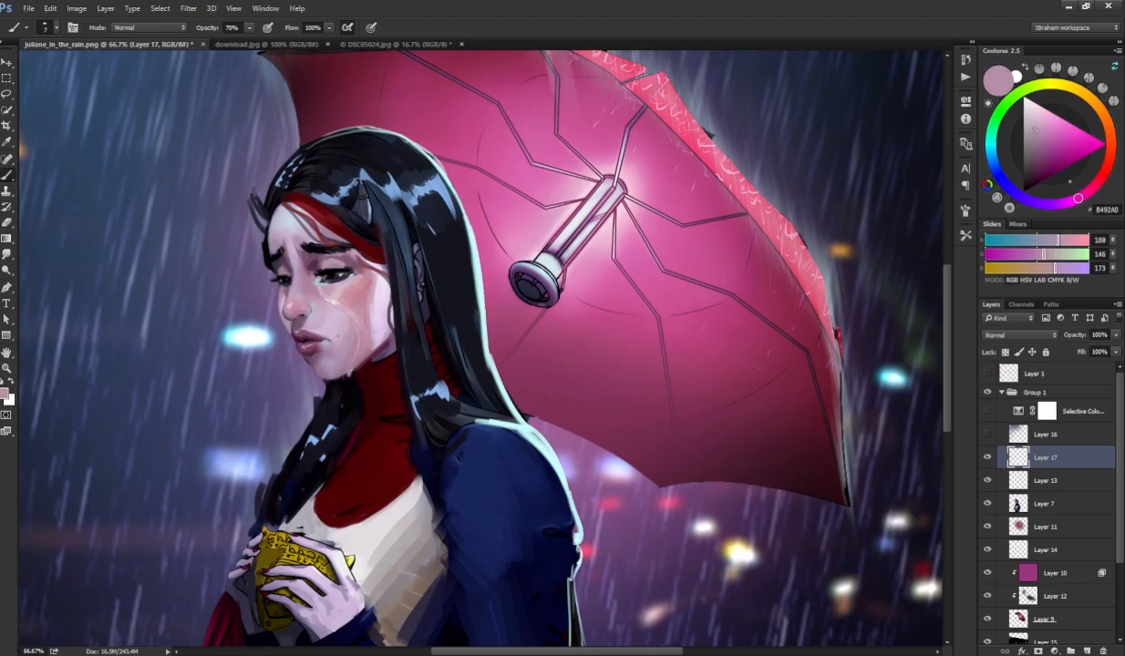
pyautogui.press('r')
pyautogui.press('b')
# - Show the Selective Color adjustment layer and Layer 16 again to restore the violet glow and colour grading
pyautogui.hotkey('ctrl', '-')
pyautogui.hotkey('ctrl', '-')
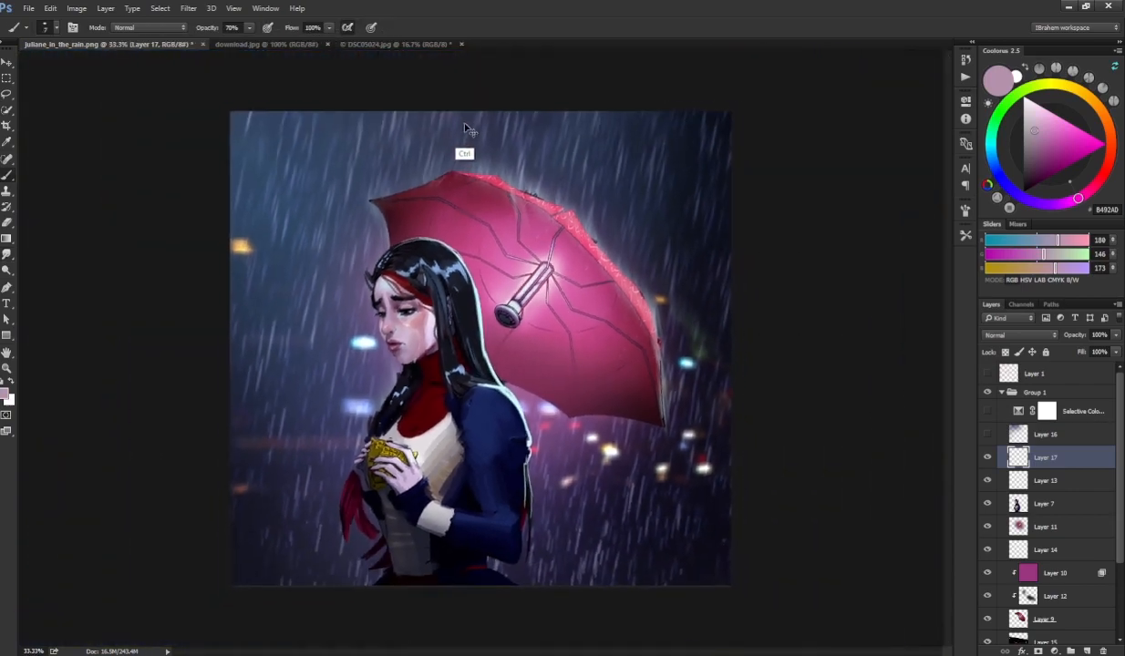
pyautogui.click(988, 411)
pyautogui.hotkey('ctrl', '-')
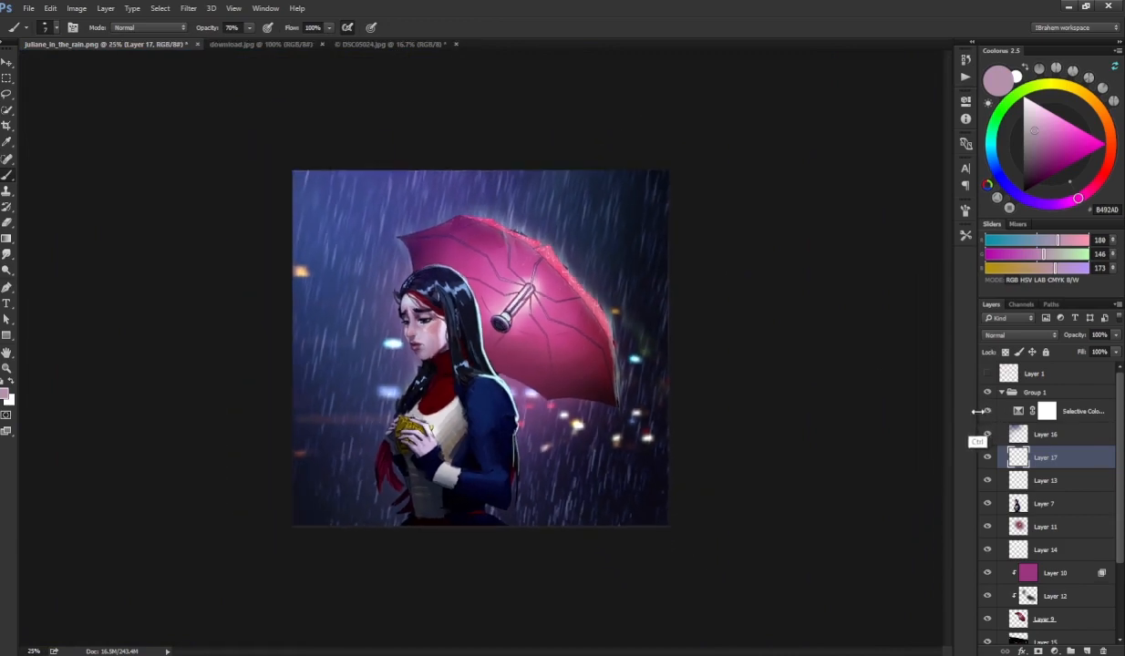
pyautogui.hotkey('ctrl', '+')
pyautogui.hotkey('ctrl', '+')
pyautogui.hotkey('ctrl', '-')
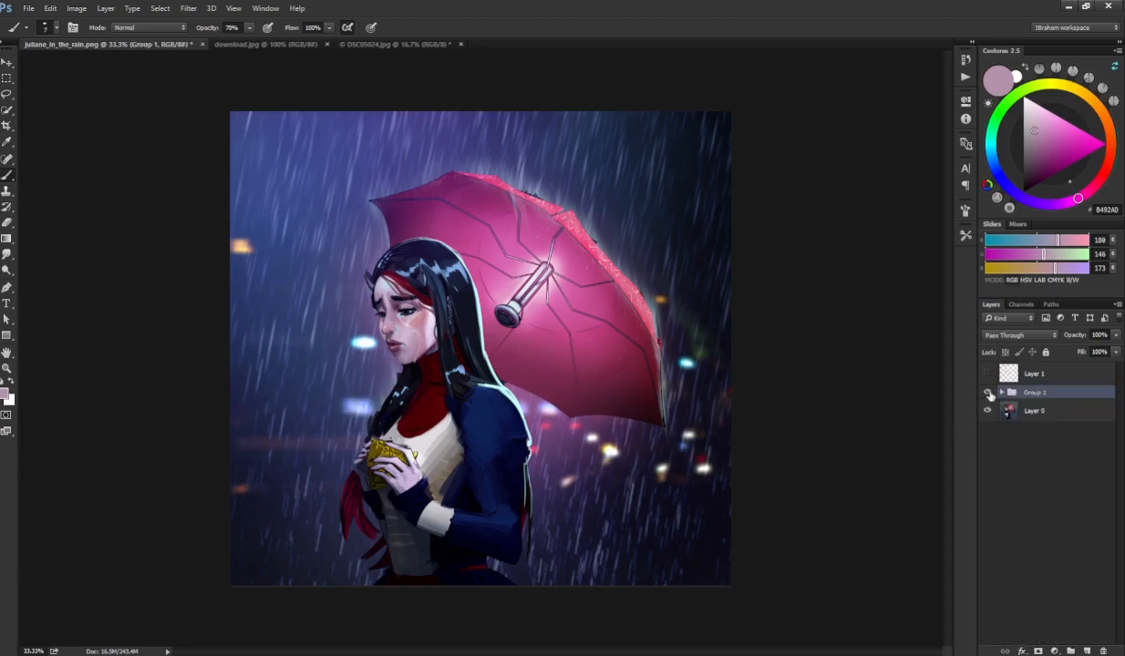
# - Compare the painting, including the new tears, with the original artwork by repeatedly hiding and showing the collapsed Group 1
pyautogui.click(987, 393)
pyautogui.click(987, 393)
pyautogui.click(987, 392)
pyautogui.click(988, 393)
pyautogui.click(987, 393)
pyautogui.click(987, 393)
pyautogui.click(988, 392)
pyautogui.click(988, 393)
pyautogui.click(988, 393)
pyautogui.click(988, 393)
pyautogui.click(988, 394)
pyautogui.click(988, 393)
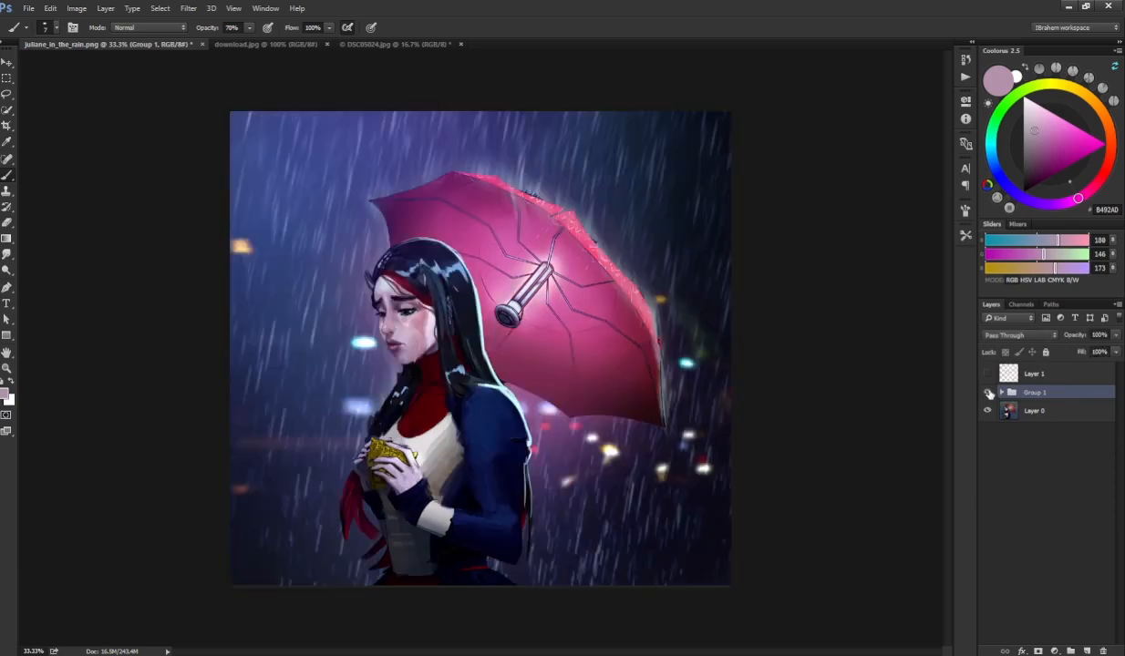